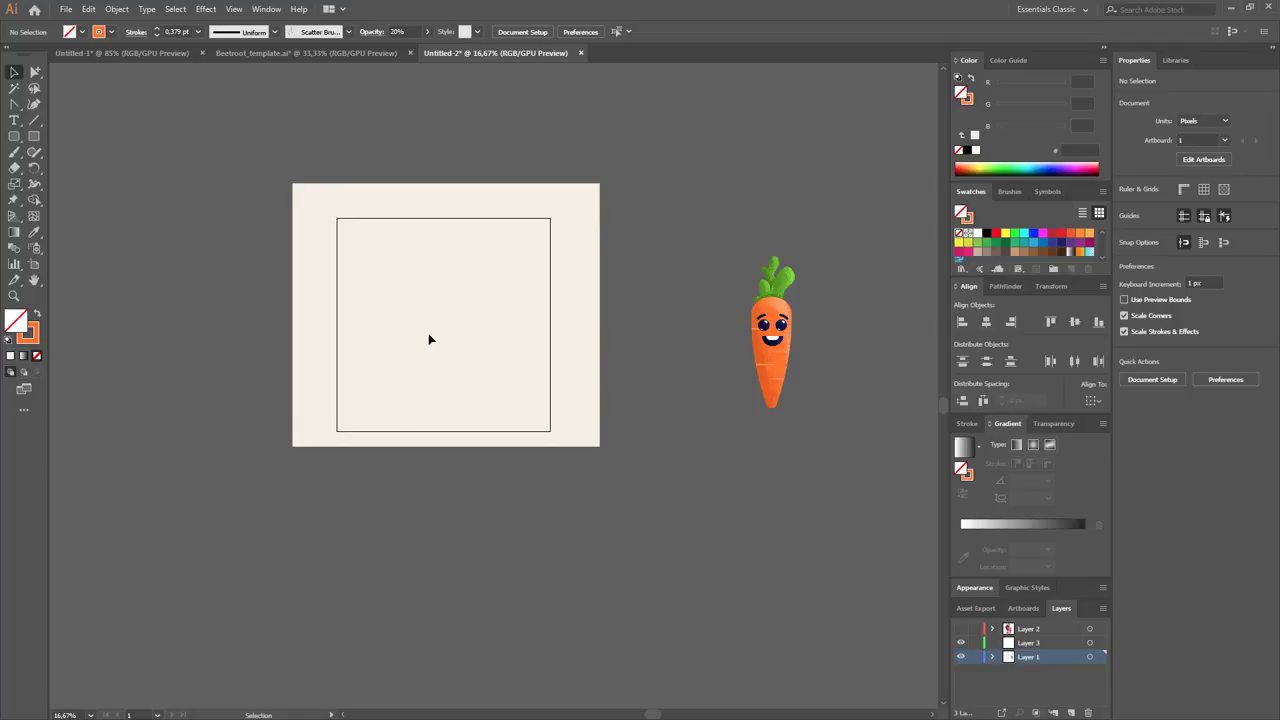
Zoom into the artboard, hide the beetroot reference Layer 2, and bring the carrot sample into view.
key("z")
left_click_drag(400, 403, 541, 320)
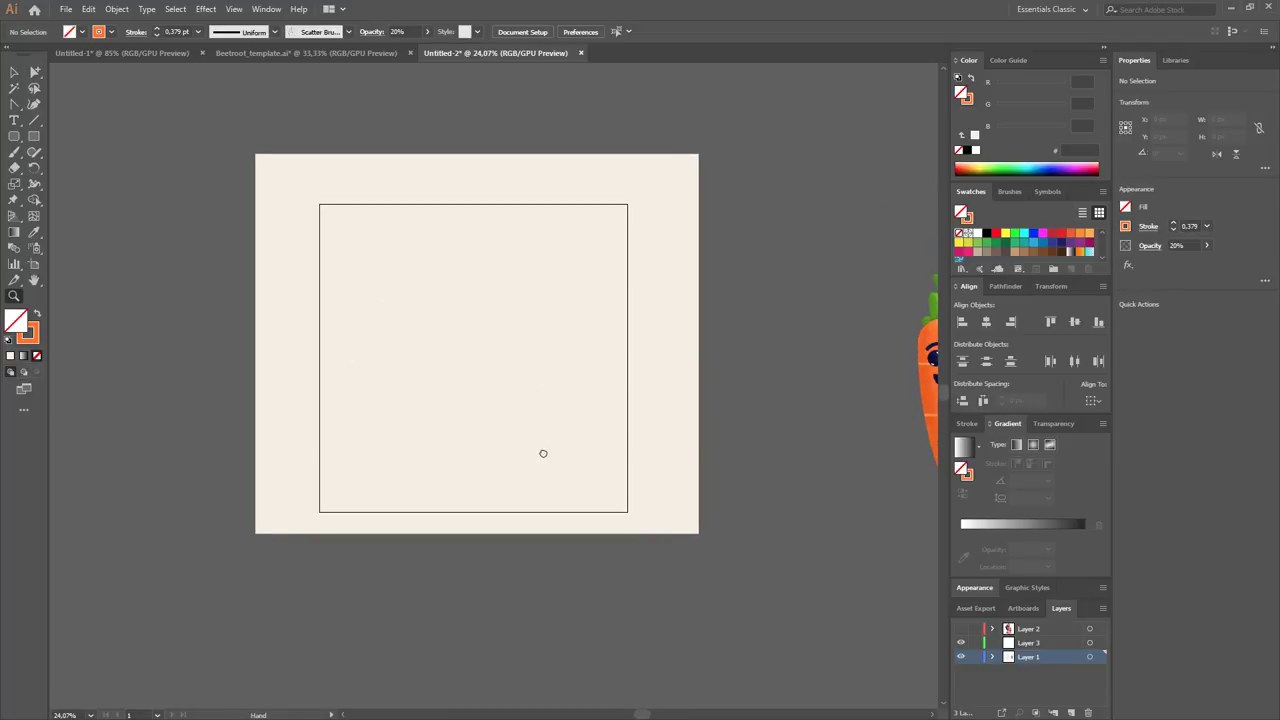
scroll(543, 448, "right", 3)
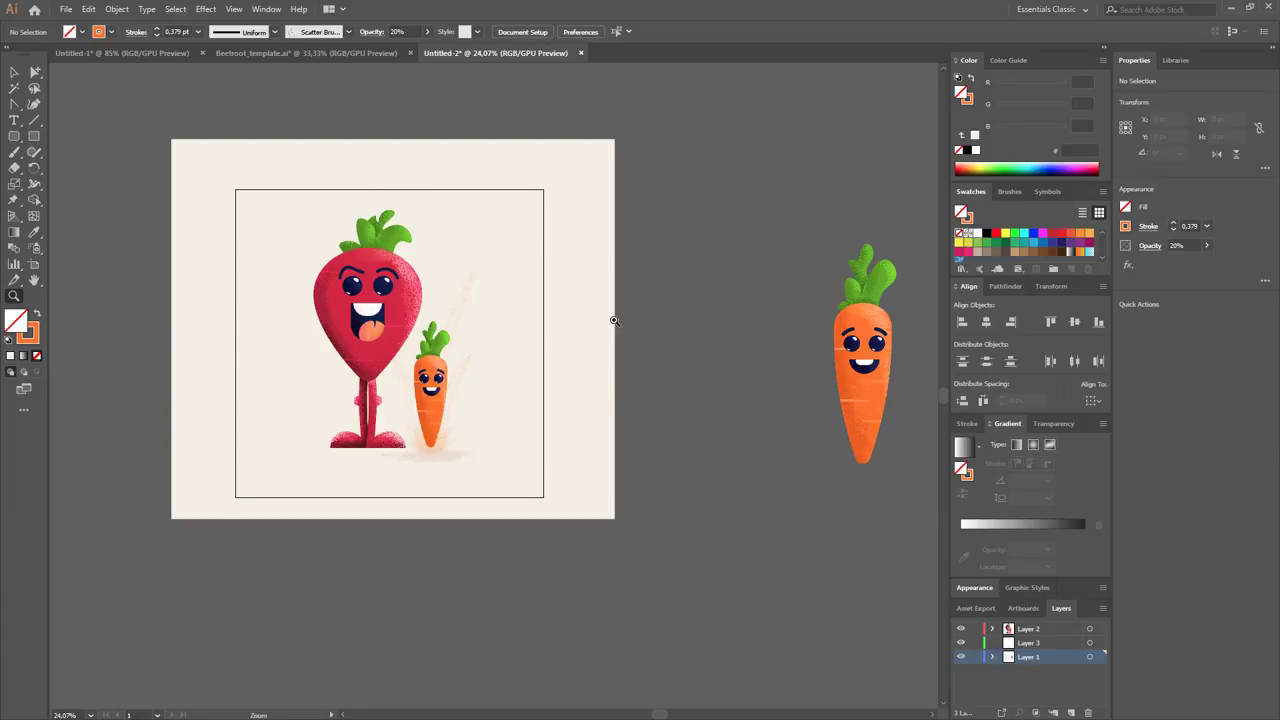
left_click(961, 628)
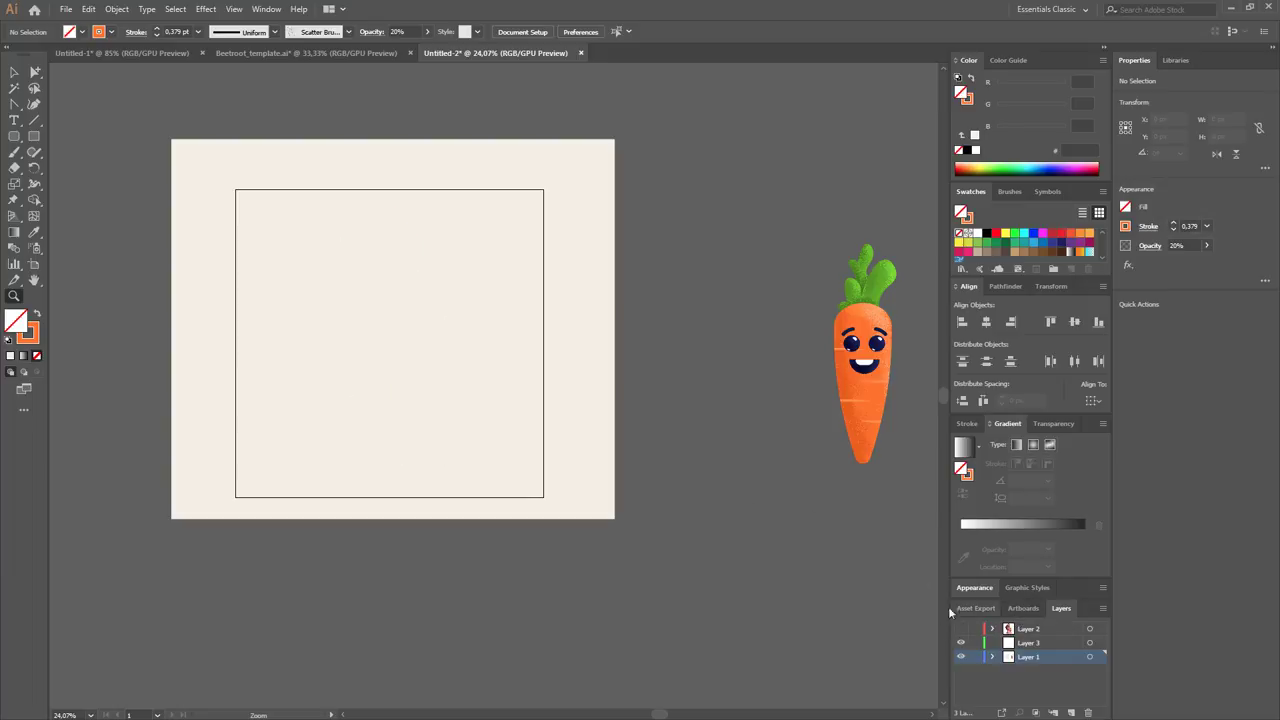
left_click_drag(301, 355, 578, 329)
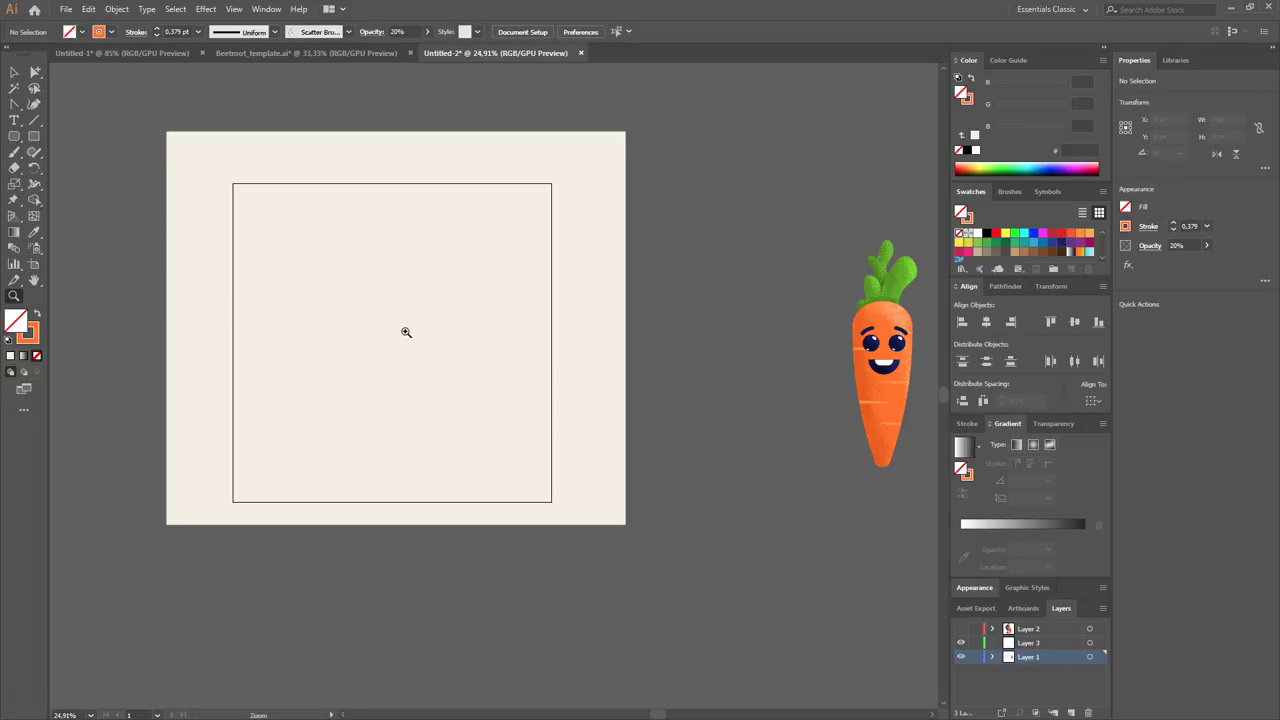
mouse_move(406, 390)
left_mouse_down()
mouse_move(486, 371)
mouse_move(477, 386)
left_mouse_up()
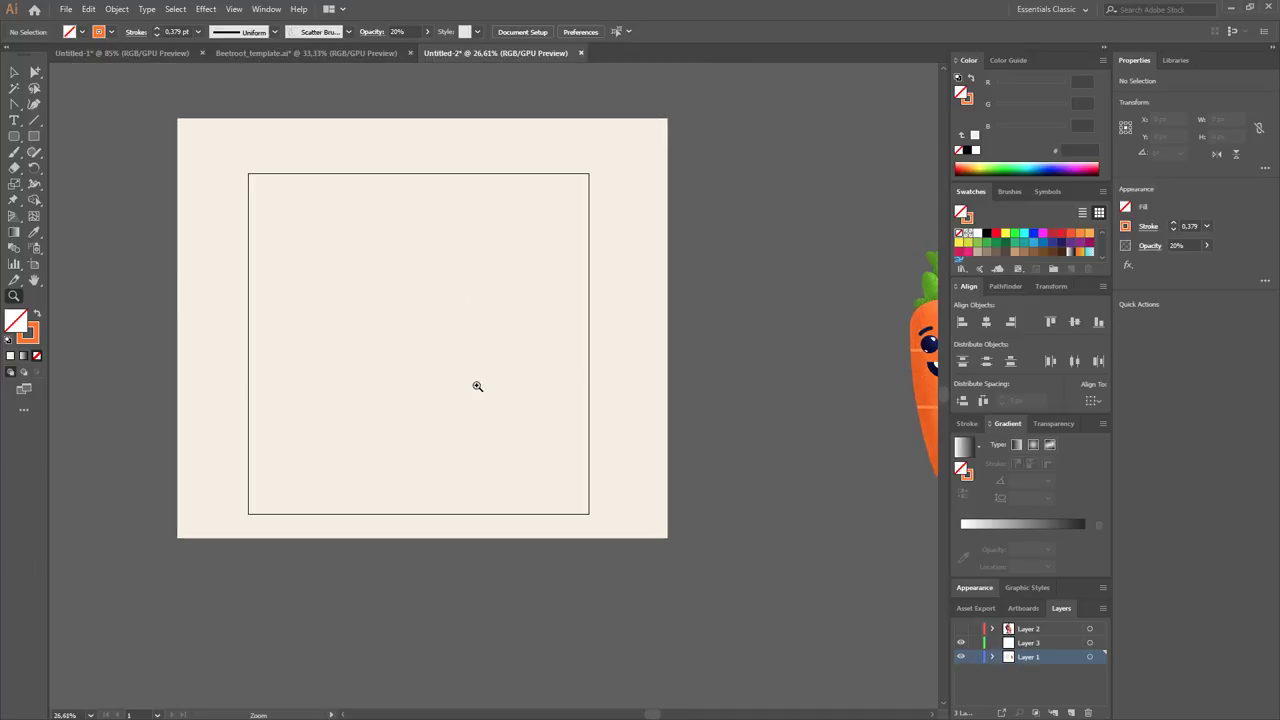
left_click_drag(603, 366, 543, 350)
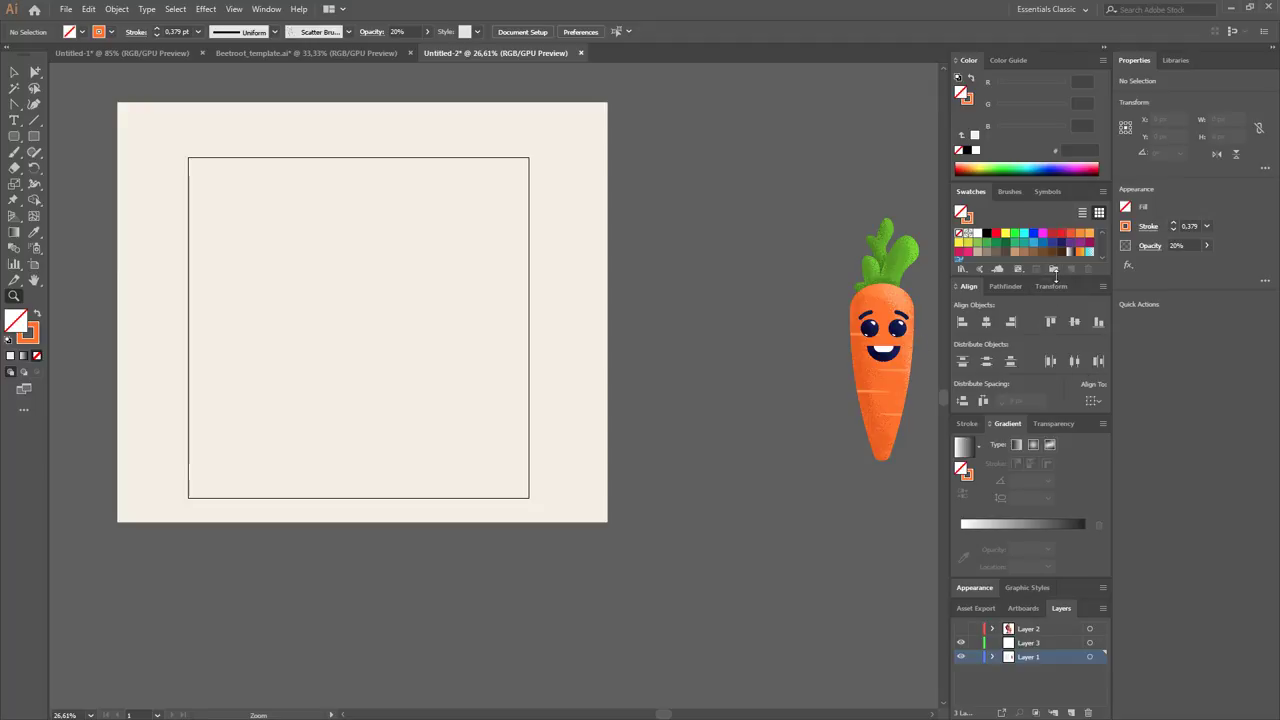
Collapse the Color, Align and Gradient panels and float the Layers panel as a taller window.
left_click(975, 61)
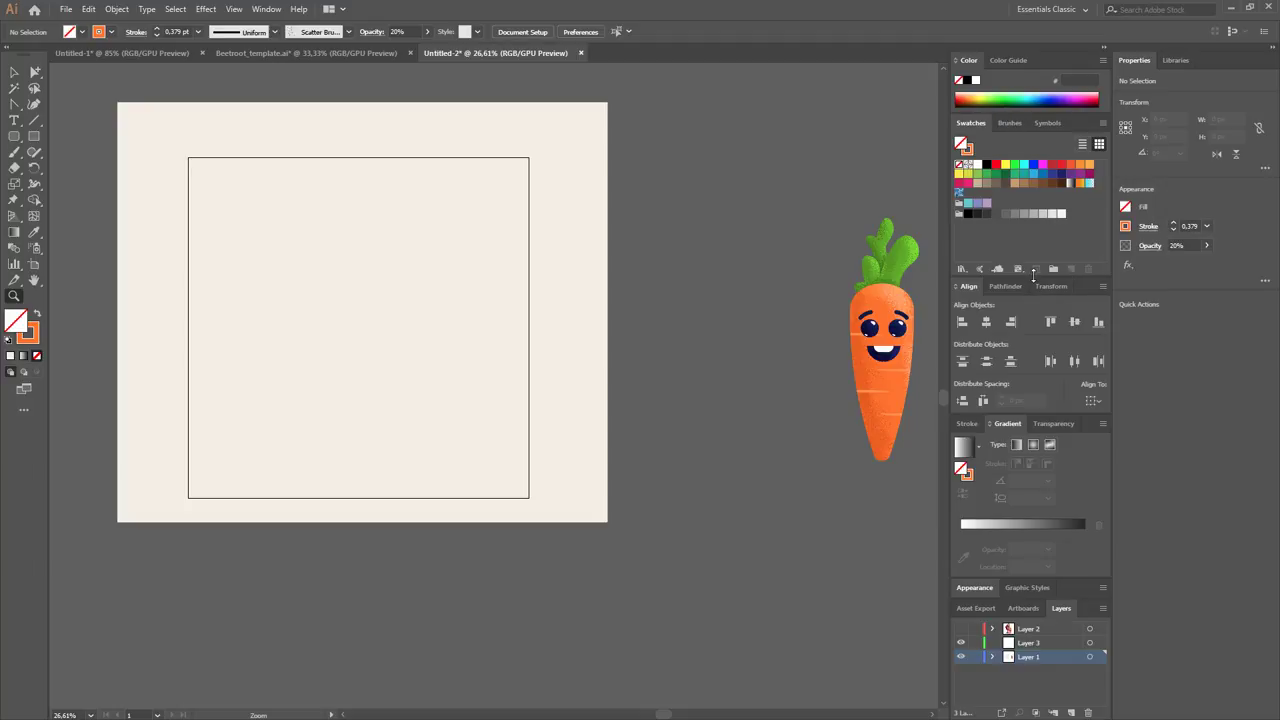
left_click(971, 288)
left_click(1008, 386)
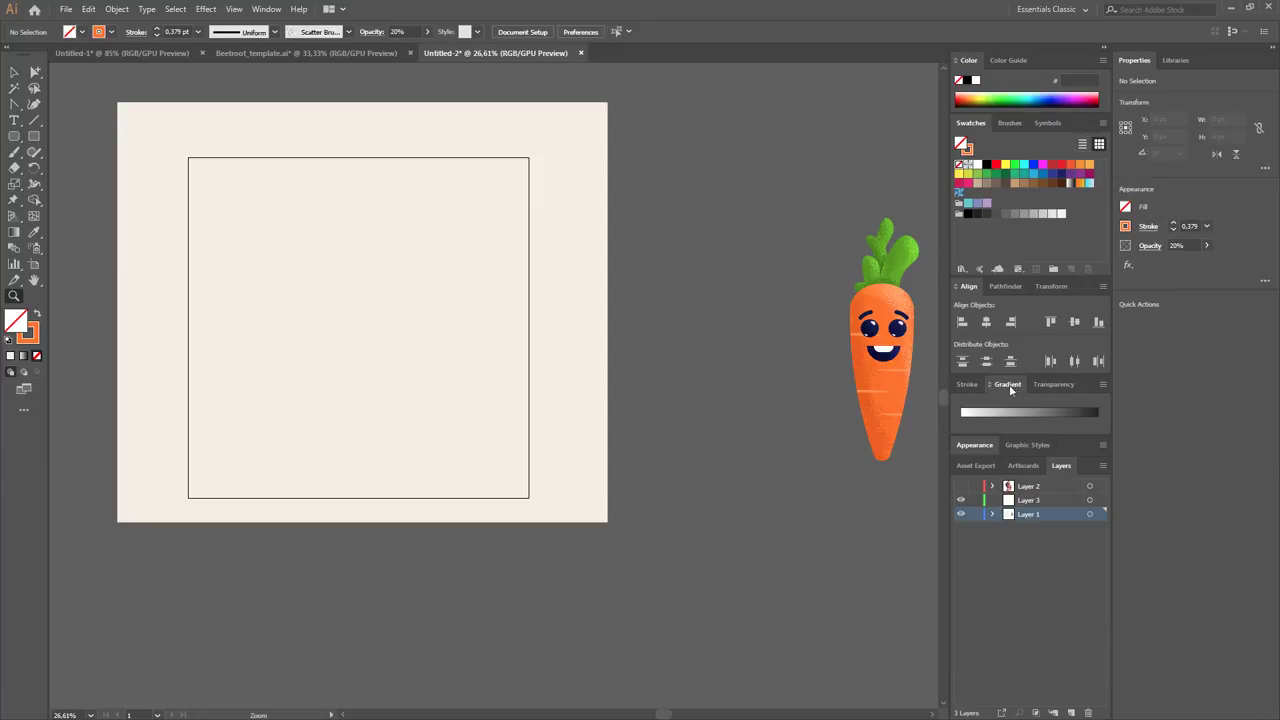
left_click_drag(1061, 465, 710, 172)
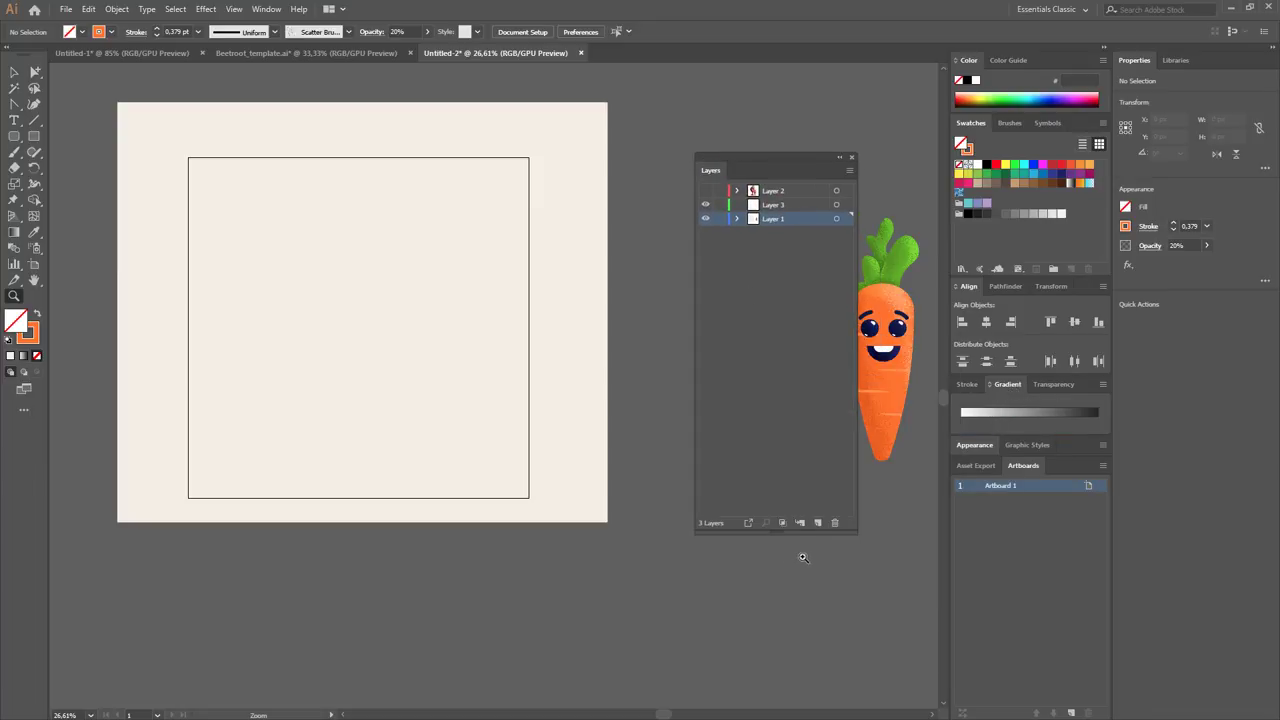
left_click_drag(782, 532, 830, 700)
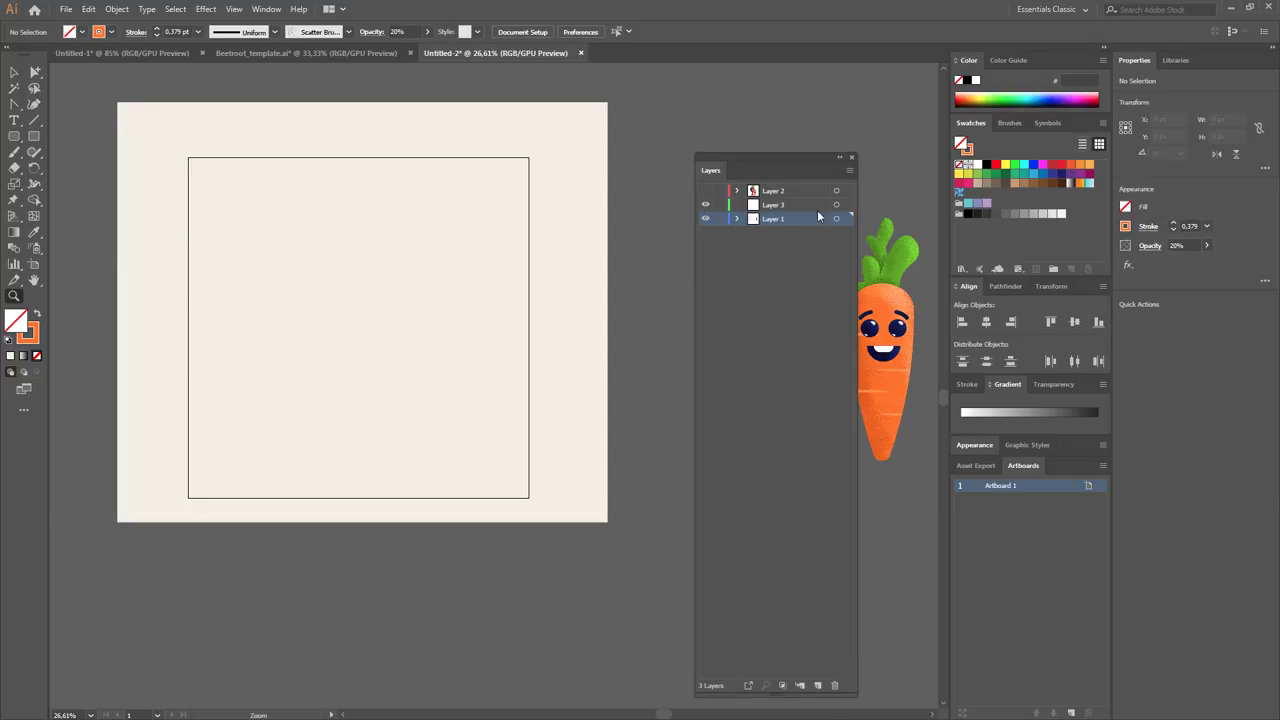
Expand and lock Layer 1, making Layer 3 the active layer.
left_click(738, 218)
left_click(720, 261)
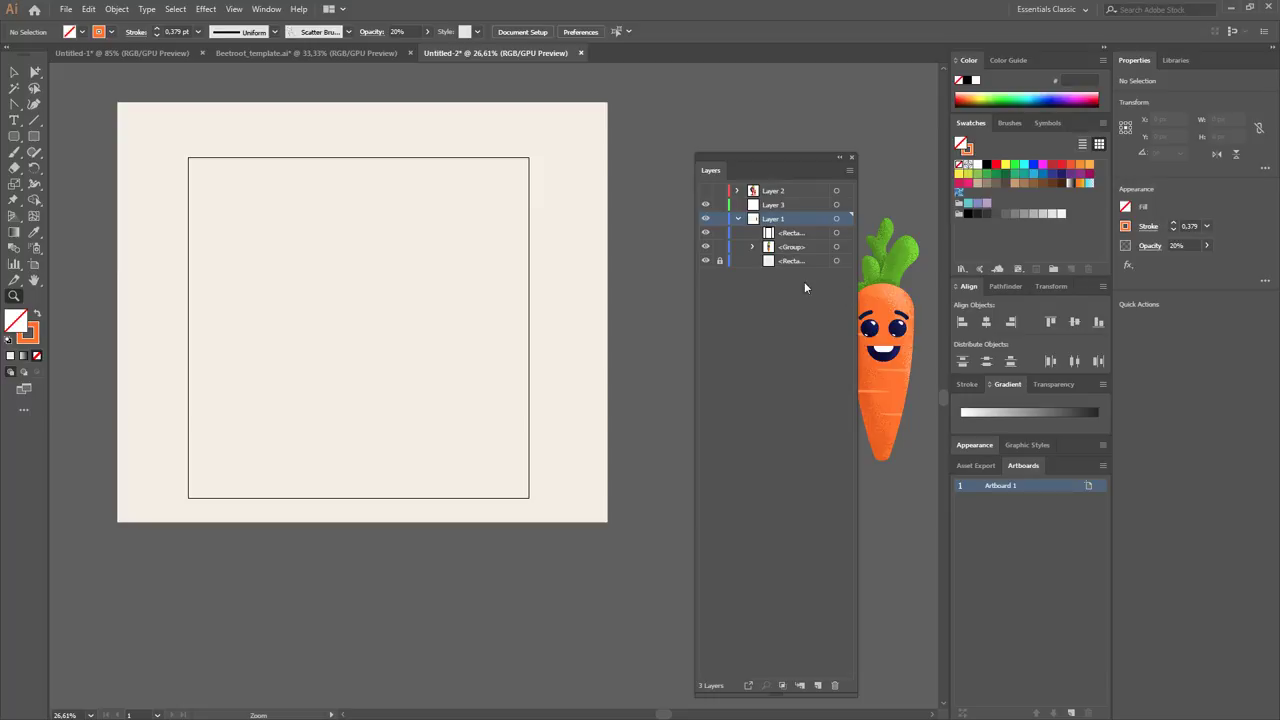
left_click(807, 204)
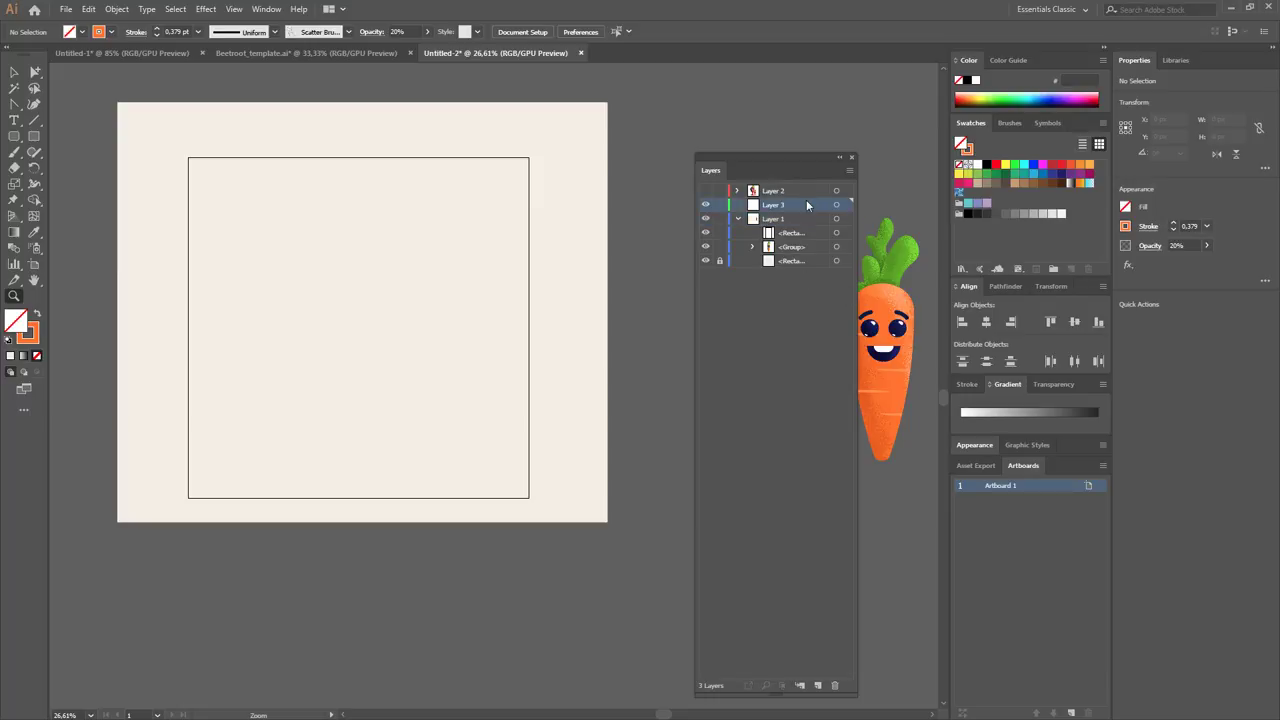
left_click(719, 219)
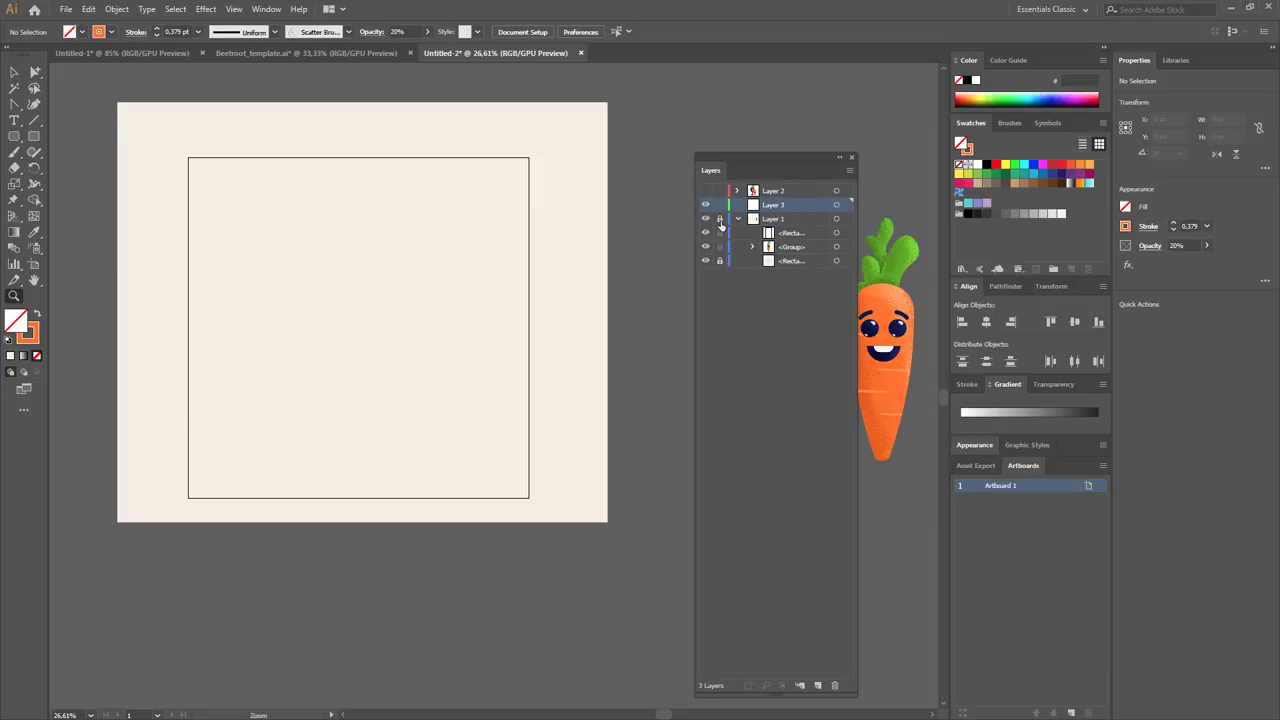
Rename Layer 3 to 'Main apple layer' in Layer Options.
double_click(782, 205)
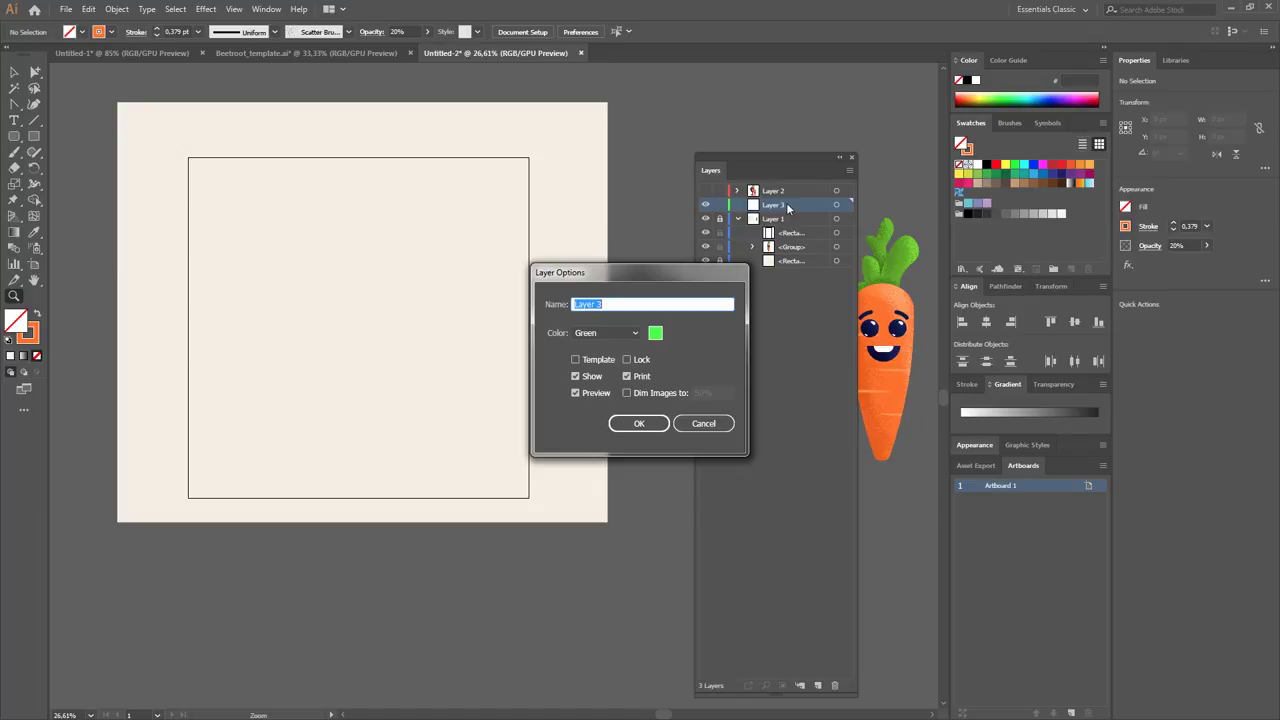
type("Main")
type(" appl")
type("e ")
type("laye")
key("Return")
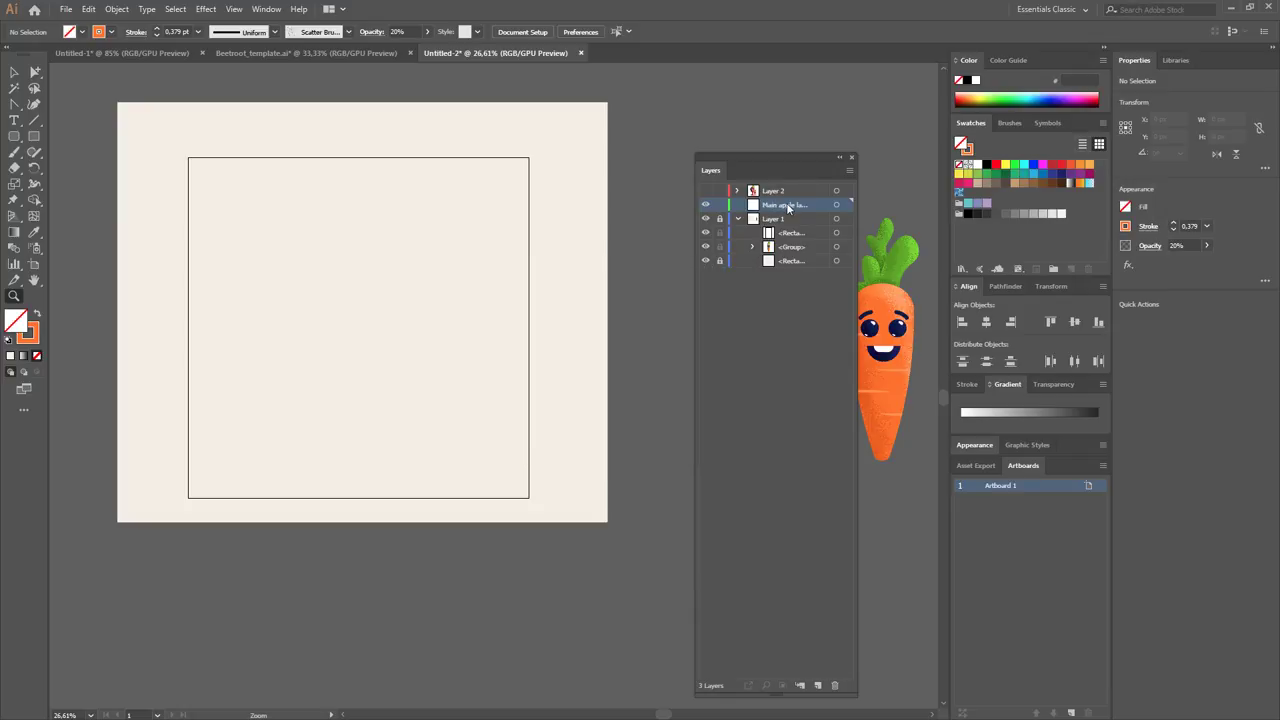
double_click(788, 205)
key("Right")
key("Return")
Draw a large circle in the middle of the artboard with the Ellipse tool.
key("l")
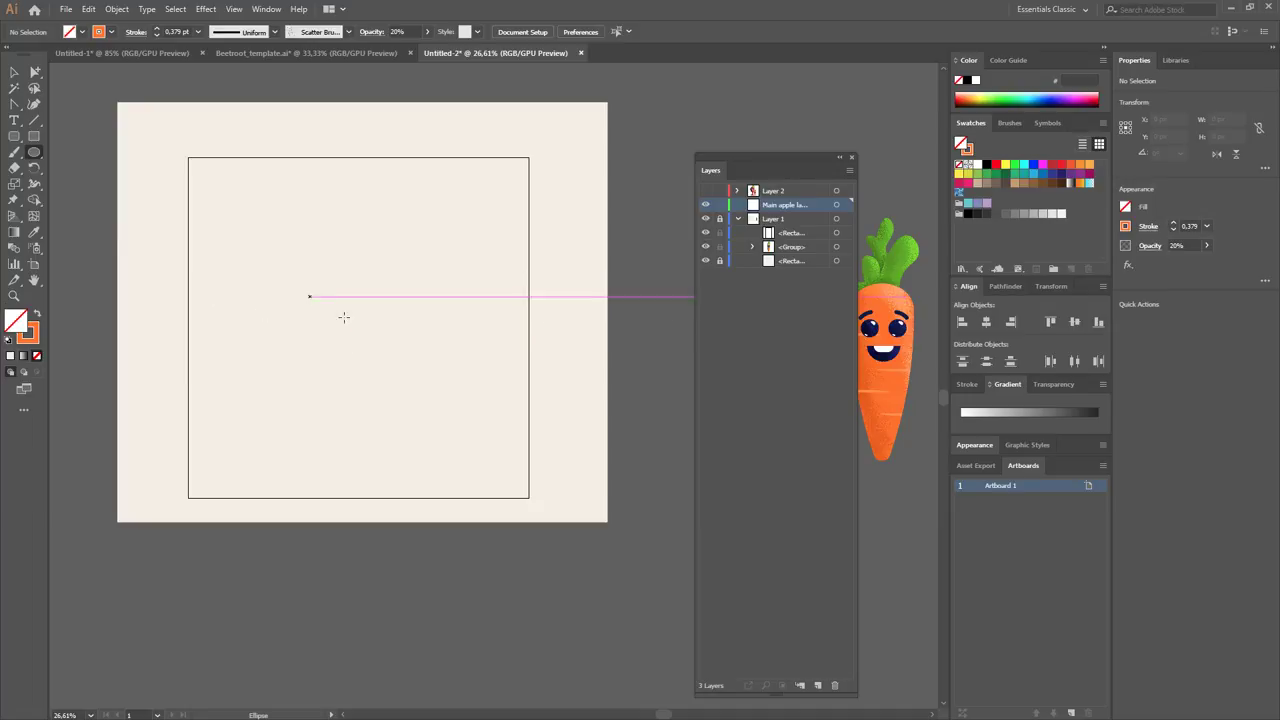
left_click_drag(786, 157, 736, 101)
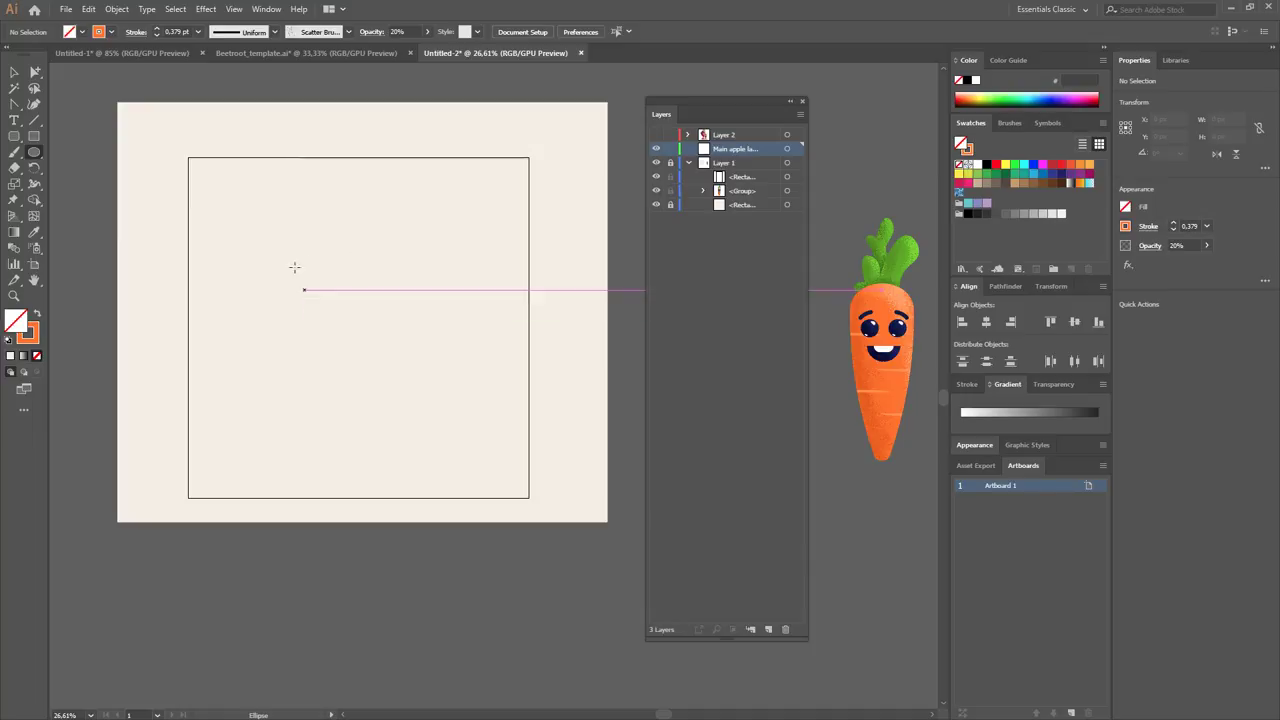
mouse_move(296, 267)
left_mouse_down()
mouse_move(478, 432)
mouse_move(468, 450)
left_mouse_up()
Give the circle a medium green fill and no stroke.
key("shift+x")
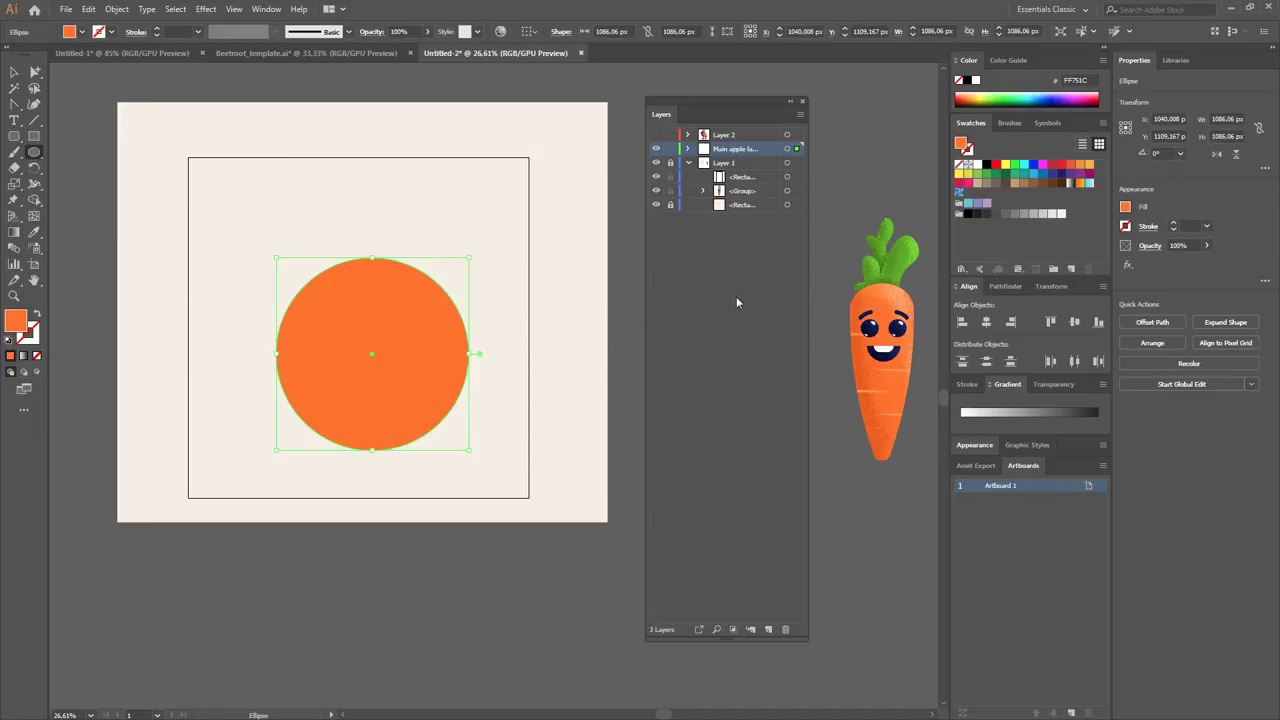
left_click(1006, 173)
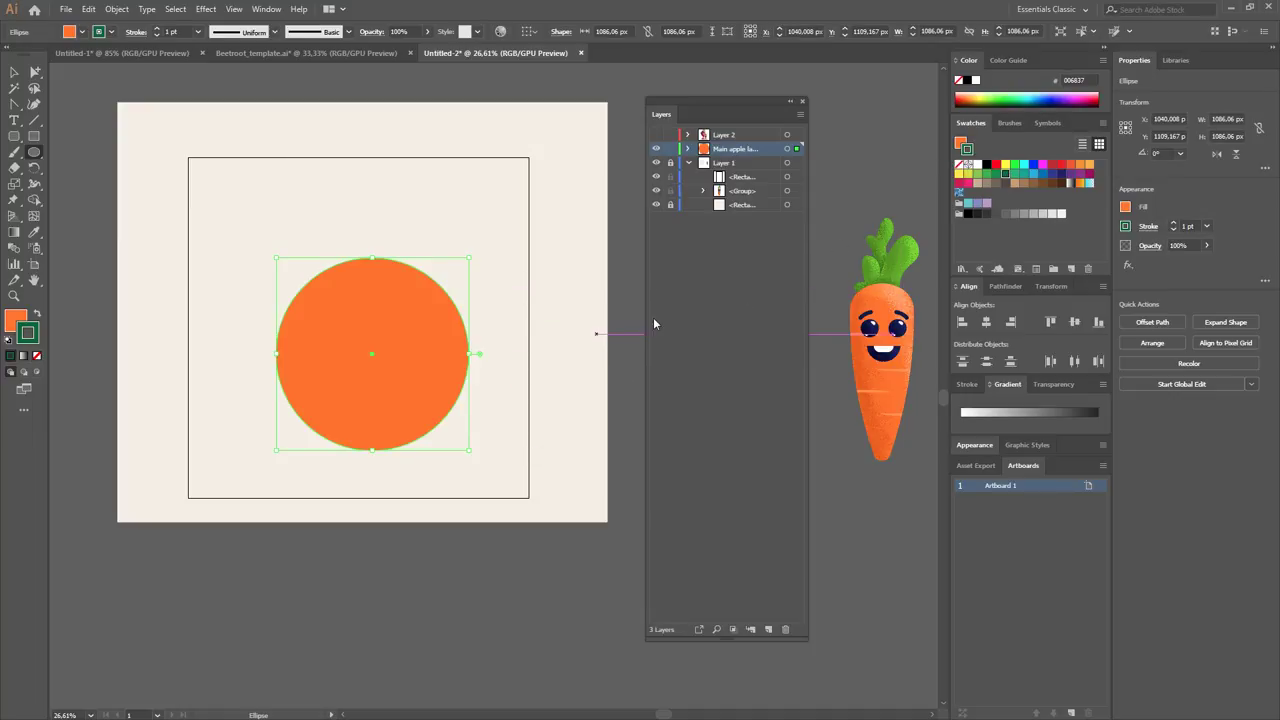
key("shift+x")
left_click(37, 355)
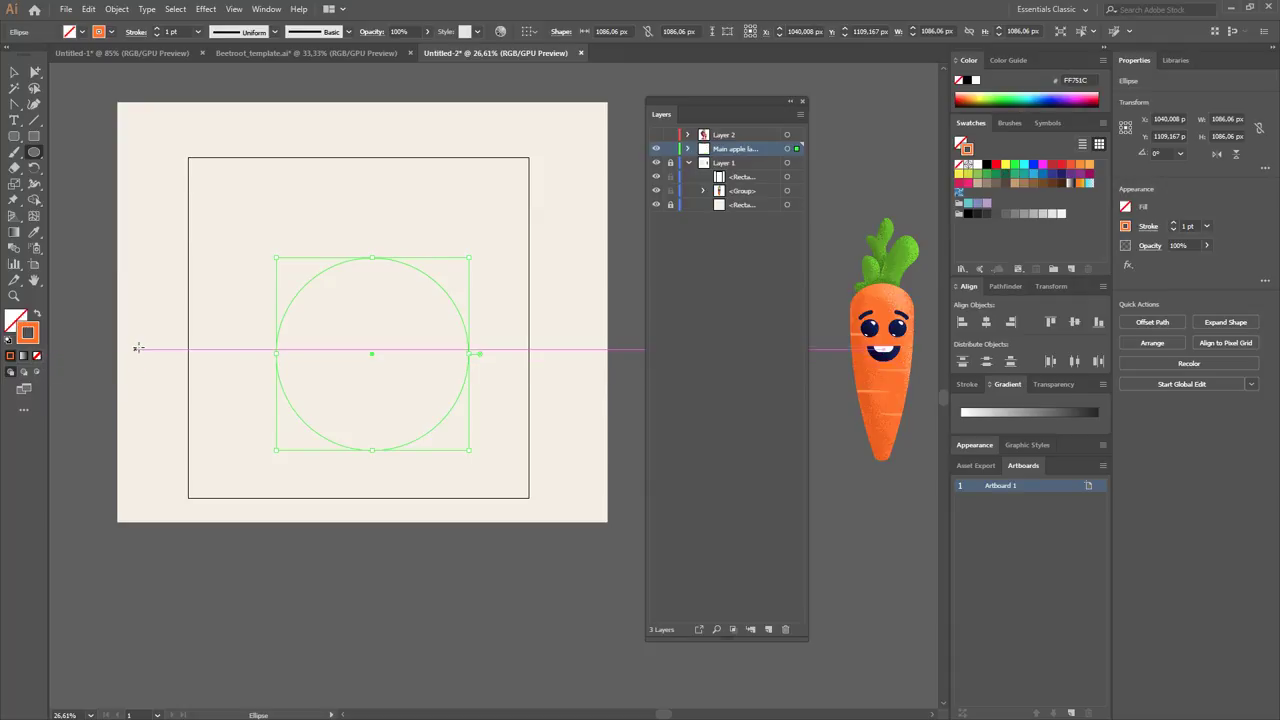
key("shift+x")
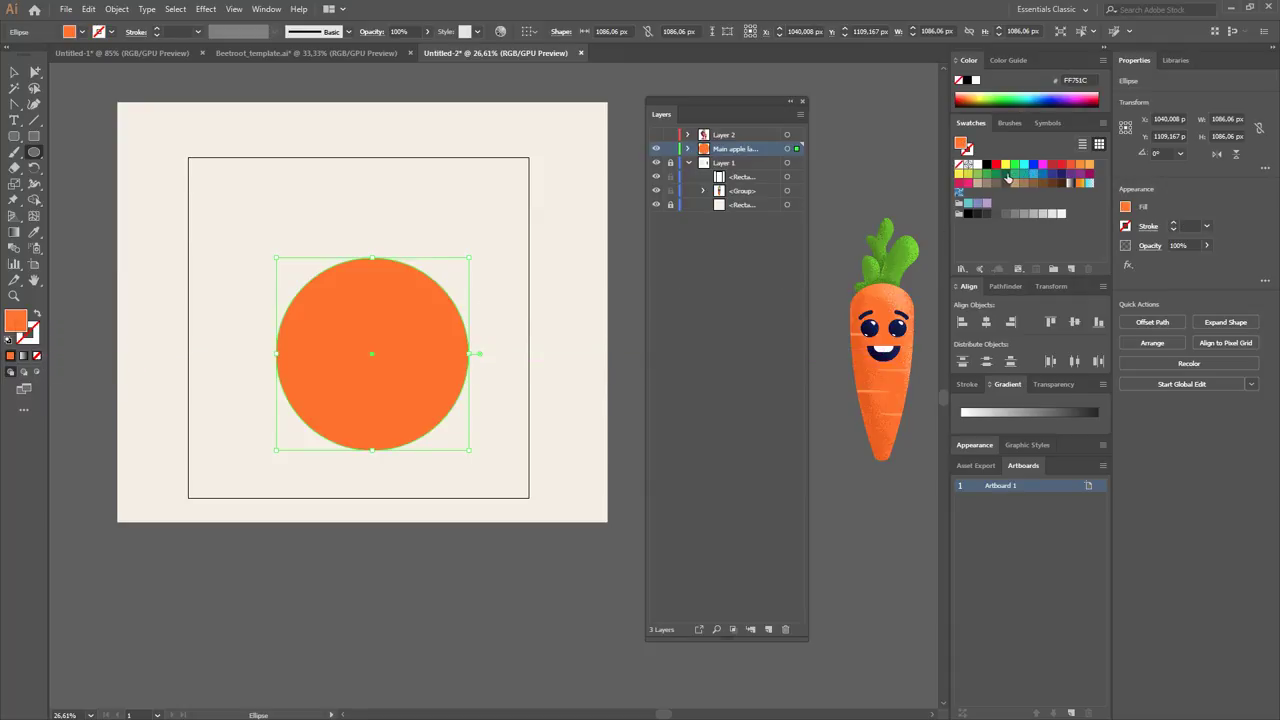
left_click(1004, 174)
left_click(1011, 174)
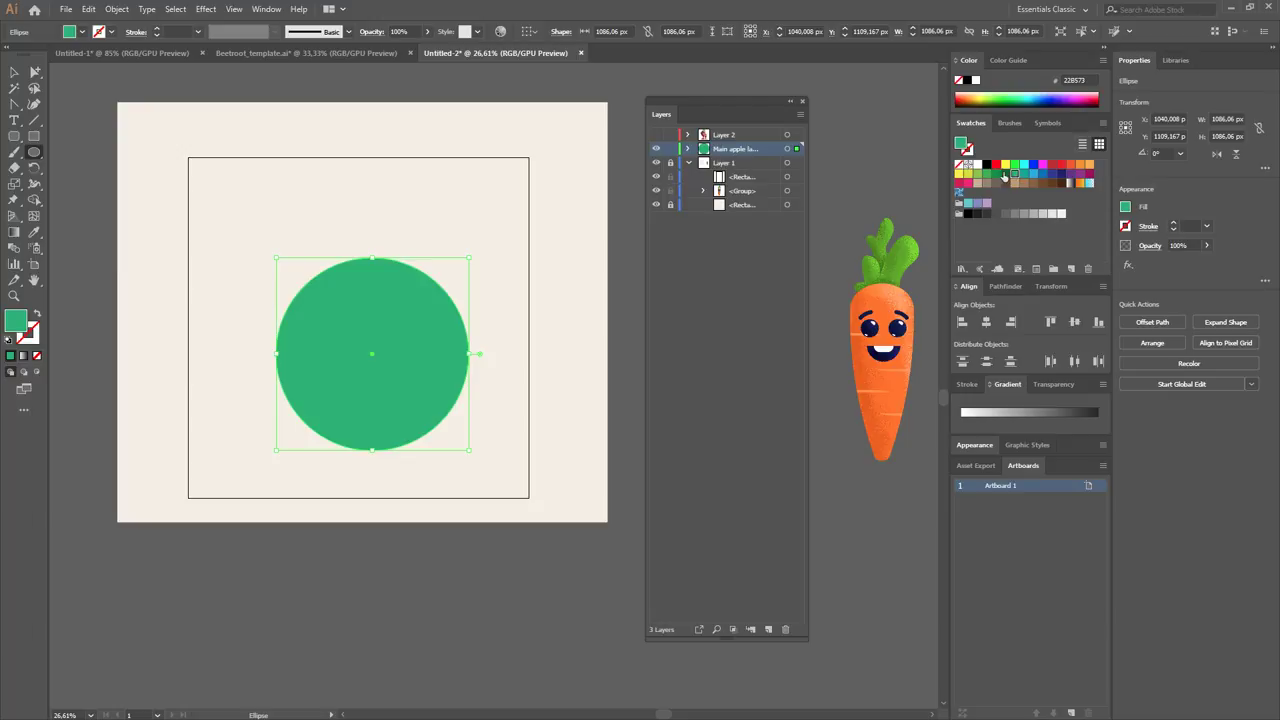
left_click(998, 176)
key("v")
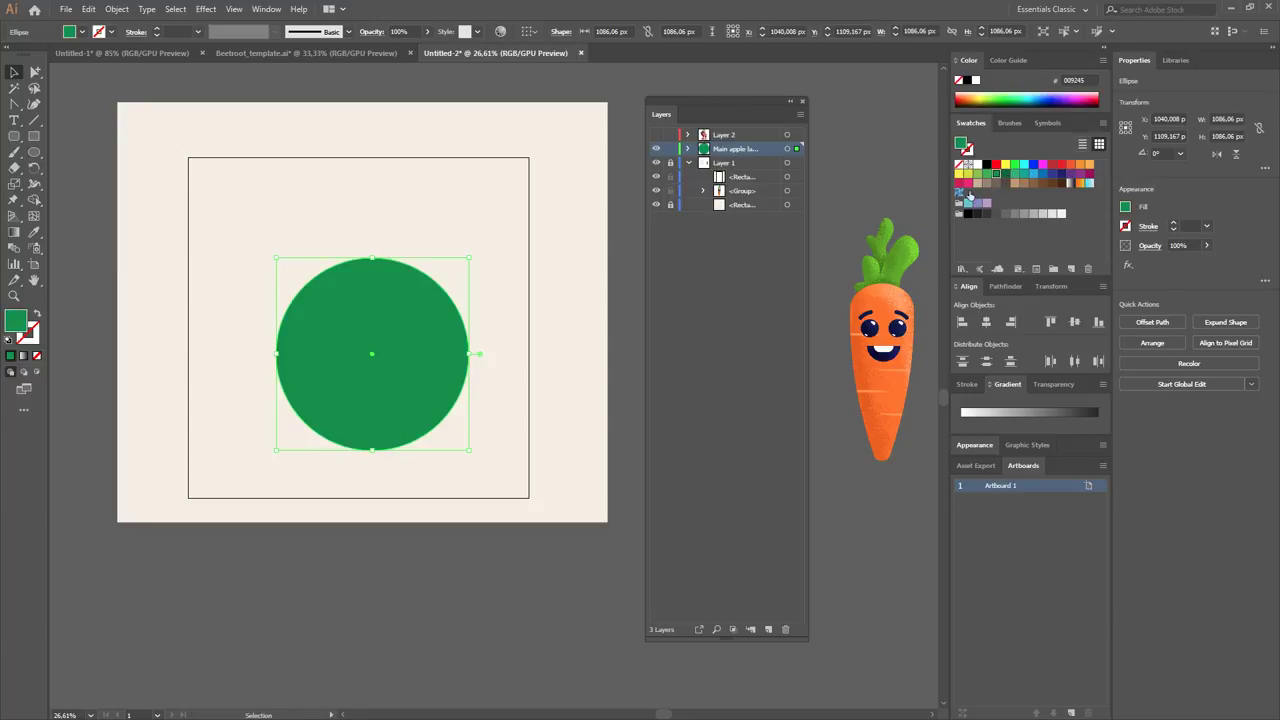
Try sampling the carrot leaf green with Illustrator's Eyedropper, then undo it and deselect the circle.
key("i")
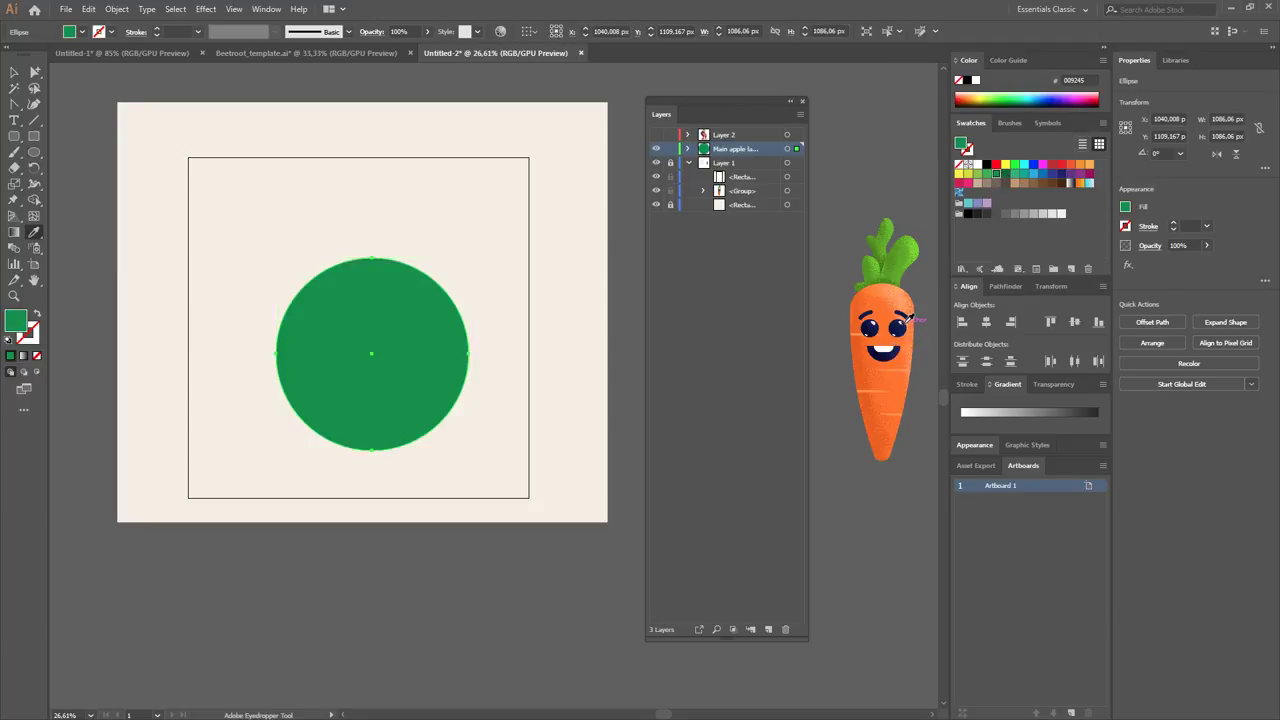
scroll(900, 318, "up", 4)
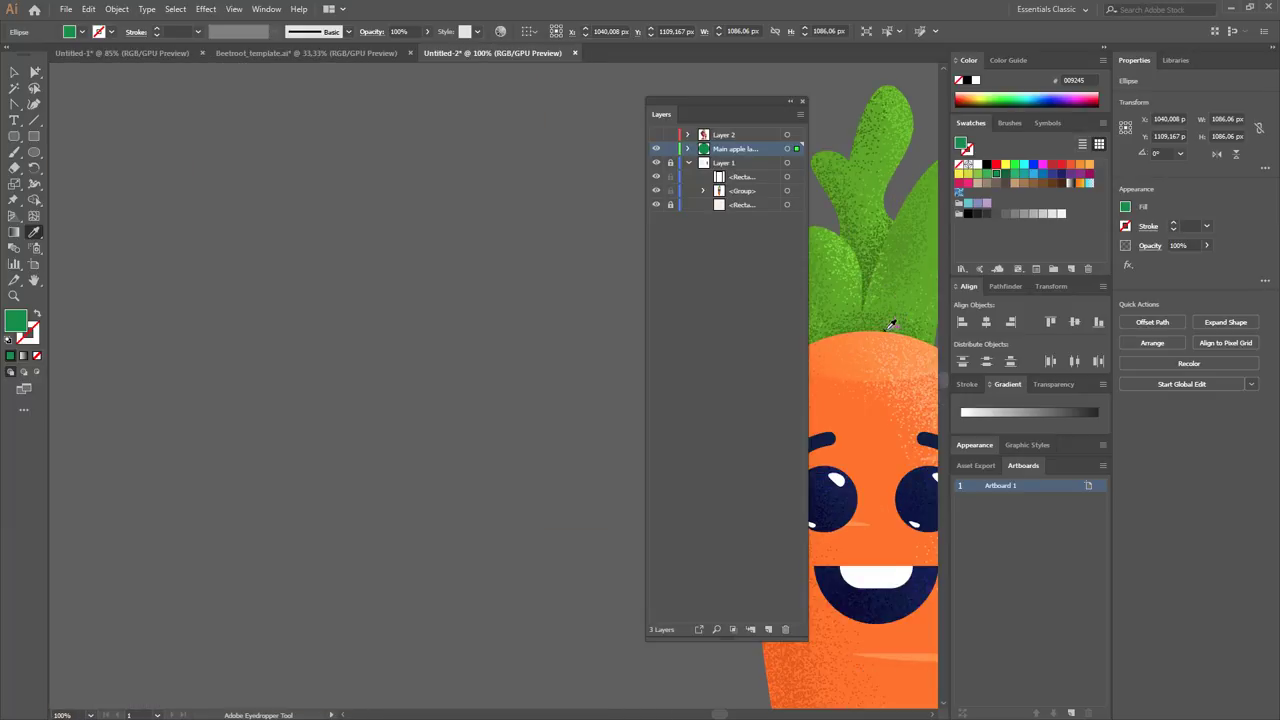
left_click(888, 320)
key("ctrl+z")
scroll(872, 320, "down", 1)
left_click(868, 318)
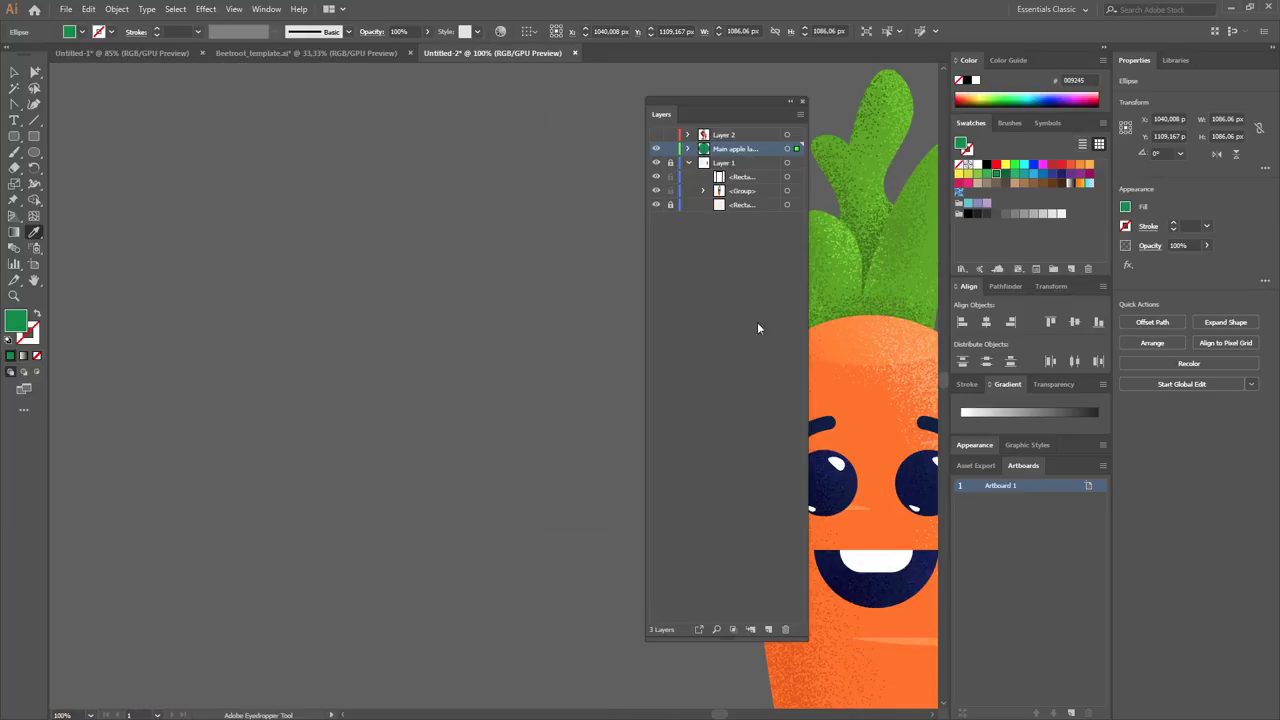
key("v")
left_click(336, 307)
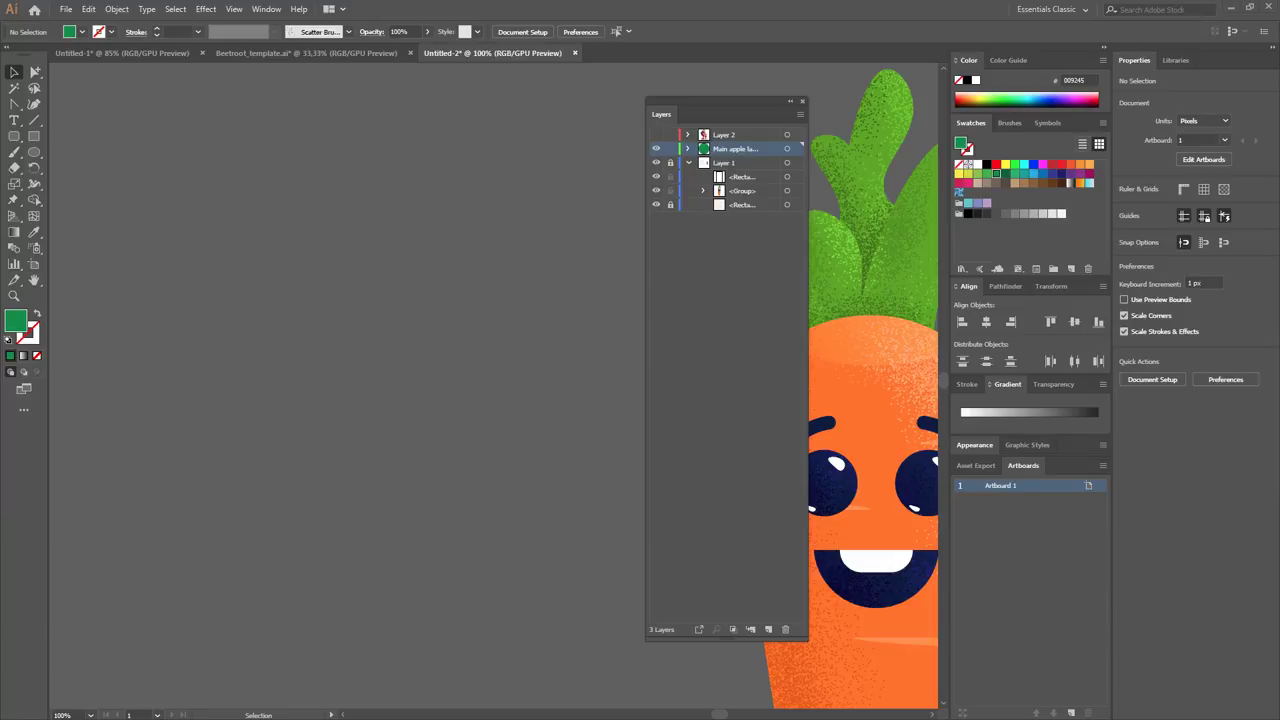
double_click(16, 320)
key("Escape")
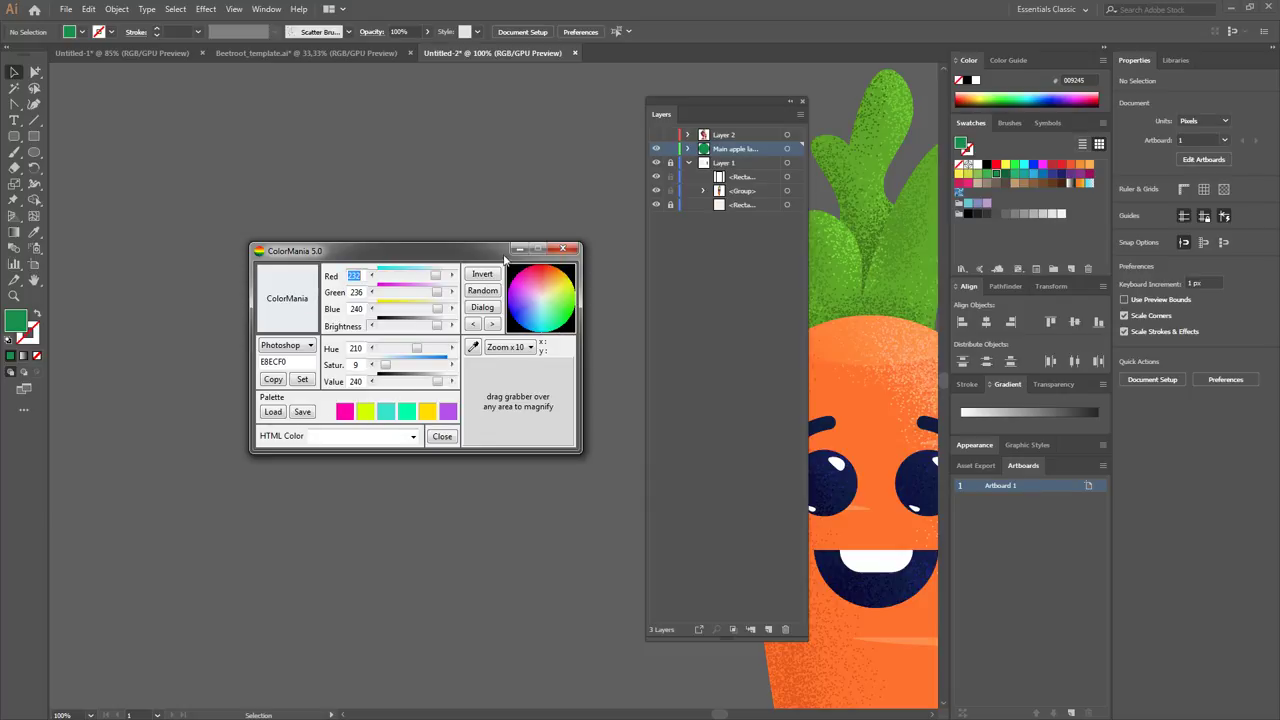
Sample the carrot leaves with ColorMania's grabber and copy the hex code 4D8521.
left_click_drag(504, 258, 498, 252)
left_click(728, 319)
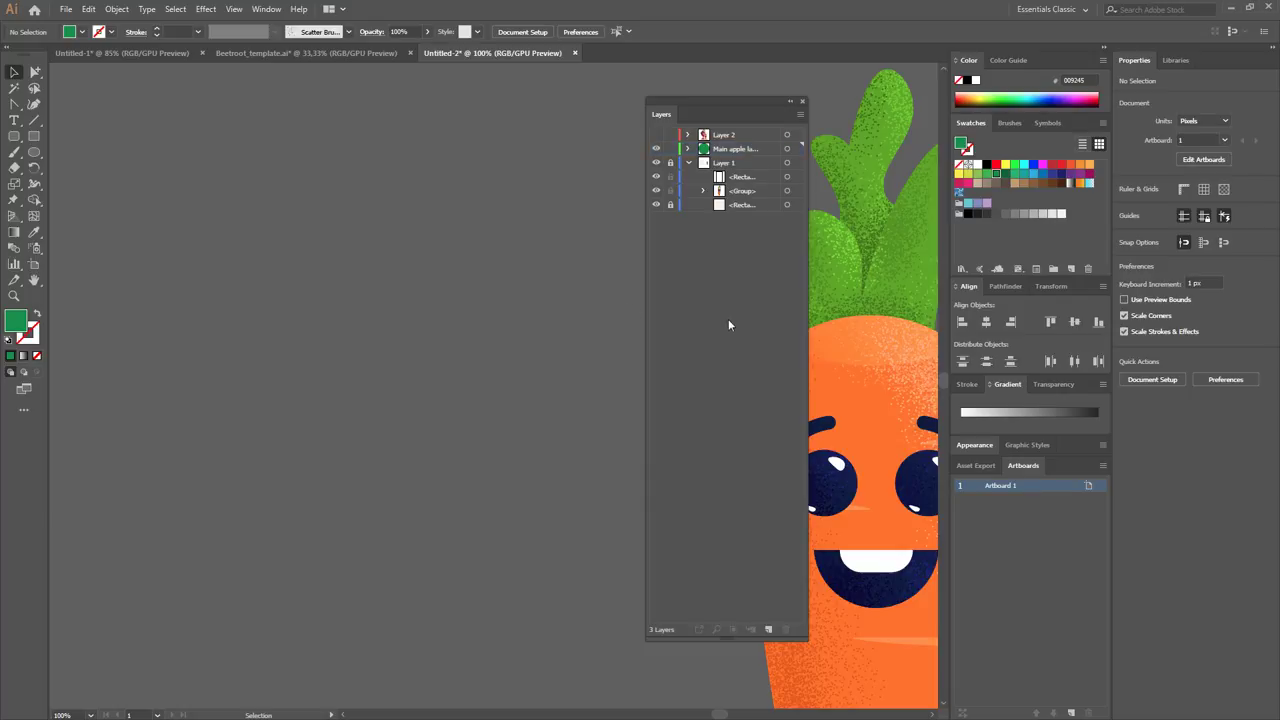
scroll(512, 324, "down", 2)
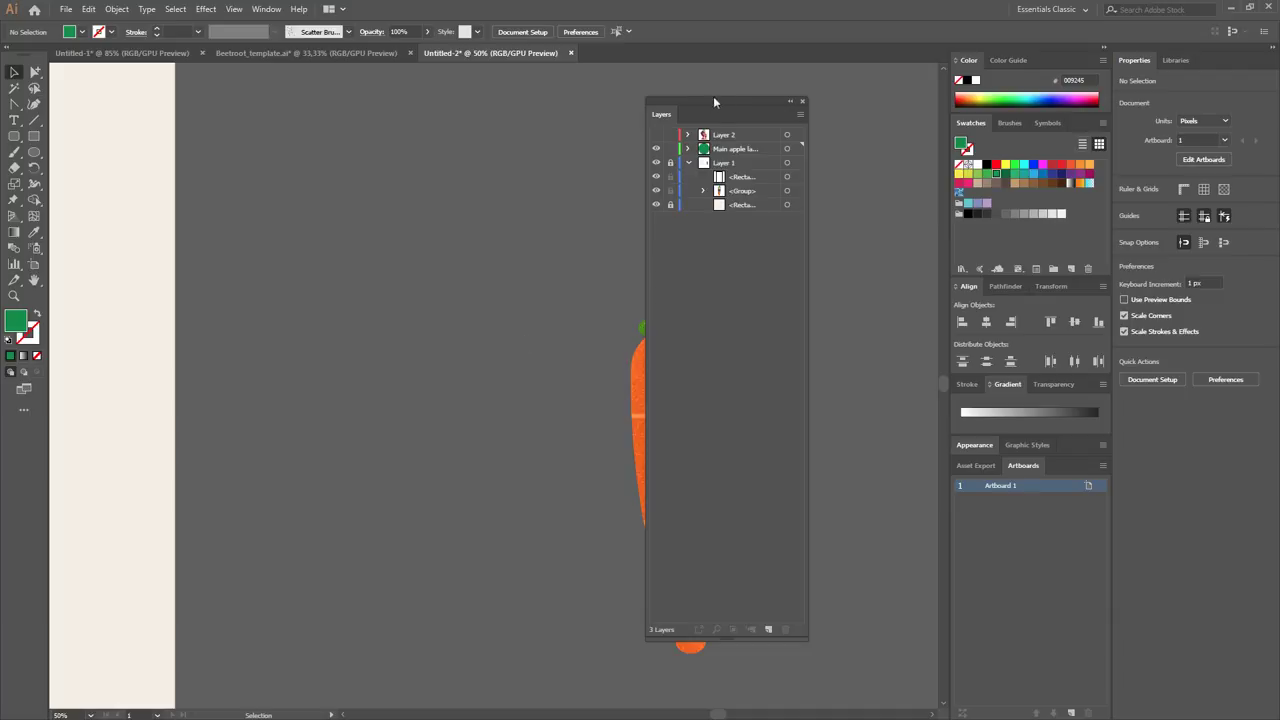
mouse_move(713, 98)
left_mouse_down()
mouse_move(550, 136)
mouse_move(406, 145)
left_mouse_up()
key("alt+Tab")
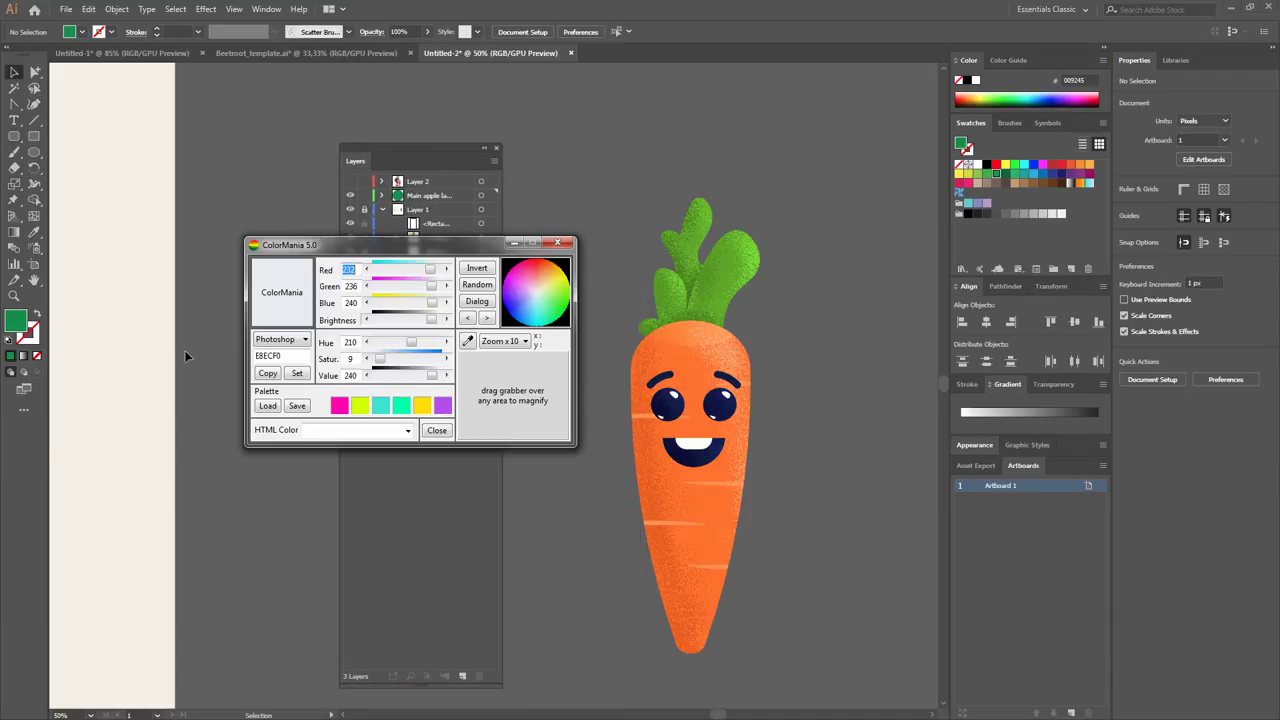
mouse_move(467, 341)
left_mouse_down()
mouse_move(709, 268)
mouse_move(697, 311)
mouse_move(709, 311)
mouse_move(694, 320)
left_mouse_up()
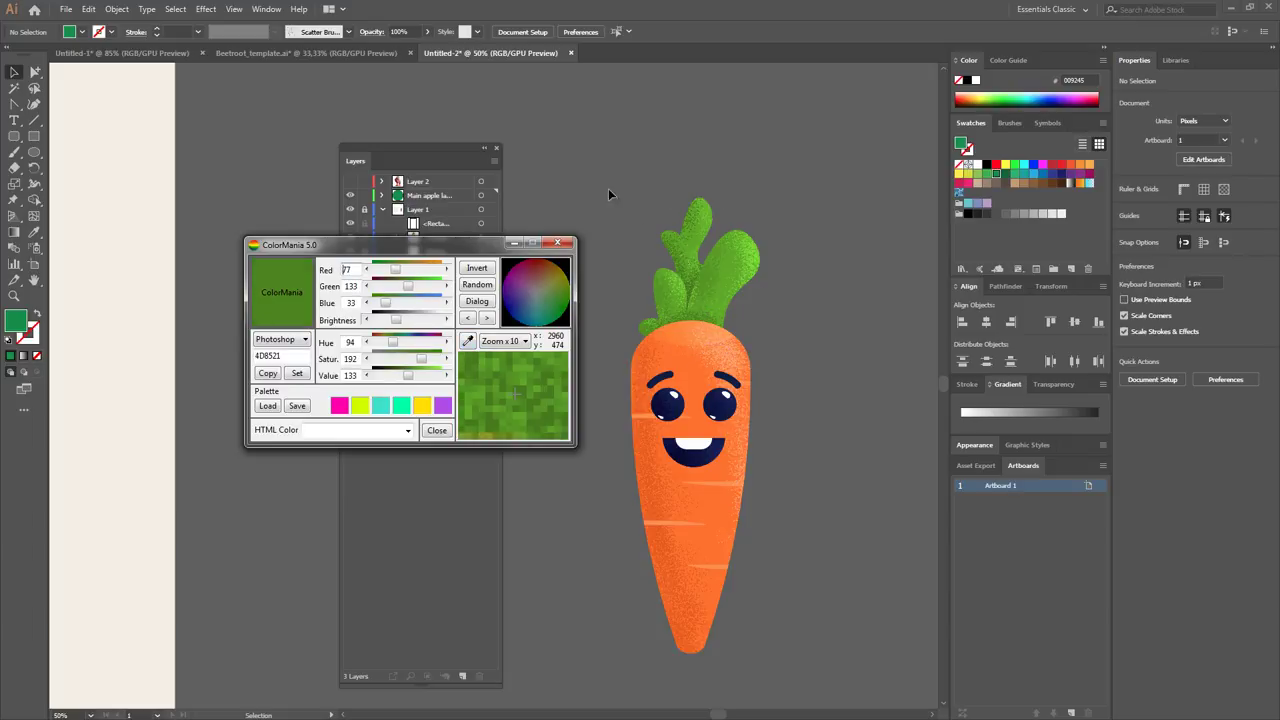
left_click(268, 373)
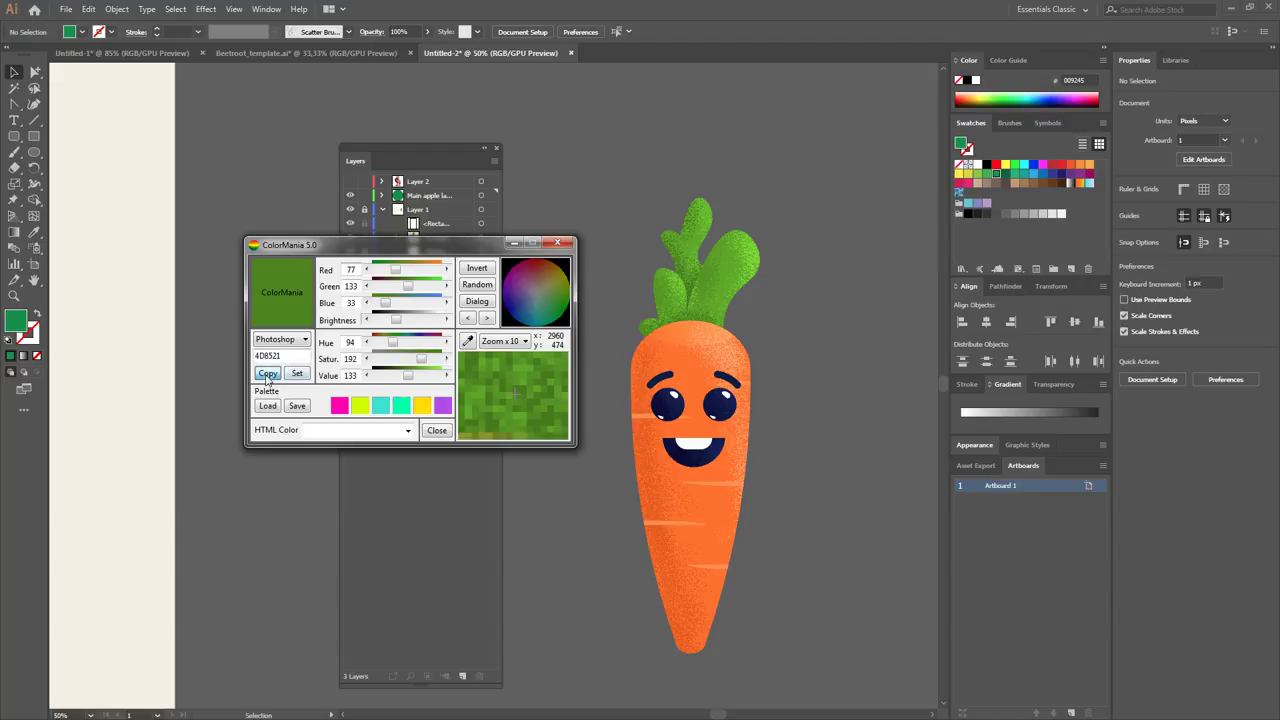
left_click(190, 358)
Move the Layers panel off the artwork and dock it with the other panels.
left_click_drag(187, 362, 731, 374)
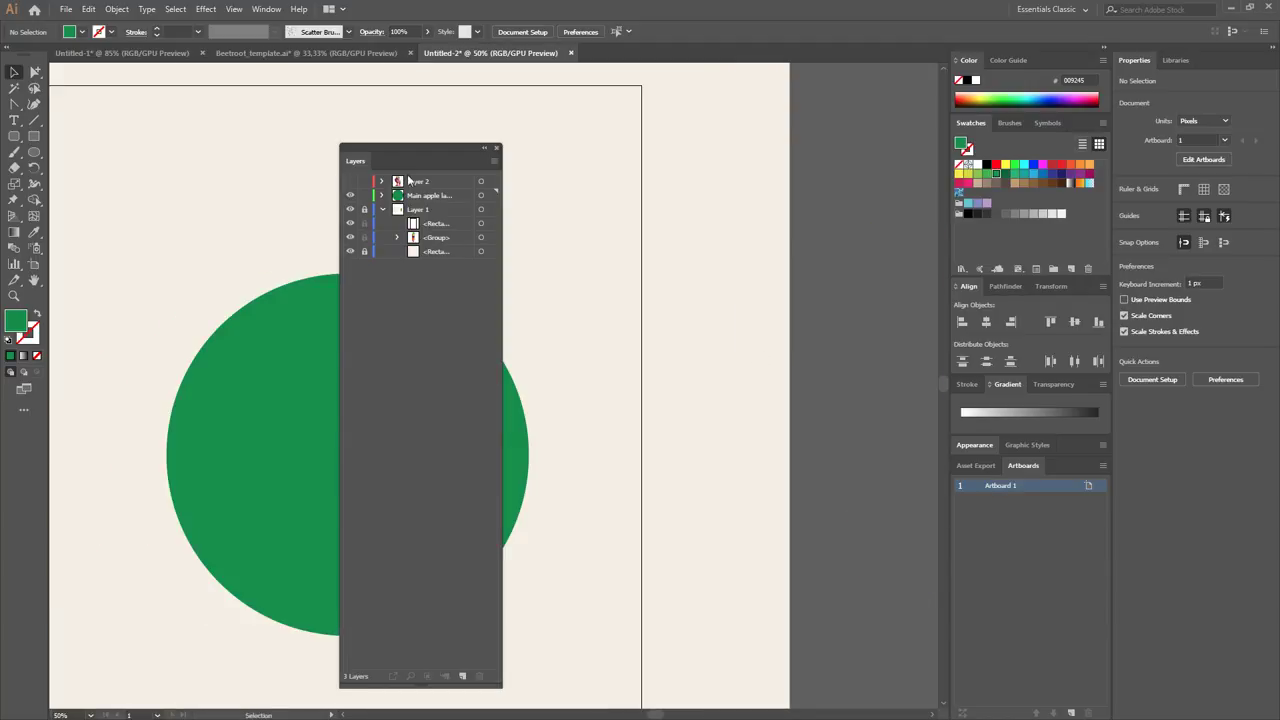
mouse_move(370, 152)
left_mouse_down()
mouse_move(828, 98)
mouse_move(808, 88)
mouse_move(957, 62)
left_mouse_up()
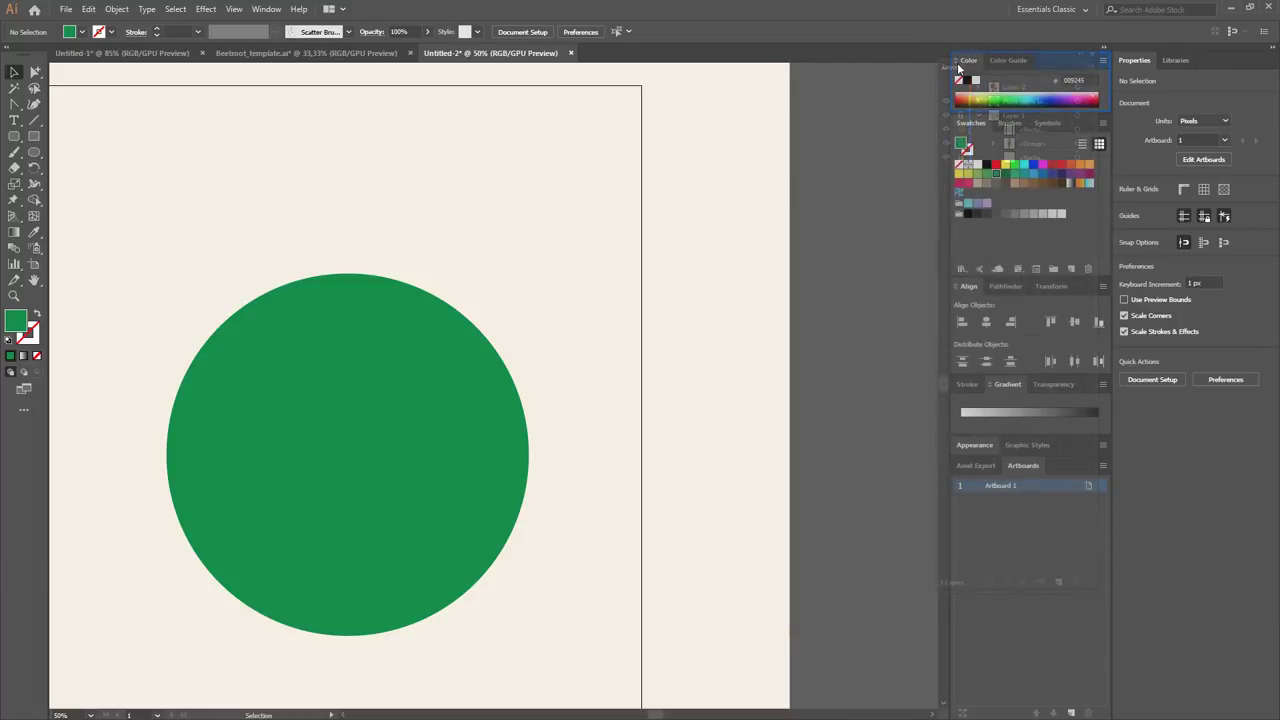
left_click_drag(957, 62, 947, 63)
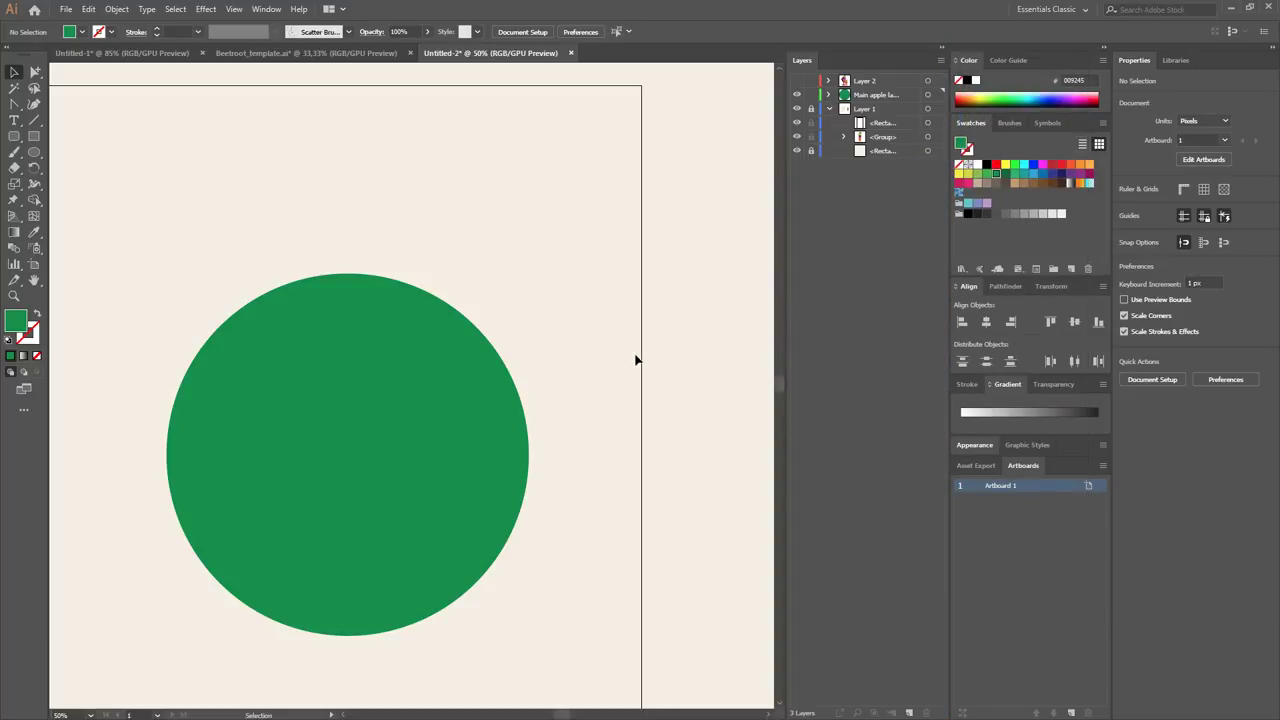
scroll(588, 361, "down", 1)
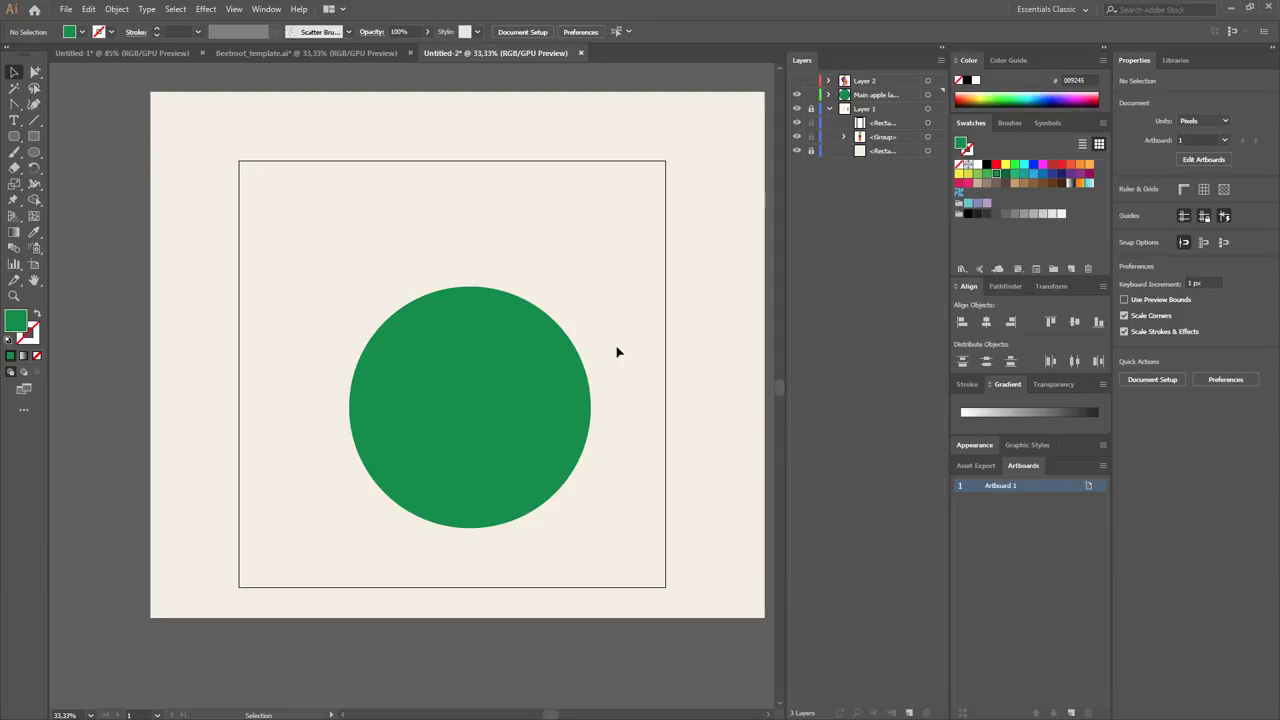
Set the circle's fill to 4D8521 in the Color Picker.
left_click(528, 414)
double_click(22, 322)
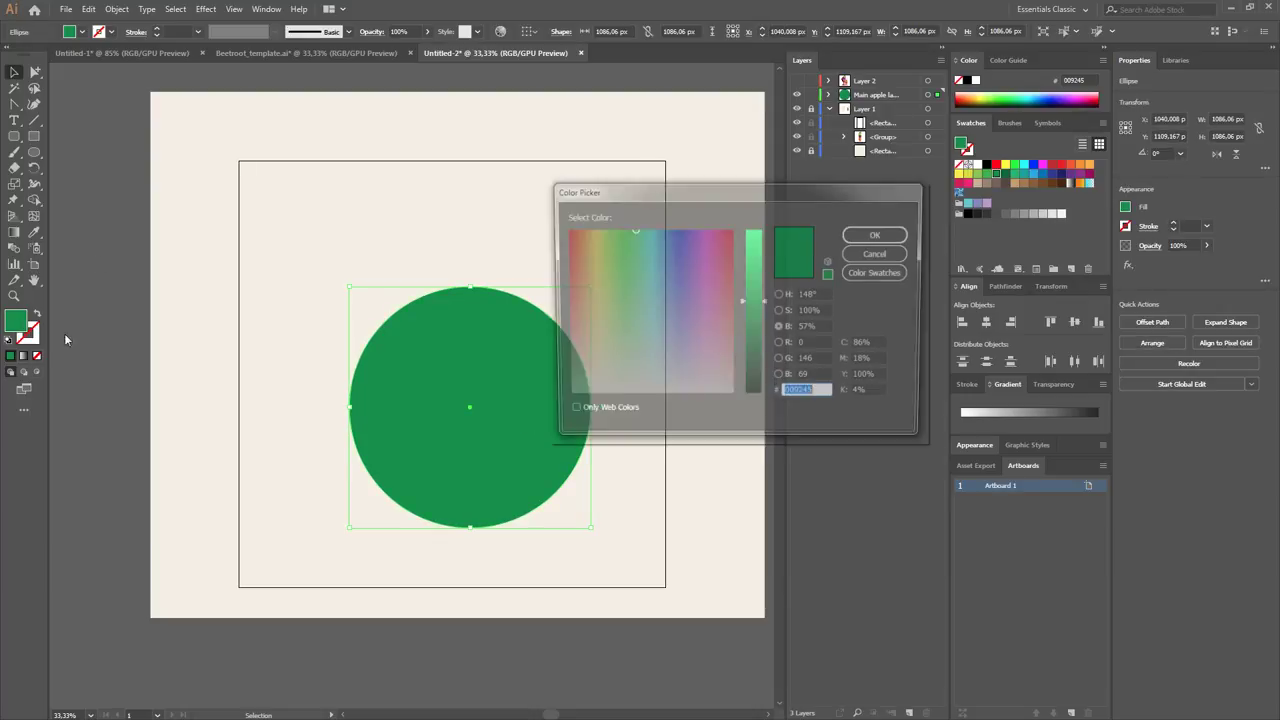
left_click(879, 234)
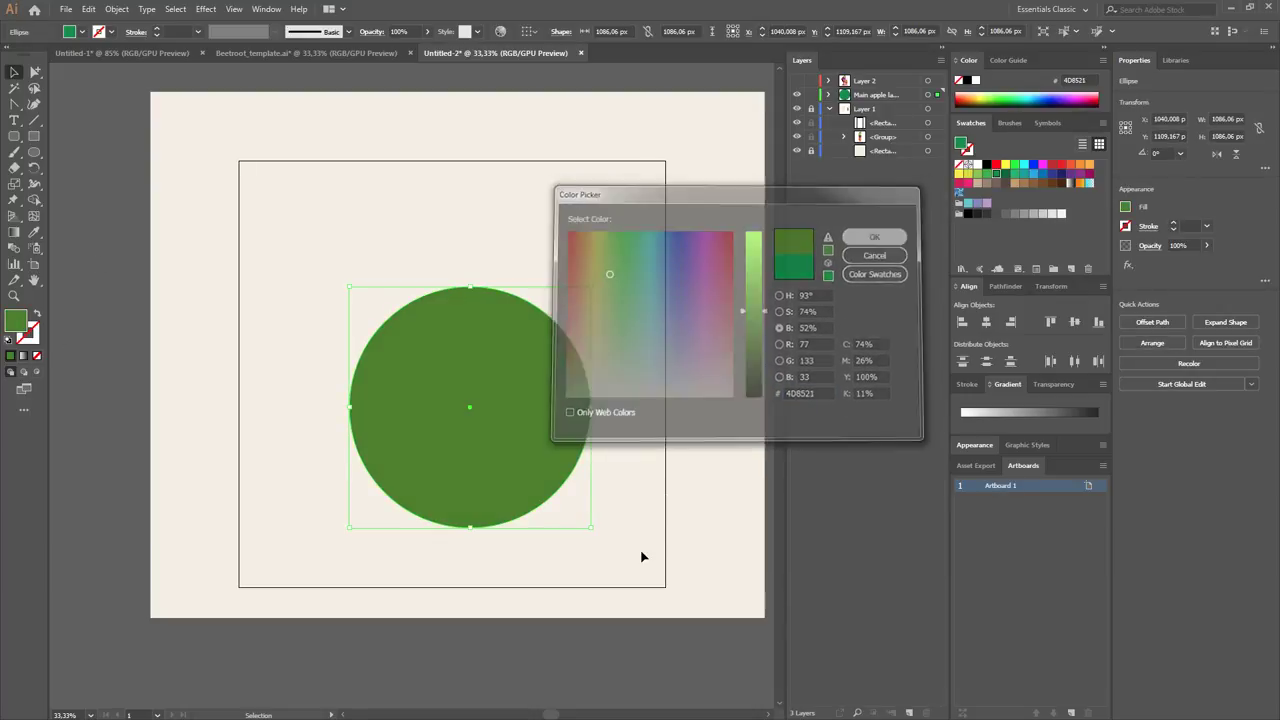
left_click(610, 530)
Hide and restore the panels to review the canvas, then marquee-select the circle.
left_click(548, 432)
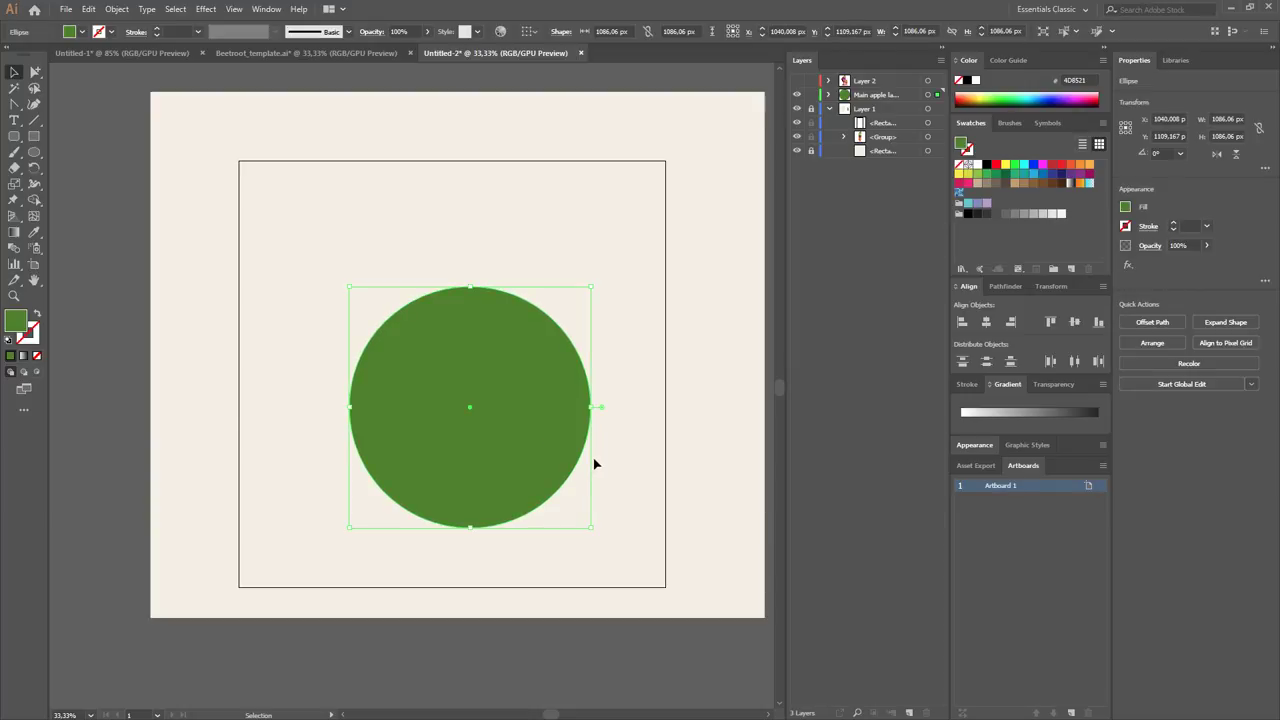
scroll(536, 408, "down", 2)
left_click(580, 391)
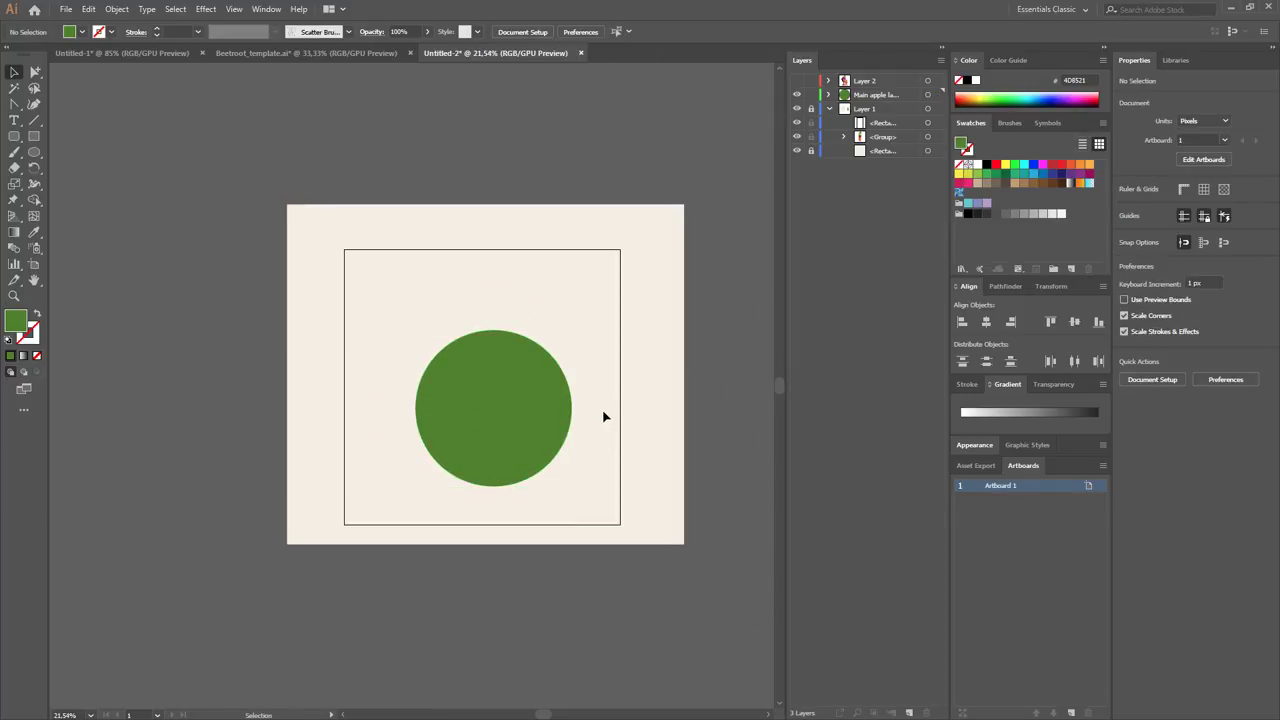
key("Tab")
key("Tab")
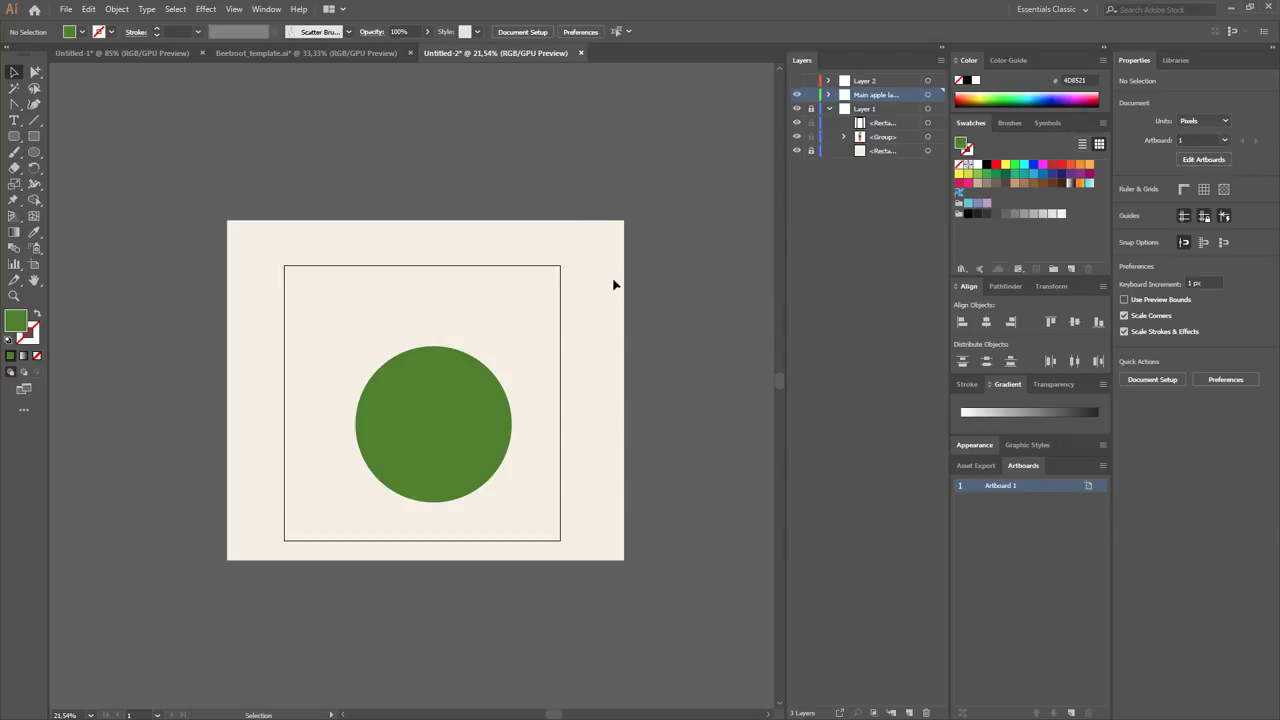
key("Tab")
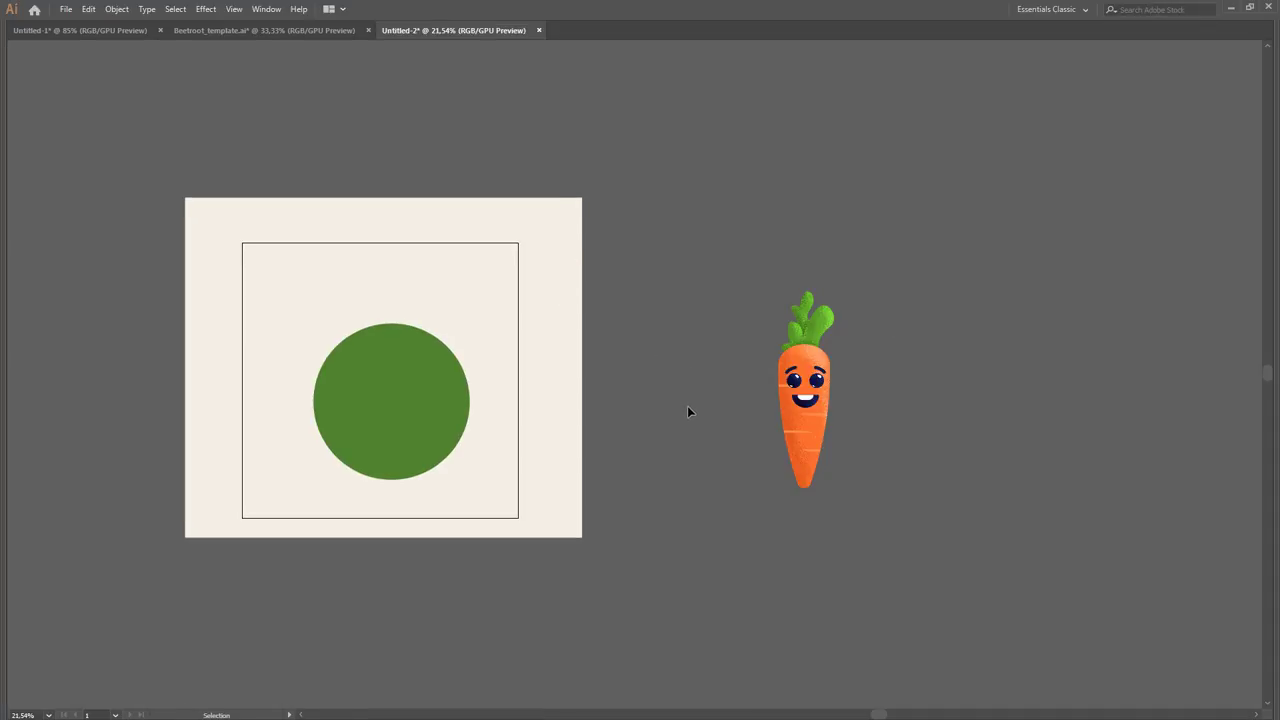
key("Tab")
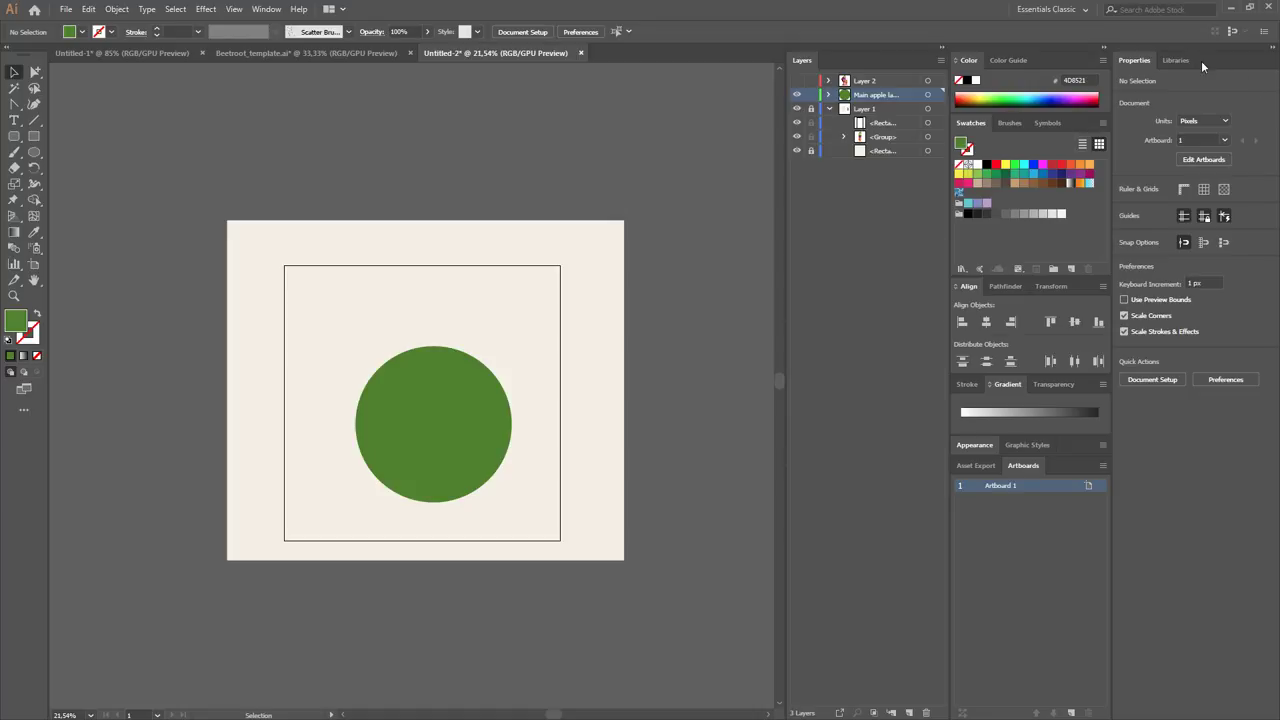
key("Tab")
key("Tab")
left_click_drag(572, 350, 480, 438)
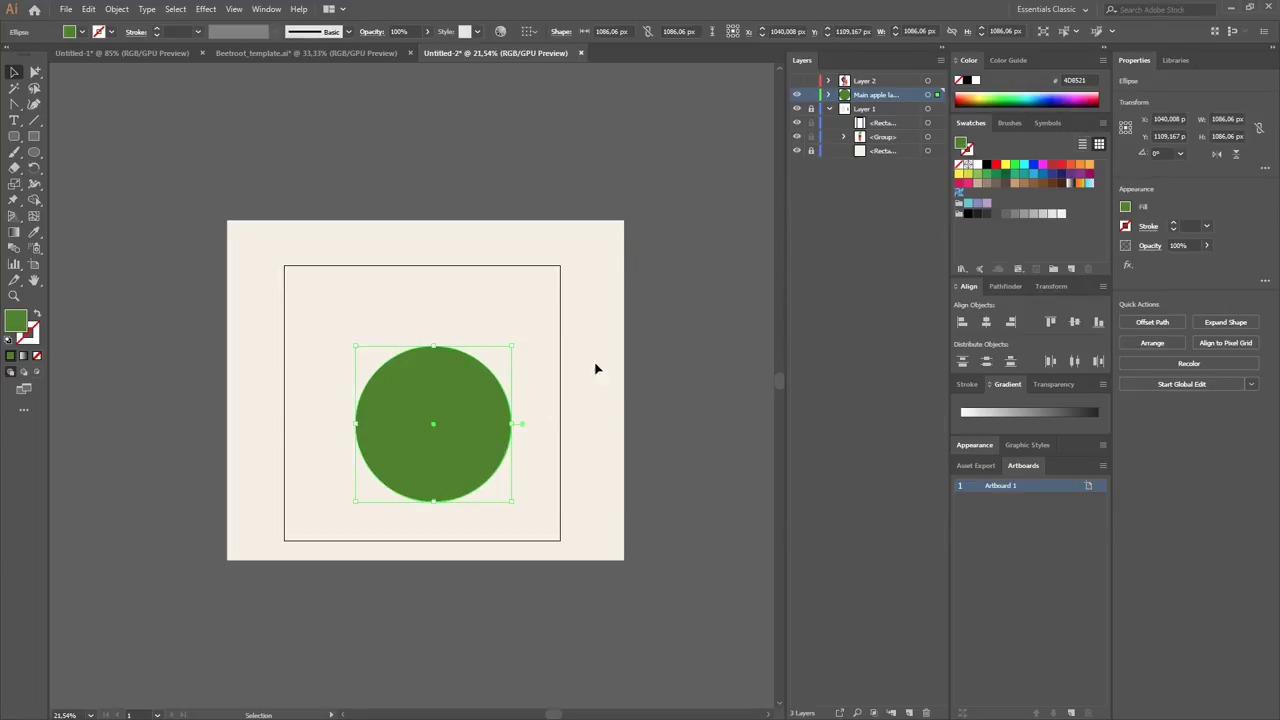
Create a named colour group from the selected circle artwork holding its 4D8521 green.
left_click(1053, 268)
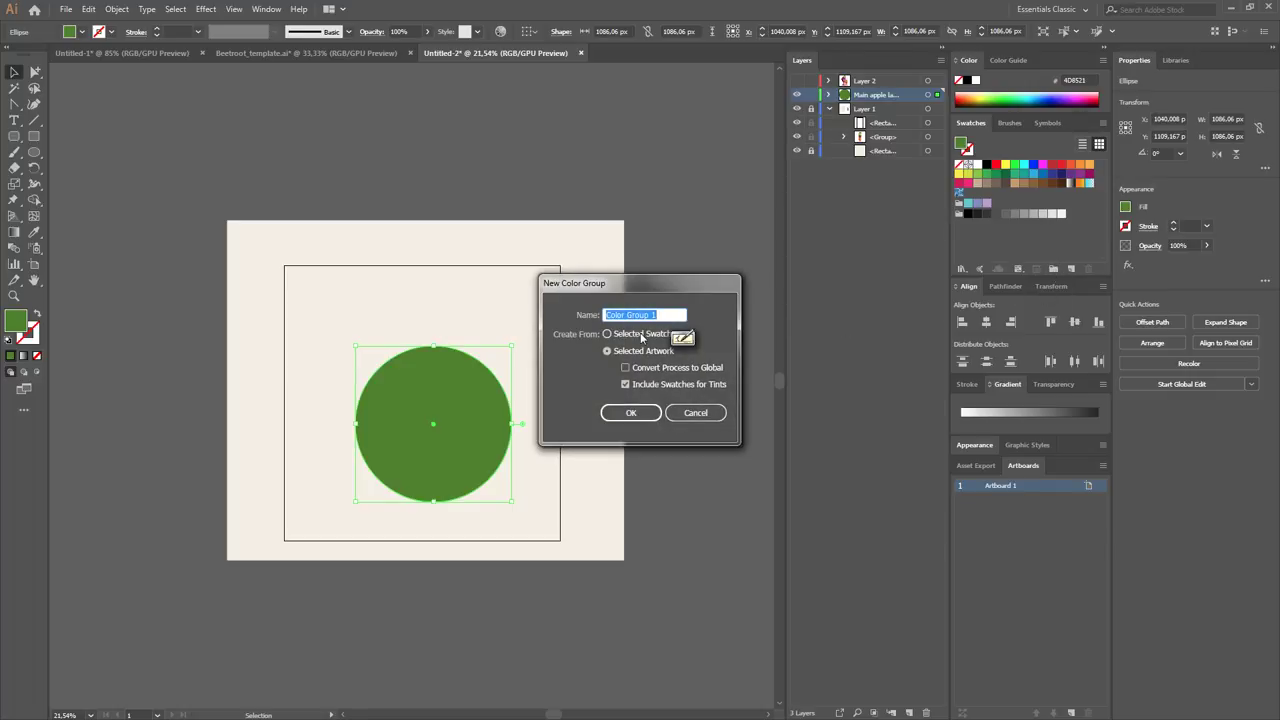
type("main g")
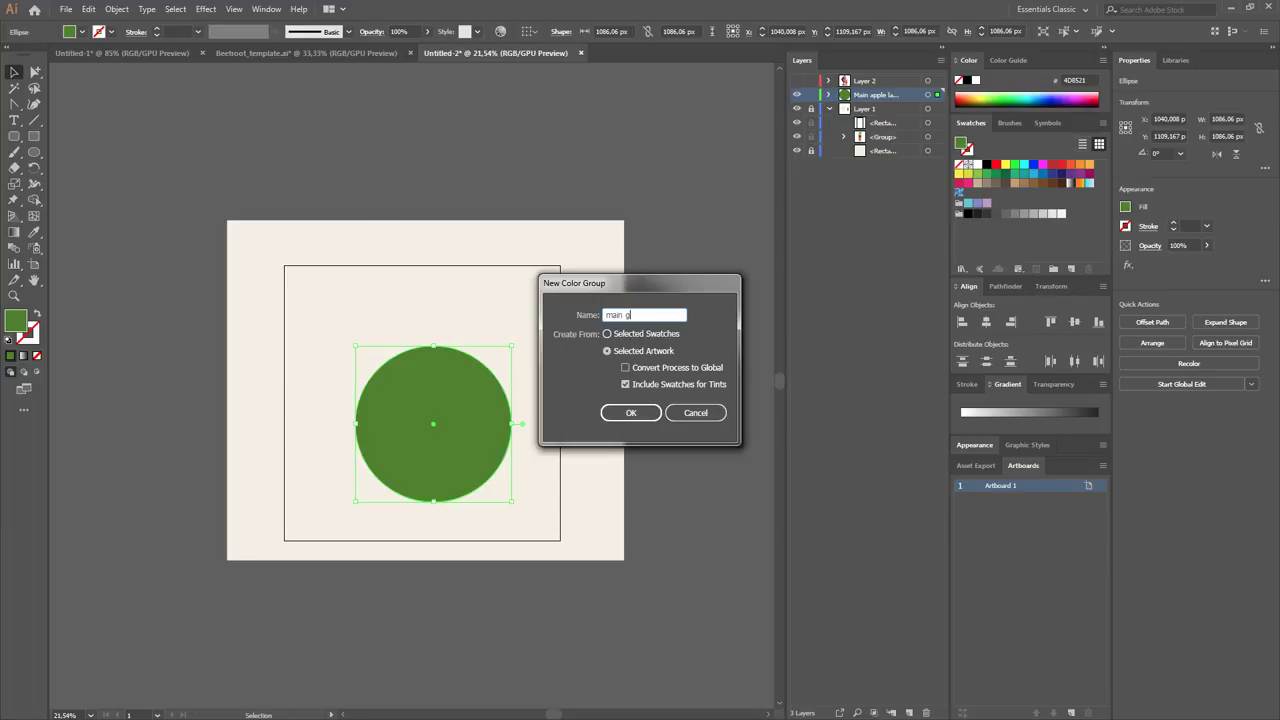
type("p")
key("Return")
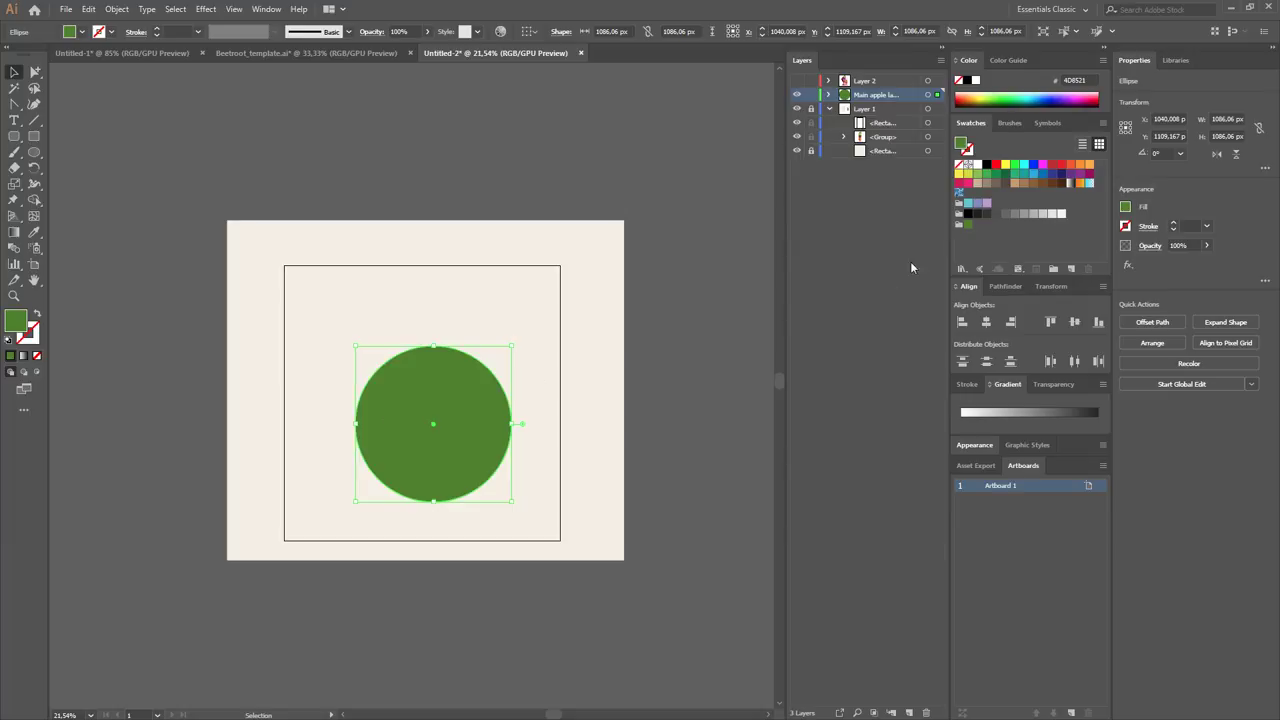
Show the Color panel sliders in HSB mode and enlarge the swatches area.
left_click(995, 97)
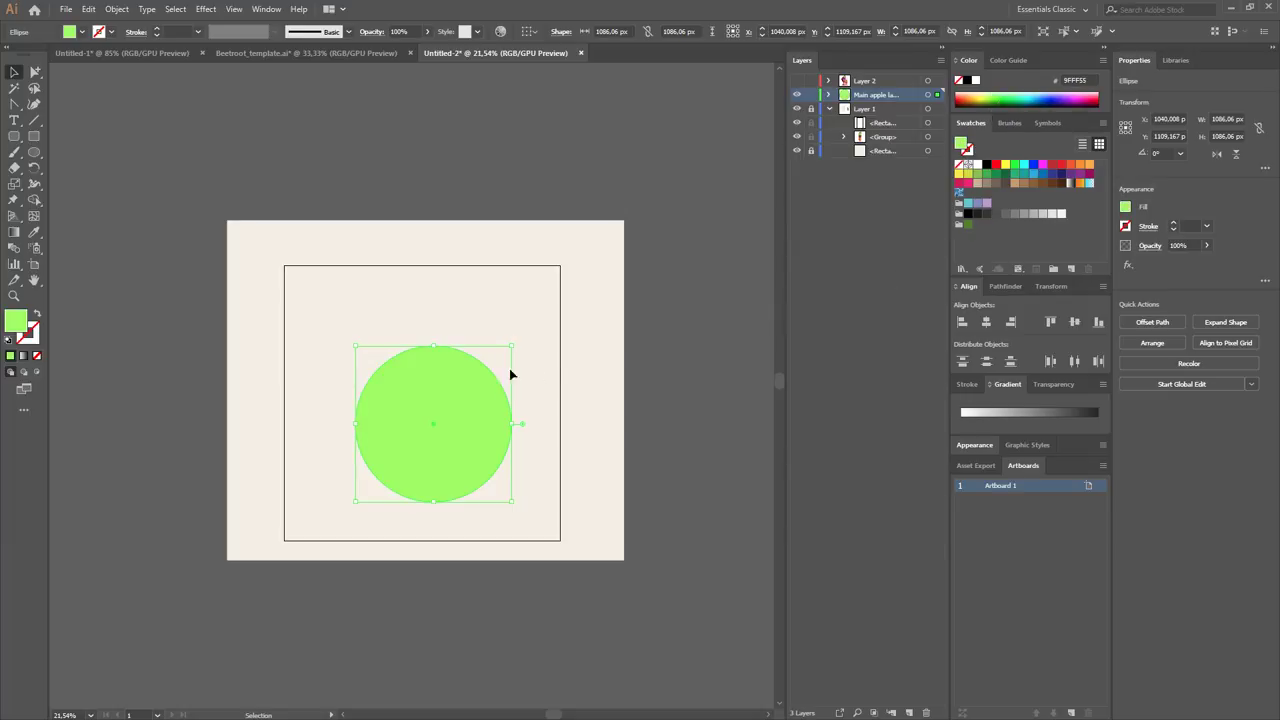
key("ctrl+z")
left_click(968, 61)
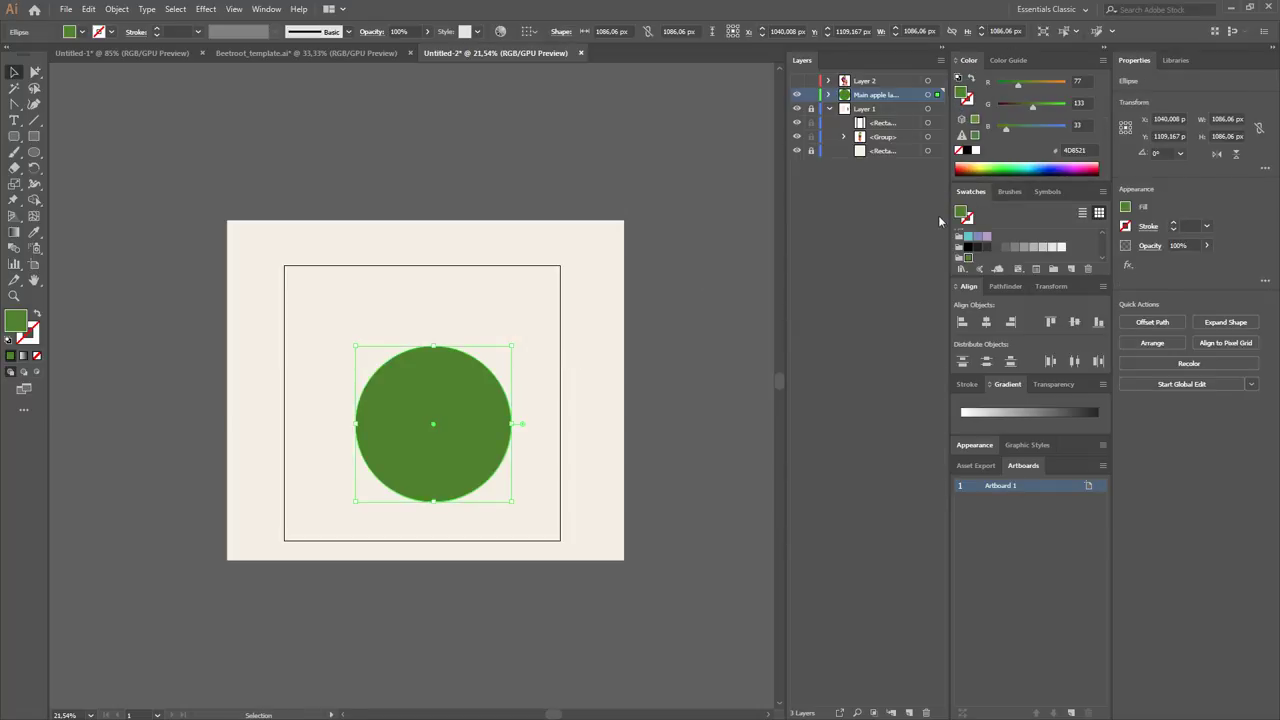
left_click_drag(1018, 276, 1027, 329)
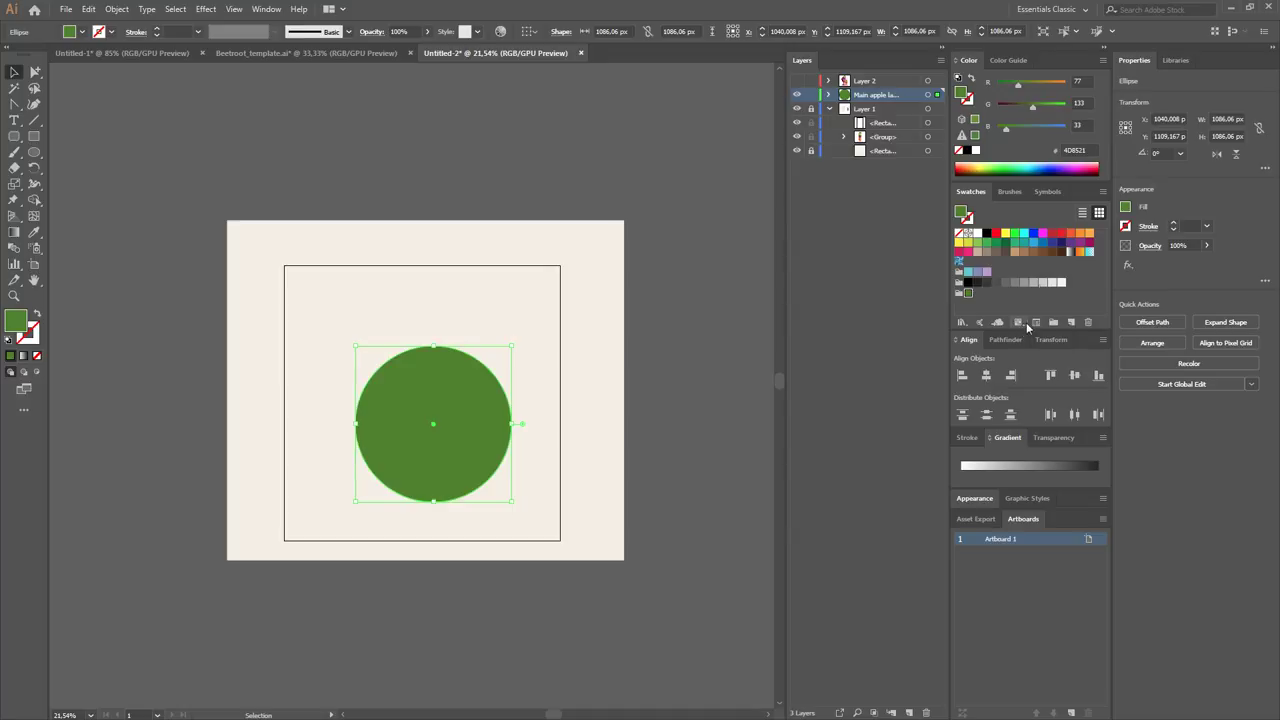
left_click(1025, 172, "shift")
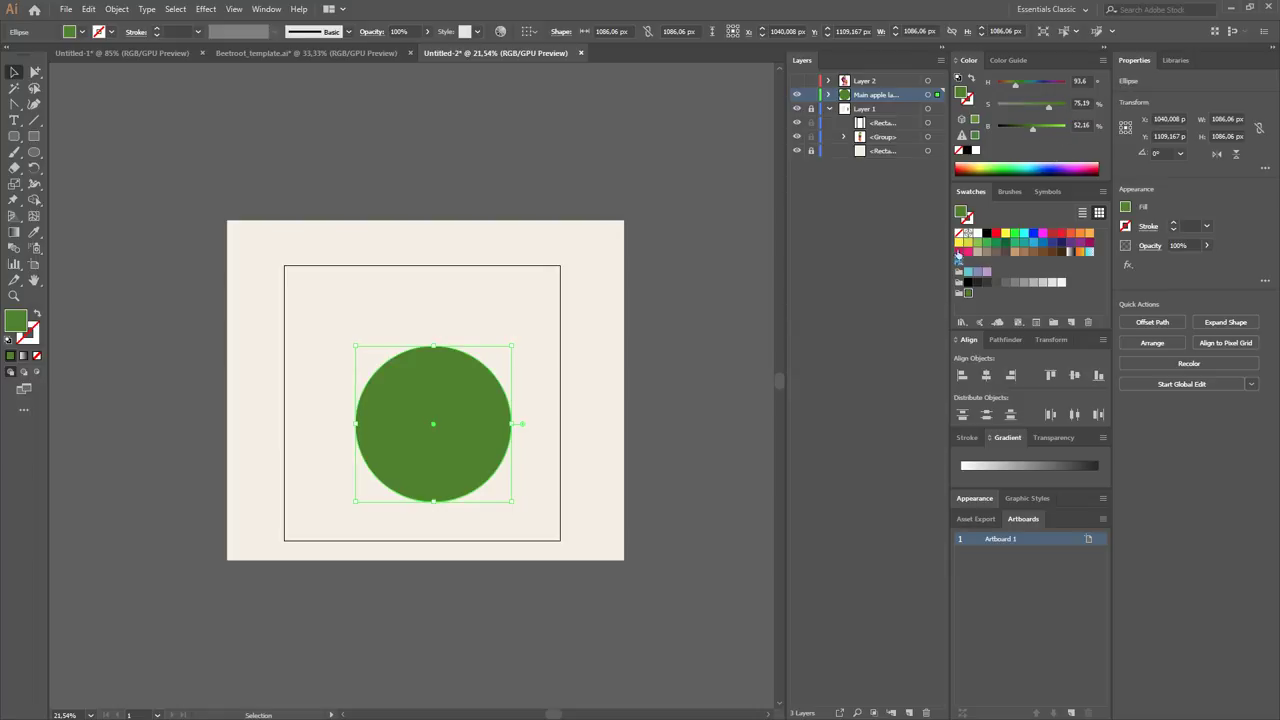
Drag a darker-brightness green and a lighter green (R=115 G=199 B=49) into the colour group.
left_click(559, 450)
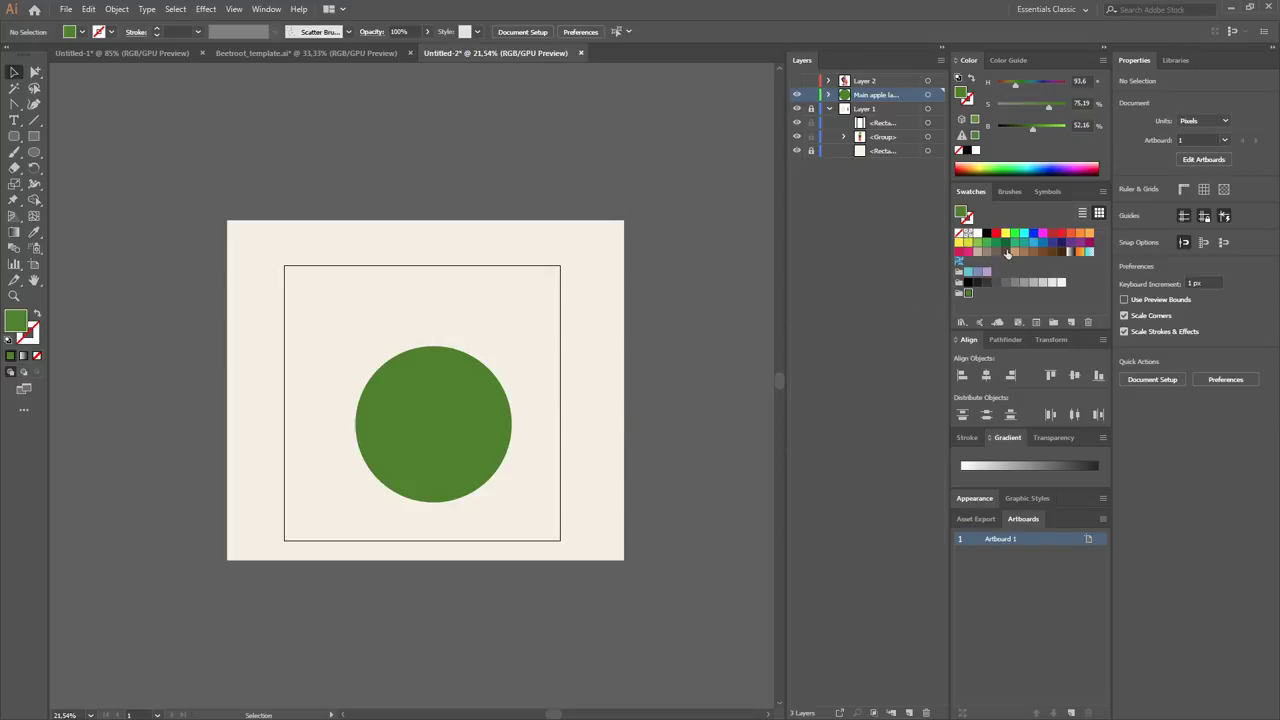
left_click_drag(1033, 129, 1023, 129)
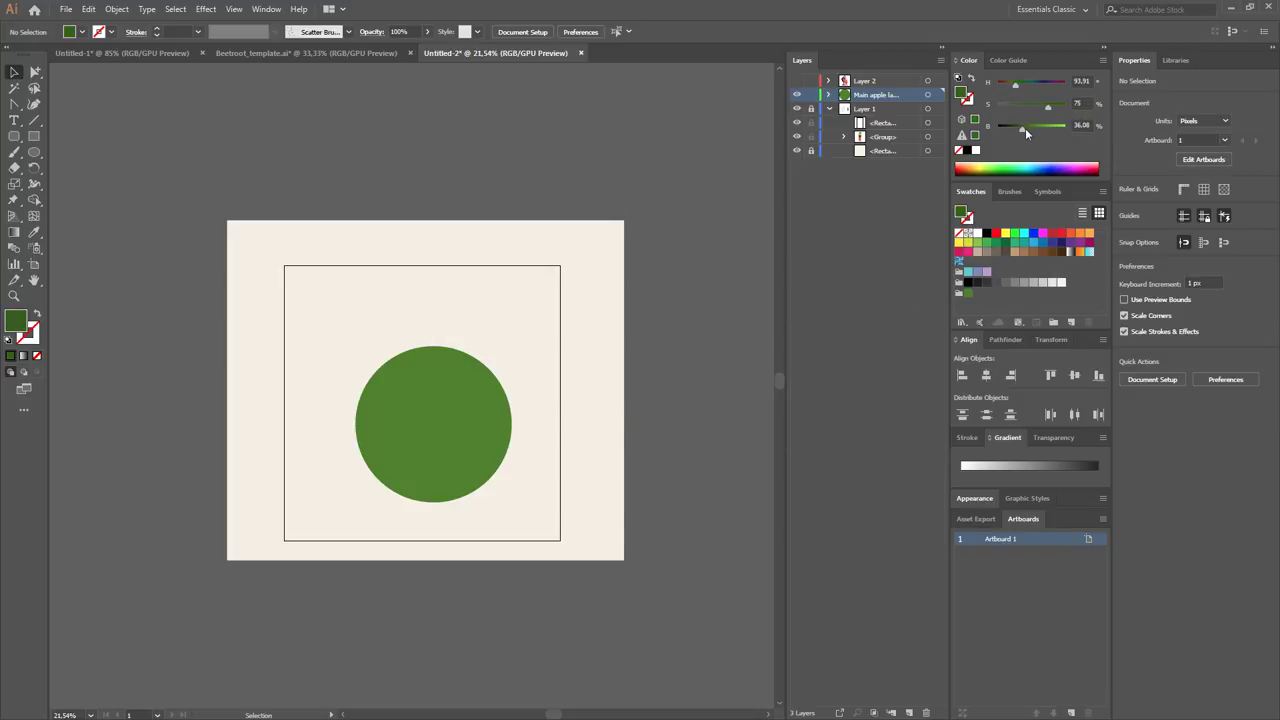
left_click_drag(963, 97, 1000, 289)
left_click(967, 294)
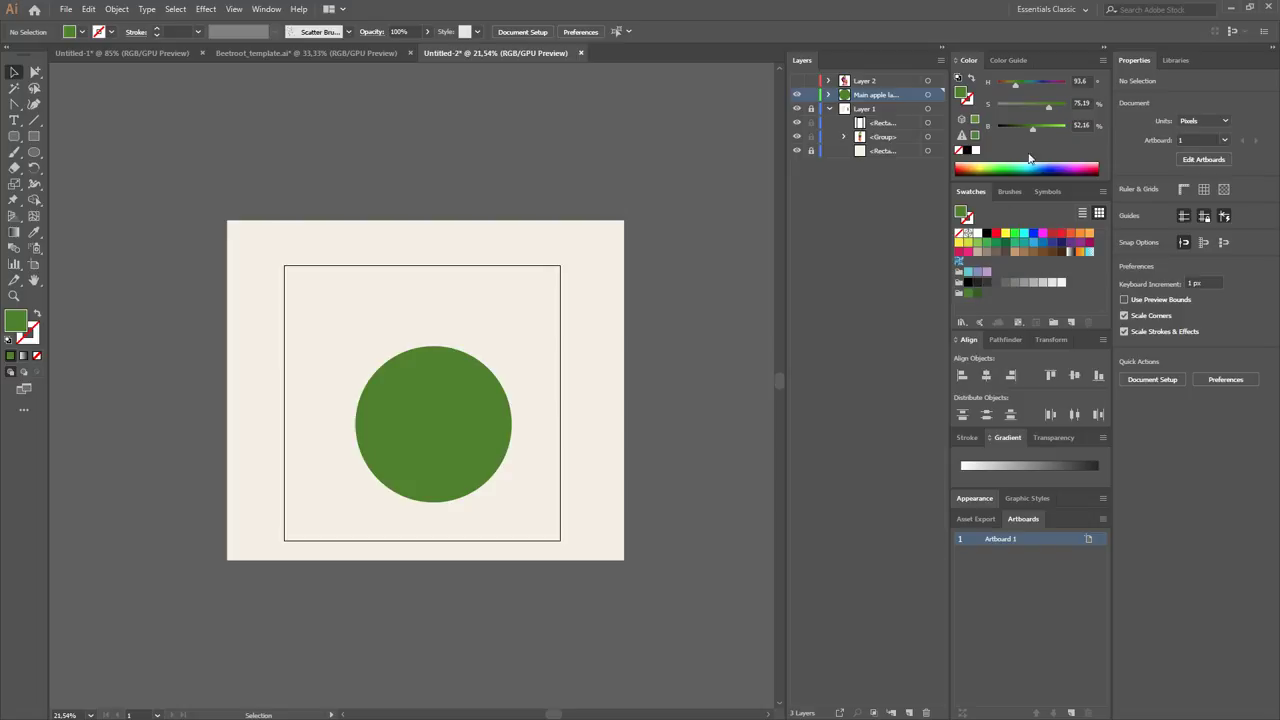
left_click_drag(1035, 130, 1053, 134)
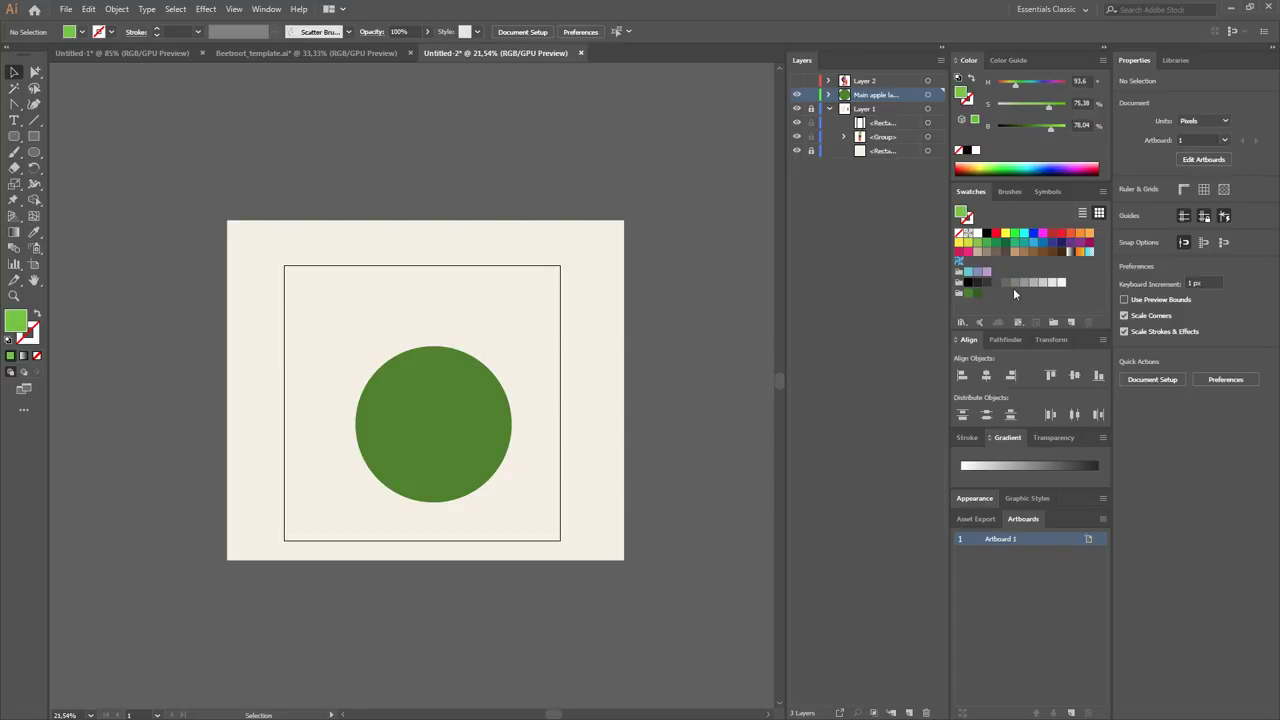
mouse_move(962, 93)
left_mouse_down()
mouse_move(968, 261)
mouse_move(987, 293)
left_mouse_up()
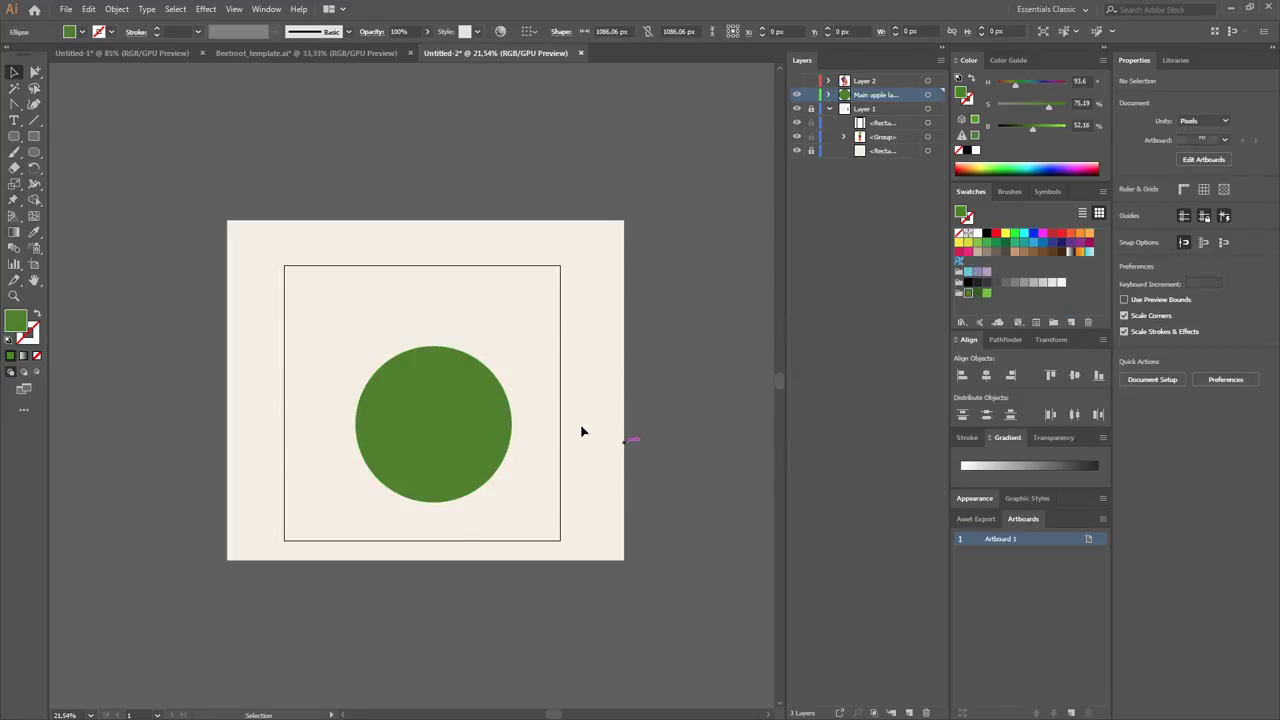
Set the Color Guide to Triad 3 from the apple green and add its brown to the swatches.
left_click(987, 293)
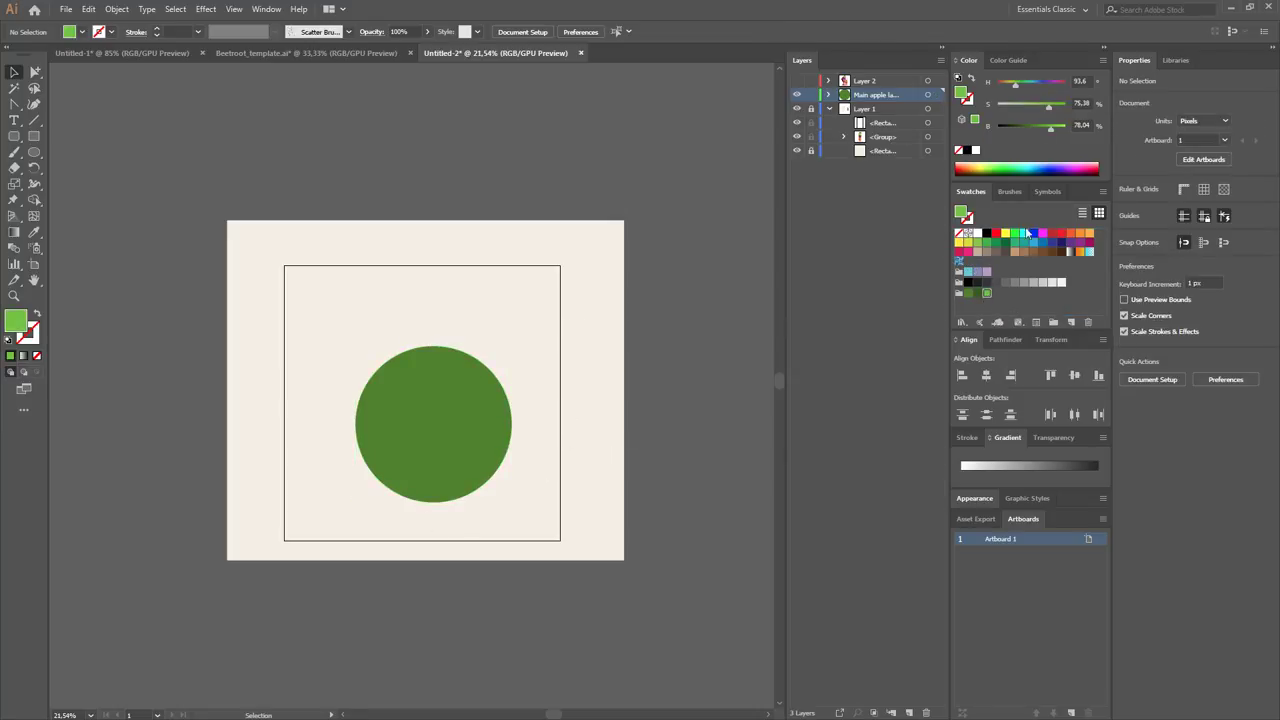
left_click(1008, 60)
left_click(969, 293)
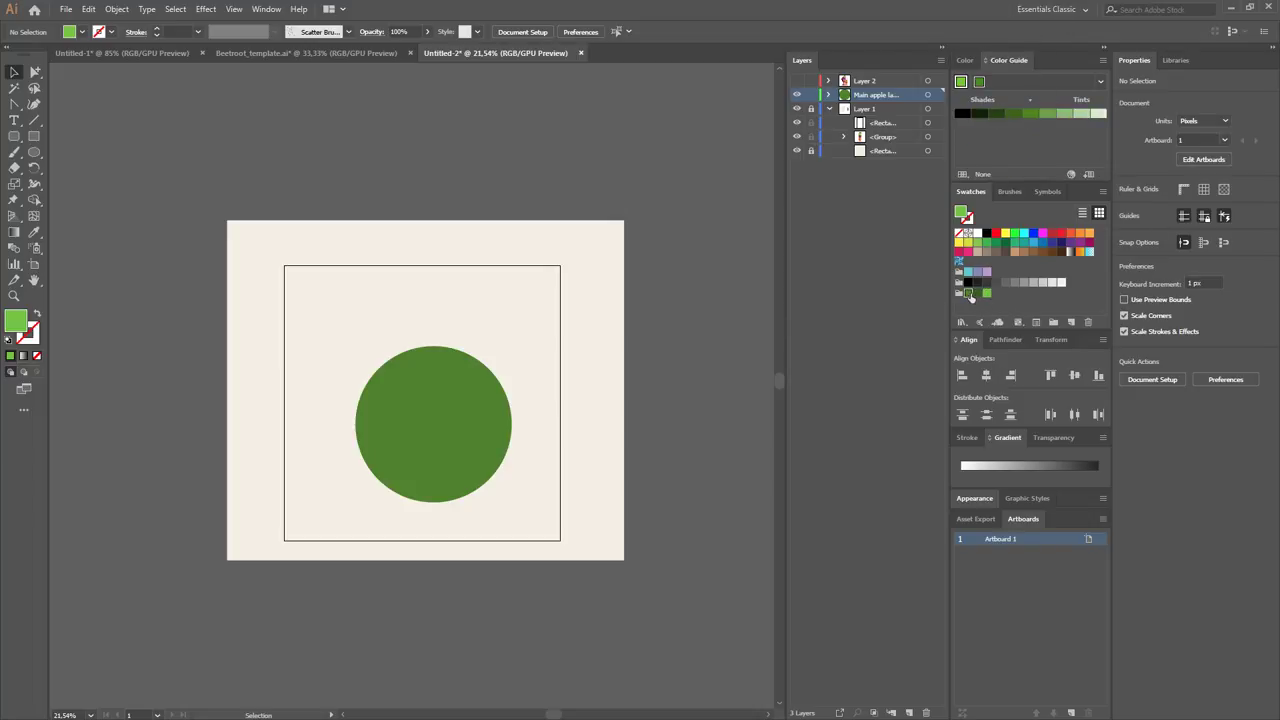
left_click(1100, 81)
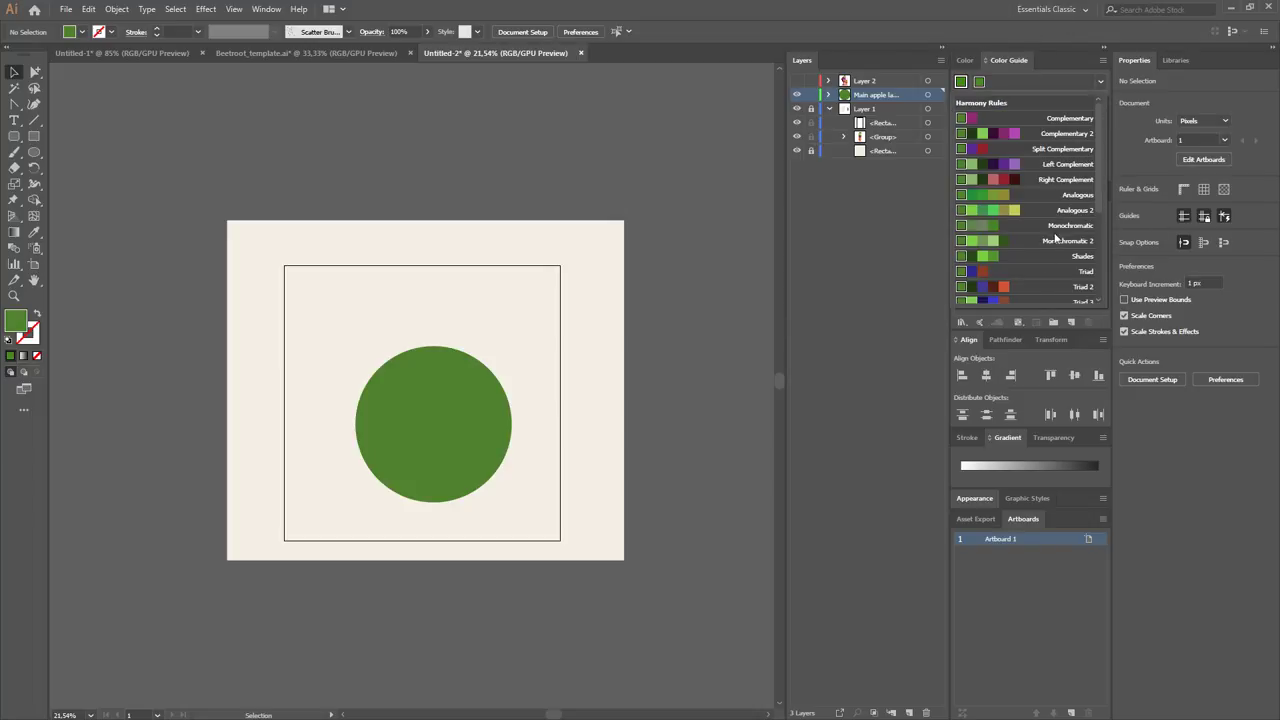
left_click_drag(1097, 175, 1093, 236)
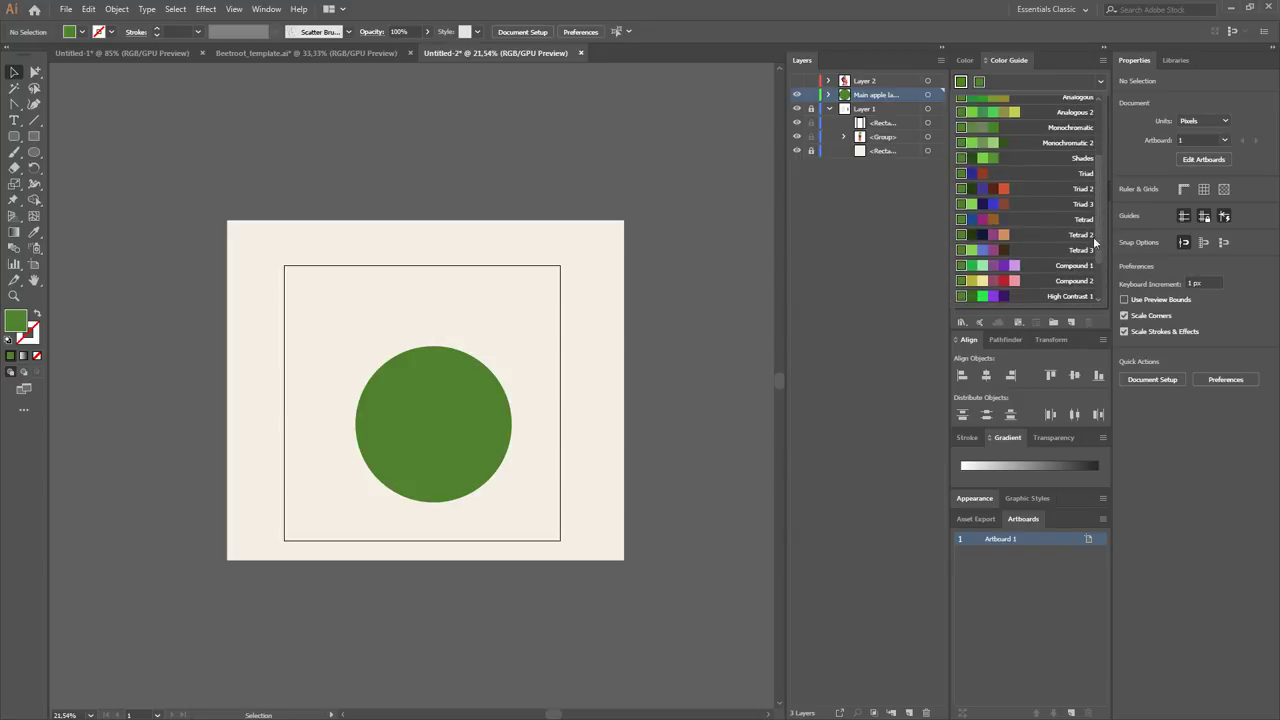
left_click(1008, 202)
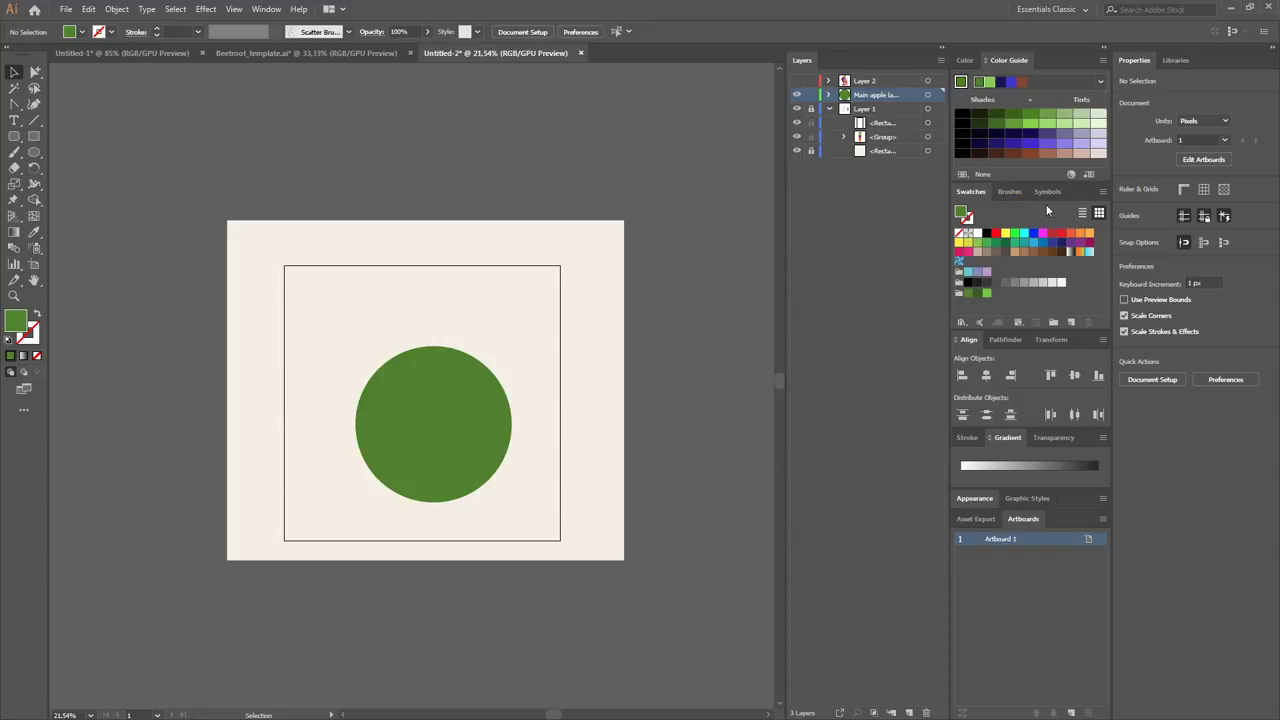
left_click_drag(1014, 155, 995, 291)
Reshape the circle's top with the Curvature tool into a smooth dip between two lobes.
key("z")
left_click_drag(486, 354, 481, 404)
left_click(463, 454, "ctrl")
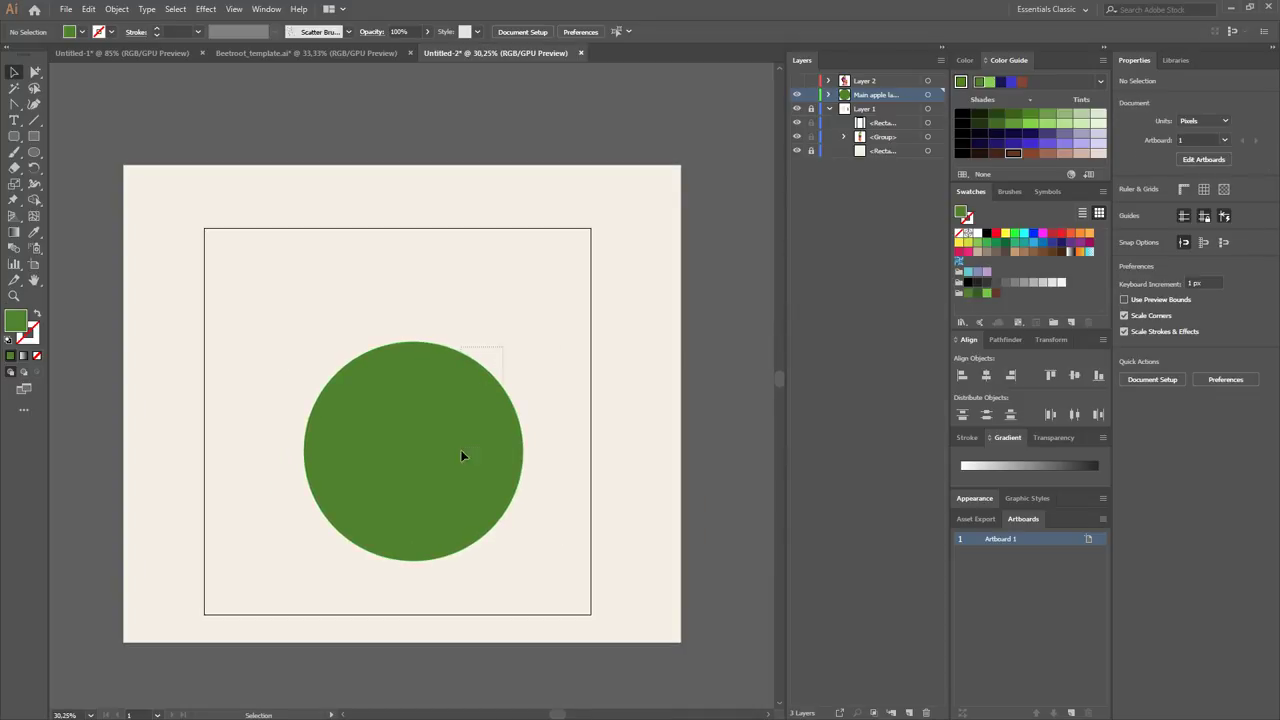
key("shift+asciitilde")
mouse_move(414, 342)
left_mouse_down()
mouse_move(419, 393)
mouse_move(354, 371)
left_mouse_up()
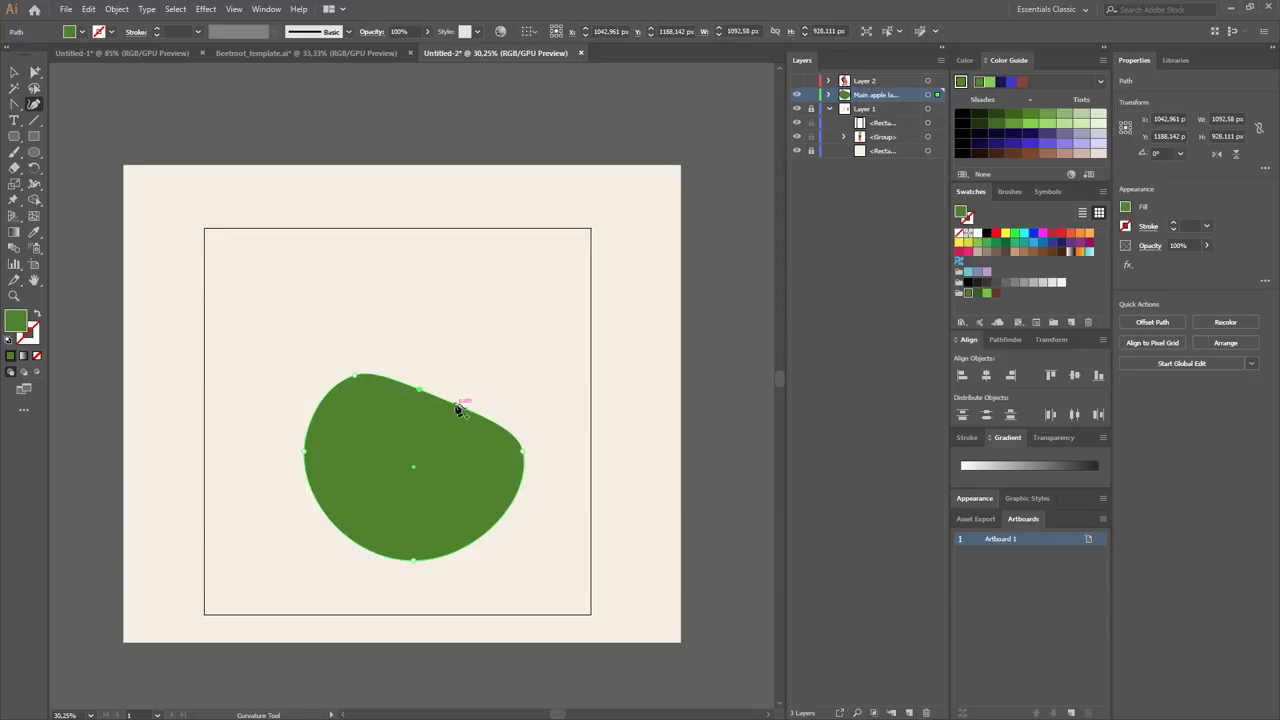
mouse_move(457, 402)
left_mouse_down()
mouse_move(491, 374)
mouse_move(483, 394)
left_mouse_up()
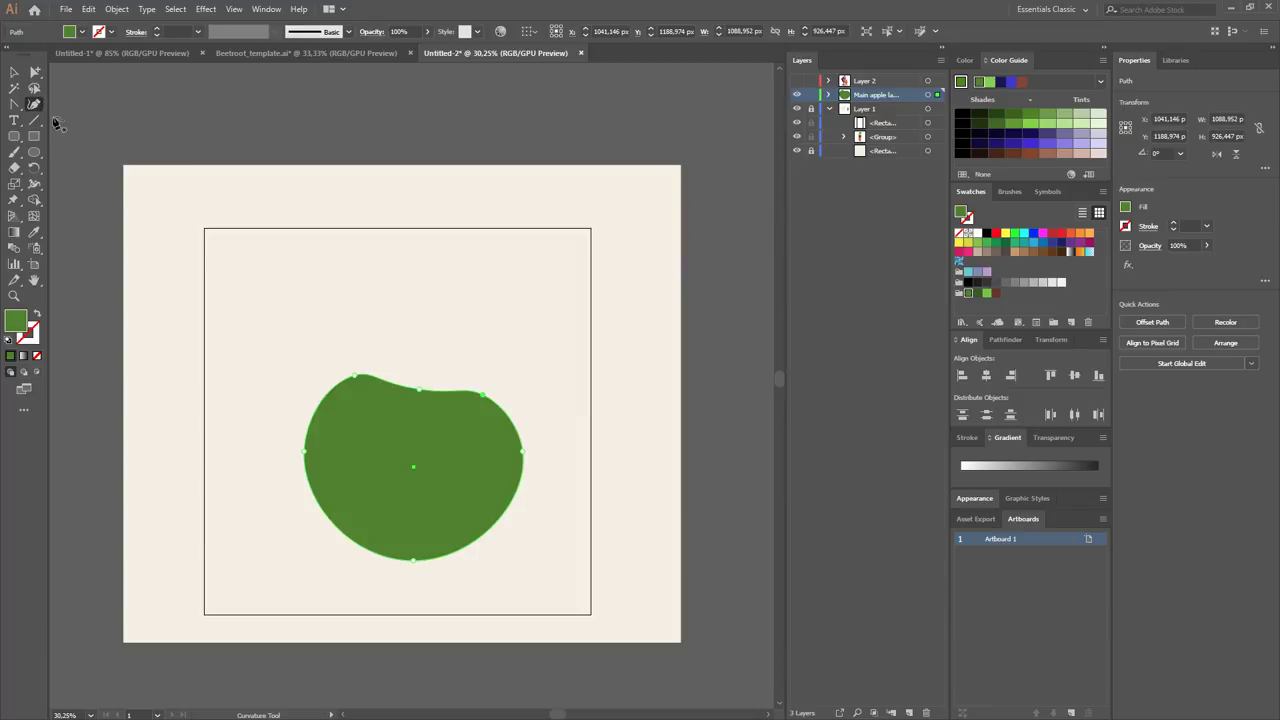
left_click_drag(482, 396, 490, 384)
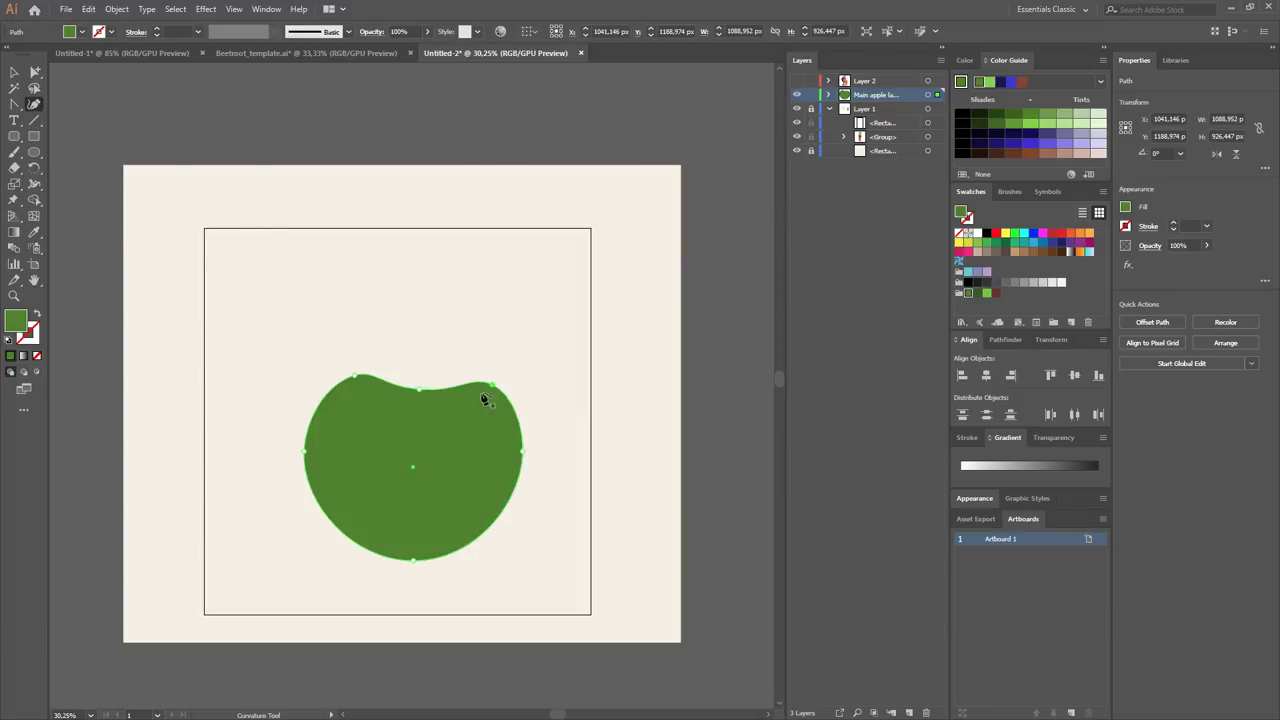
left_click(354, 546)
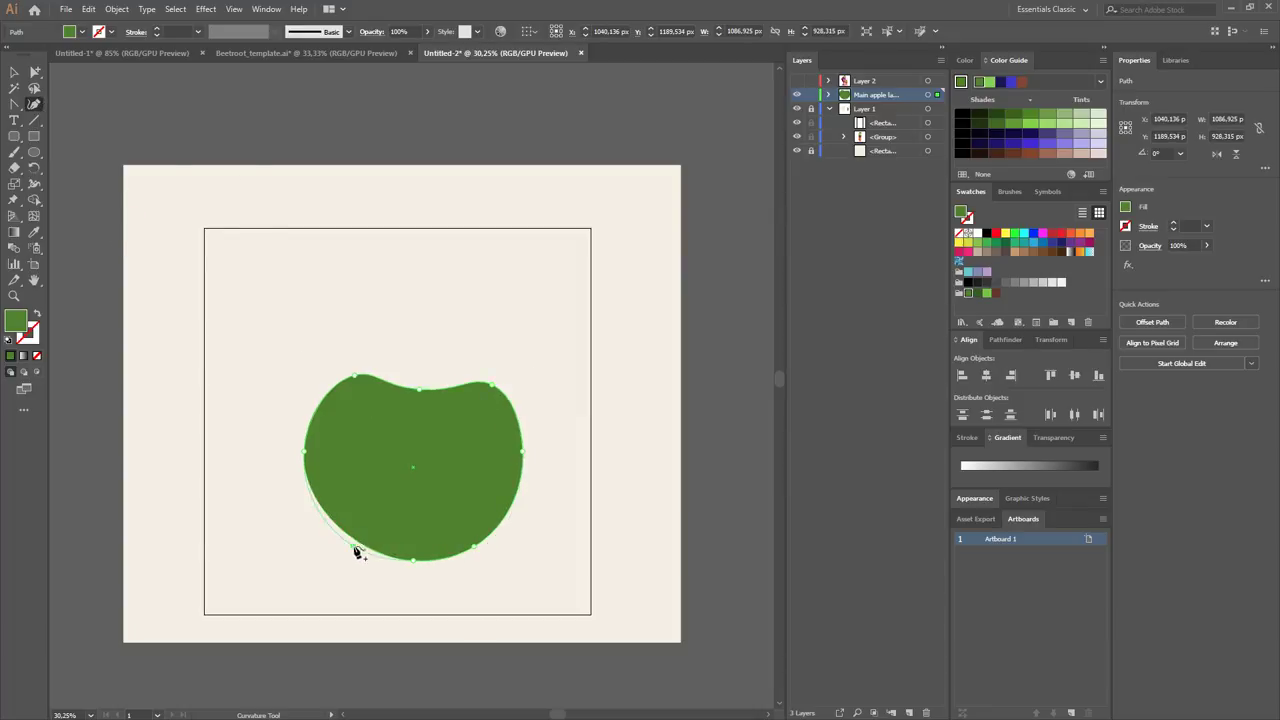
left_click_drag(409, 389, 487, 373)
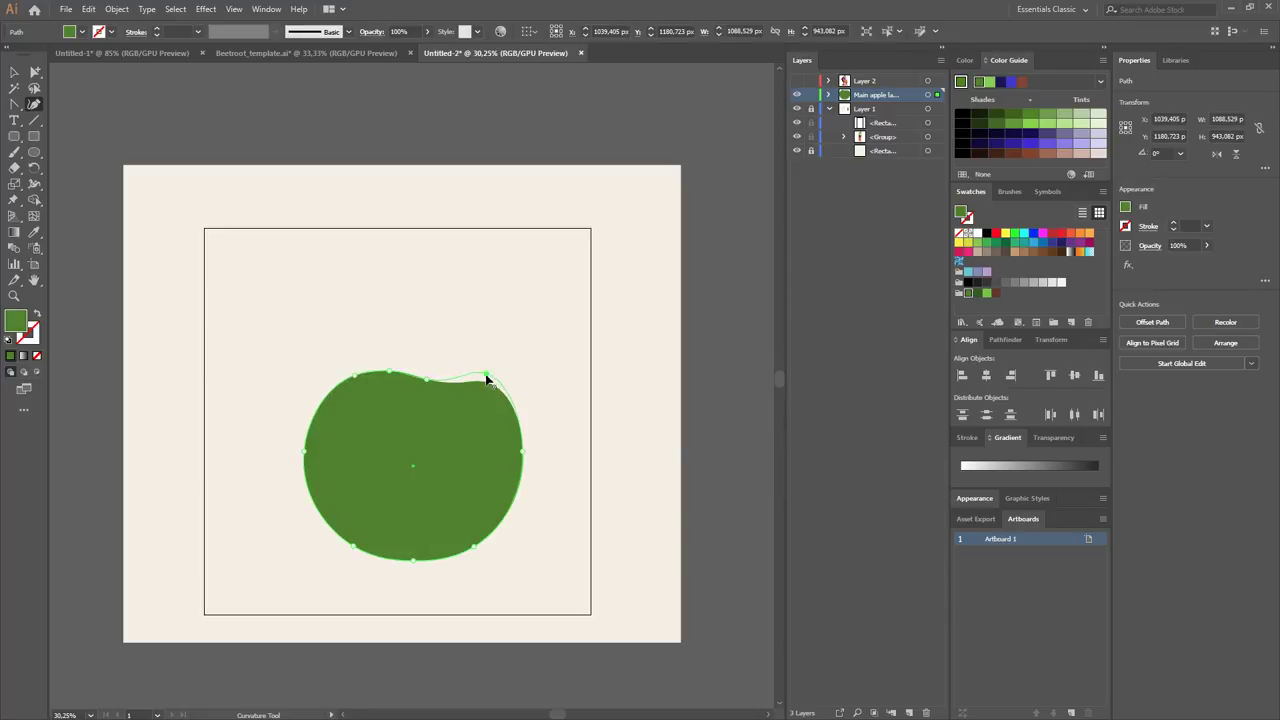
left_click_drag(389, 370, 397, 368)
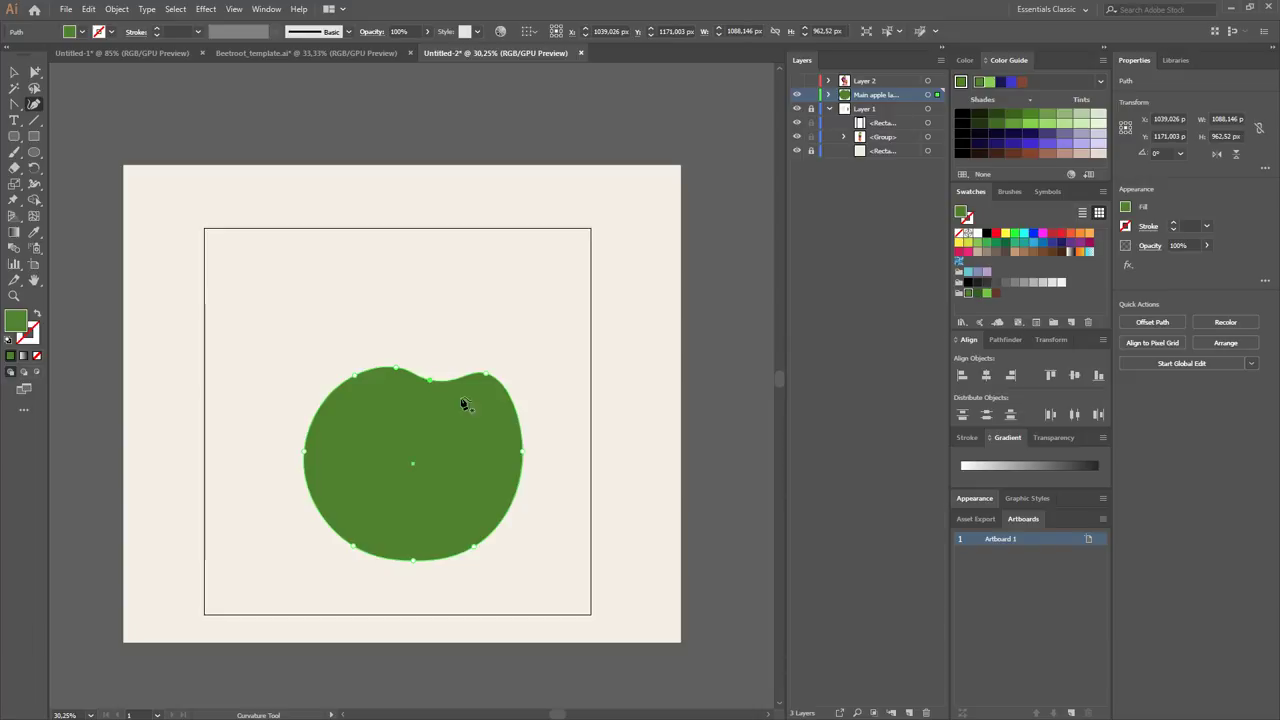
Shift the reshaped apple up and to the left on the artboard.
key("v")
left_click_drag(480, 444, 456, 356)
key("shift+grave")
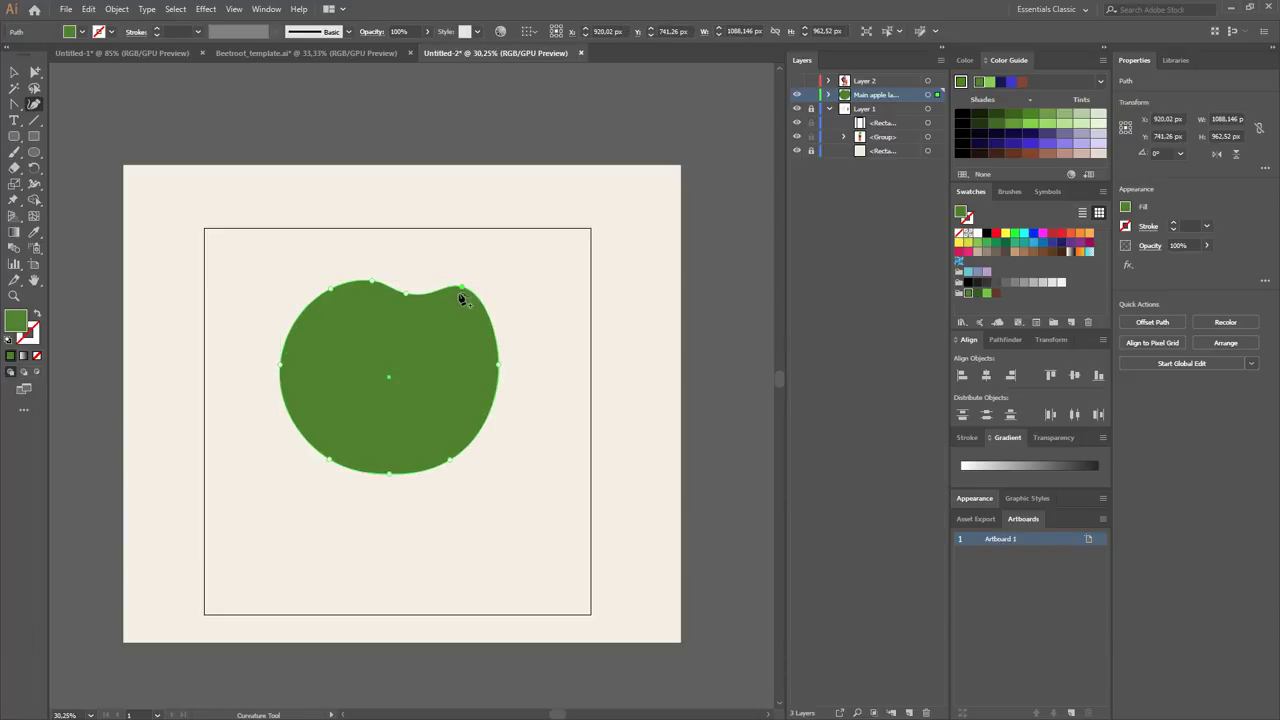
key("v")
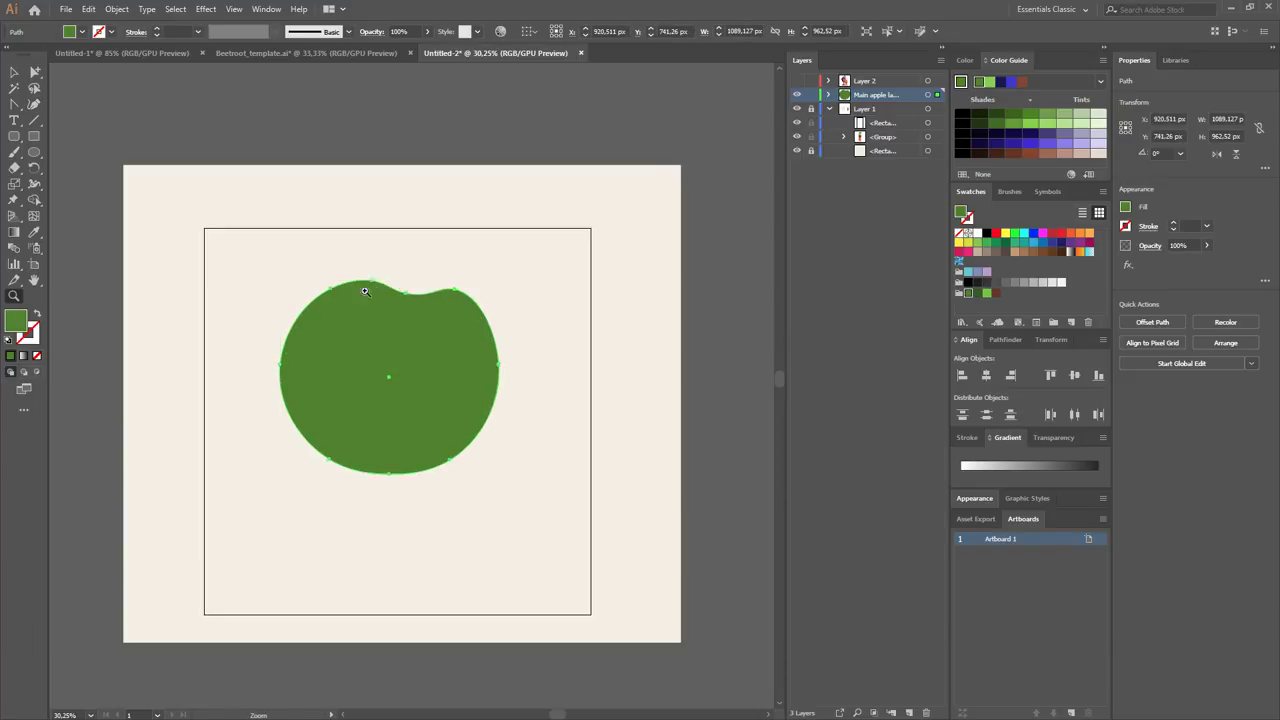
scroll(367, 288, "up", 3)
key("p")
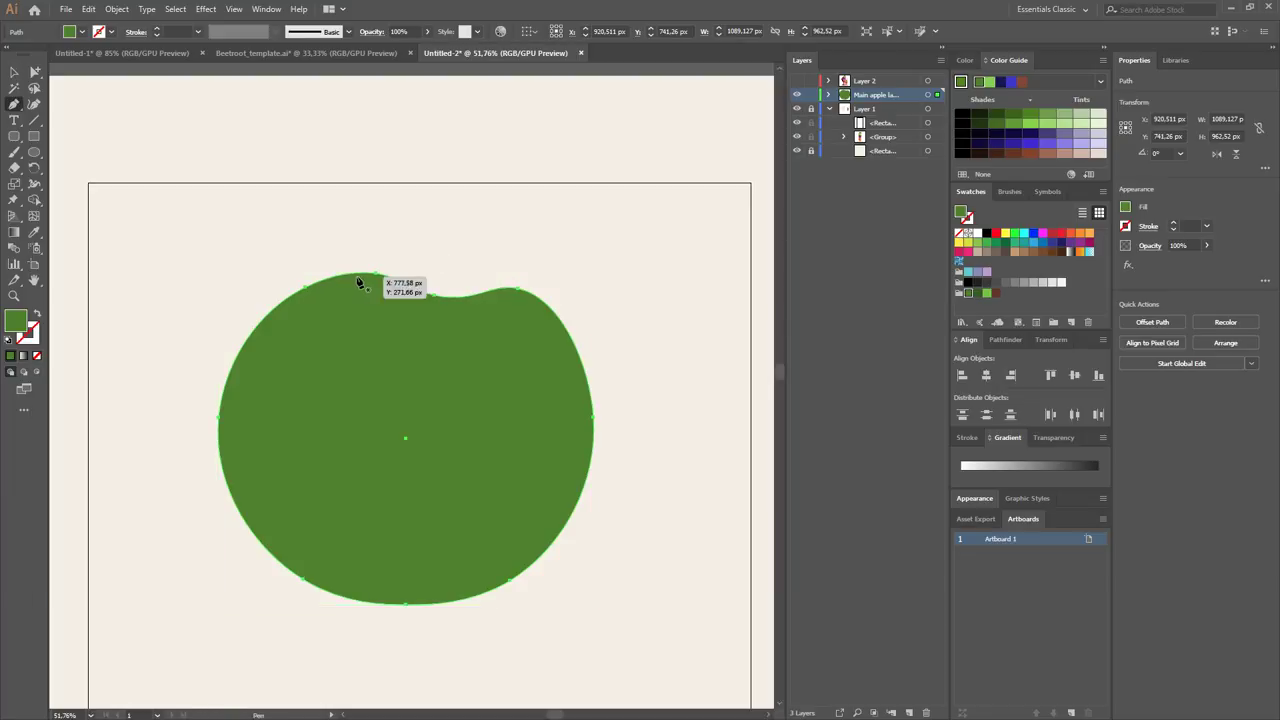
left_click(352, 272)
left_click_drag(530, 290, 570, 334)
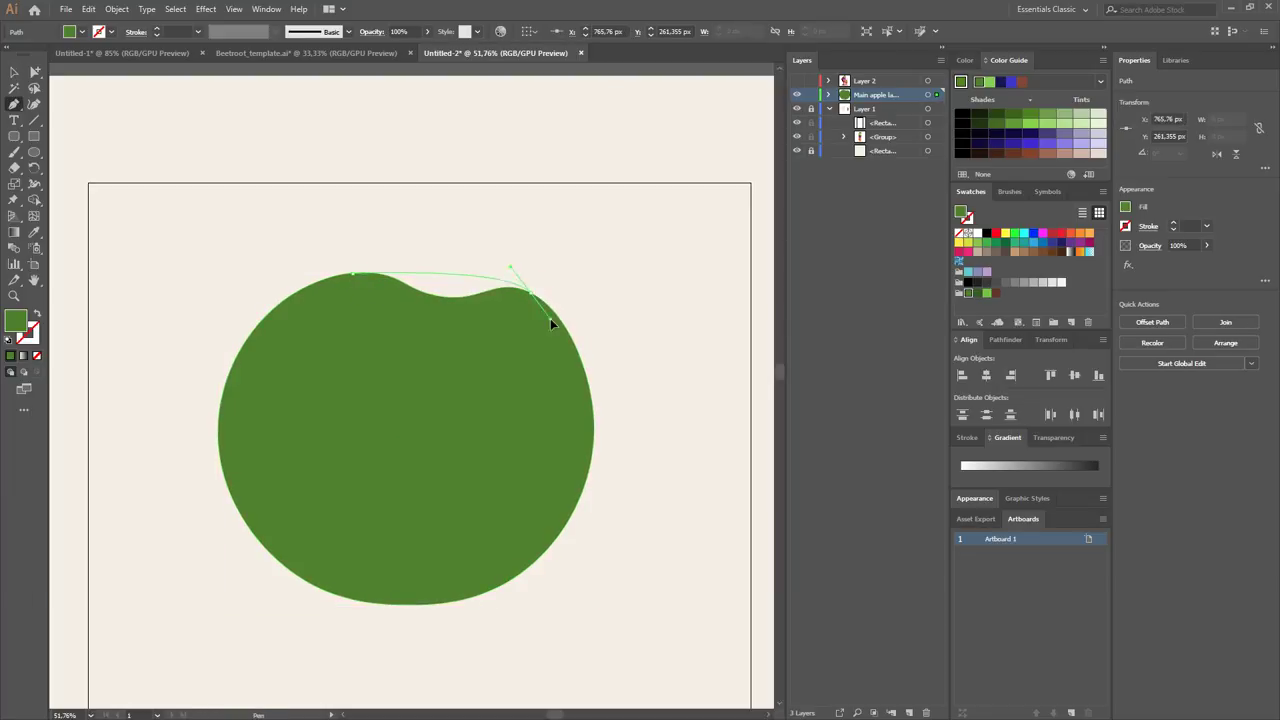
left_click(556, 366)
left_click(498, 438)
left_click(329, 412)
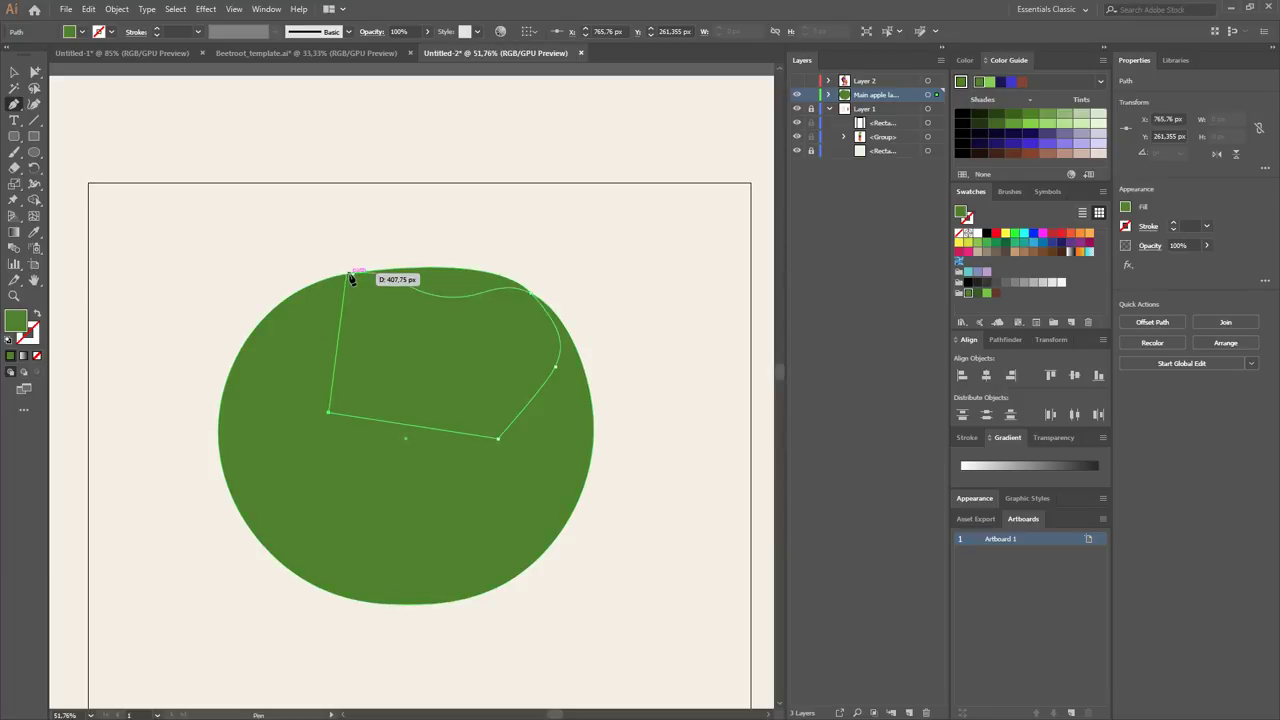
left_click(352, 272)
key("v")
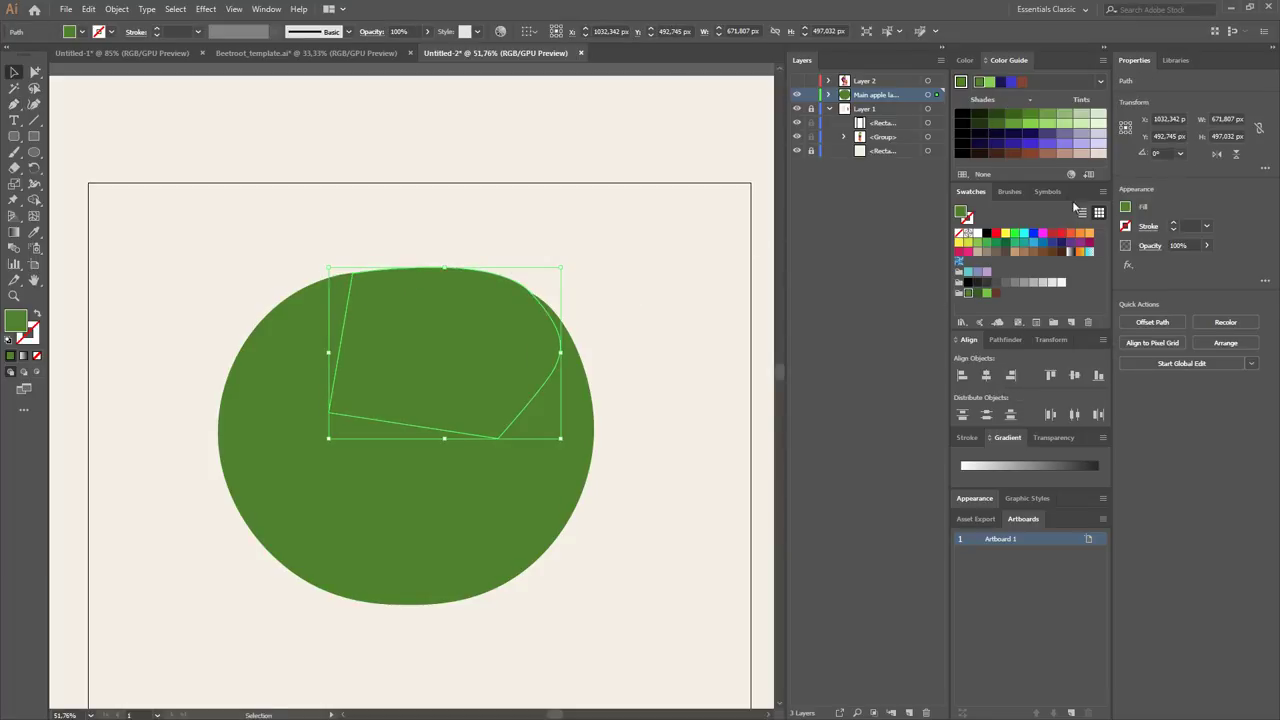
left_click(965, 60)
left_click_drag(1034, 131, 1031, 131)
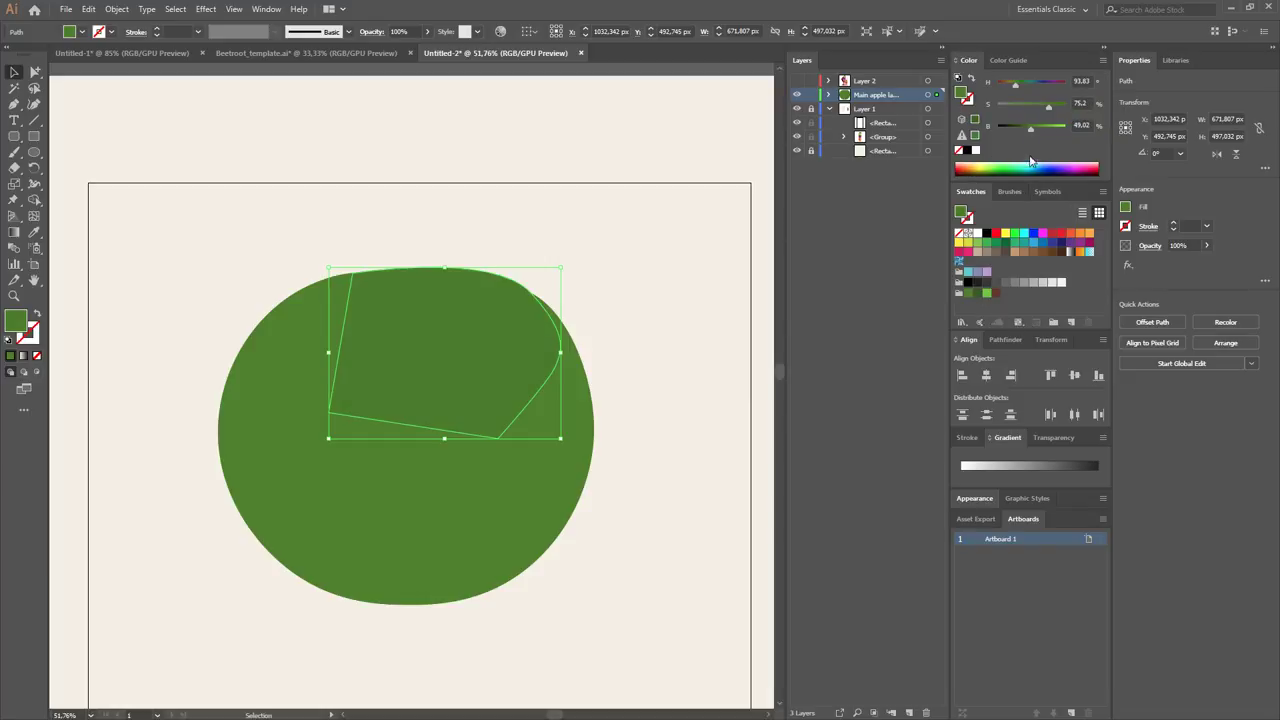
left_click(529, 329)
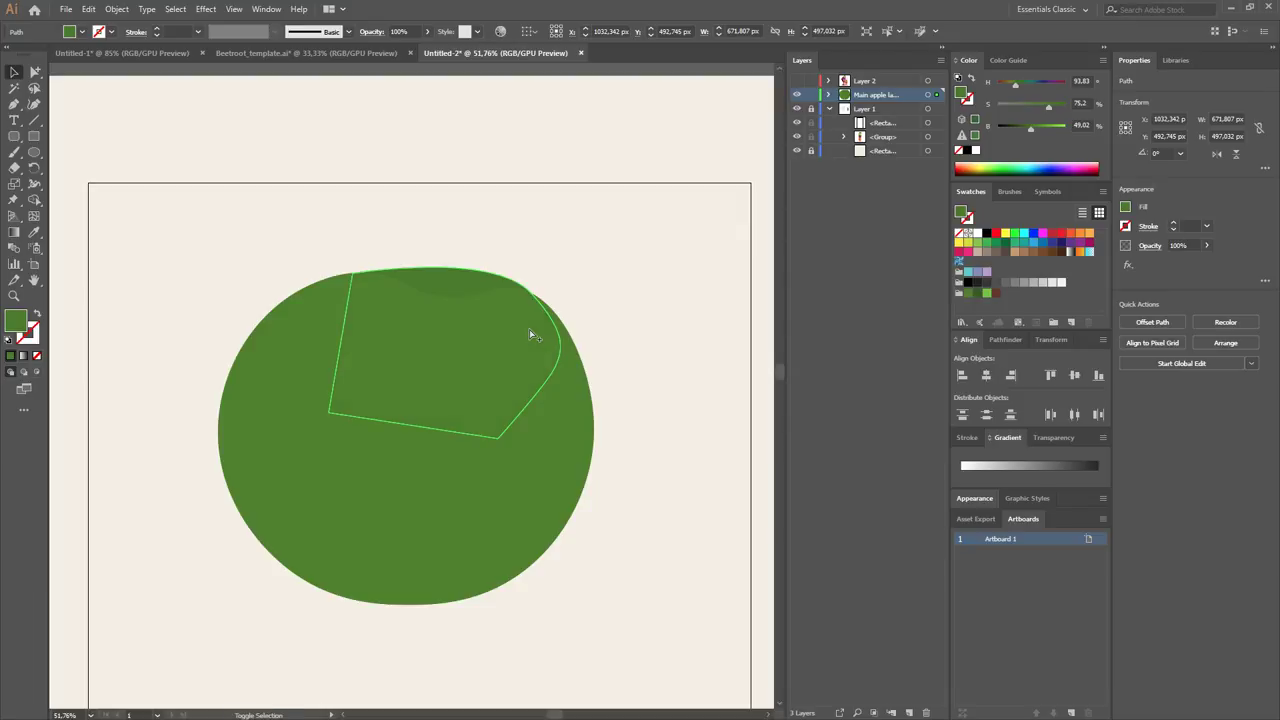
left_click(545, 300)
left_click(463, 329)
left_click(474, 280)
key("shift+grave")
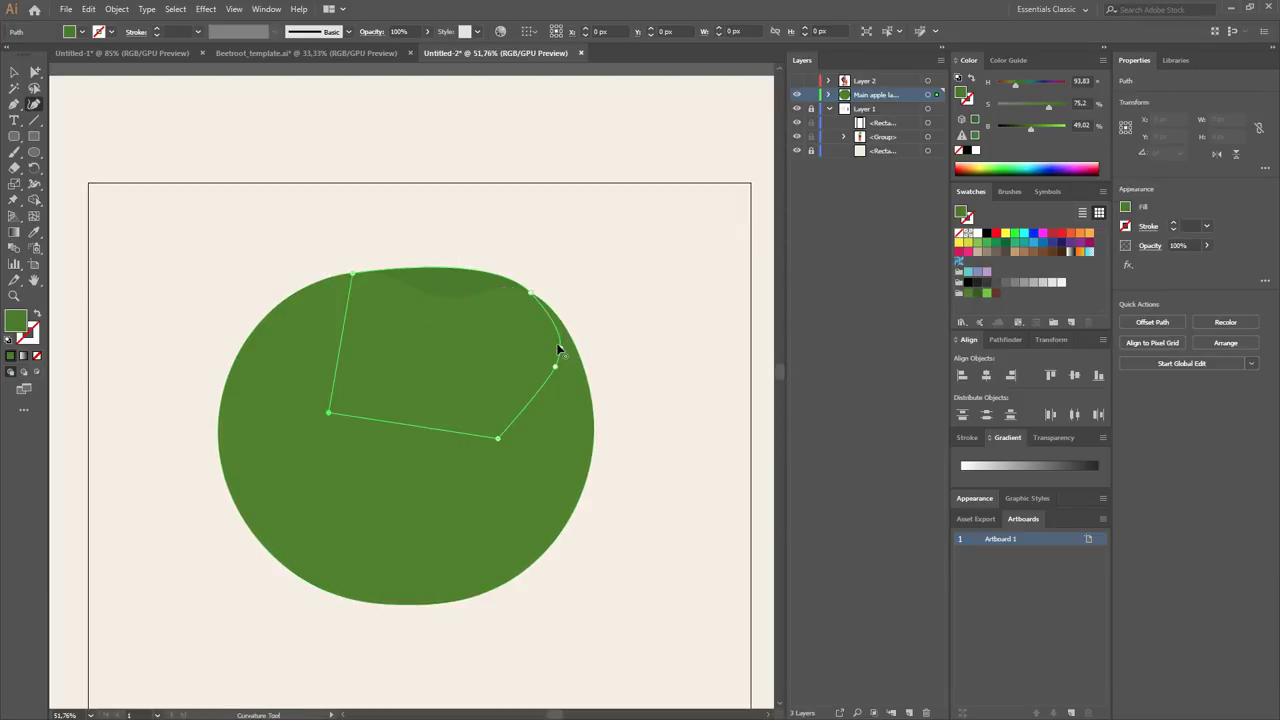
left_click_drag(566, 359, 548, 419)
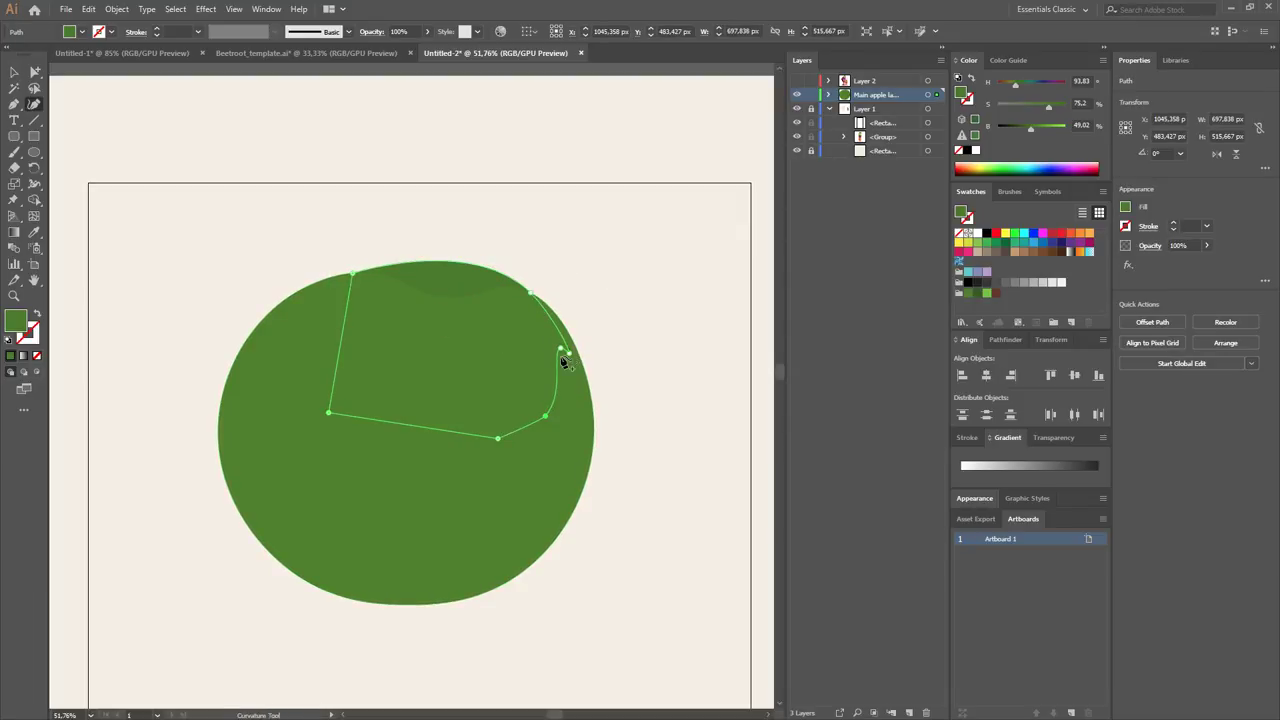
key("Delete")
left_click_drag(561, 352, 573, 368)
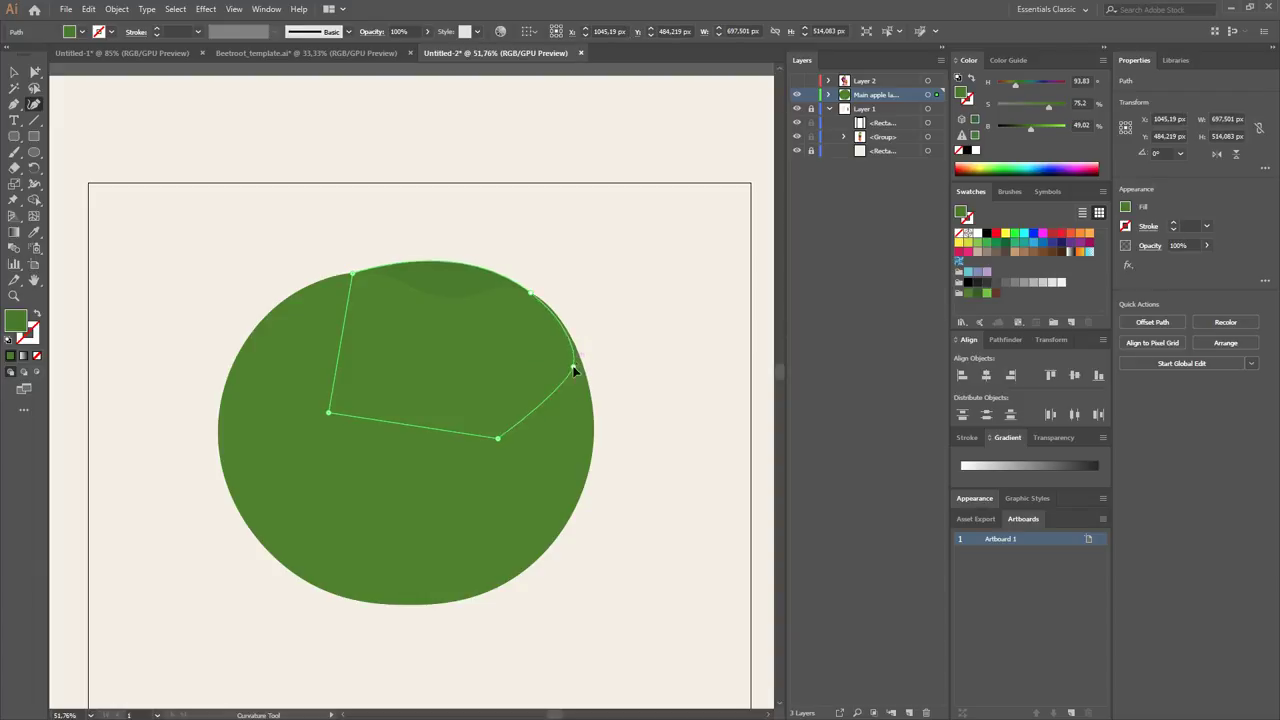
left_click_drag(530, 293, 524, 299)
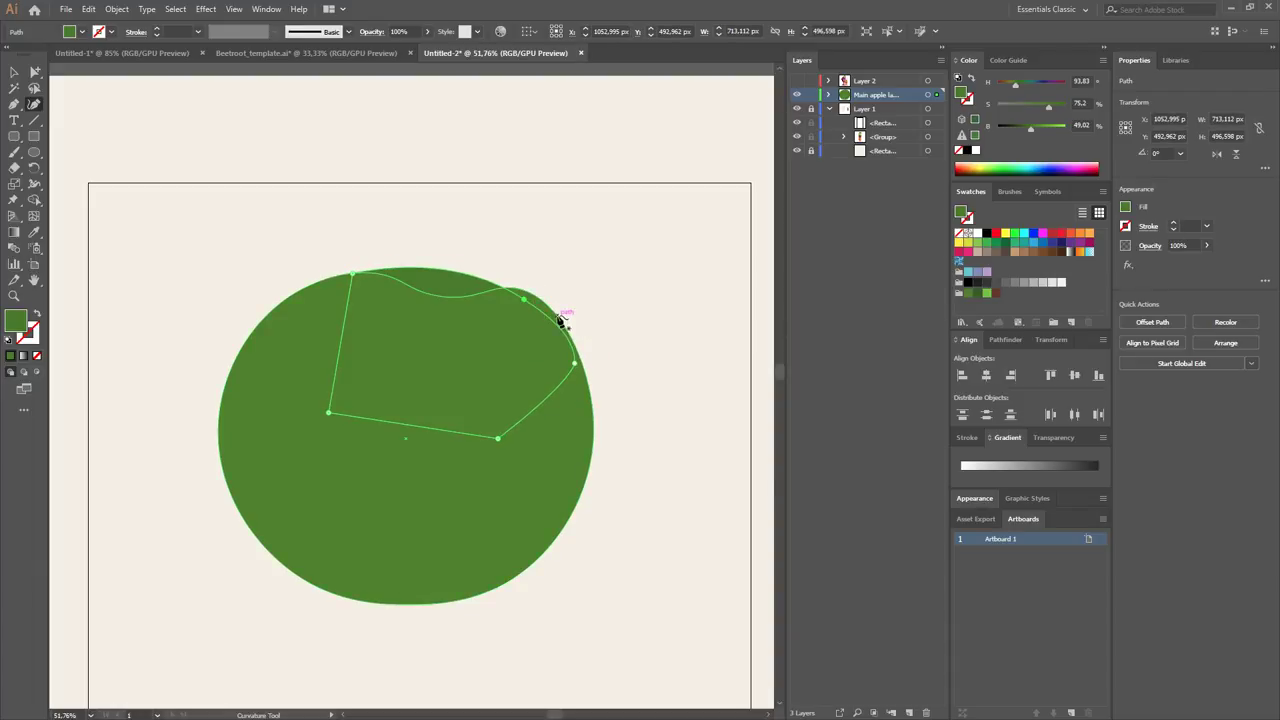
key("Escape")
key("v")
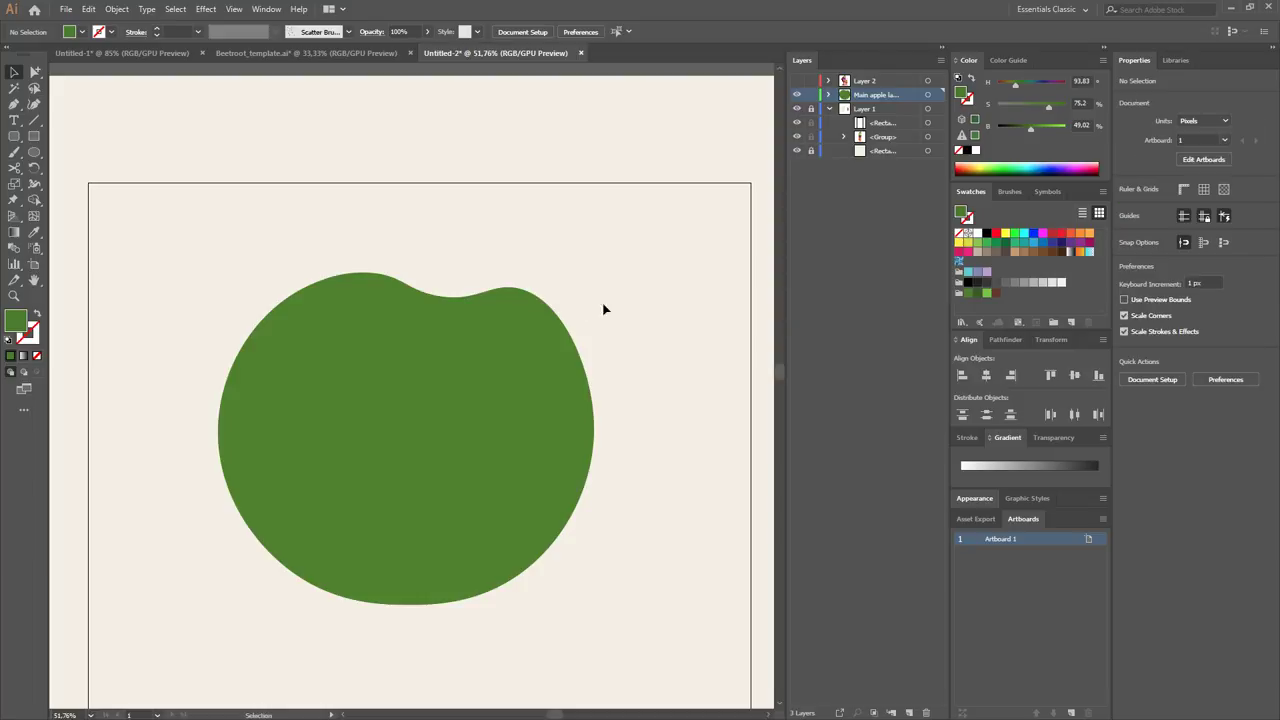
left_click(586, 400)
left_click(643, 357)
scroll(595, 355, "down", 1)
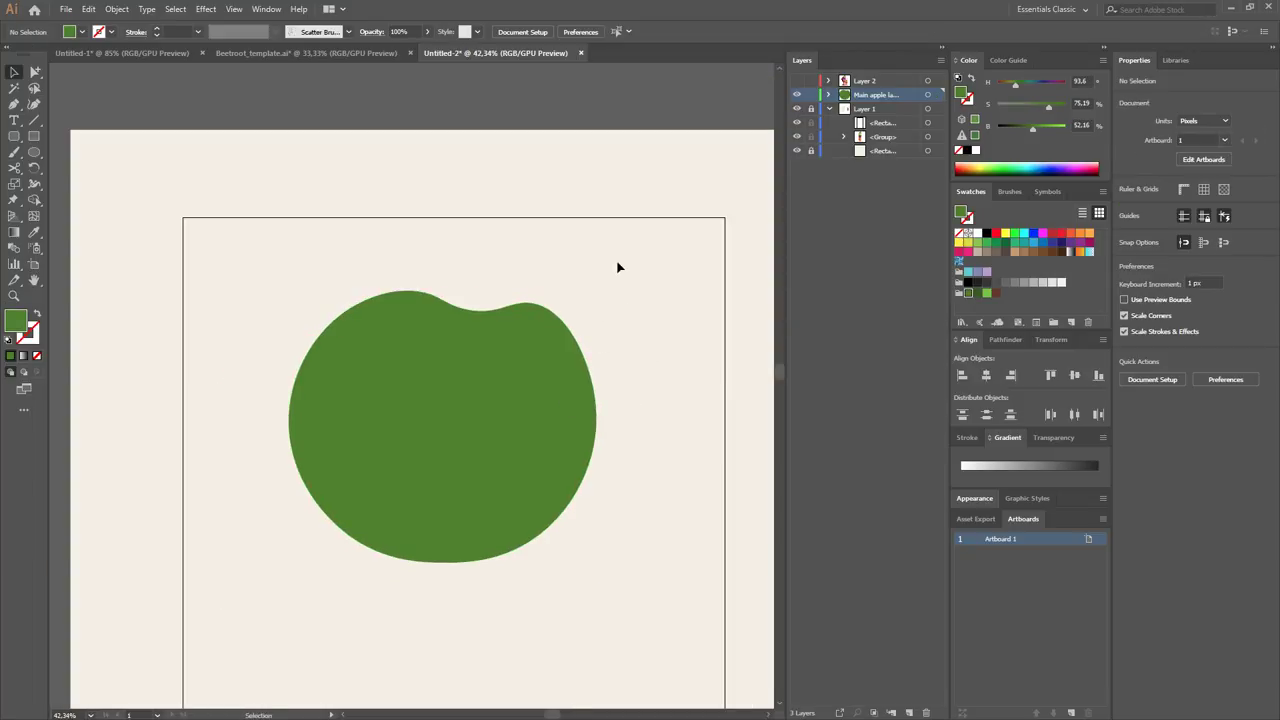
key("p")
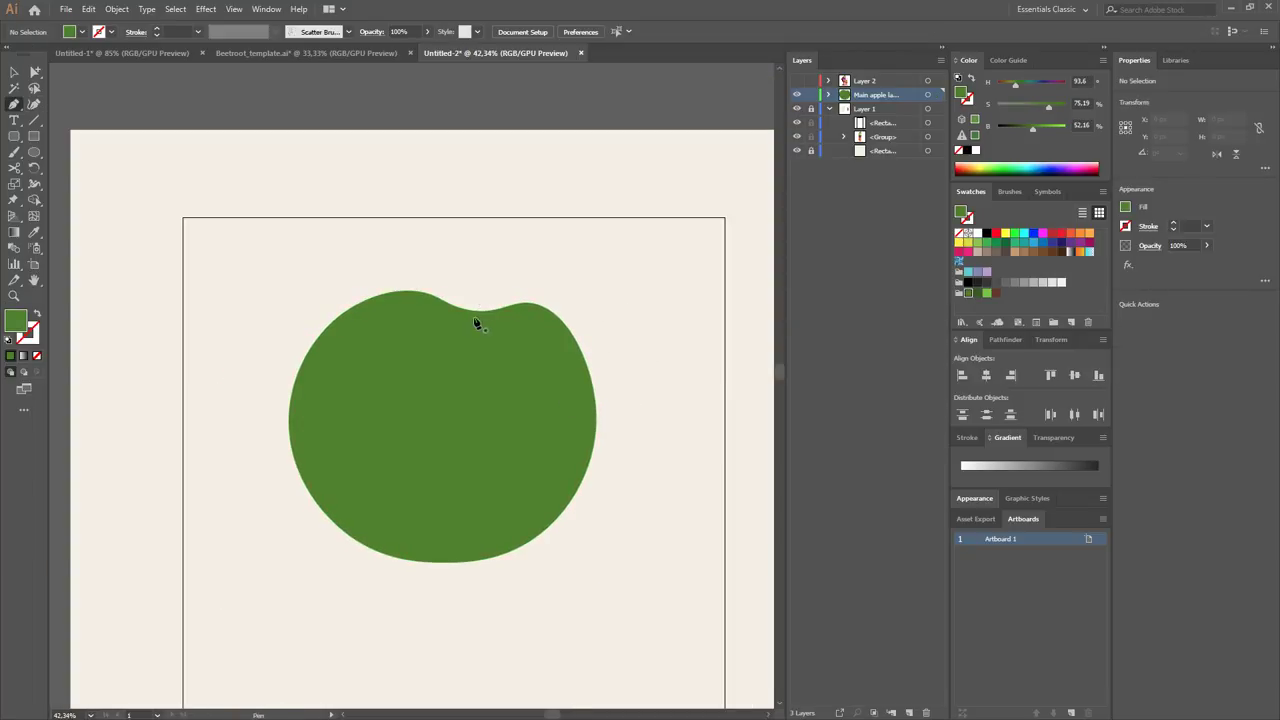
left_click(476, 318)
left_click_drag(486, 251, 537, 217)
left_click(517, 237, "ctrl")
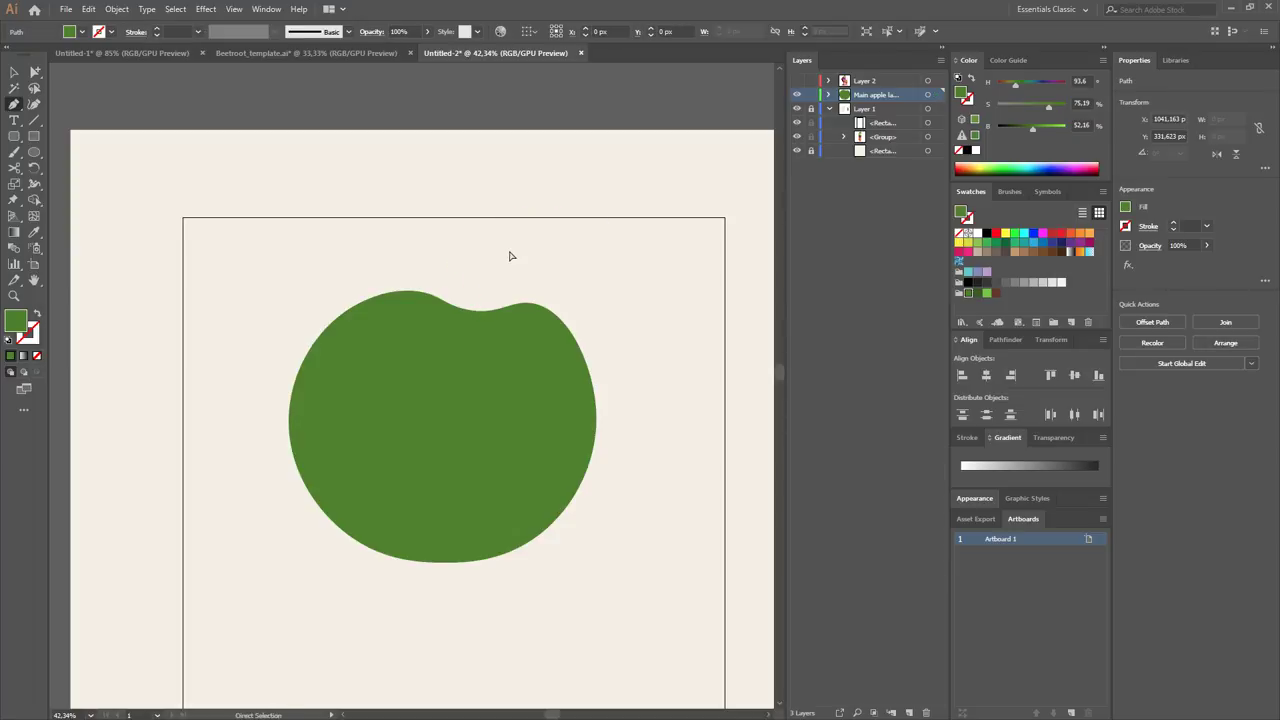
Draw a curved stem with a notched tip from the apple's top dip and fill it brown.
key("shift+grave")
left_click(519, 215)
left_click(474, 267)
left_click(476, 325)
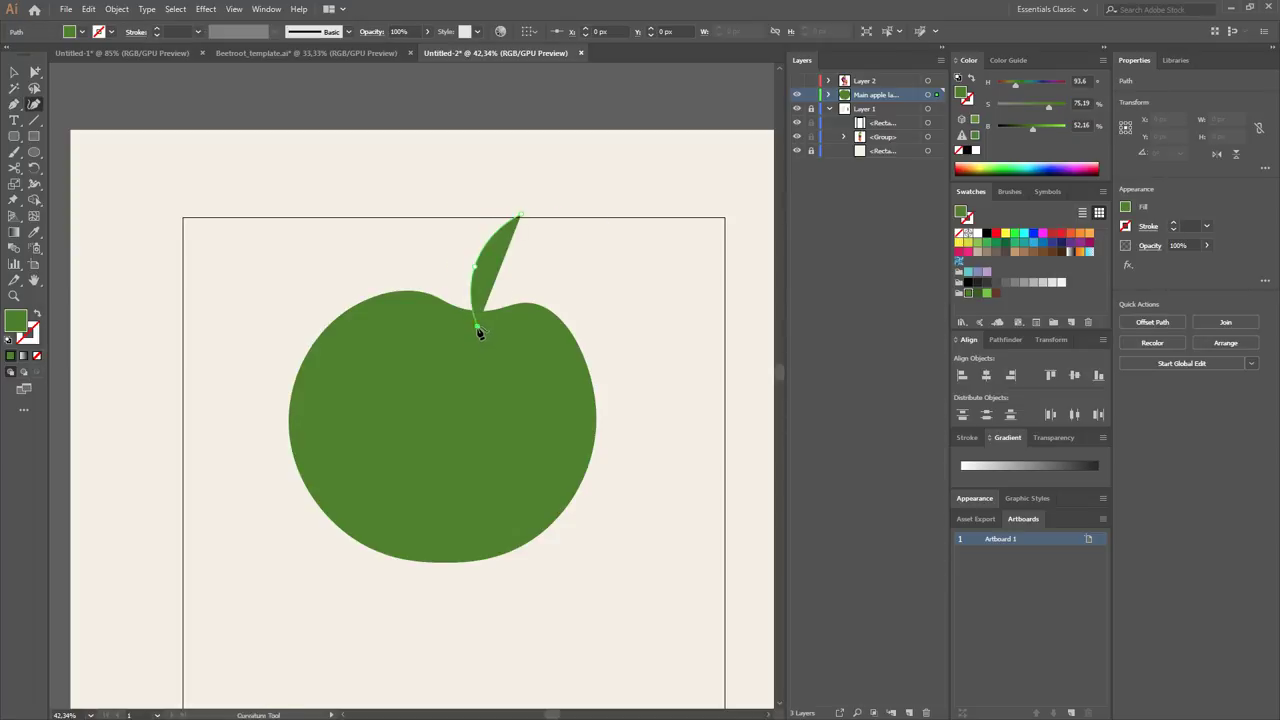
left_click(517, 248)
left_click(527, 232)
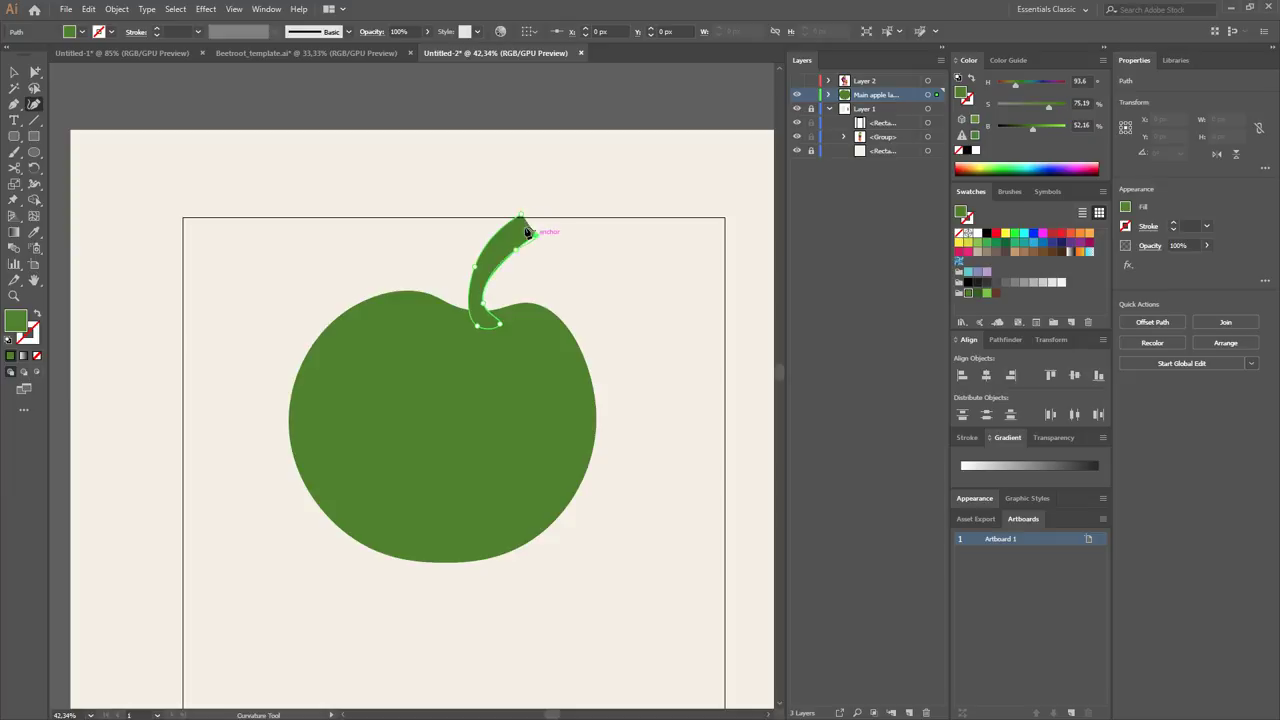
left_click_drag(527, 232, 531, 213)
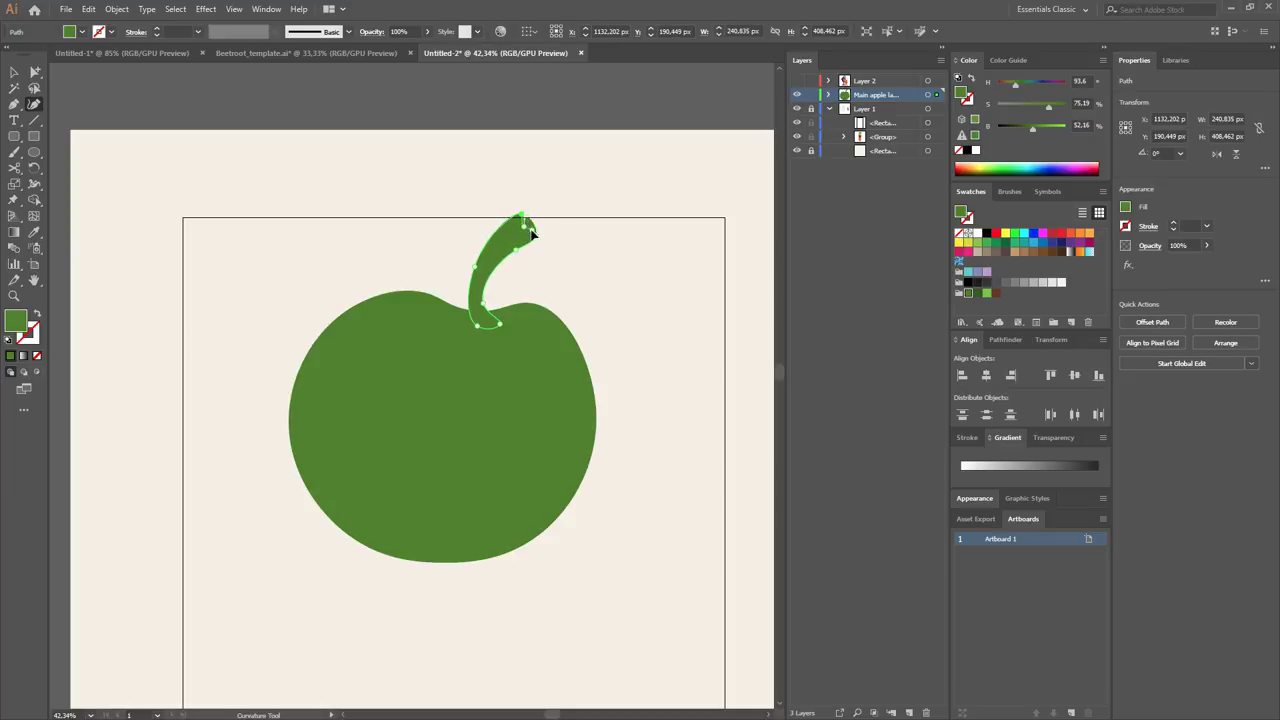
key("v")
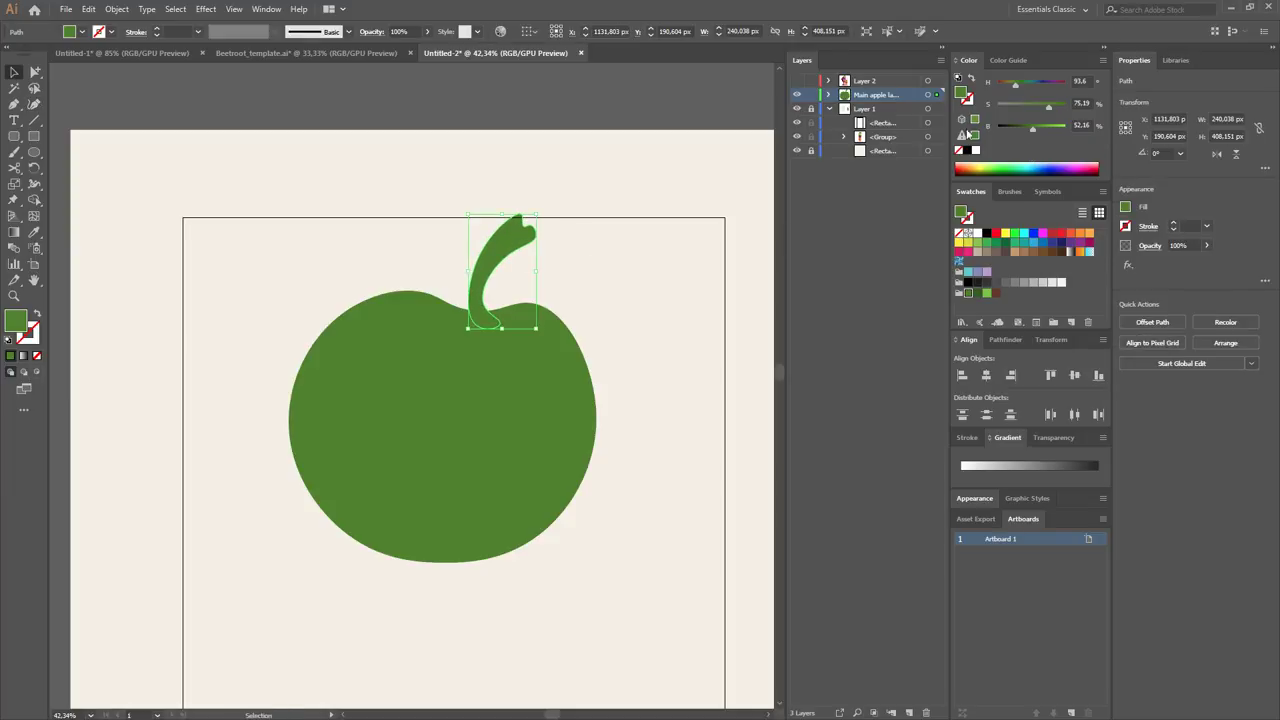
left_click(996, 292)
Inspect the stem's base up close, then nudge the apple slightly on the artboard.
left_click(701, 302)
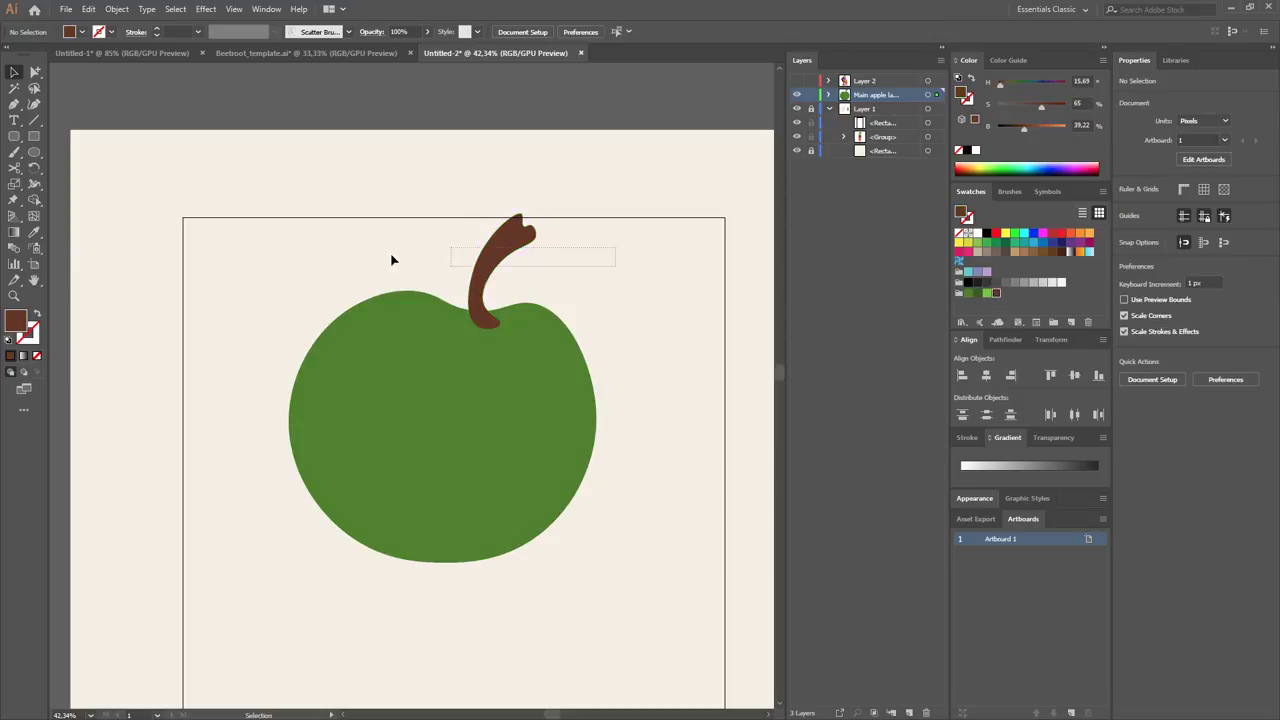
key("z")
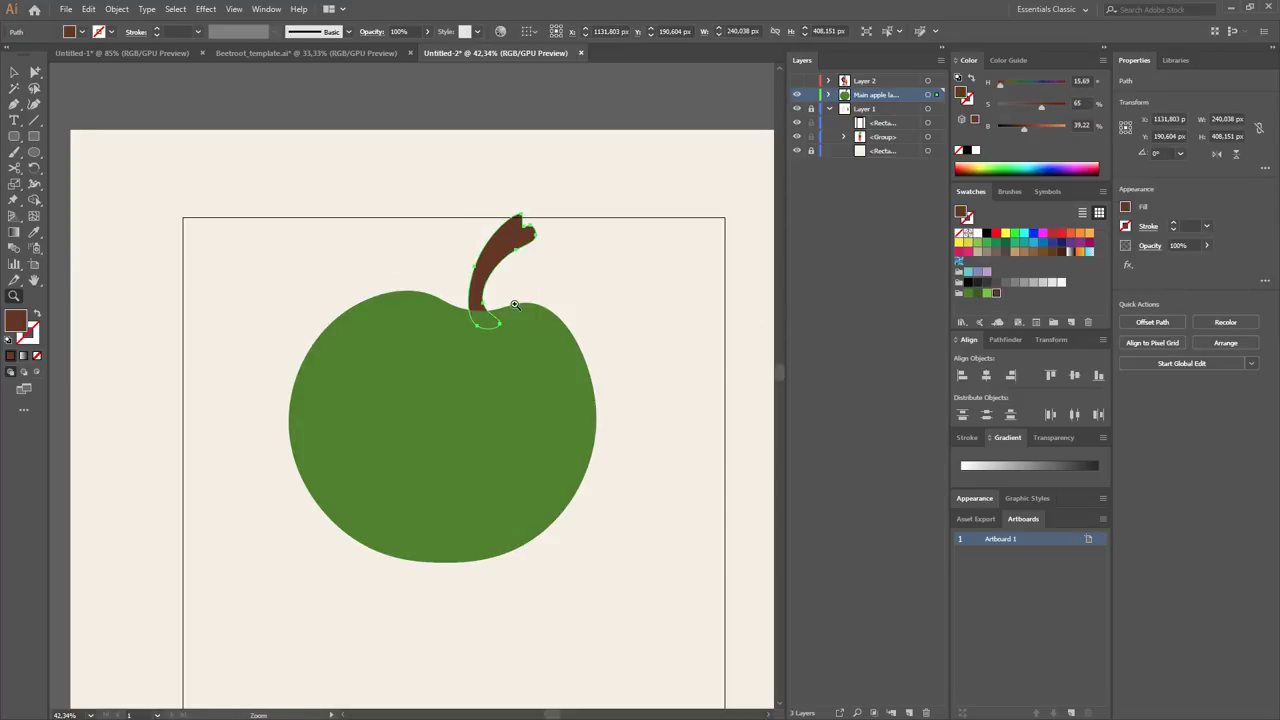
left_click(514, 304)
key("v")
left_click(588, 251)
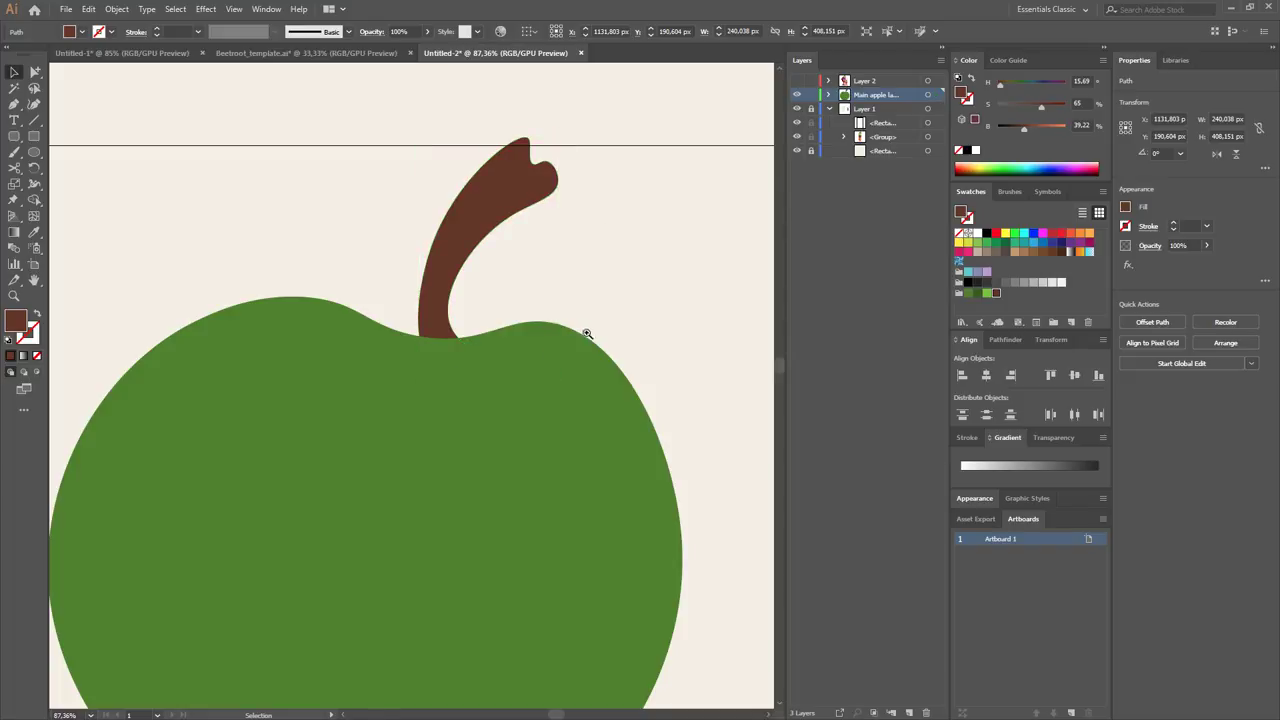
key("ctrl+0")
mouse_move(495, 255)
left_mouse_down()
mouse_move(486, 325)
mouse_move(506, 423)
left_mouse_up()
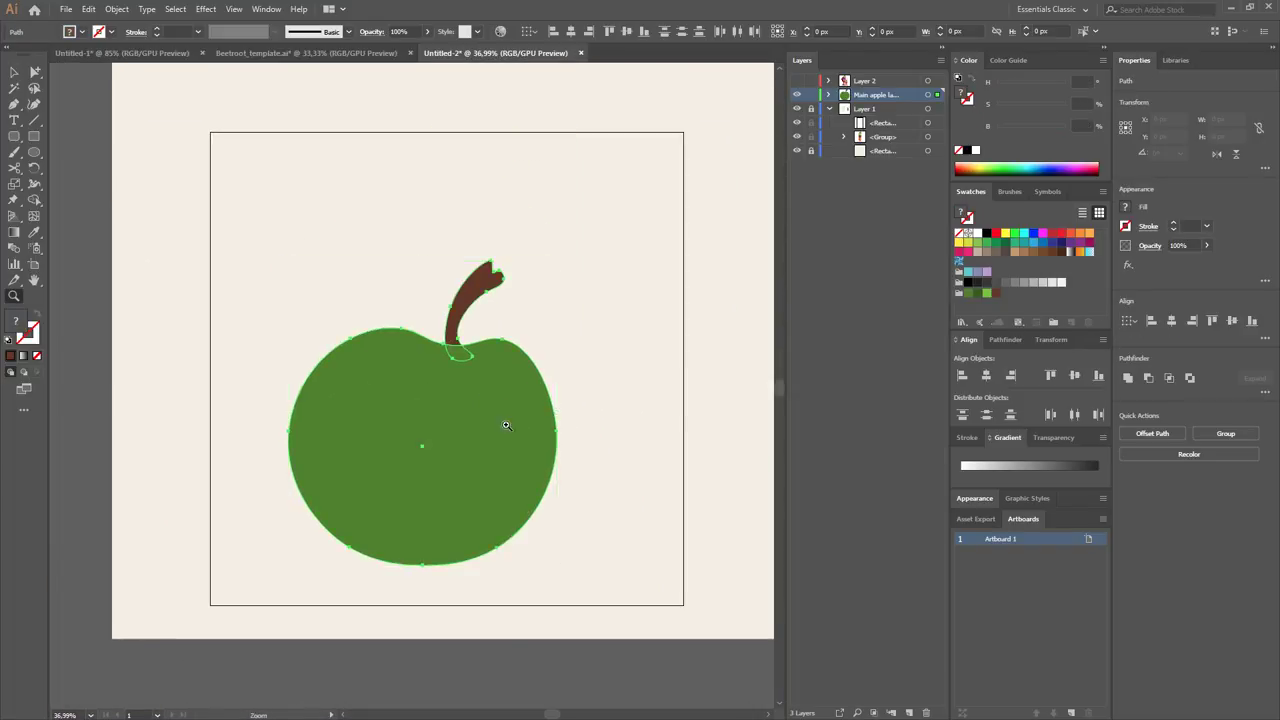
scroll(506, 423, "up", 3)
Reshape the apple's outline, raising its right side and smoothing the top edge beside the stem.
key("shift+grave")
left_click_drag(586, 428, 591, 430)
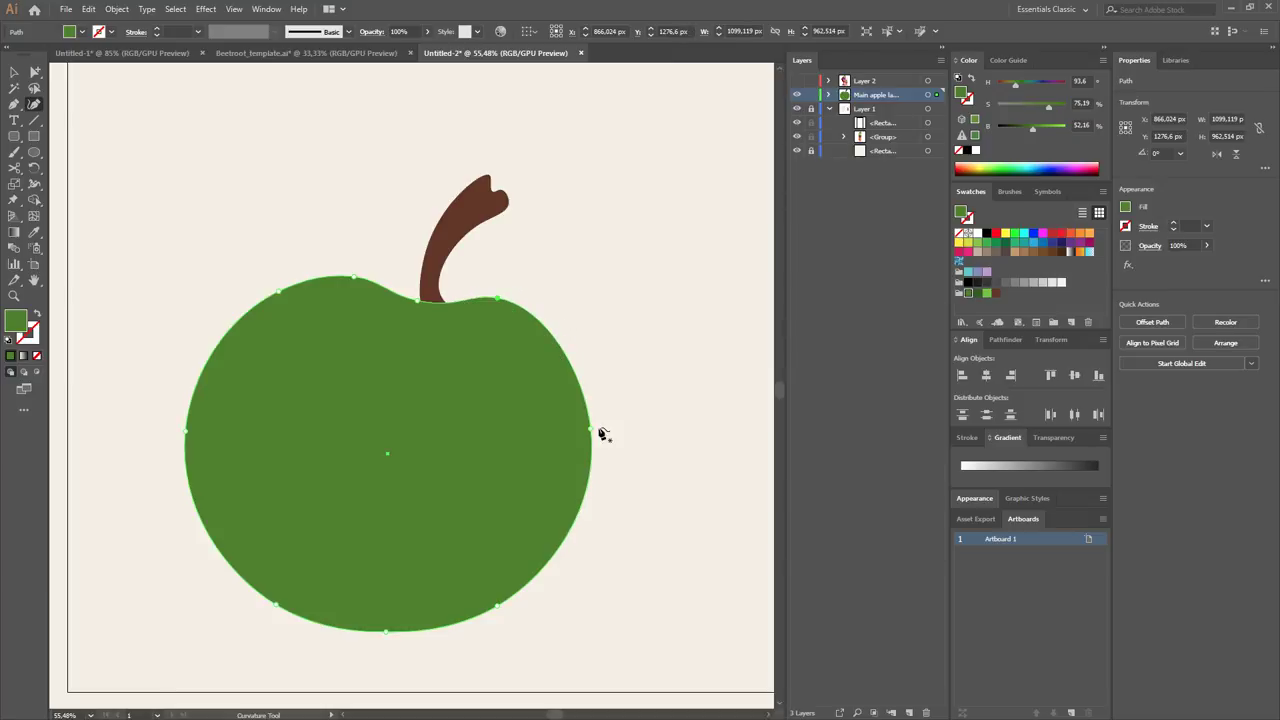
left_click_drag(591, 428, 594, 408)
left_click_drag(495, 299, 493, 281)
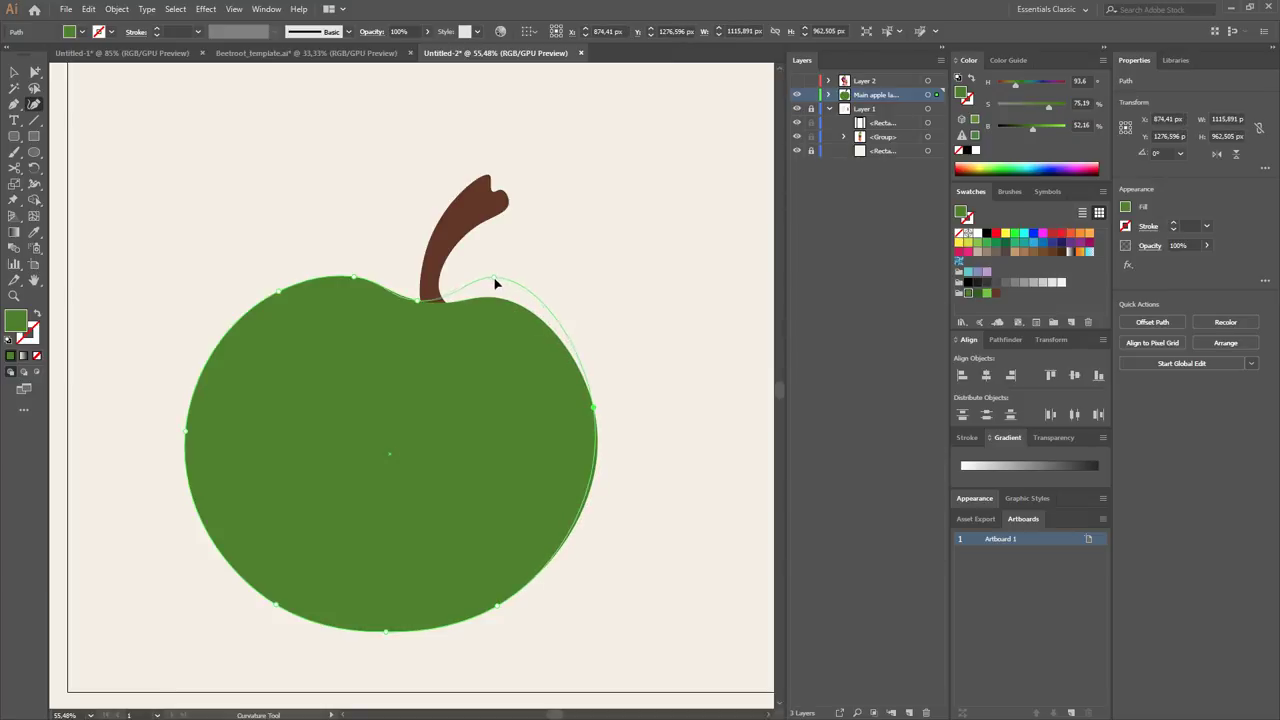
left_click_drag(355, 277, 359, 257)
key("Delete")
left_click_drag(278, 292, 262, 279)
left_click_drag(362, 259, 426, 302)
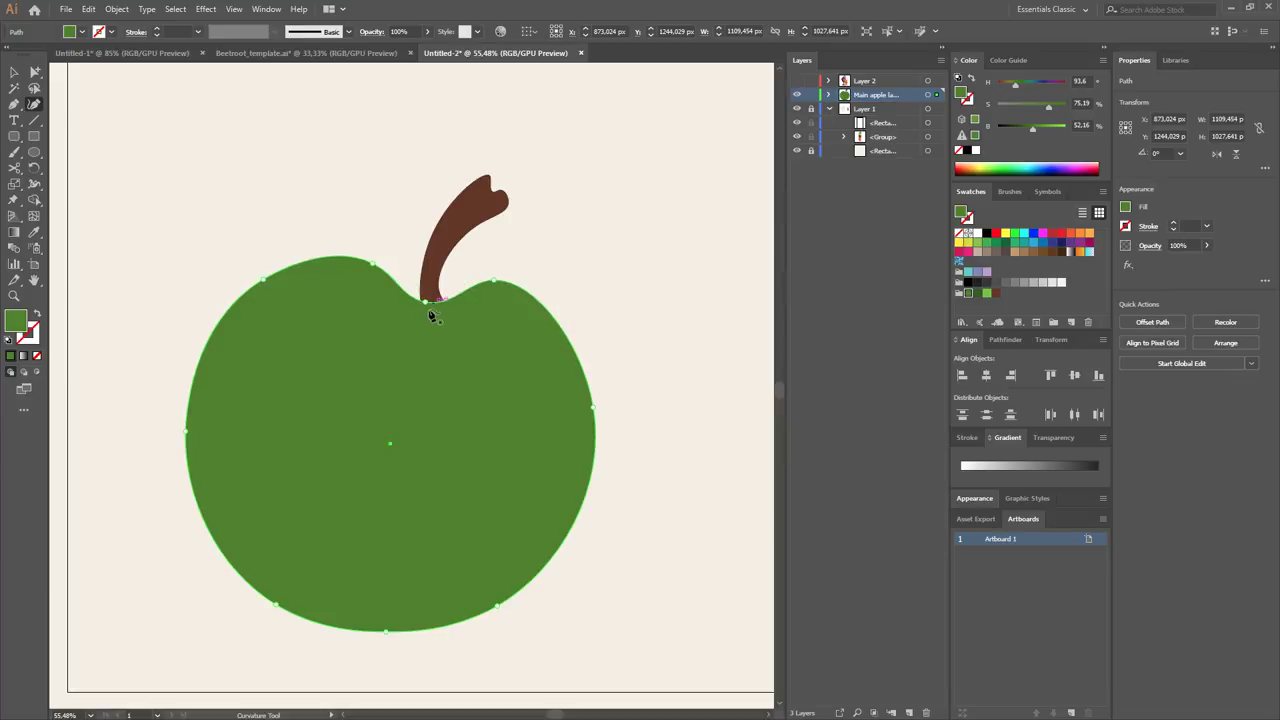
Rotate the brown stem about 20° clockwise so it leans right.
key("v")
left_click(495, 208)
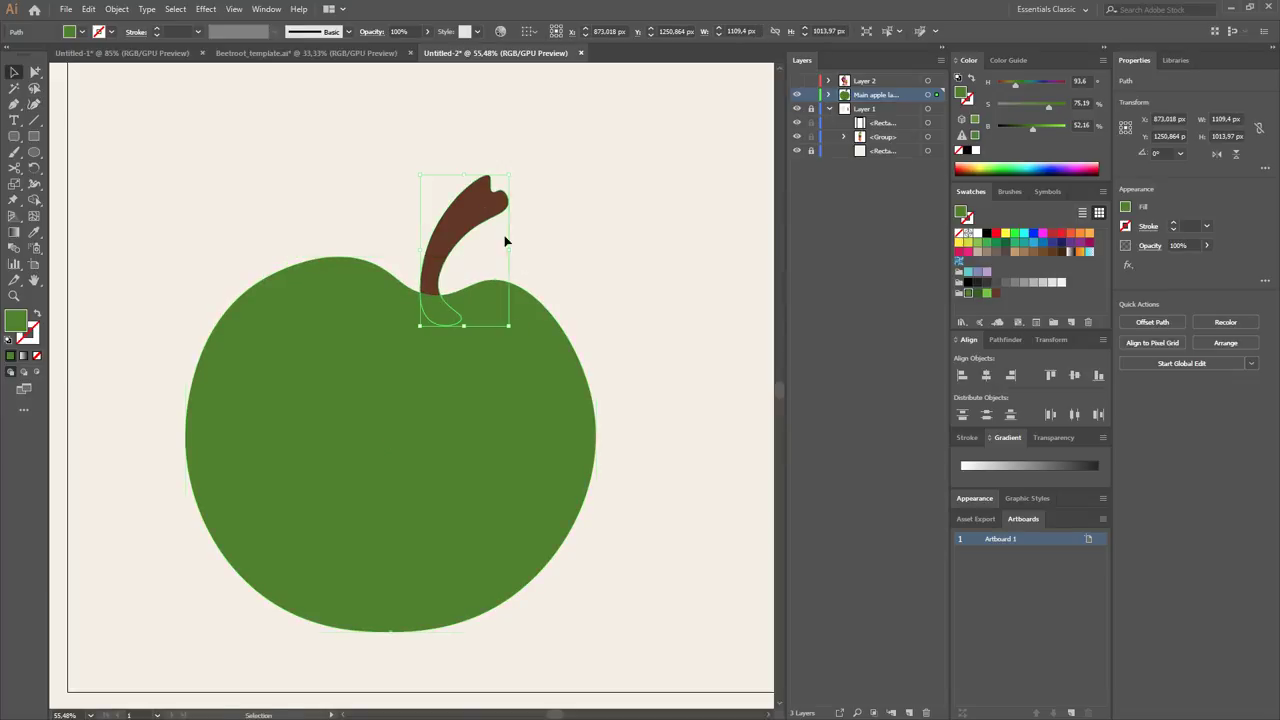
key("r")
left_click_drag(505, 245, 503, 262)
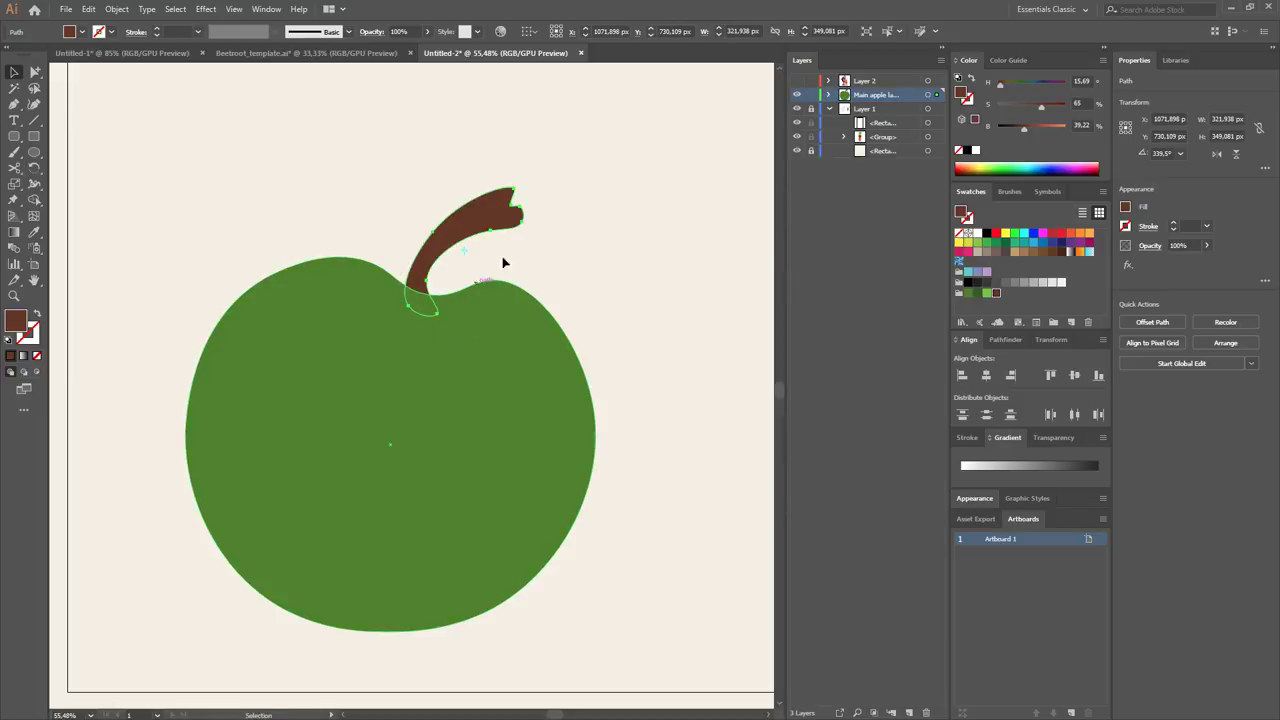
left_click(494, 207)
Move the stem up and right so its base settles into the apple's dip.
key("shift+grave")
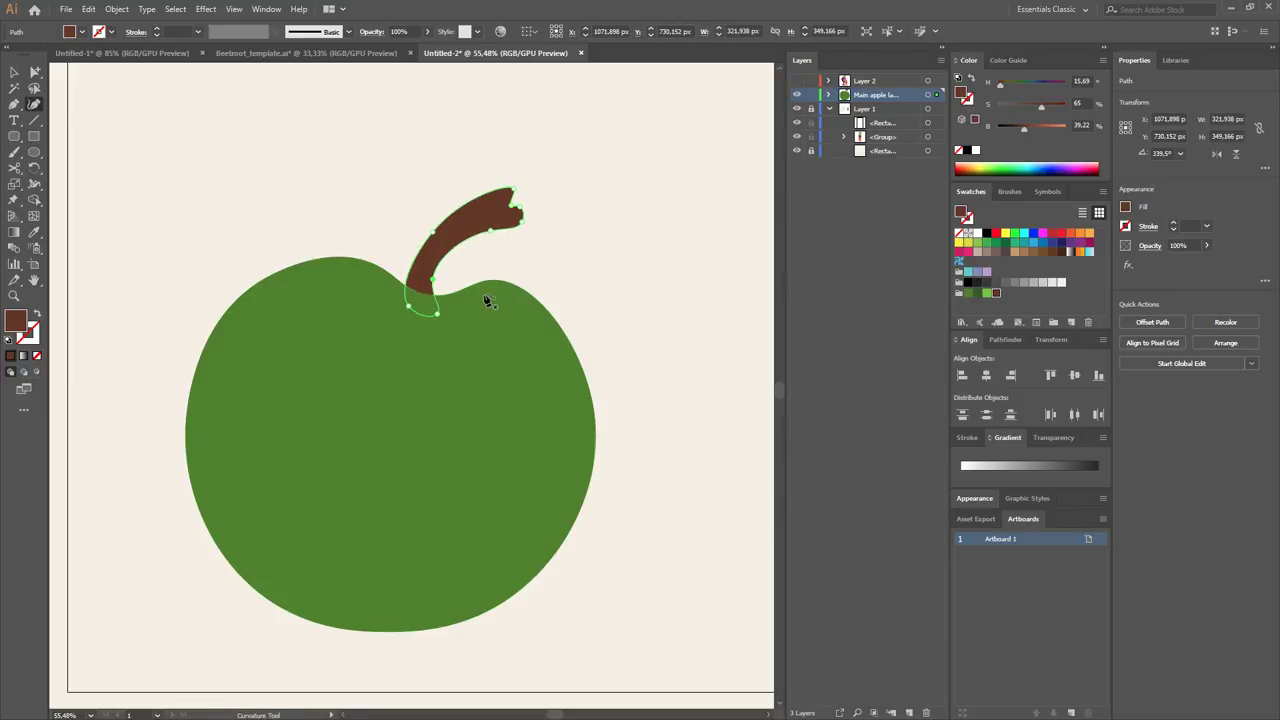
key("v")
left_click_drag(506, 202, 525, 195)
left_click(526, 234)
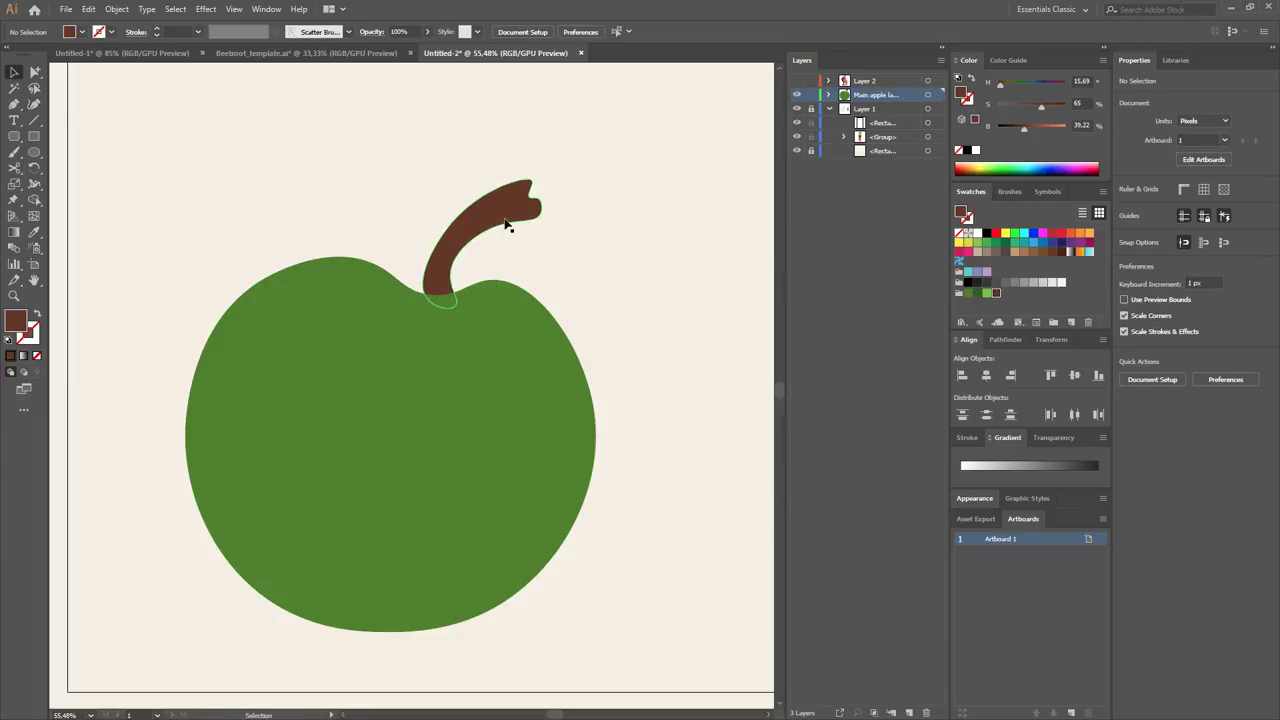
left_click(506, 224)
Inspect the stem up close, then shift it slightly to the left.
key("z")
left_click(585, 268)
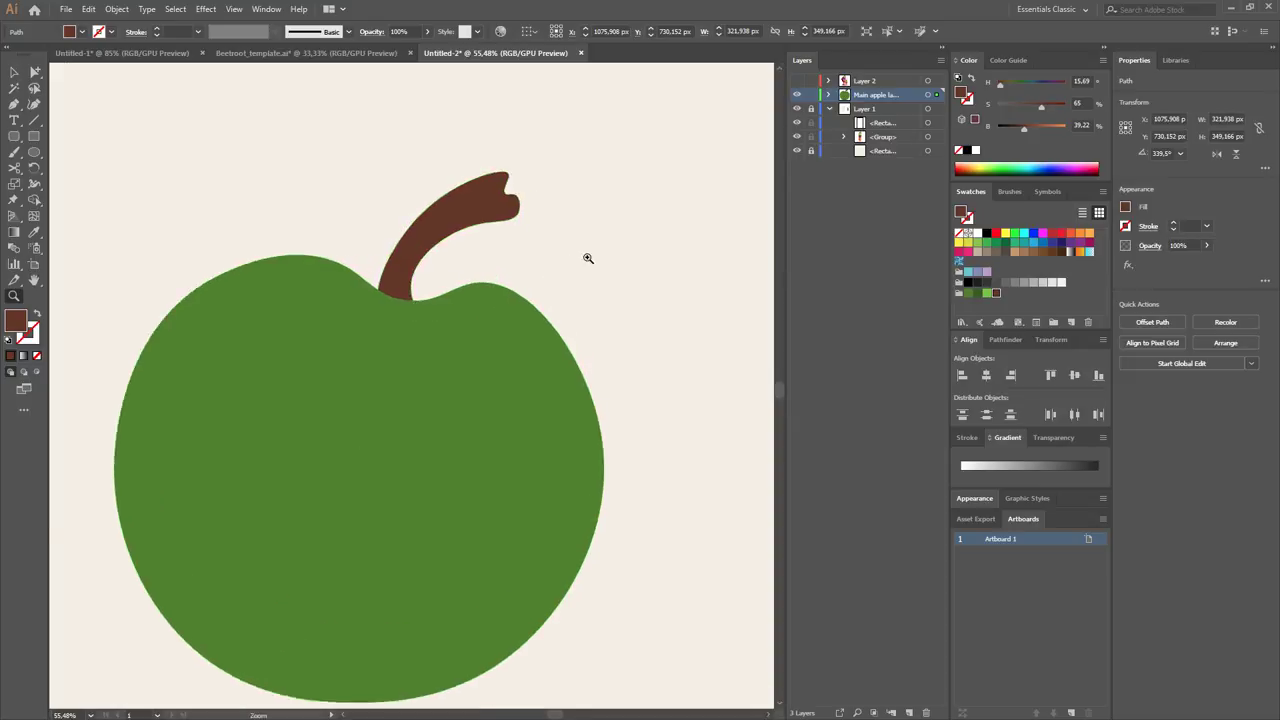
key("v")
left_click(541, 293)
left_click(607, 286)
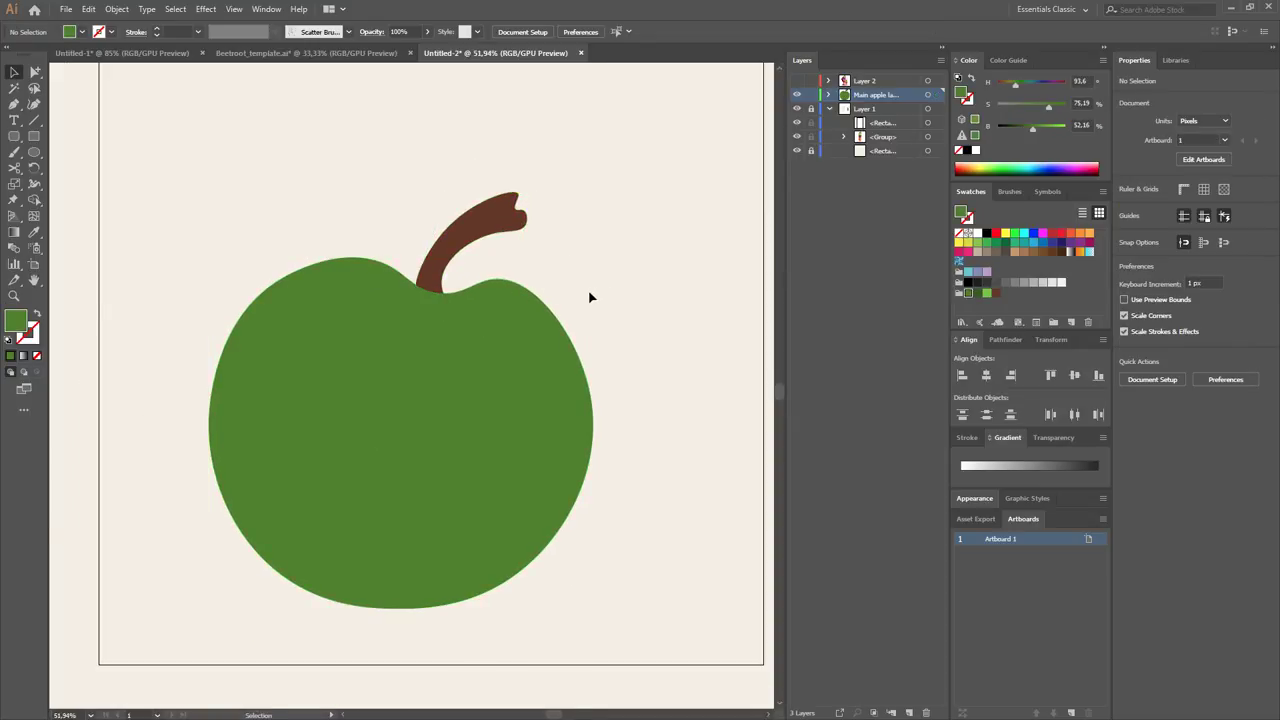
key("z")
left_click(578, 302, "alt")
key("v")
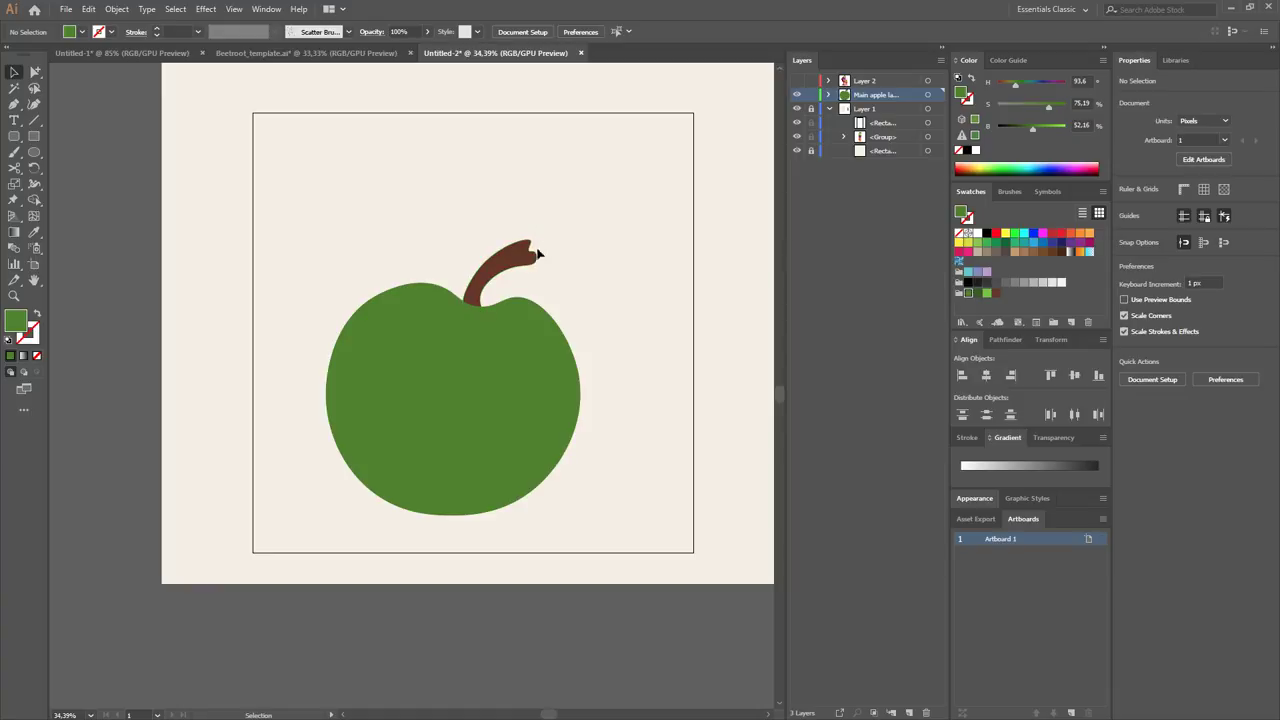
left_click(505, 262)
scroll(570, 266, "up", 2)
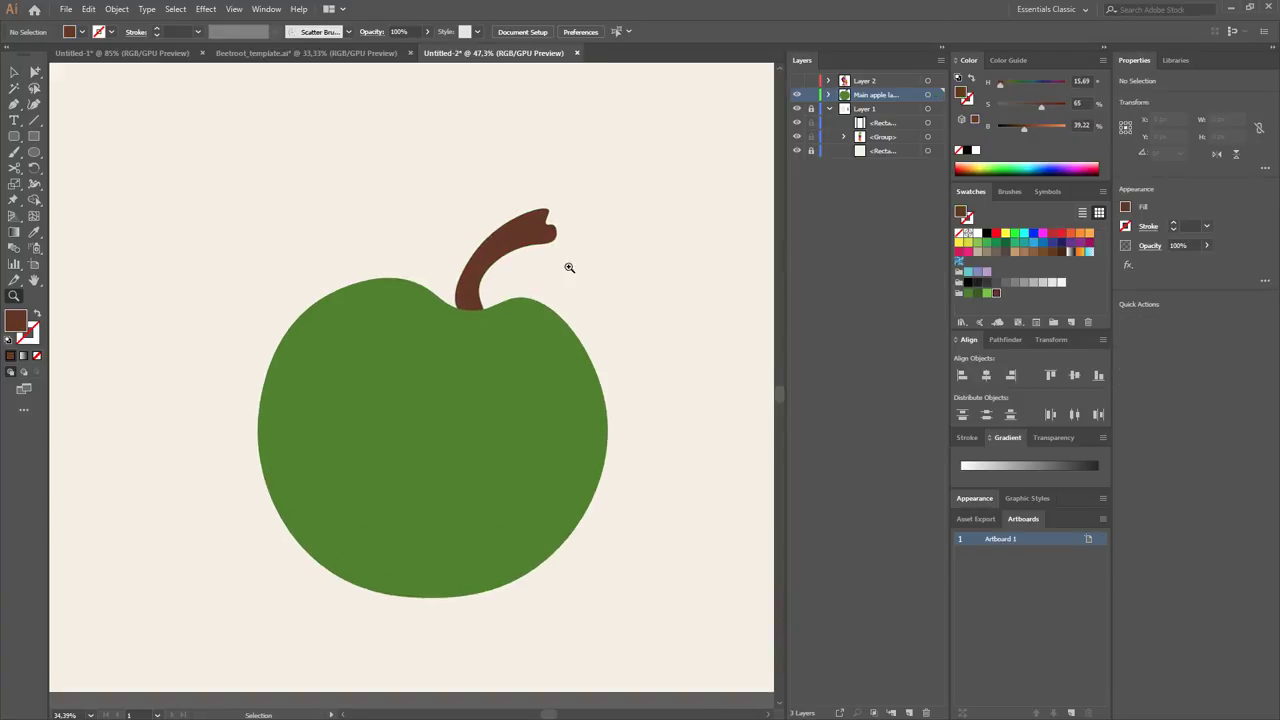
left_click_drag(497, 253, 486, 253)
left_click(590, 260)
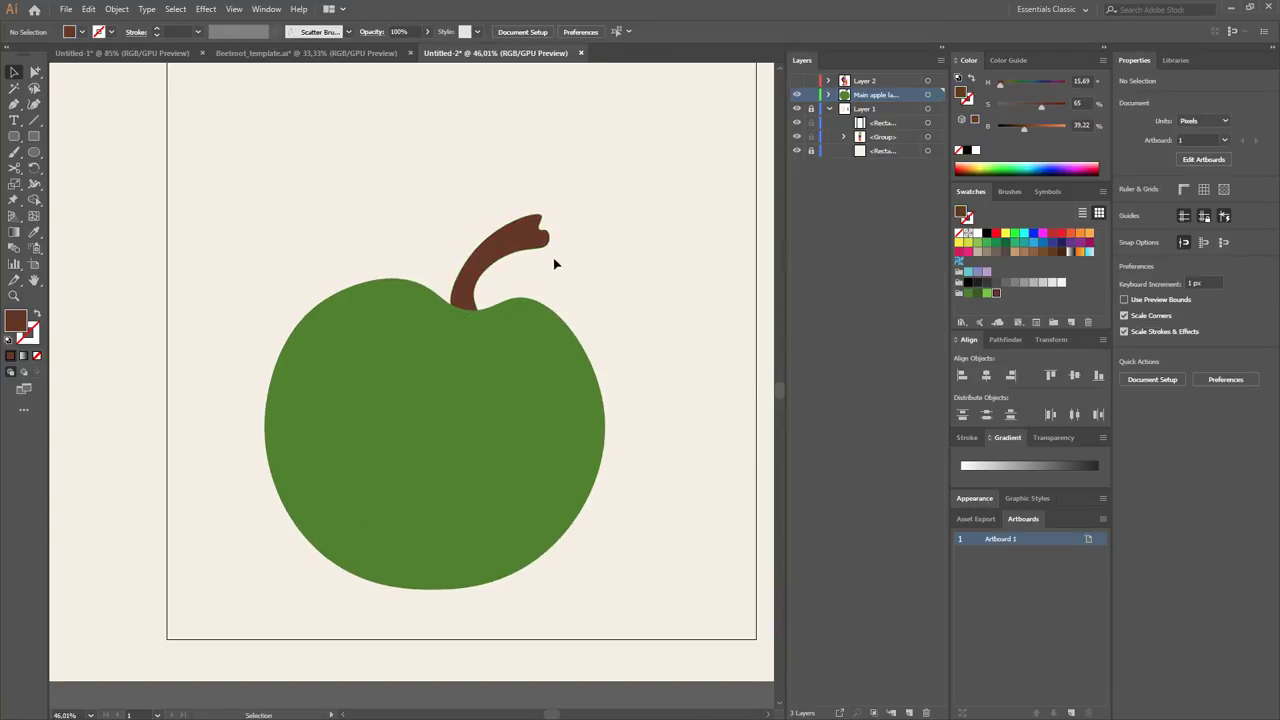
scroll(600, 292, "down", 2)
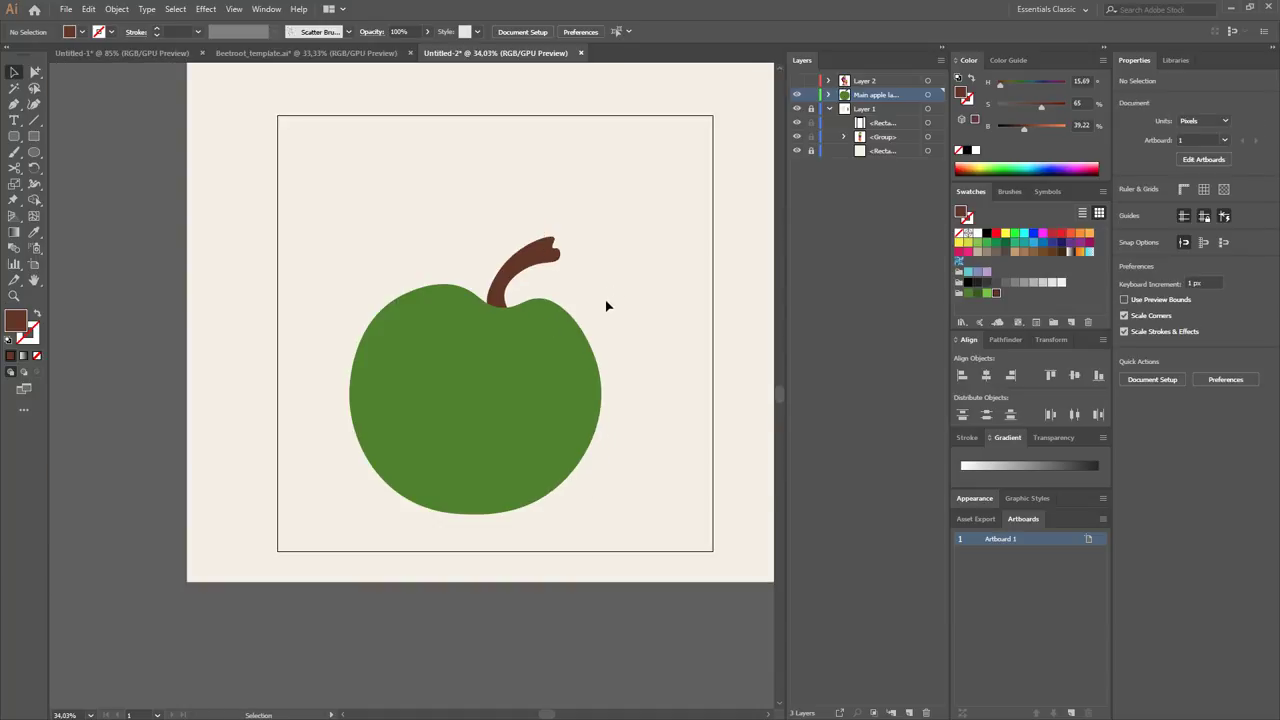
Marquee-select the apple and move it up about 38 px.
mouse_move(603, 265)
left_mouse_down()
mouse_move(577, 443)
mouse_move(466, 463)
left_mouse_up()
scroll(571, 389, "down", 3)
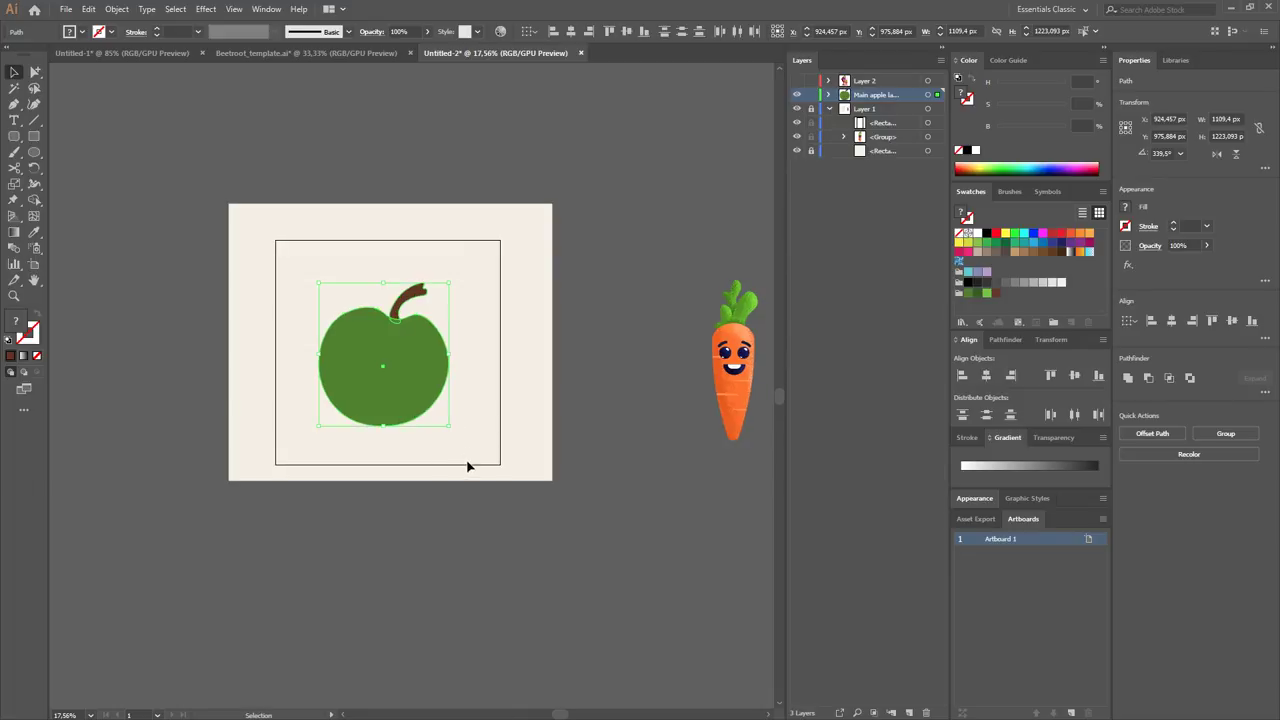
left_click(483, 461)
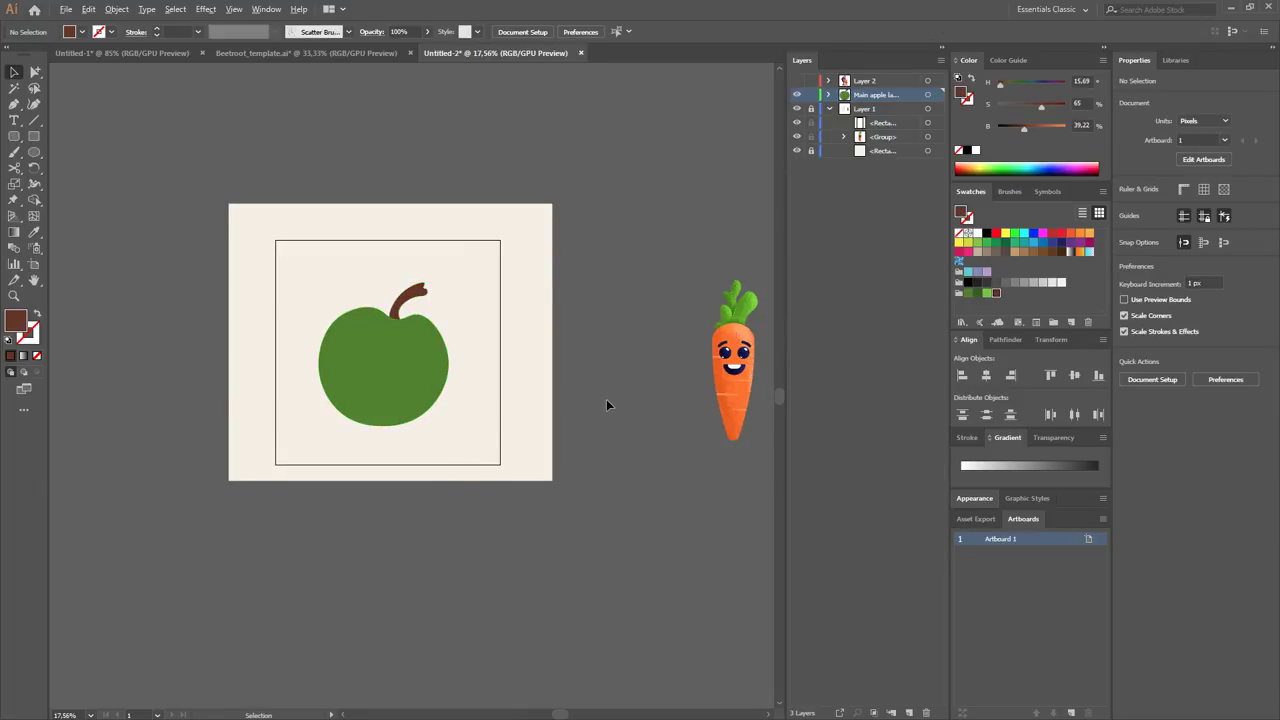
scroll(606, 399, "up", 2)
left_click_drag(377, 260, 631, 483)
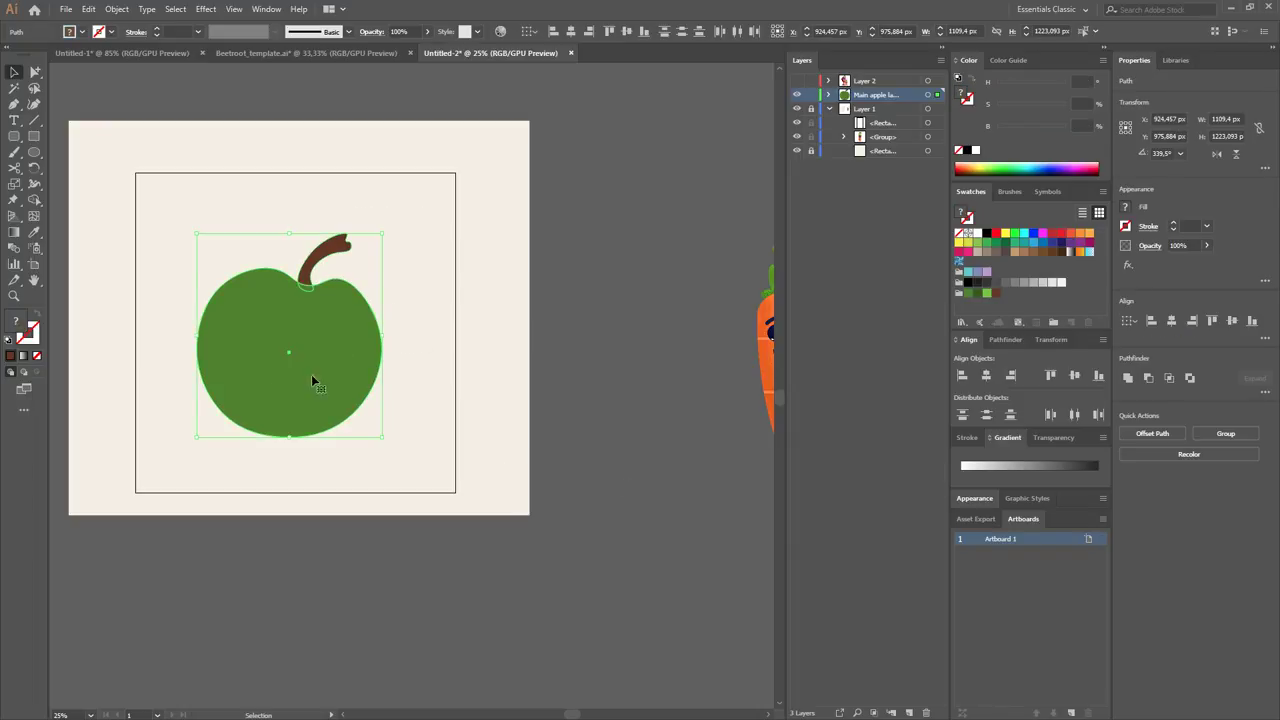
left_click_drag(311, 376, 310, 338)
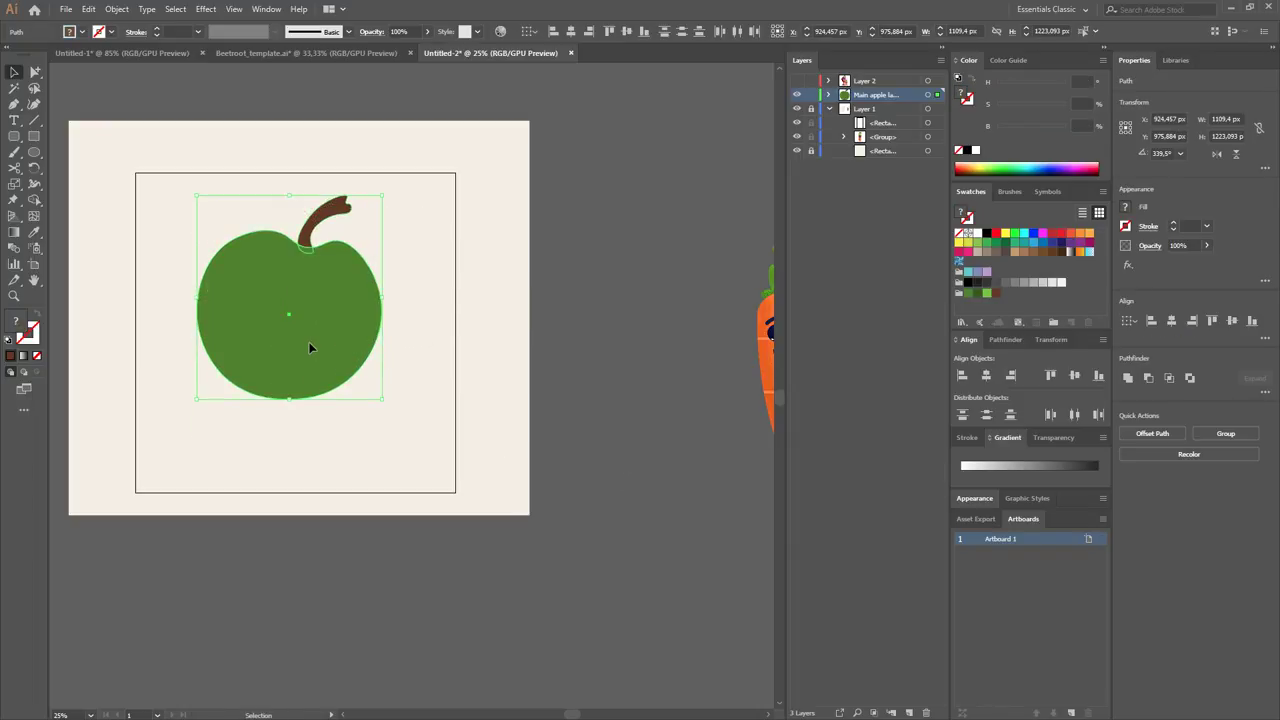
left_click(453, 461)
Draw a thin tall rectangle below the apple as the leg.
left_click_drag(222, 376, 250, 317)
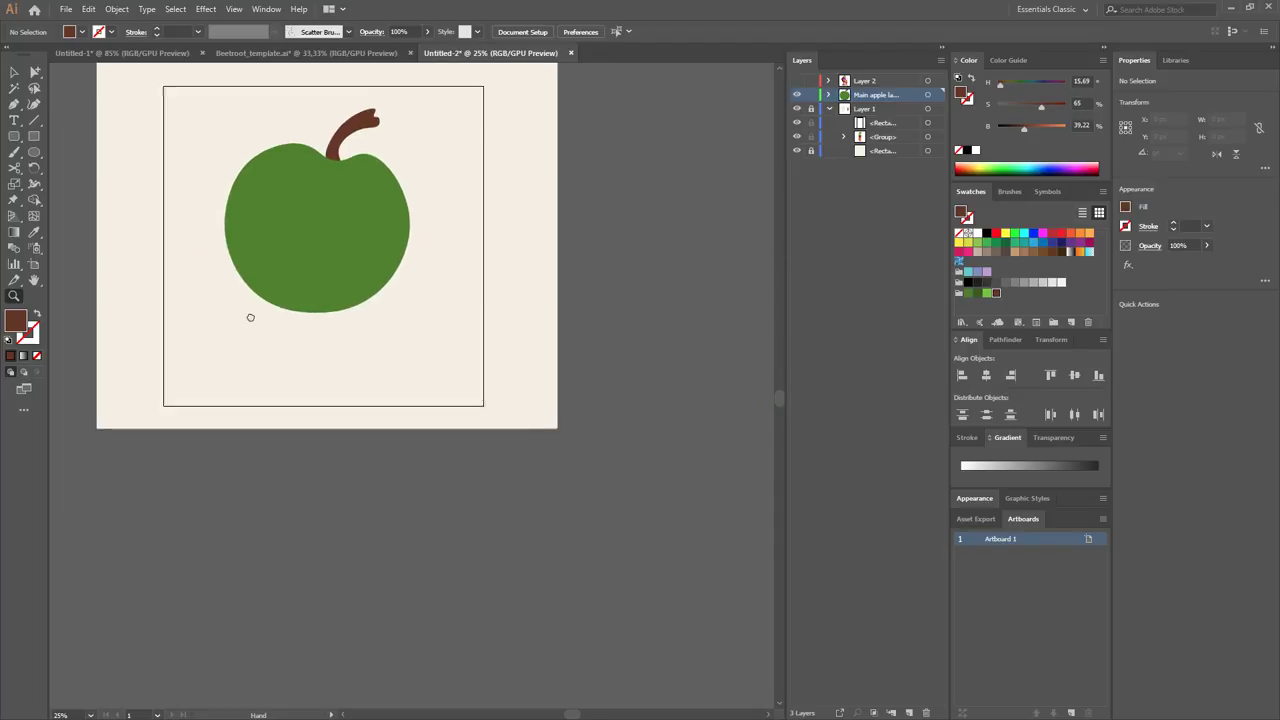
key("m")
left_click_drag(283, 262, 297, 370)
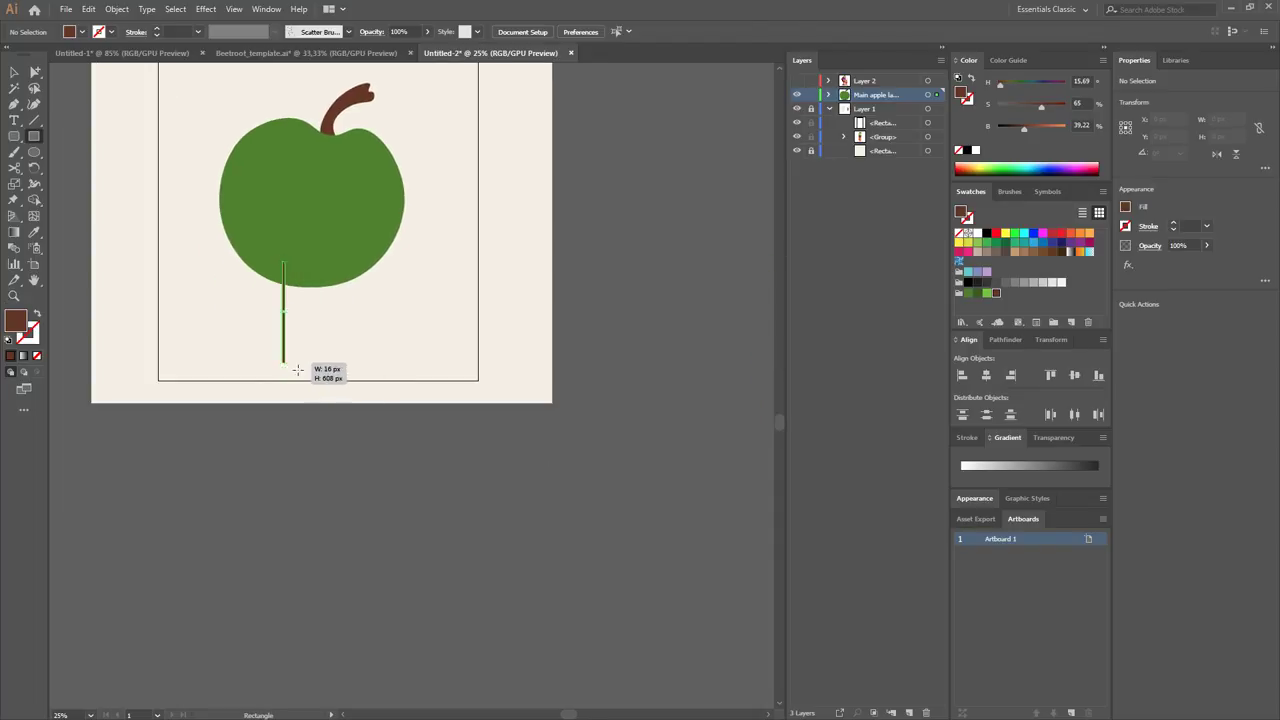
key("v")
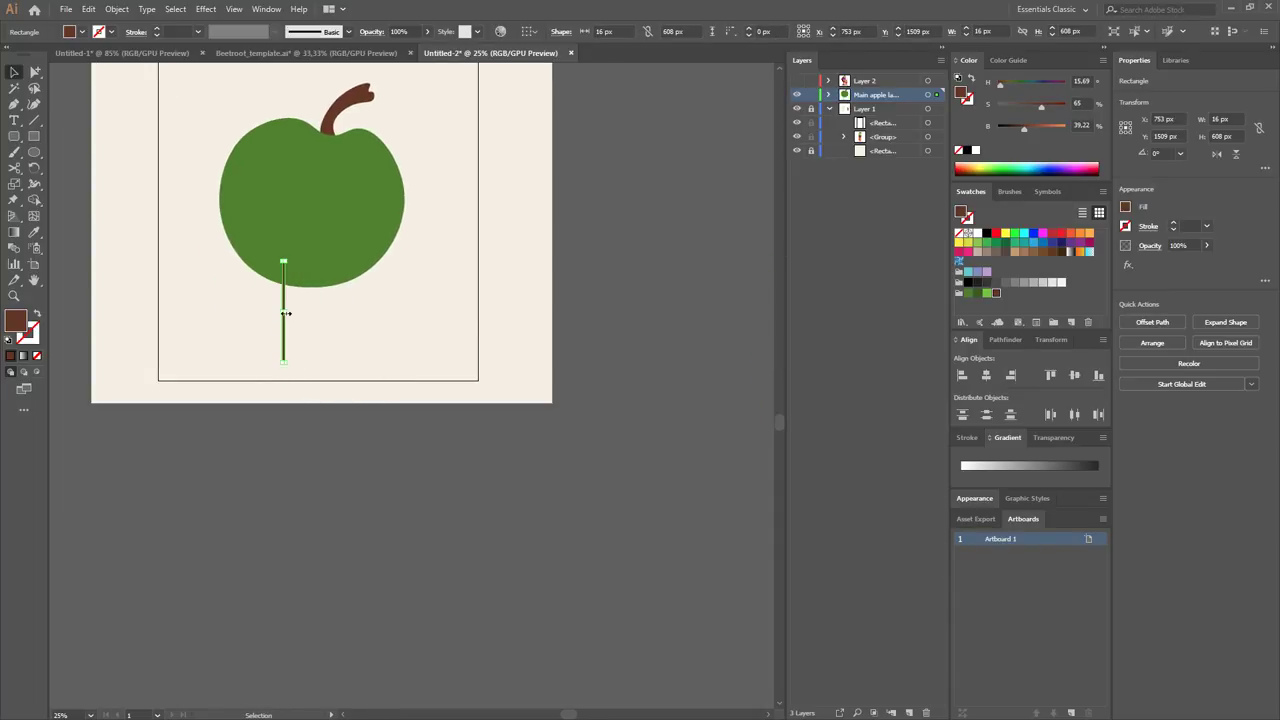
left_click_drag(287, 313, 298, 370)
scroll(317, 343, "up", 2)
left_click(305, 364)
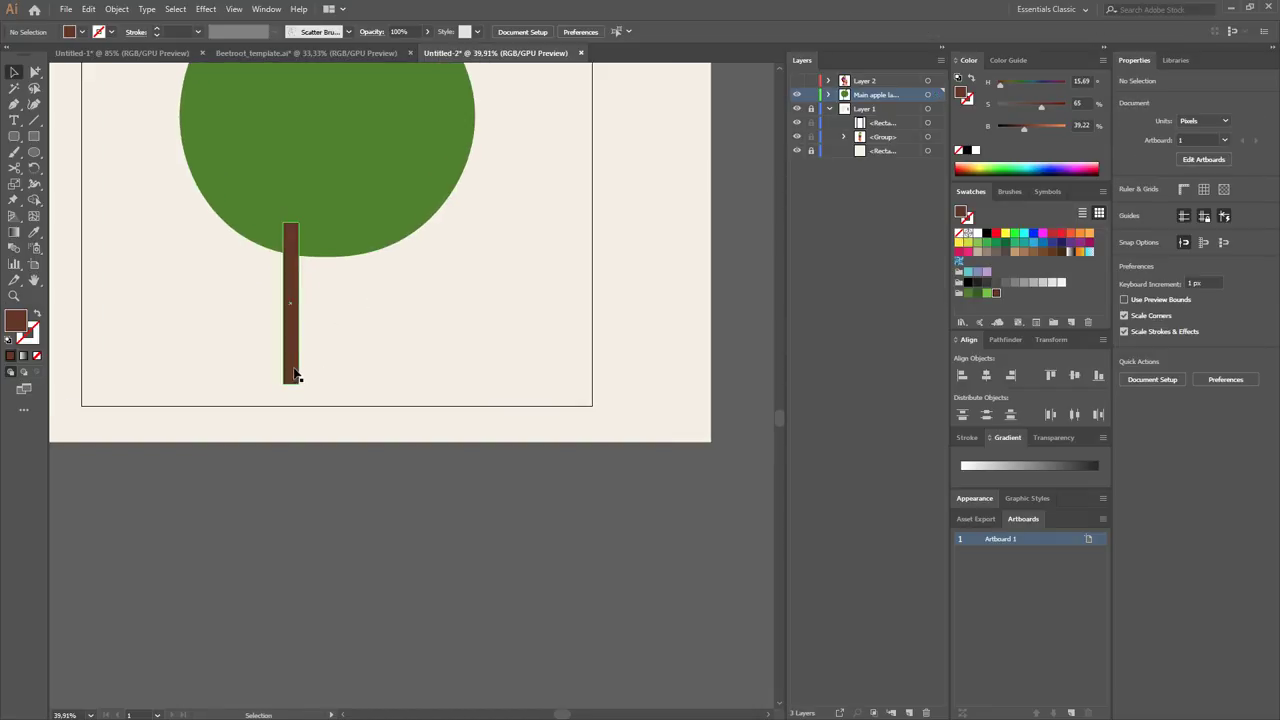
Draw a triangular foot pointing left at the base of the leg.
key("p")
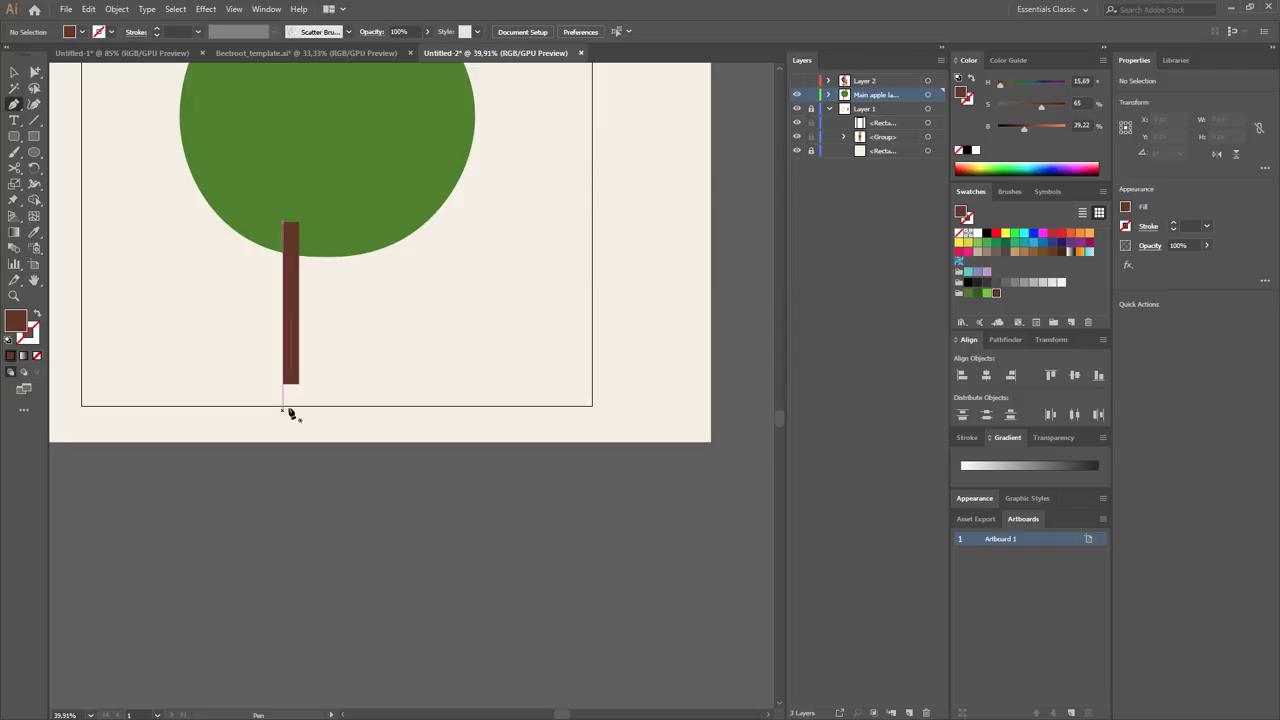
left_click(296, 385)
left_click(234, 383)
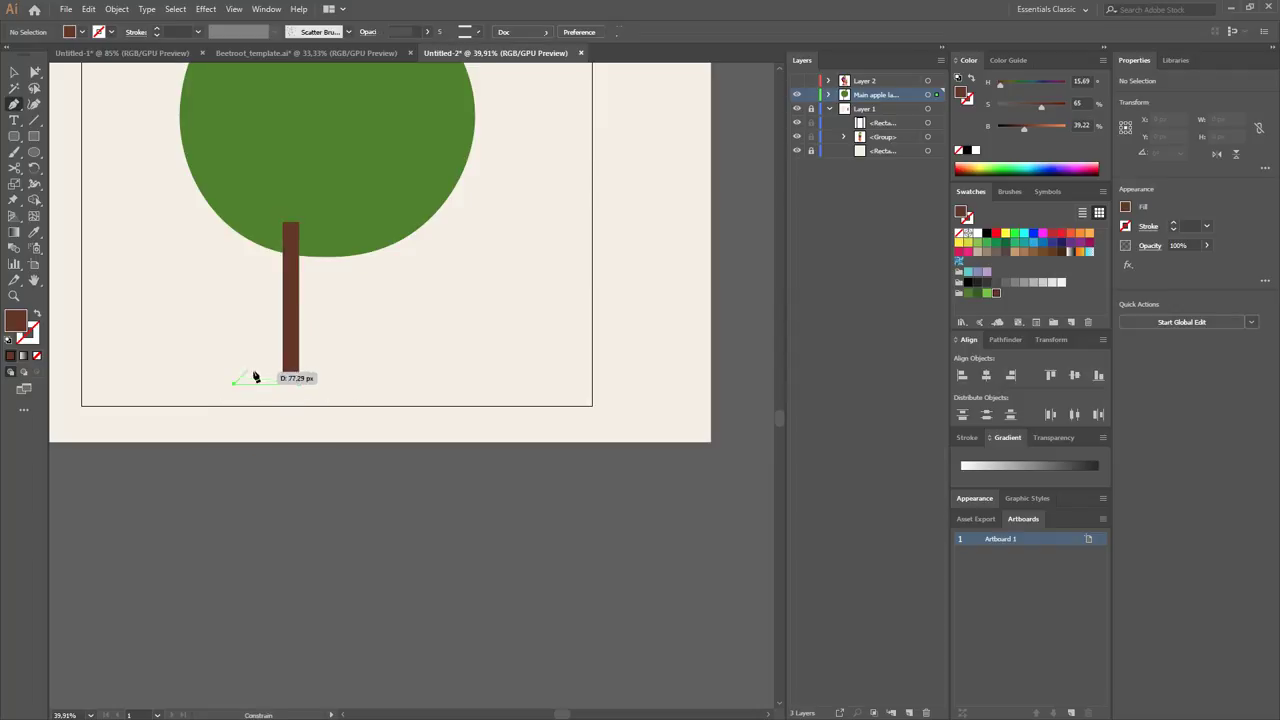
left_click(298, 358)
left_click(301, 384)
Merge the leg rectangle and foot triangle into one shape with Shape Builder.
key("v")
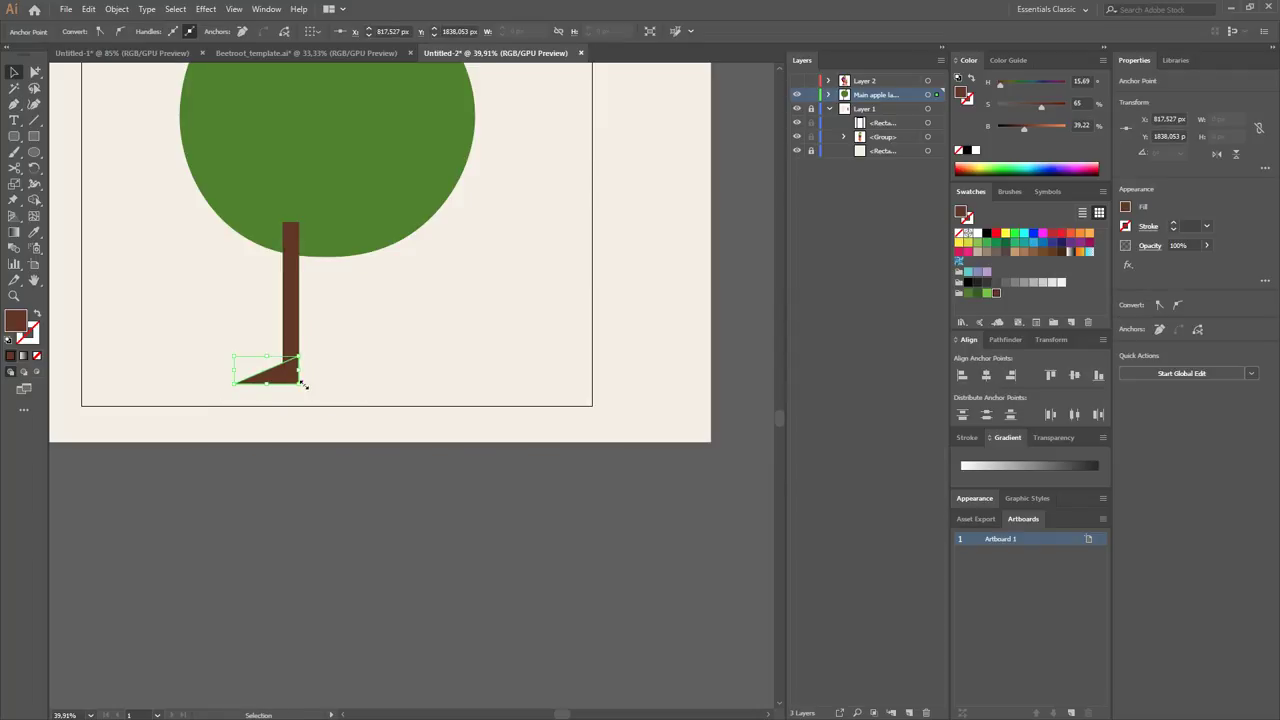
left_click(313, 336)
mouse_move(313, 336)
left_mouse_down()
mouse_move(280, 394)
mouse_move(287, 362)
left_mouse_up()
key("shift+m")
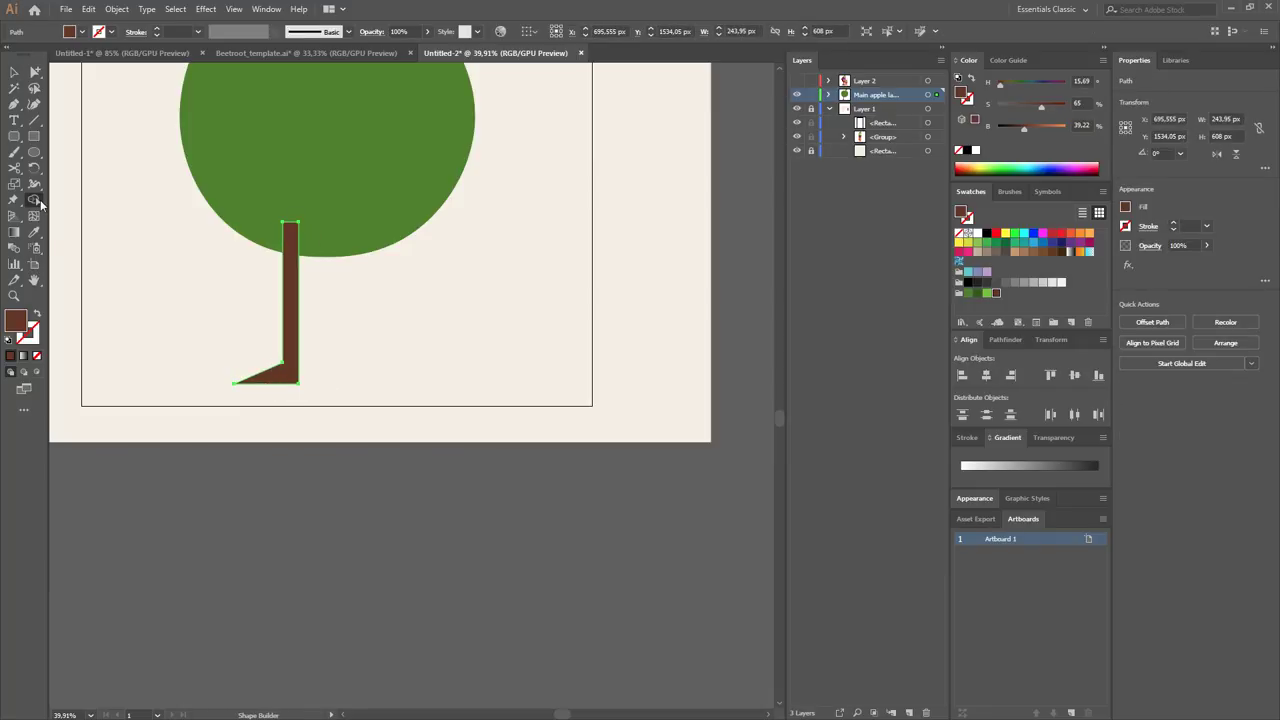
left_click_drag(40, 204, 97, 208)
key("v")
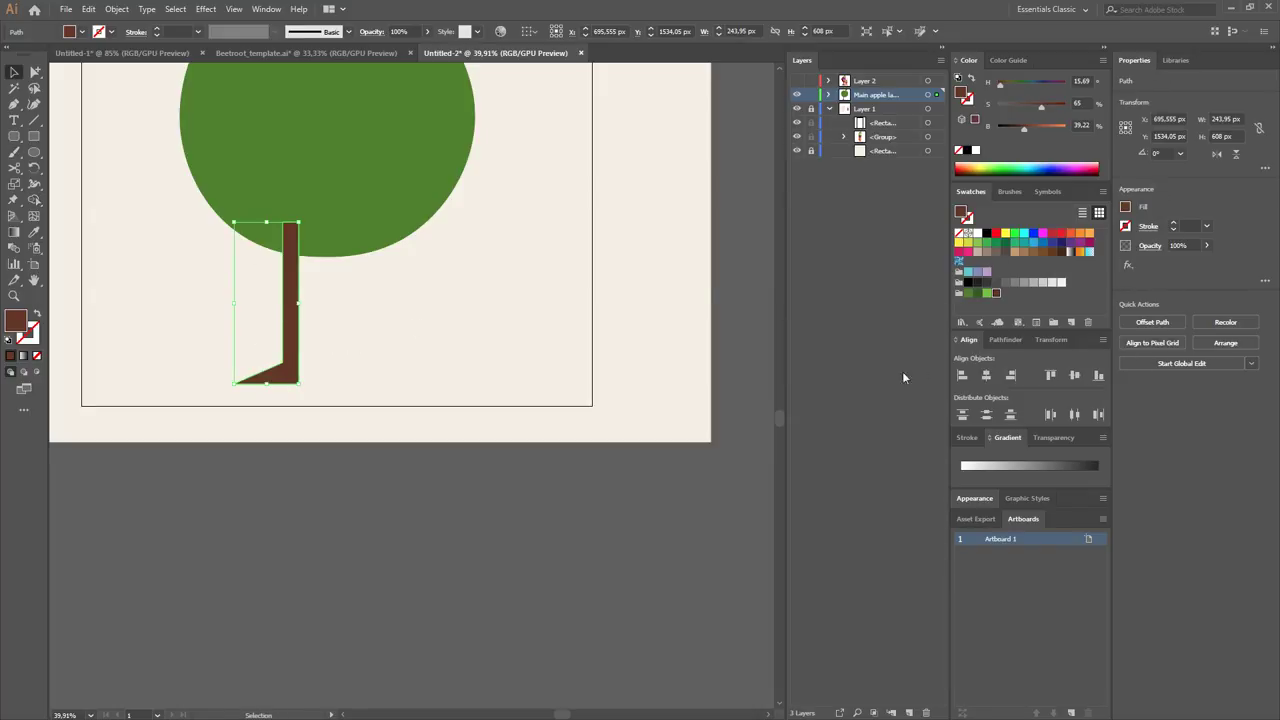
key("ctrl+shift+F9")
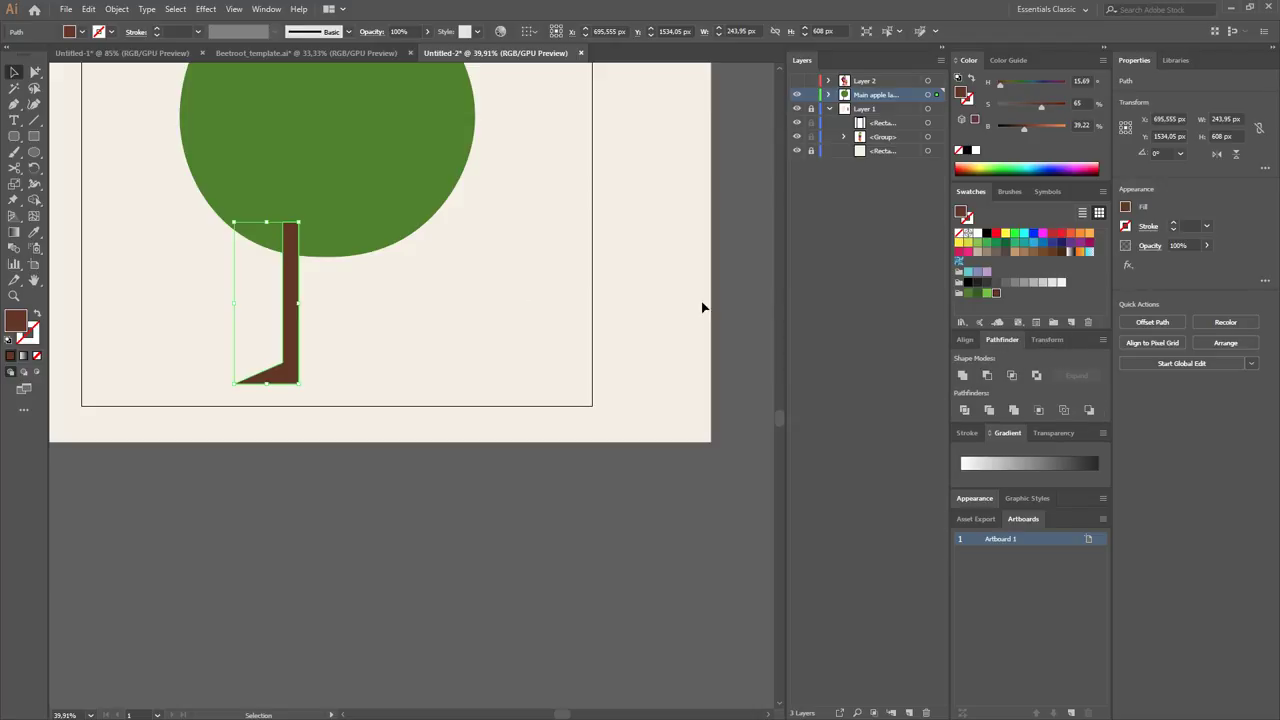
left_click(966, 340)
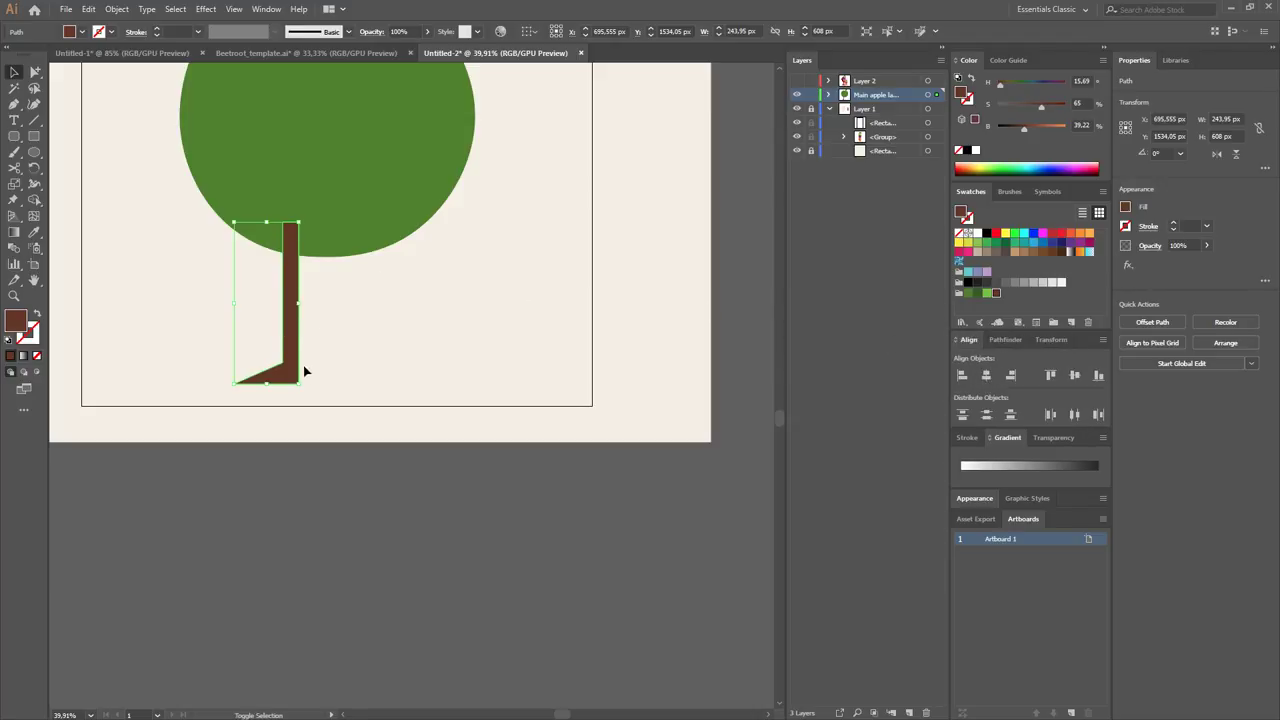
Round the foot's top edge into a hump and soften its corners.
key("shift+asciitilde")
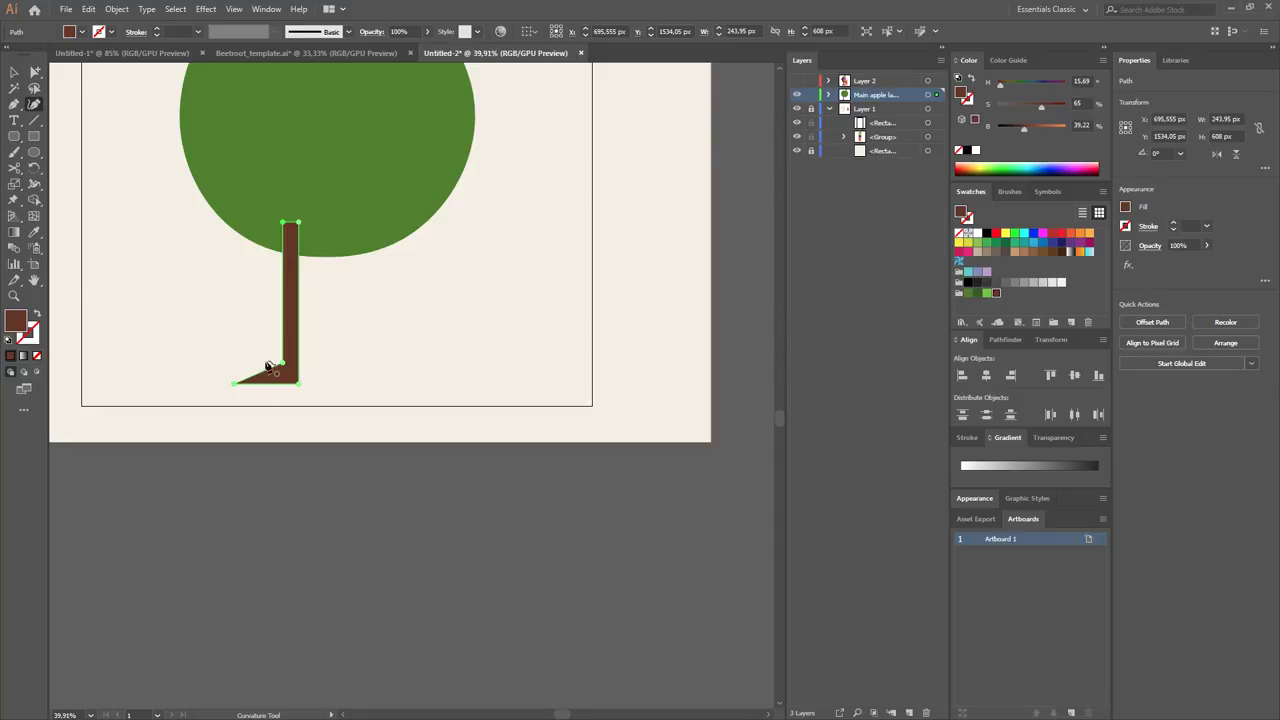
left_click_drag(259, 367, 252, 355)
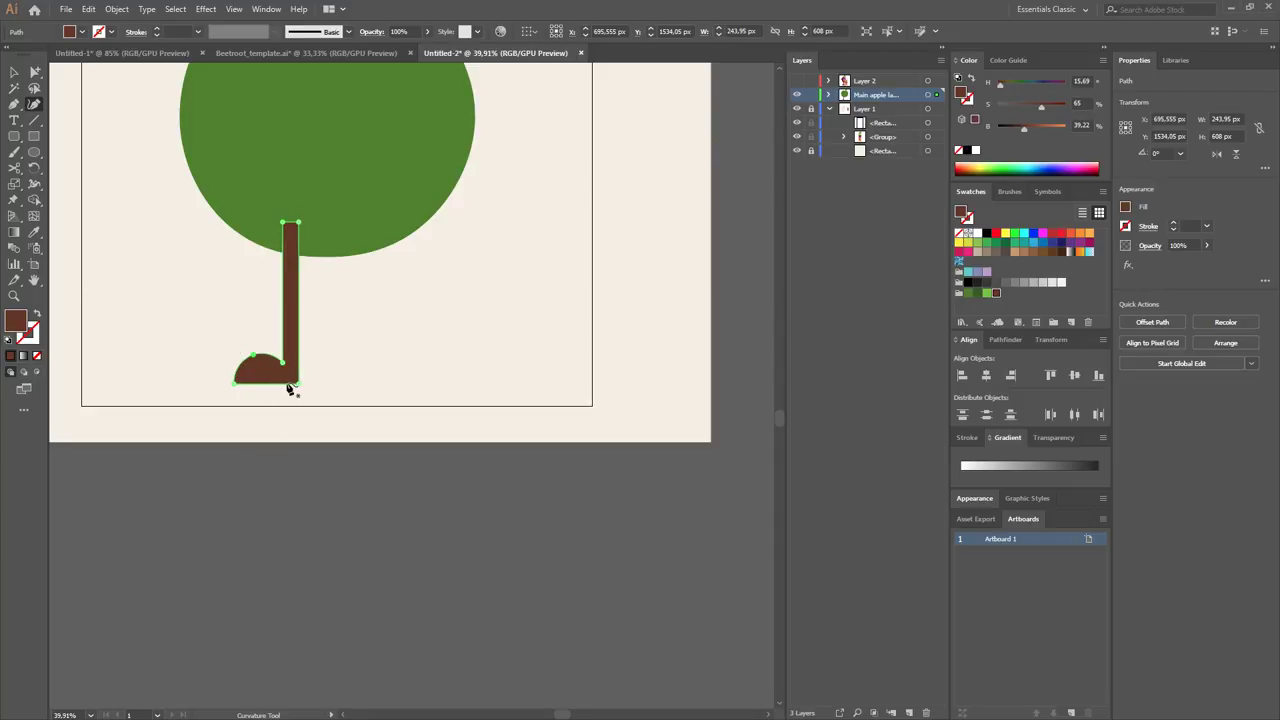
scroll(268, 376, "up", 3)
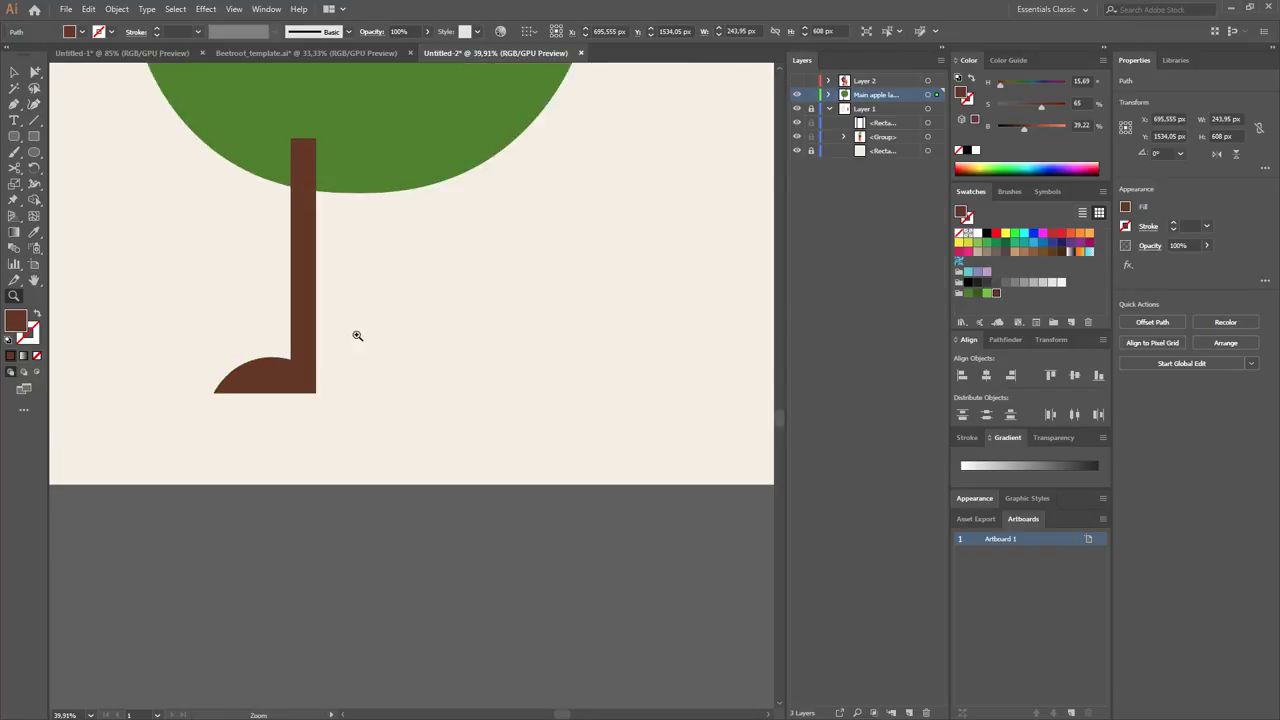
key("a")
mouse_move(355, 399)
left_mouse_down()
mouse_move(284, 430)
mouse_move(200, 309)
left_mouse_up()
left_click(423, 403)
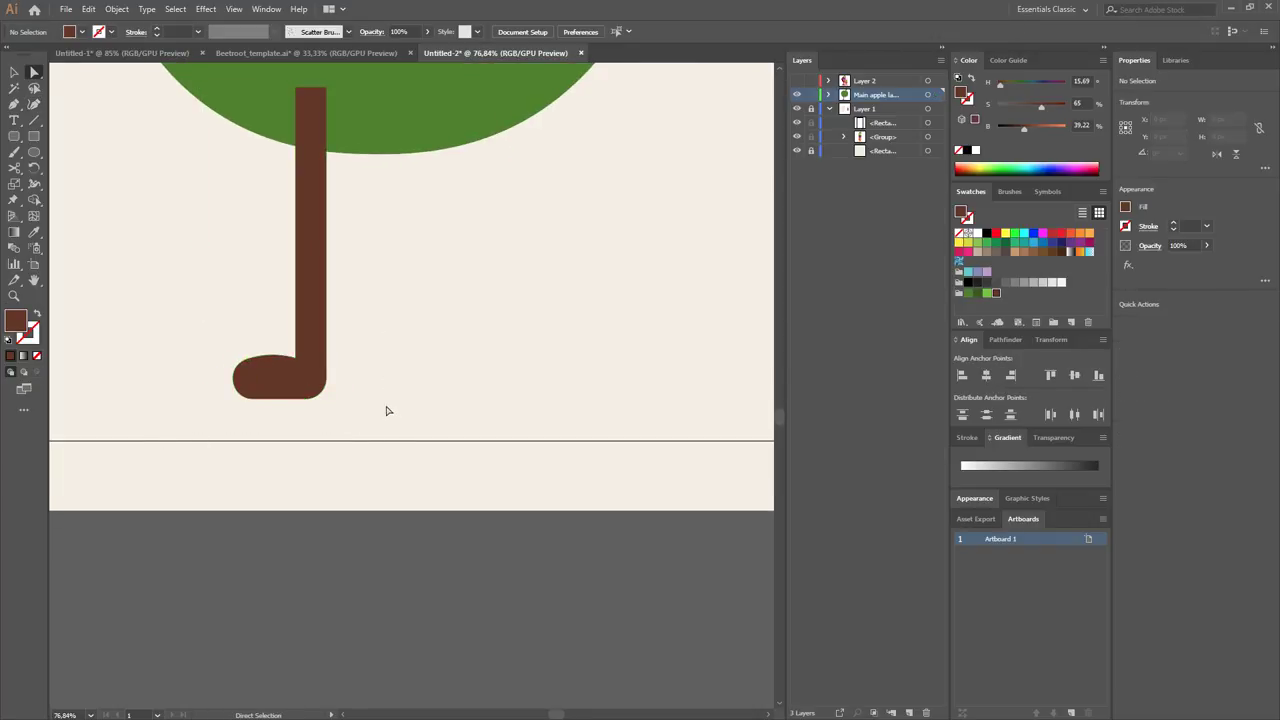
key("v")
scroll(400, 360, "down", 2)
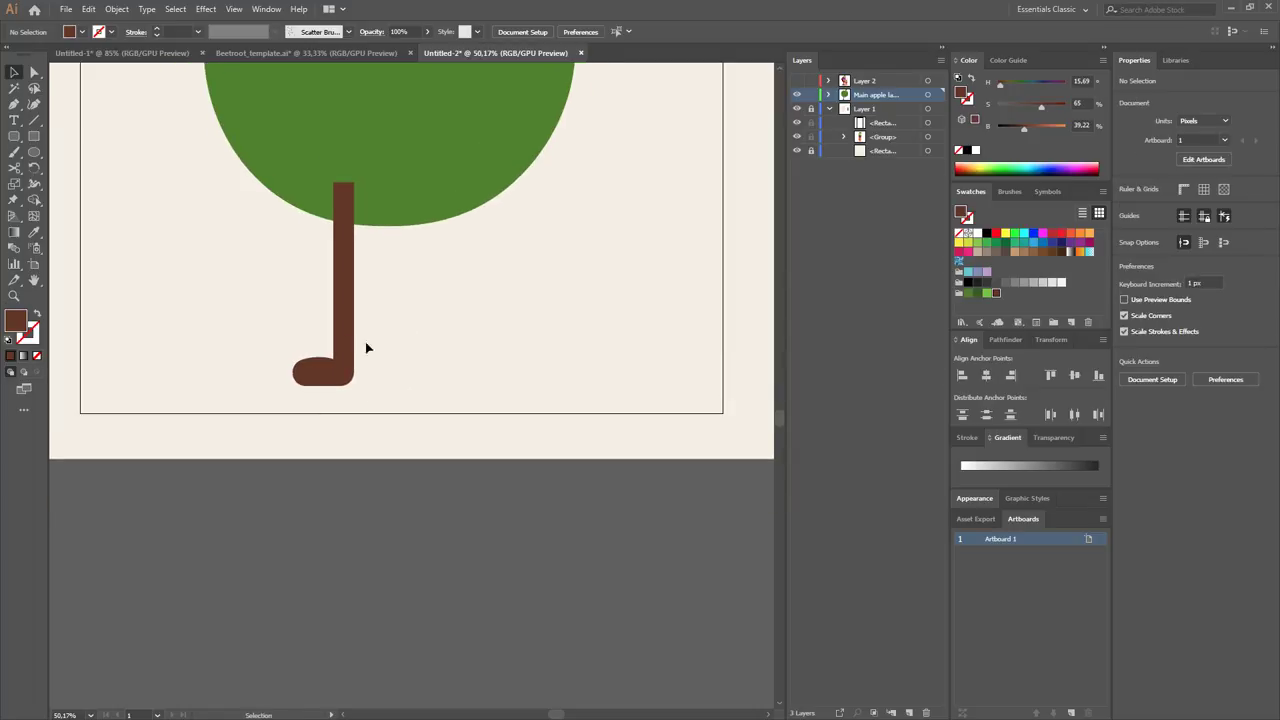
Draw a perfect circle on the trunk's edge as a knee bump.
left_click(345, 345)
scroll(392, 337, "down", 2)
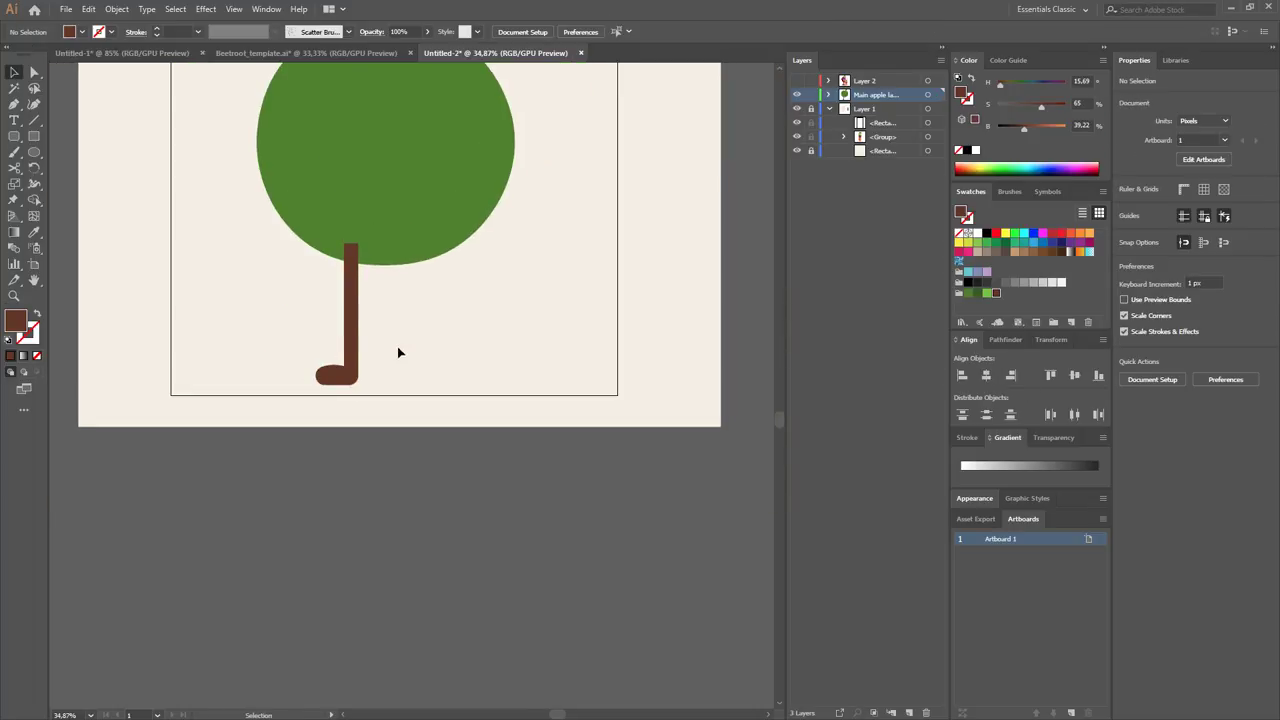
key("z")
left_click_drag(330, 304, 456, 277)
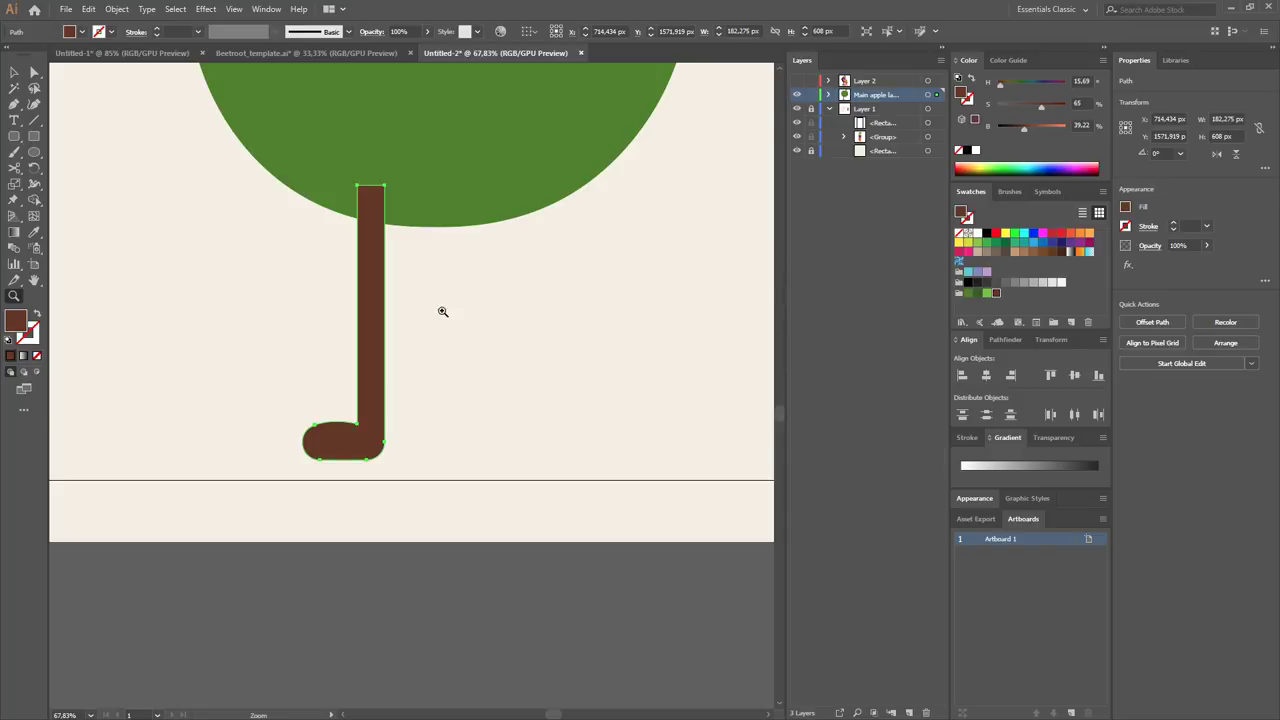
key("l")
left_click_drag(348, 298, 365, 343)
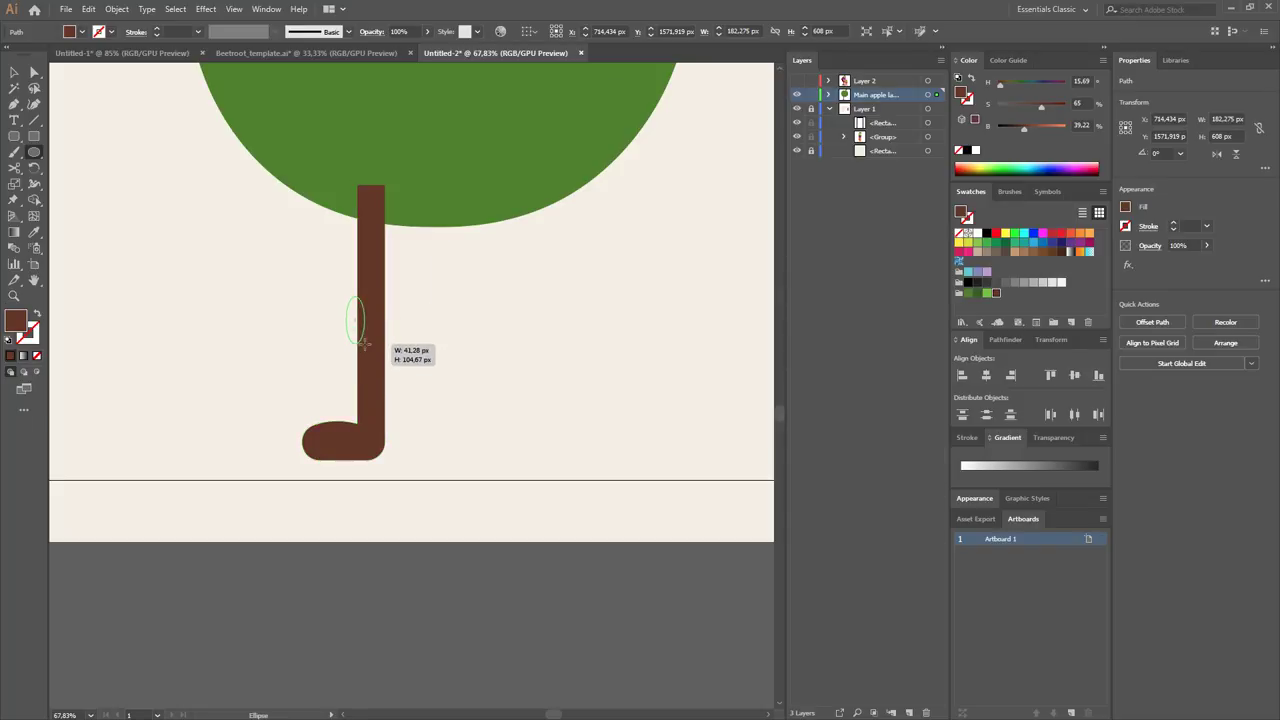
mouse_move(364, 344)
left_mouse_down()
mouse_move(372, 324)
mouse_move(405, 317)
mouse_move(405, 297)
left_mouse_up()
key("v")
left_click(411, 323)
scroll(440, 330, "up", 1)
scroll(437, 329, "up", 3)
left_click(526, 297)
scroll(300, 406, "down", 5)
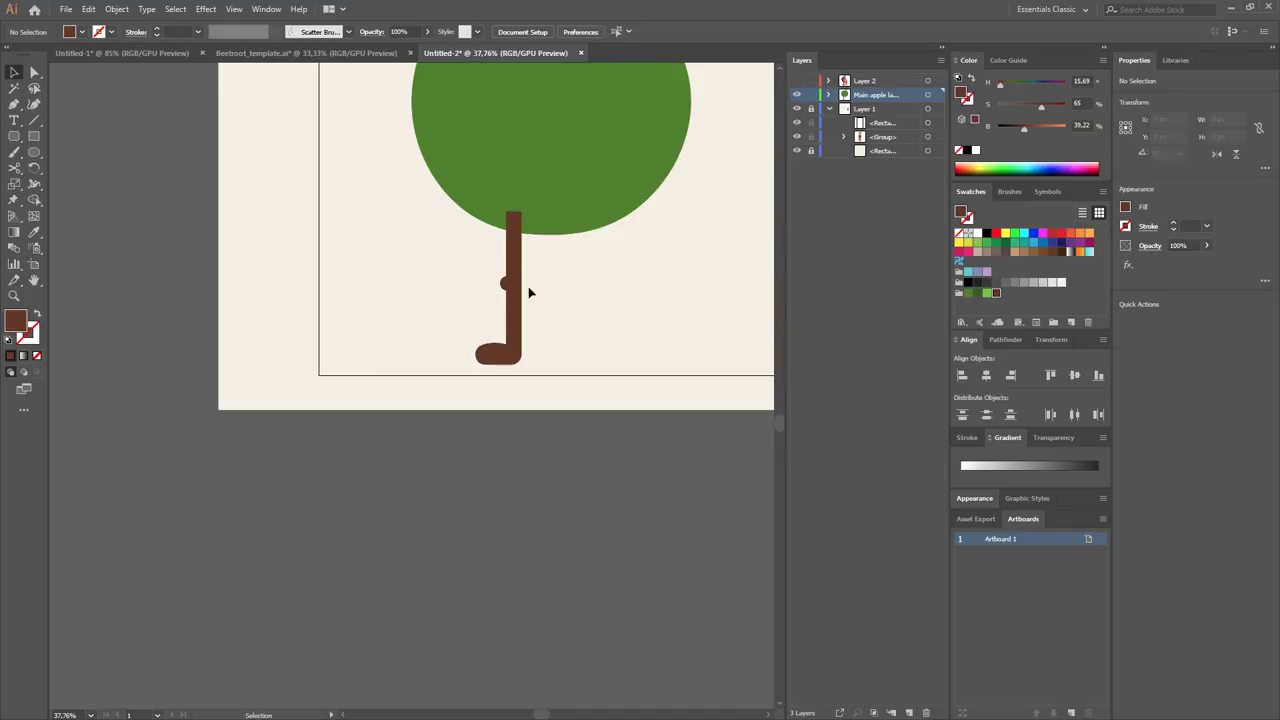
Unite the knee circle and trunk into one shape with Pathfinder.
left_click(502, 290)
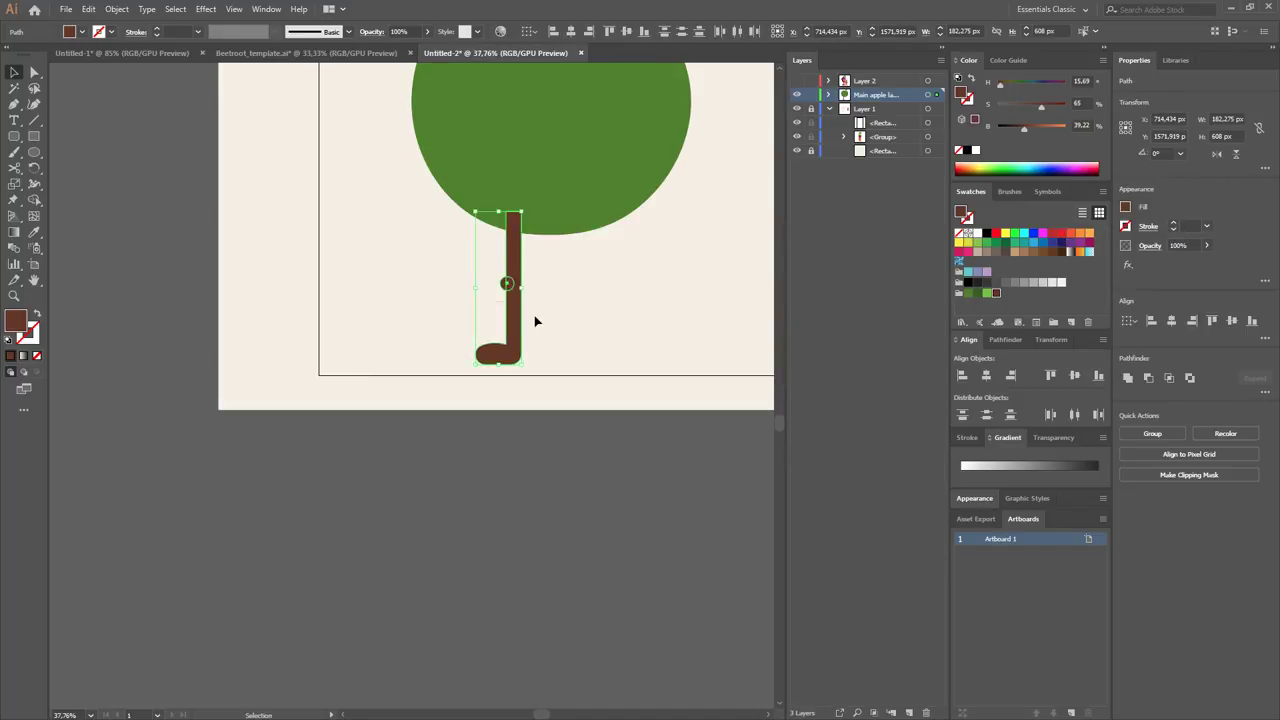
left_click(1012, 340)
left_click(963, 377)
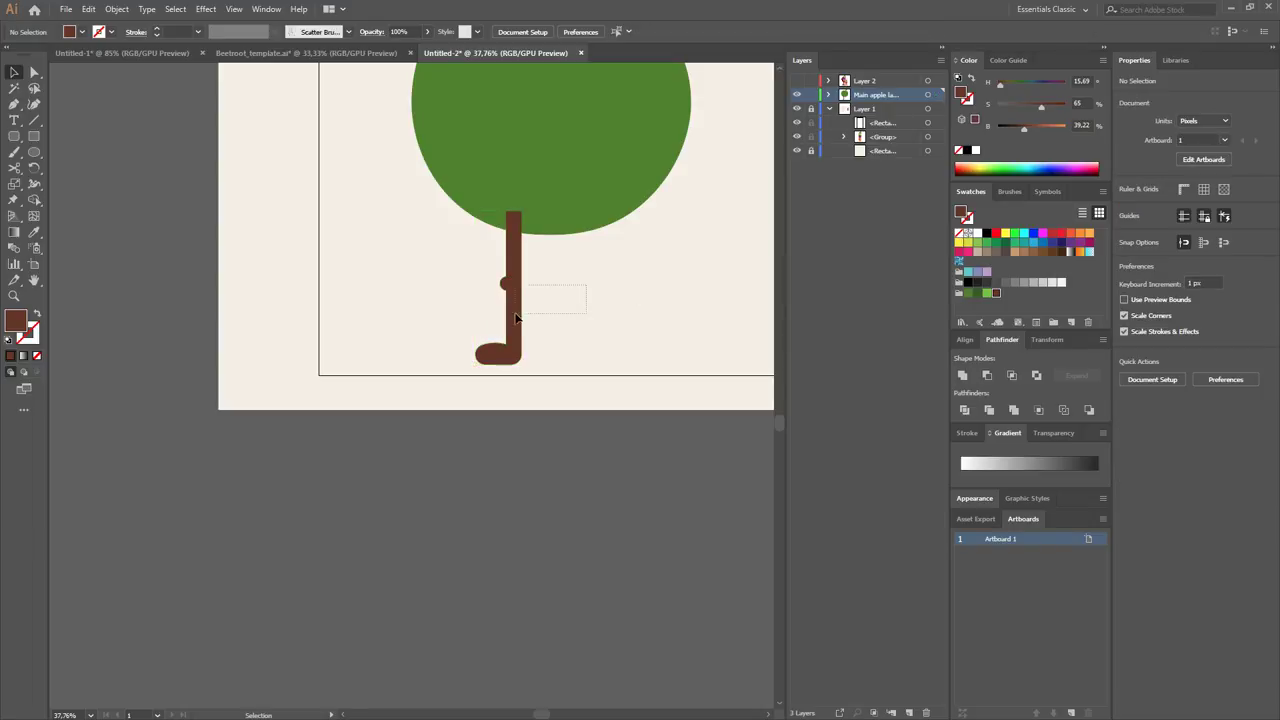
Reflect a copy of the leg to the right and place both legs side by side.
key("o")
left_click(549, 235)
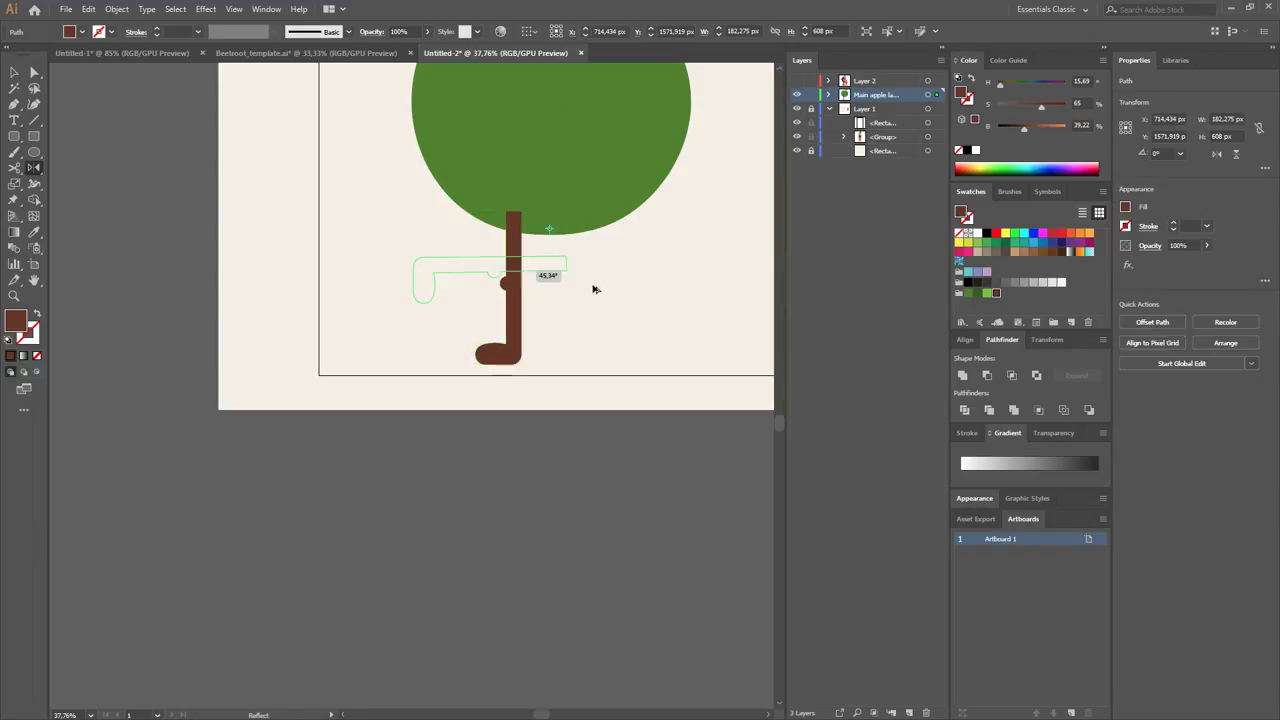
left_click_drag(592, 286, 654, 294)
key("v")
left_click(631, 314)
left_click_drag(510, 301, 569, 293)
left_click(629, 287)
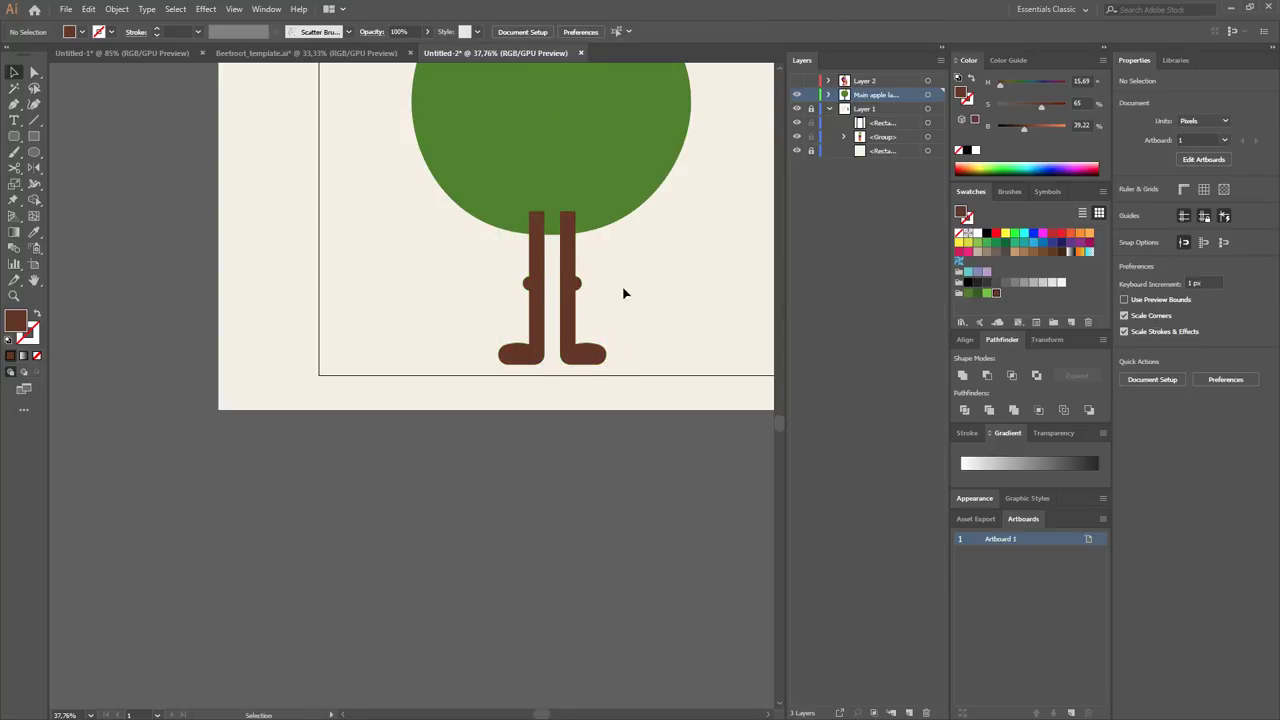
scroll(620, 290, "up", 1)
scroll(618, 295, "up", 1)
left_click(458, 275)
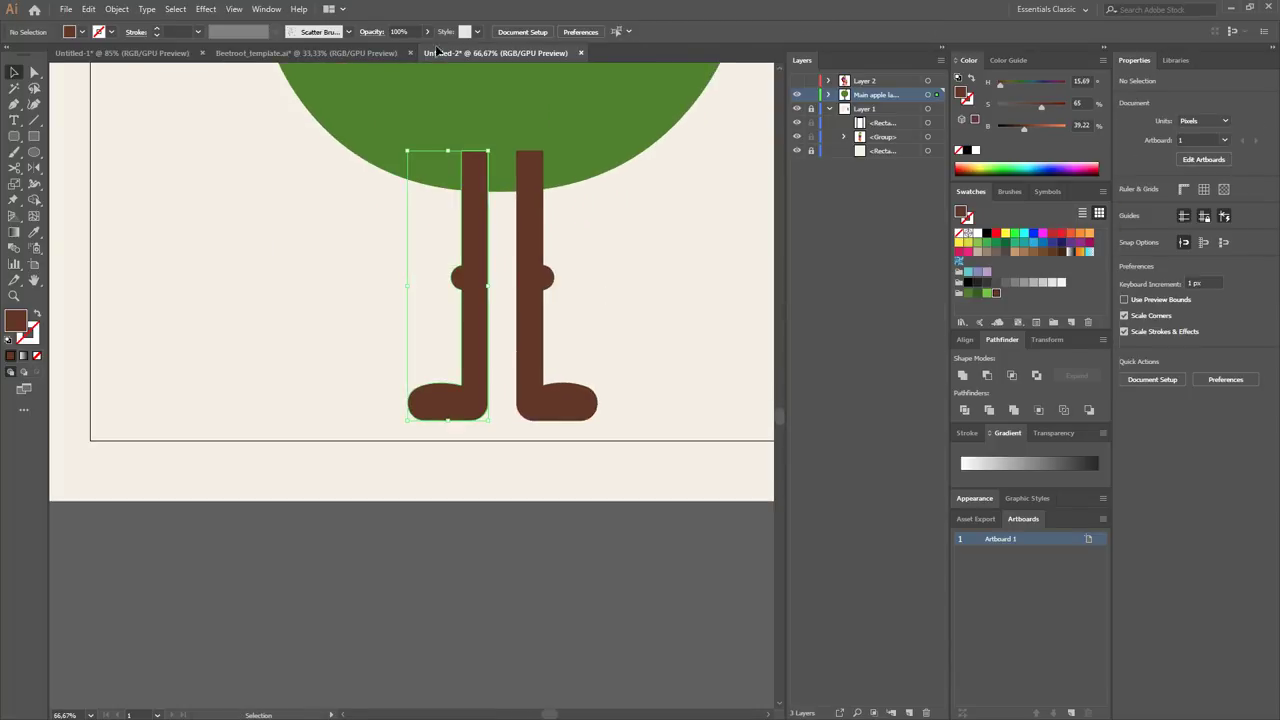
Apply a vertical Arc warp to the left leg from the Appearance panel.
left_click(146, 9)
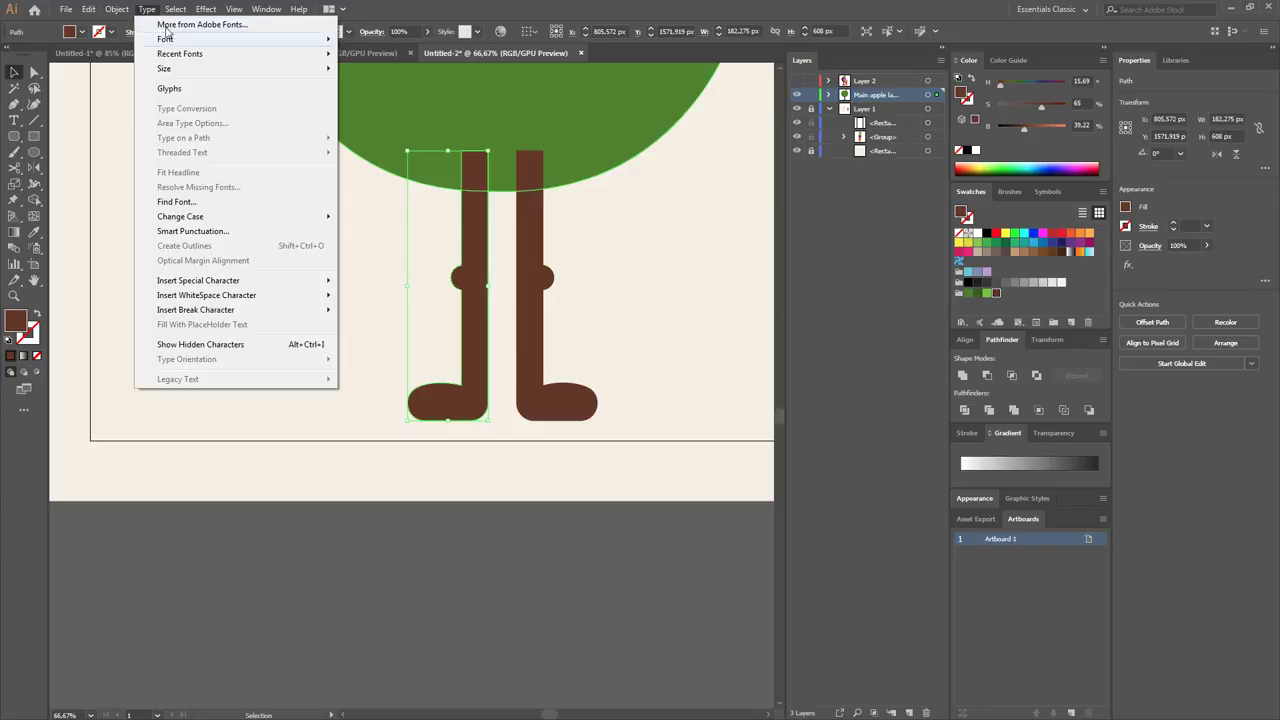
left_click(390, 307)
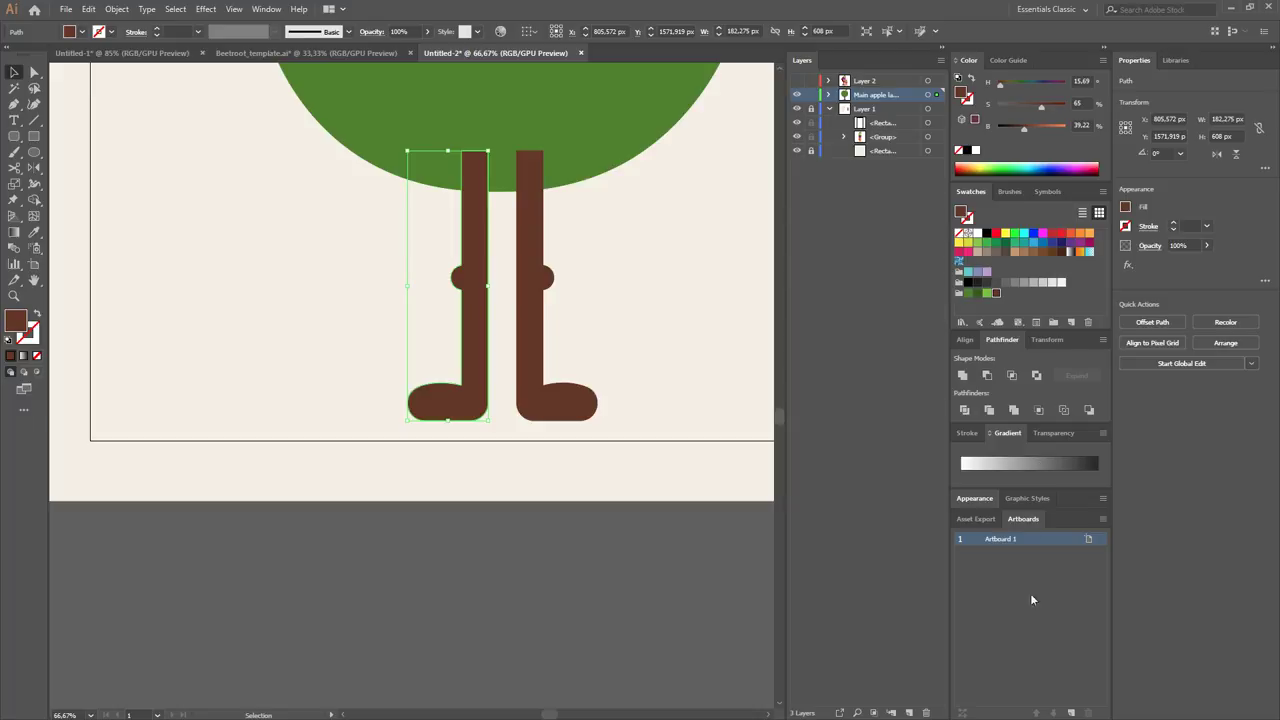
left_click(974, 498)
left_click(997, 563)
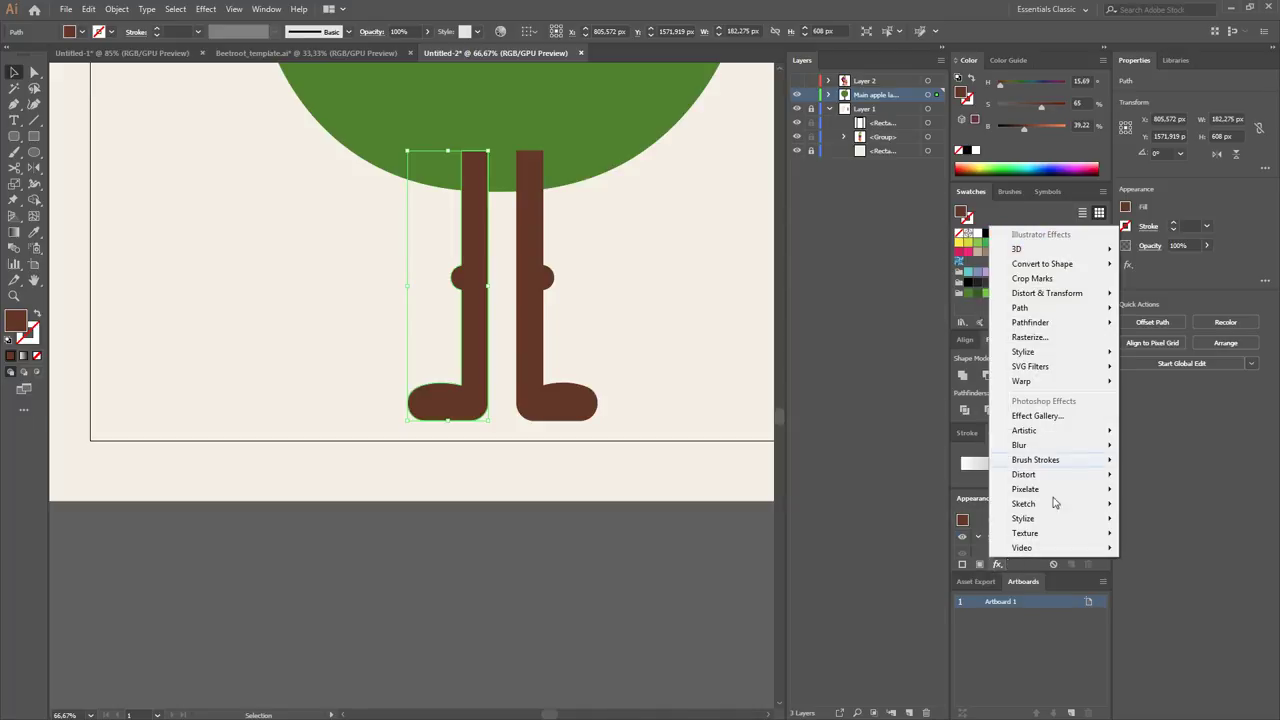
mouse_move(1040, 381)
left_click(1168, 377)
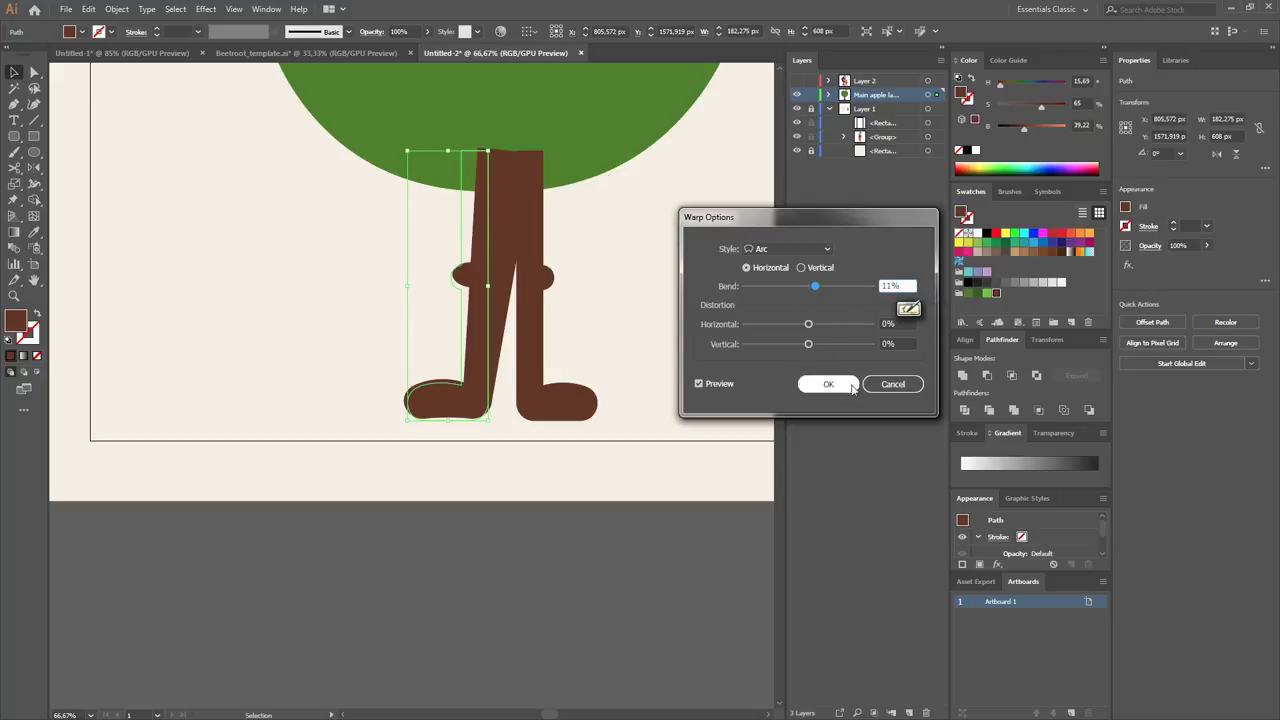
left_click(801, 267)
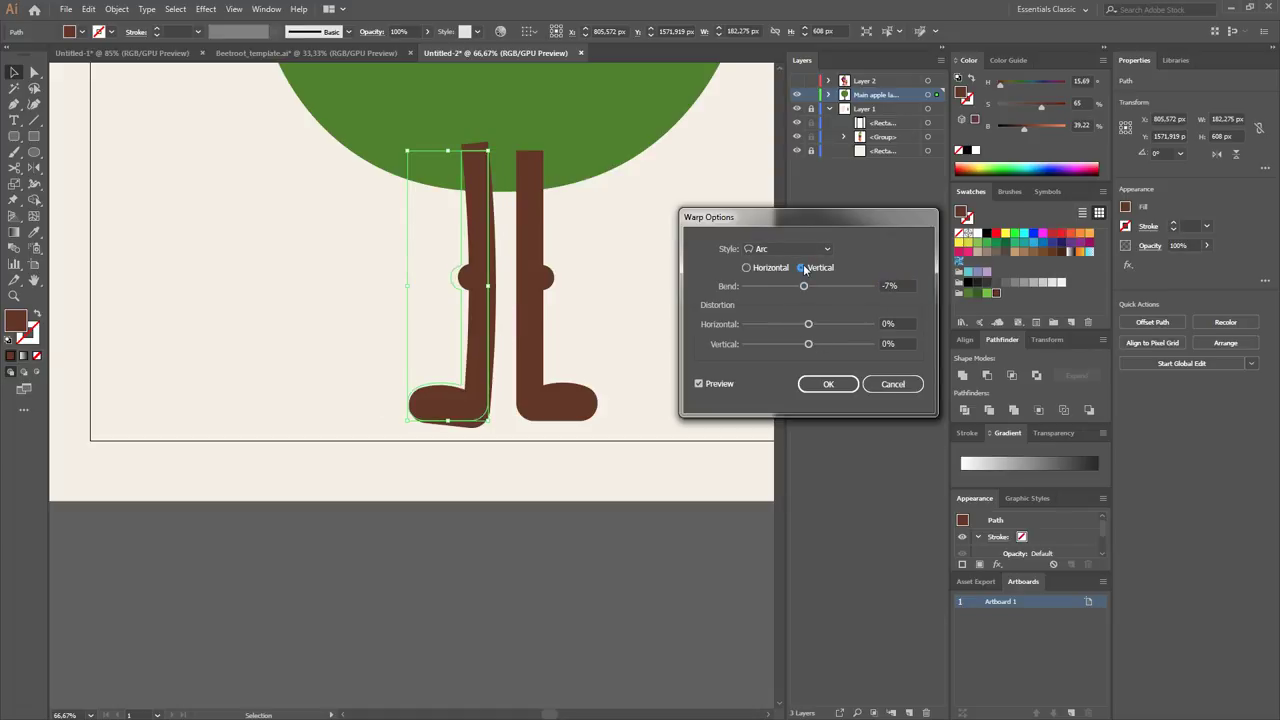
left_click_drag(803, 286, 817, 287)
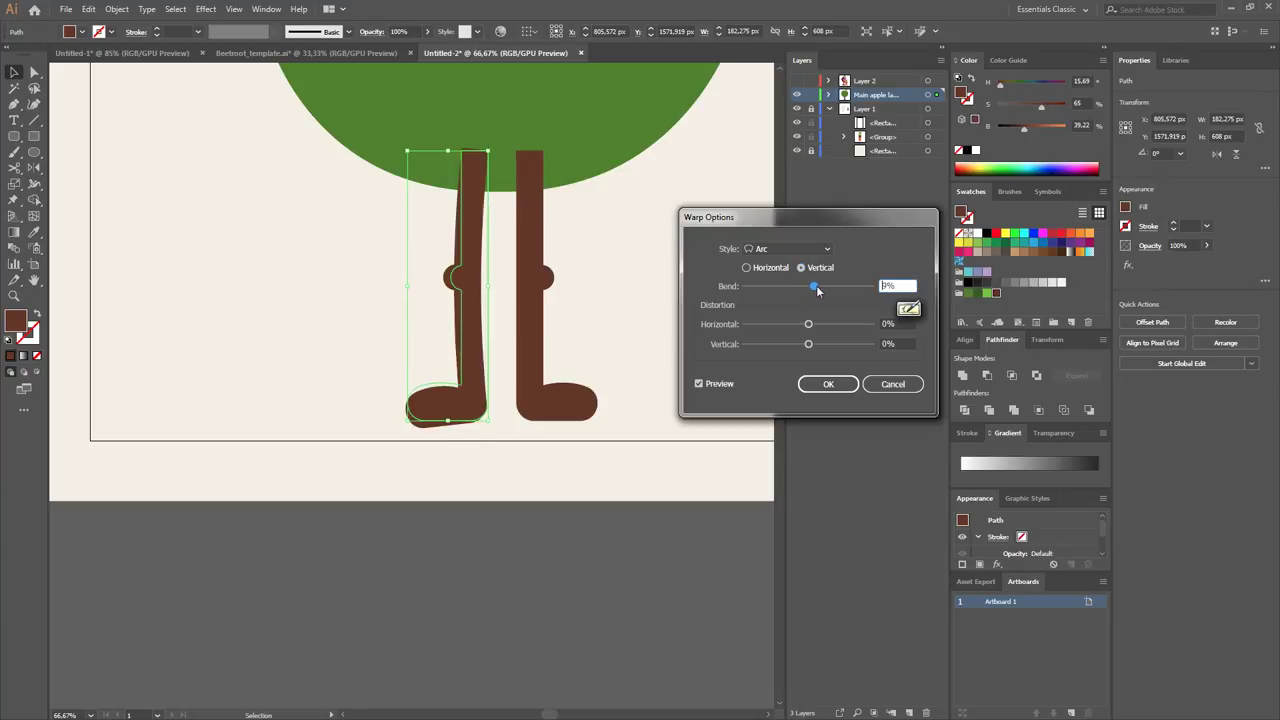
left_click(828, 386)
Inspect the warped leg and raise its Arc bend to 20%.
left_click(686, 401)
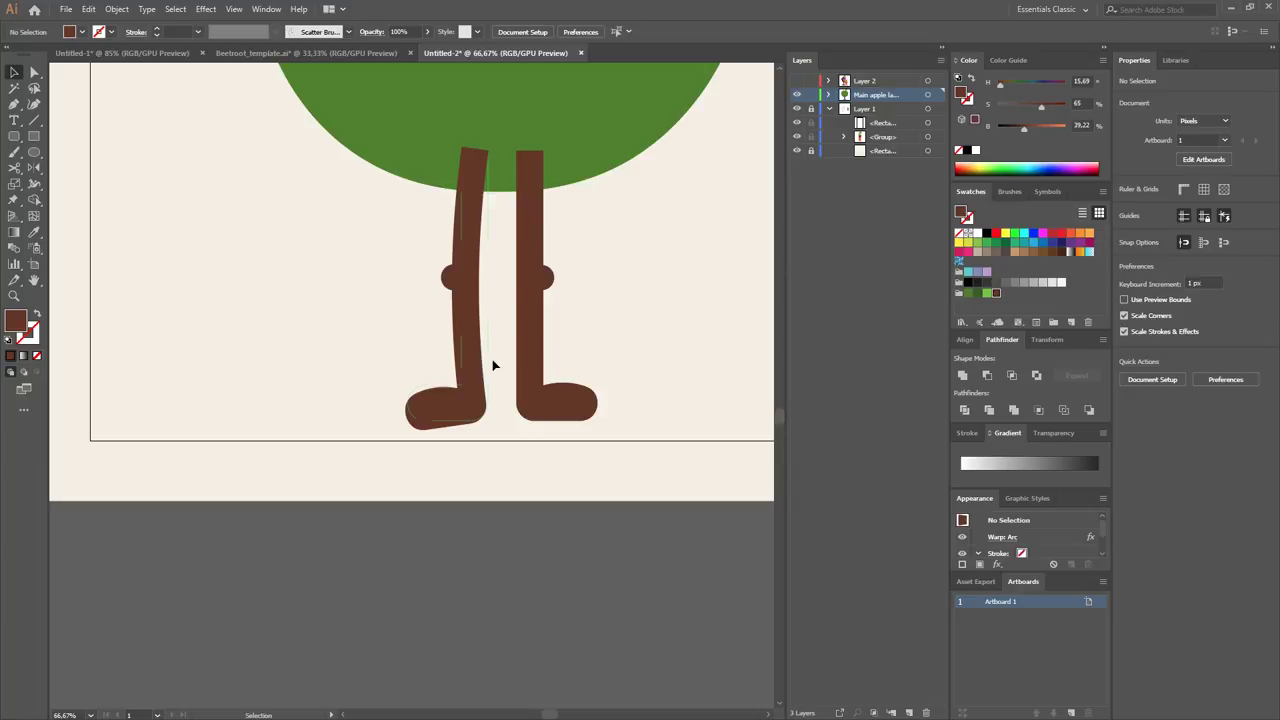
left_click(492, 365)
left_click(634, 402)
left_click(460, 360)
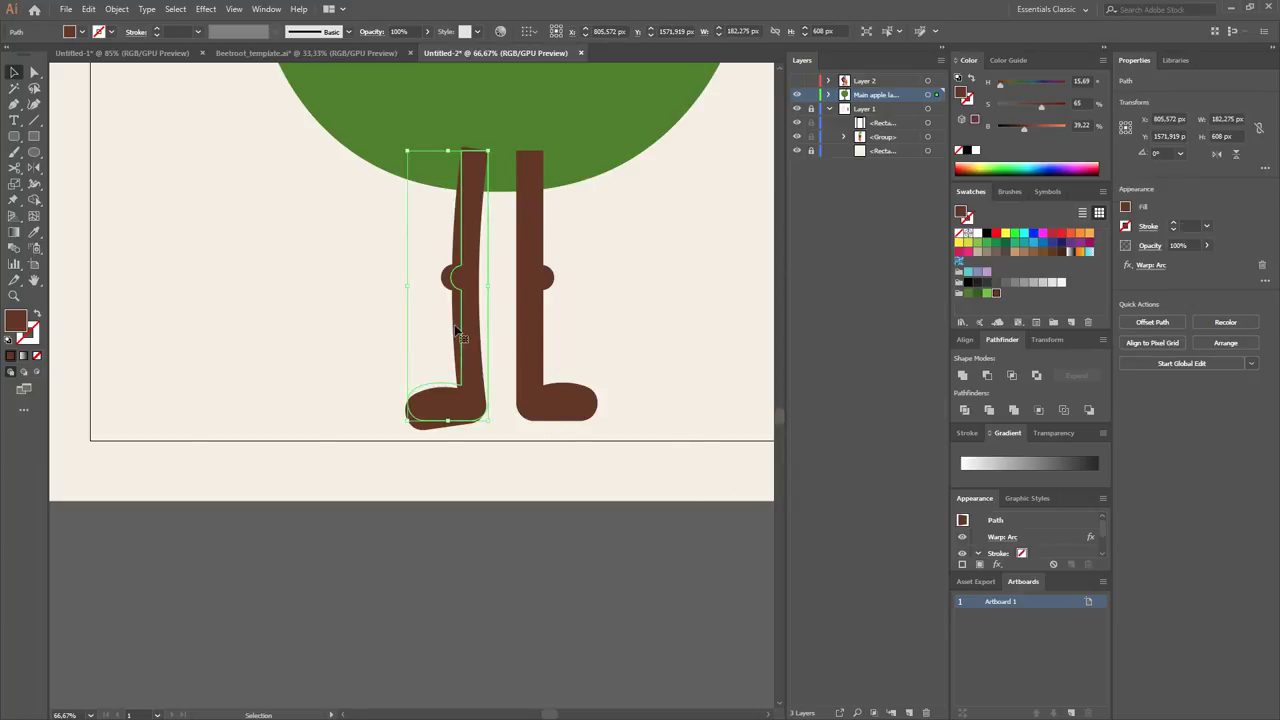
left_click(1002, 537)
key("Up")
key("Up")
key("Up")
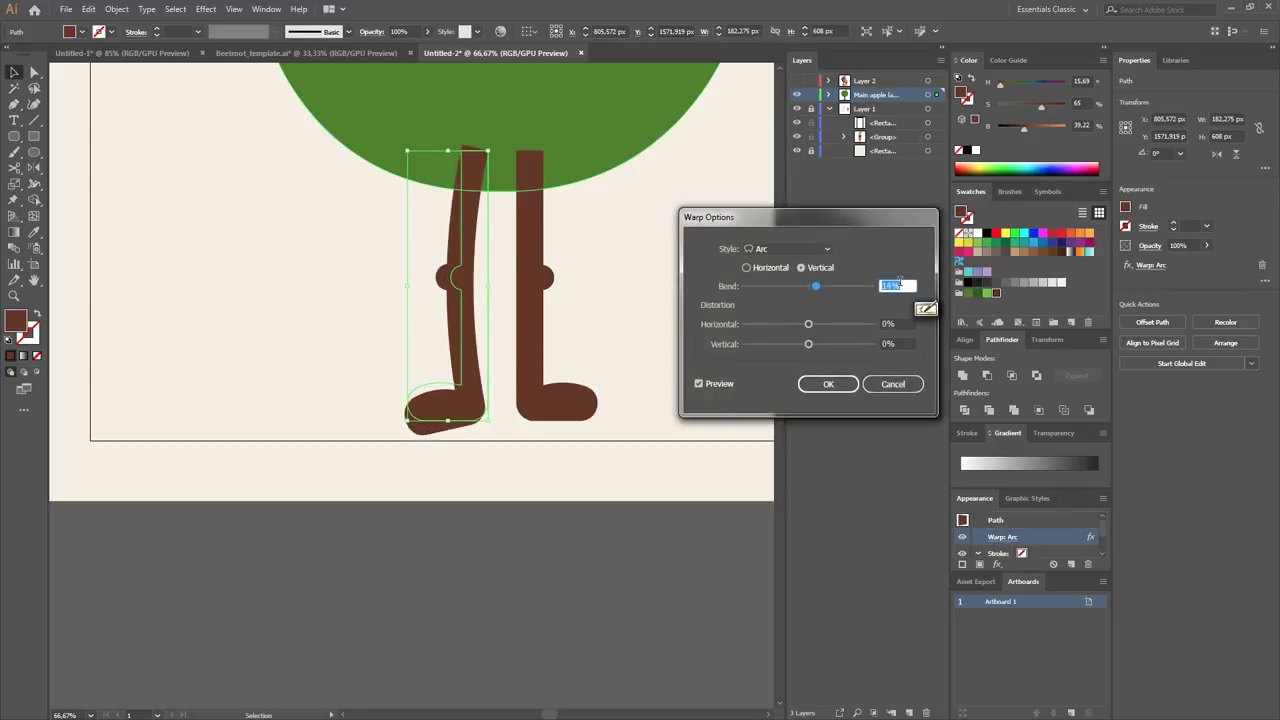
key("Up")
key("Up")
key("Up")
key("Up")
key("Up")
key("Up")
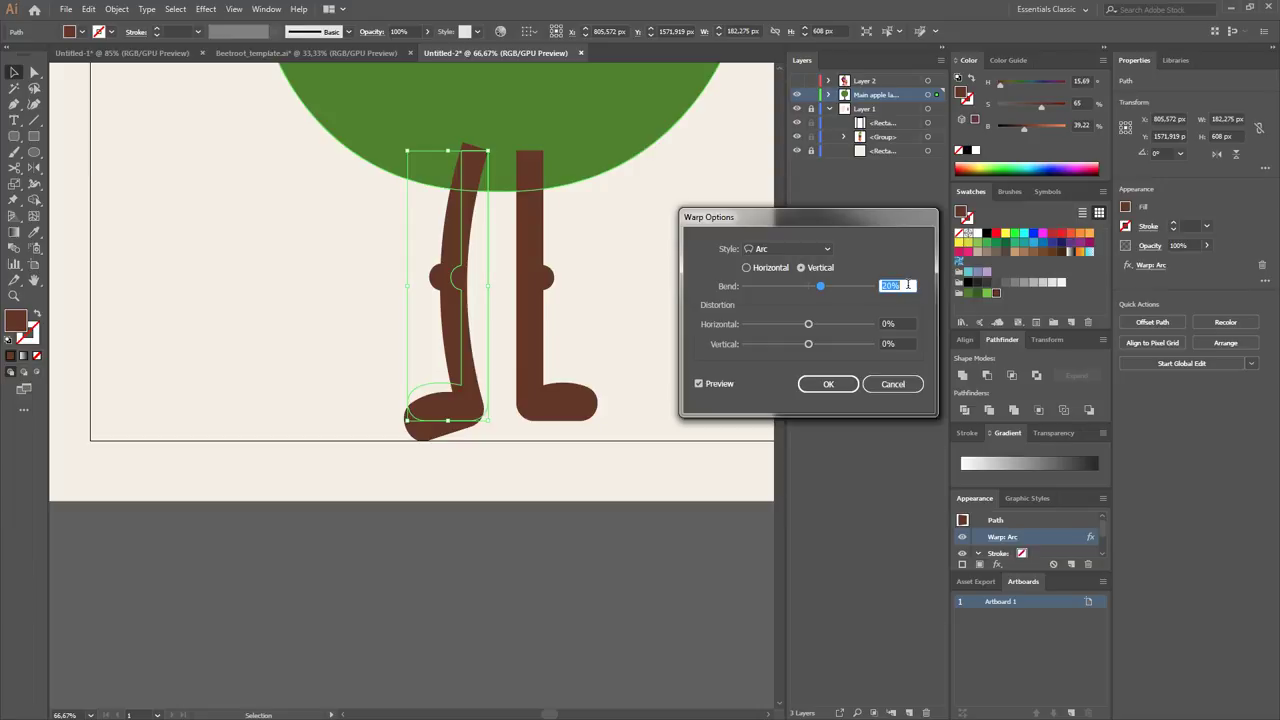
left_click(829, 384)
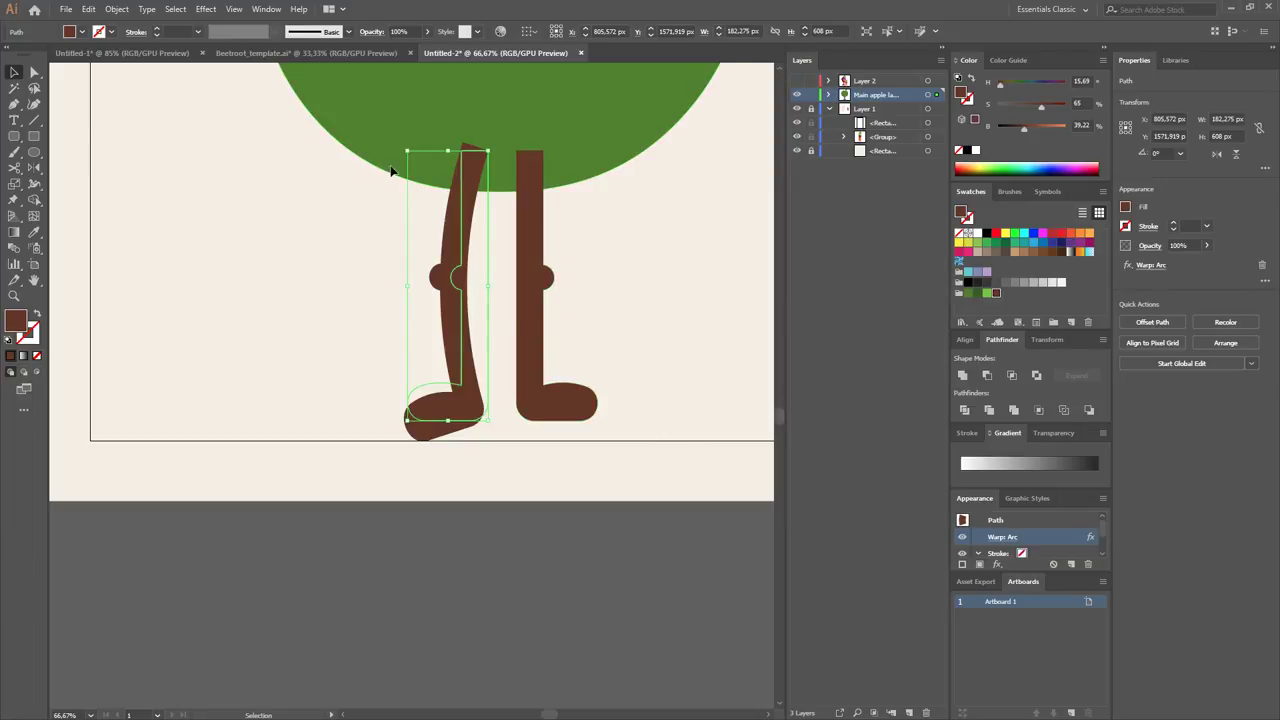
Expand the left leg's appearance so the arc bend becomes a plain path.
left_click(90, 9)
left_click(121, 11)
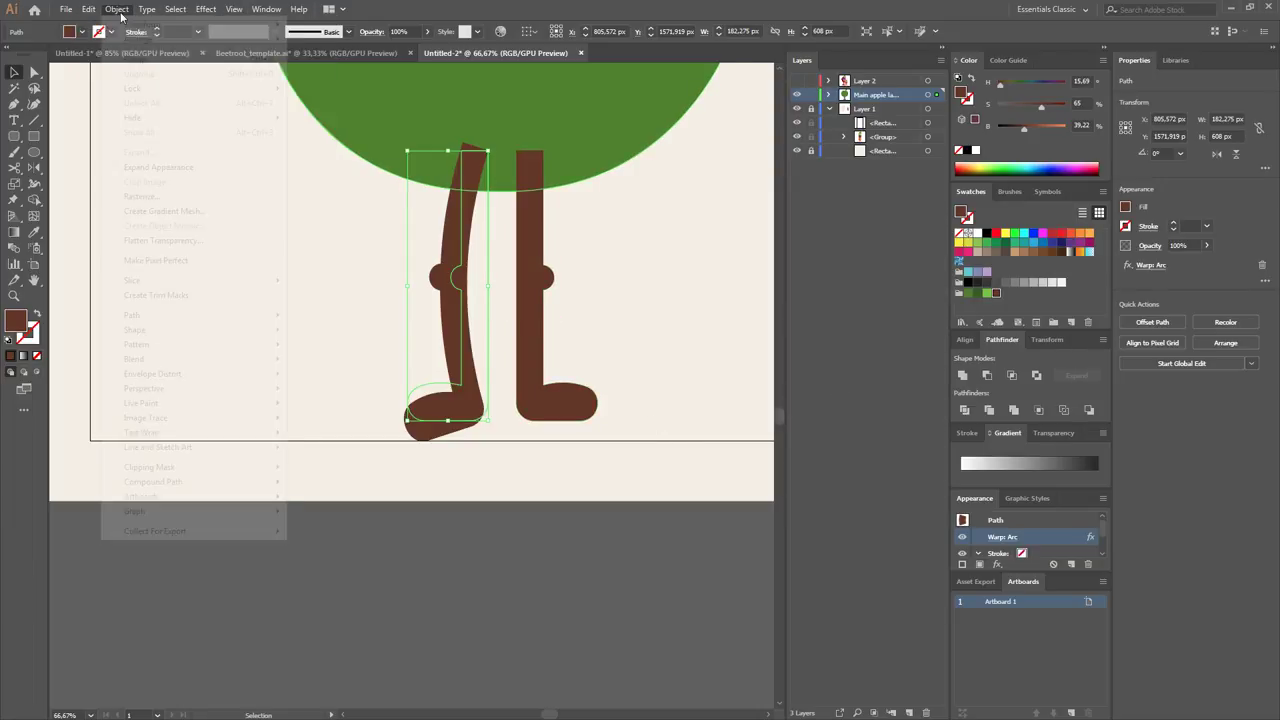
left_click(157, 167)
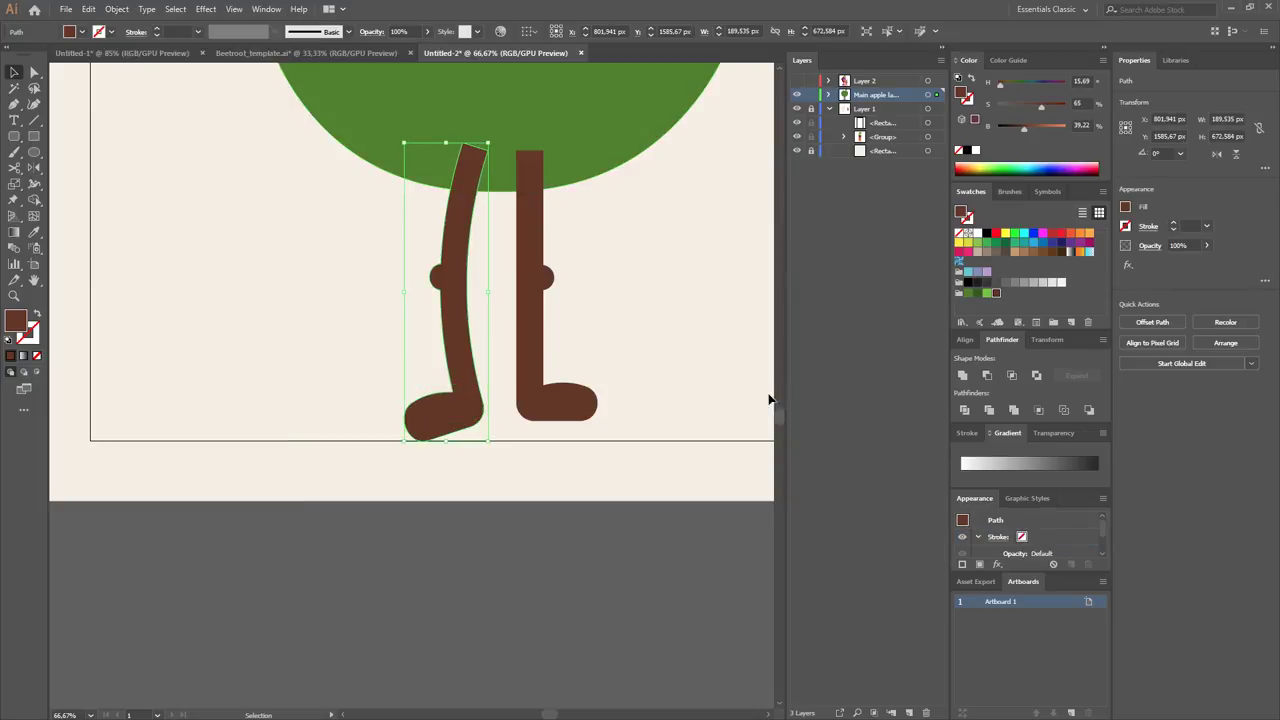
left_click(535, 464)
scroll(454, 410, "up", 1)
Rotate the left foot's anchor points about 13 degrees.
key("q")
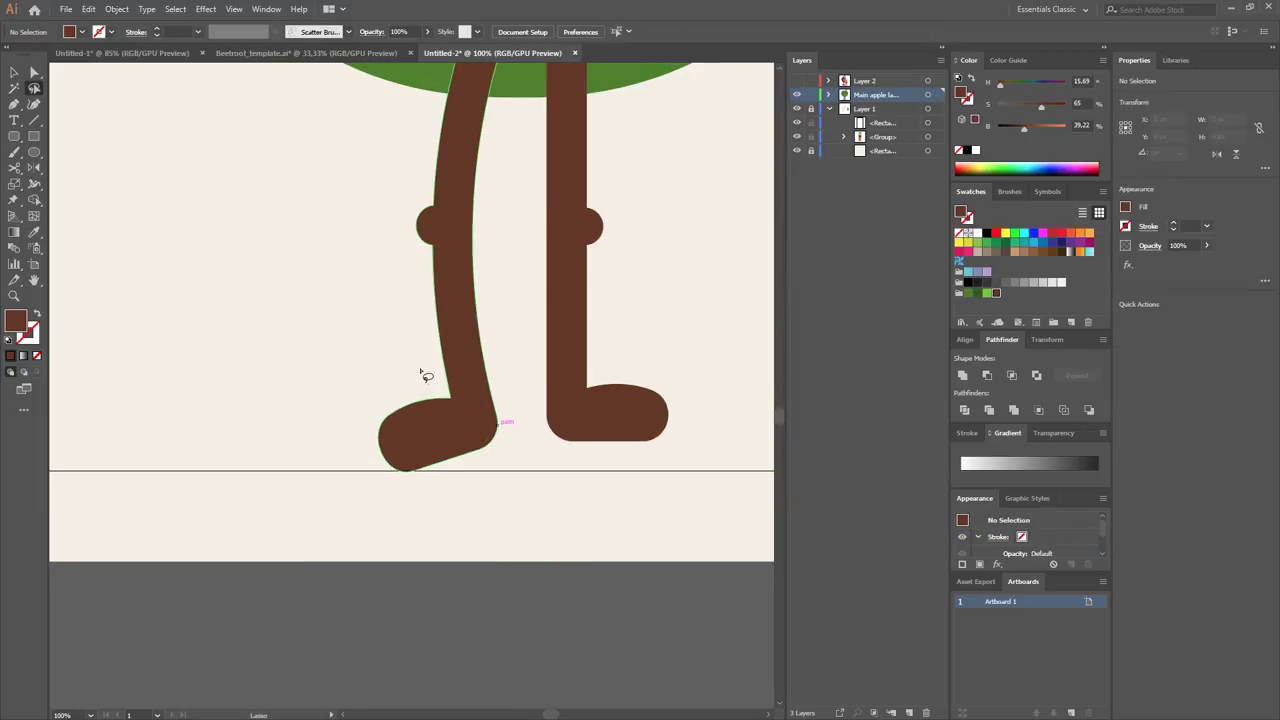
left_click_drag(531, 431, 363, 393)
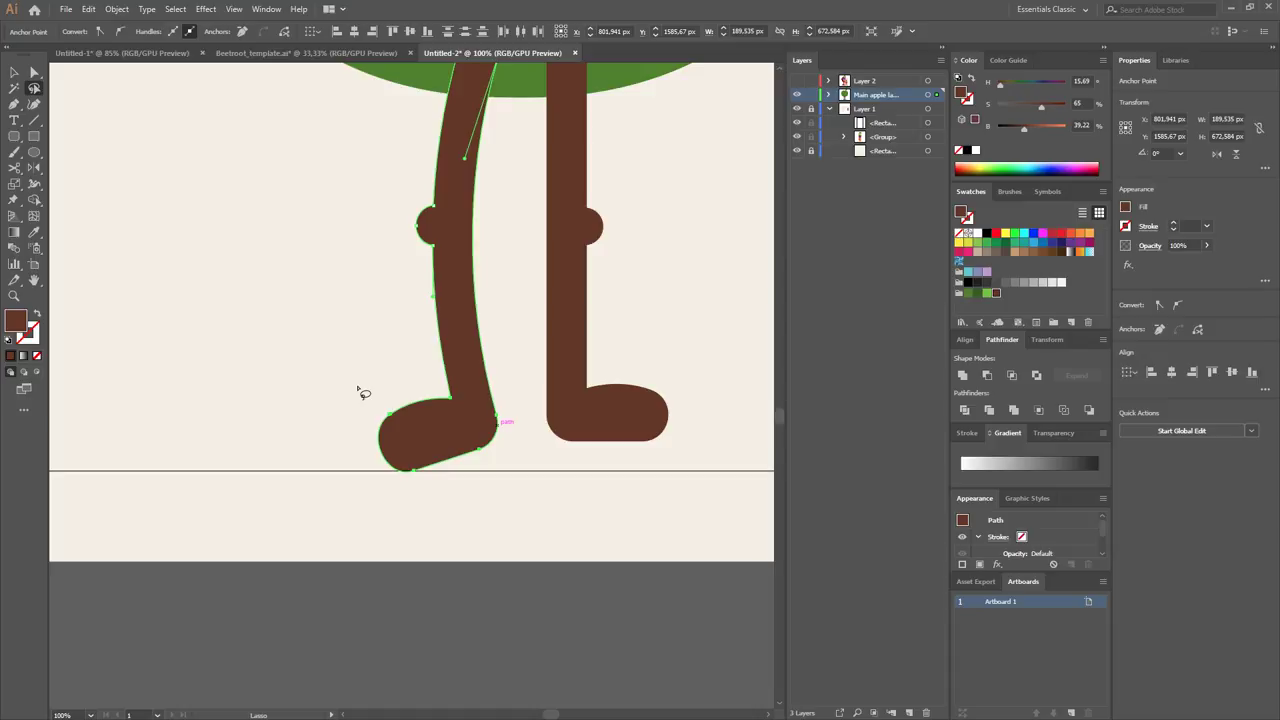
key("r")
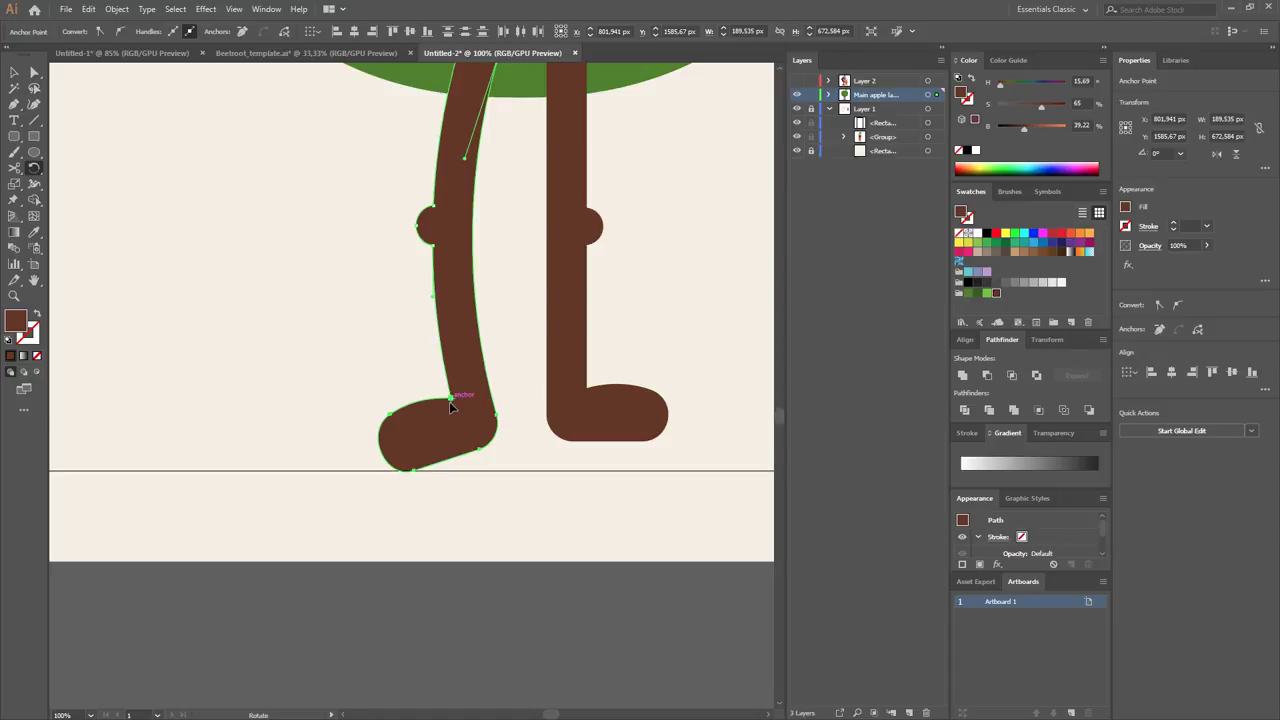
left_click_drag(451, 405, 389, 441)
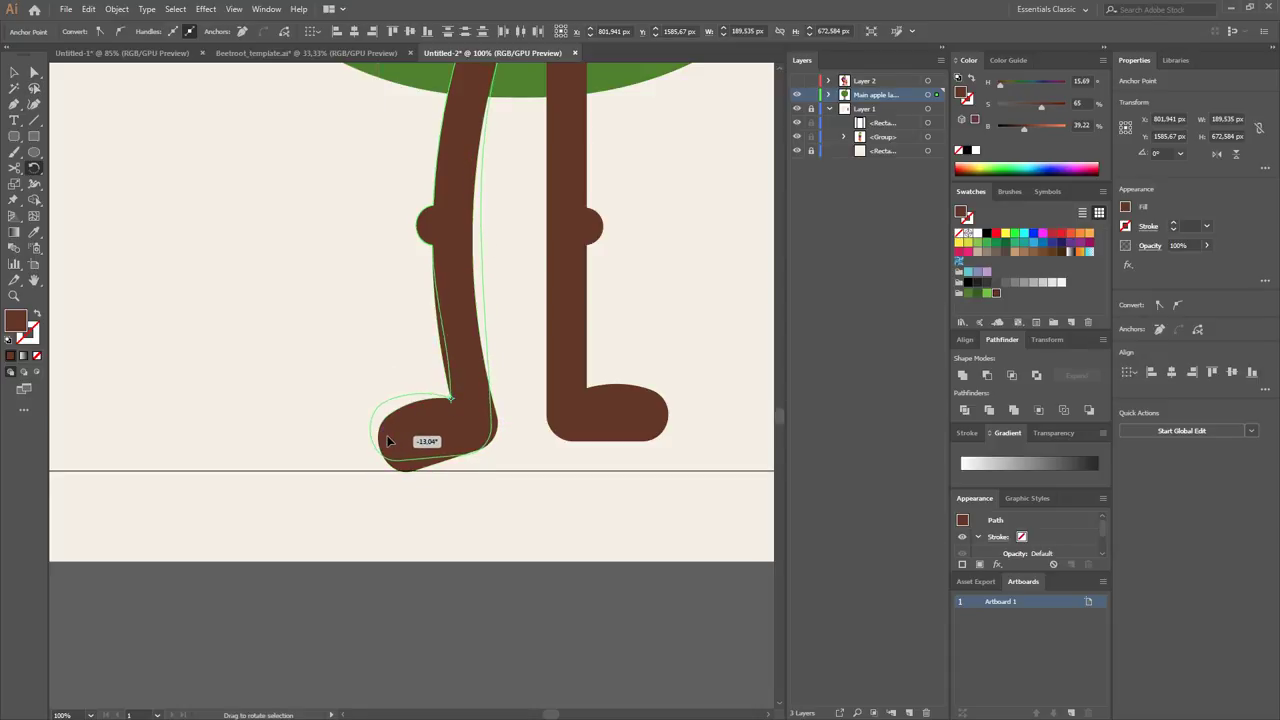
Tilt the whole left leg about 13° counter-clockwise.
key("v")
key("ctrl+shift+a")
left_click_drag(464, 332, 481, 443)
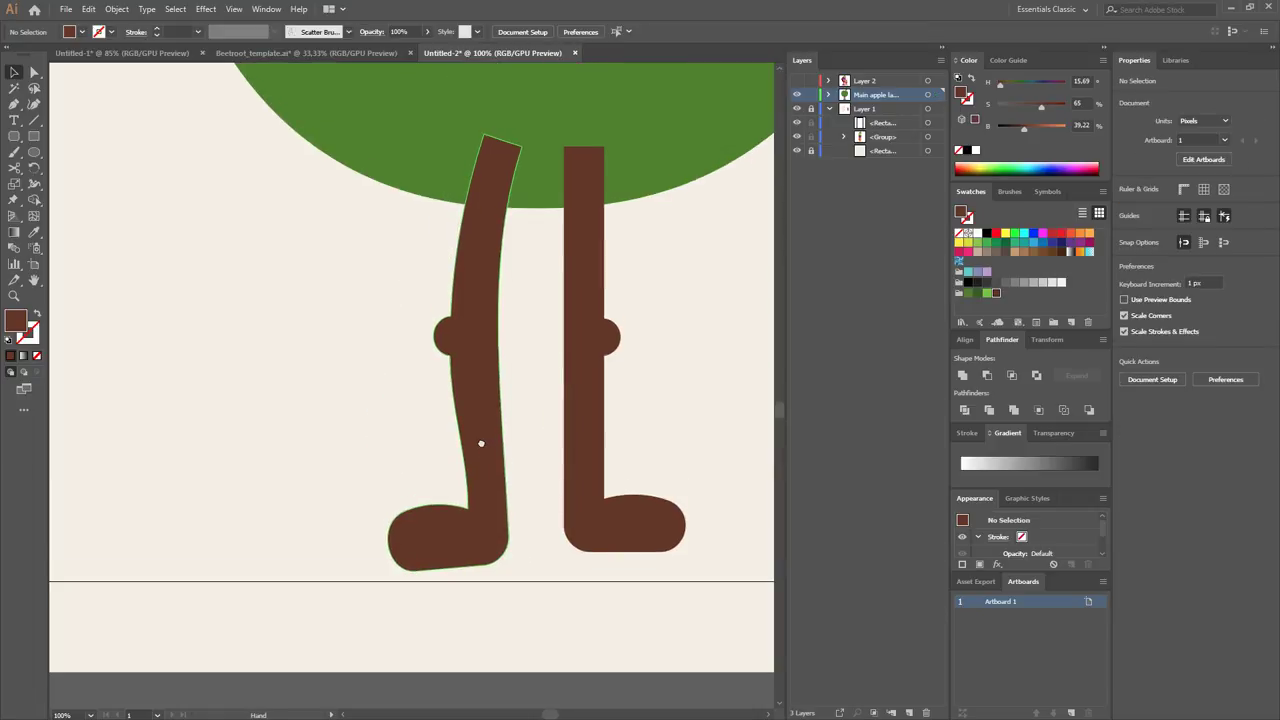
left_click(475, 487)
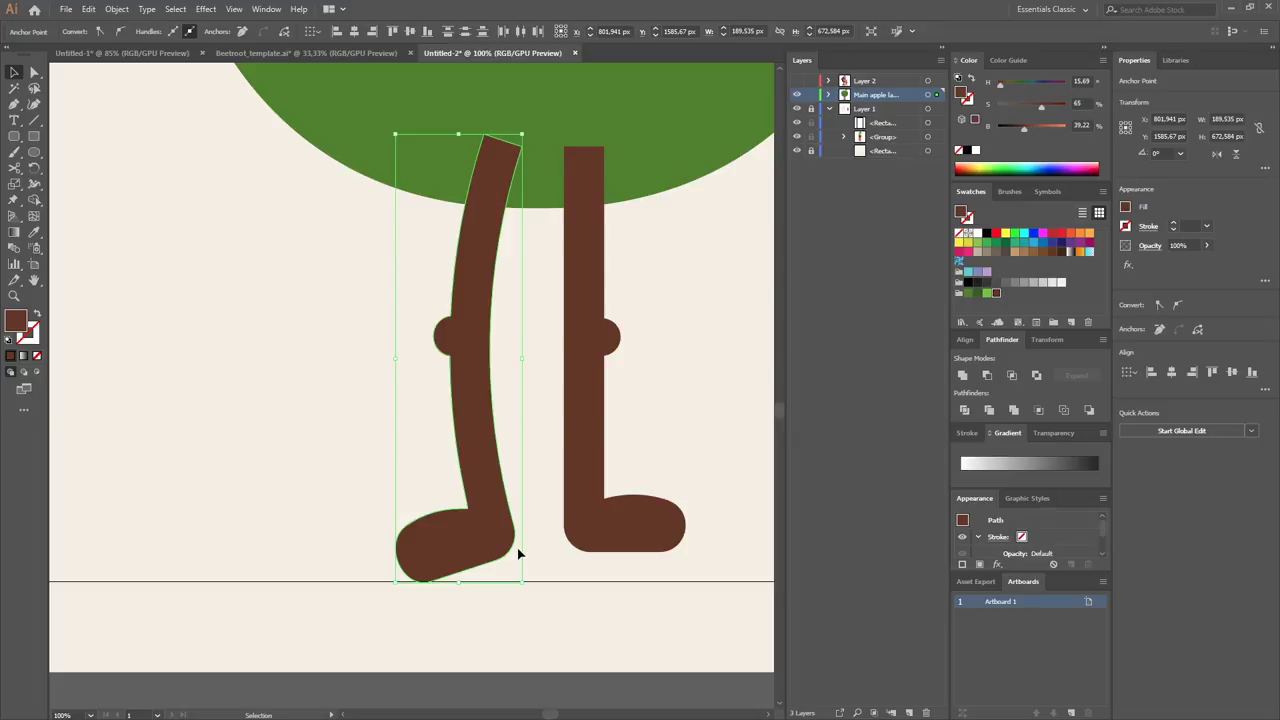
left_click_drag(519, 553, 493, 459)
Bow the leg's left edge outward, straighten its right edge and make the left-edge anchor a corner.
key("a")
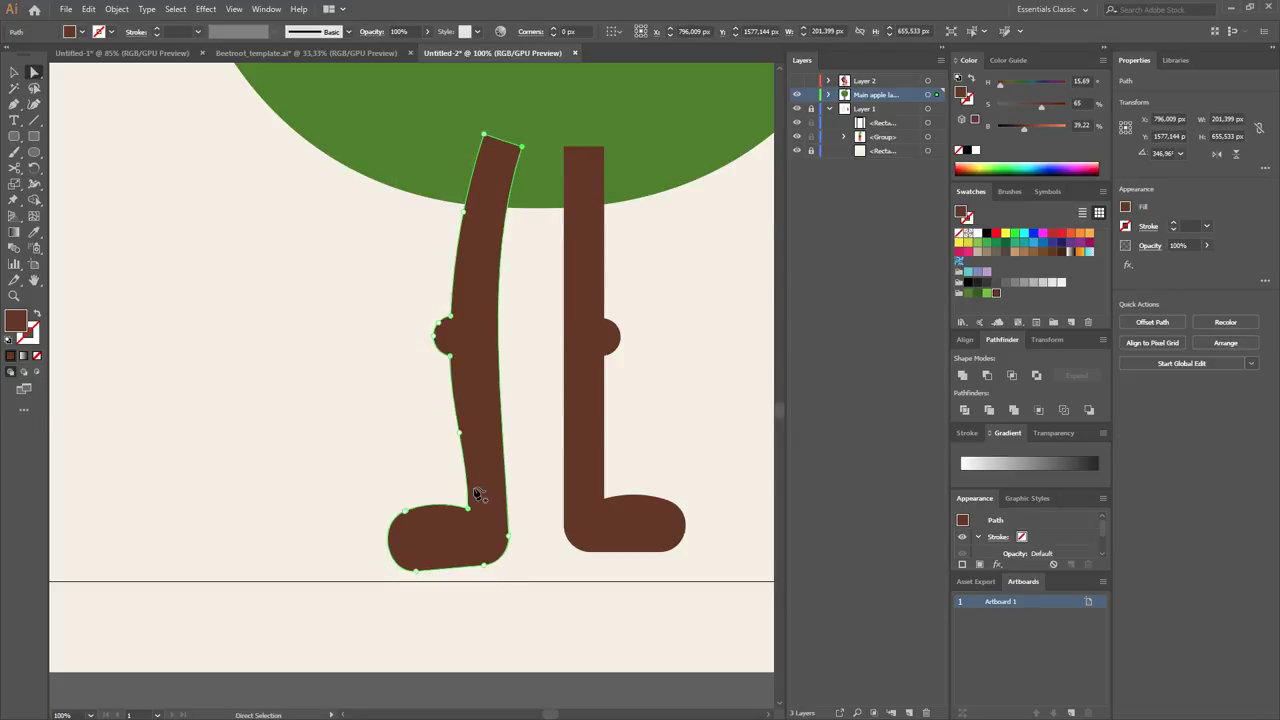
key("shift+grave")
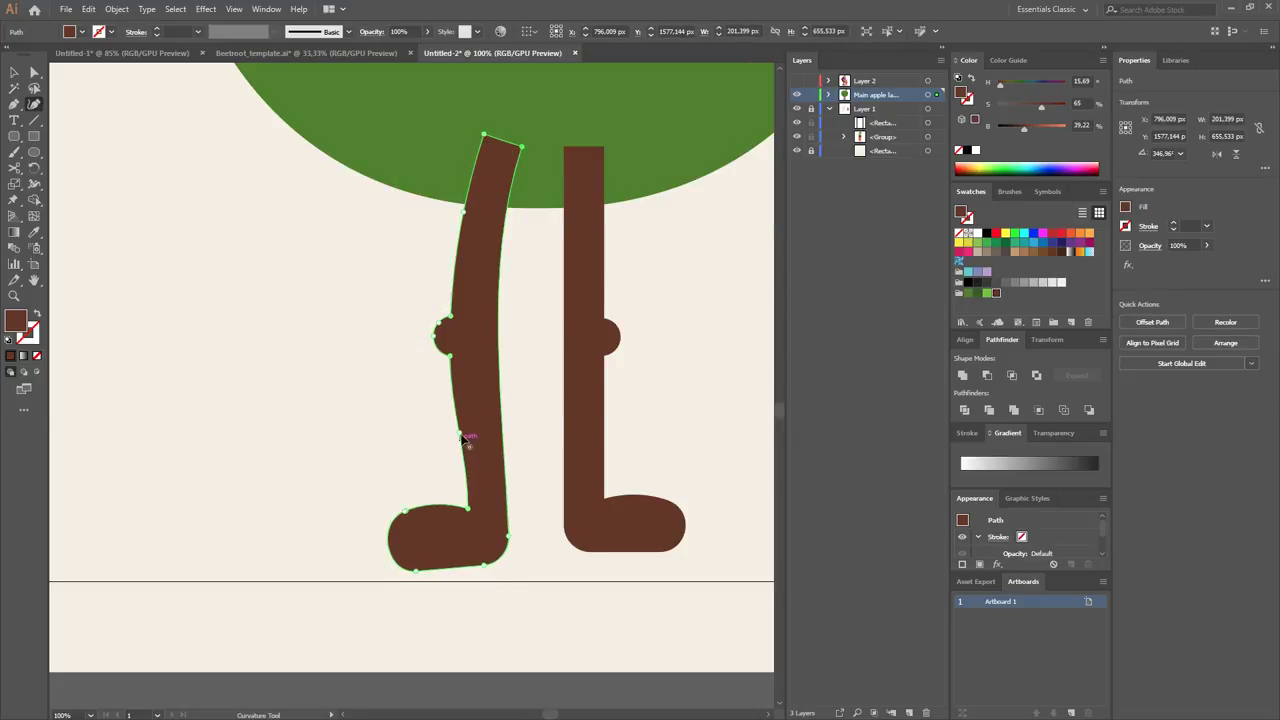
left_click_drag(461, 437, 451, 436)
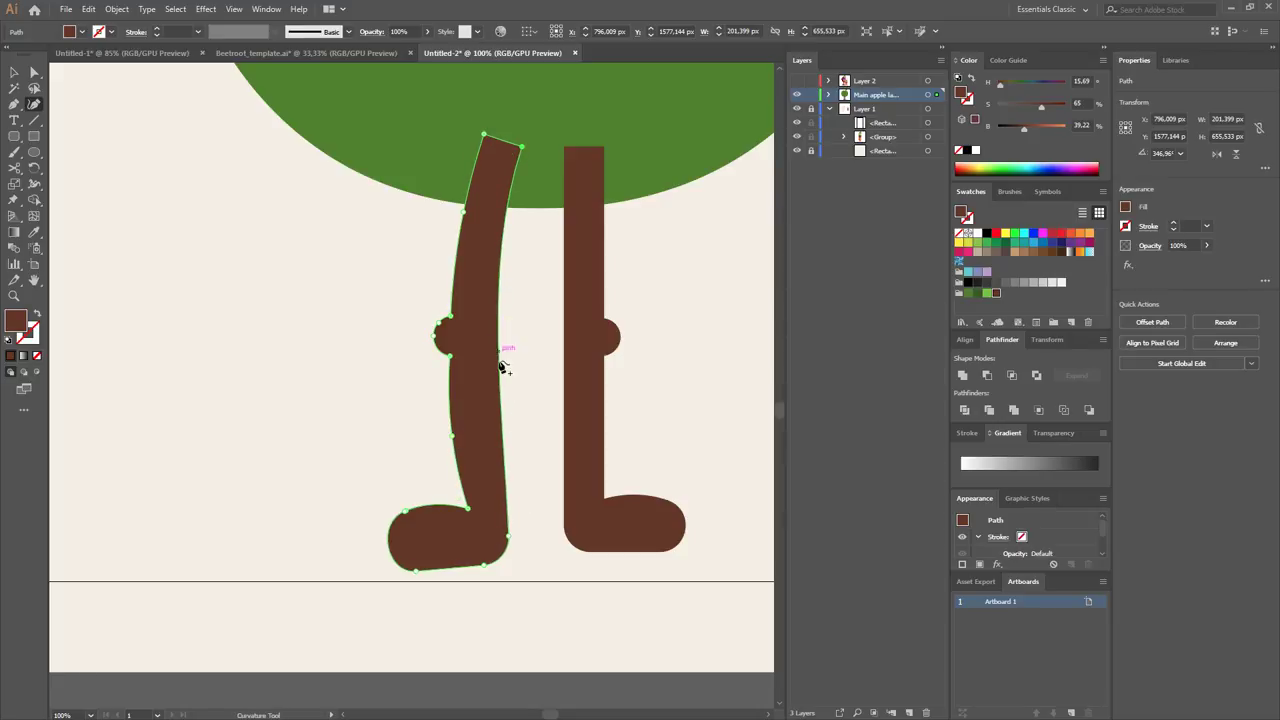
key("shift+c")
left_click_drag(500, 352, 486, 350)
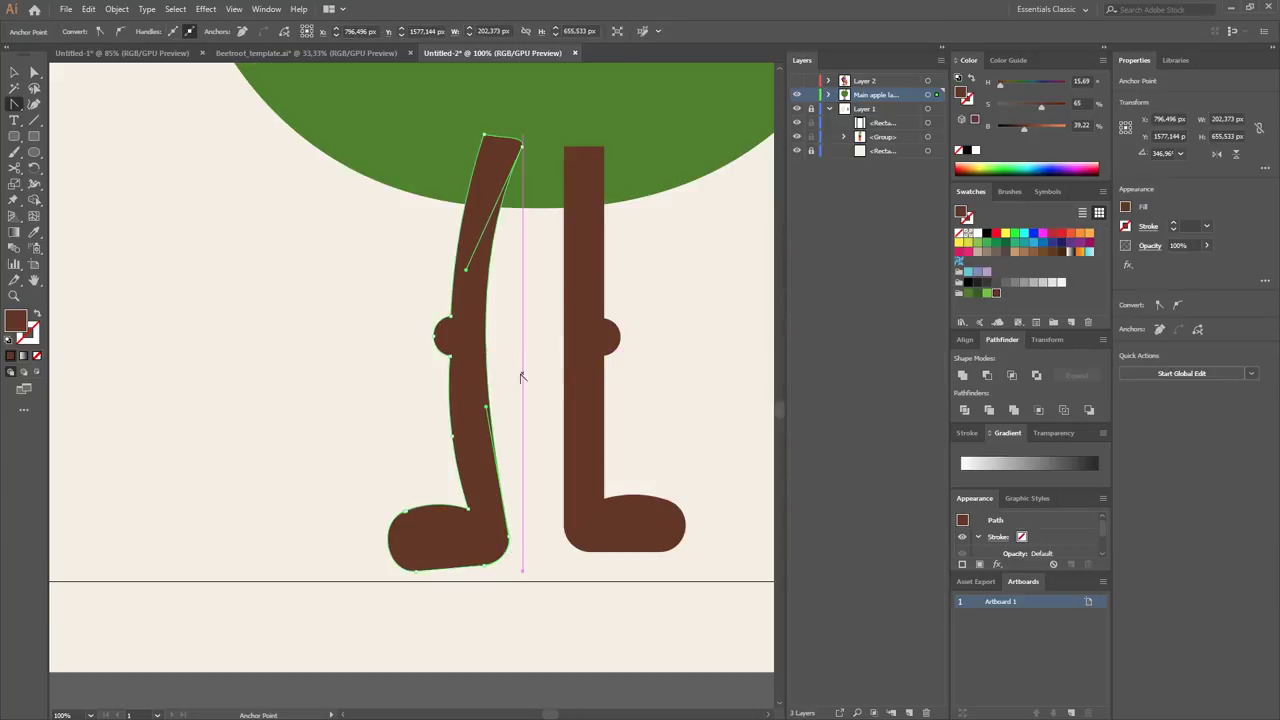
left_click(454, 435)
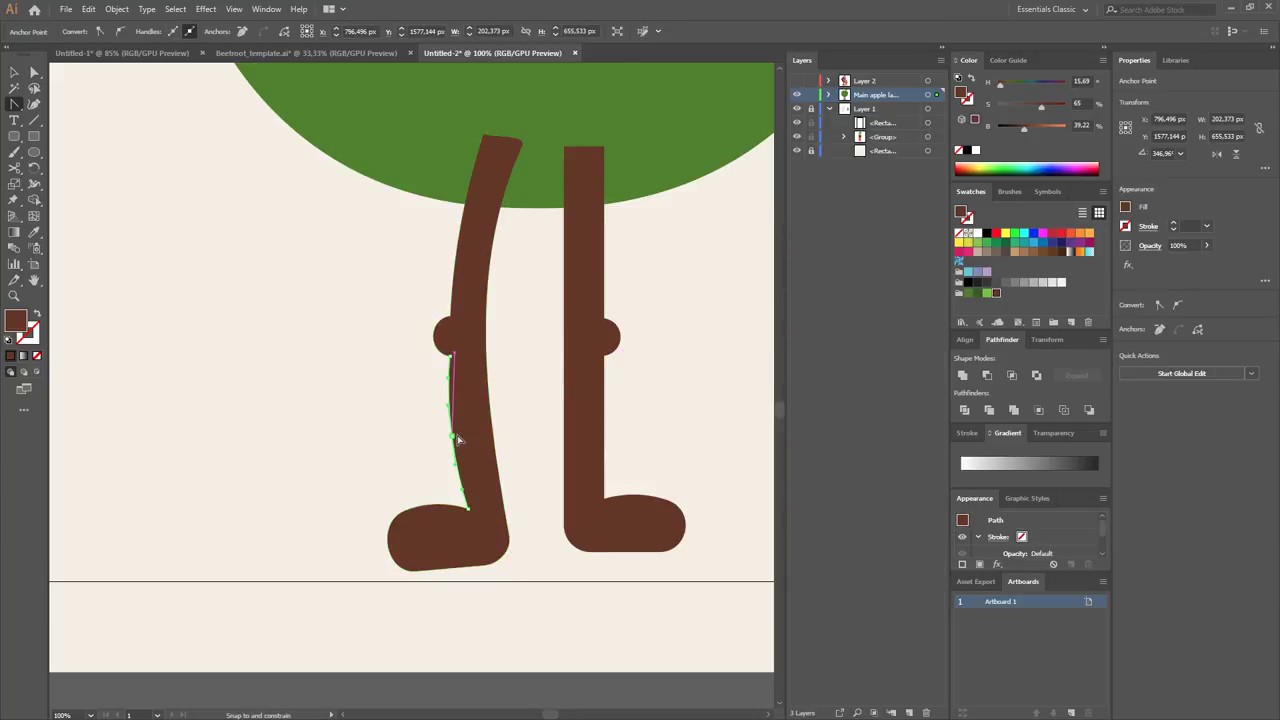
key("v")
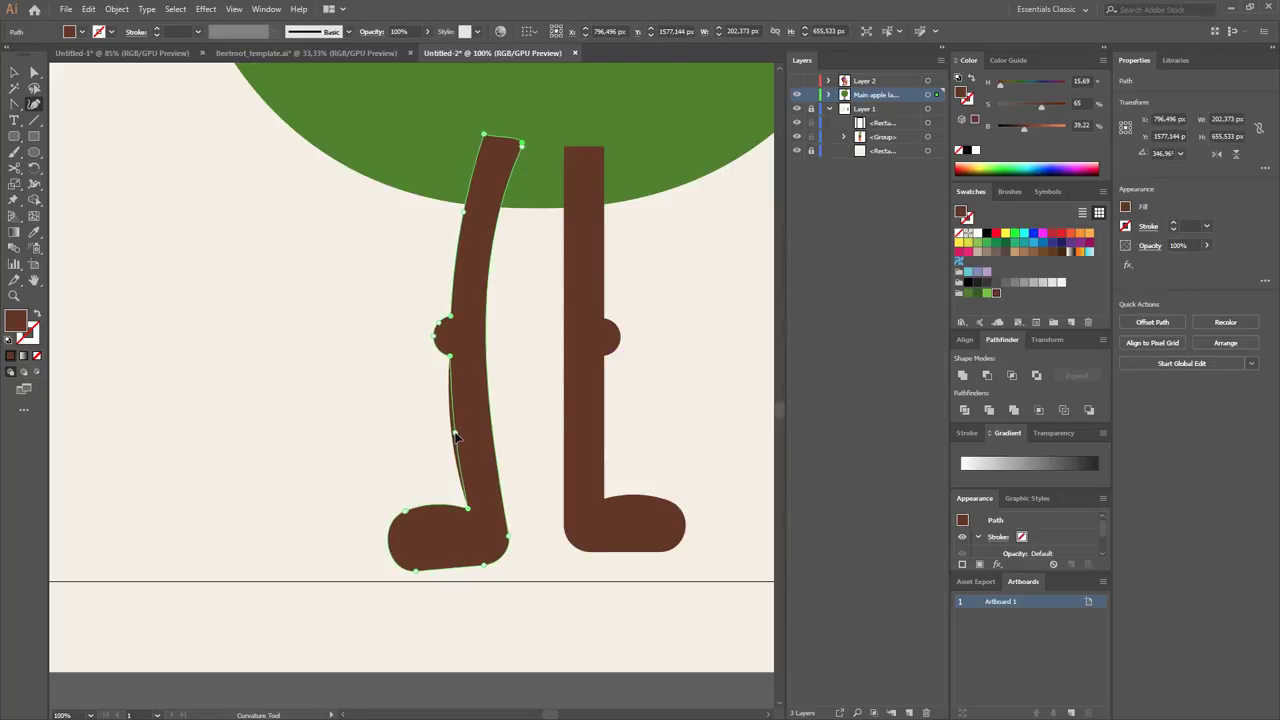
left_click(533, 400)
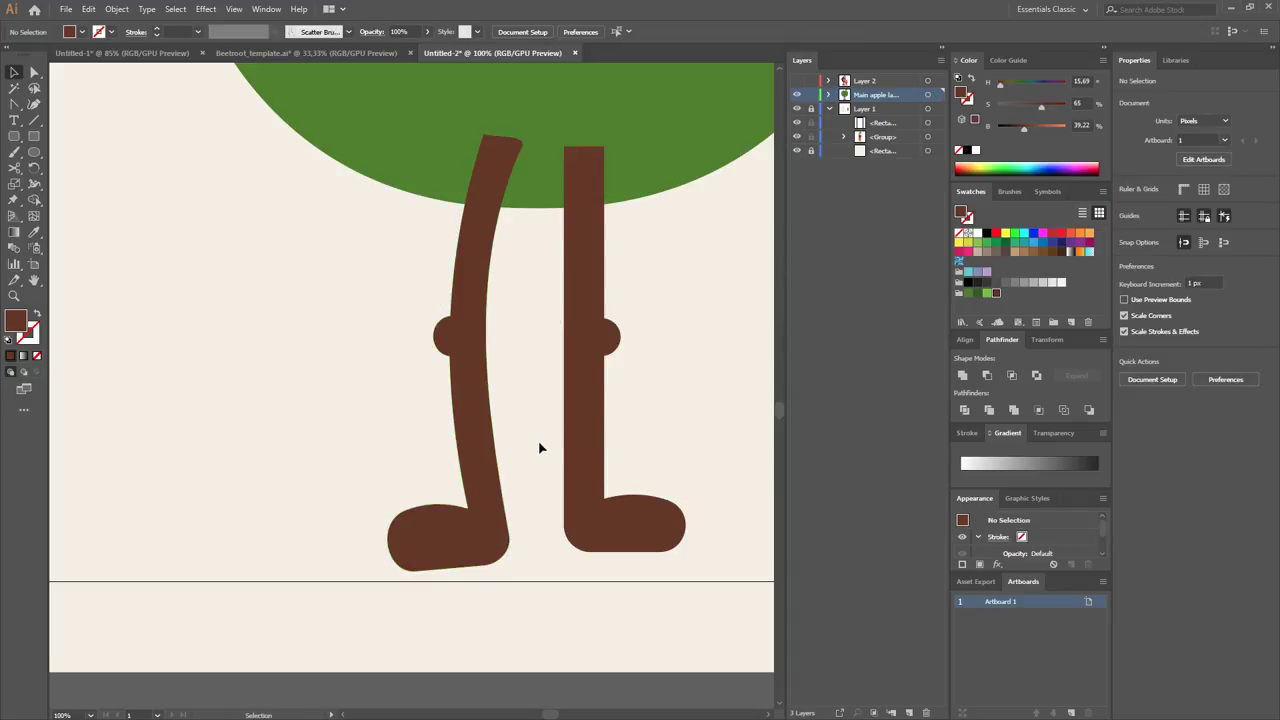
key("ctrl+minus")
Draw a horizontal line across the bottom of the left foot.
left_click(510, 490)
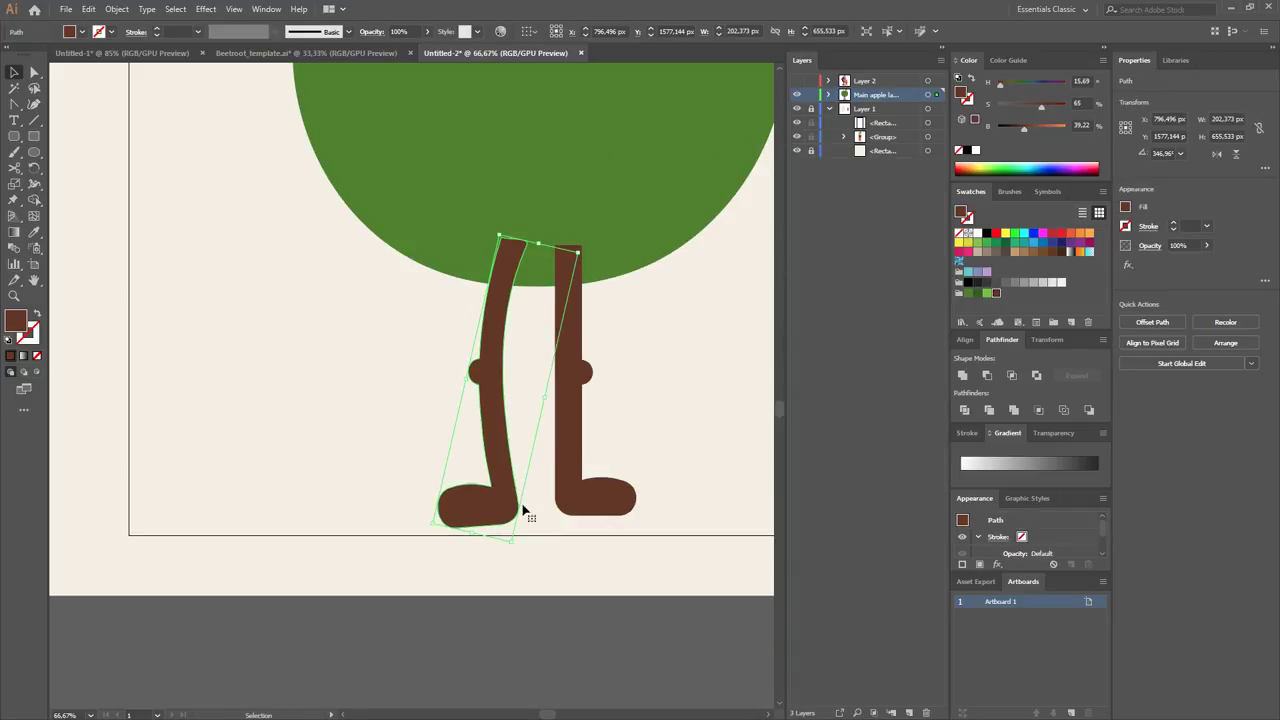
left_click(537, 531)
scroll(521, 533, "up", 2)
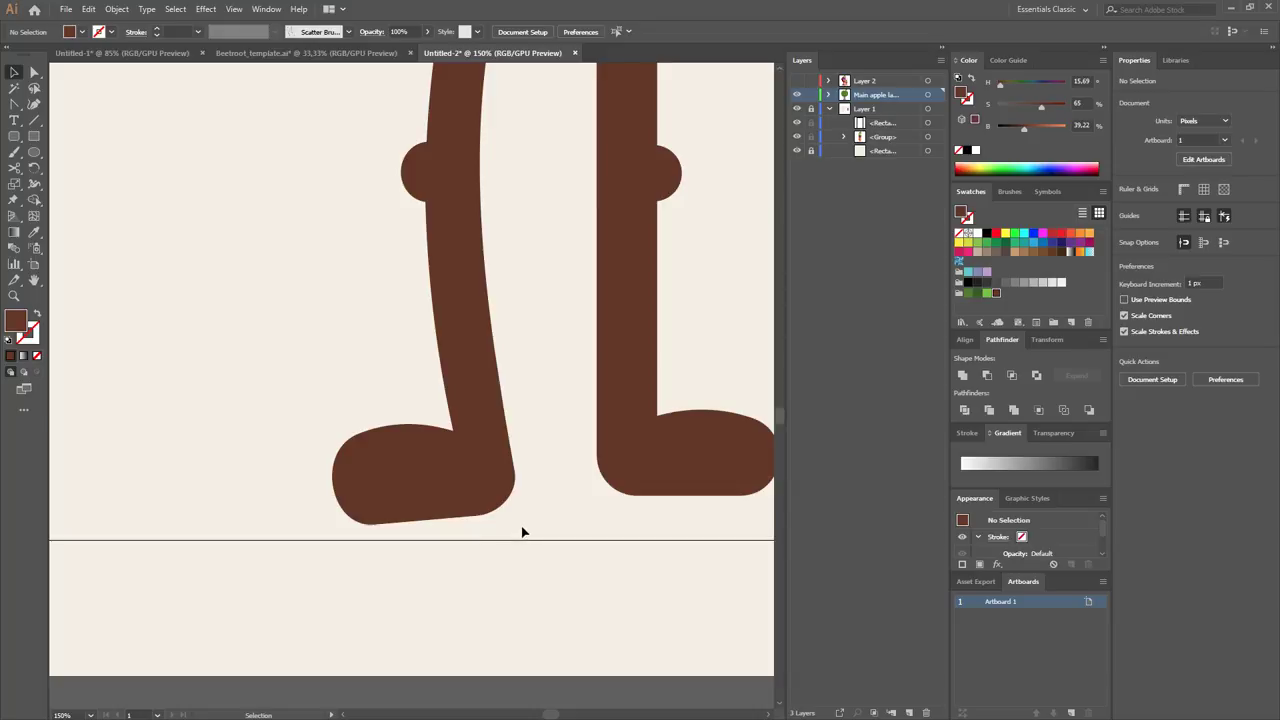
key("backslash")
left_click_drag(480, 515, 284, 514)
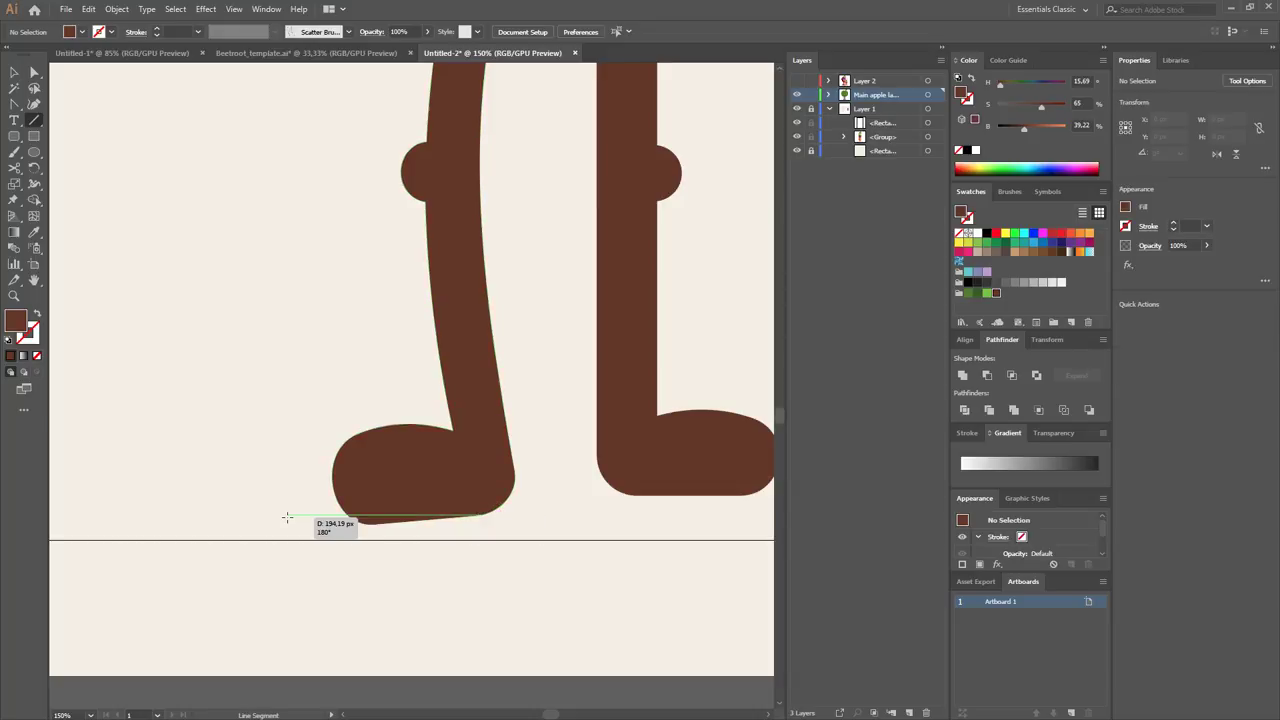
key("v")
mouse_move(557, 537)
left_mouse_down()
mouse_move(277, 523)
mouse_move(337, 517)
left_mouse_up()
key("ctrl+z")
Remove the part of the foot below the line with Shape Builder.
mouse_move(589, 513)
left_mouse_down()
mouse_move(269, 471)
mouse_move(260, 441)
left_mouse_up()
key("shift+m")
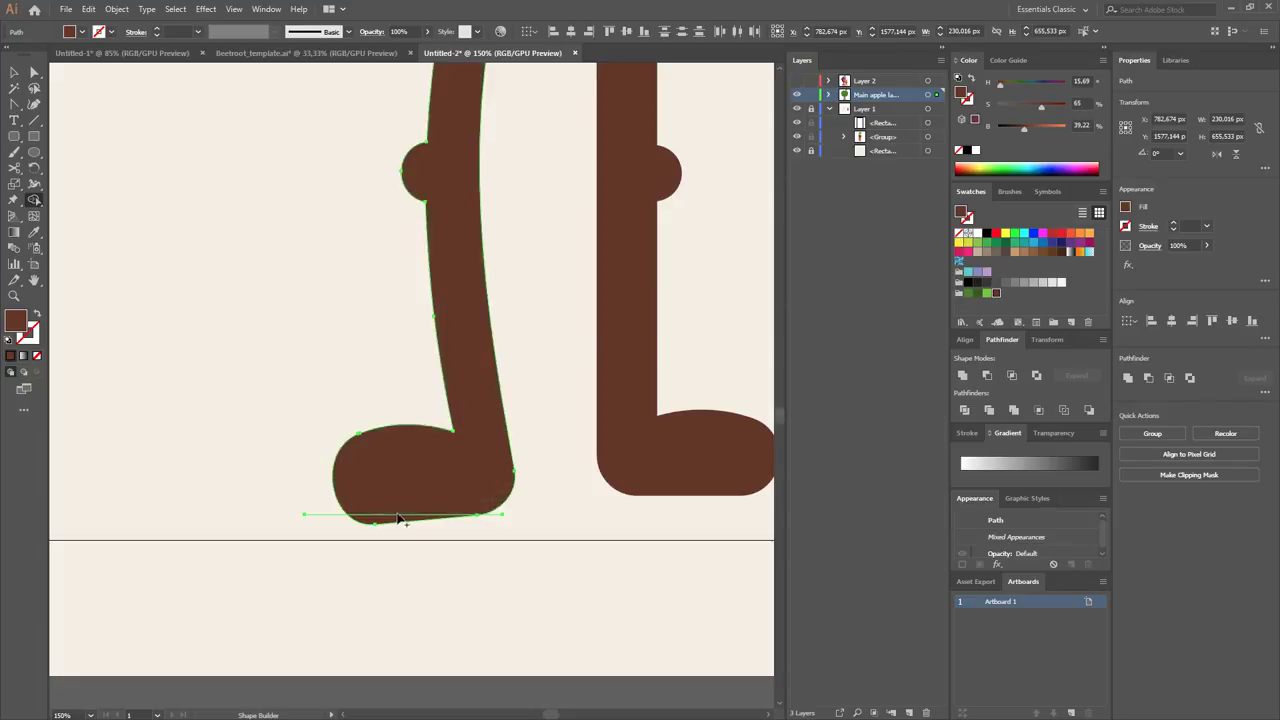
left_click(386, 522)
key("v")
left_click(280, 463)
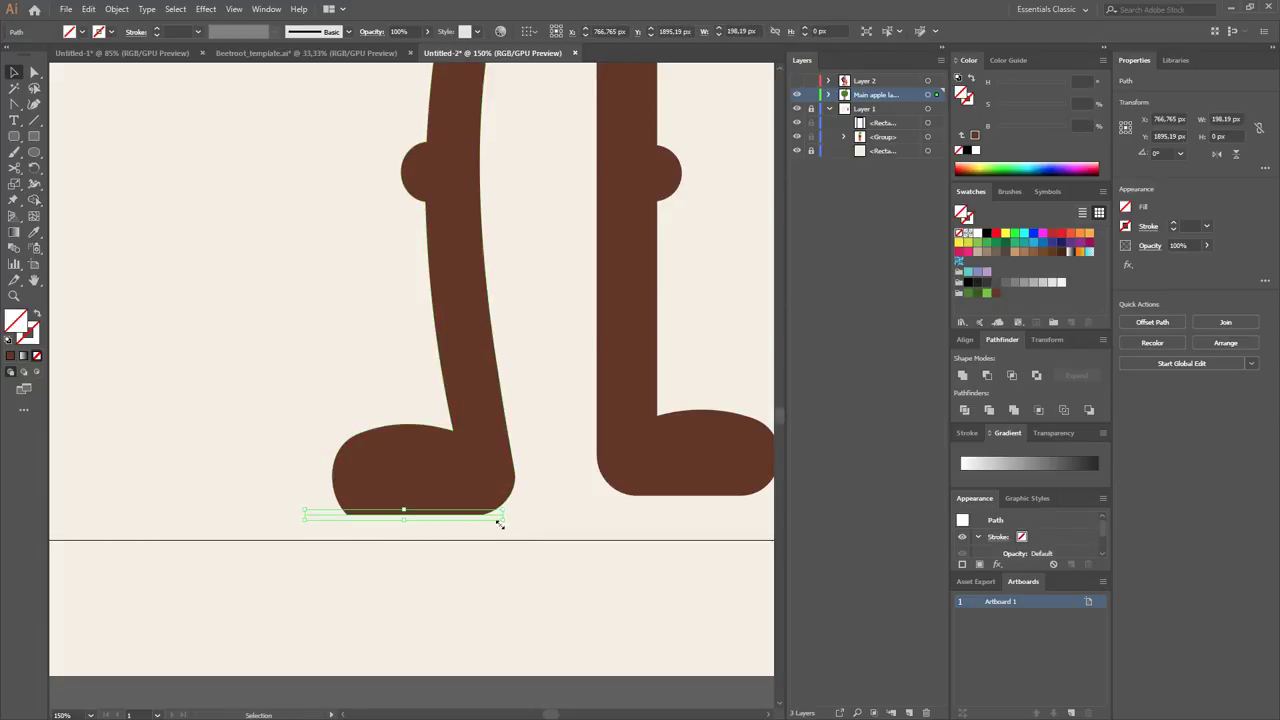
left_click(400, 509)
Zoom in on the left foot and check an anchor on its underside.
key("z")
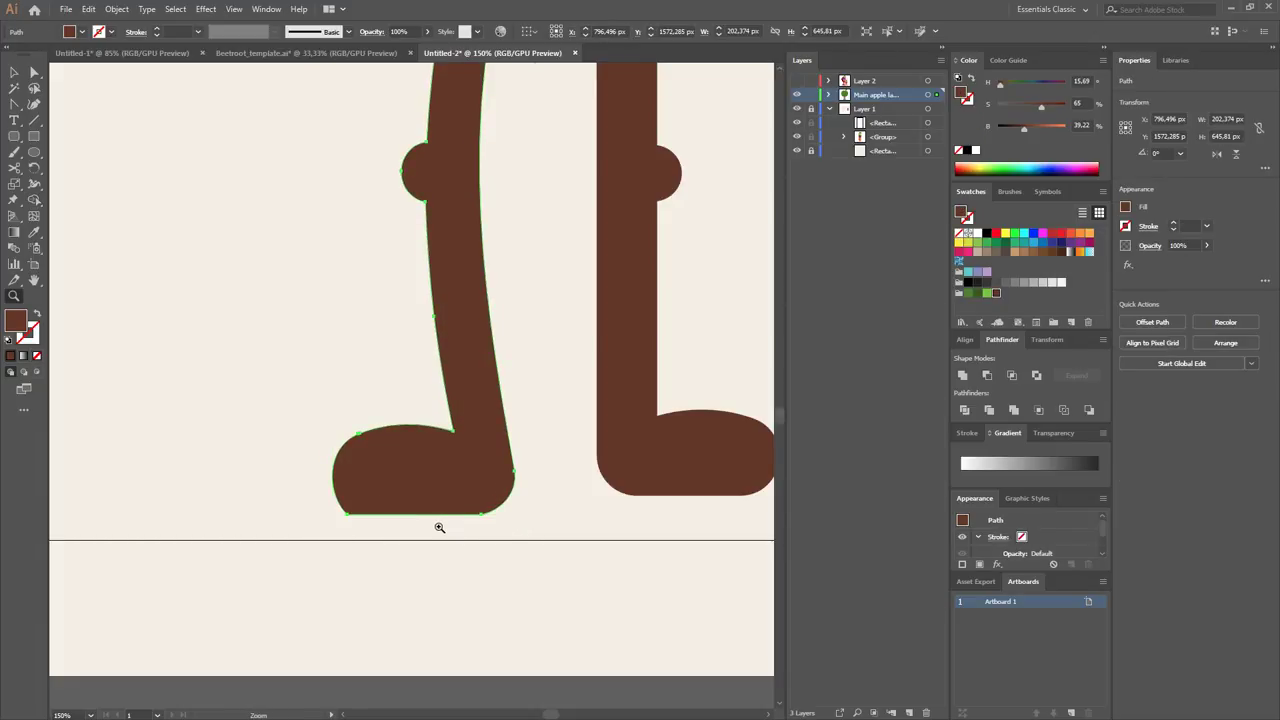
left_click(496, 542)
key("a")
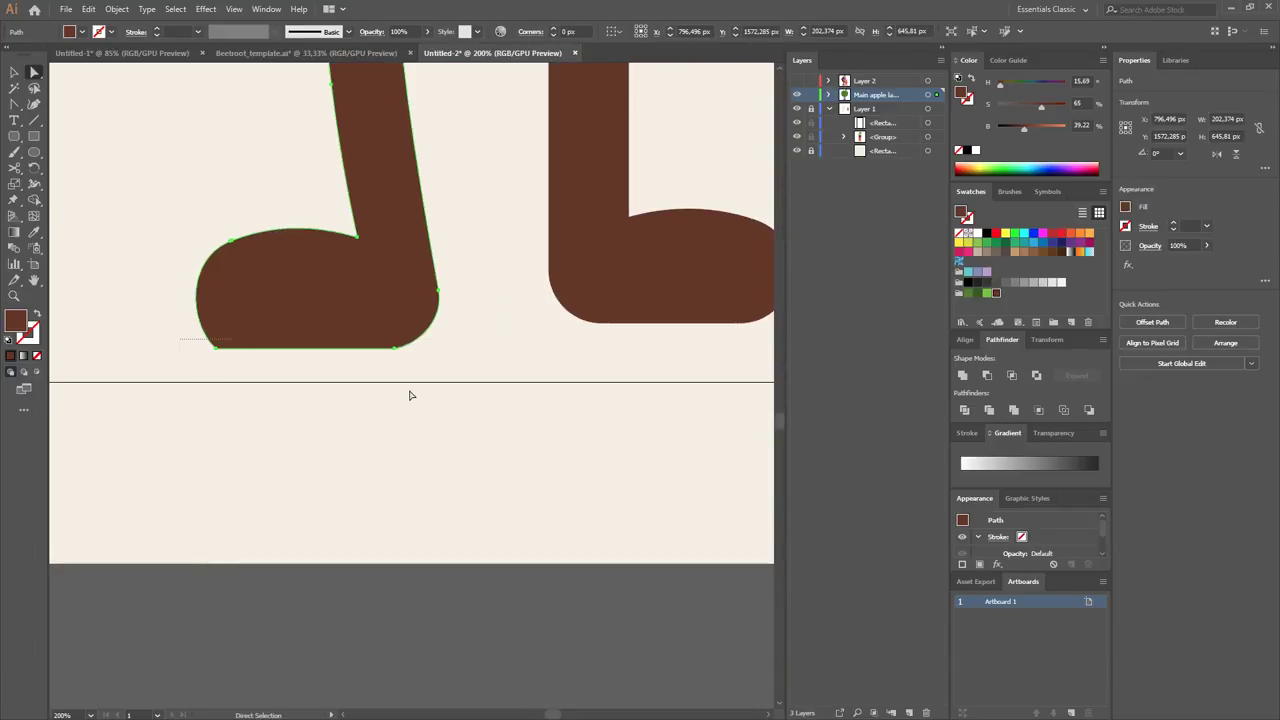
left_click_drag(409, 395, 366, 337)
left_click(431, 357)
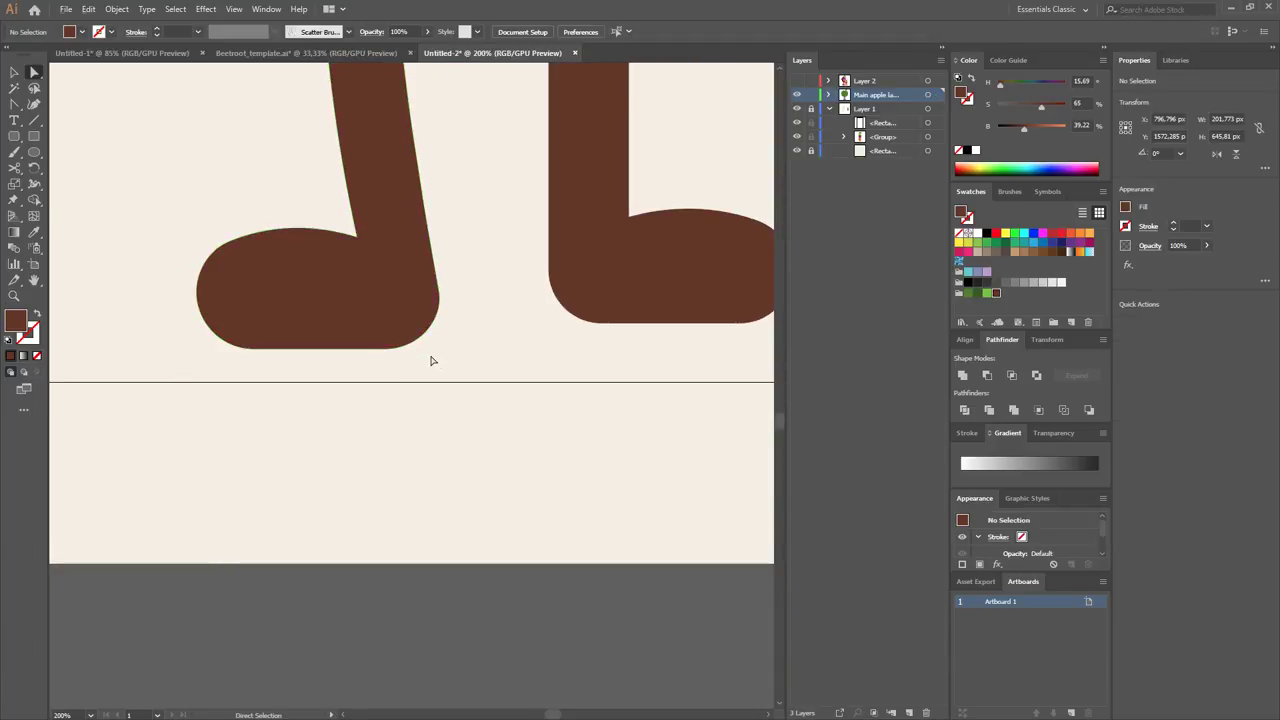
scroll(431, 357, "down", 3)
Delete the right leg and select the left leg.
key("b")
key("v")
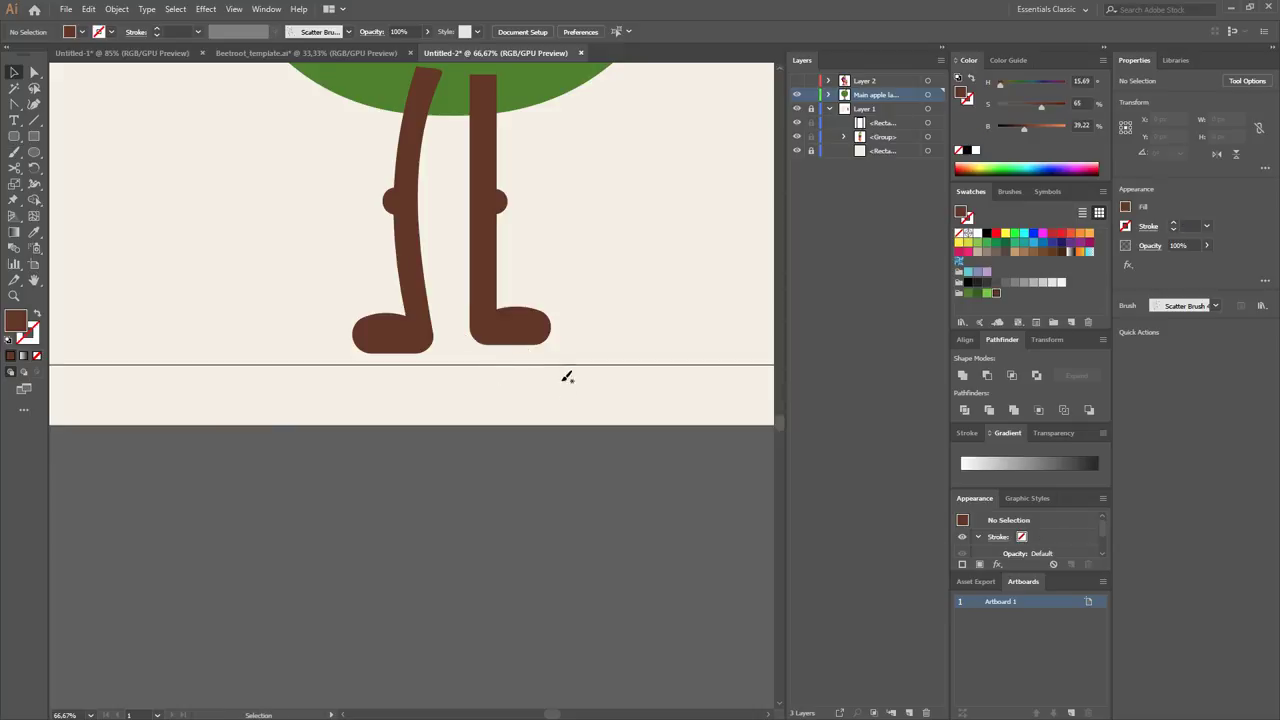
left_click(531, 326)
key("Delete")
left_click_drag(480, 280, 428, 326)
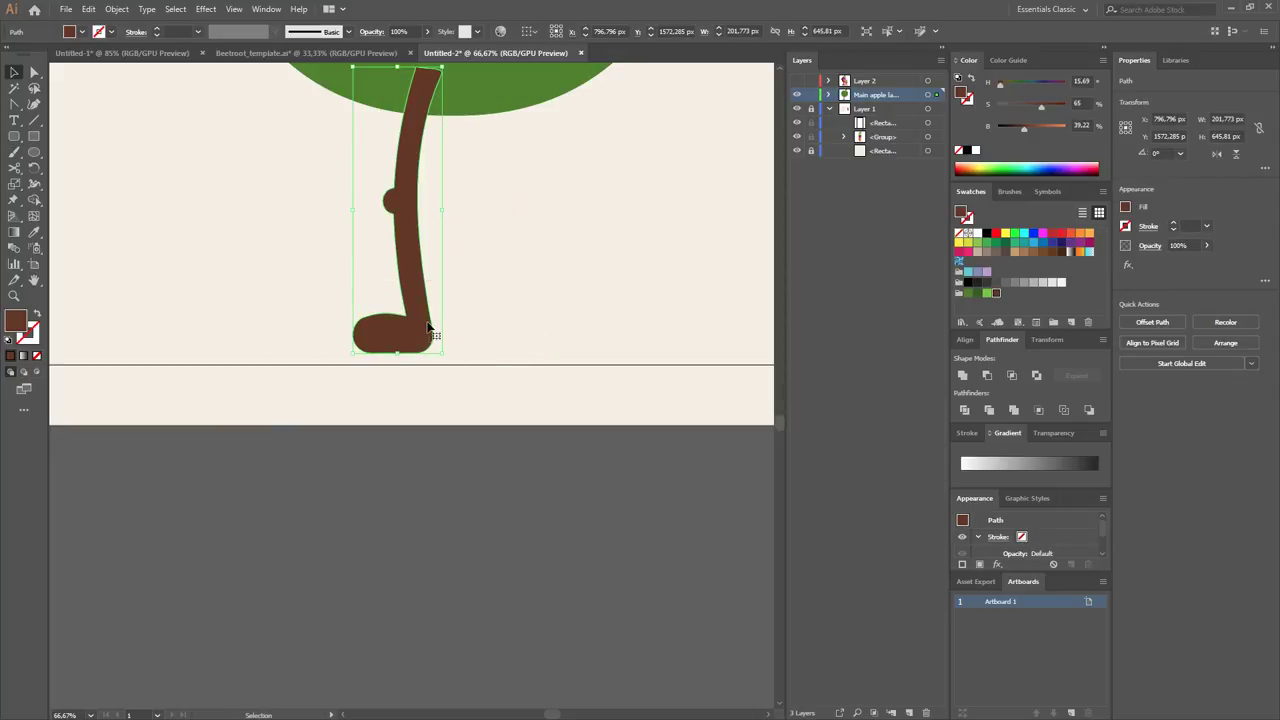
Reflect a copy of the left leg to form the new right leg.
key("o")
scroll(466, 155, "up", 2)
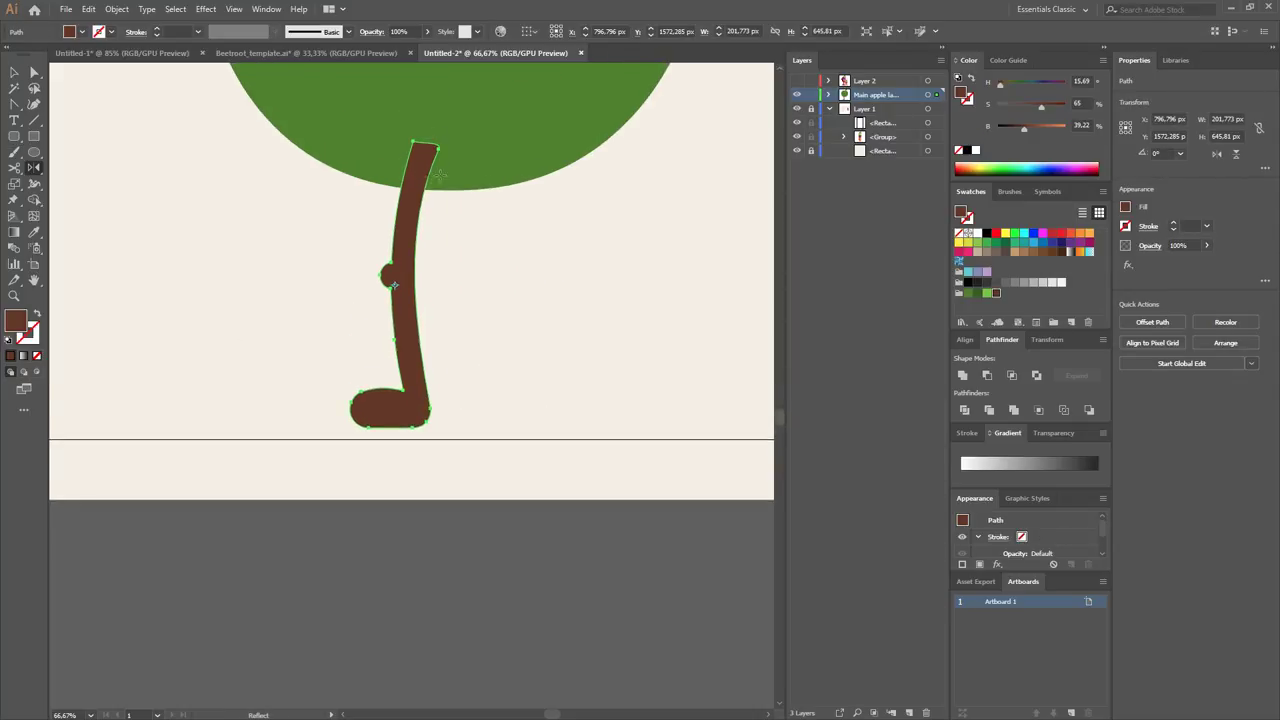
left_click_drag(440, 175, 594, 240)
key("v")
left_click(609, 264)
scroll(609, 264, "down", 1)
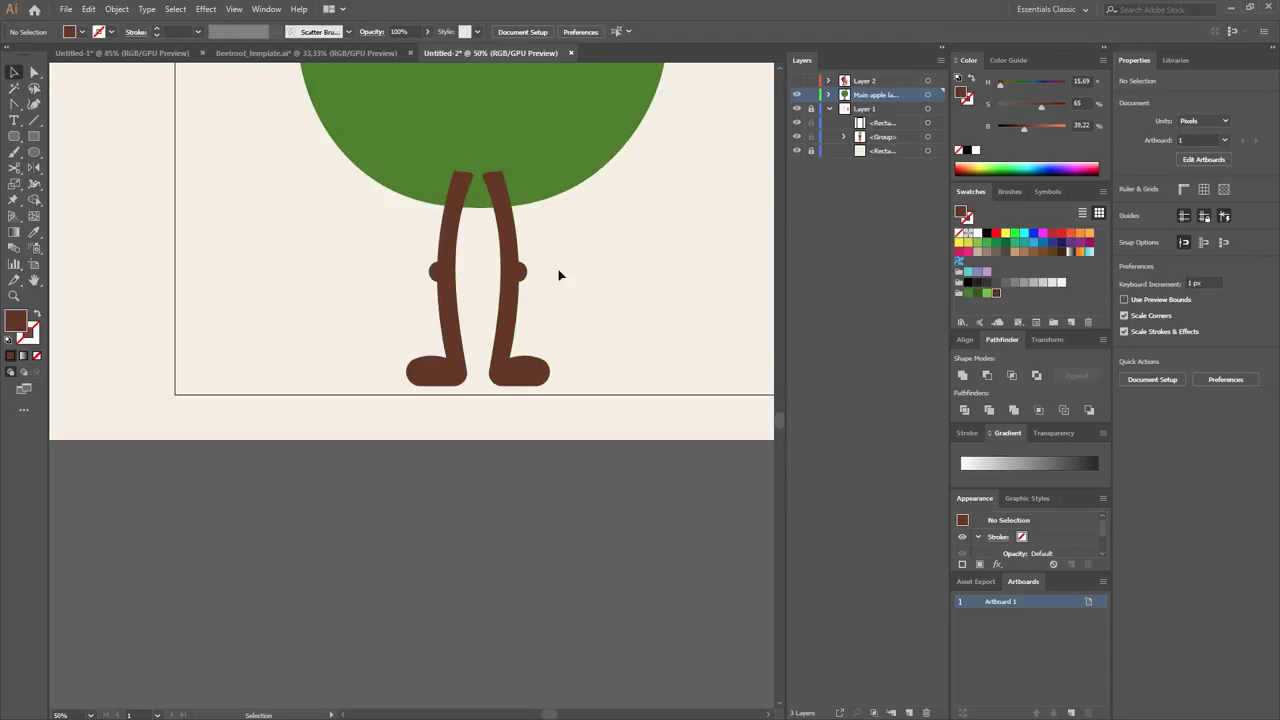
Move the new right leg close to the left leg, leaving a small gap.
left_click(520, 280)
left_click_drag(517, 286, 489, 287)
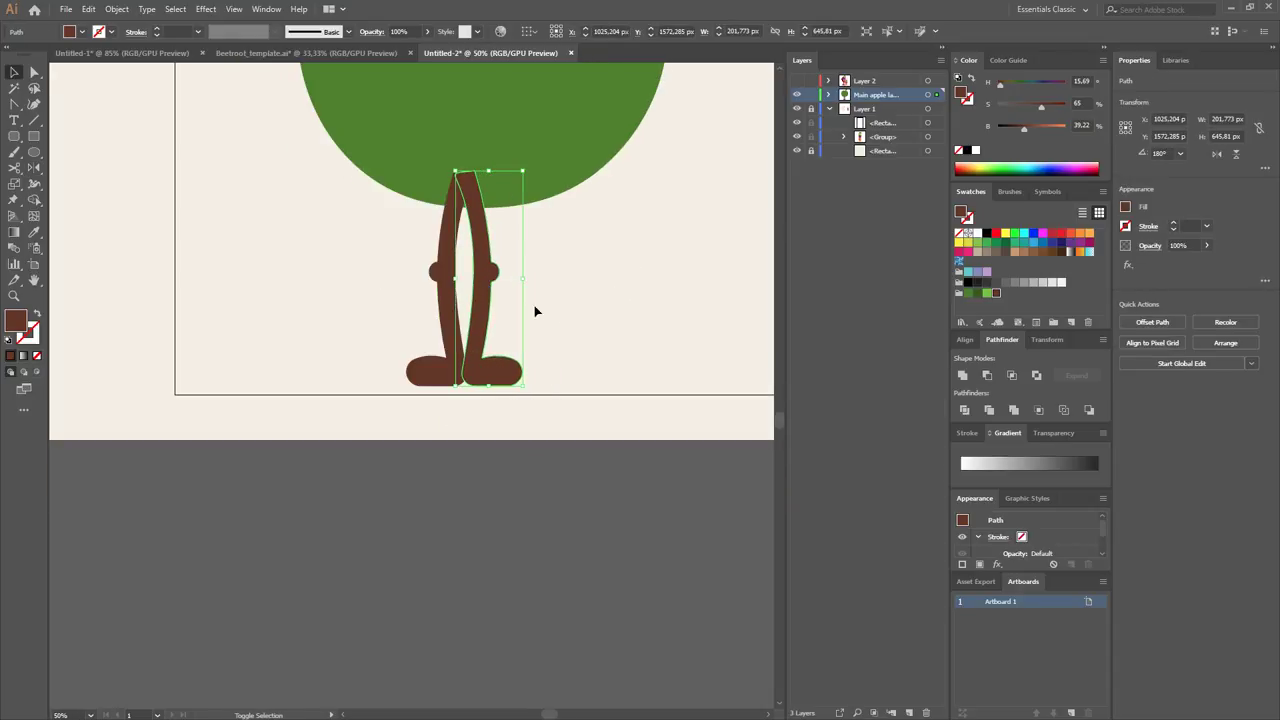
left_click(526, 371)
left_click_drag(518, 372, 538, 372)
left_click(573, 374)
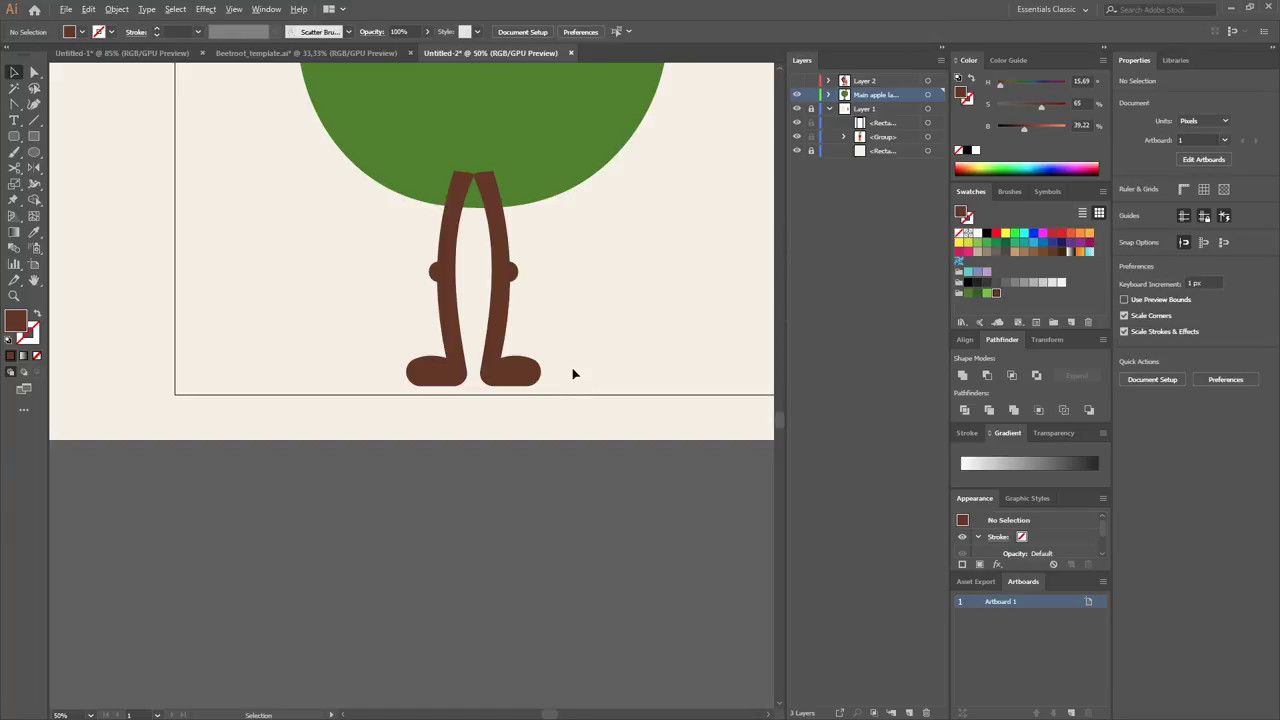
Raise the left leg slightly so both legs line up.
scroll(573, 374, "down", 2)
left_click(503, 362)
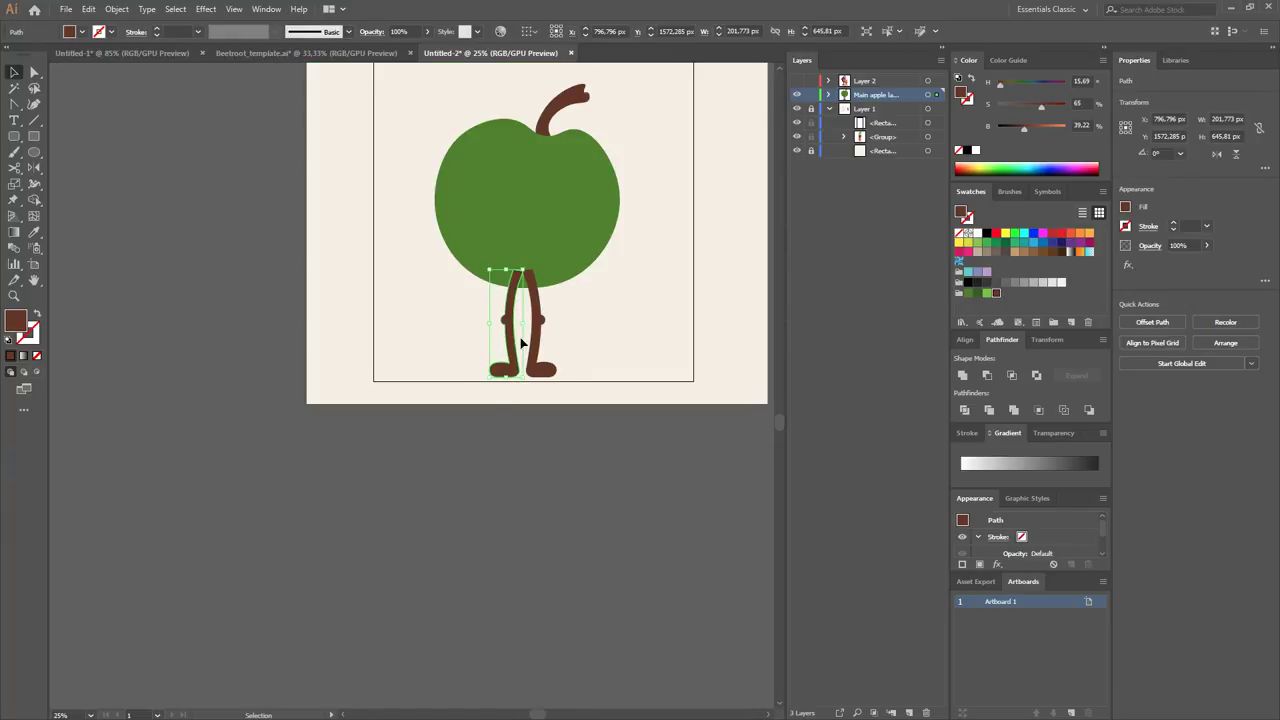
left_click_drag(519, 375, 519, 360)
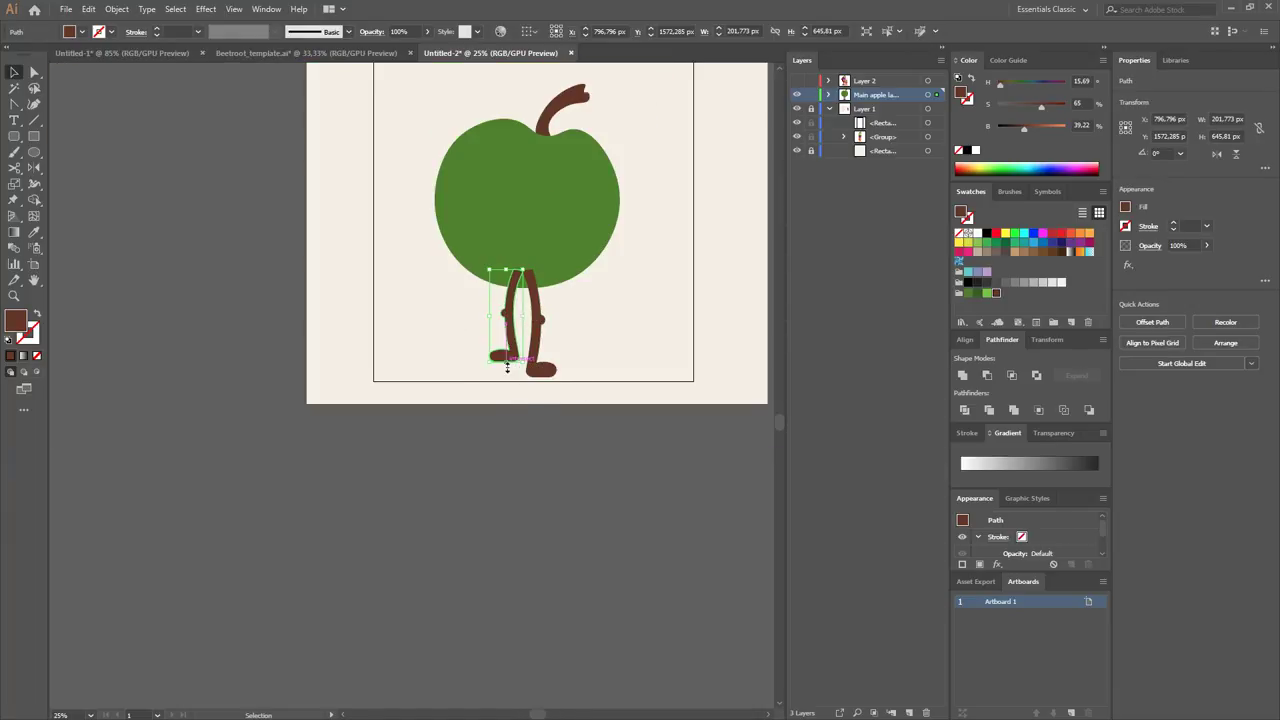
left_click(528, 411)
left_click_drag(570, 291, 488, 343)
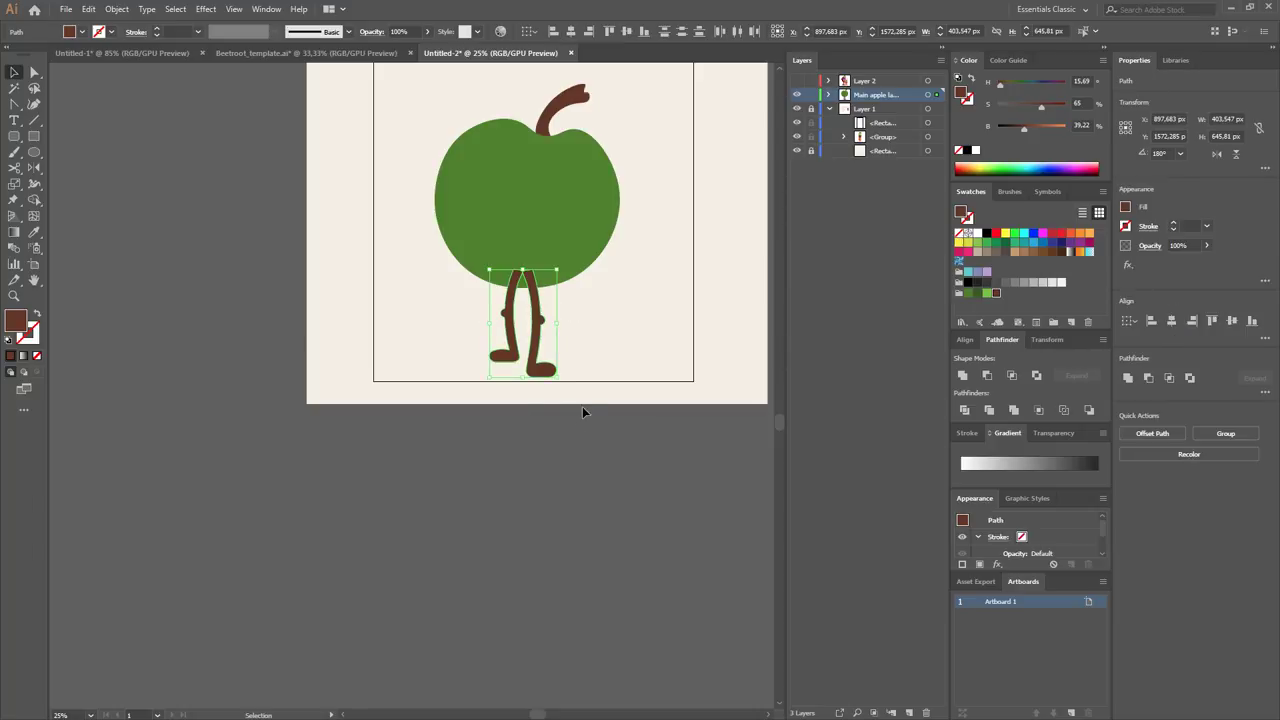
left_click(567, 300)
Select the apple body and start reshaping its bottom edge with Curvature.
scroll(566, 286, "up", 1)
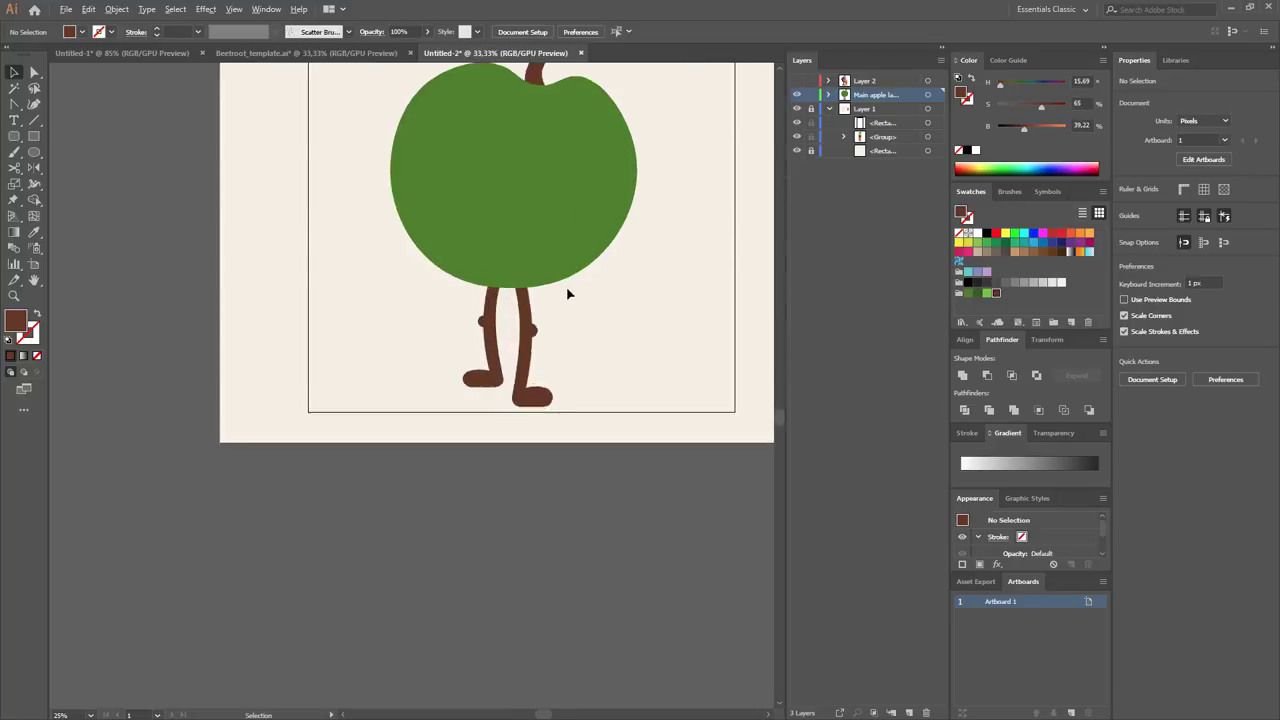
scroll(566, 290, "up", 1)
key("ctrl+z")
scroll(560, 286, "down", 2)
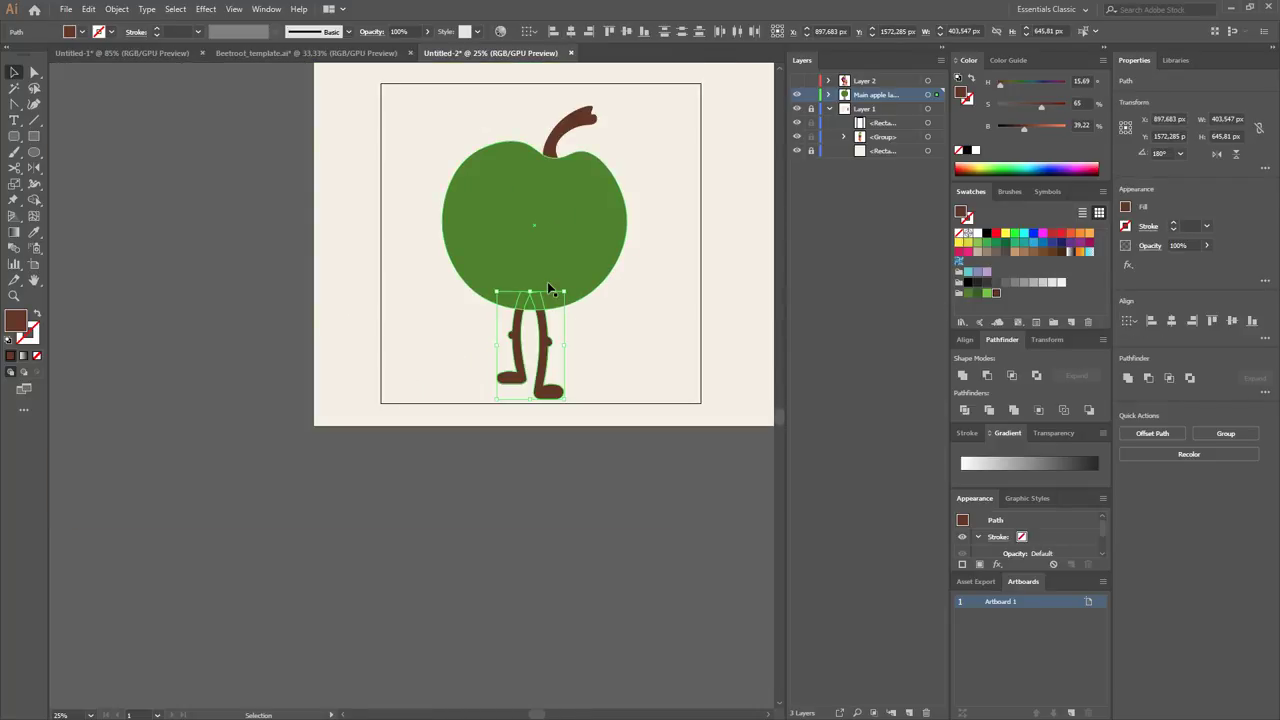
left_click(548, 285)
scroll(551, 289, "up", 3)
key("shift+grave")
left_click_drag(503, 353, 496, 347)
Replace the bottom-edge reshape with two new anchor points above and between the legs.
key("ctrl+z")
left_click(530, 350)
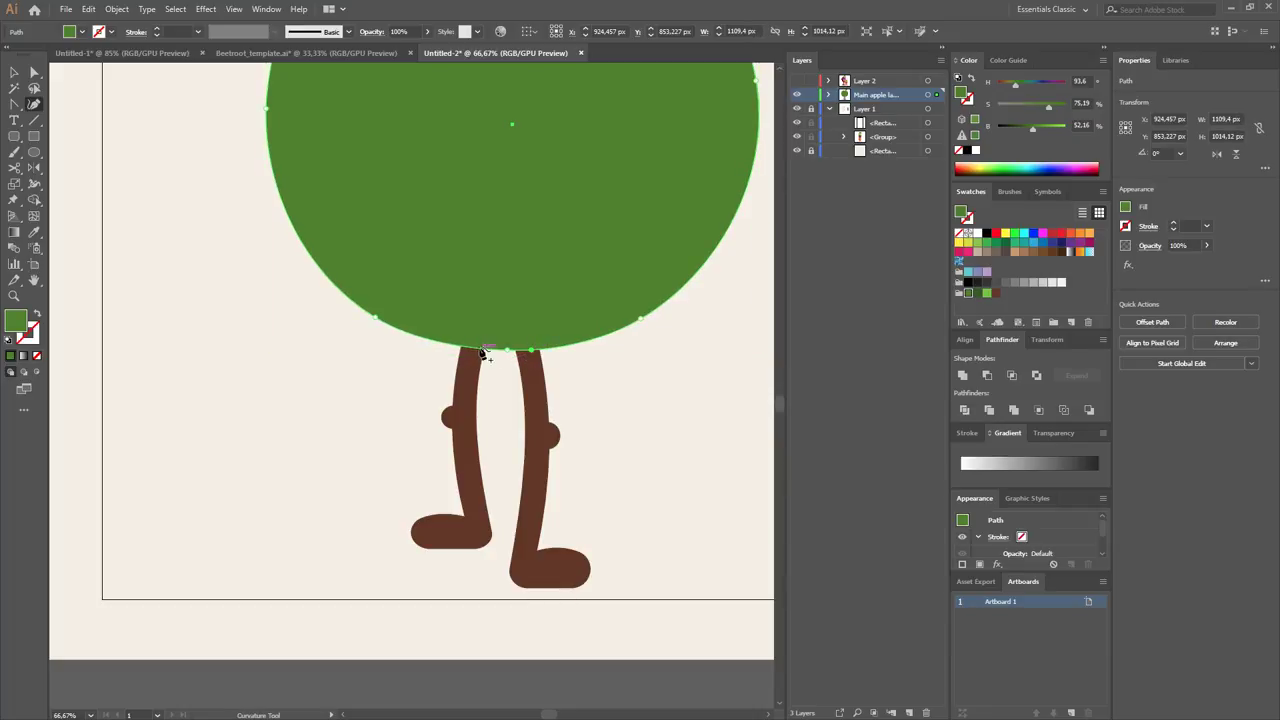
left_click(507, 349)
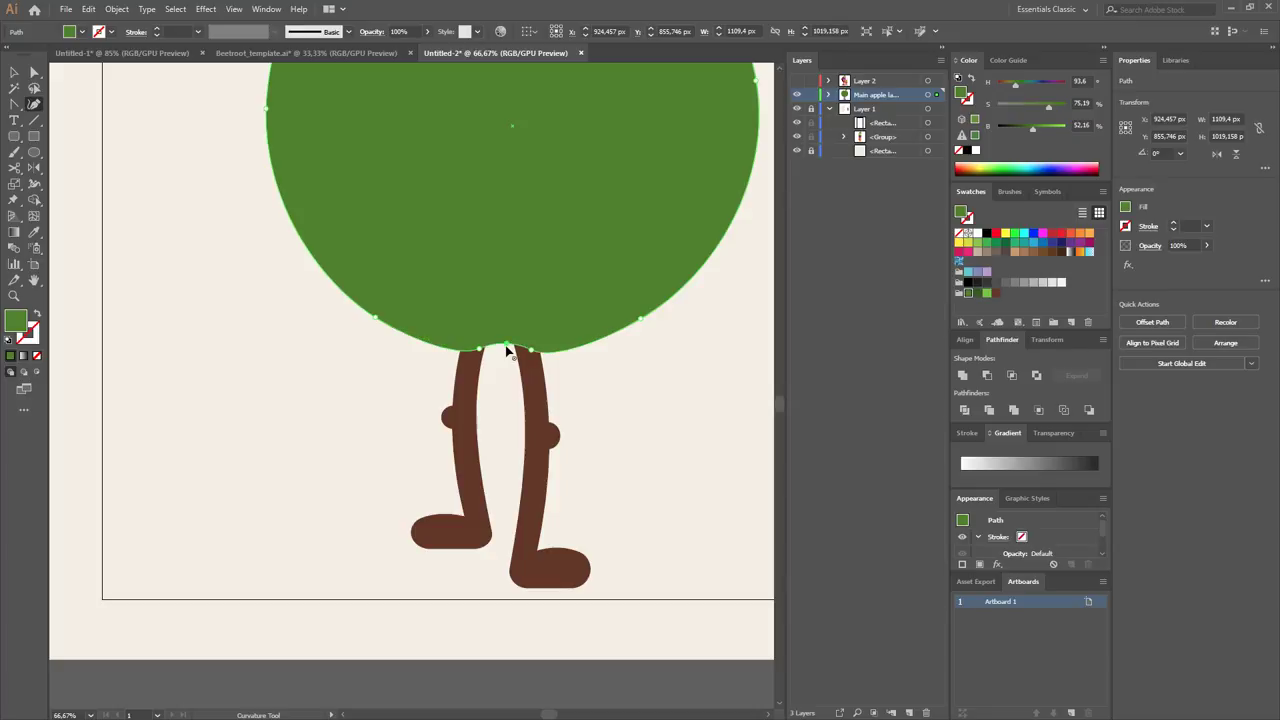
key("v")
left_click(600, 400)
Nudge the right leg a few pixels to the right.
key("ctrl+minus")
left_click_drag(611, 406, 561, 416)
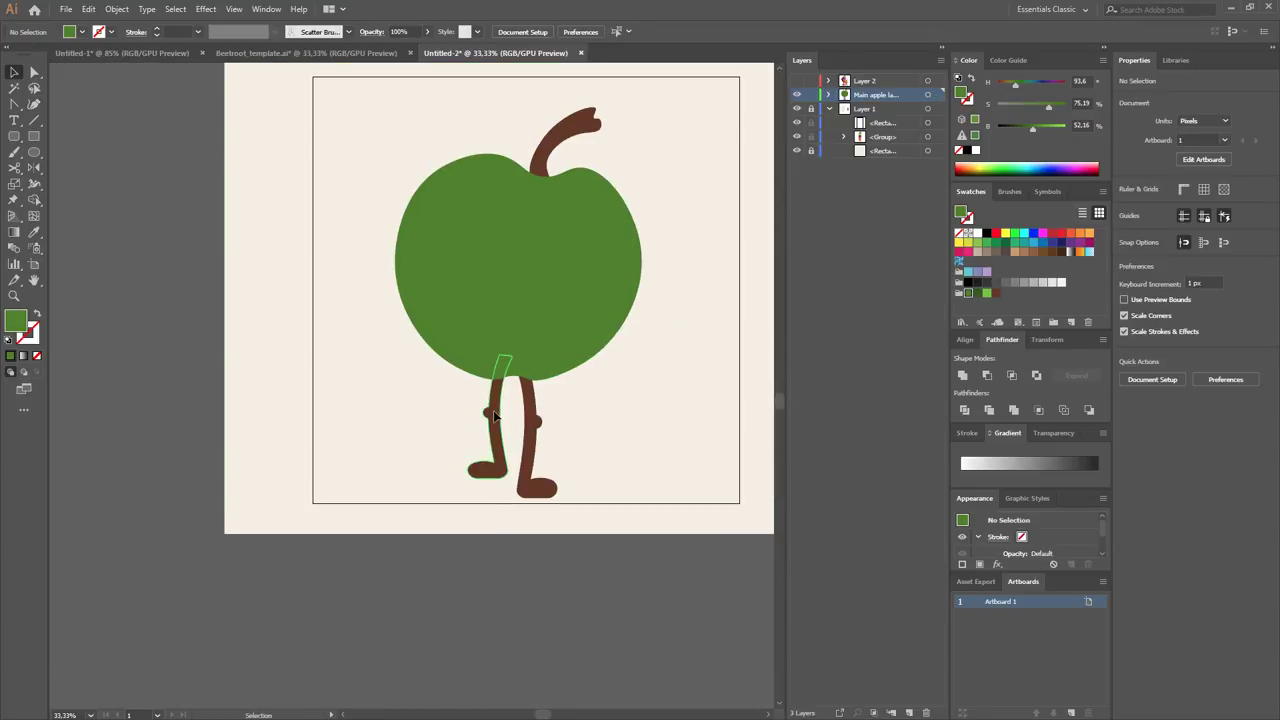
left_click(498, 410)
left_click(600, 440)
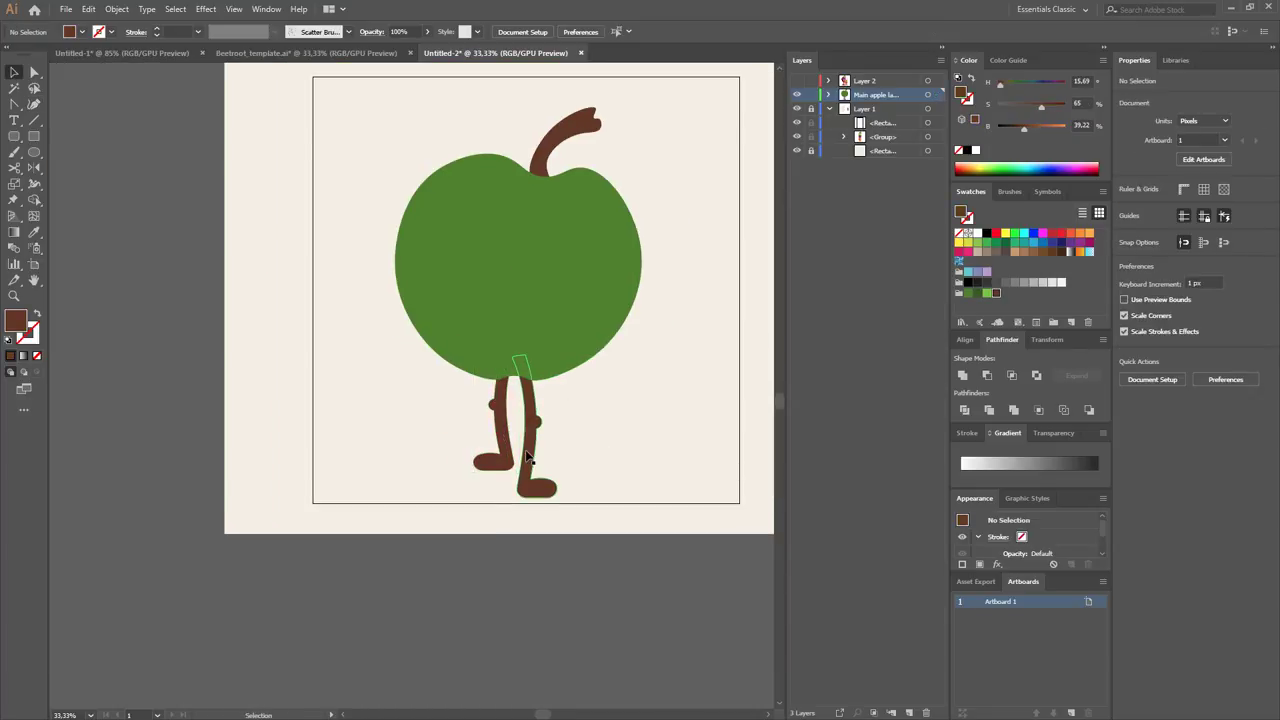
left_click_drag(540, 470, 546, 470)
left_click(572, 476)
Zoom out and pan up to the carrot reference drawing.
key("ctrl+minus")
key("ctrl+minus")
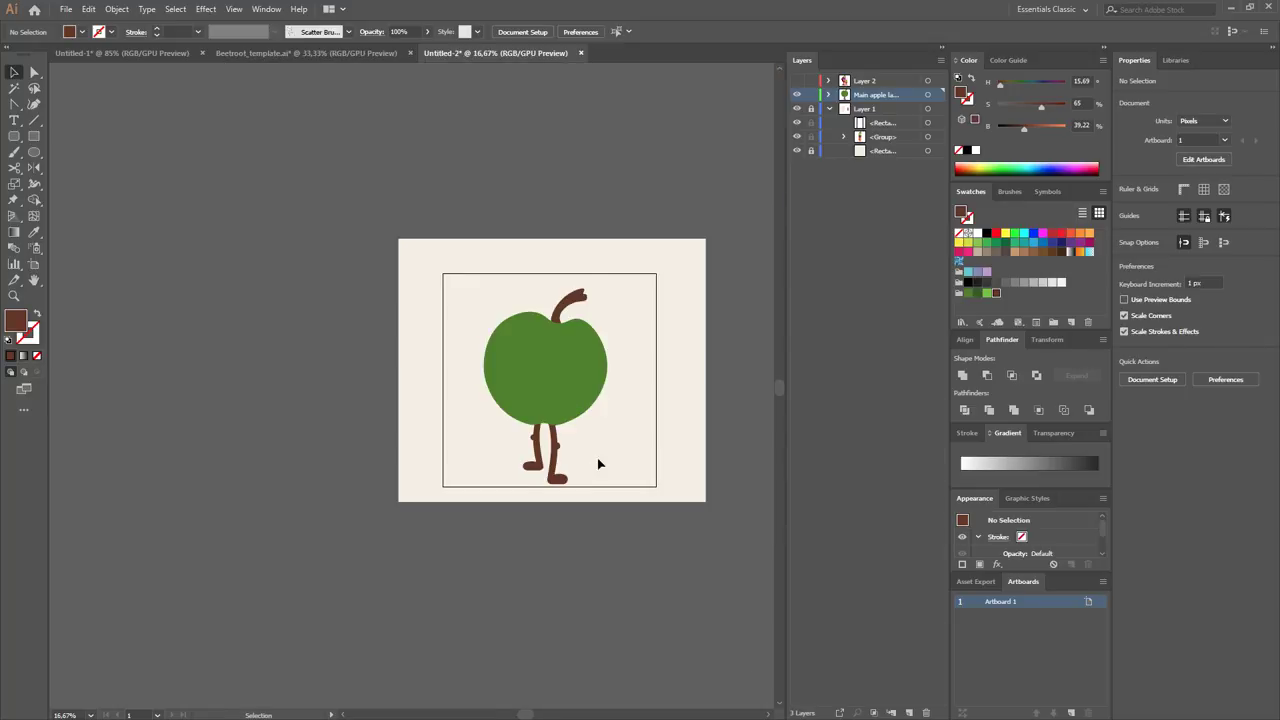
key("ctrl+minus")
key("ctrl+minus")
scroll(580, 420, "up", 1)
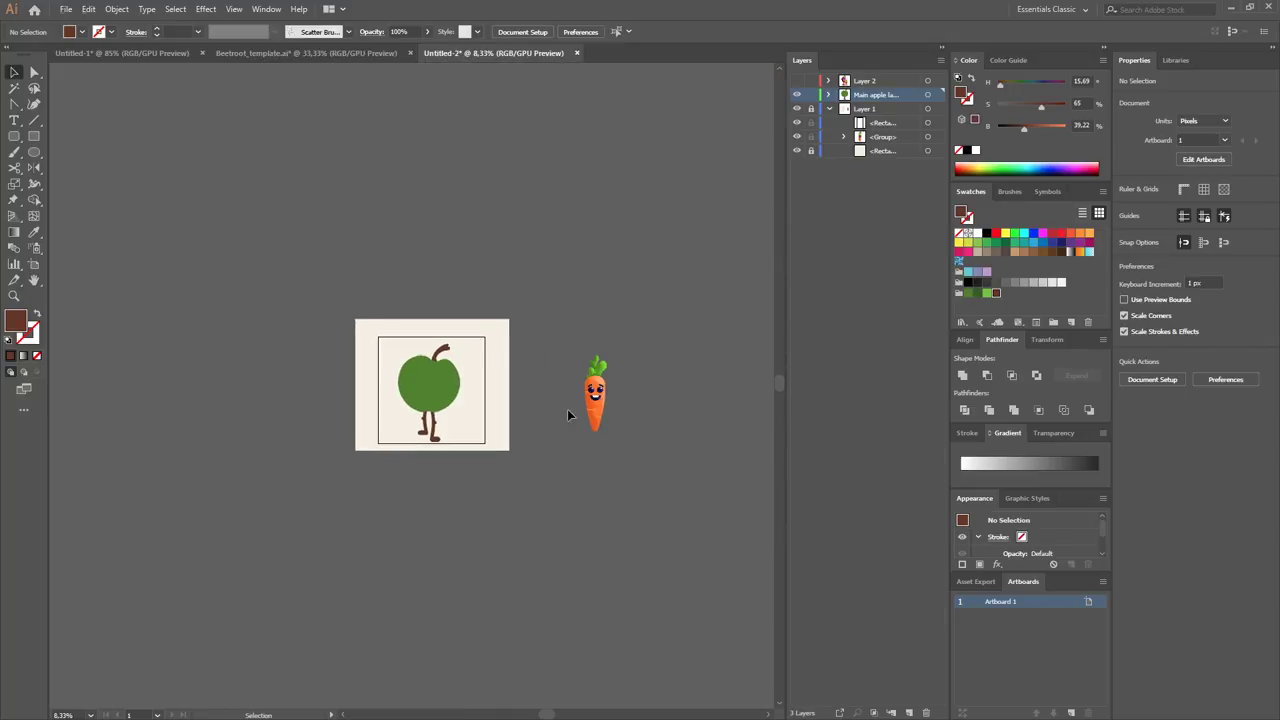
scroll(567, 409, "up", 1)
scroll(590, 385, "up", 1)
scroll(600, 372, "up", 2)
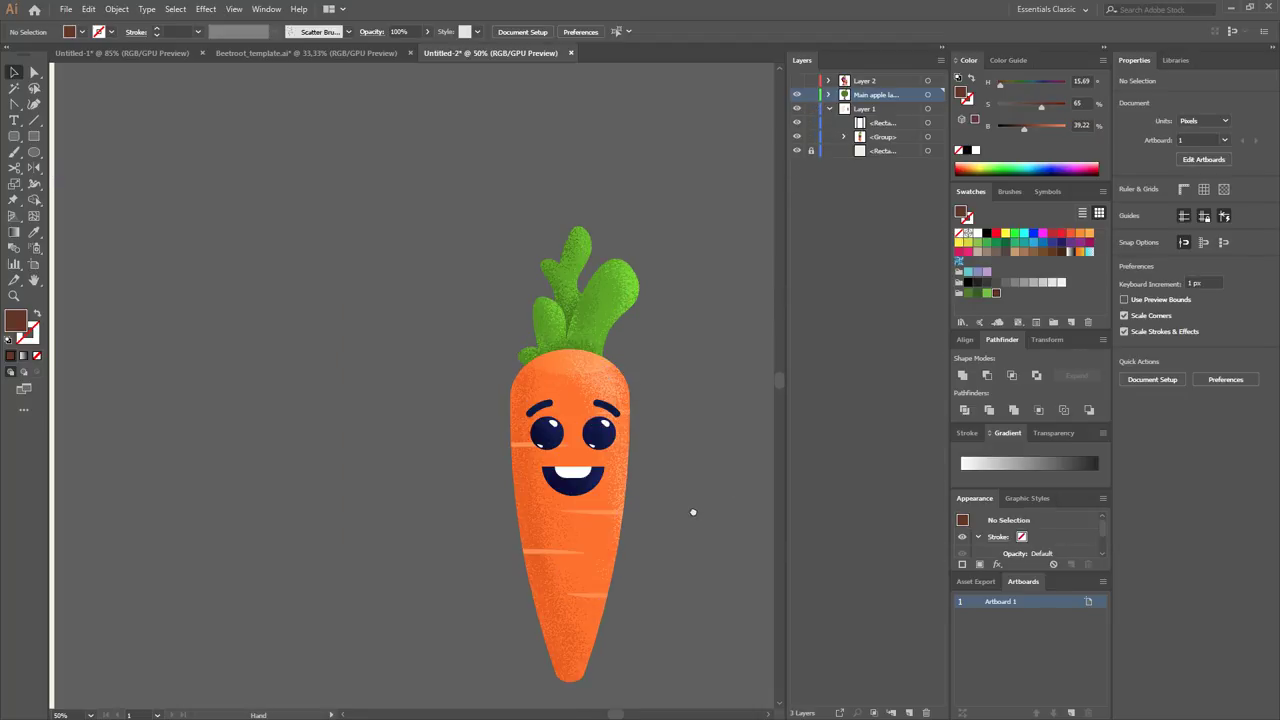
left_click_drag(693, 512, 690, 376)
Select the carrot's face group together with both eyebrows.
double_click(613, 287)
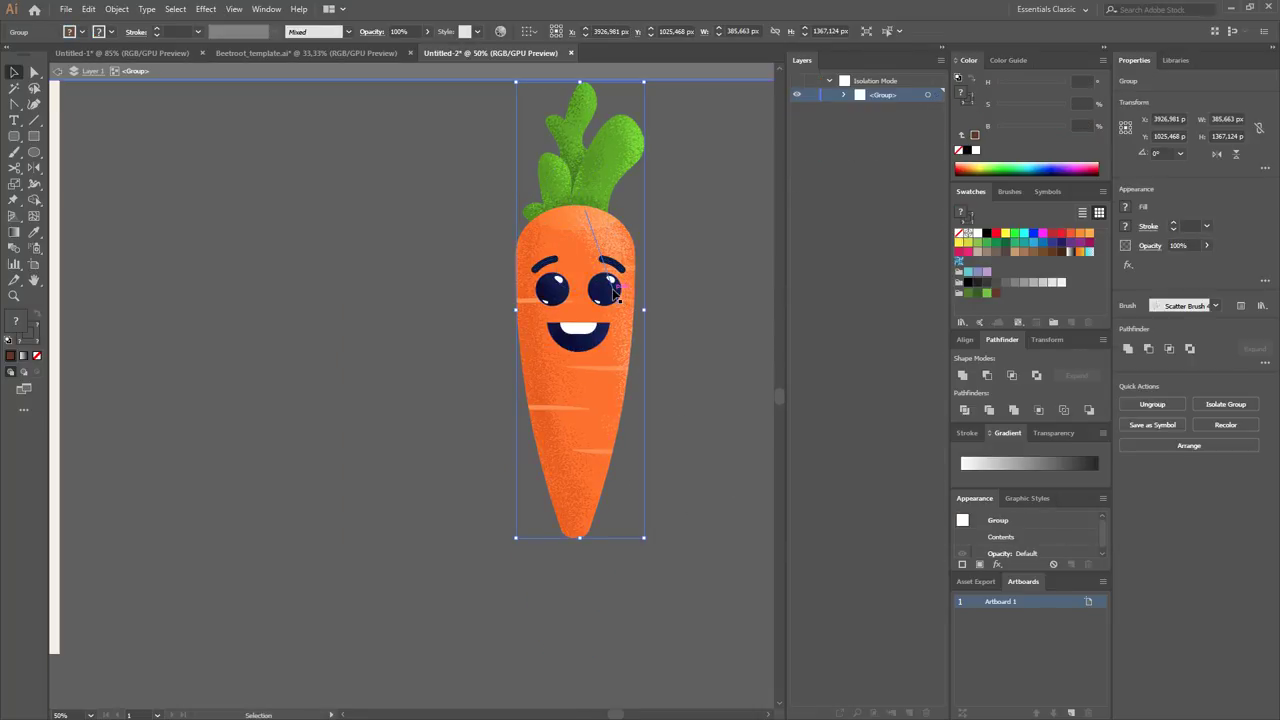
left_click(613, 287)
scroll(613, 285, "up", 3)
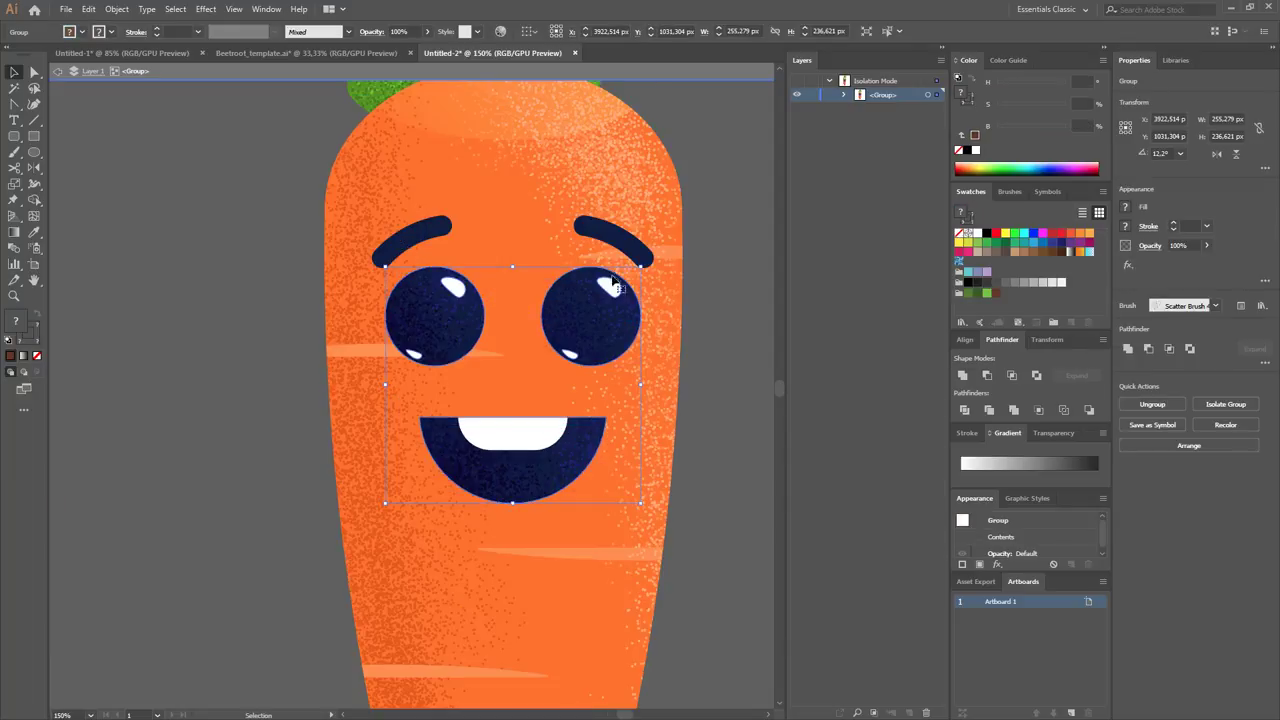
left_click(615, 237, "shift")
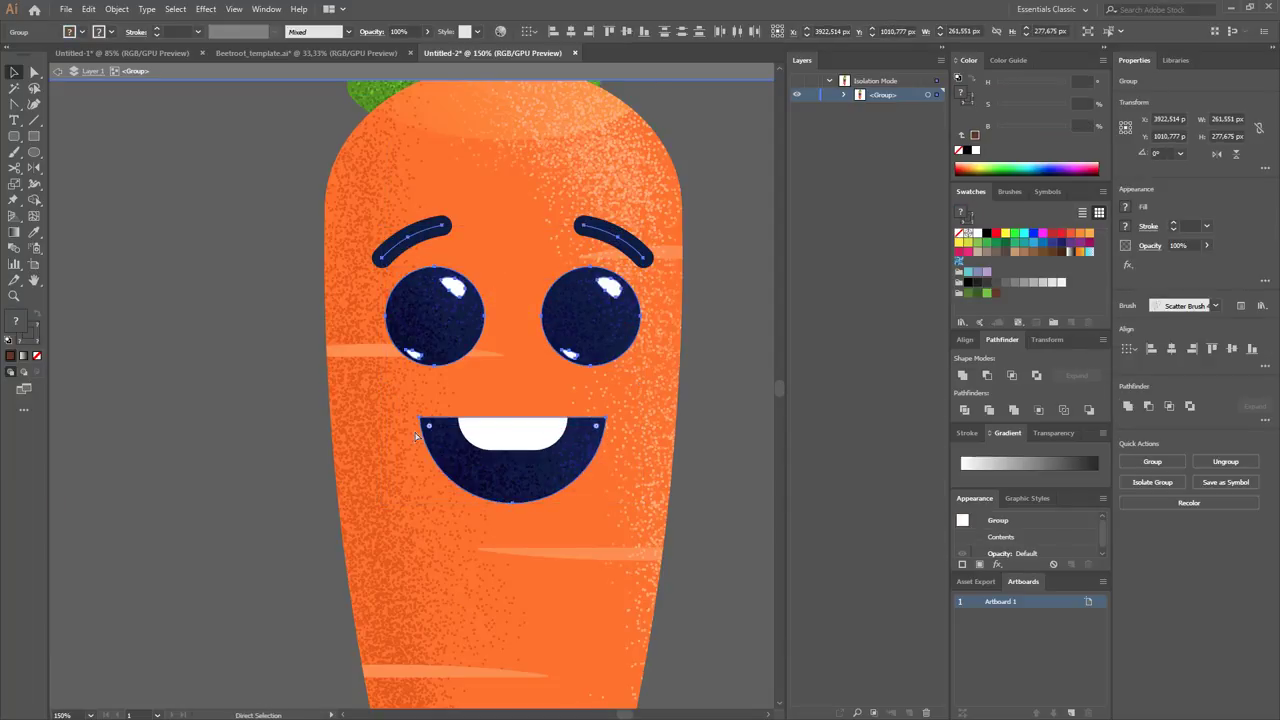
left_click(291, 455)
Exit the carrot's isolated group and pan back to the apple on the artboard.
scroll(291, 452, "down", 1)
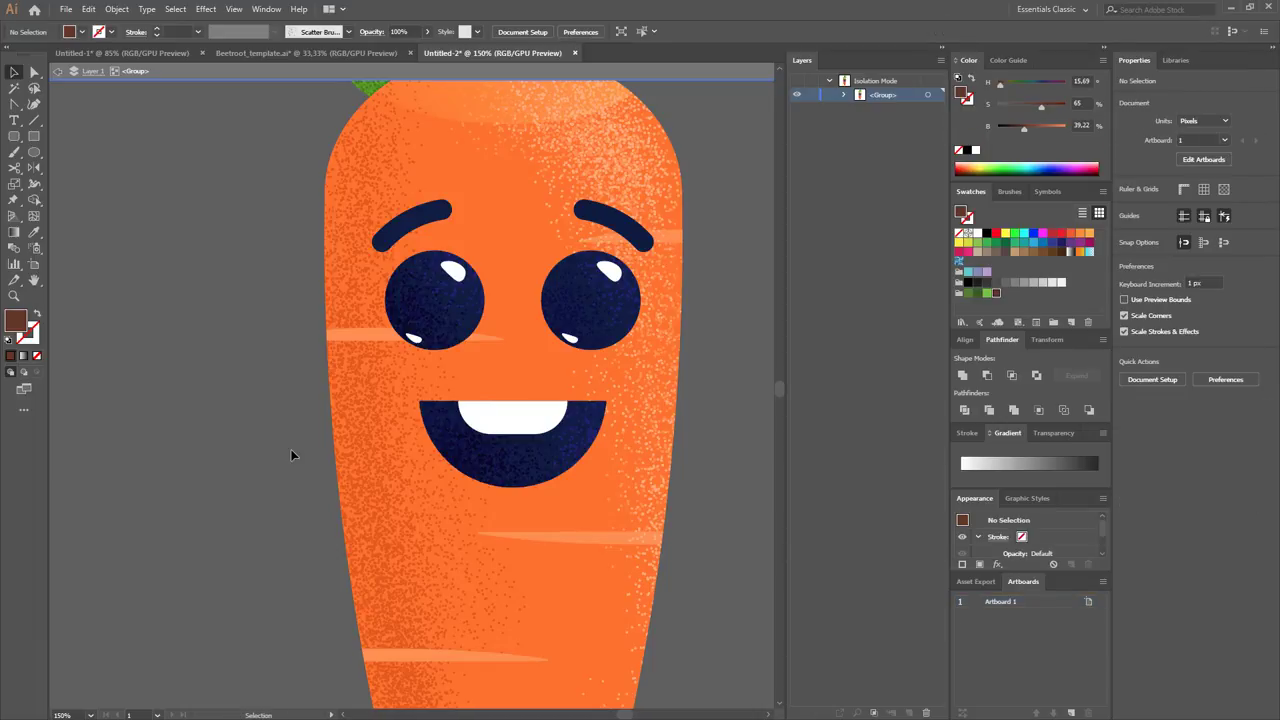
scroll(291, 452, "down", 1)
left_click_drag(291, 452, 660, 401)
double_click(438, 405)
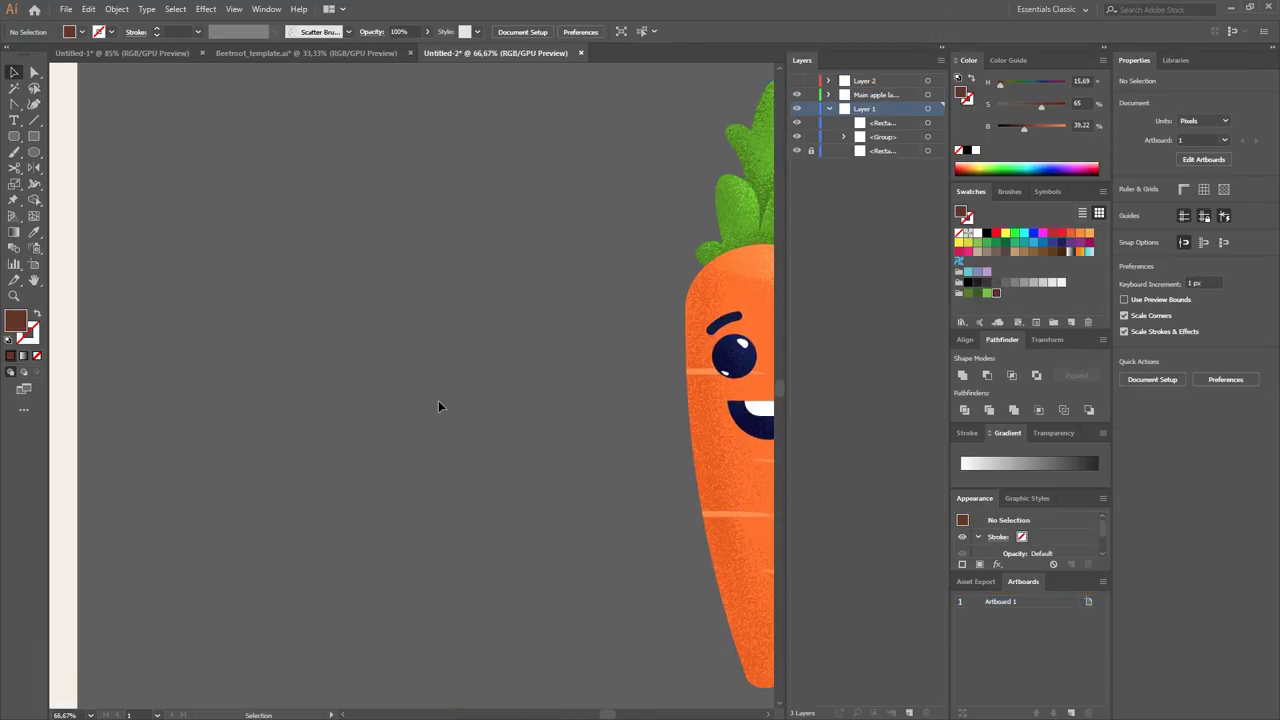
scroll(380, 412, "down", 1)
left_click_drag(320, 420, 670, 402)
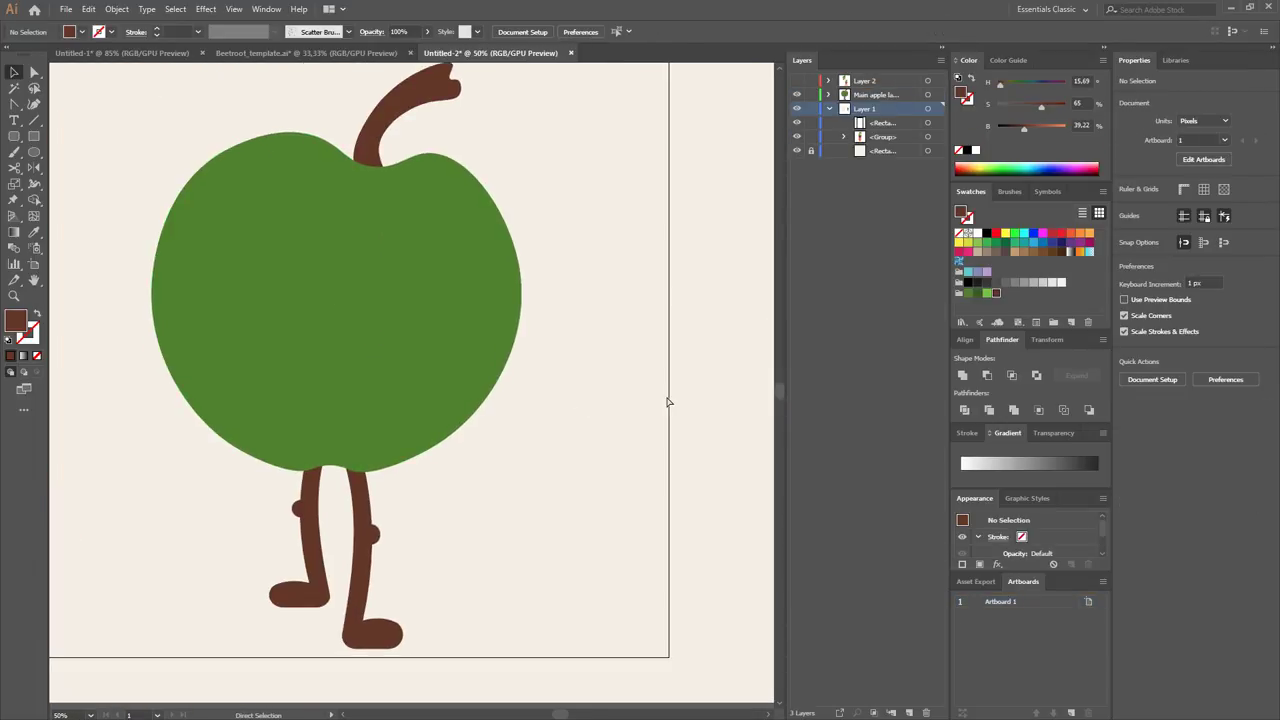
Discard a stray paste and make Main apple layer the active layer.
key("ctrl+v")
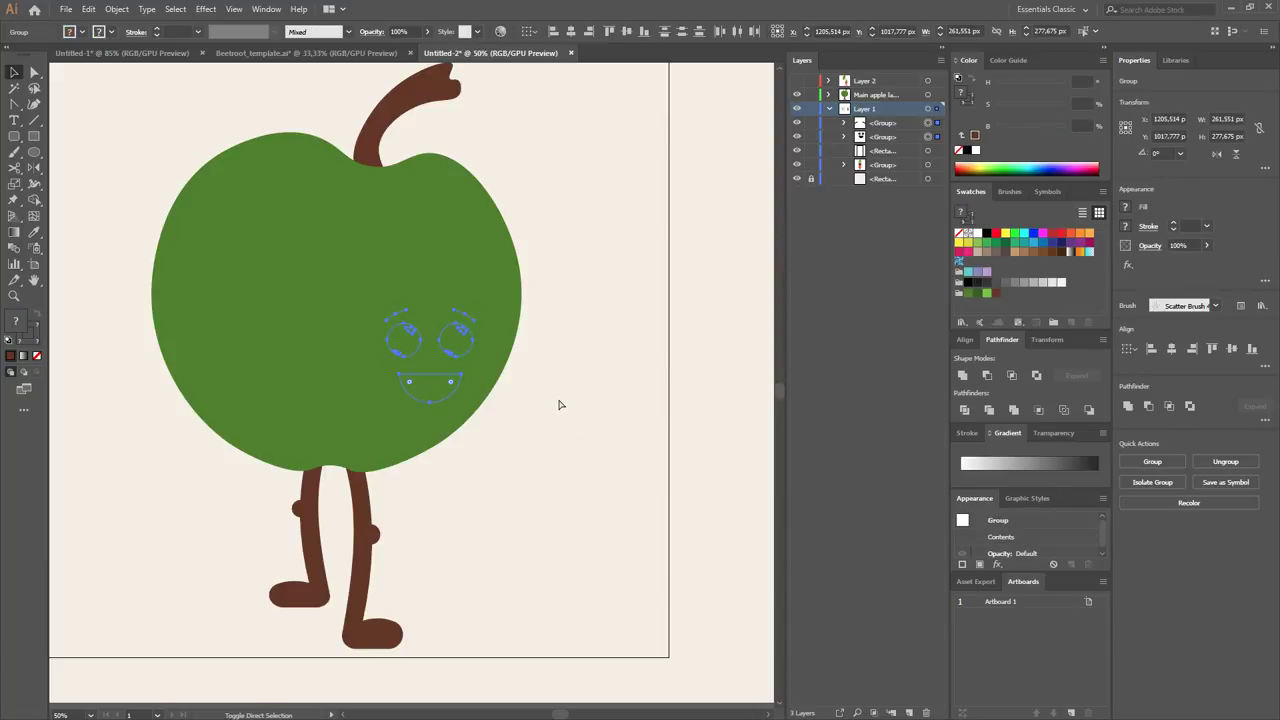
key("Delete")
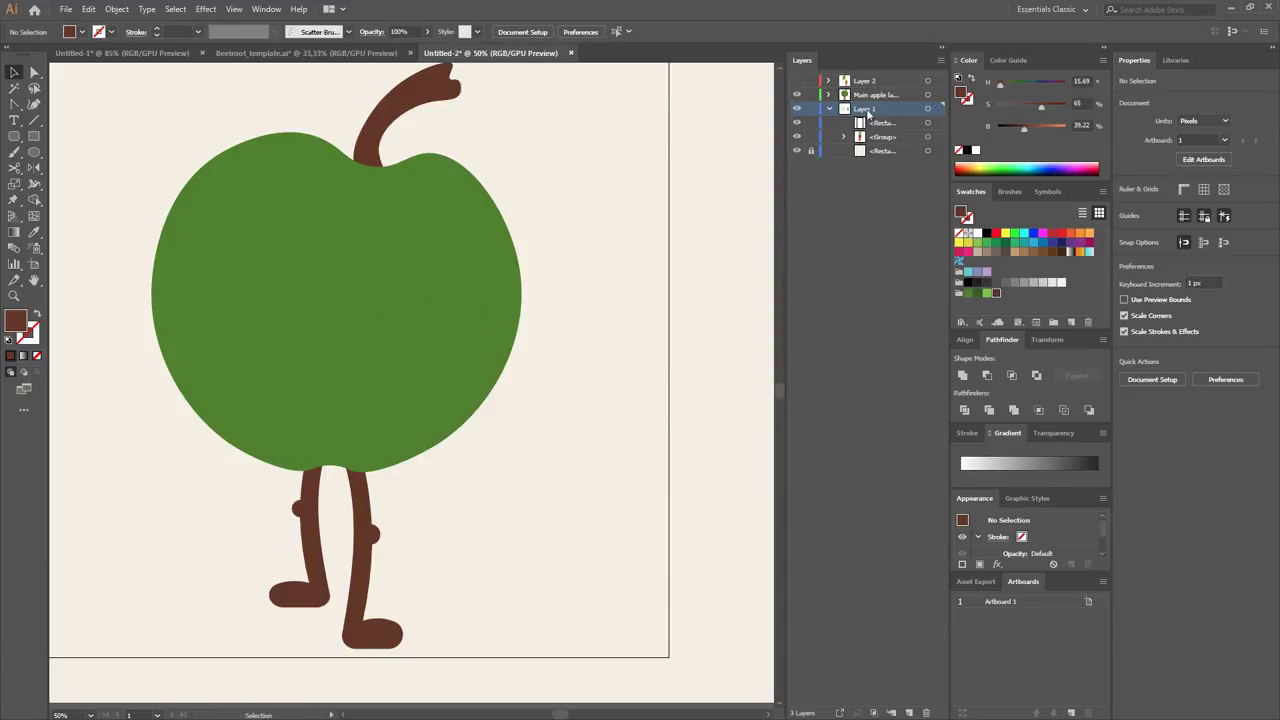
left_click(829, 108)
left_click(878, 95)
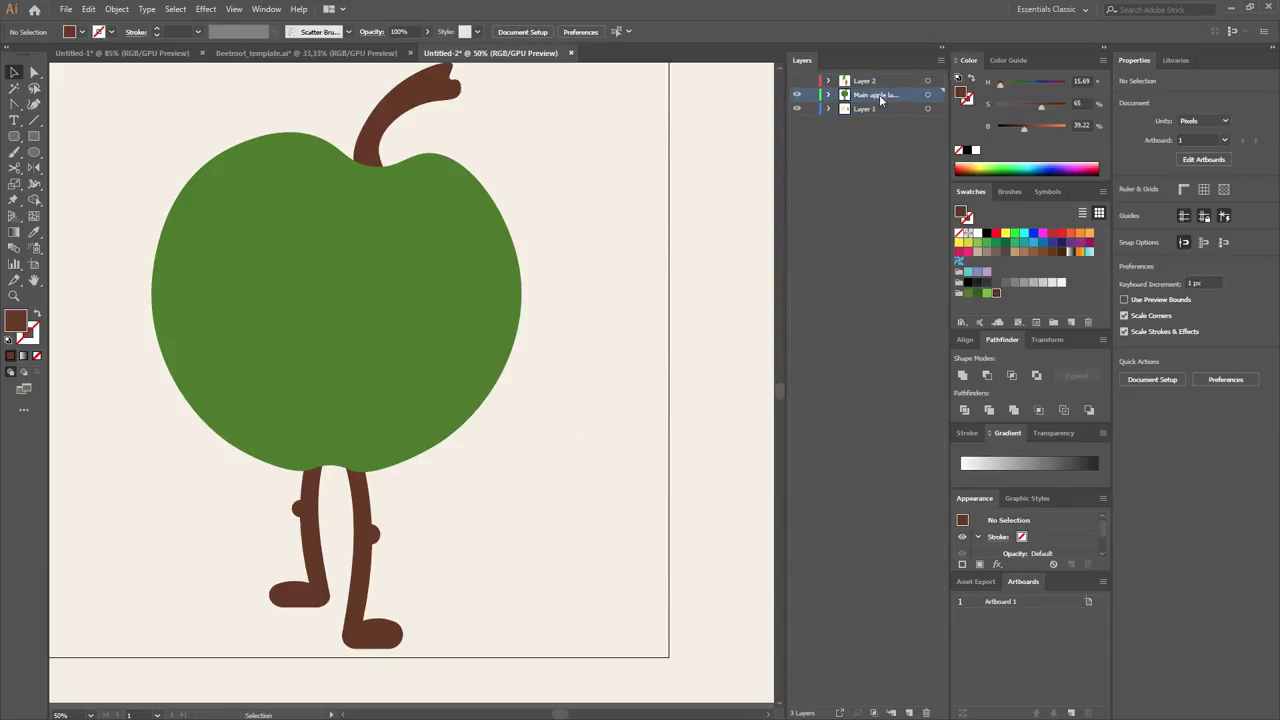
left_click(383, 277)
left_click(617, 229)
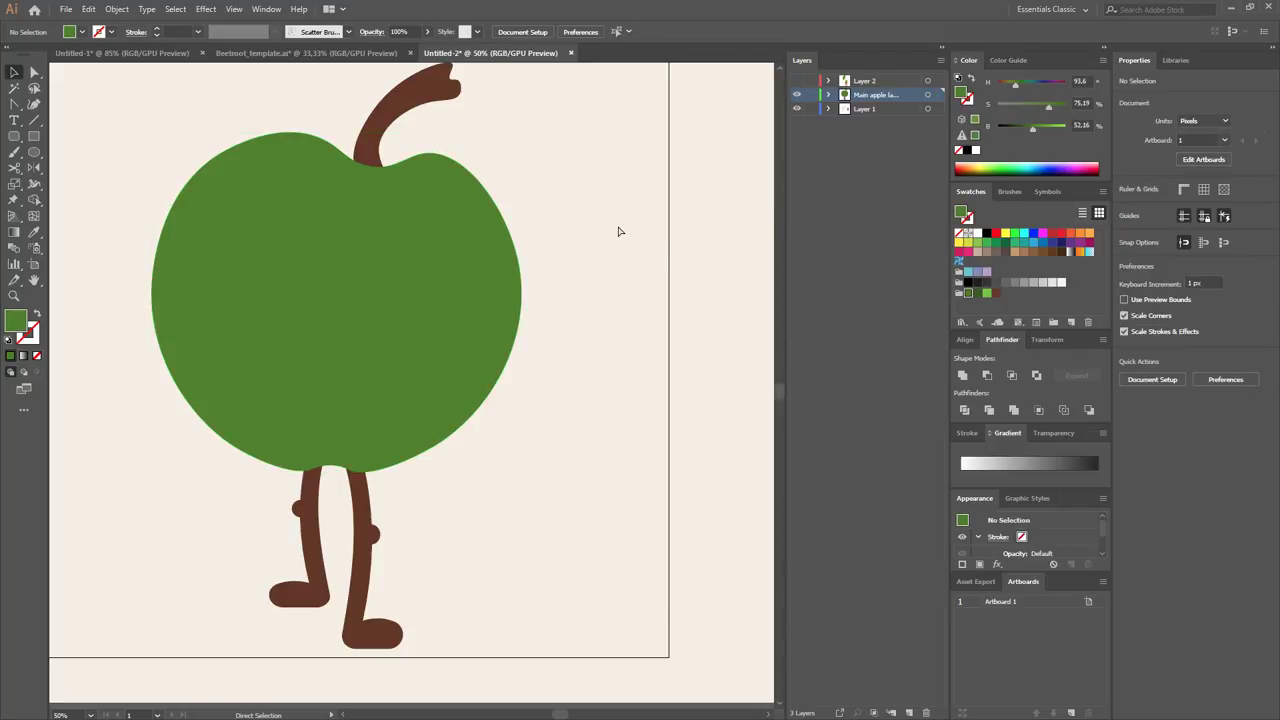
Paste the face onto the apple, enlarge it and centre it on the apple.
key("ctrl+v")
left_click_drag(483, 318, 525, 285)
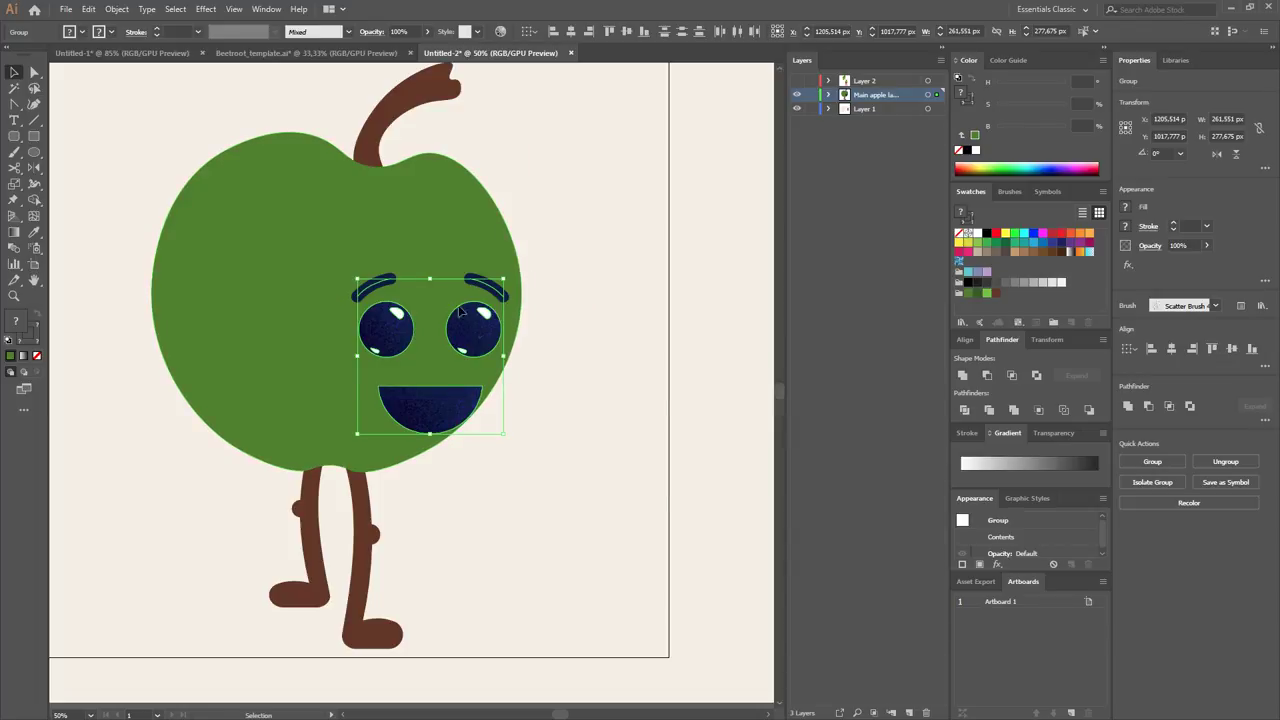
left_click_drag(474, 330, 393, 275)
left_click(640, 314)
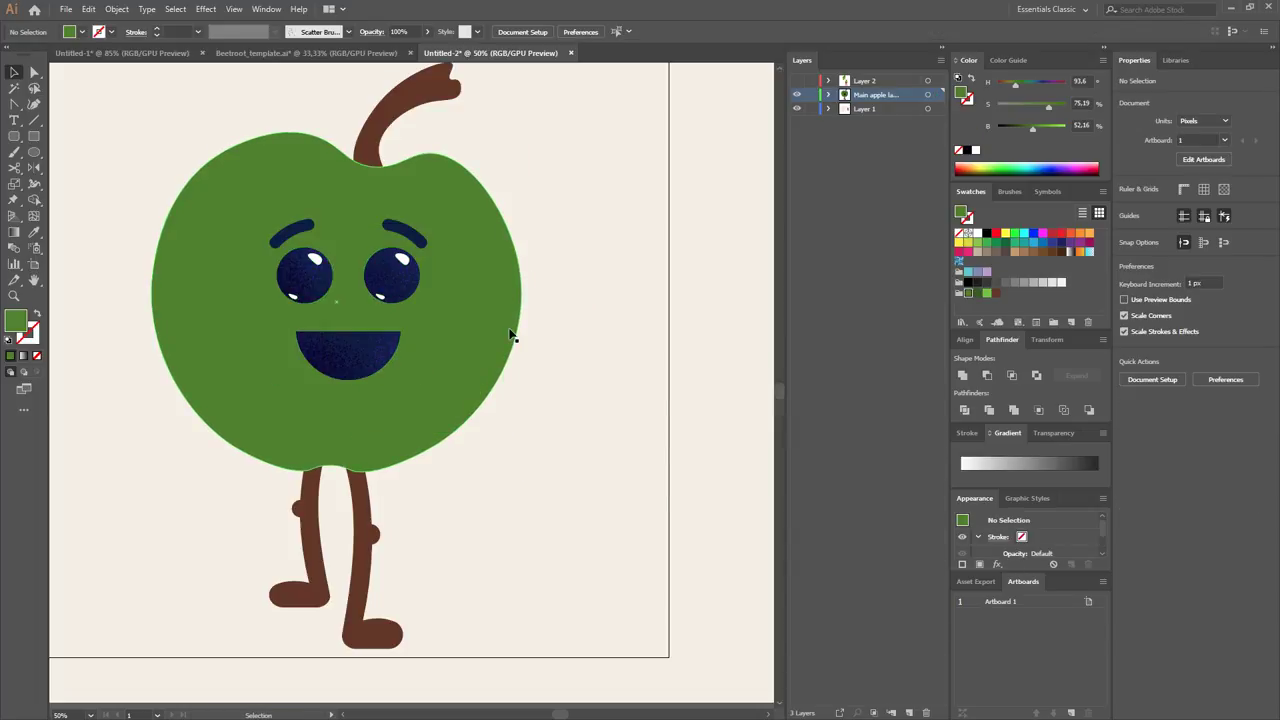
left_click(330, 357)
Delete the mouth strokes from the isolated face group.
double_click(326, 351)
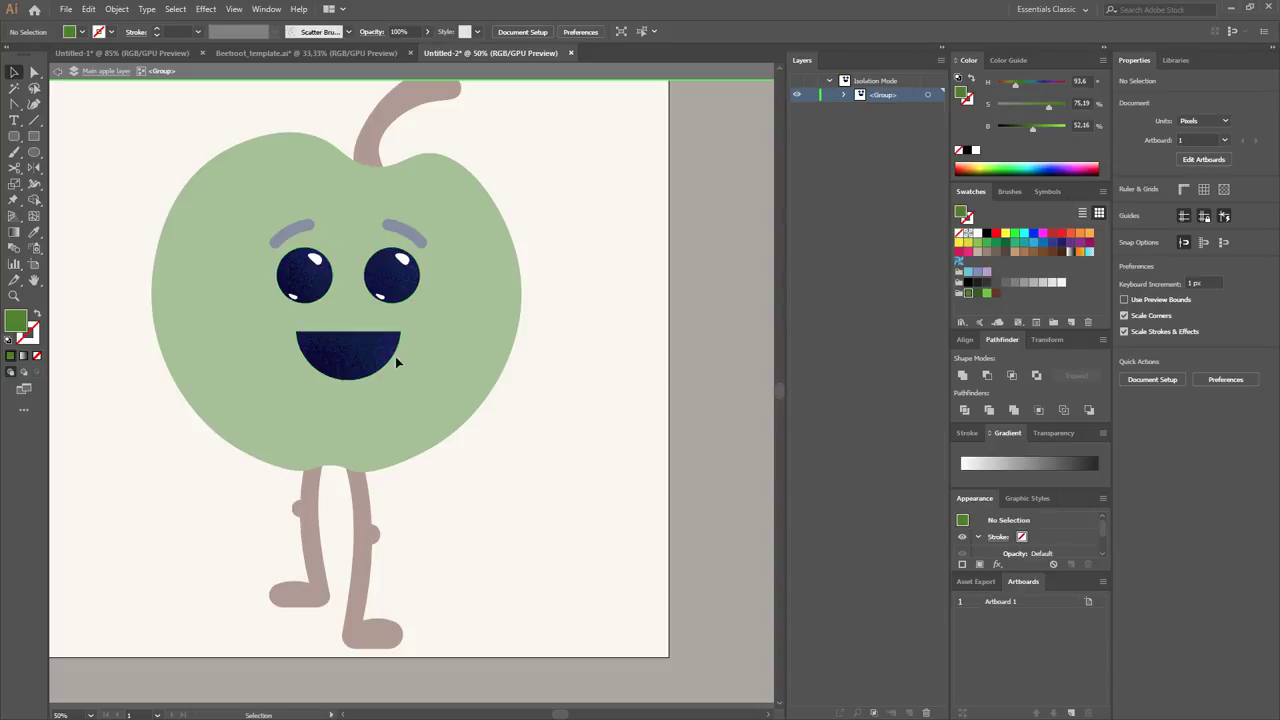
left_click(420, 403)
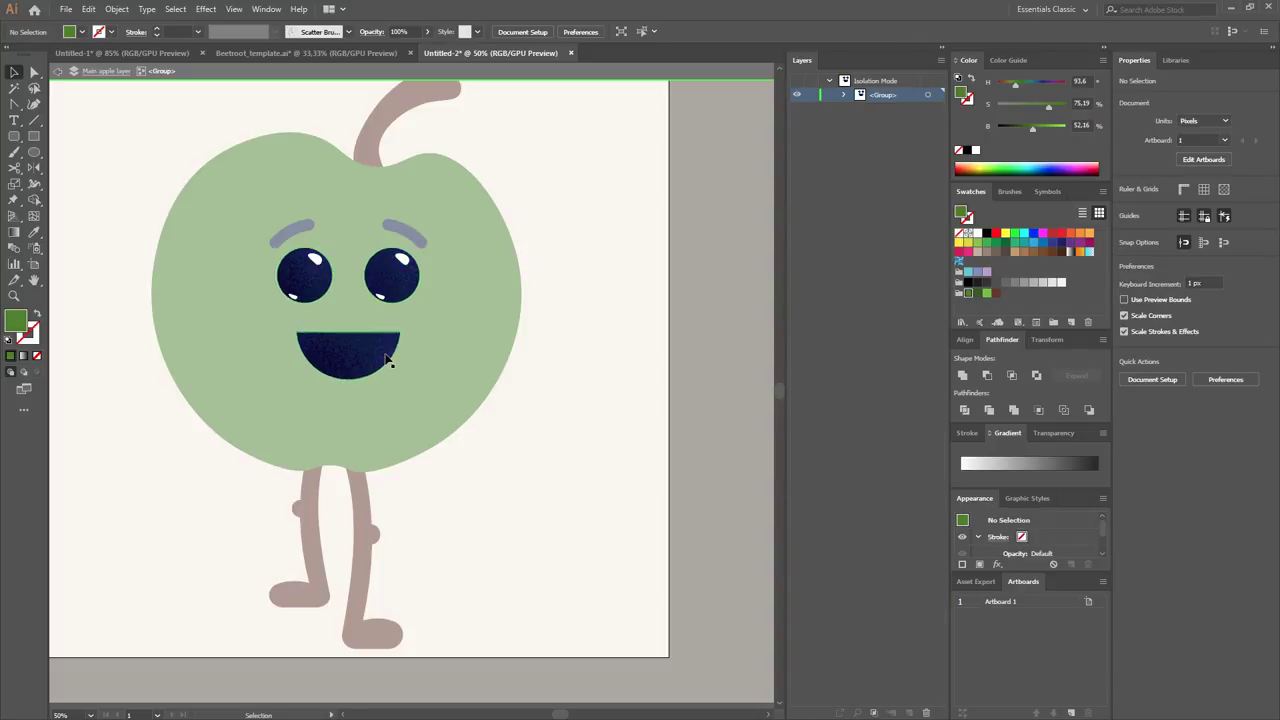
key("a")
left_click_drag(460, 429, 273, 338)
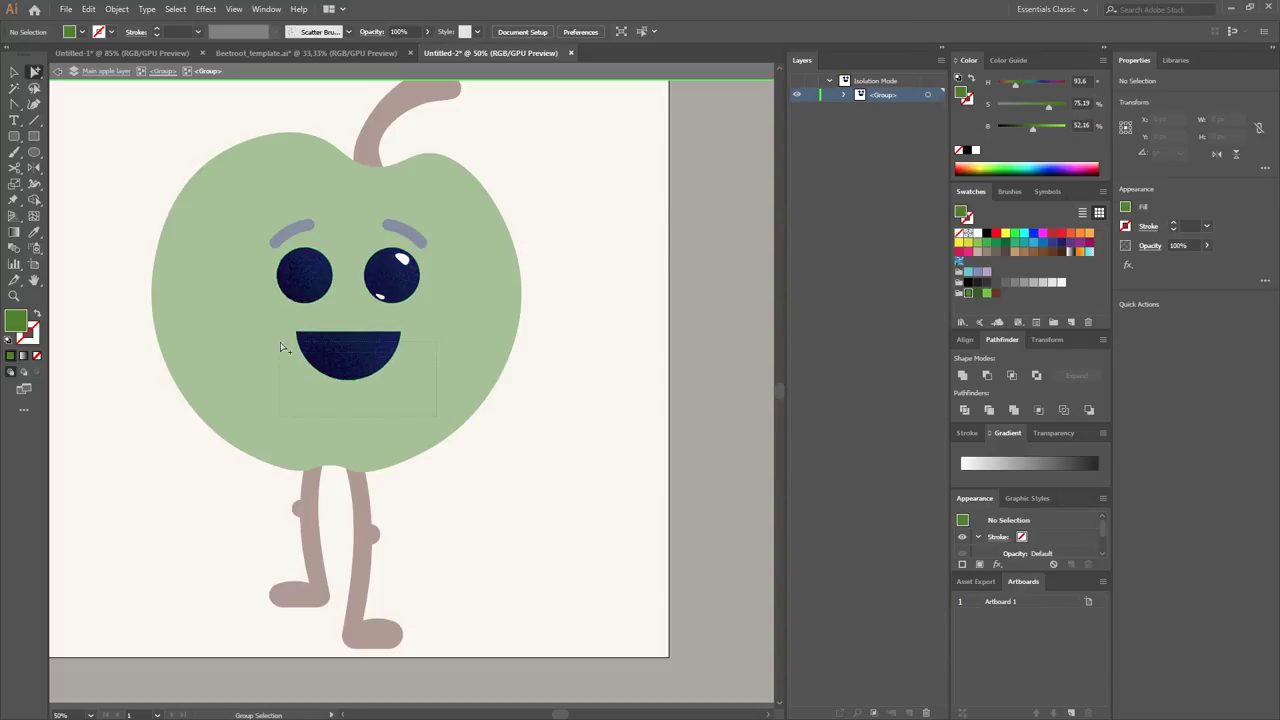
key("Delete")
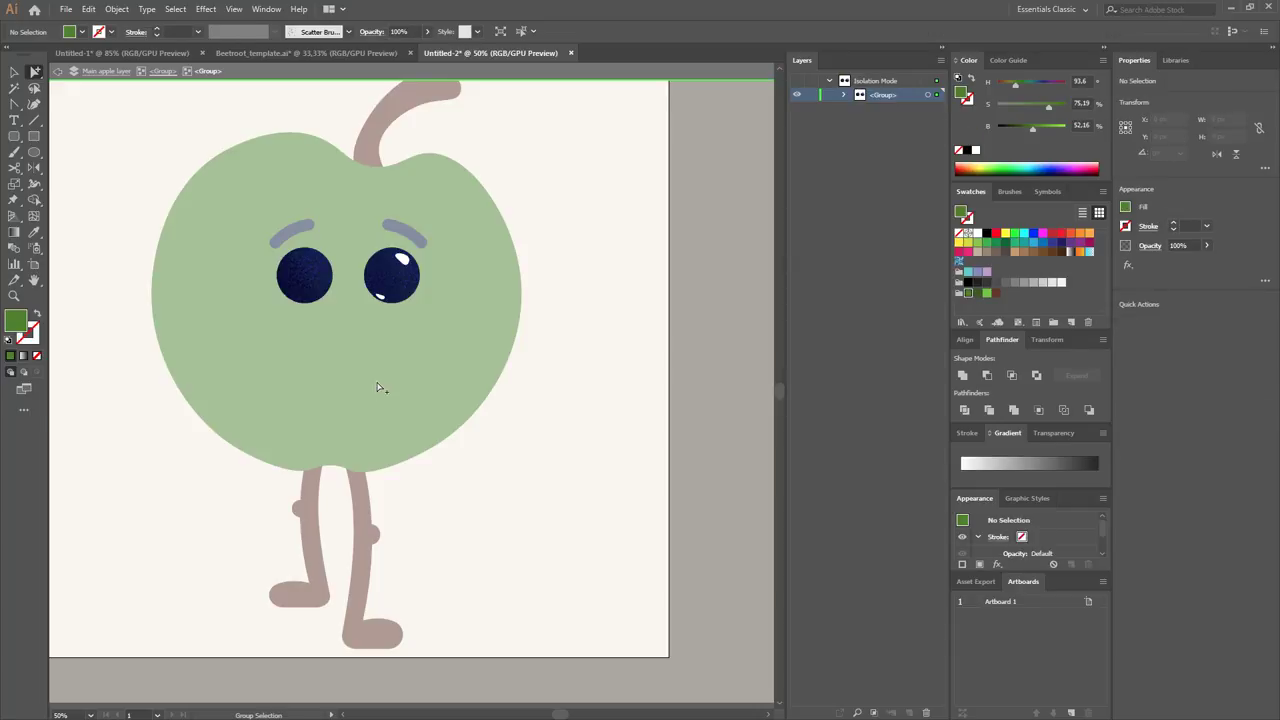
double_click(378, 388)
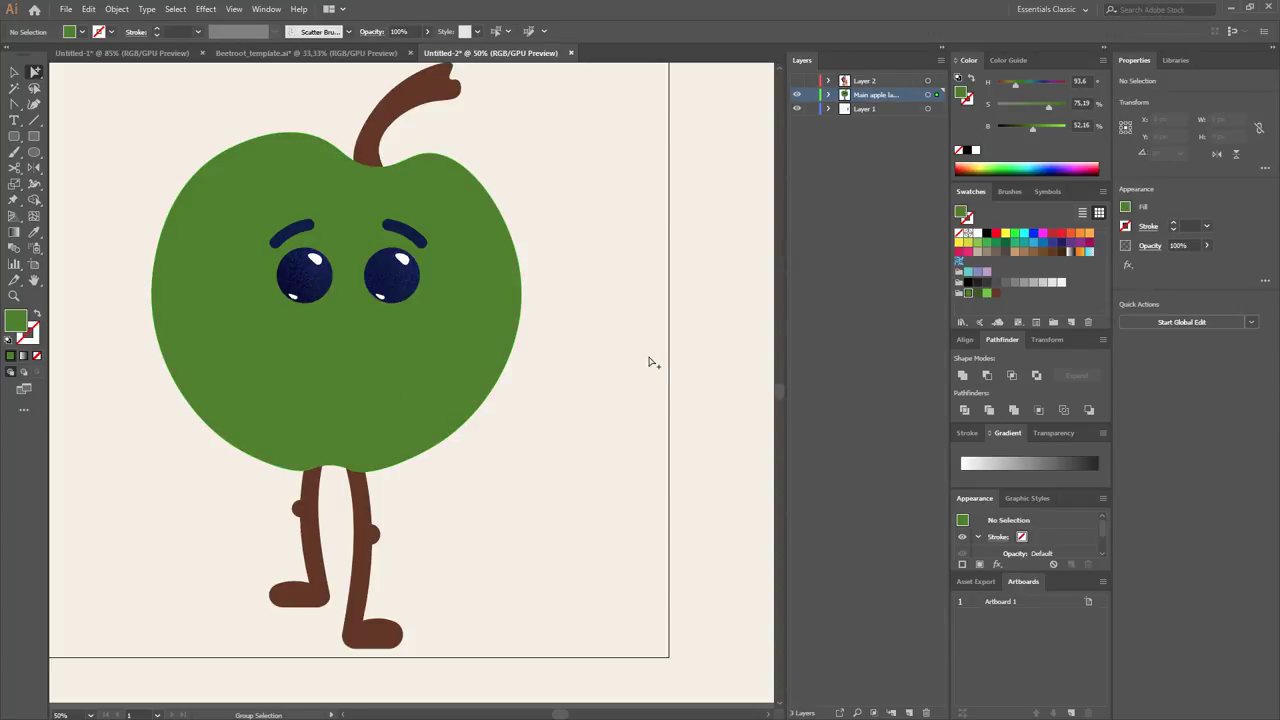
key("v")
Select the right eye's white highlight for reshaping with the Curvature tool.
scroll(570, 328, "up", 1)
scroll(305, 262, "up", 2)
key("a")
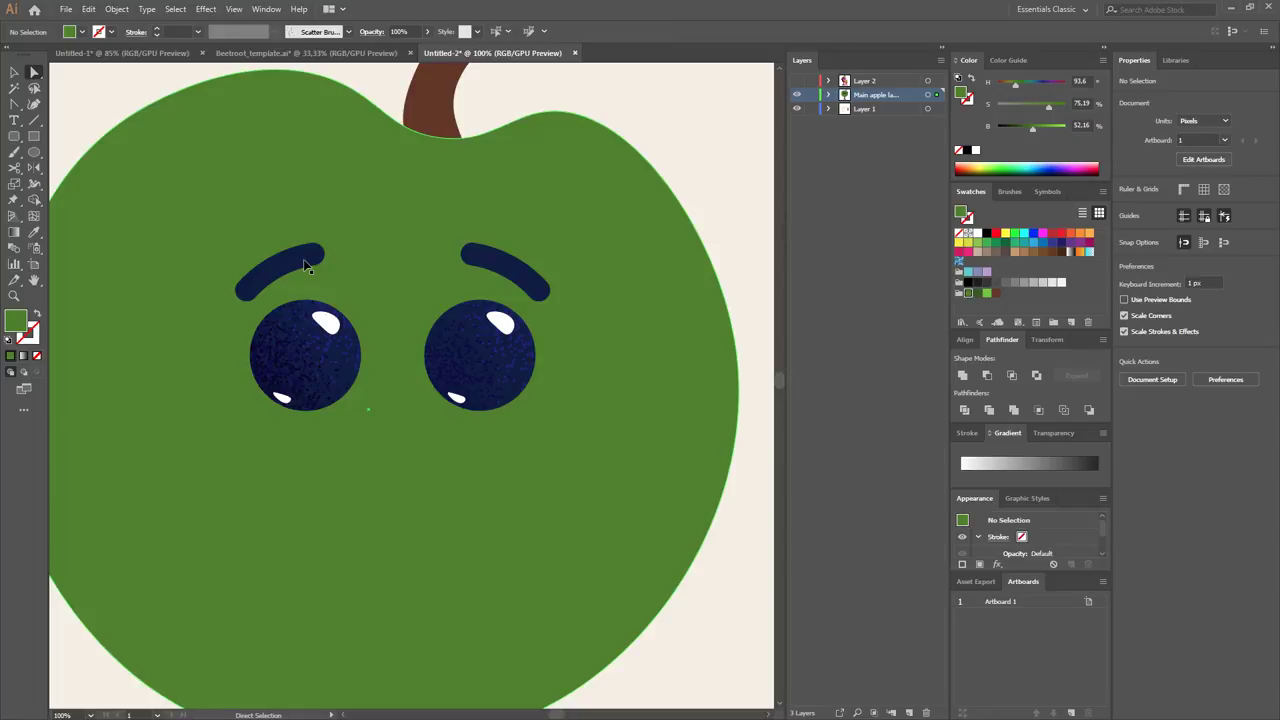
left_click(303, 259)
scroll(303, 259, "down", 2)
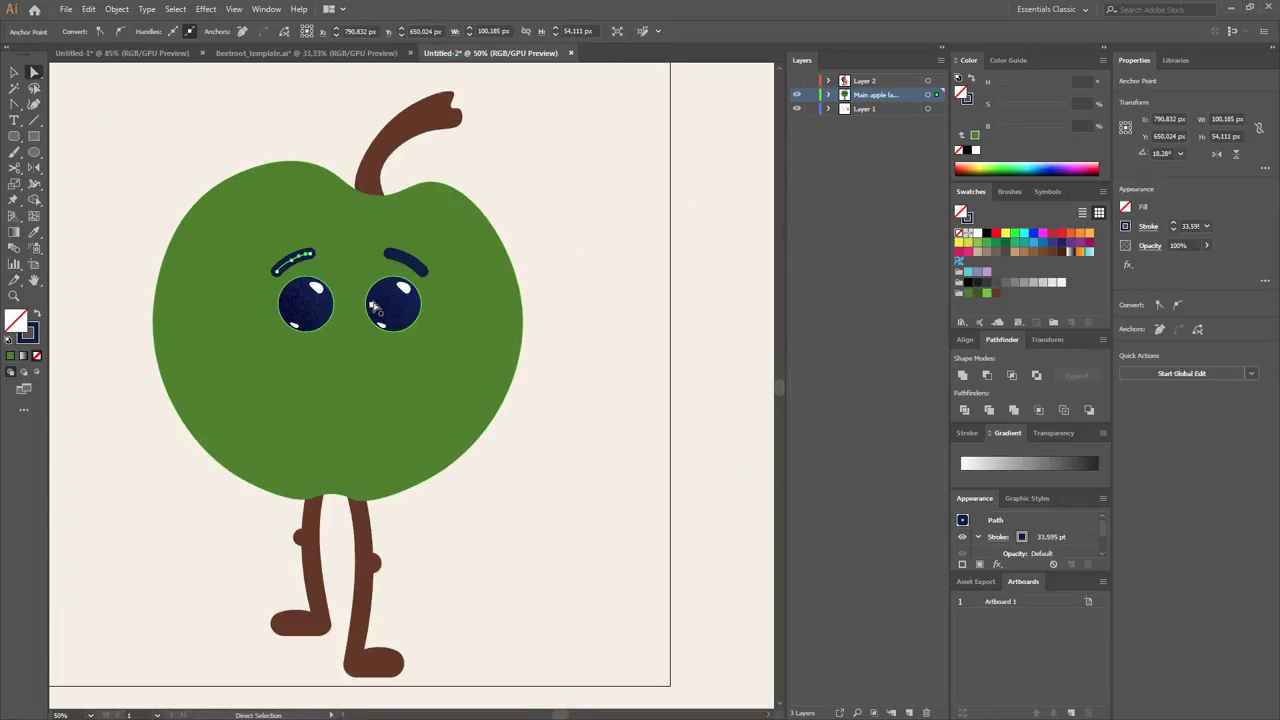
scroll(392, 310, "up", 2)
left_click(415, 280)
key("shift+asciitilde")
scroll(420, 283, "up", 2)
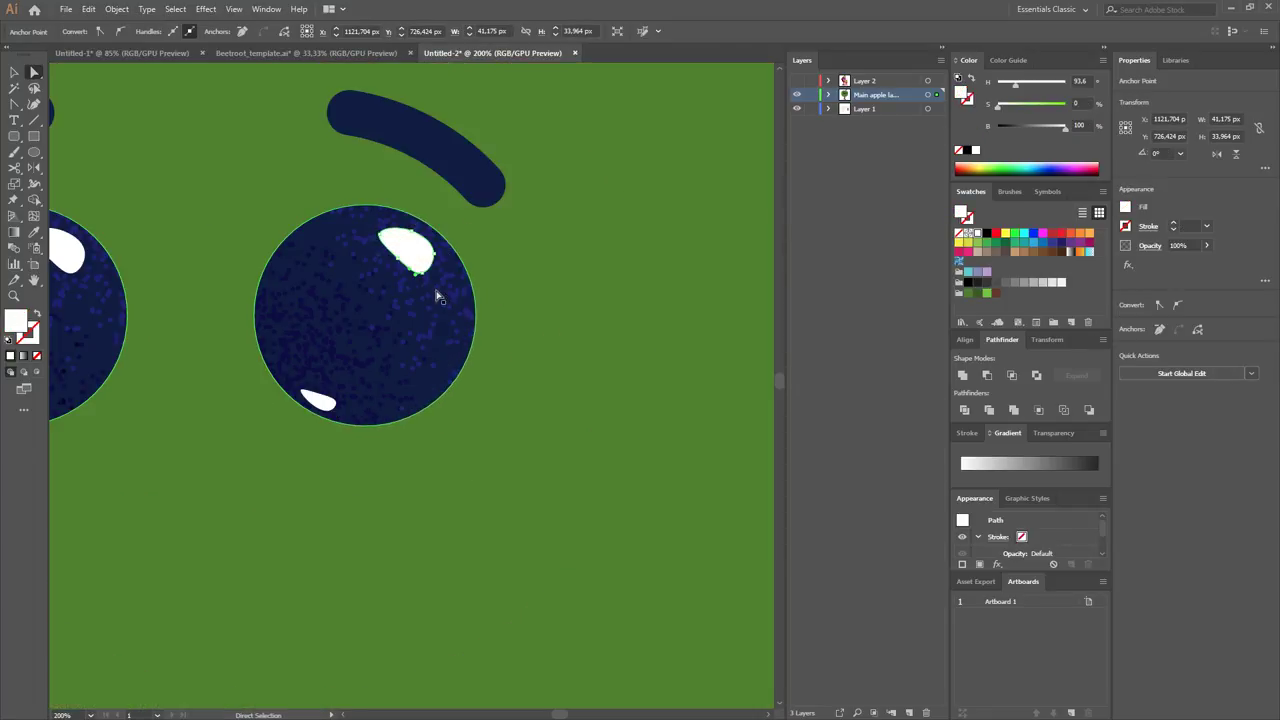
scroll(424, 280, "up", 3)
Drag the highlight's anchors into a thin, long sliver hugging the right eye's upper rim.
left_click_drag(415, 281, 472, 255)
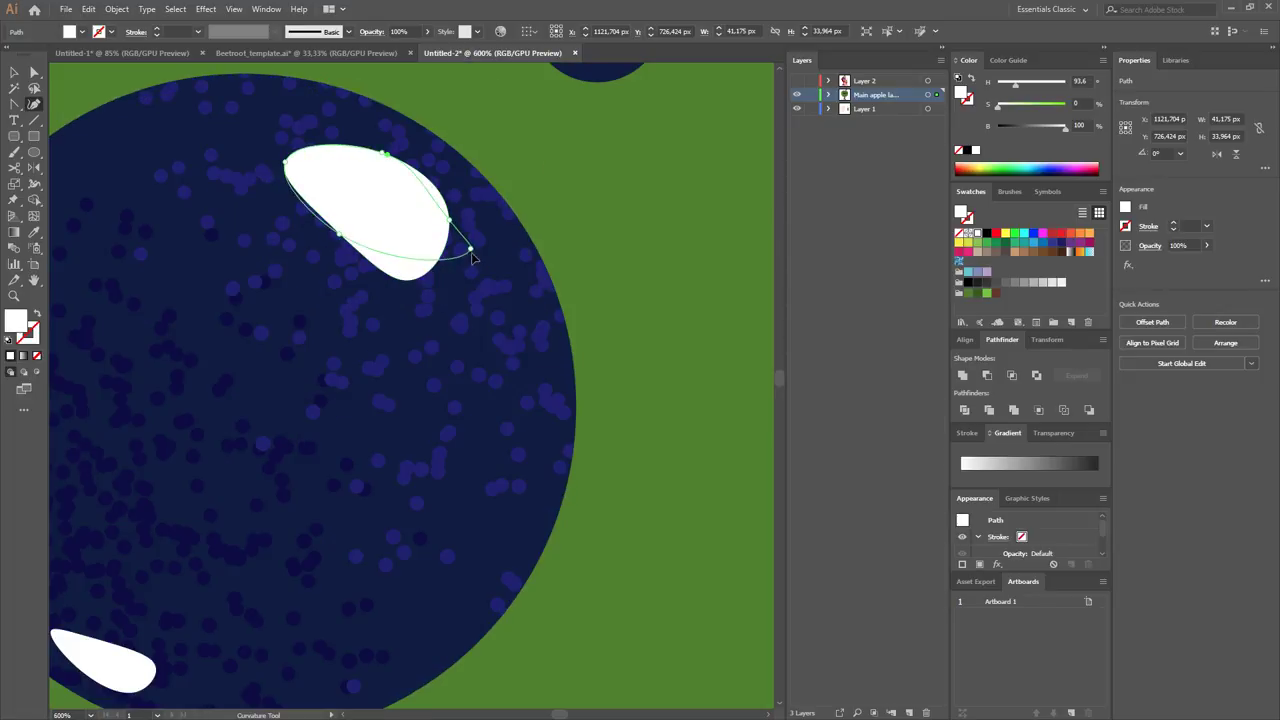
left_click_drag(340, 243, 358, 203)
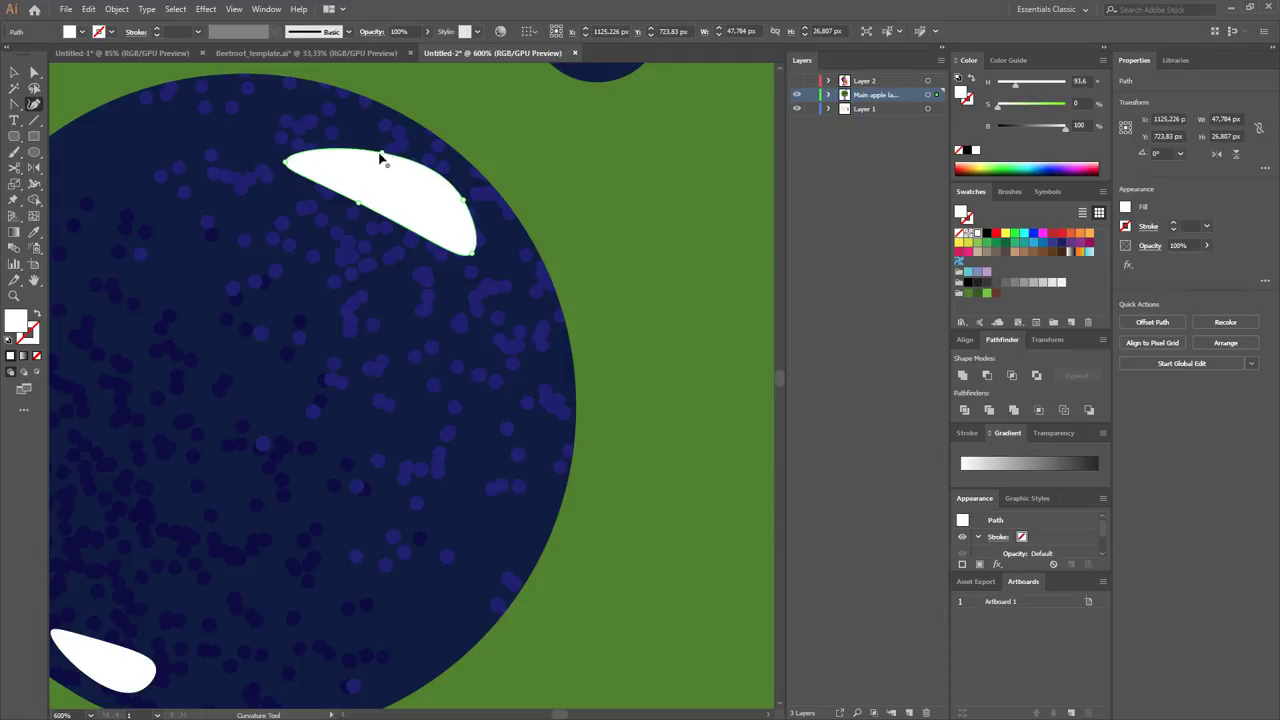
left_click_drag(384, 155, 316, 116)
double_click(380, 151)
left_click_drag(358, 204, 370, 175)
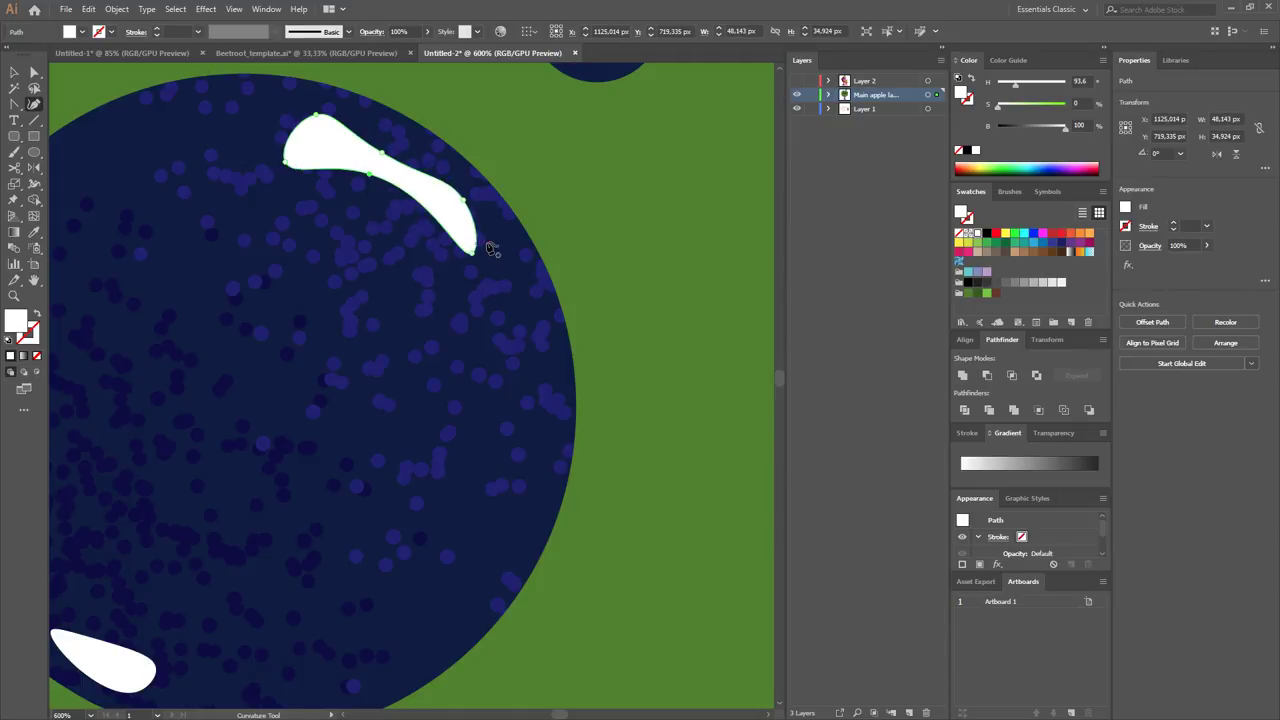
mouse_move(476, 252)
left_mouse_down()
mouse_move(491, 234)
mouse_move(457, 182)
left_mouse_up()
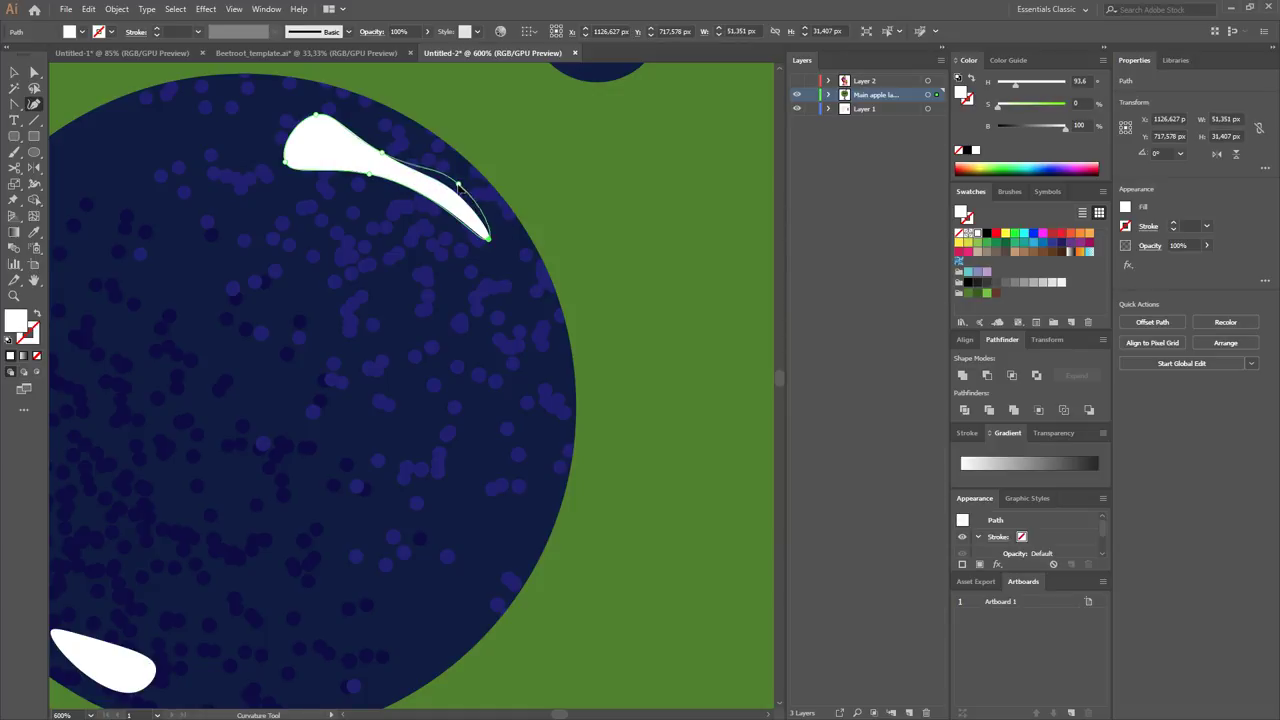
mouse_move(380, 161)
left_mouse_down()
mouse_move(451, 83)
mouse_move(447, 203)
left_mouse_up()
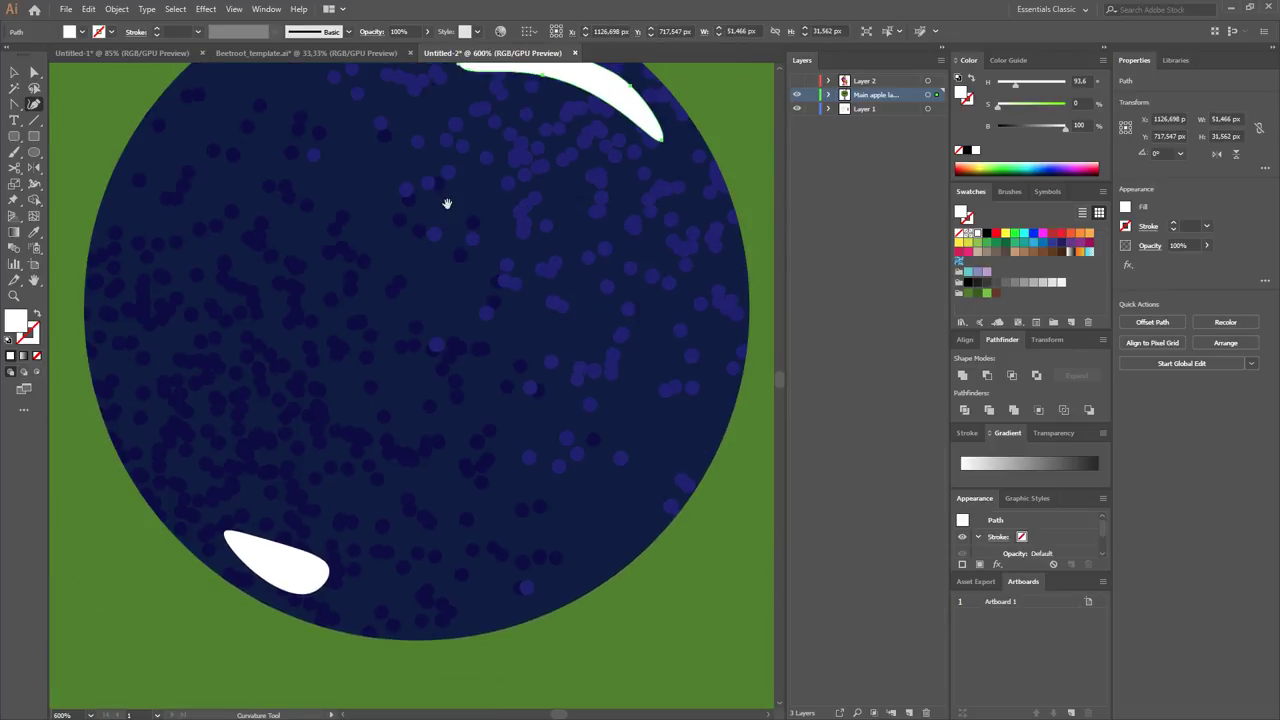
left_click_drag(459, 140, 480, 340)
mouse_move(479, 262)
left_mouse_down()
mouse_move(466, 216)
mouse_move(463, 237)
mouse_move(558, 208)
left_mouse_up()
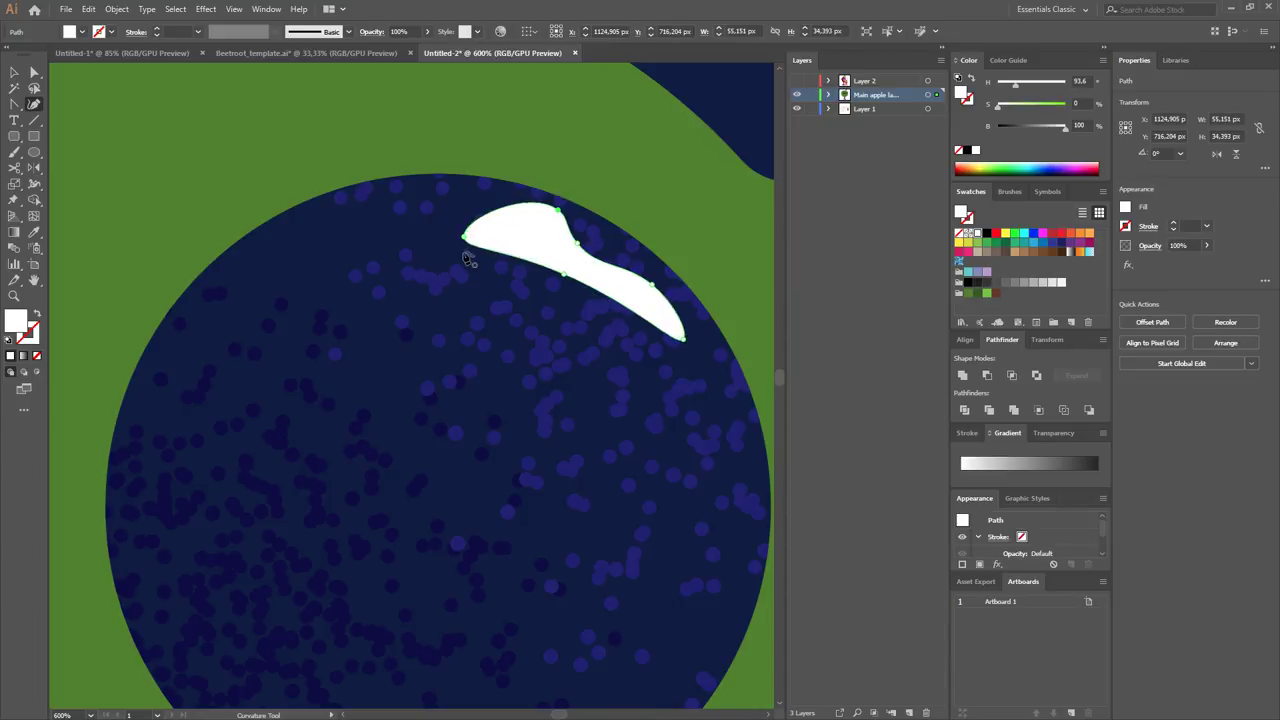
mouse_move(499, 245)
left_mouse_down()
mouse_move(518, 243)
mouse_move(479, 187)
left_mouse_up()
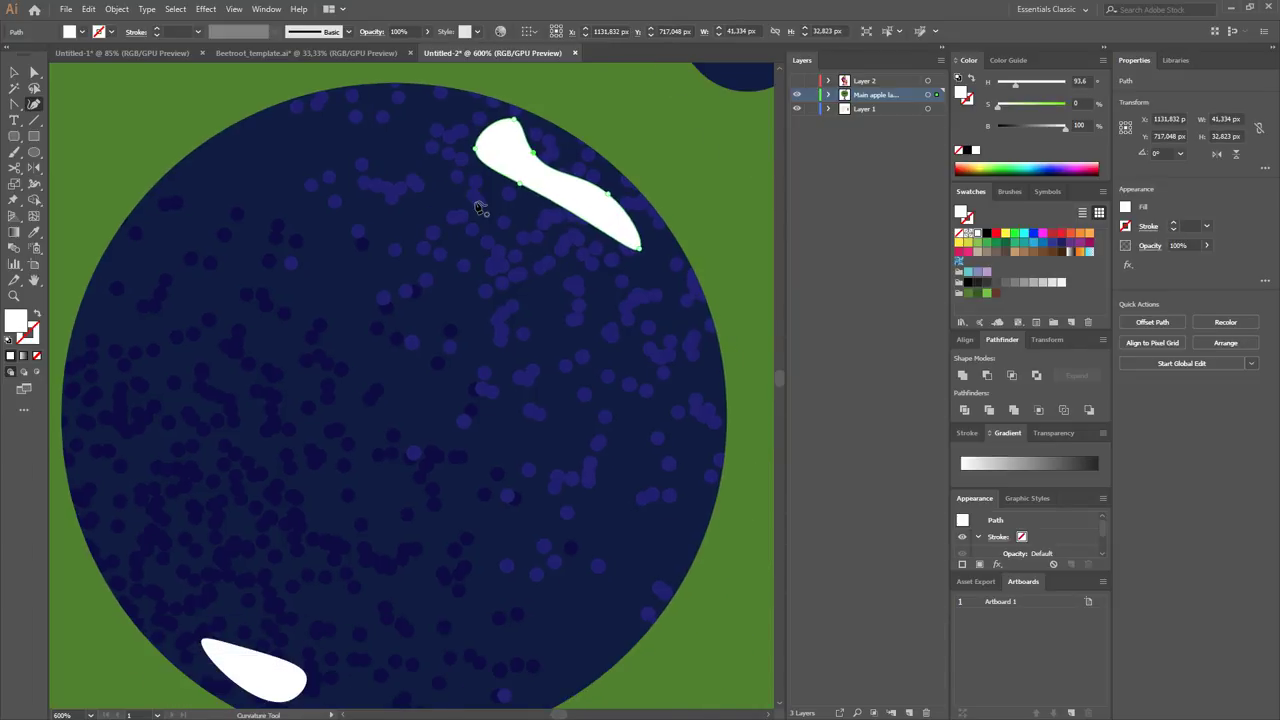
left_click_drag(527, 526, 465, 311)
Duplicate the eye's lower highlight beside it as a smaller copy and nudge it into place.
key("a")
left_click(213, 480)
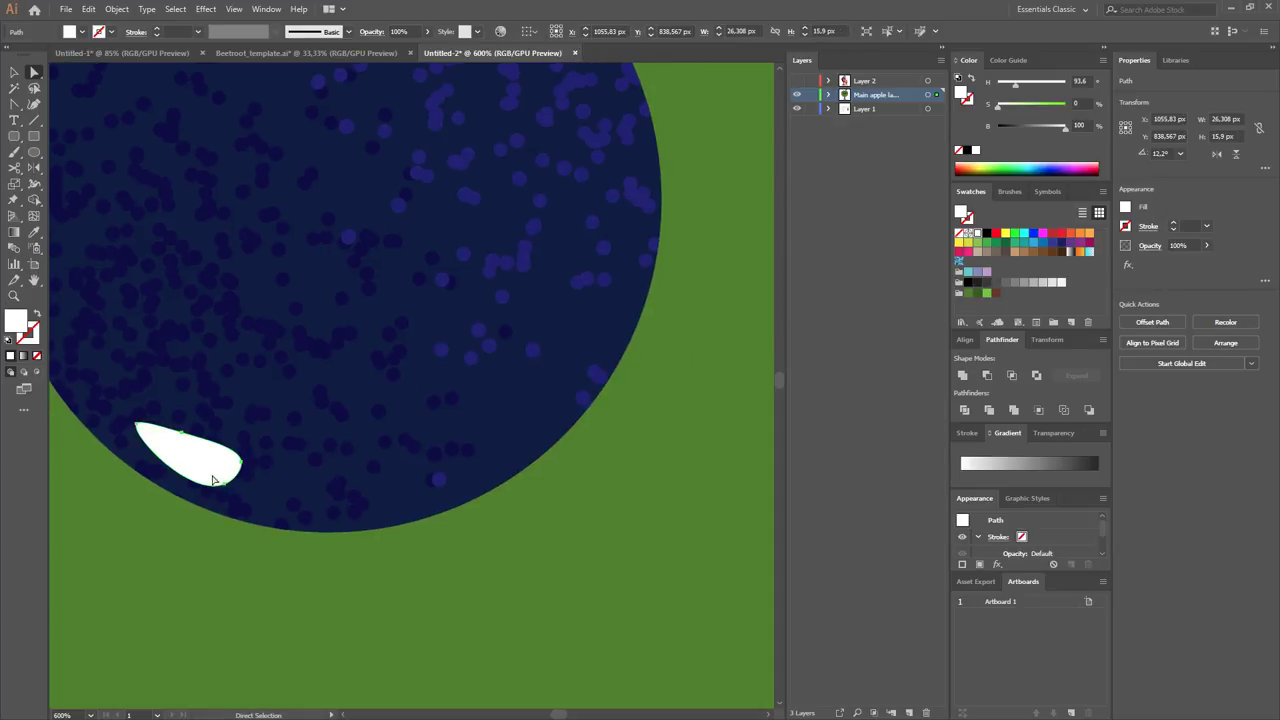
left_click_drag(213, 480, 300, 508, "alt")
key("v")
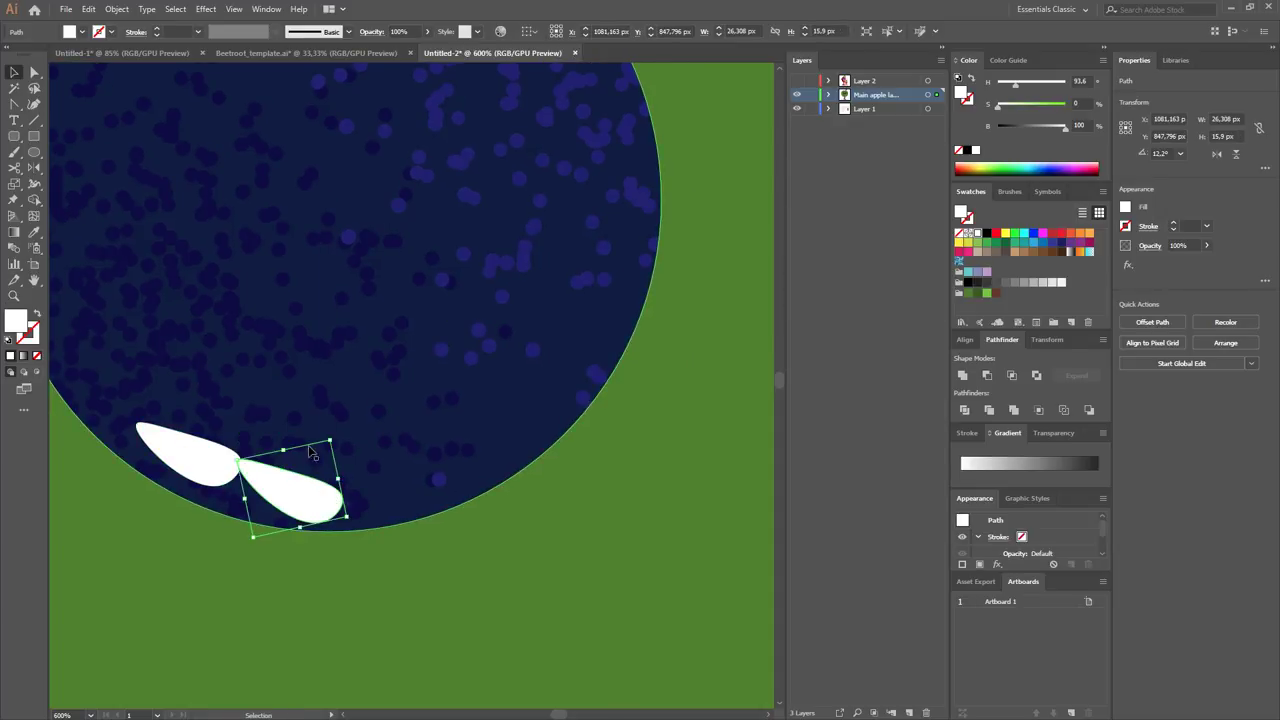
left_click_drag(241, 460, 288, 484)
key("e")
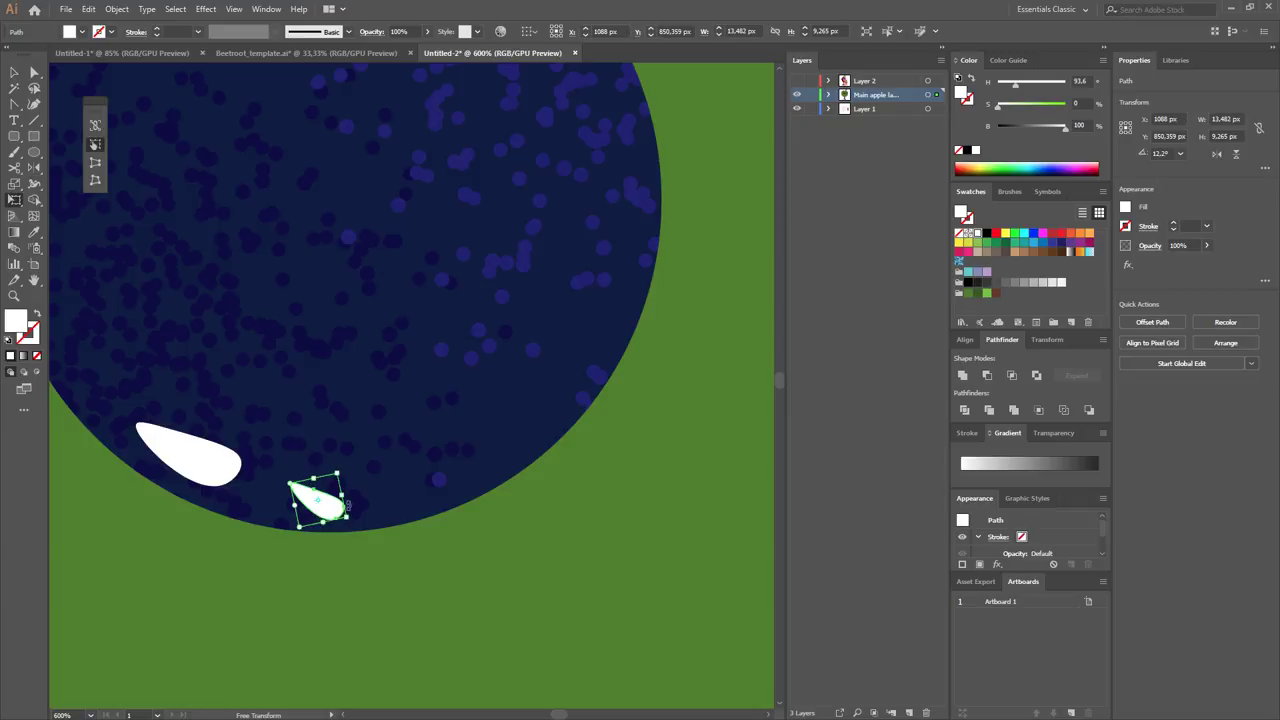
left_click(315, 505)
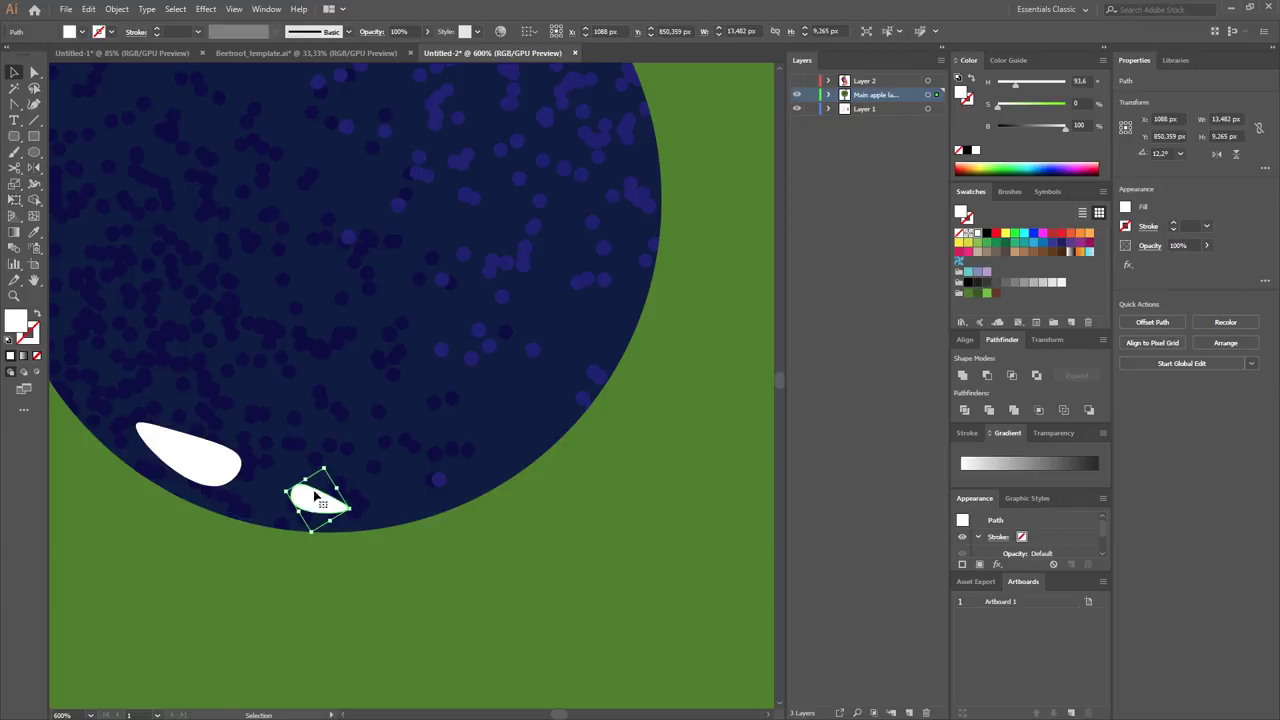
key("a")
left_click_drag(322, 505, 287, 496)
key("v")
scroll(395, 515, "down", 5, "alt")
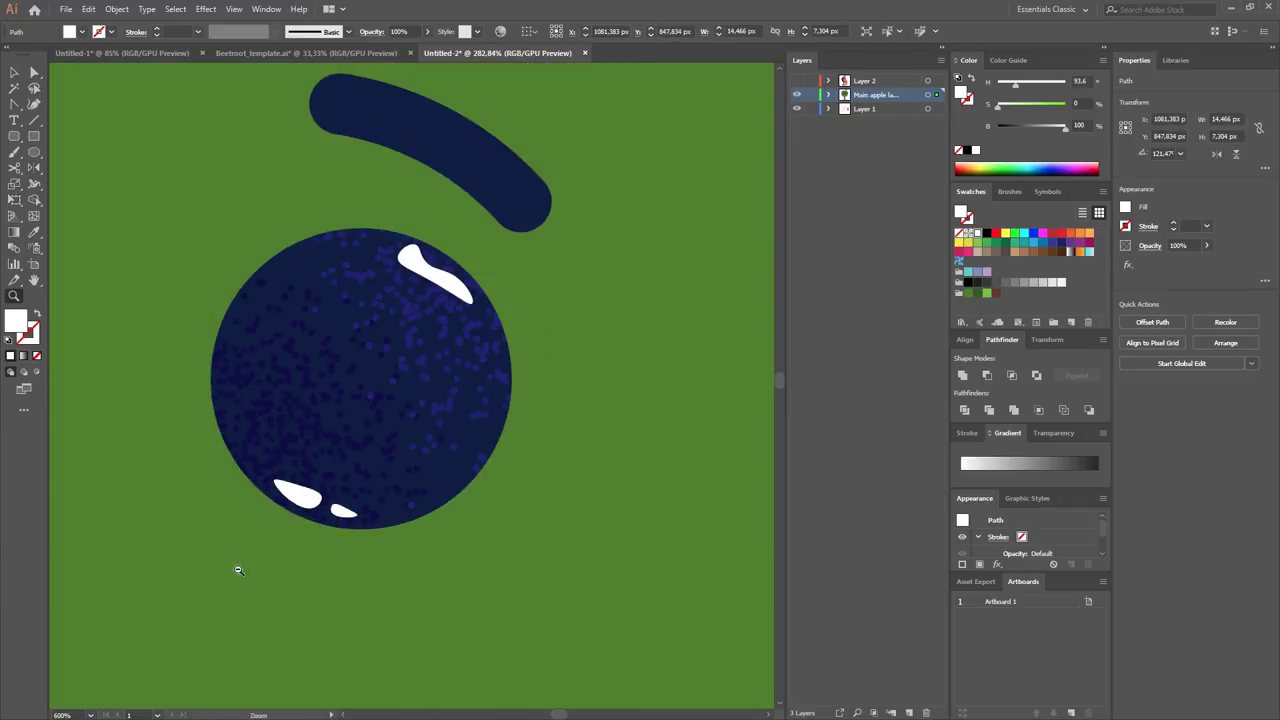
Curve the upper highlight's anchors into a slim, smooth sliver with the Curvature tool.
key("z")
mouse_move(397, 512)
left_mouse_down()
mouse_move(380, 380)
mouse_move(504, 330)
left_mouse_up()
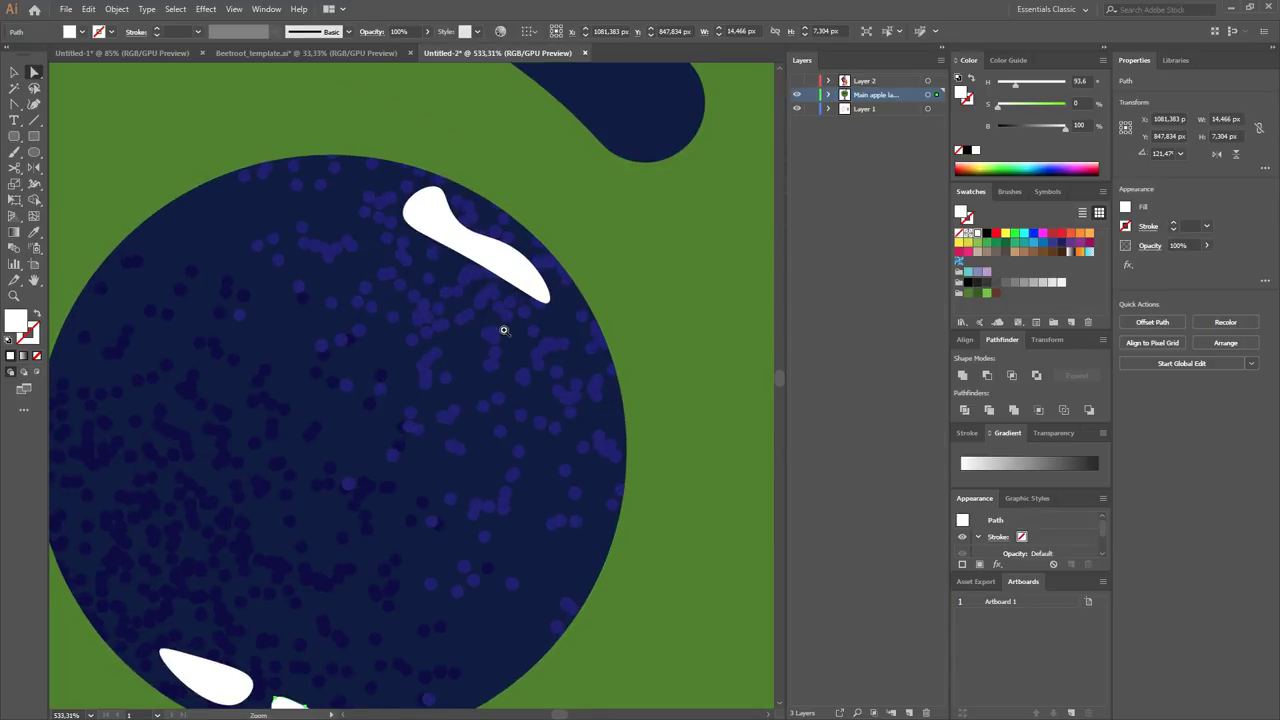
left_click(437, 237)
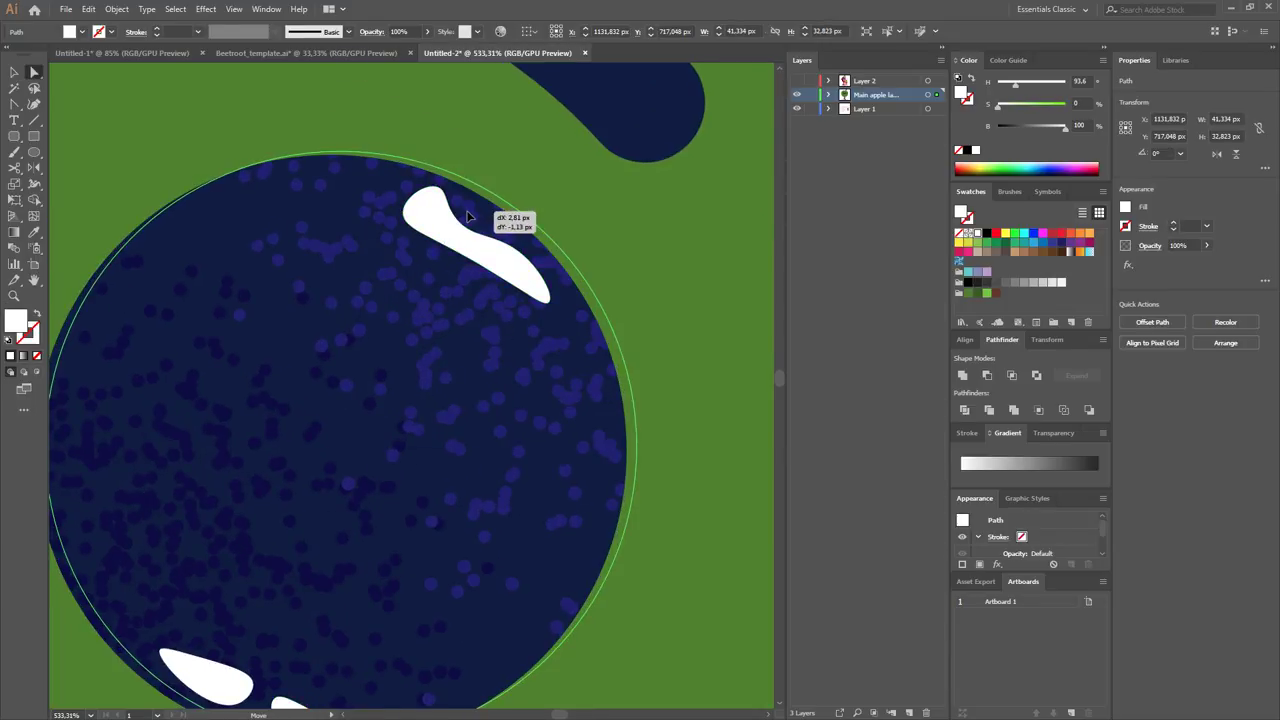
left_click(457, 224)
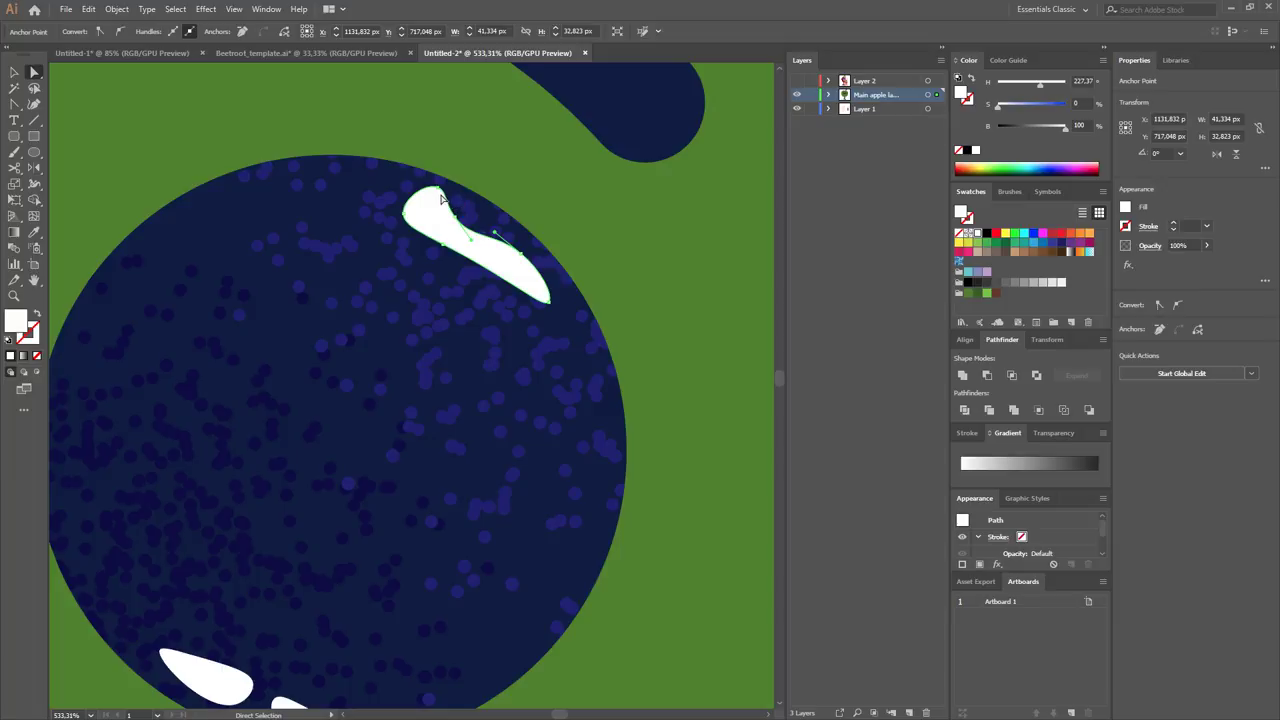
key("shift+grave")
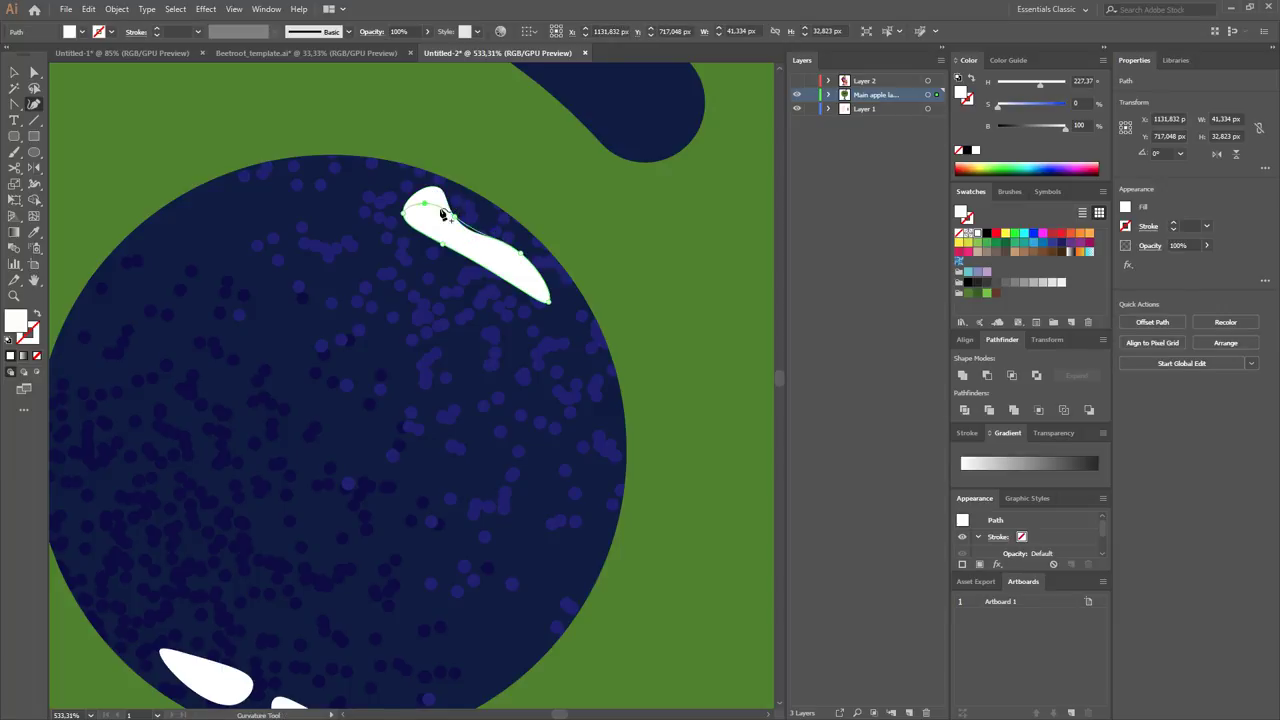
left_click_drag(441, 197, 497, 264)
left_click_drag(546, 298, 547, 291)
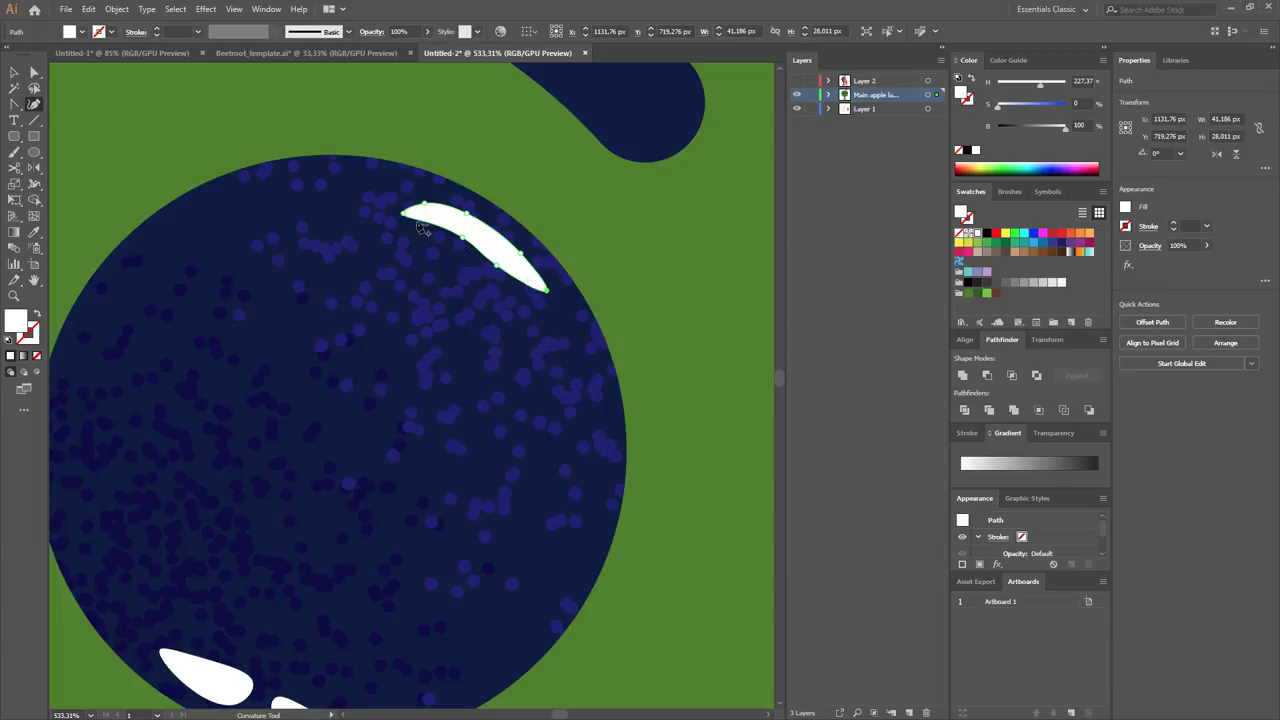
left_click_drag(404, 213, 413, 226)
Undo the accidental squash of the upper highlight and zoom out to see both eyes.
key("v")
left_click_drag(548, 292, 432, 346)
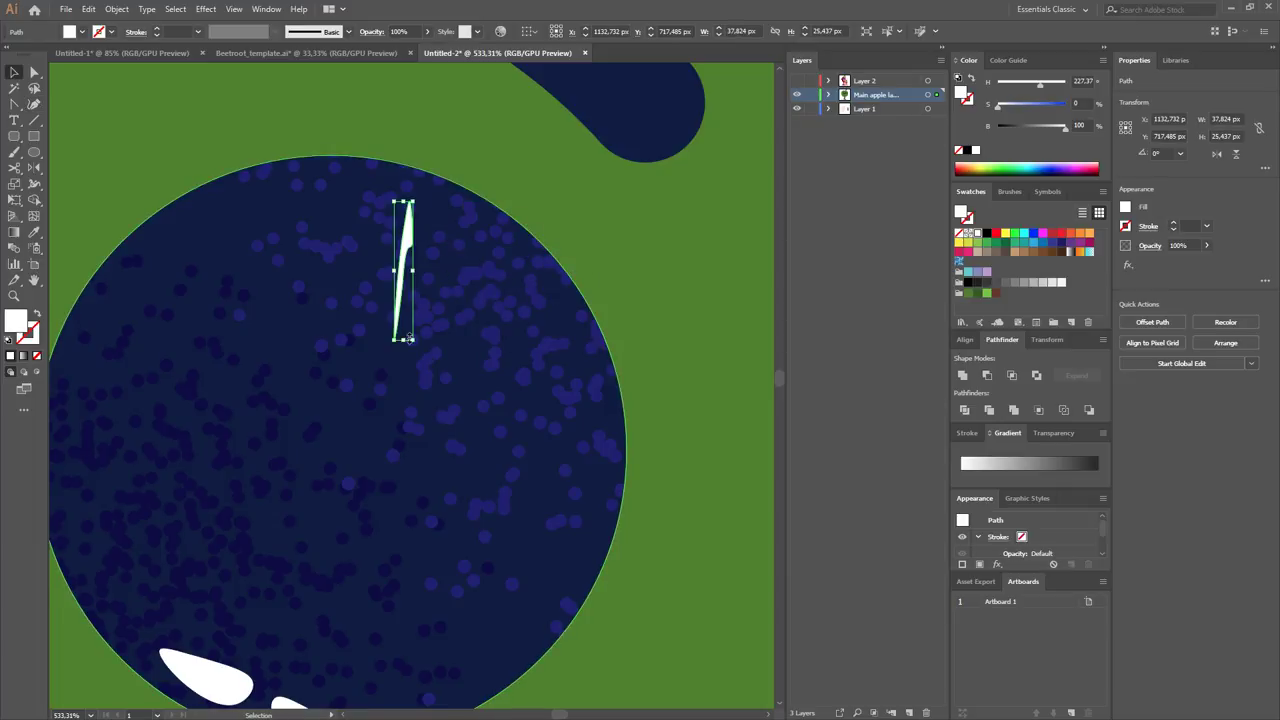
key("ctrl+z")
key("z")
left_click_drag(583, 304, 363, 417)
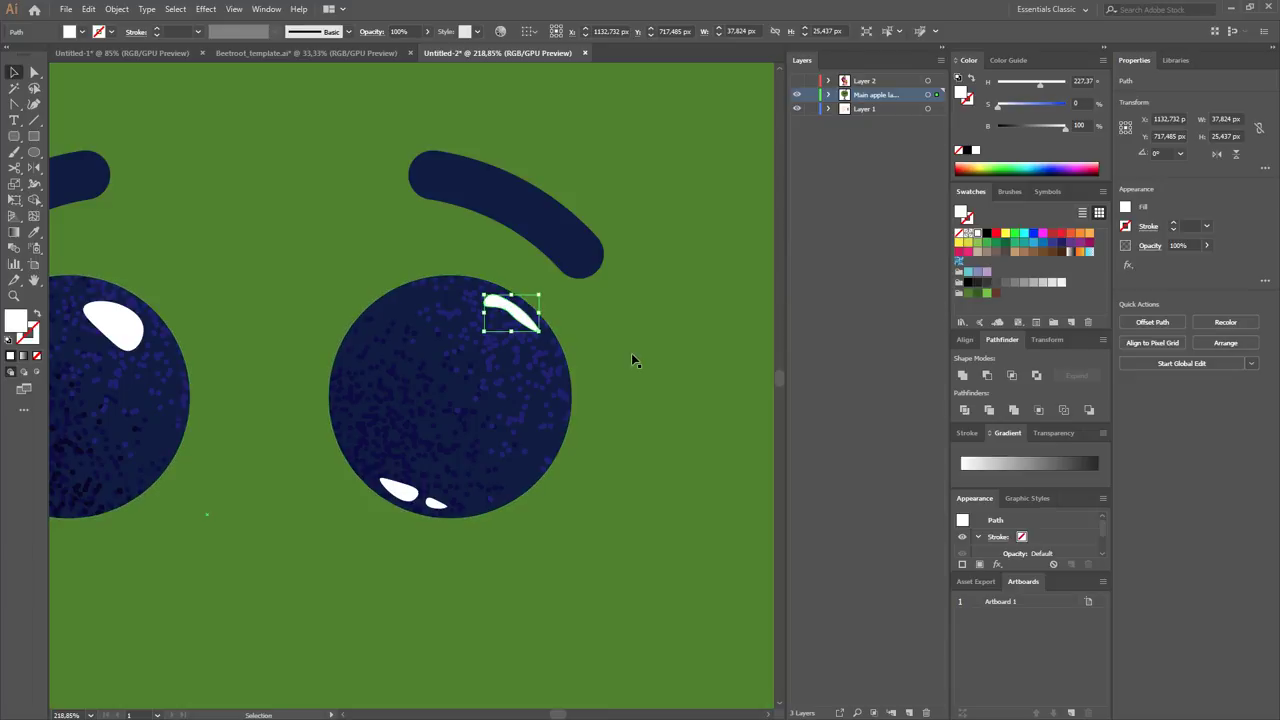
left_click(540, 400, "ctrl")
Select the right eye's lower highlight and circle, then zoom in closely on the right eye.
key("v")
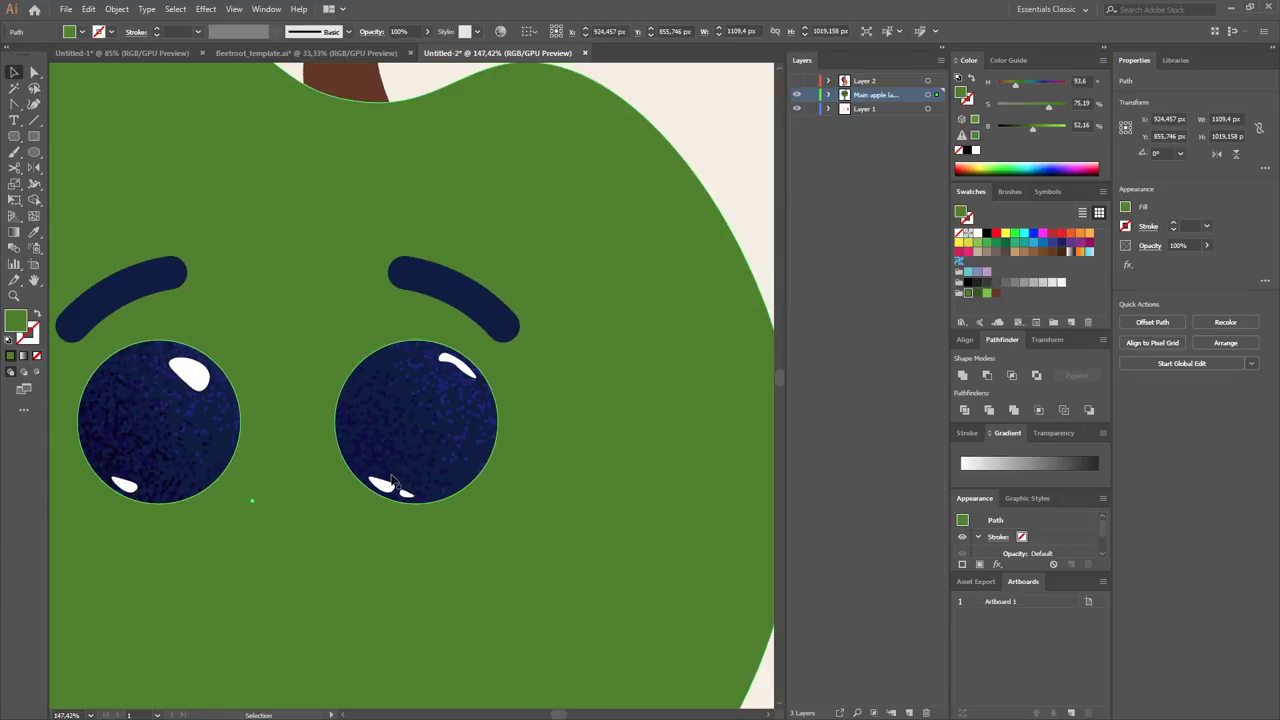
left_click(405, 495)
left_click(443, 414)
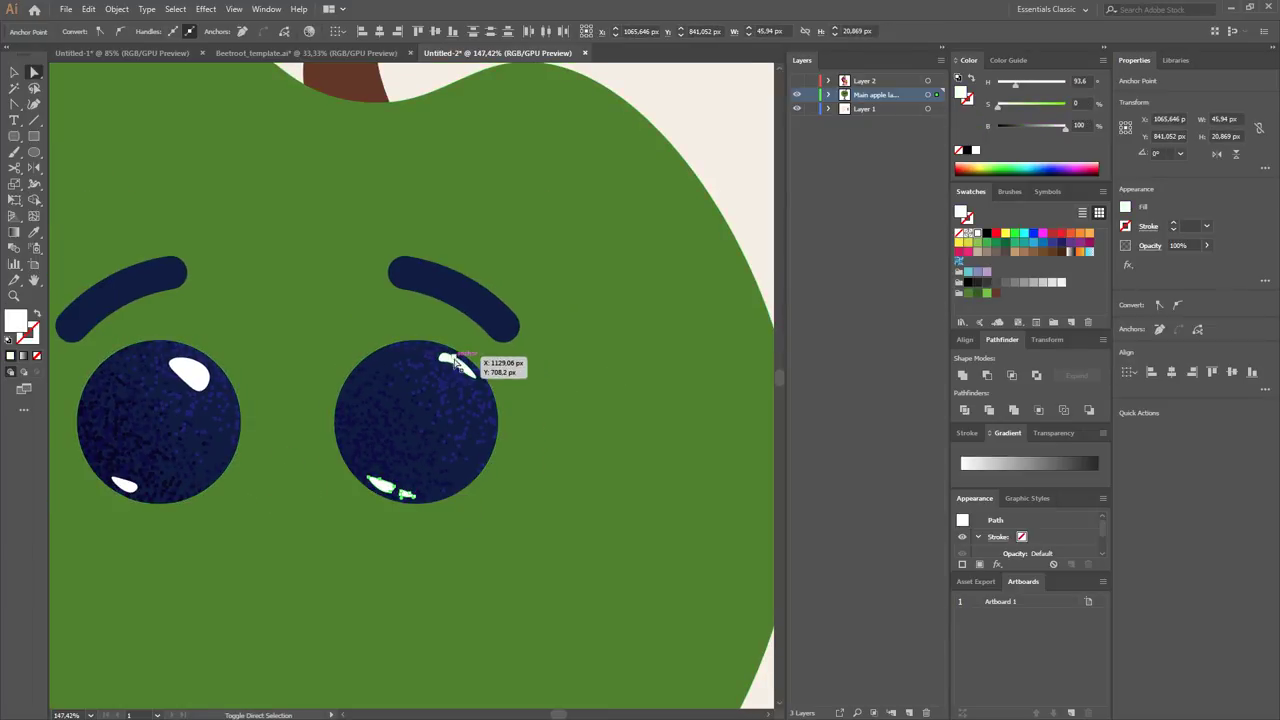
key("z")
left_click(453, 440)
left_click_drag(453, 440, 500, 414)
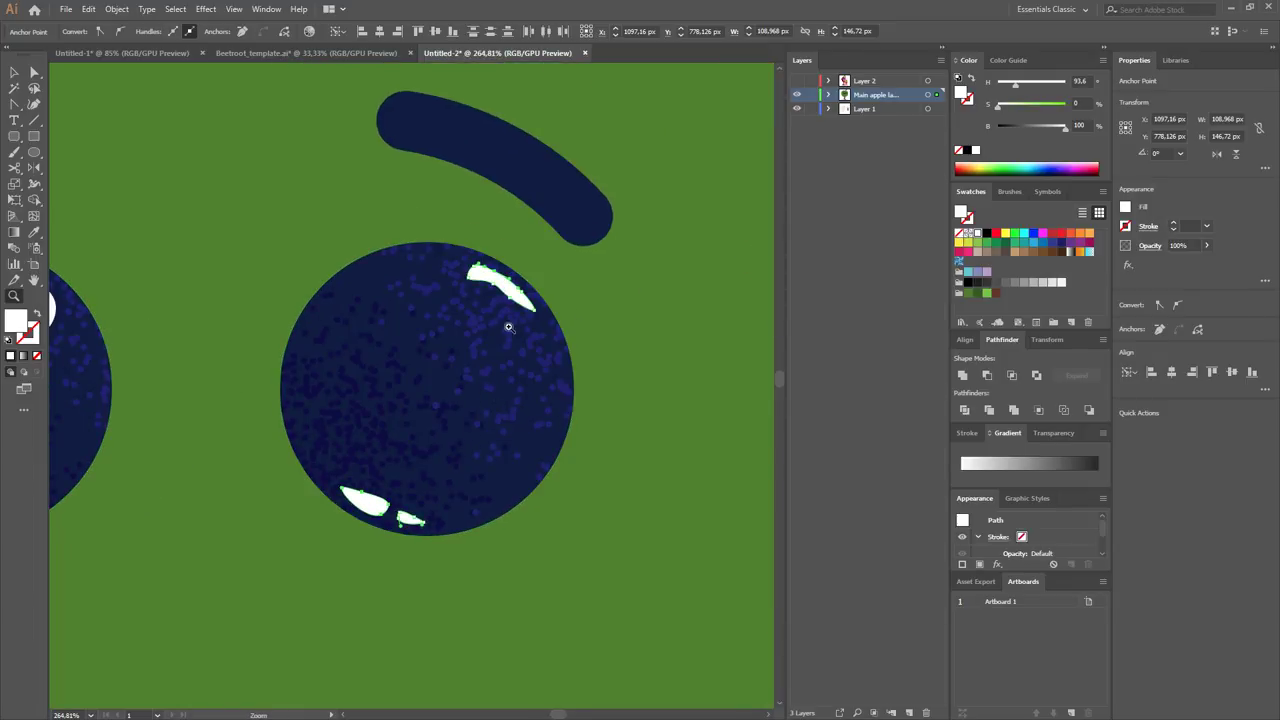
Pan to show both eyes with panels hidden, undoing an accidental move of the eyes.
key("a")
left_click_drag(321, 448, 614, 366)
mouse_move(577, 423)
left_mouse_down()
mouse_move(399, 484)
mouse_move(669, 517)
left_mouse_up()
key("Tab")
left_click_drag(857, 255, 514, 271)
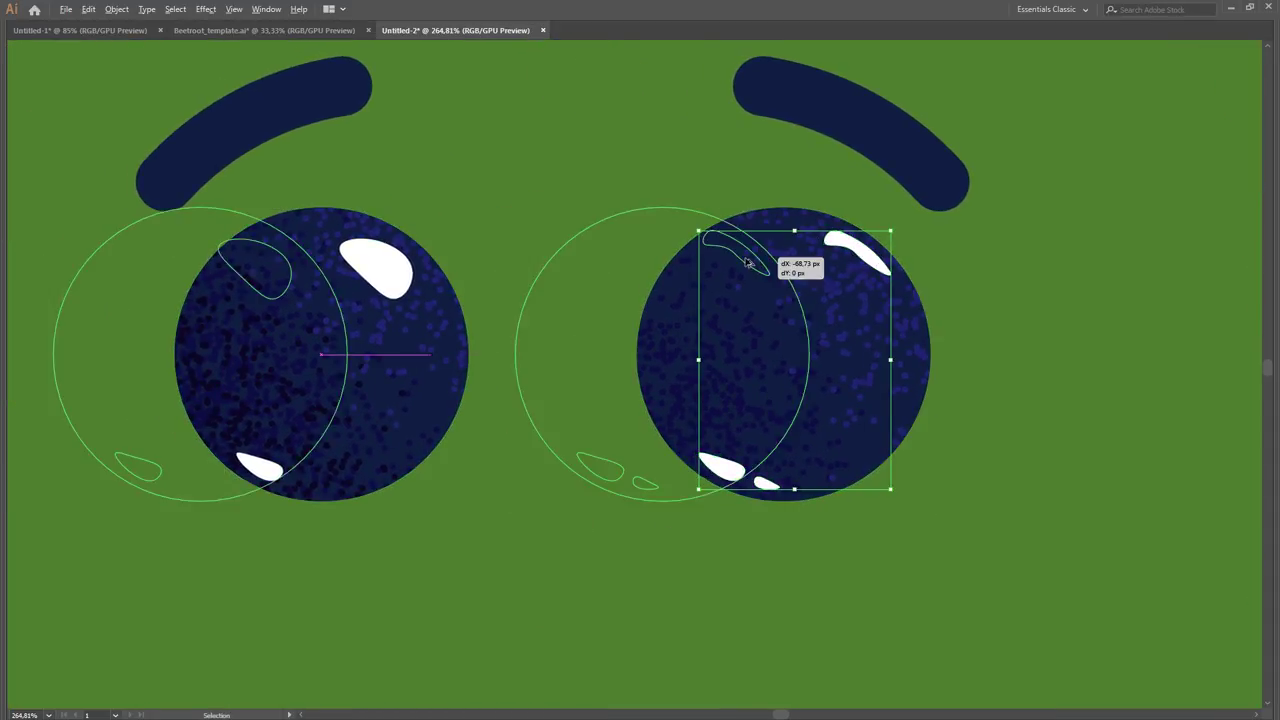
key("ctrl+z")
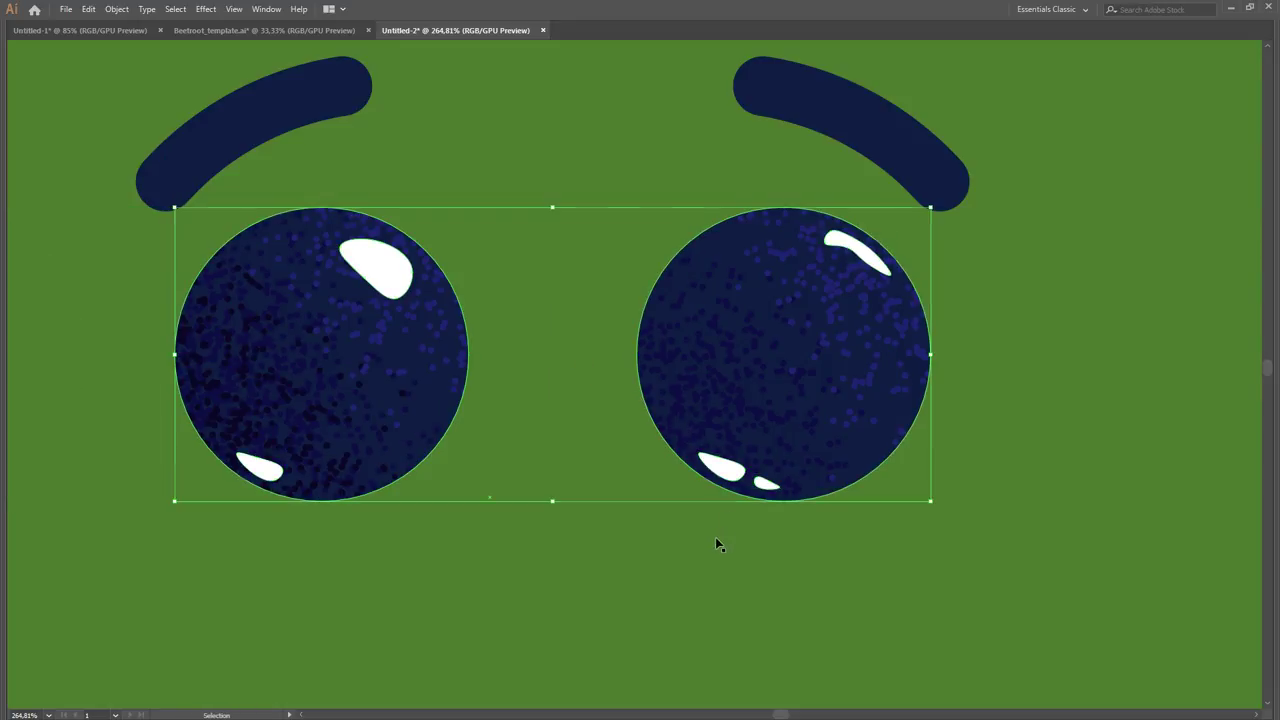
Copy the right eye's slim highlights onto the left eye and shift them into place.
key("a")
left_click(722, 468)
left_click(765, 484, "shift")
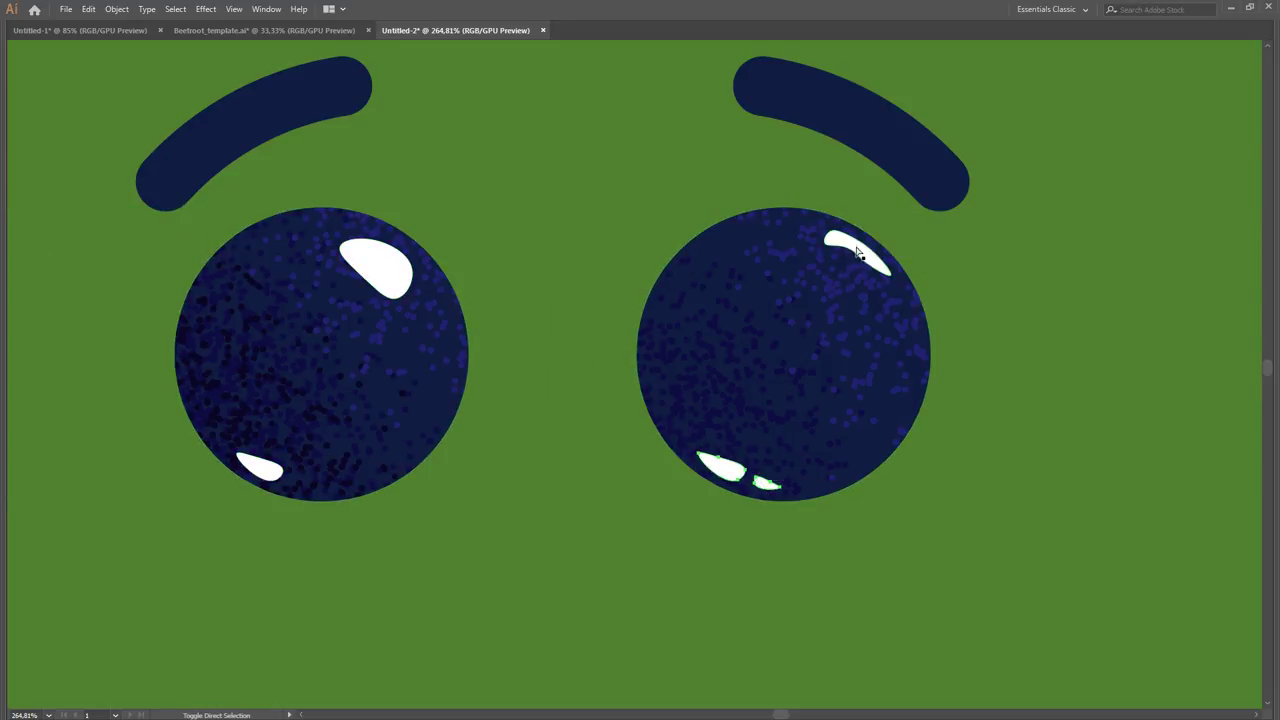
left_click_drag(870, 257, 460, 278)
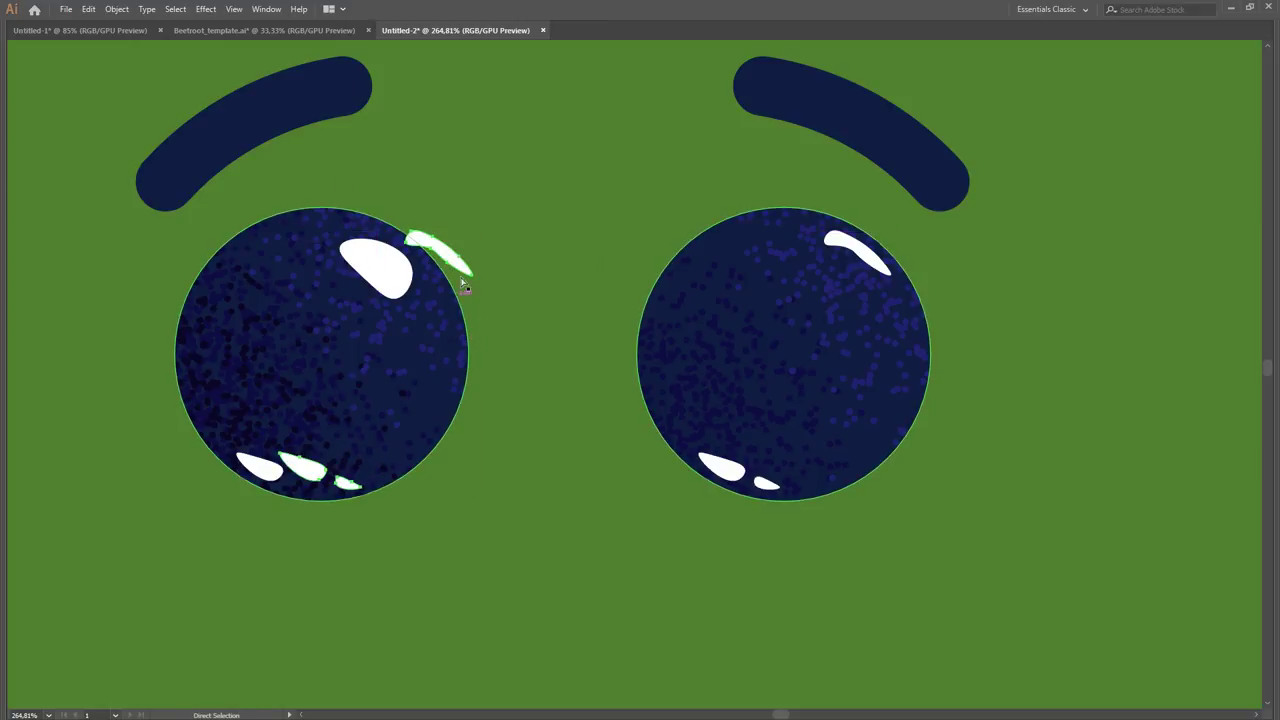
mouse_move(470, 260)
left_mouse_down()
mouse_move(405, 260)
mouse_move(430, 263)
left_mouse_up()
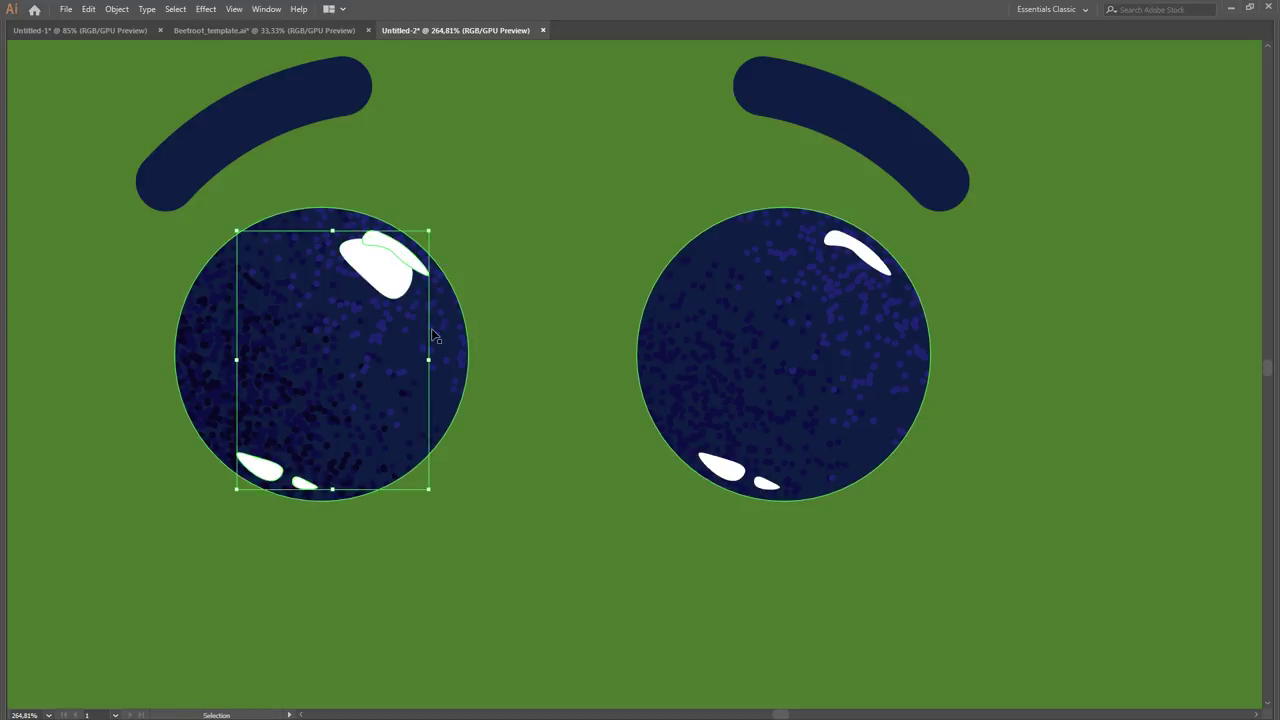
key("ctrl+shift+a")
Delete the left eye's old rounder highlights, keeping the new slim copies.
left_click(270, 477)
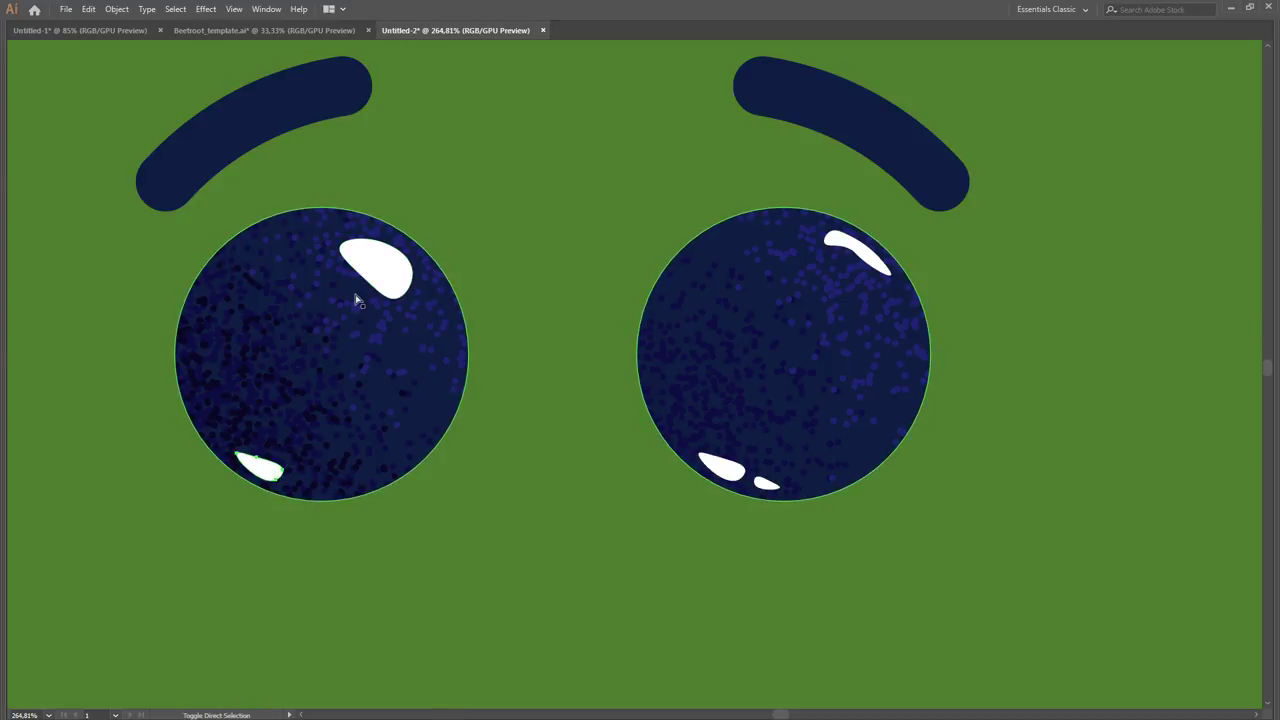
left_click(381, 279, "shift")
key("Delete")
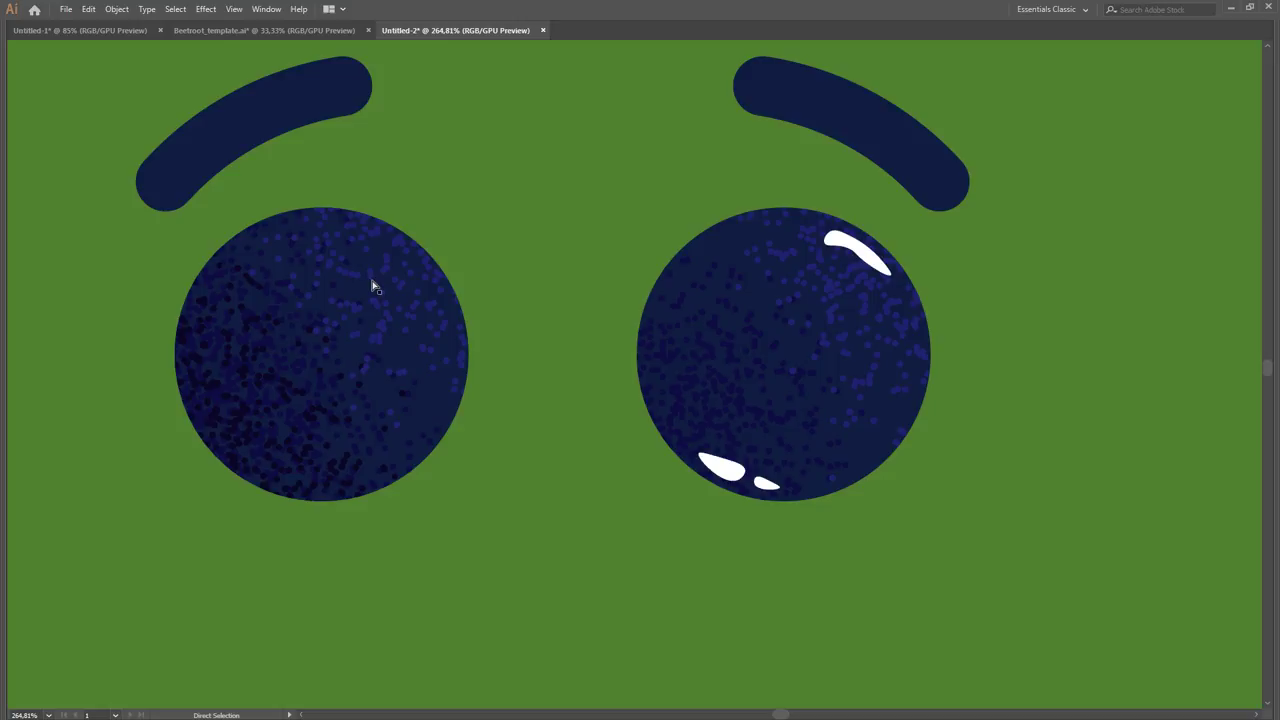
left_click(372, 287)
key("ctrl+z")
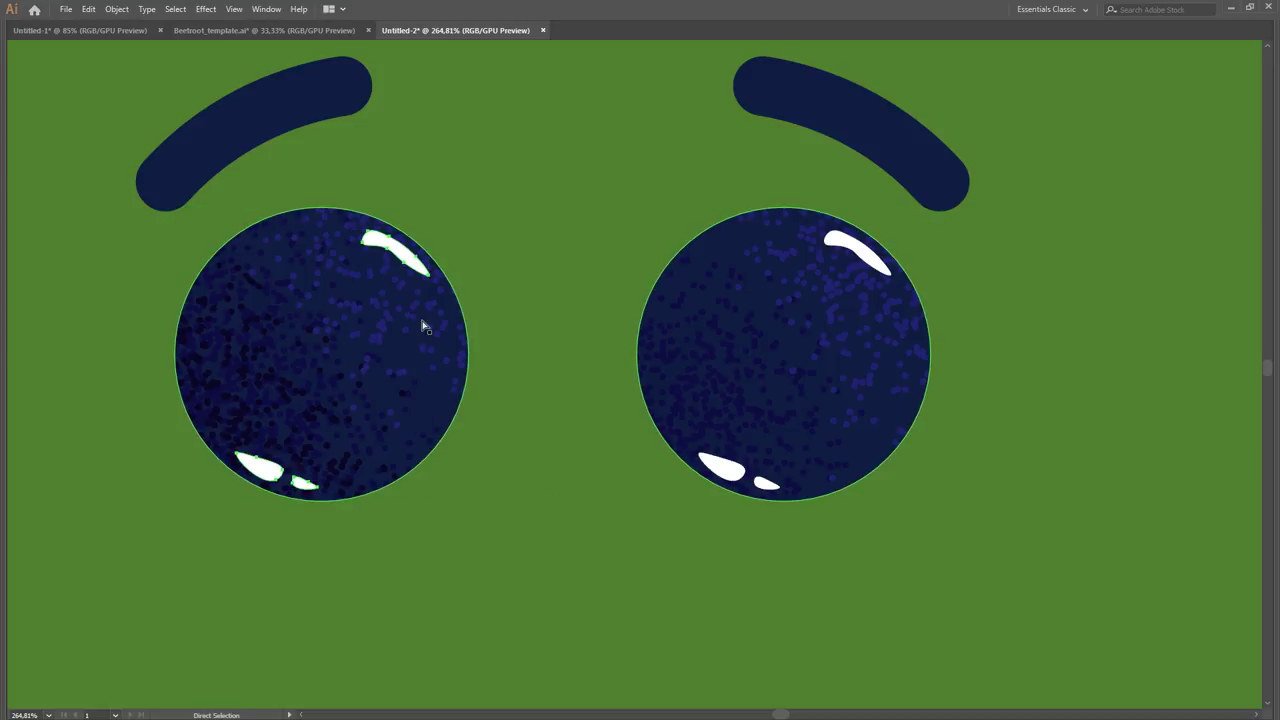
left_click(512, 255)
Zoom out over the apple, deselect the body, and discard a mistaken rectangle over the right eye.
left_click(451, 258)
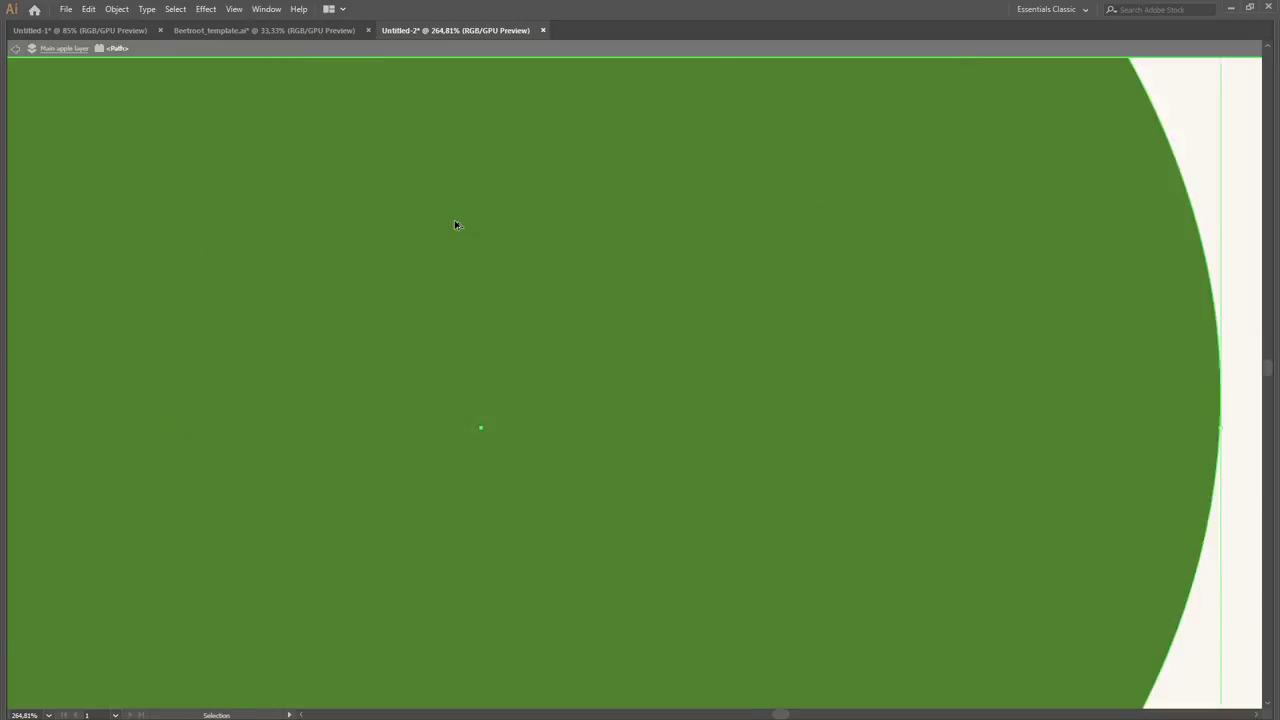
scroll(505, 300, "down", 5)
left_click(706, 274)
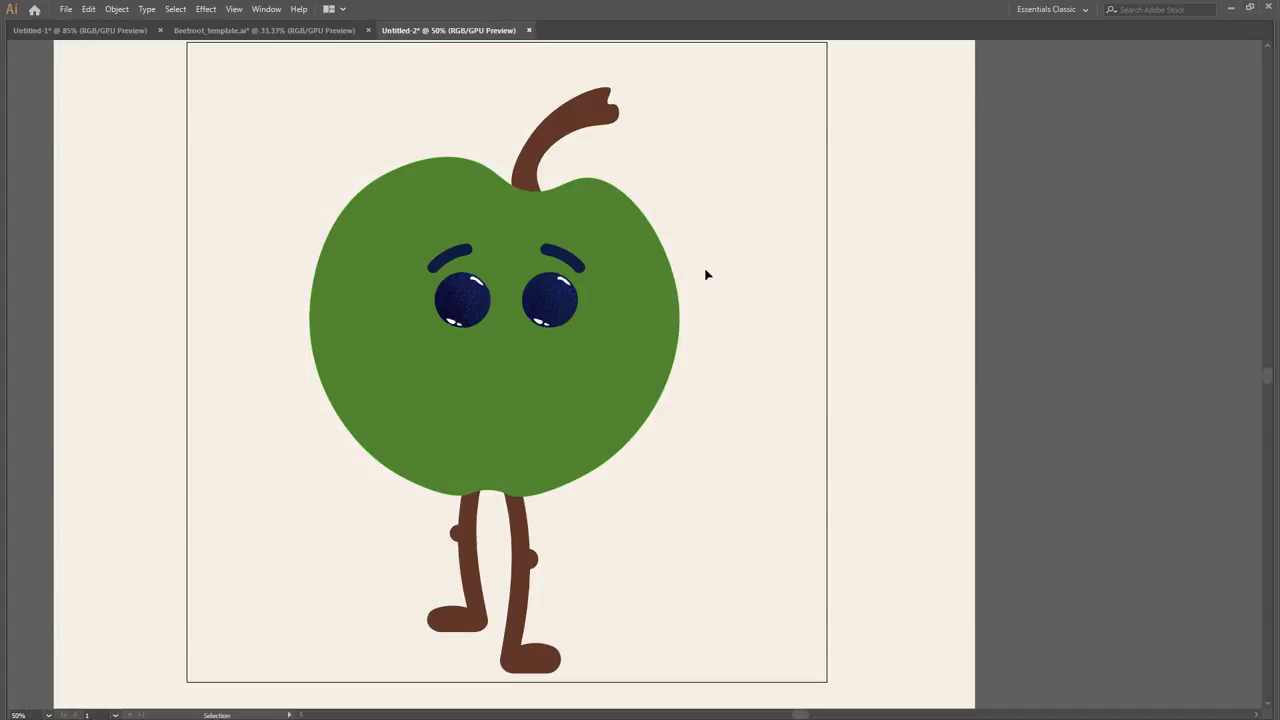
scroll(565, 297, "up", 2)
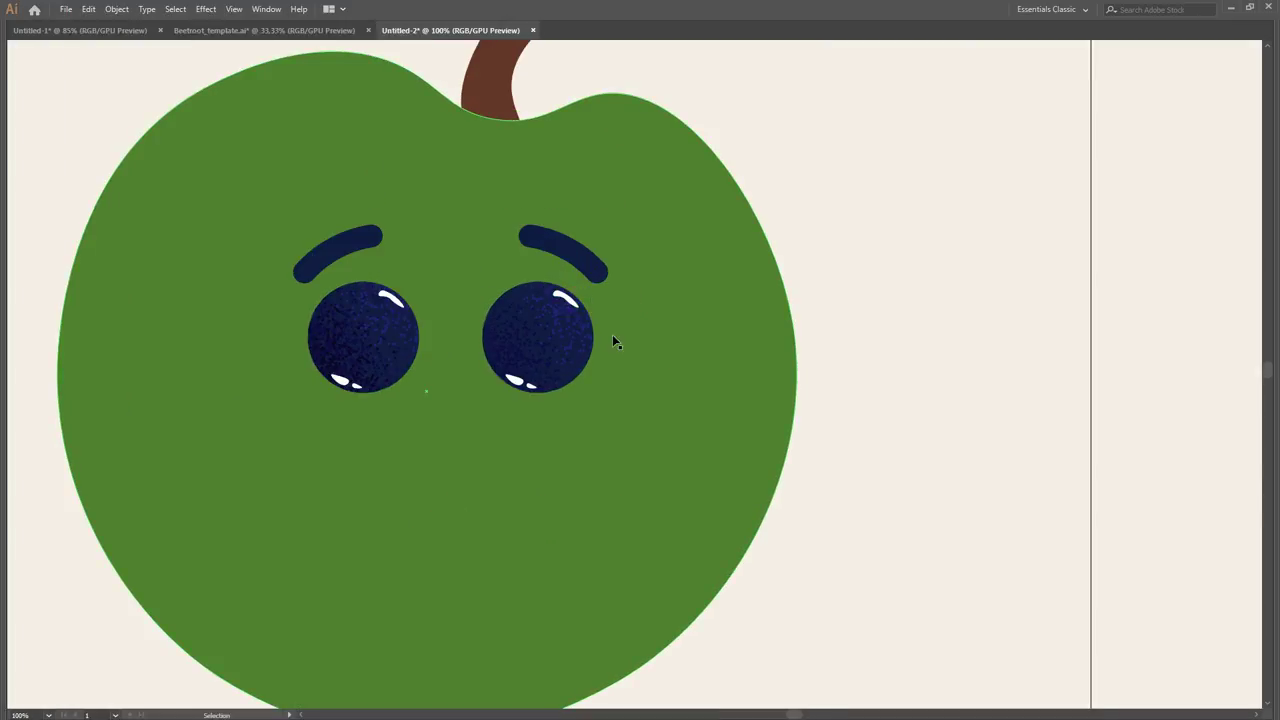
key("m")
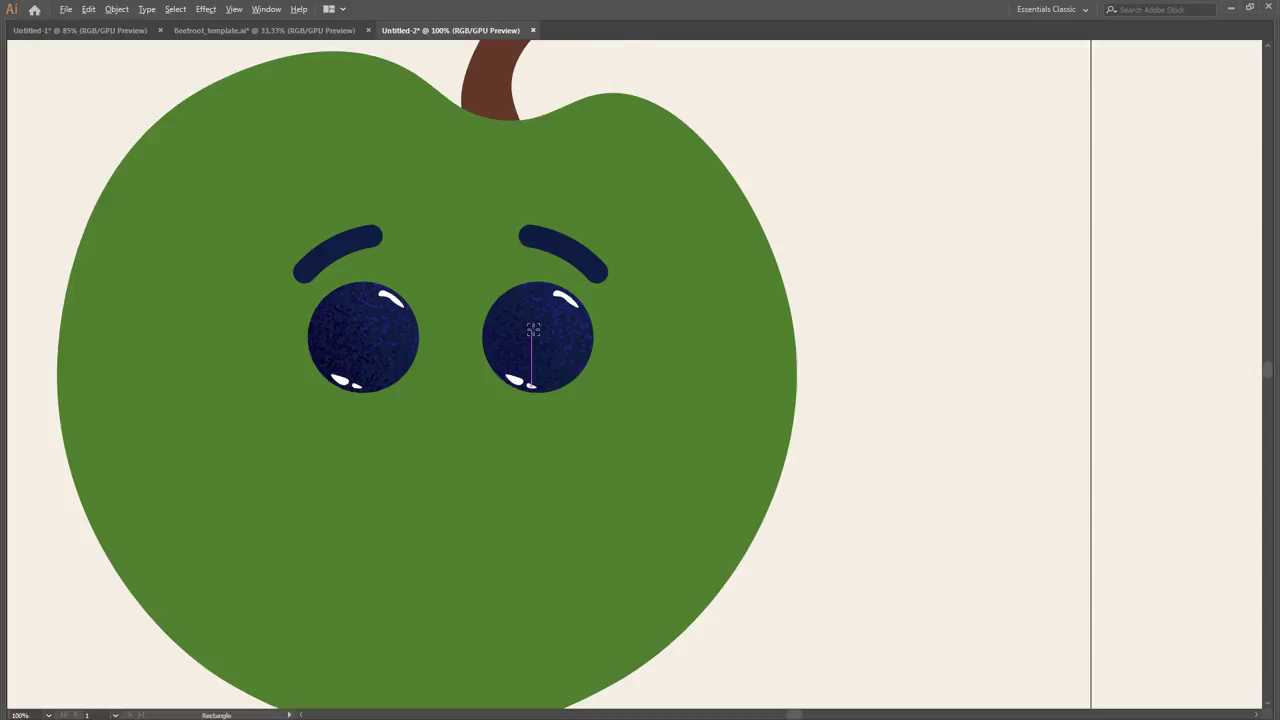
scroll(533, 330, "up", 1)
left_click_drag(457, 254, 623, 420)
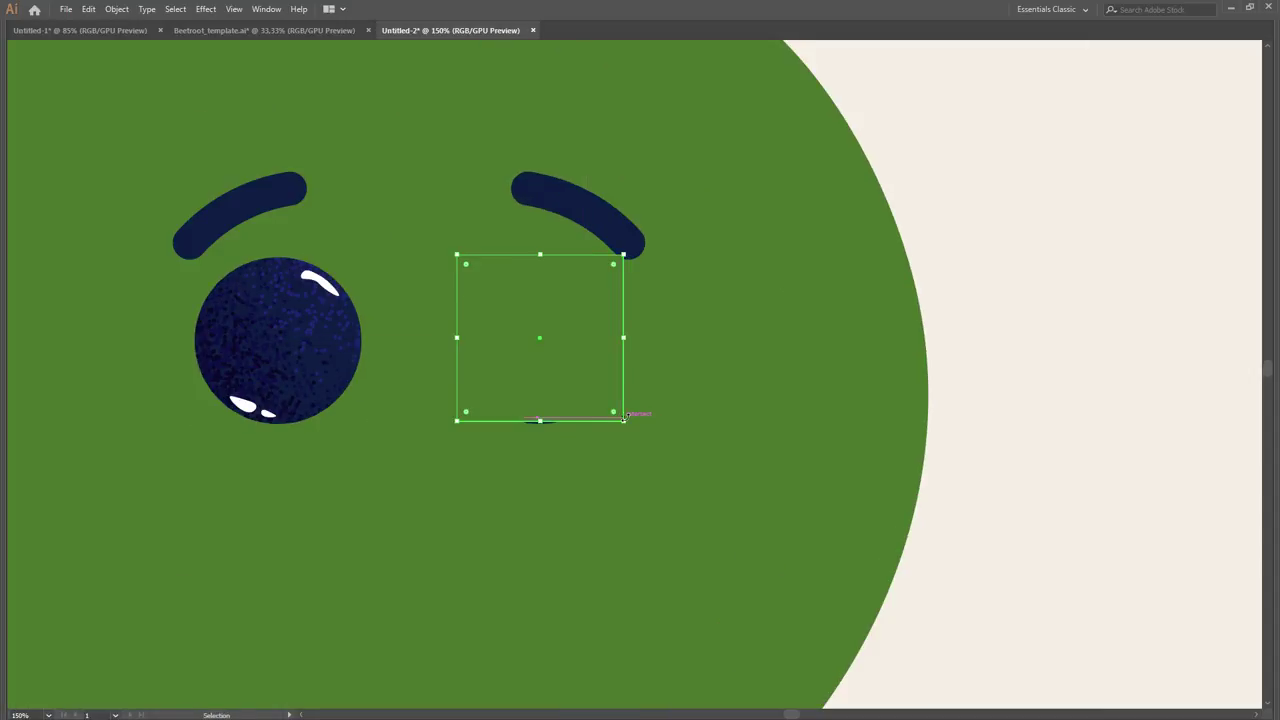
key("ctrl+z")
Draw a 186 px circle centred on the right eye and fill it white.
key("l")
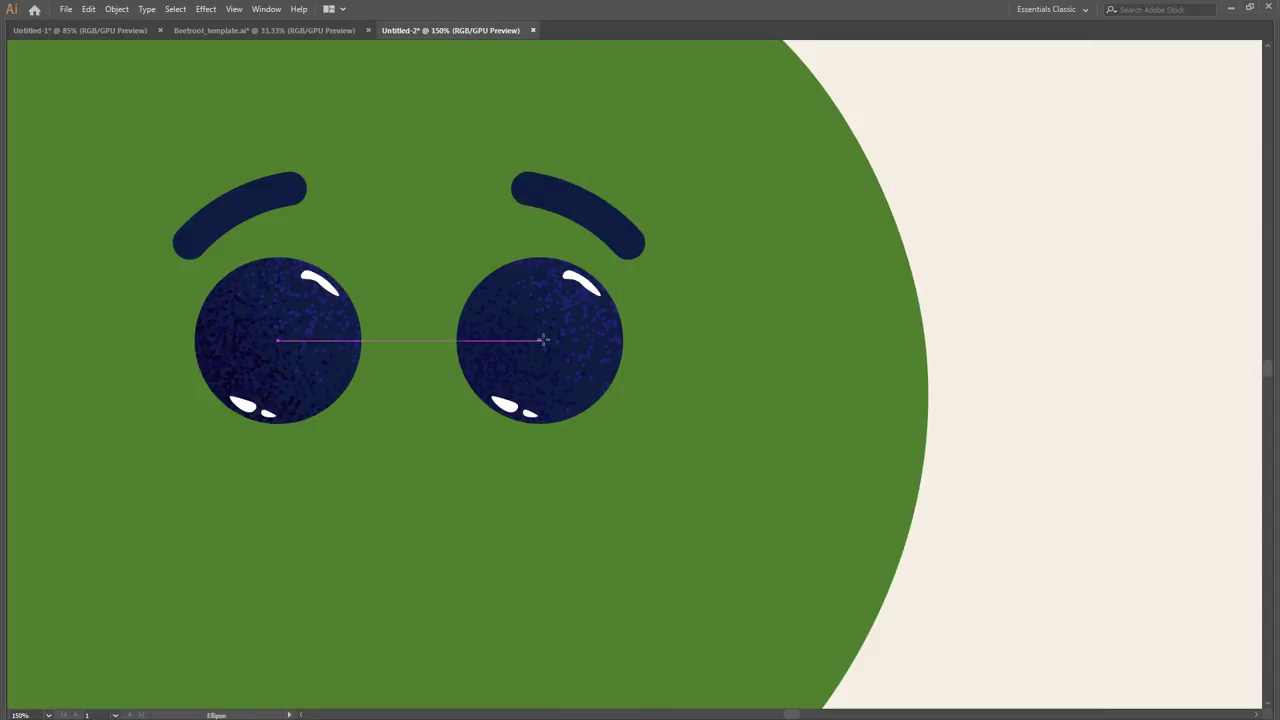
mouse_move(543, 342)
left_mouse_down()
mouse_move(661, 452)
mouse_move(634, 427)
left_mouse_up()
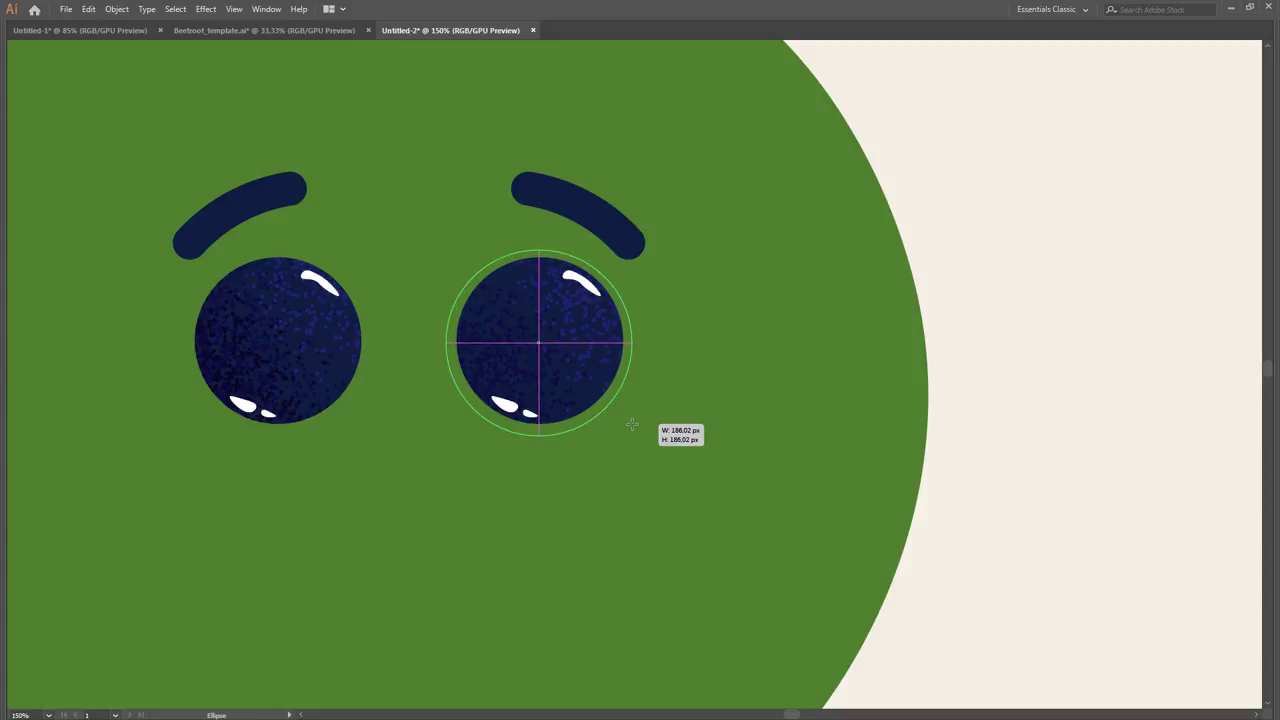
left_click_drag(634, 427, 632, 421)
key("Tab")
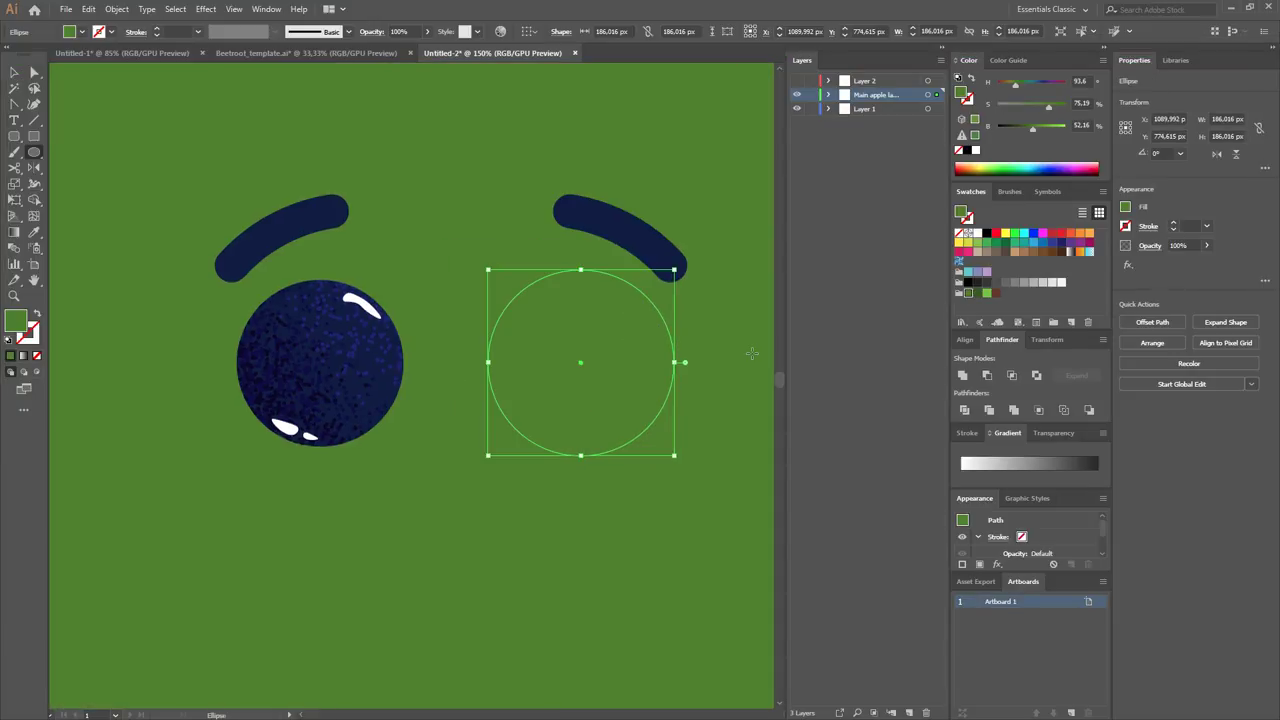
left_click(976, 151)
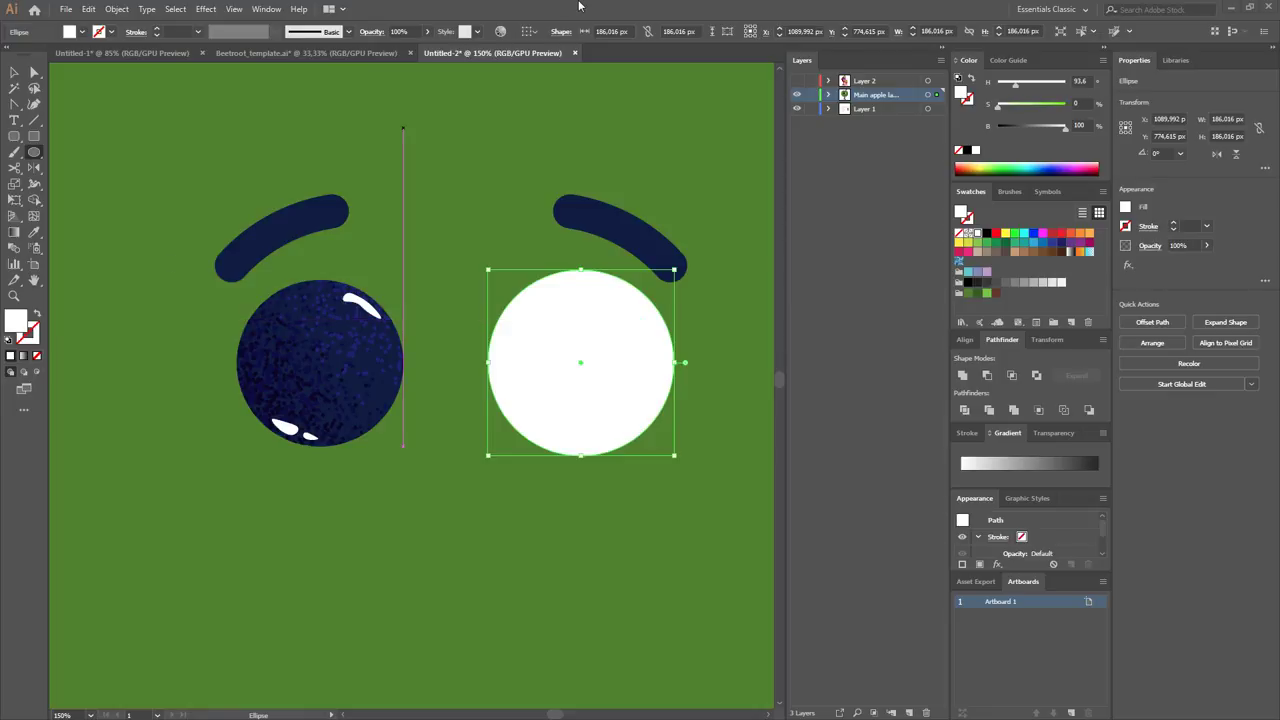
Copy the right eye's white ring onto the left eye so both eyes have white backings.
key("v")
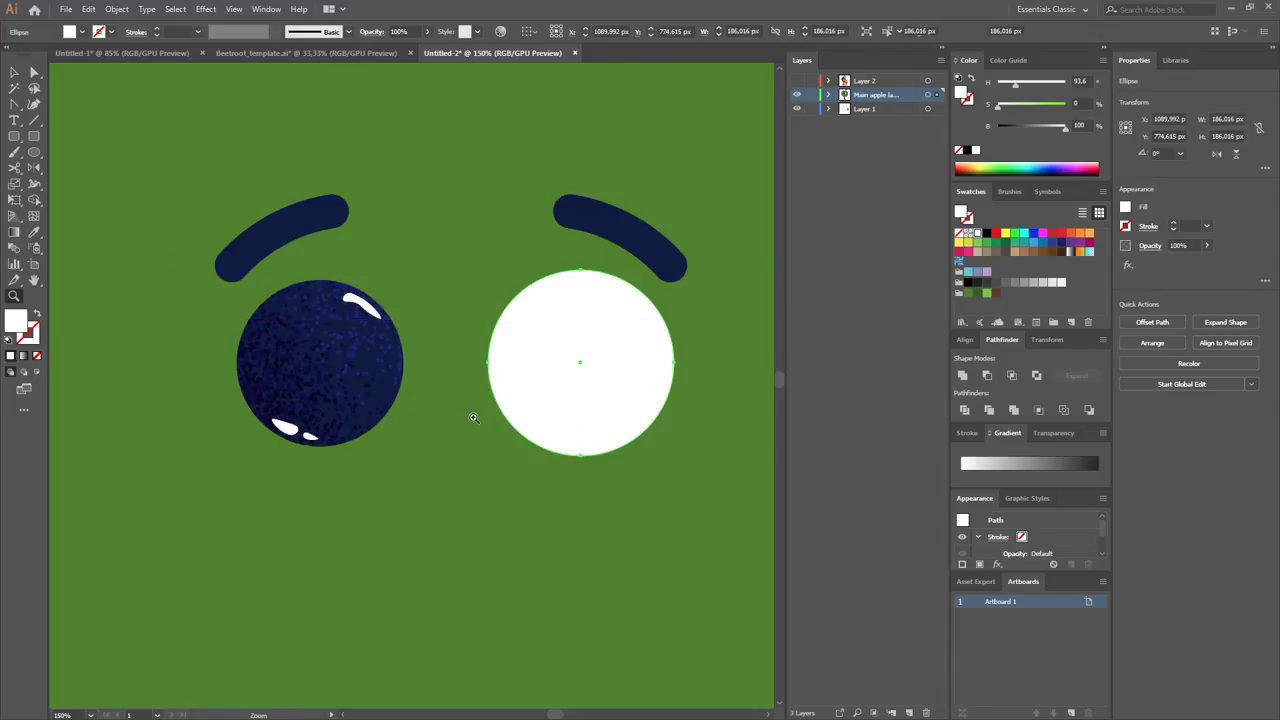
left_click(591, 410)
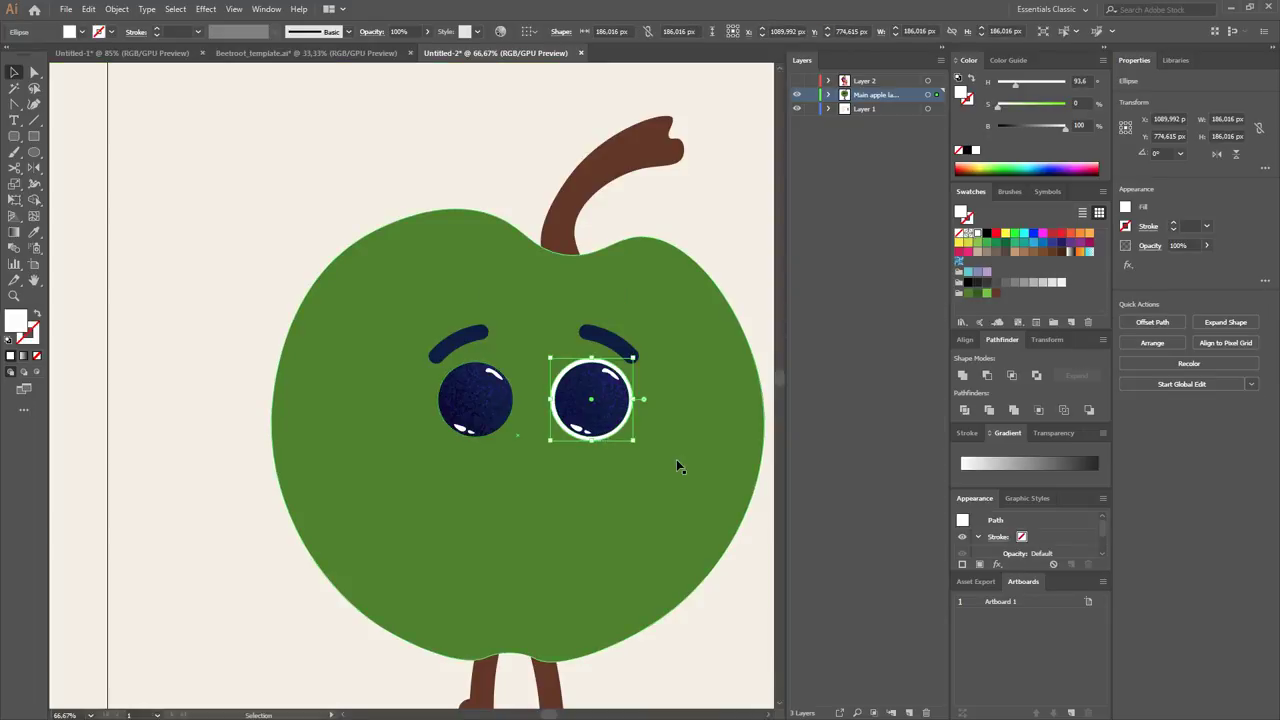
scroll(649, 423, "up", 1)
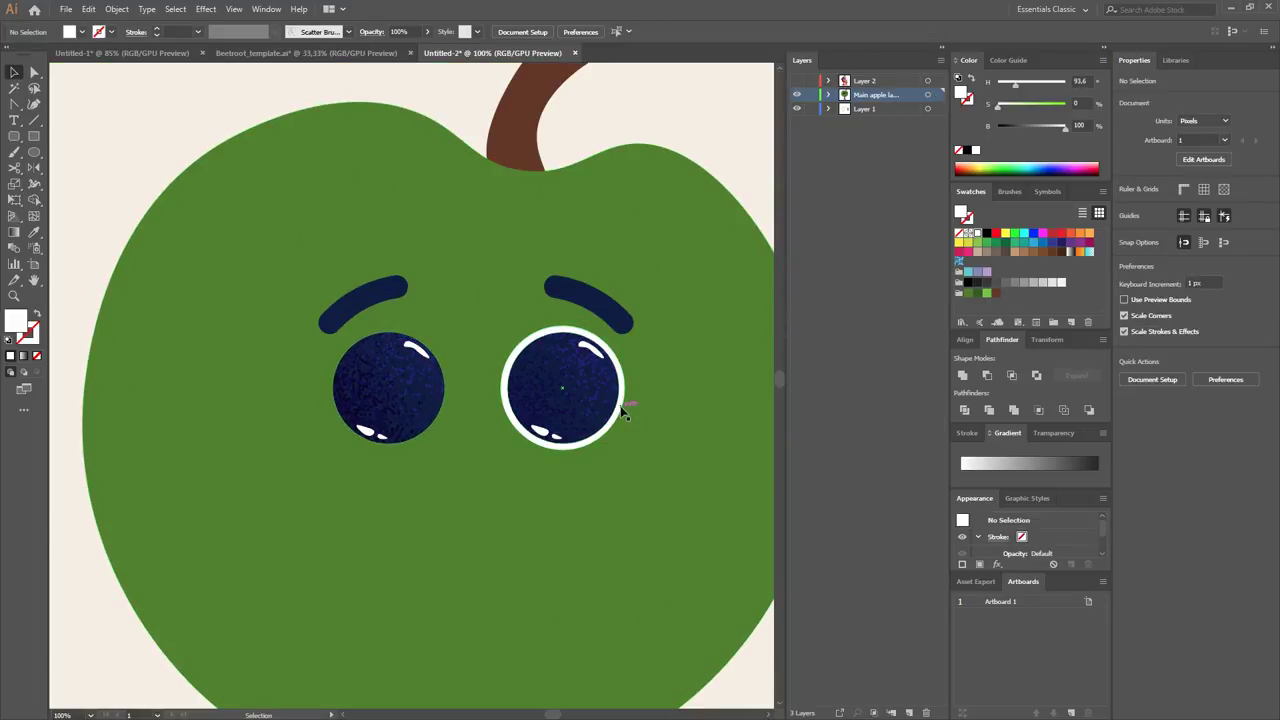
left_click_drag(621, 421, 445, 420)
scroll(445, 420, "down", 1)
key("ctrl+shift+a")
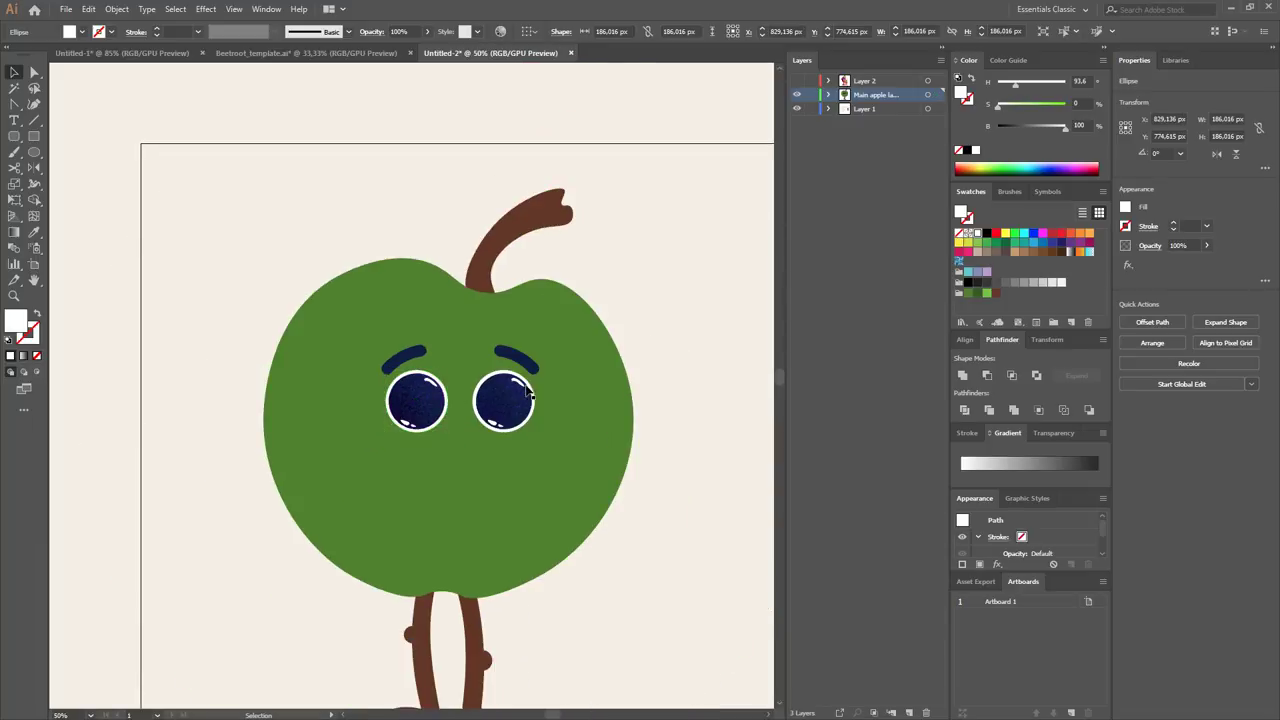
scroll(445, 420, "up", 2)
Flatten the right eyebrow's end and lift the left eyebrow's inner end into a curve.
left_click(556, 324)
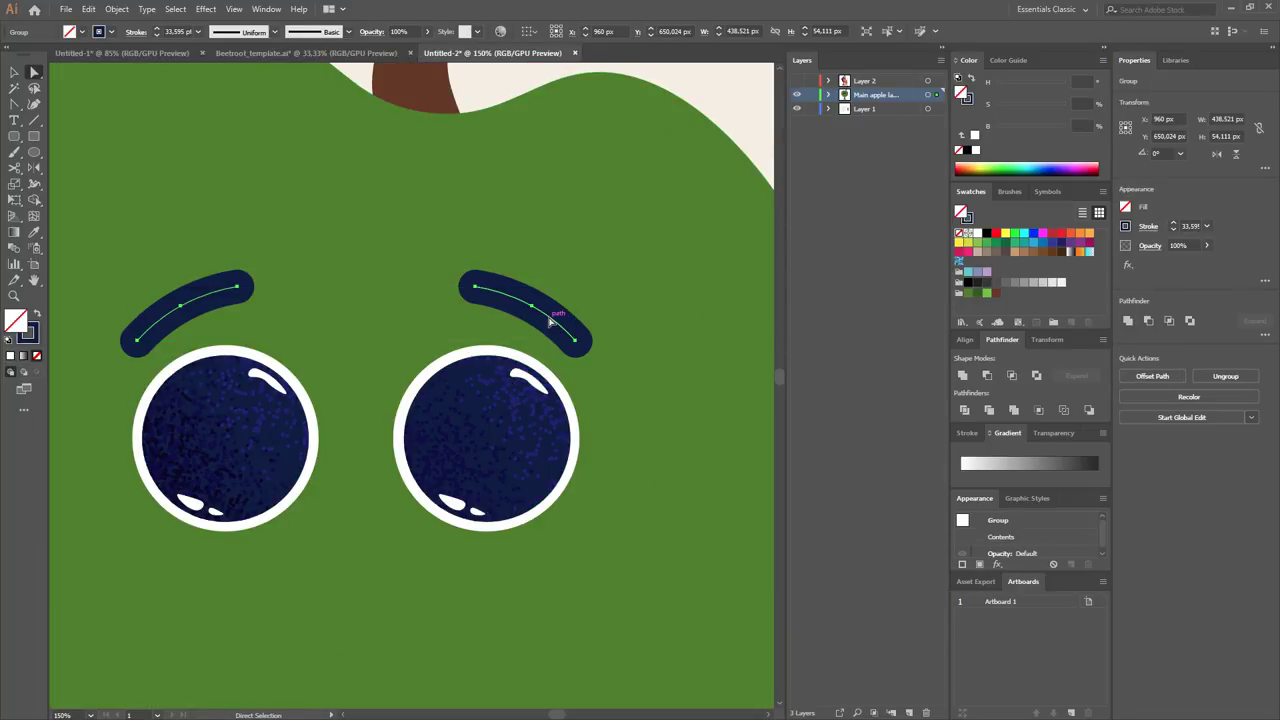
key("shift+grave")
left_click_drag(580, 345, 612, 311)
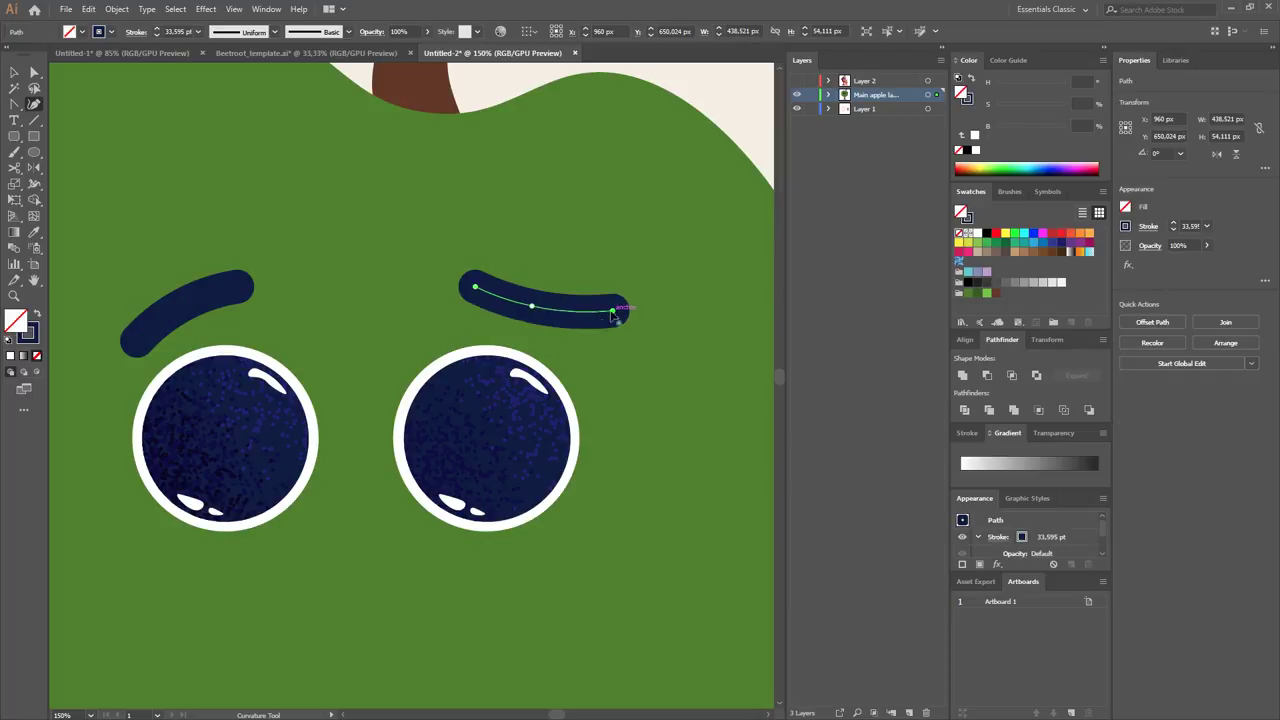
key("a")
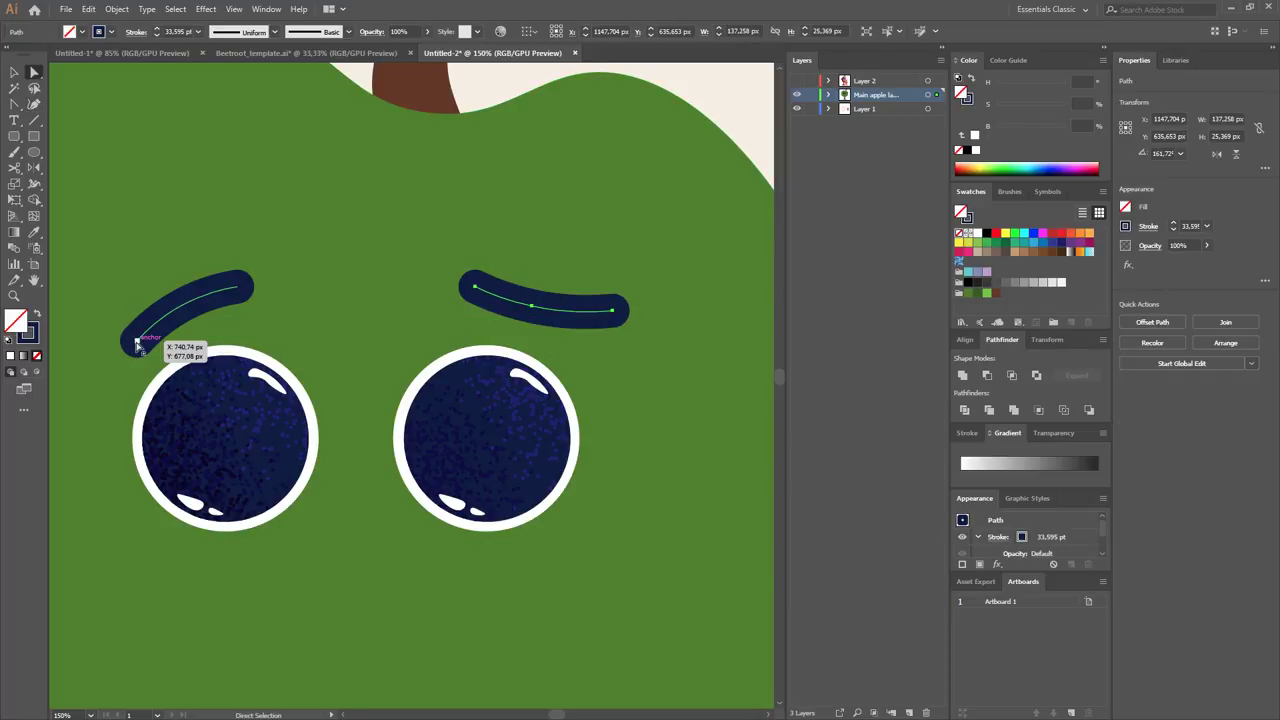
left_click(133, 346)
mouse_move(133, 346)
left_mouse_down()
mouse_move(278, 327)
mouse_move(210, 279)
left_mouse_up()
key("shift+grave")
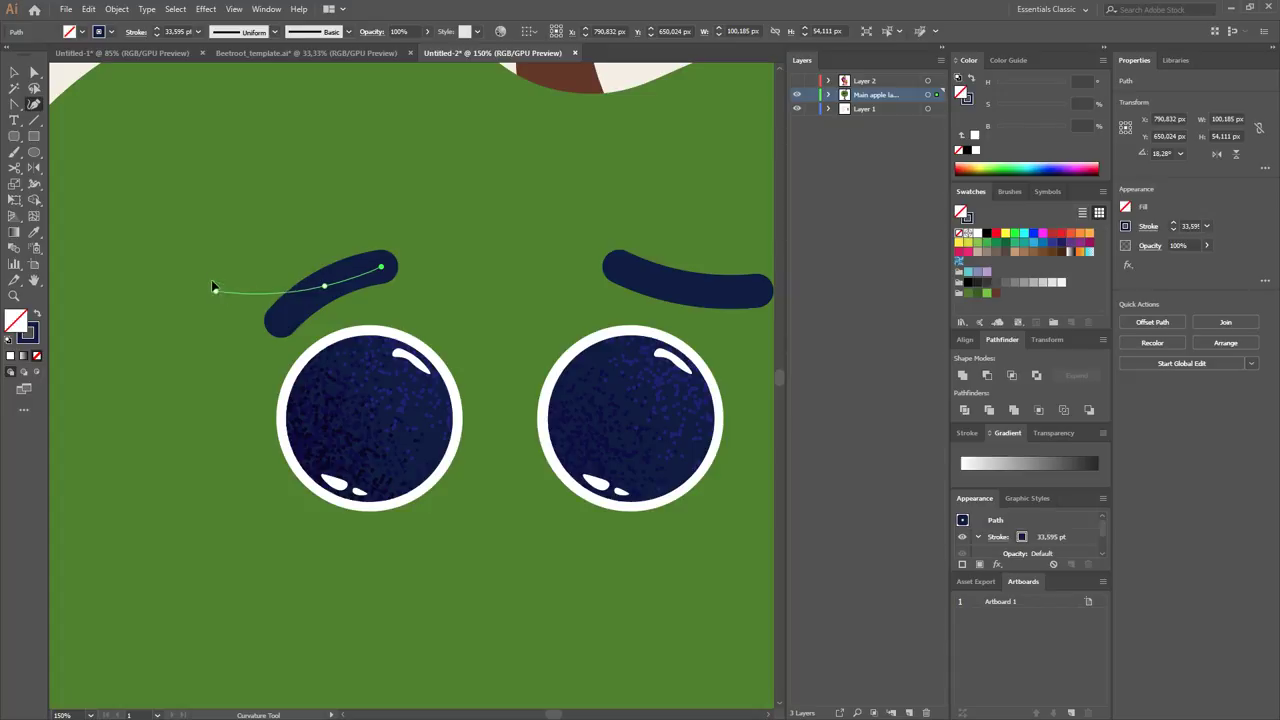
left_click_drag(383, 272, 400, 229)
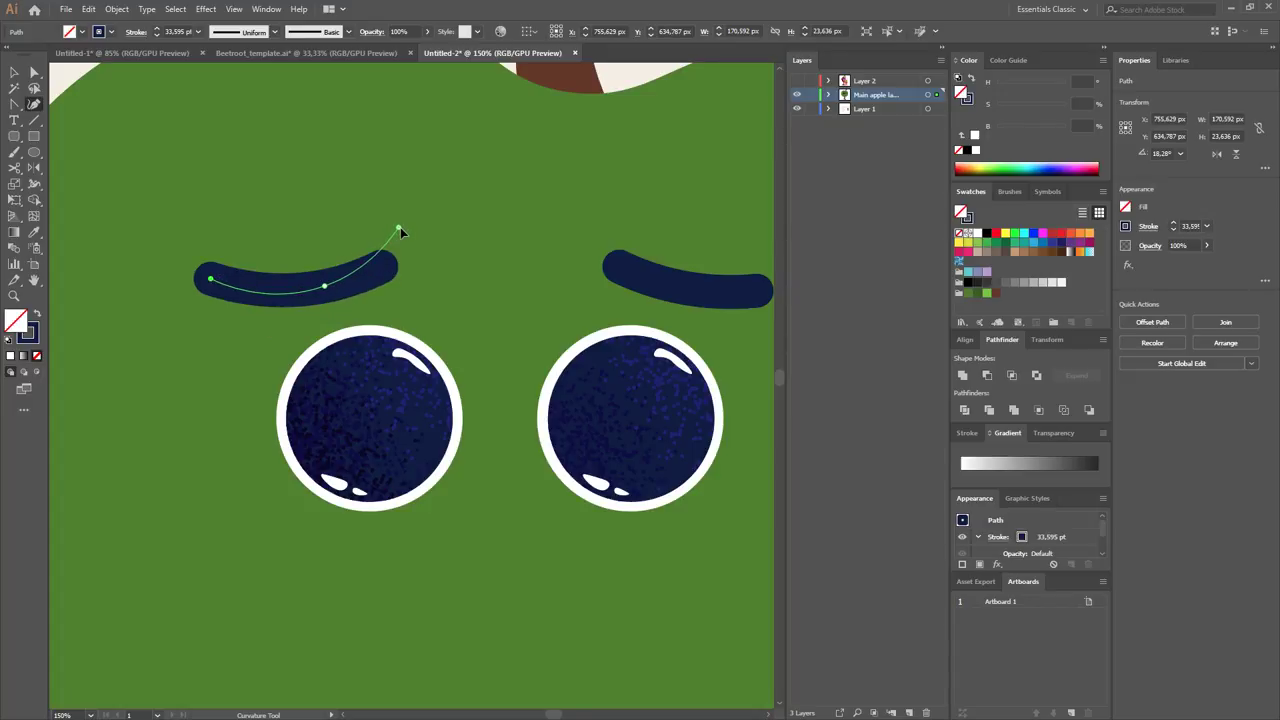
Raise and curve the right eyebrow's inner end upward.
key("a")
left_click(616, 268)
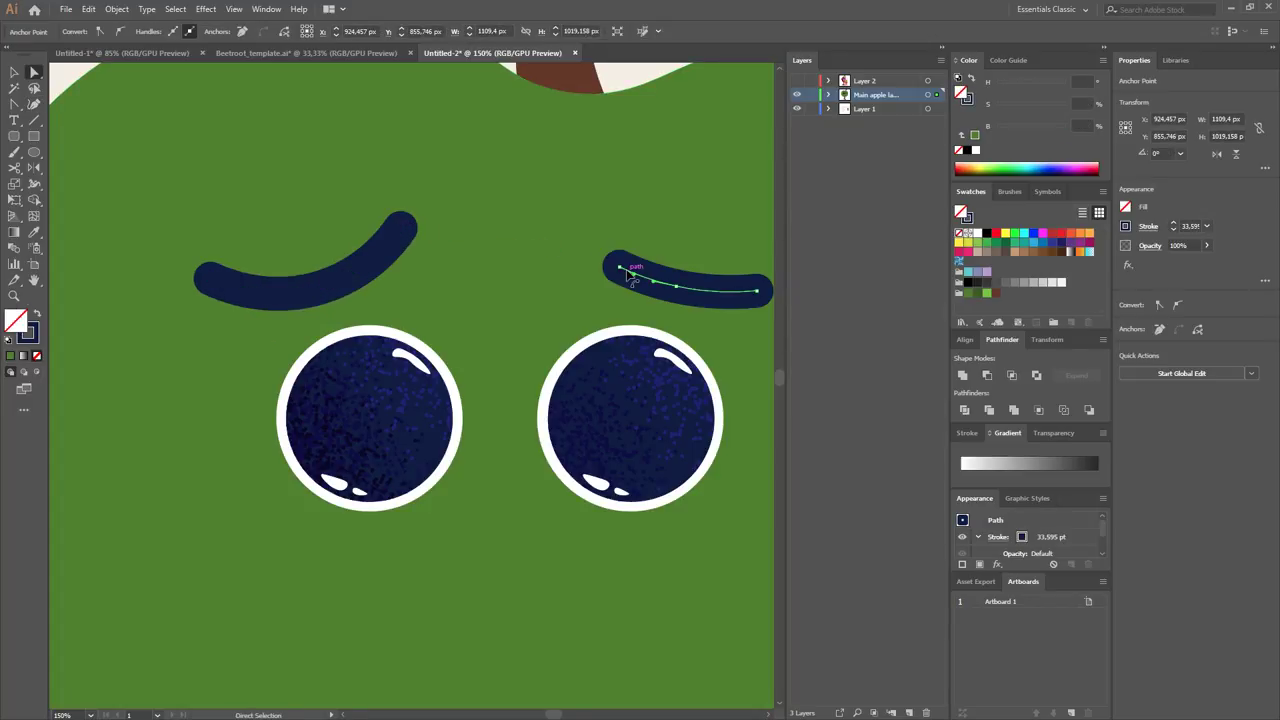
key("shift+grave")
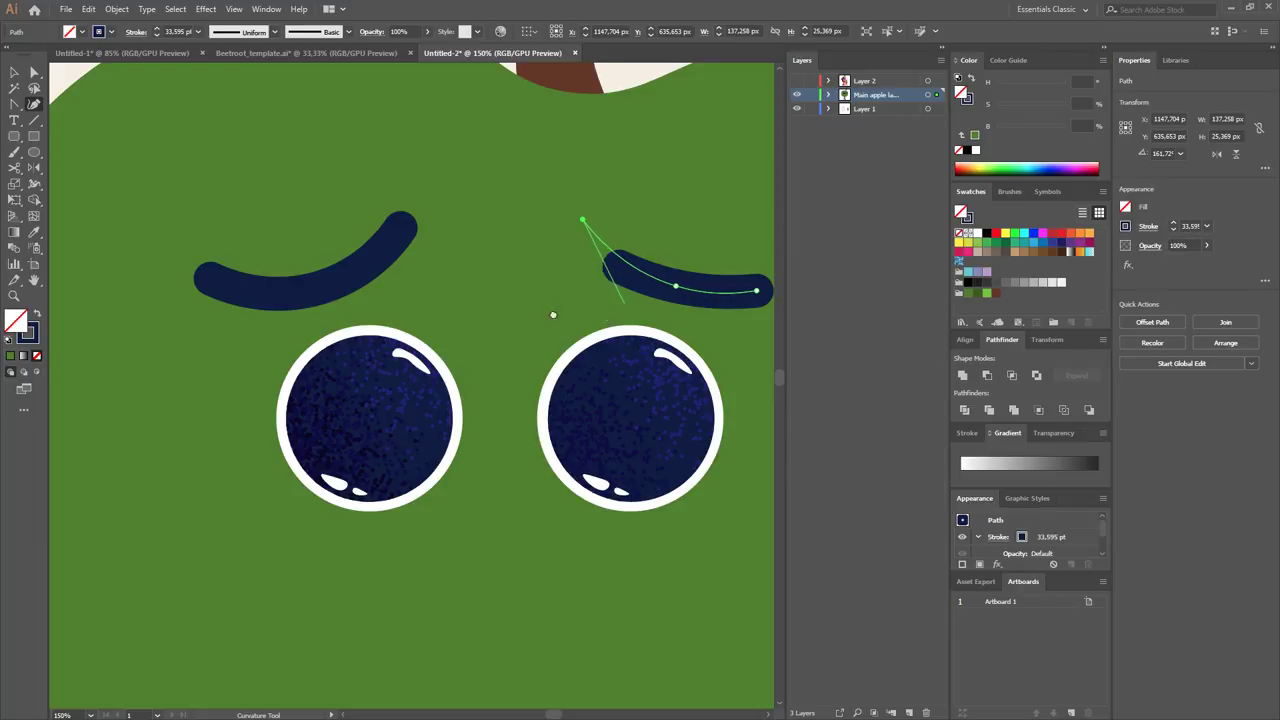
left_click_drag(582, 219, 445, 203)
scroll(578, 254, "down", 2)
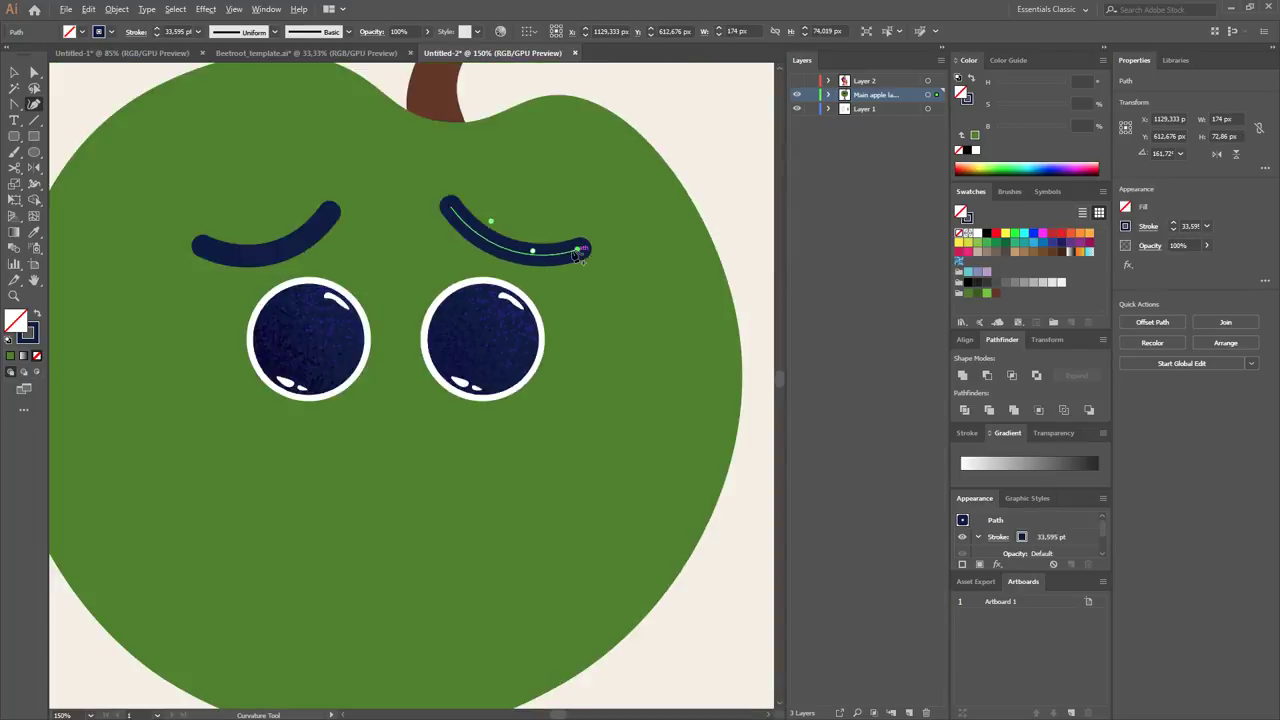
scroll(578, 254, "down", 3)
key("v")
scroll(546, 291, "up", 2)
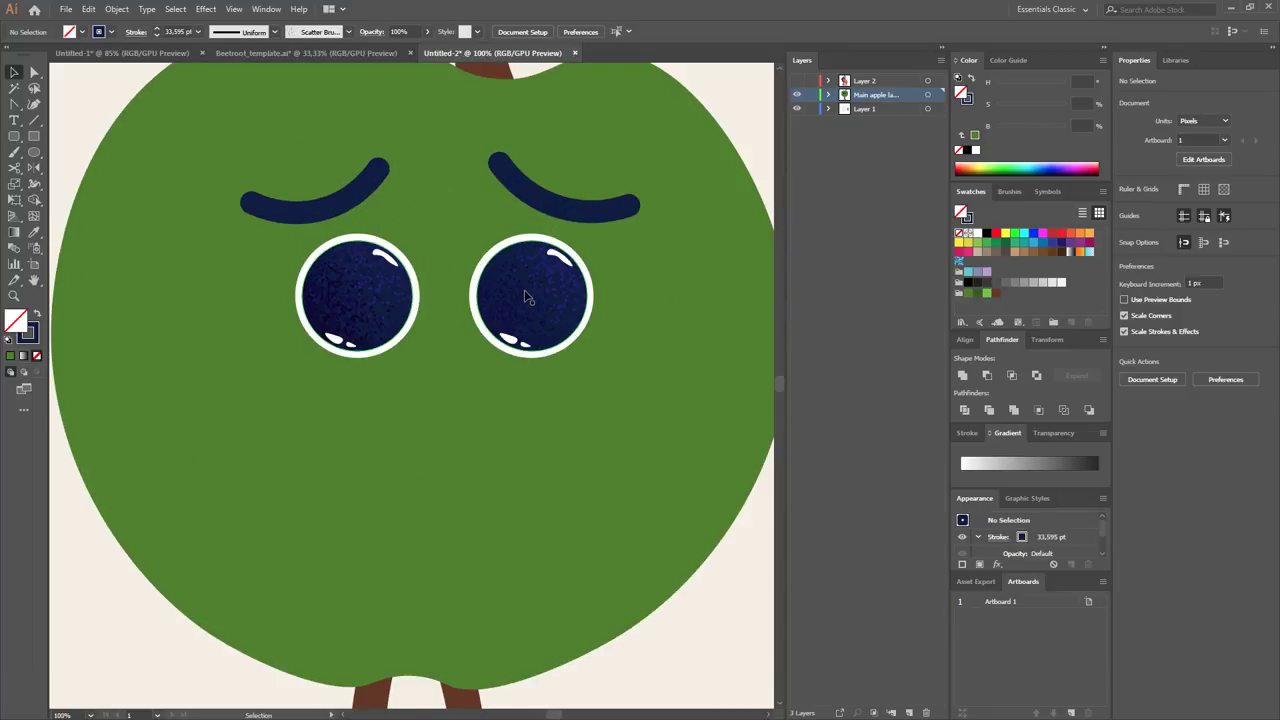
left_click(377, 308)
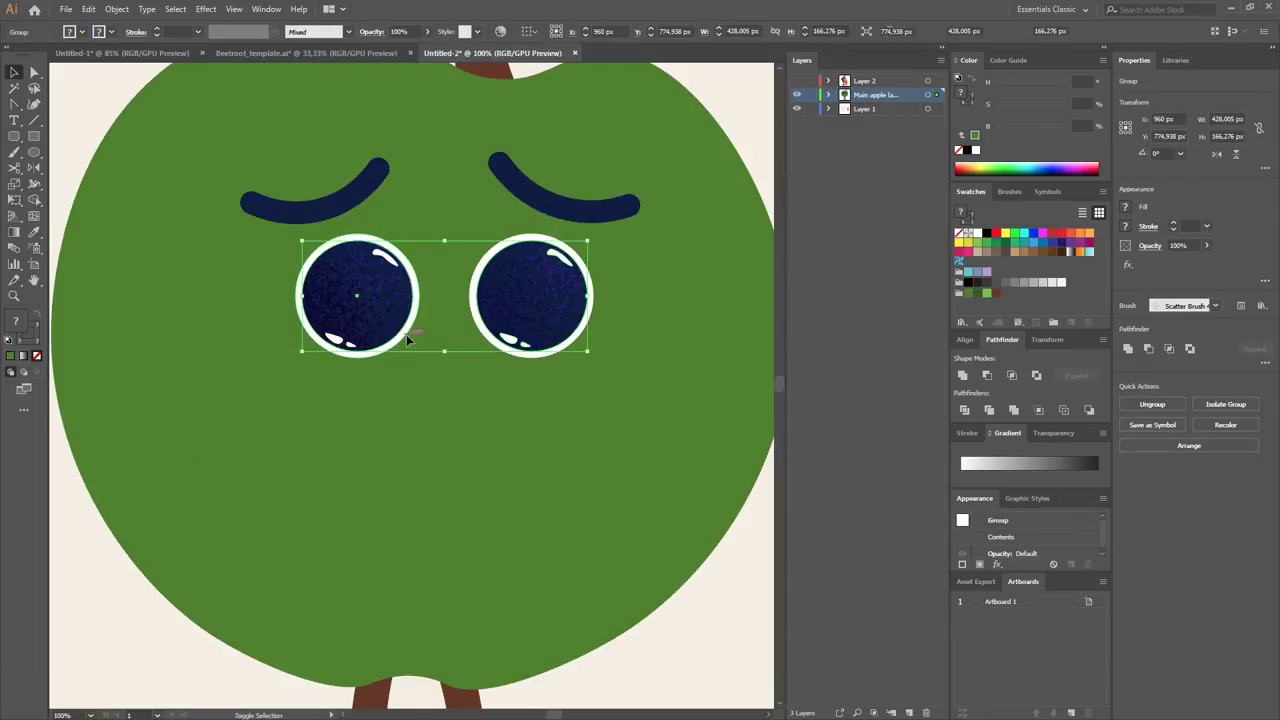
Group the eyes, white rings and eyebrows, then nudge the group slightly left.
left_click(406, 334, "shift")
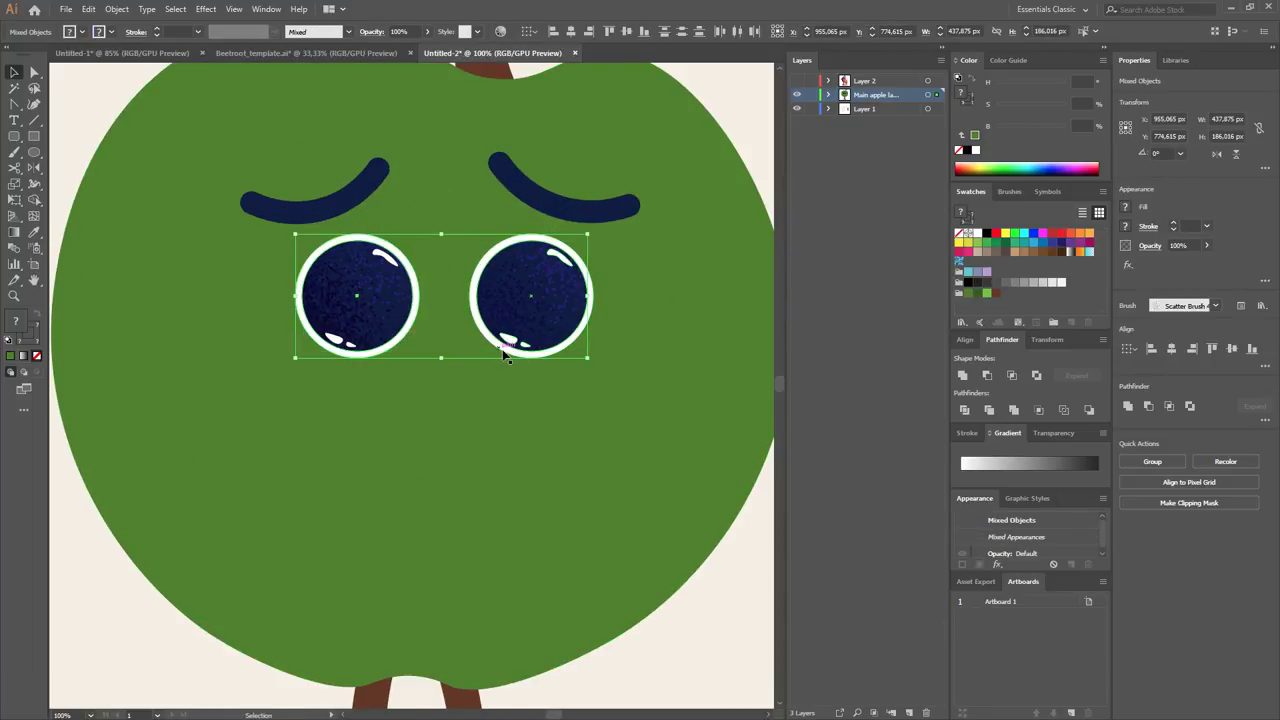
left_click(567, 208, "shift")
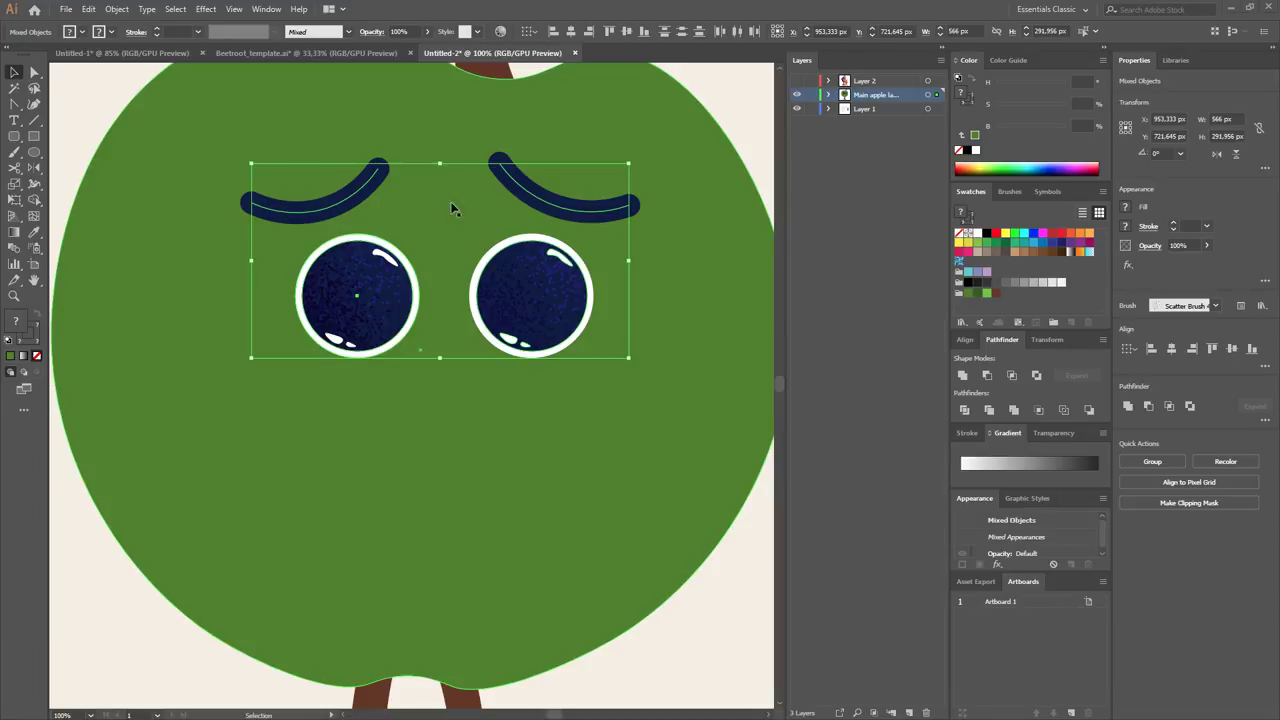
left_click(533, 292)
scroll(533, 292, "down", 2)
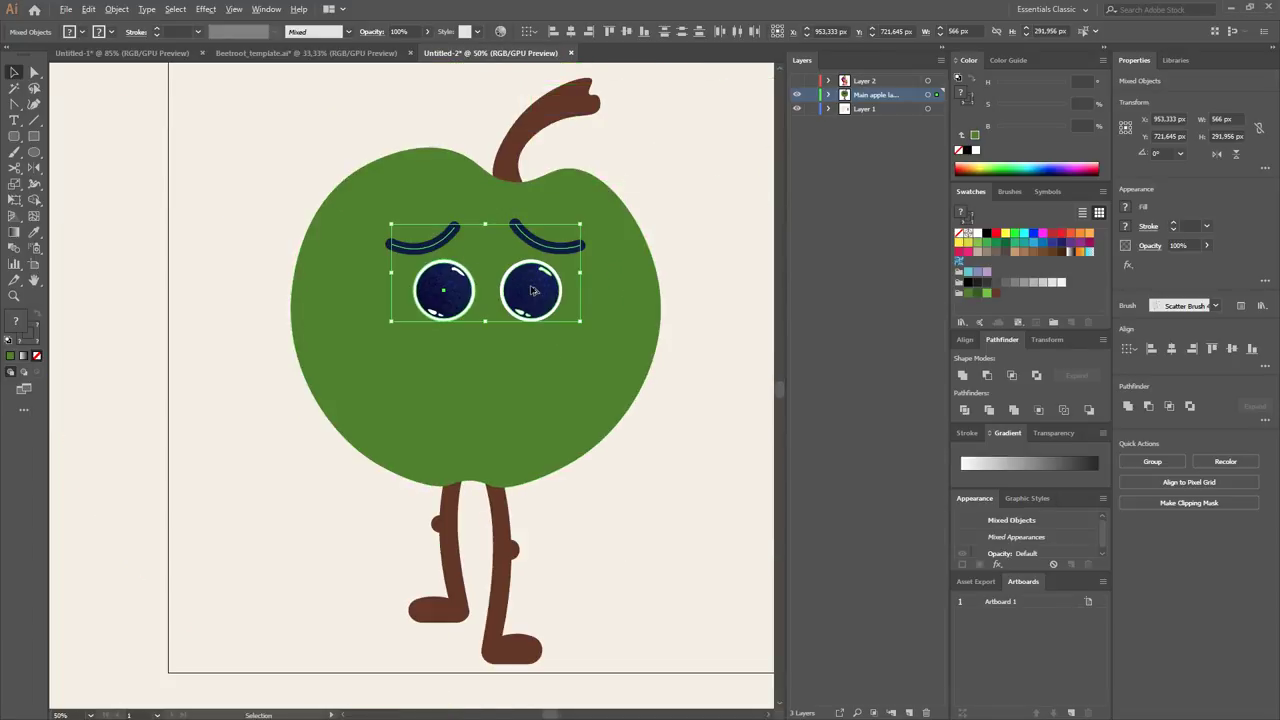
left_click(689, 222)
left_click(555, 291)
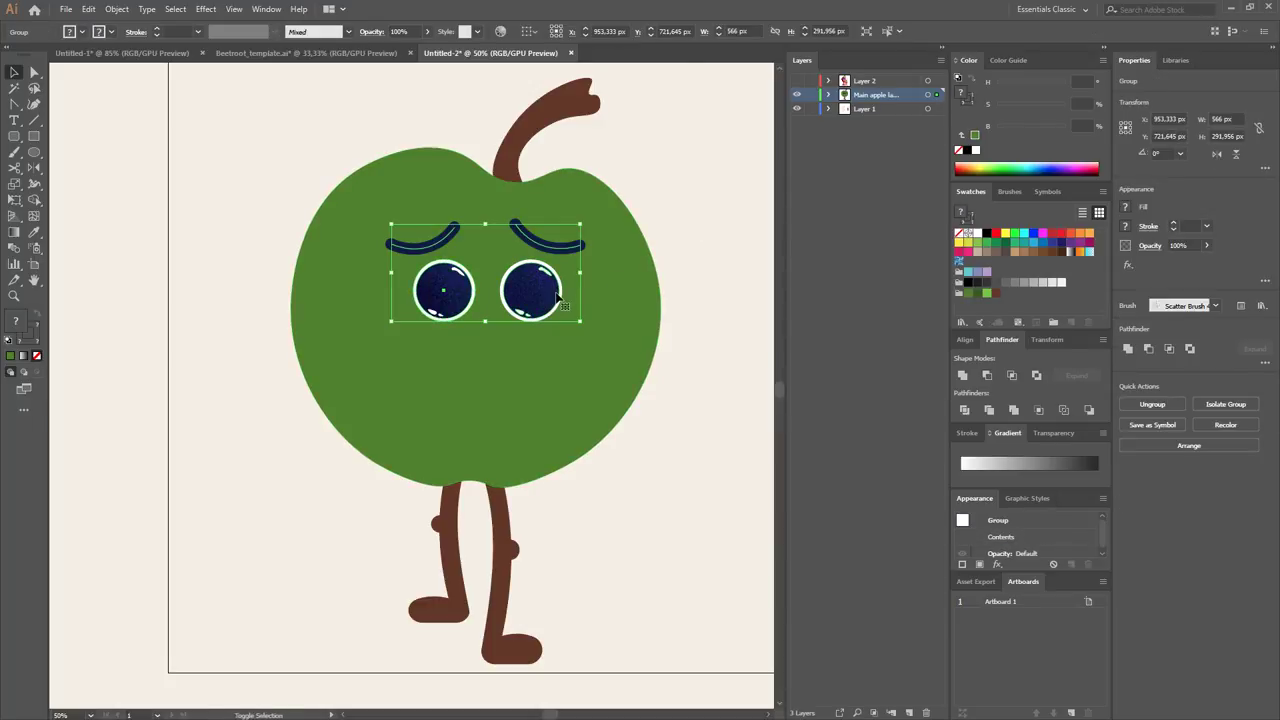
key("shift+Left")
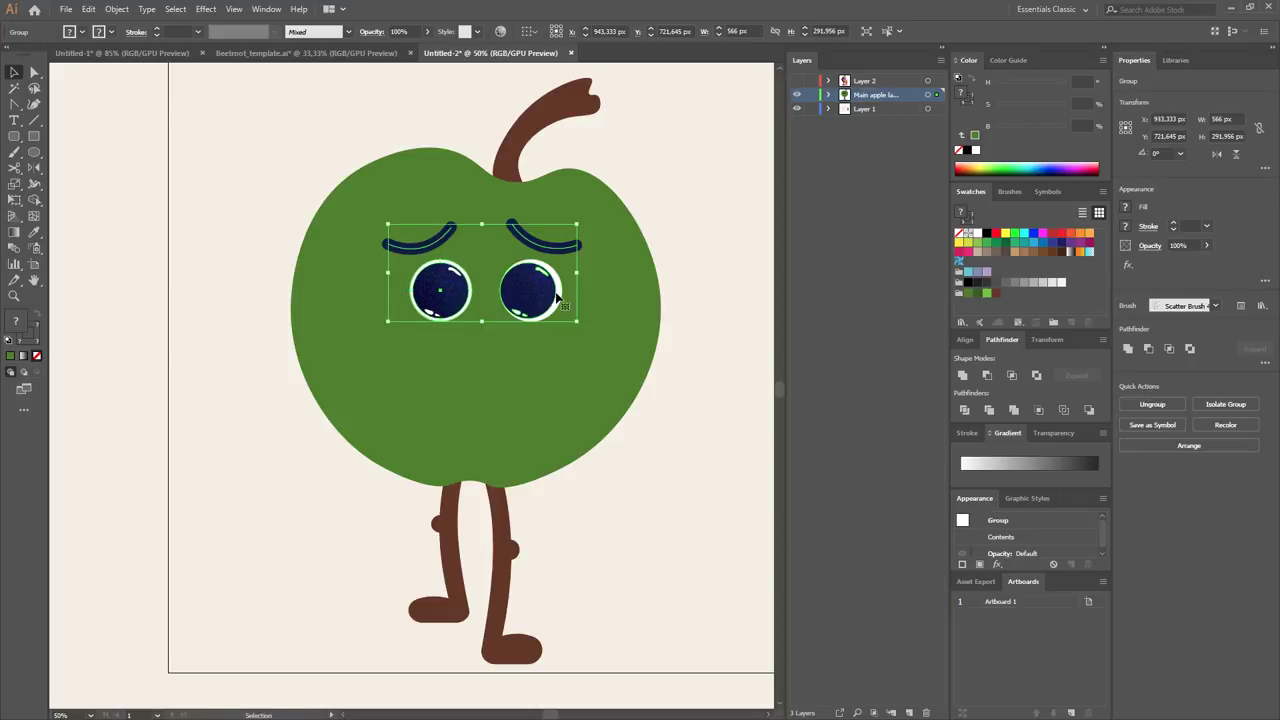
scroll(590, 320, "up", 1)
Replace the right eye's white ring with a copy of the left eye's ring.
key("ctrl+shift+a")
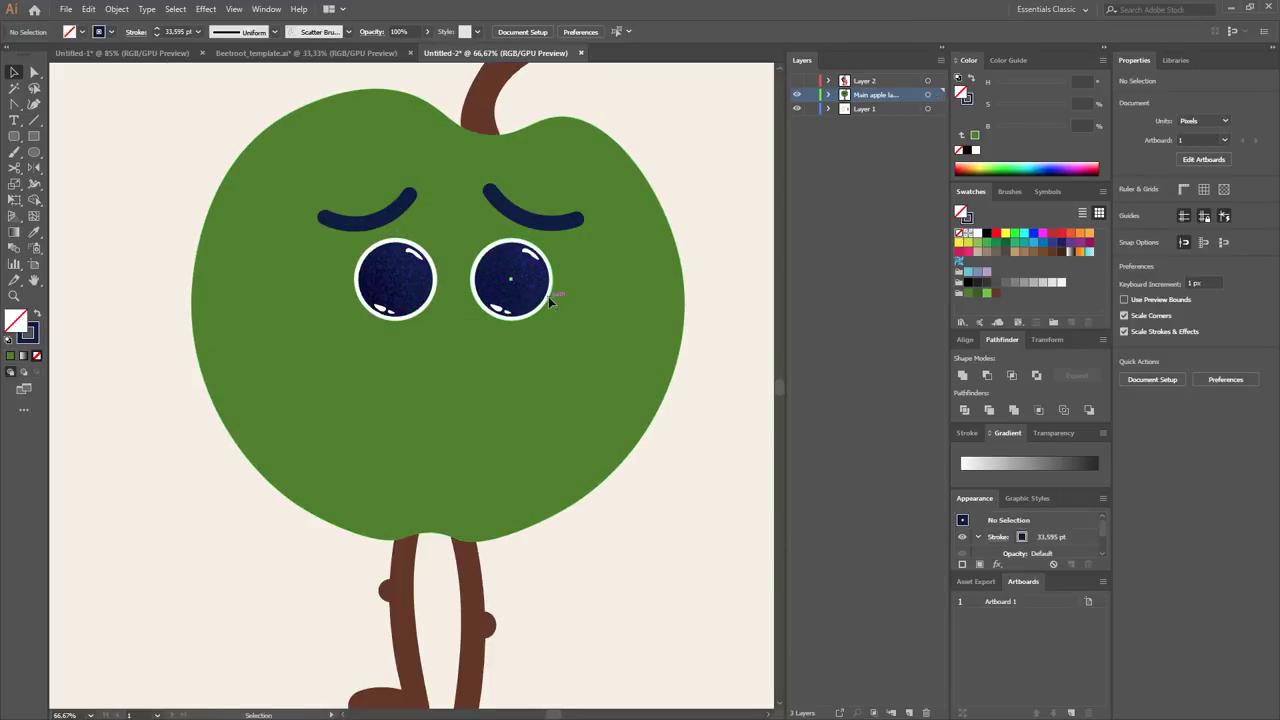
key("a")
left_click(549, 302)
key("Delete")
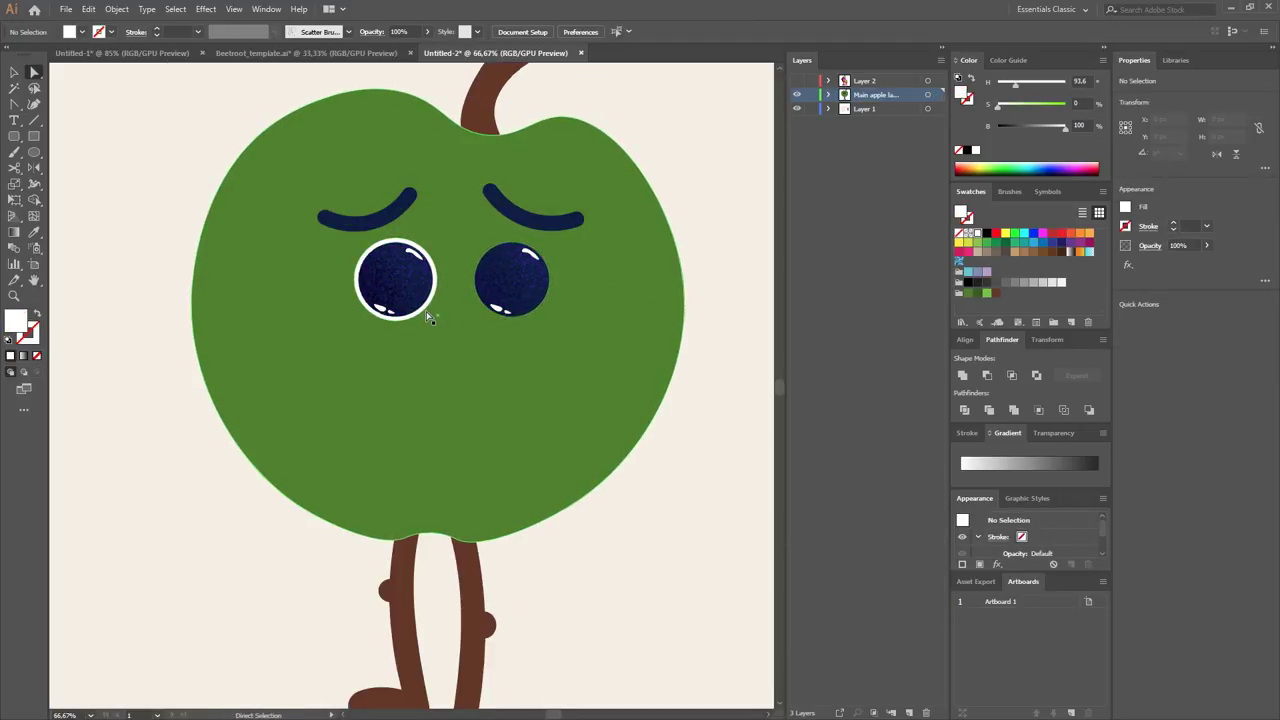
left_click(425, 309)
left_click_drag(425, 309, 541, 309)
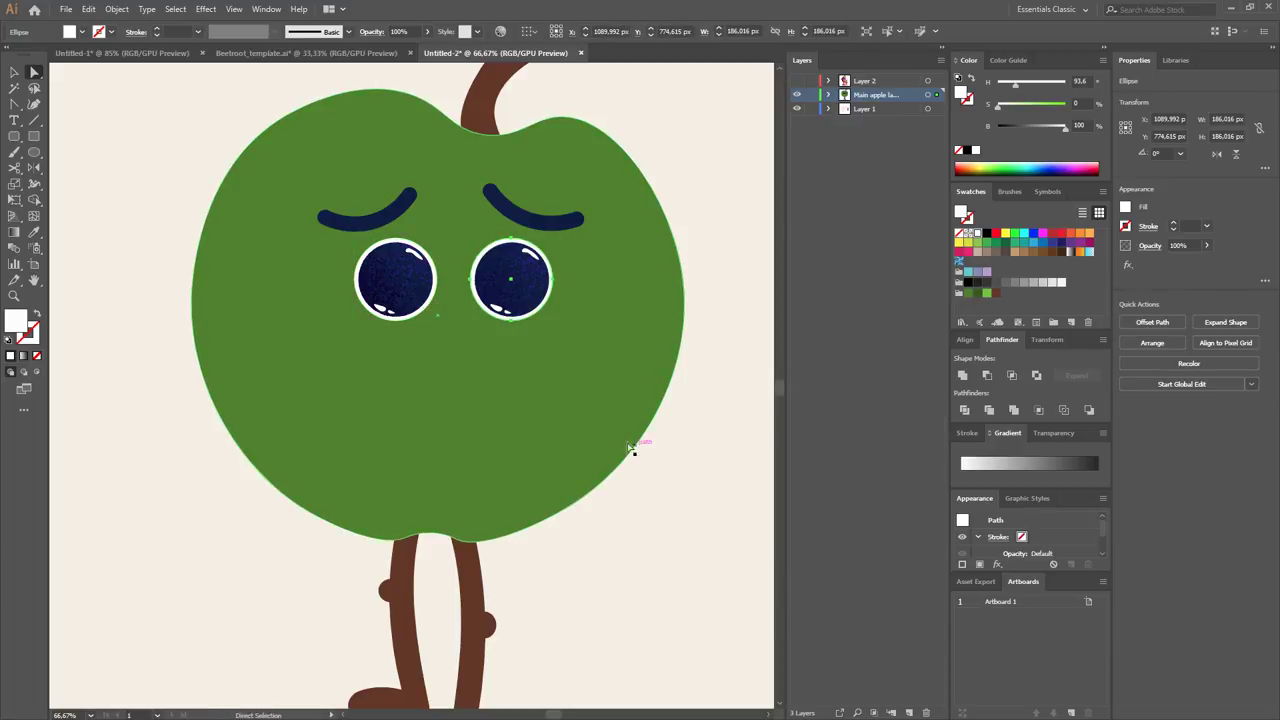
left_click(689, 500)
Centre the face group horizontally on the apple body.
key("v")
left_click(548, 322)
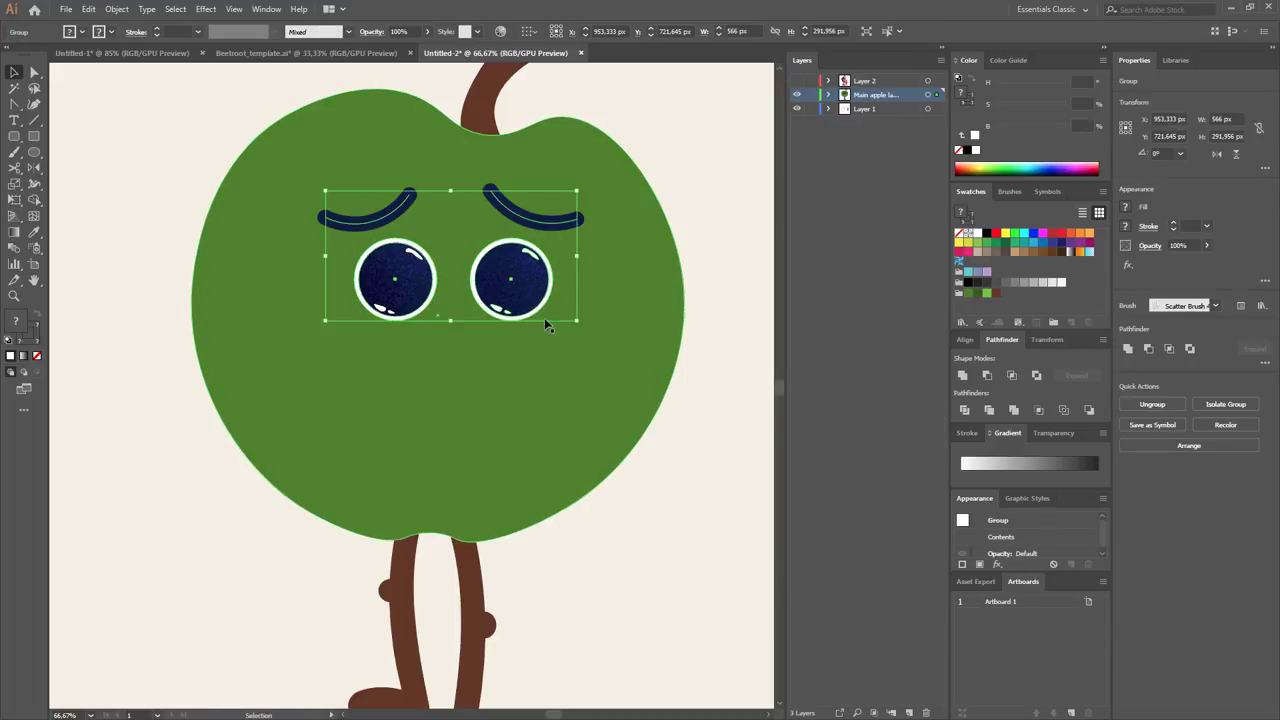
left_click(587, 413, "shift")
key("ctrl+minus")
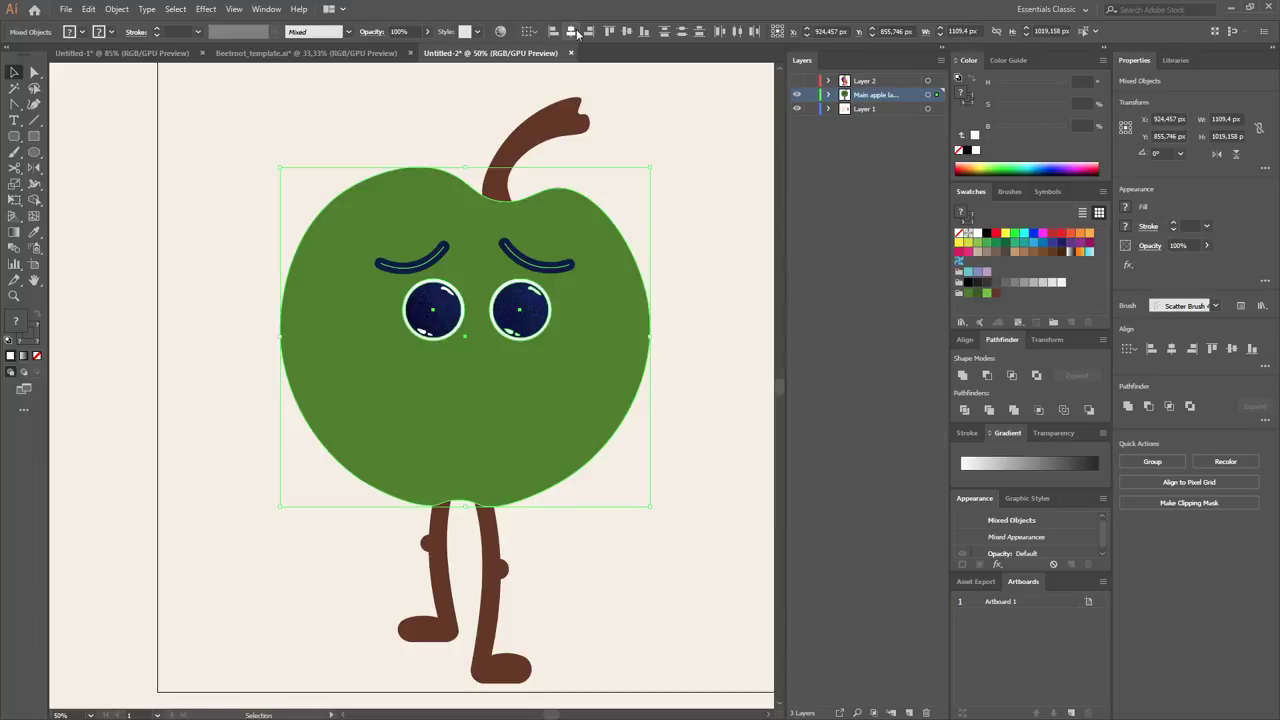
left_click(574, 32)
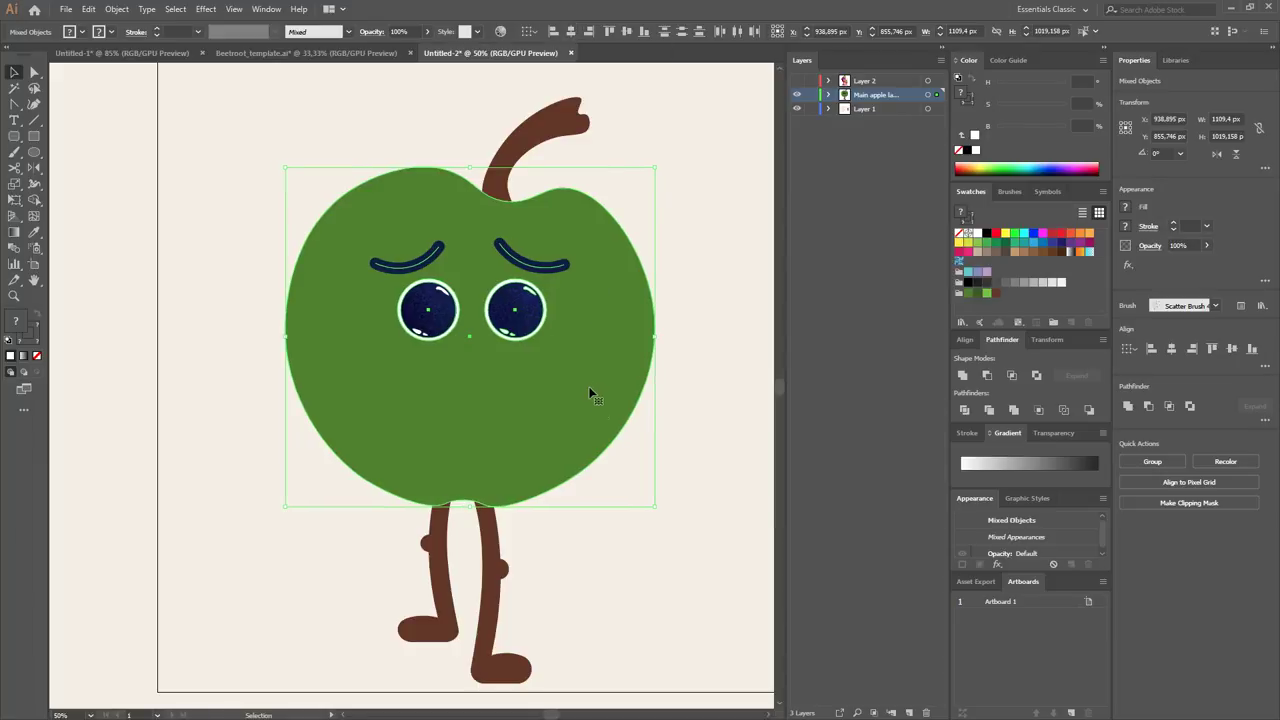
key("ctrl+minus")
left_click_drag(564, 470, 459, 530)
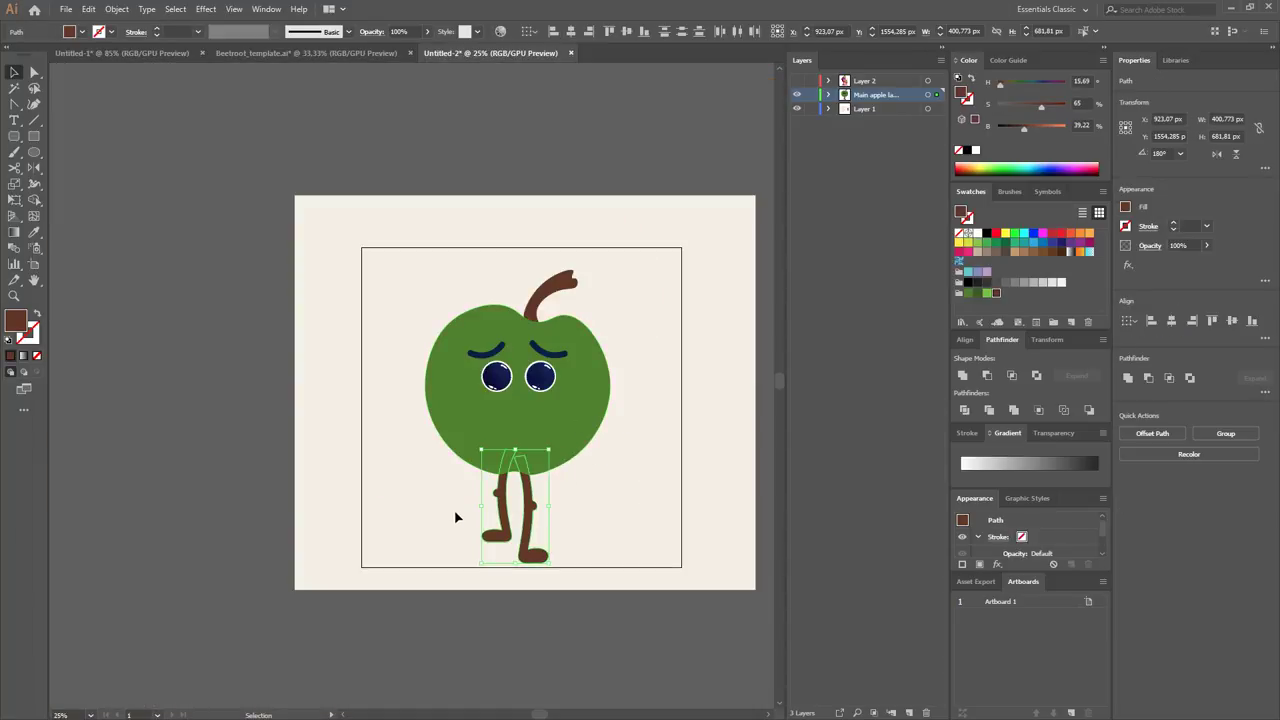
key("i")
left_click(540, 425)
key("v")
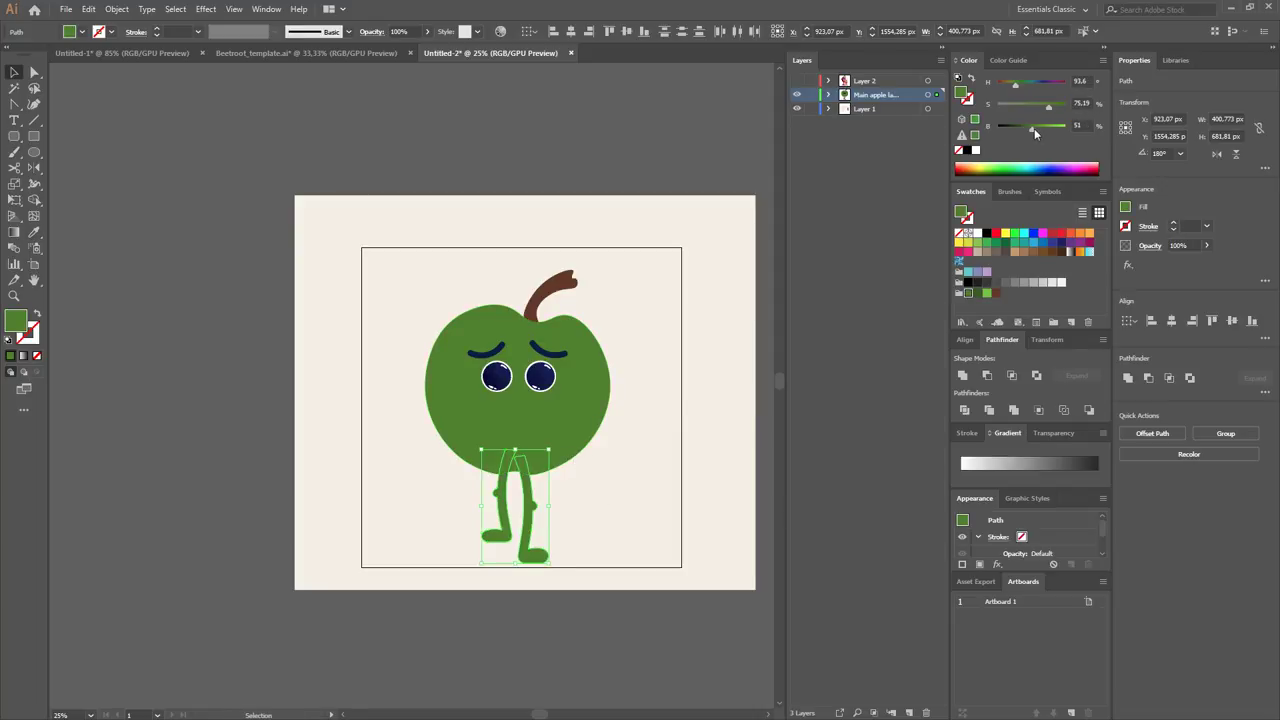
left_click_drag(1033, 128, 1027, 128)
left_click(720, 424)
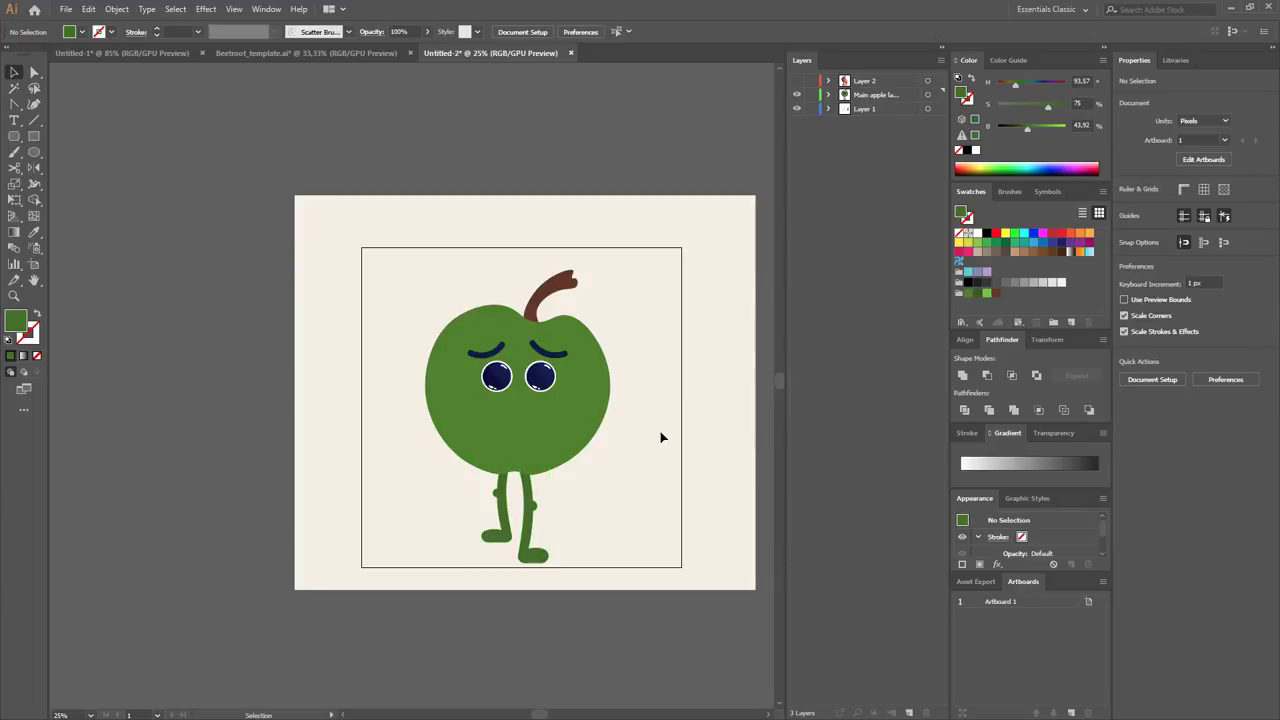
key("ctrl+z")
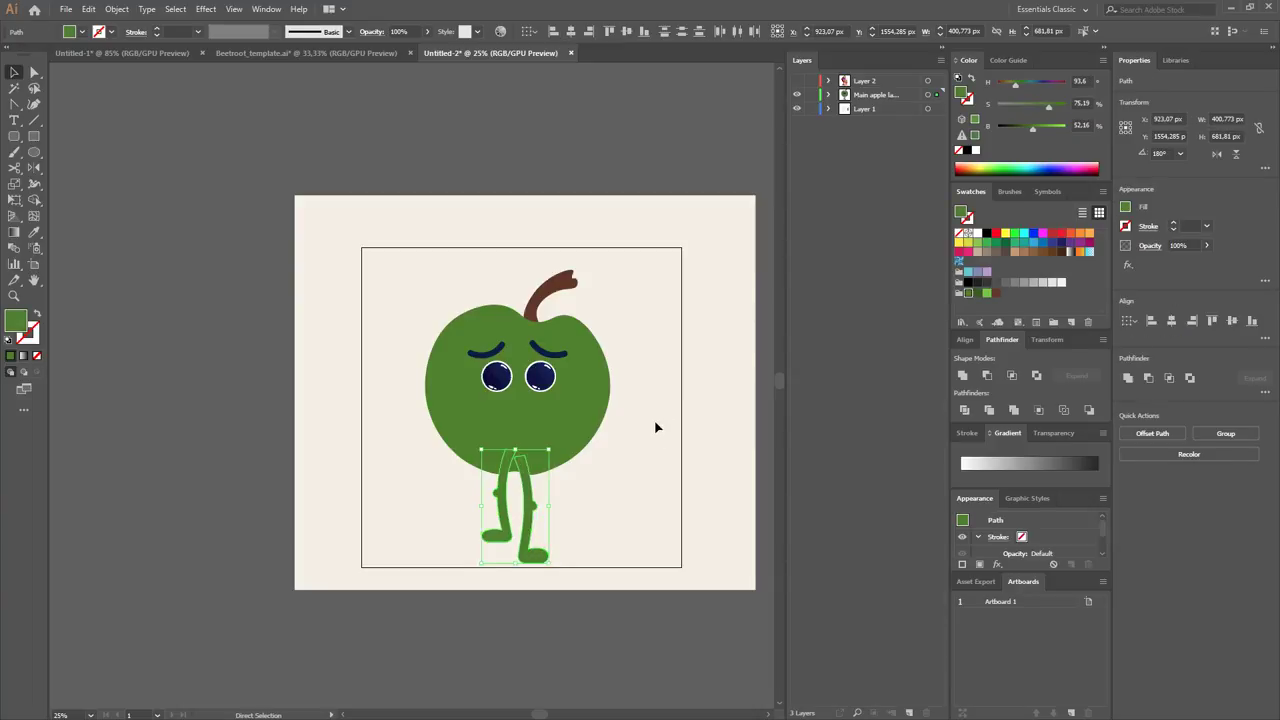
key("ctrl+z")
left_click(654, 426)
key("z")
left_click(574, 432)
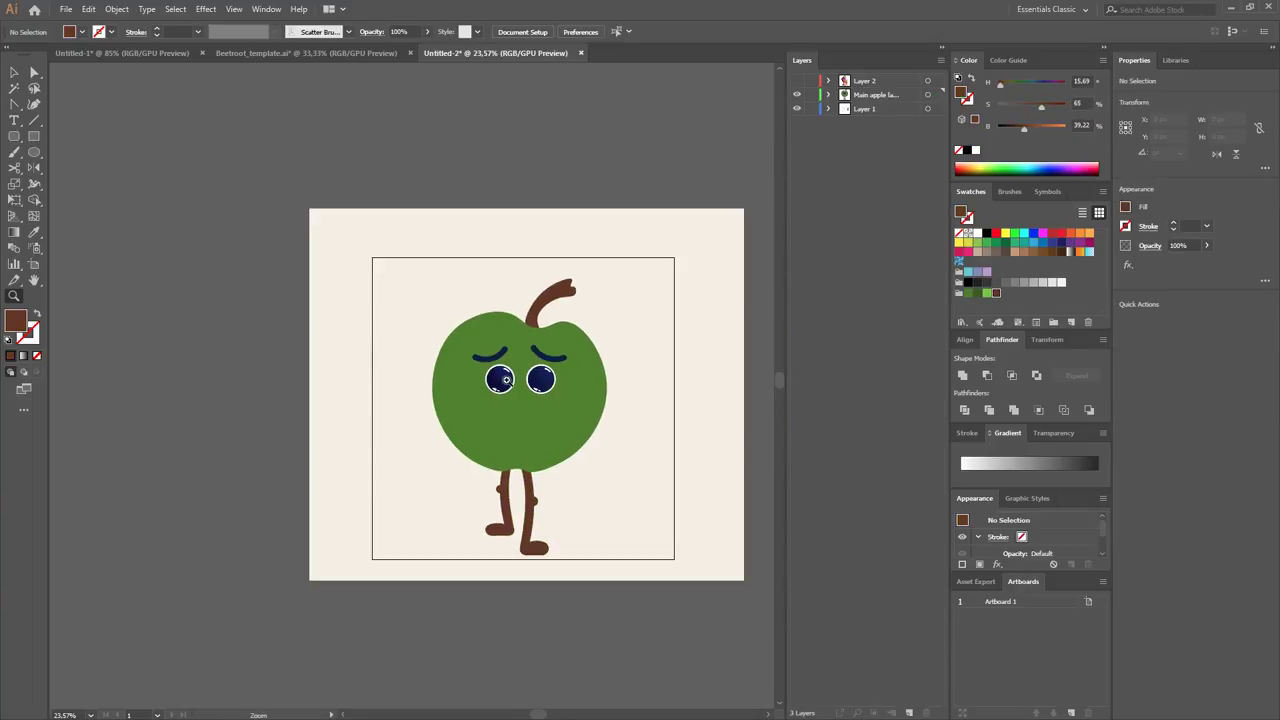
left_click(500, 455, "alt")
left_click(512, 489, "alt")
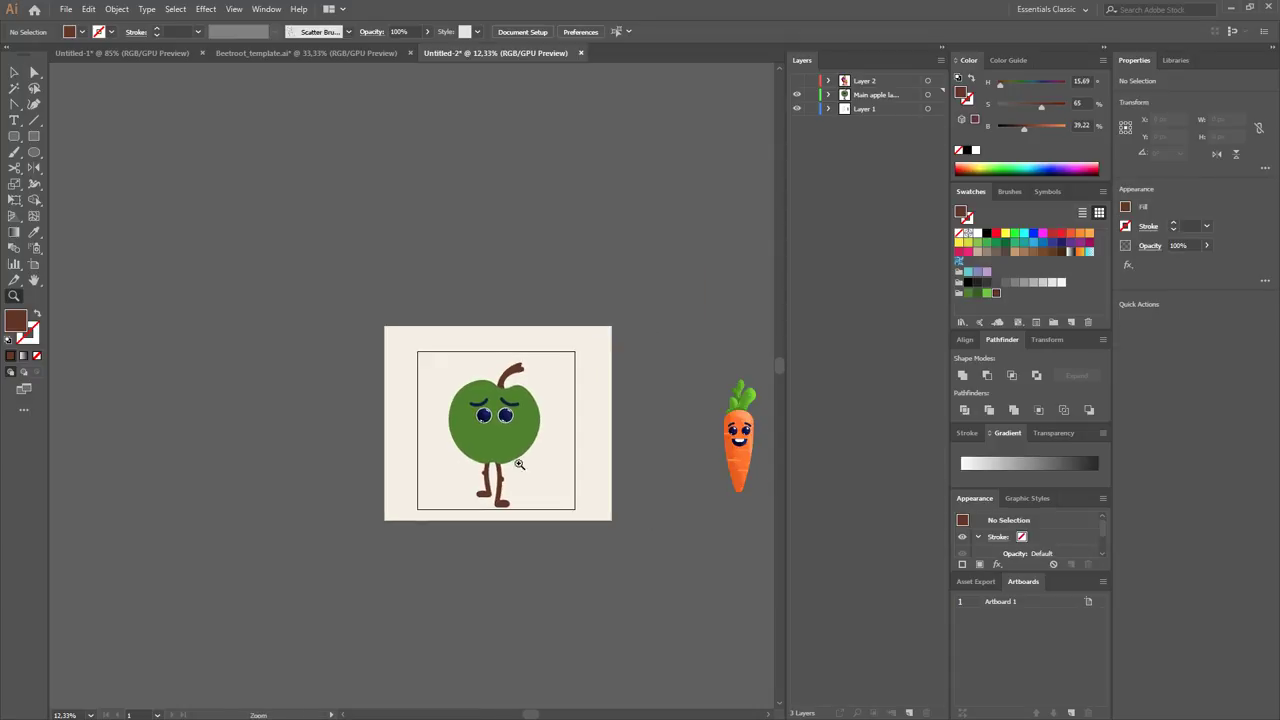
left_click_drag(512, 489, 546, 393)
key("v")
left_click(546, 393)
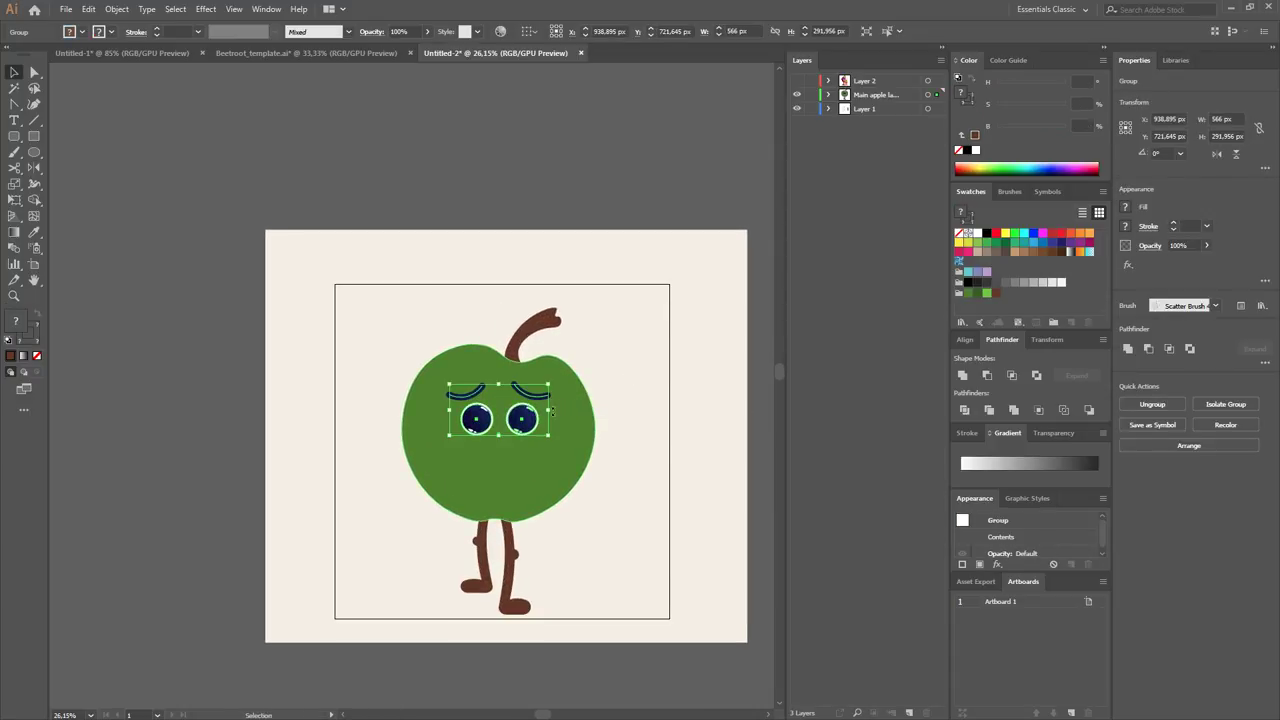
Inside the eye group, reflect the eyebrows so they arch instead of sag.
double_click(546, 394)
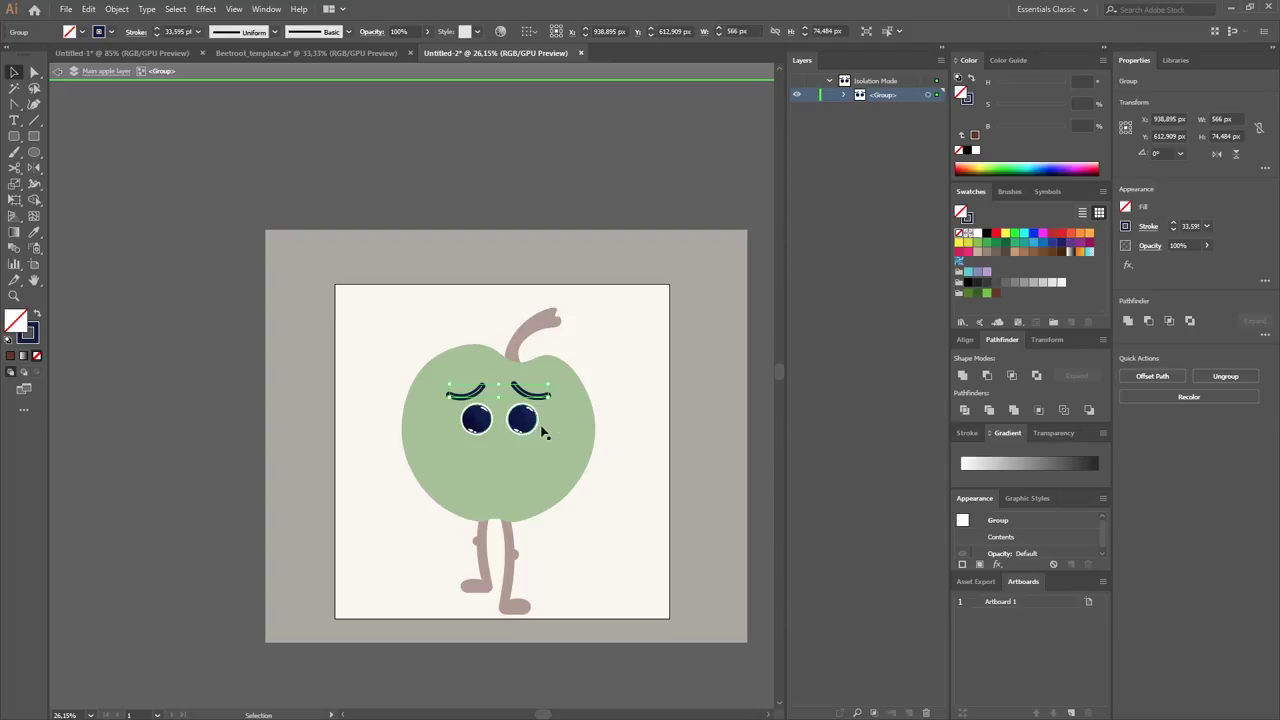
key("o")
left_click_drag(522, 447, 560, 447)
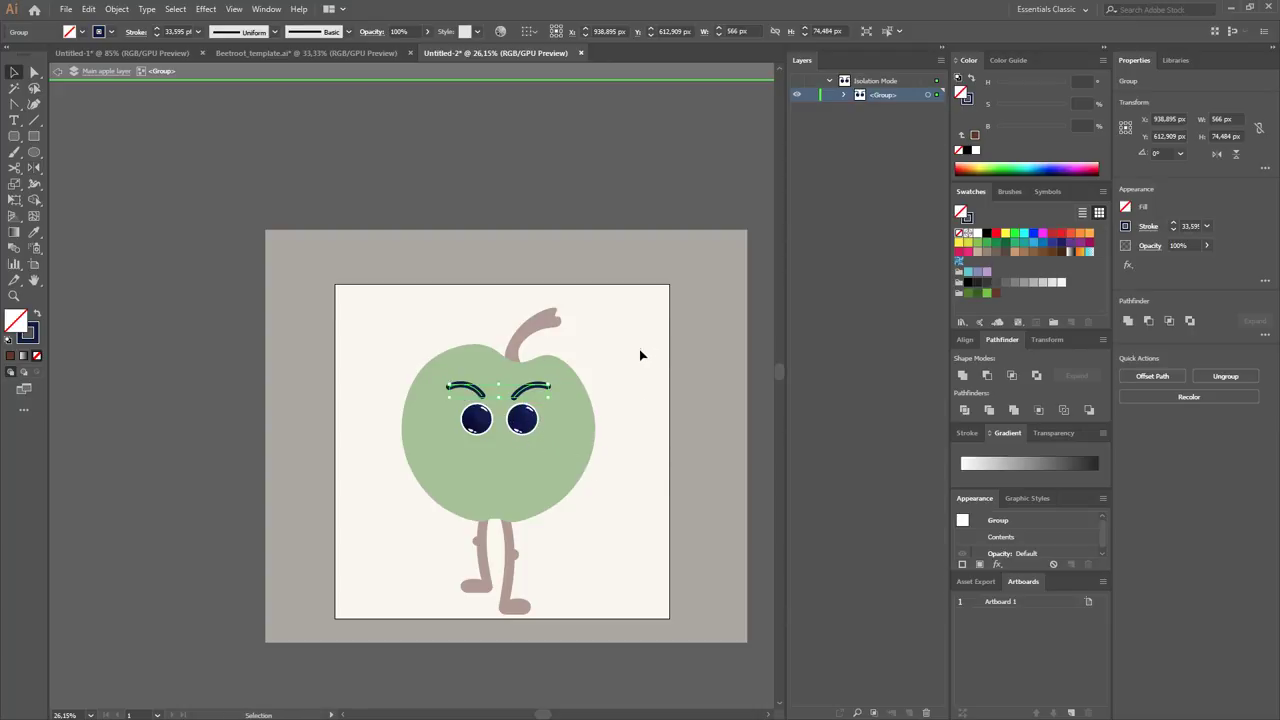
left_click(641, 354)
scroll(517, 412, "up", 3)
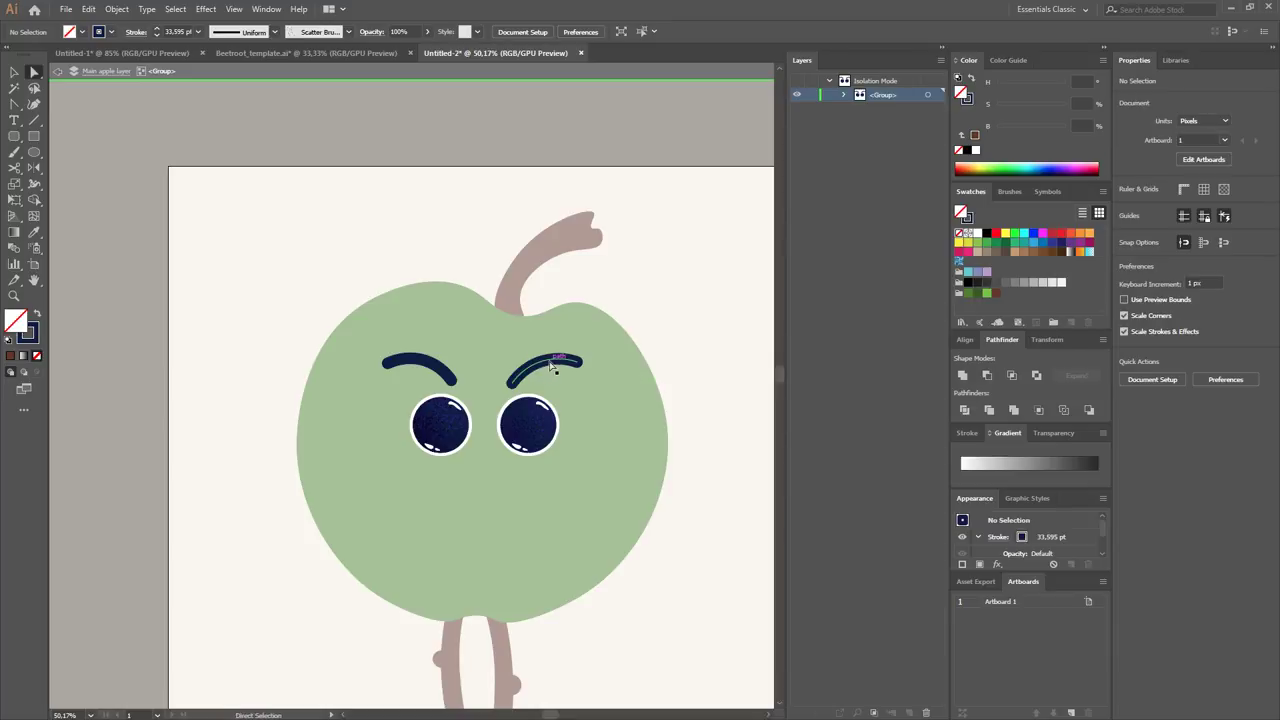
Select each eyebrow for curve editing, then exit the group's isolation mode.
left_click(550, 366)
key("shift+grave")
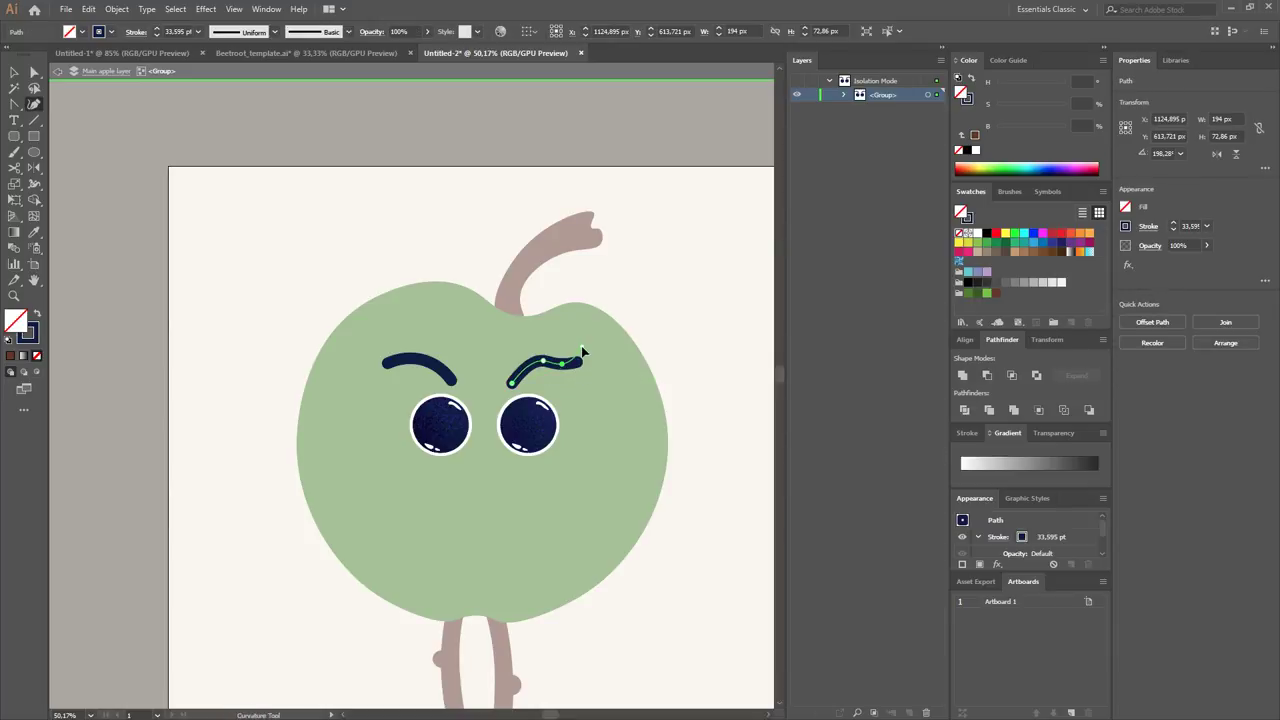
key("v")
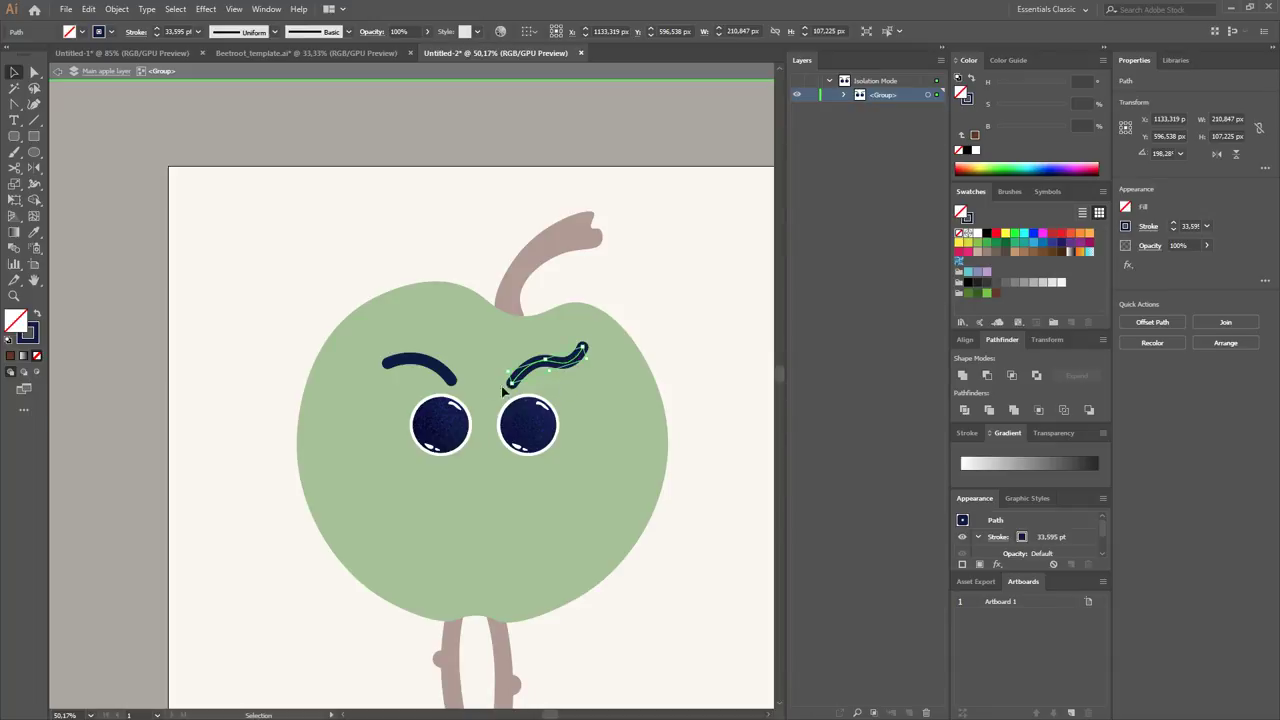
left_click(473, 407)
left_click(421, 366)
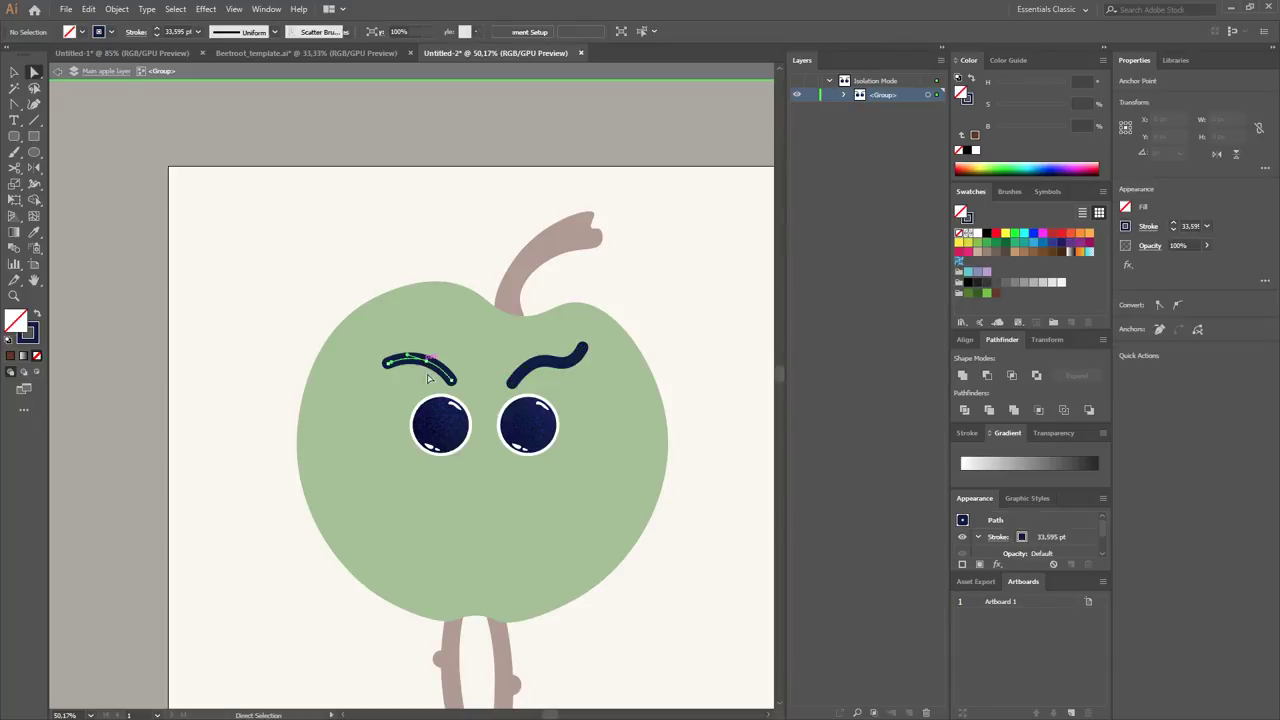
key("shift+grave")
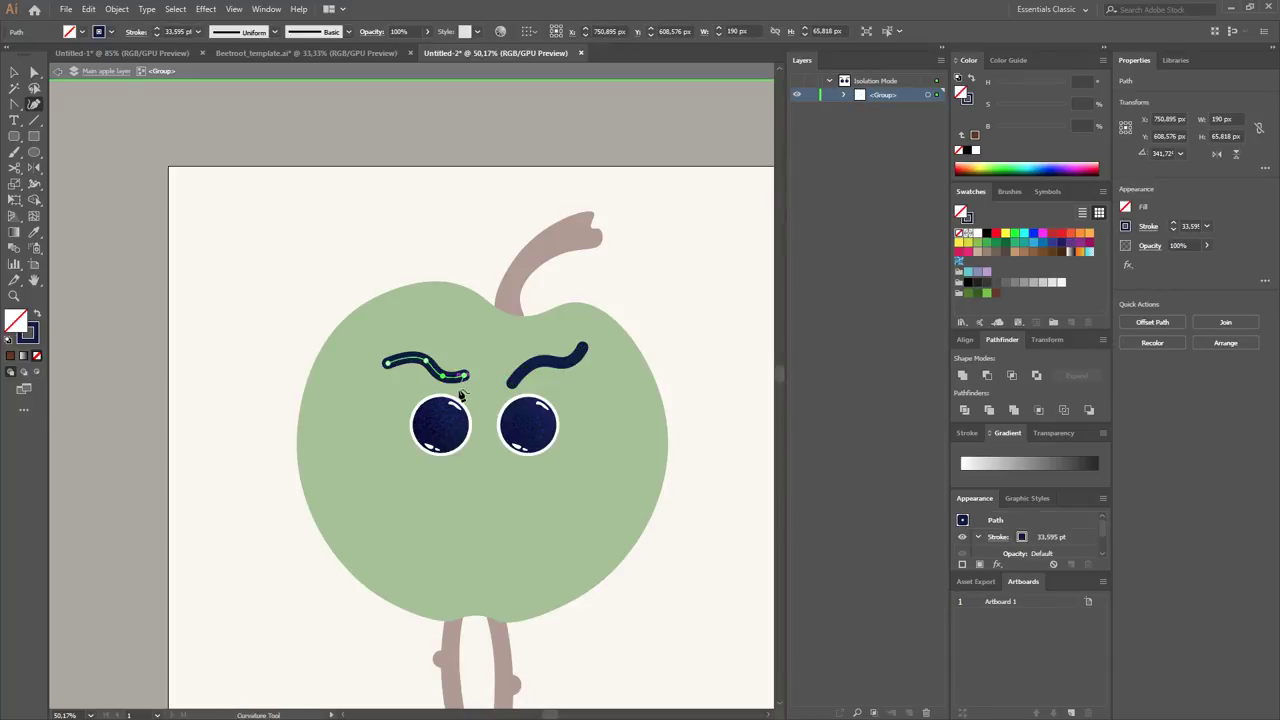
key("v")
left_click(473, 462)
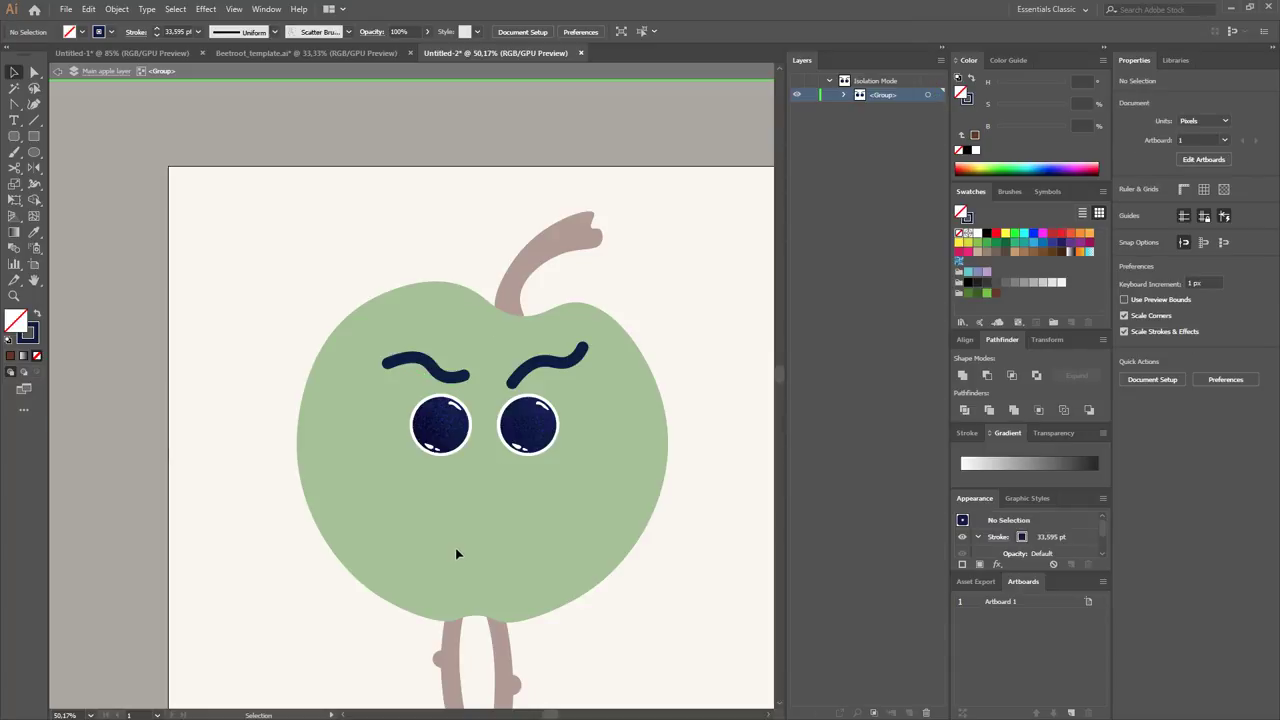
left_click(464, 377)
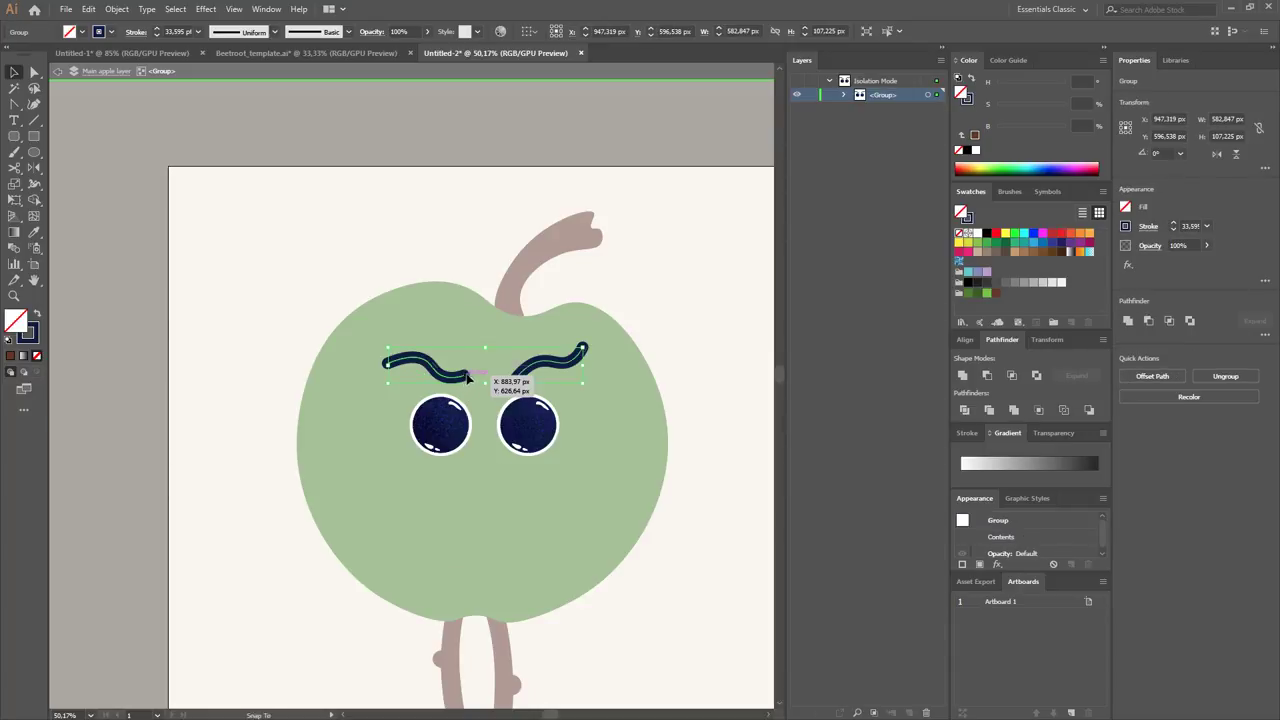
left_click(618, 394)
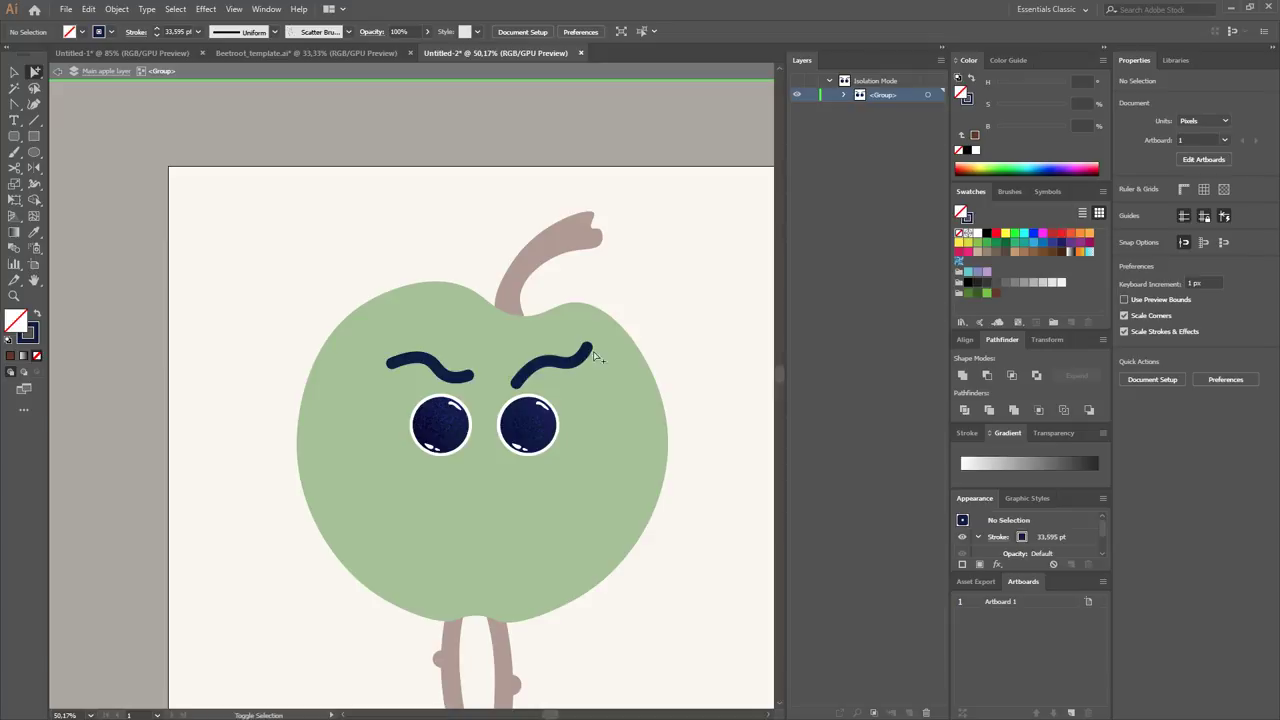
left_click(543, 360)
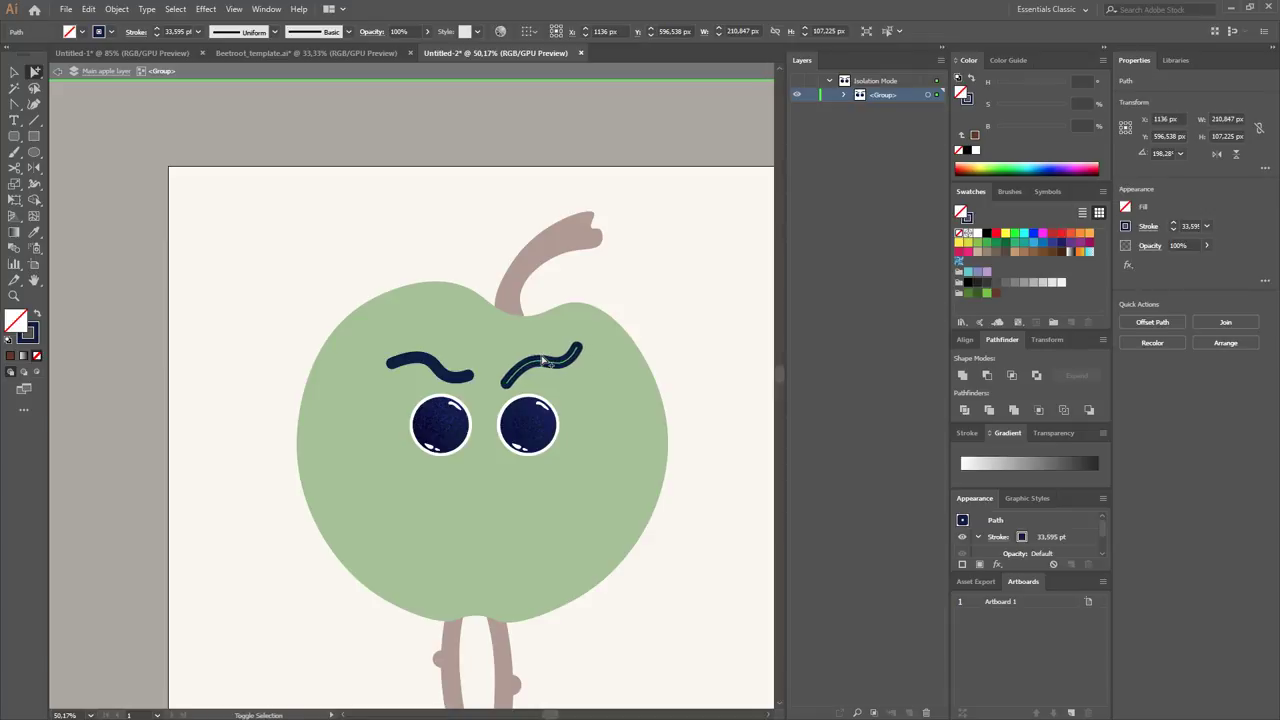
key("Escape")
Bend the right eyebrow into a wavy curve with an added point near its end.
scroll(641, 450, "down", 3)
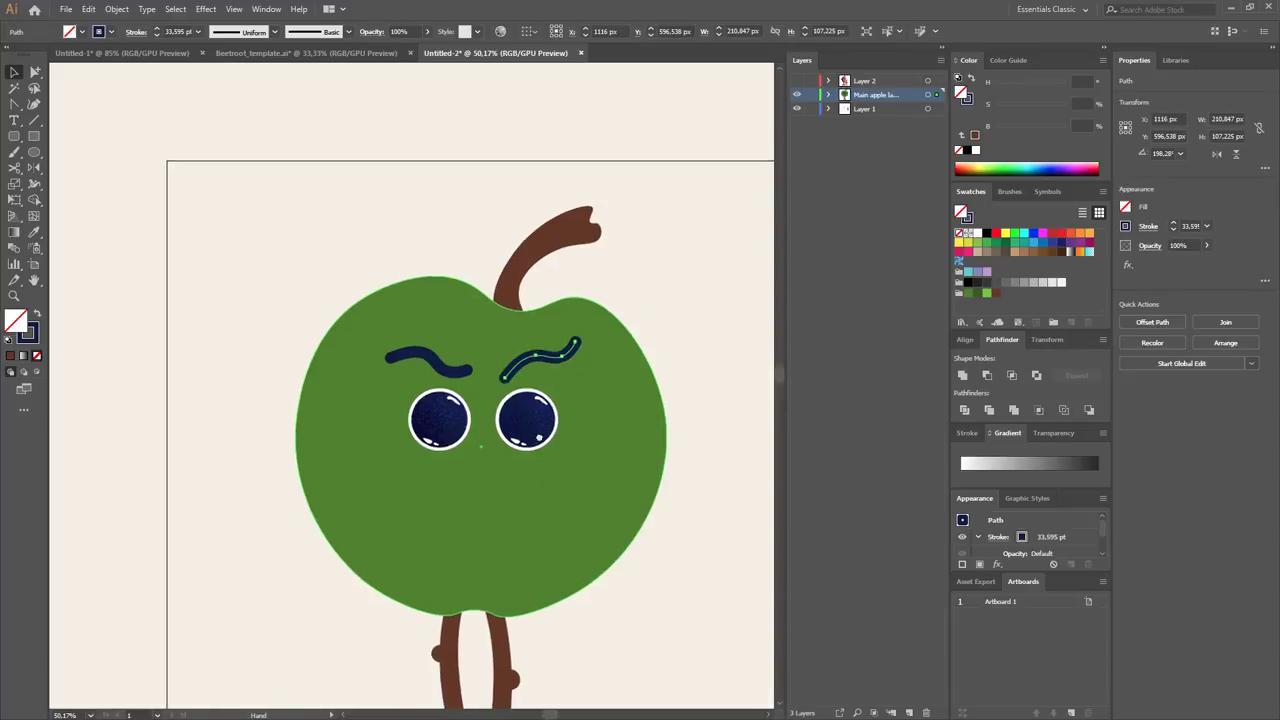
scroll(587, 464, "down", 1)
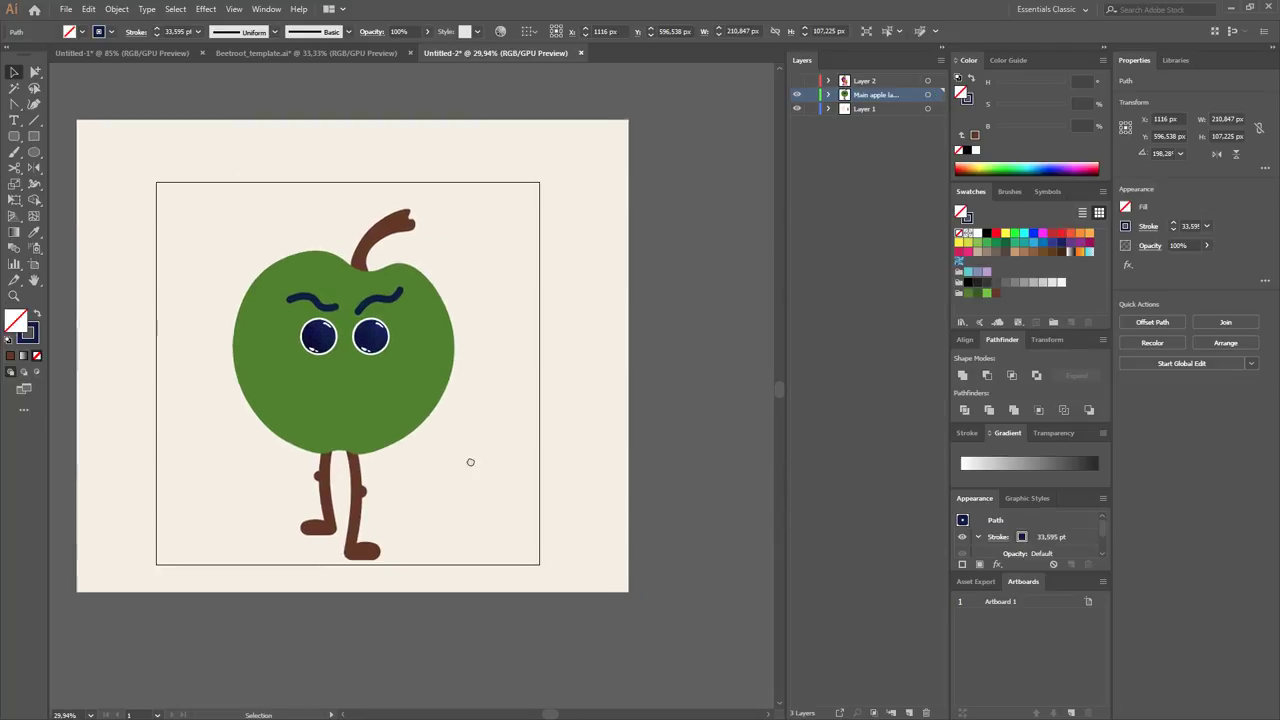
scroll(469, 457, "down", 1)
scroll(477, 494, "down", 2)
scroll(469, 476, "down", 1)
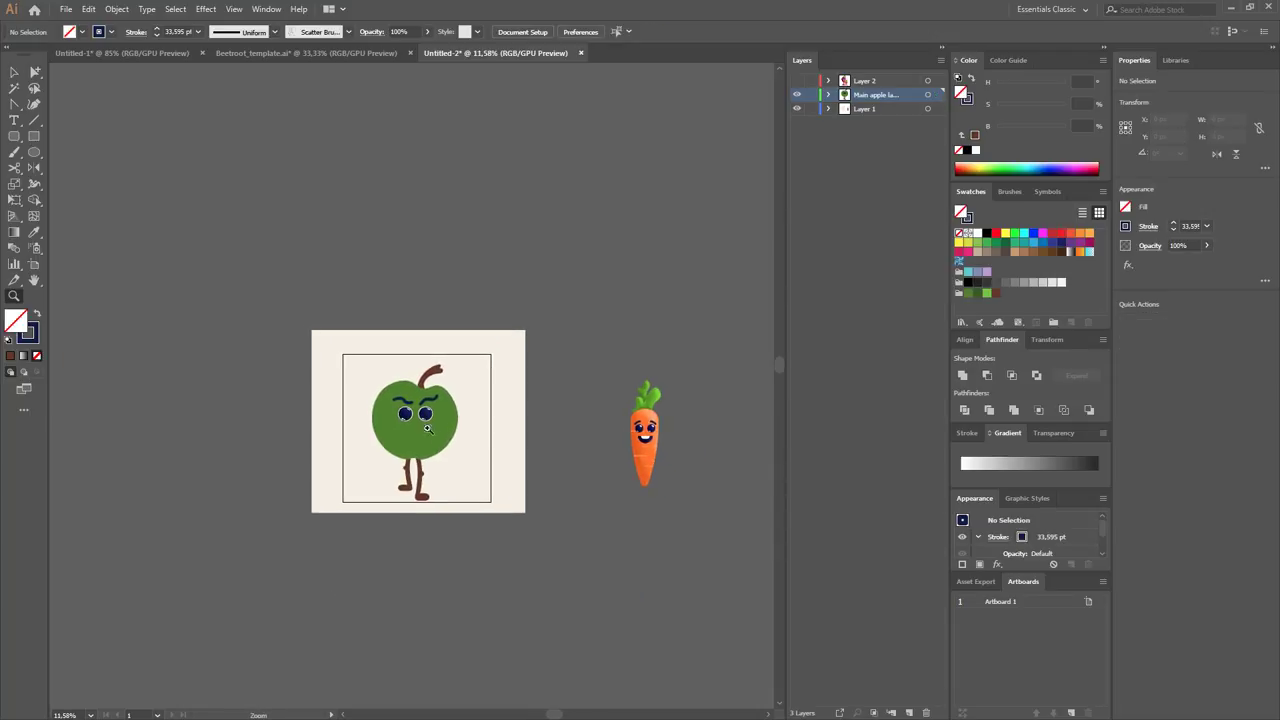
scroll(469, 476, "up", 4)
scroll(523, 371, "up", 4)
key("a")
left_click(404, 372)
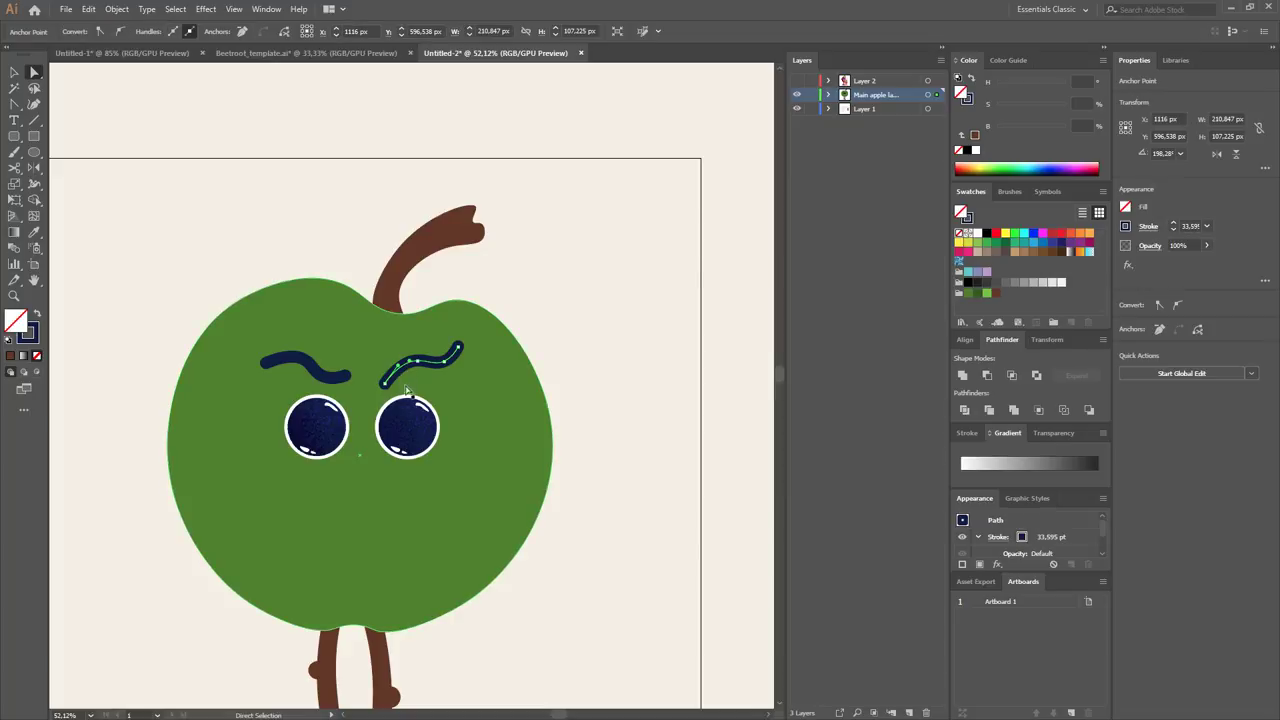
key("shift+grave")
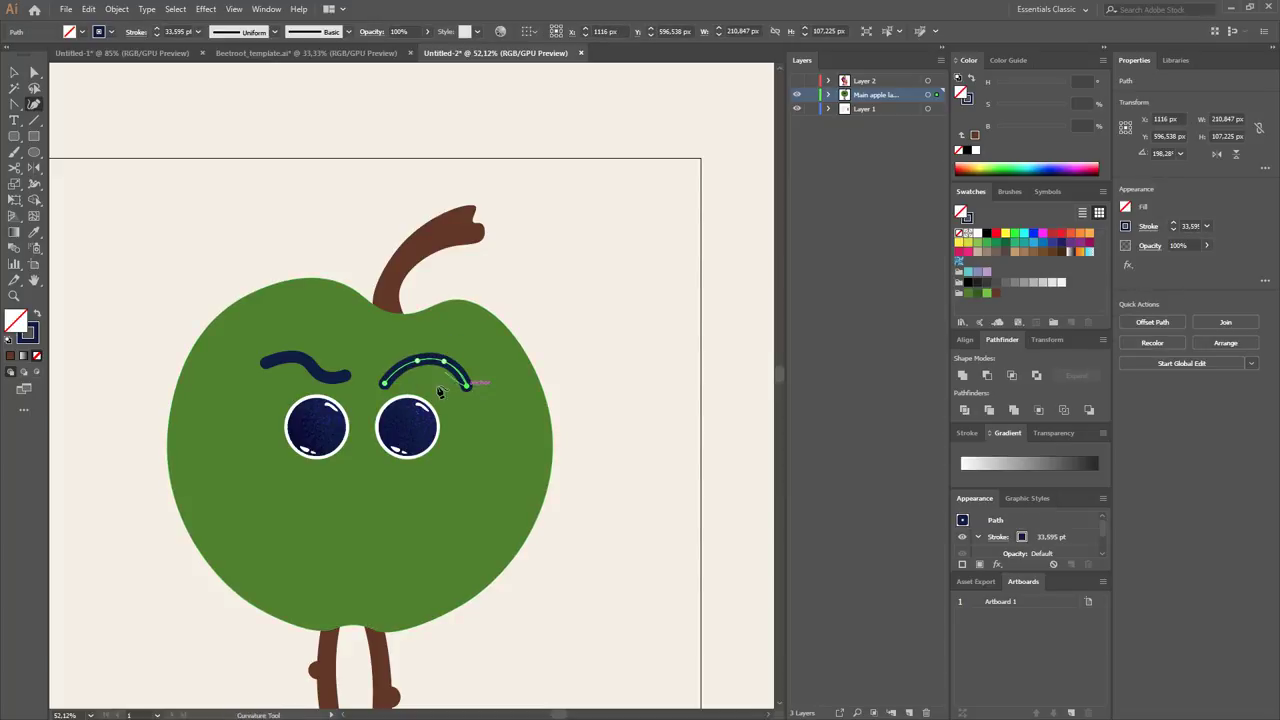
left_click_drag(455, 368, 449, 370)
left_click(434, 377)
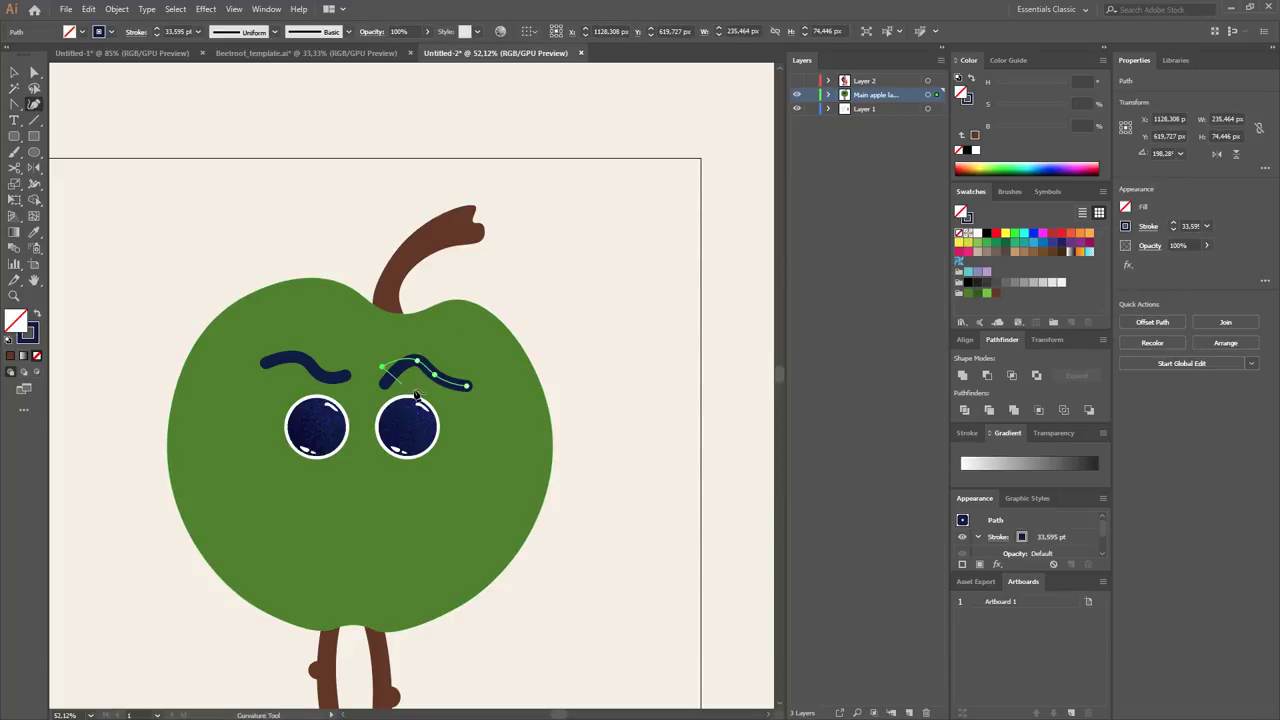
Pull the left eyebrow's end down into a wavy curve and zoom in on the face.
key("a")
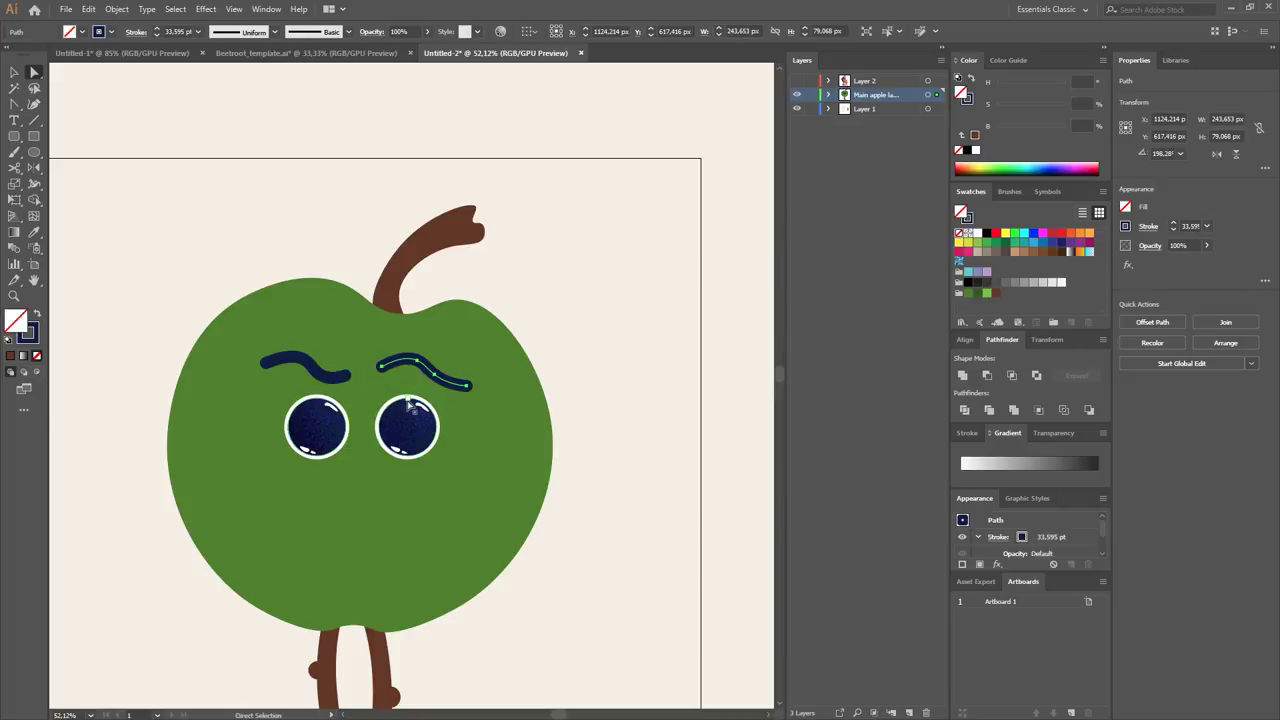
left_click_drag(385, 389, 445, 383)
left_click_drag(378, 360, 405, 391)
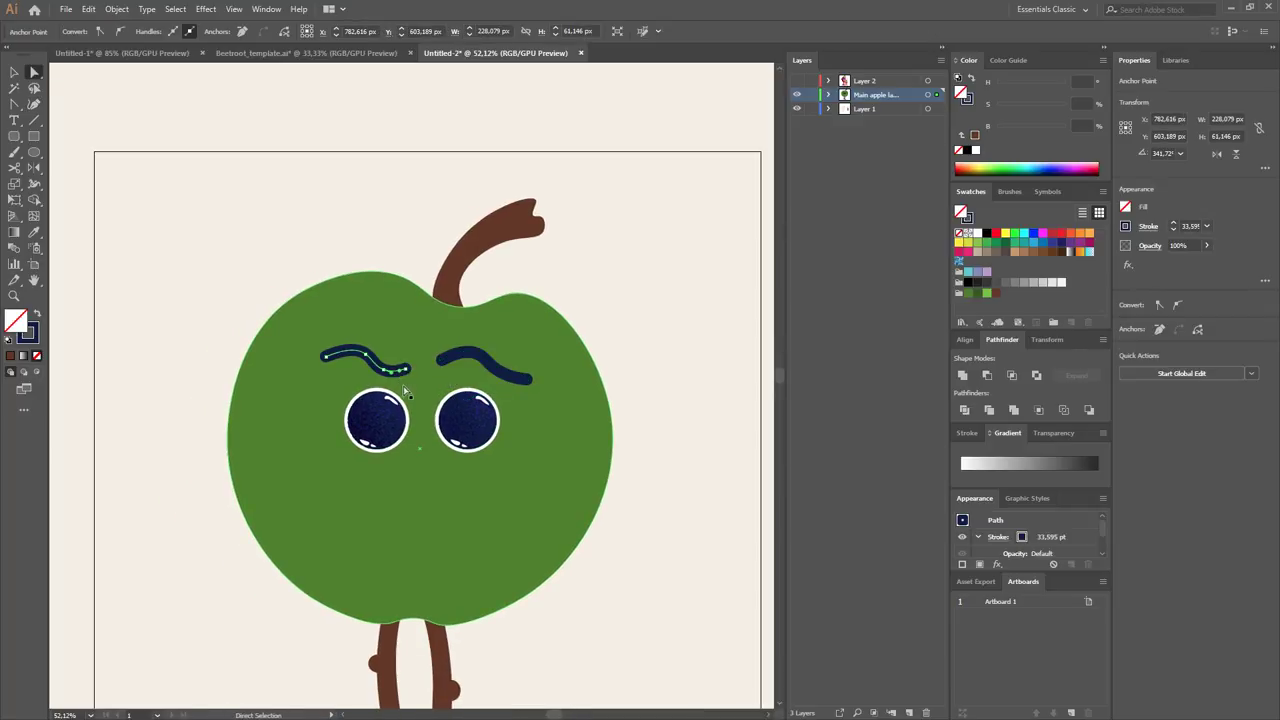
key("shift+grave")
left_click_drag(325, 356, 318, 378)
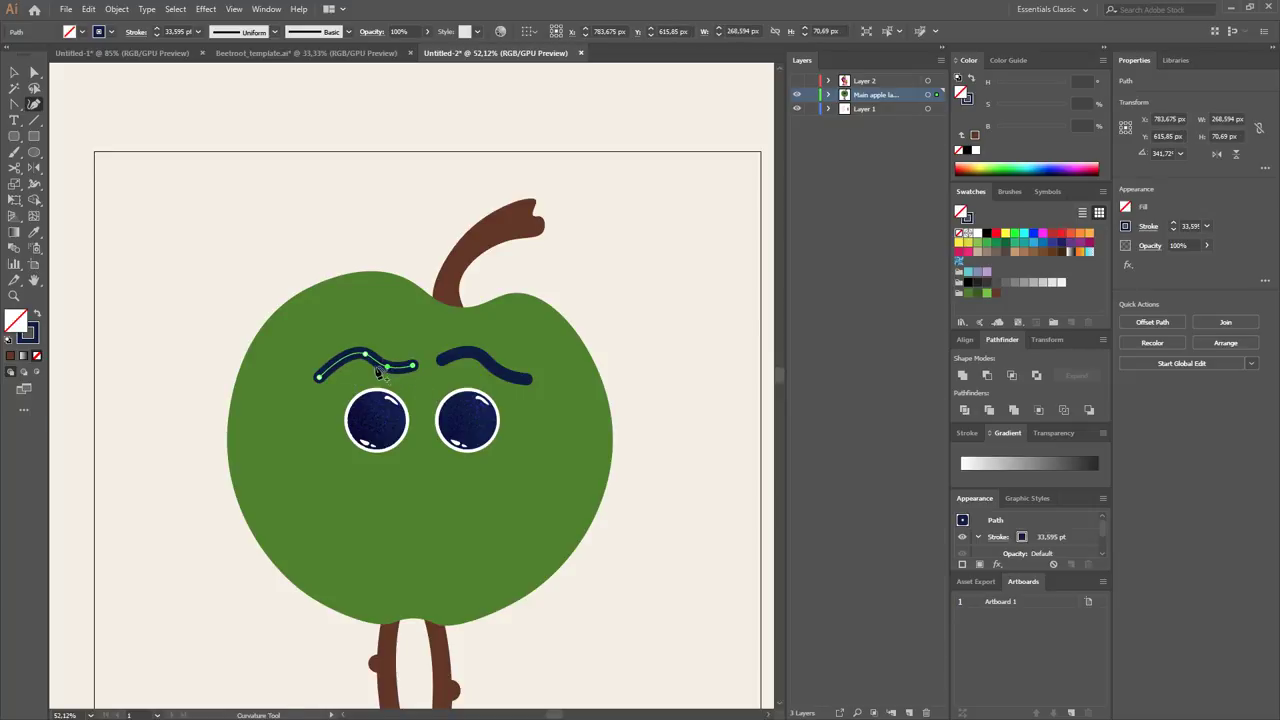
key("v")
scroll(447, 423, "down", 2, "alt")
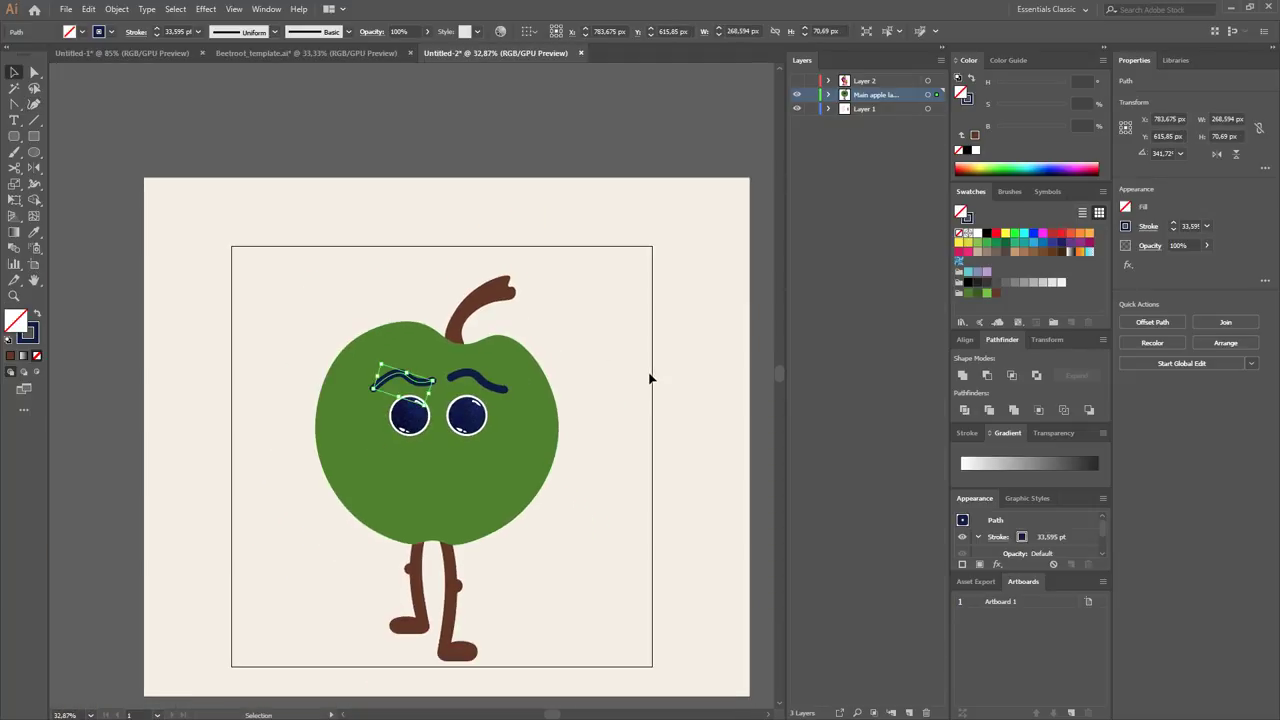
left_click(649, 378)
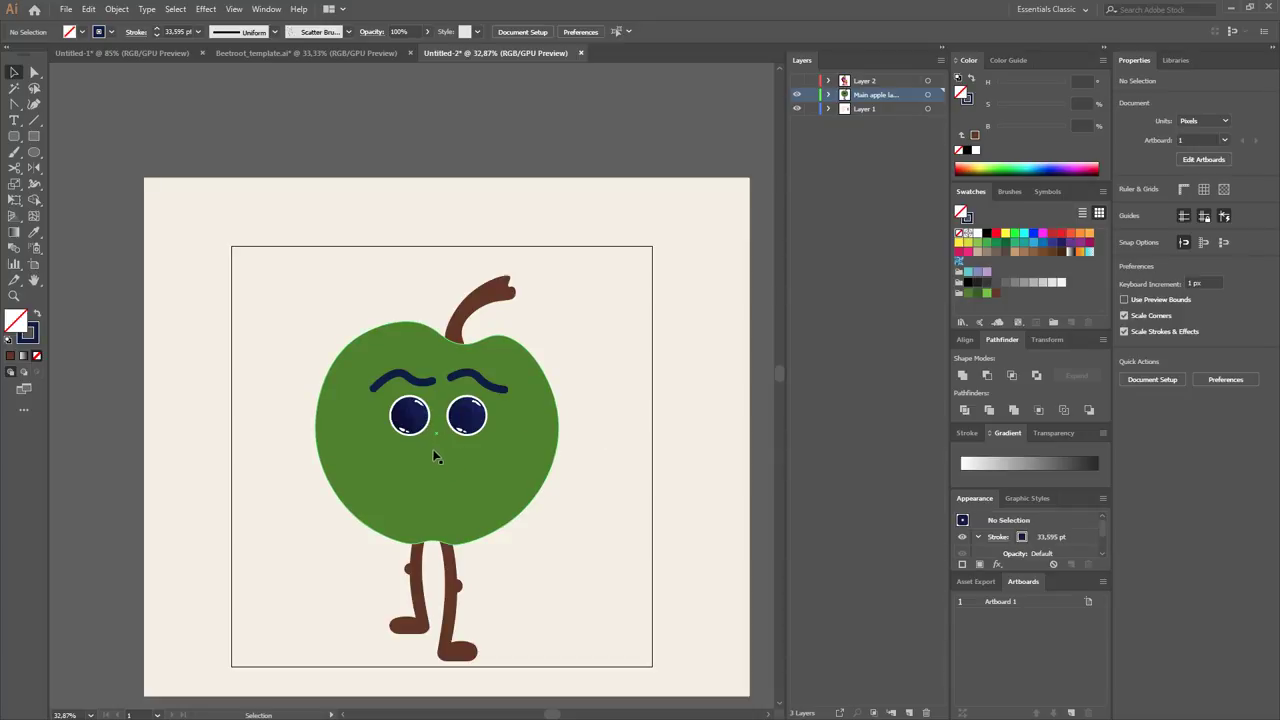
key("z")
left_click_drag(431, 380, 477, 416)
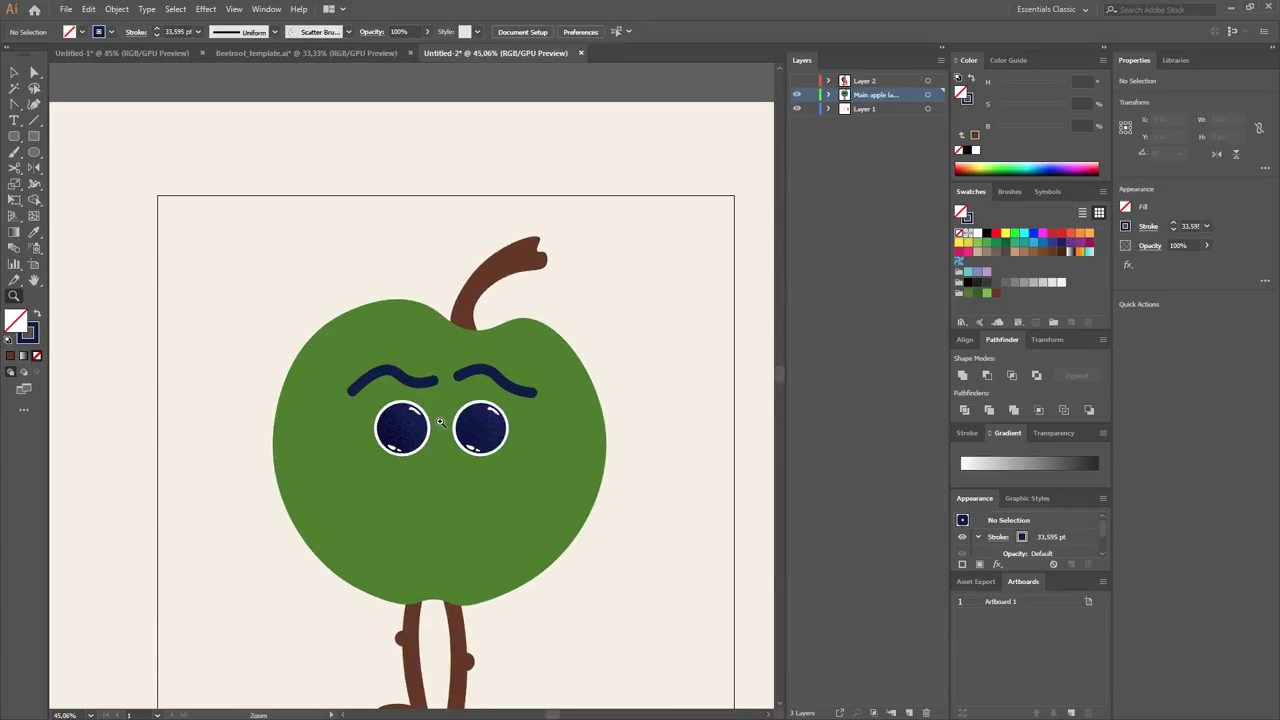
scroll(460, 460, "down", 1)
scroll(371, 357, "down", 2)
scroll(363, 412, "down", 1, "alt")
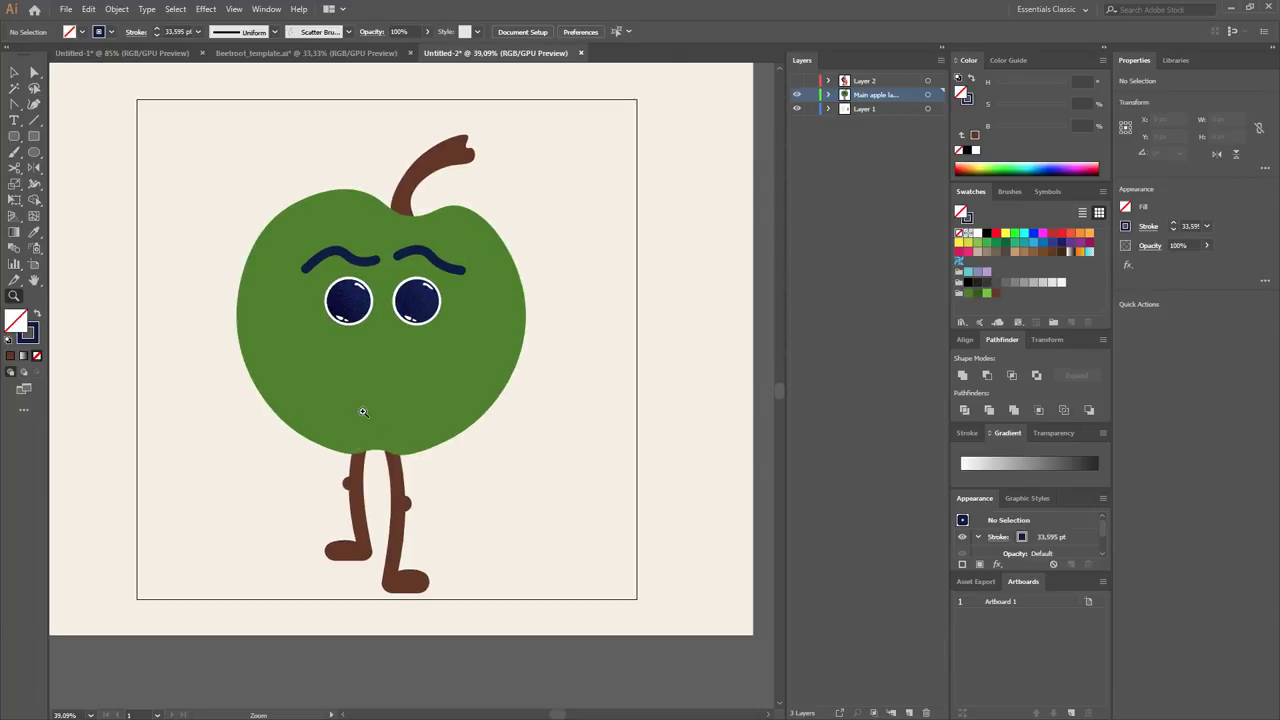
Draw a navy-filled rectangle mouth below the eyes.
key("l")
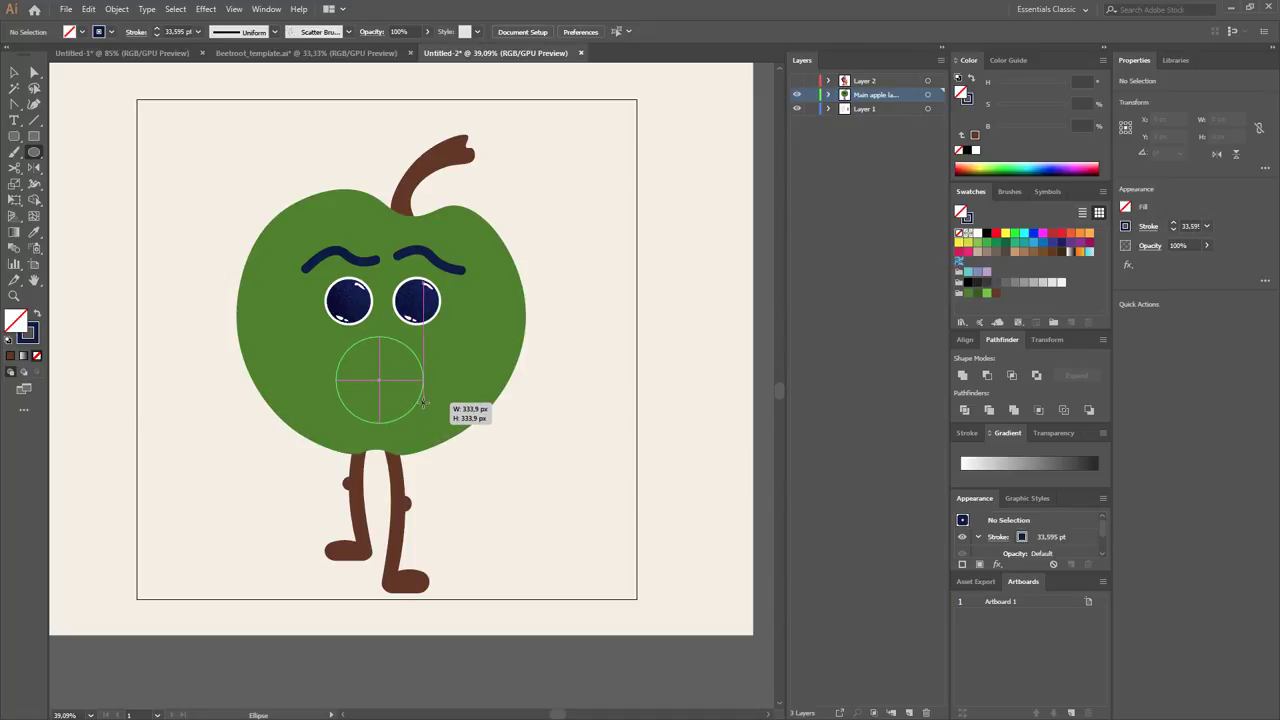
left_click_drag(340, 362, 425, 403)
key("ctrl+shift+a")
left_click_drag(341, 354, 424, 424)
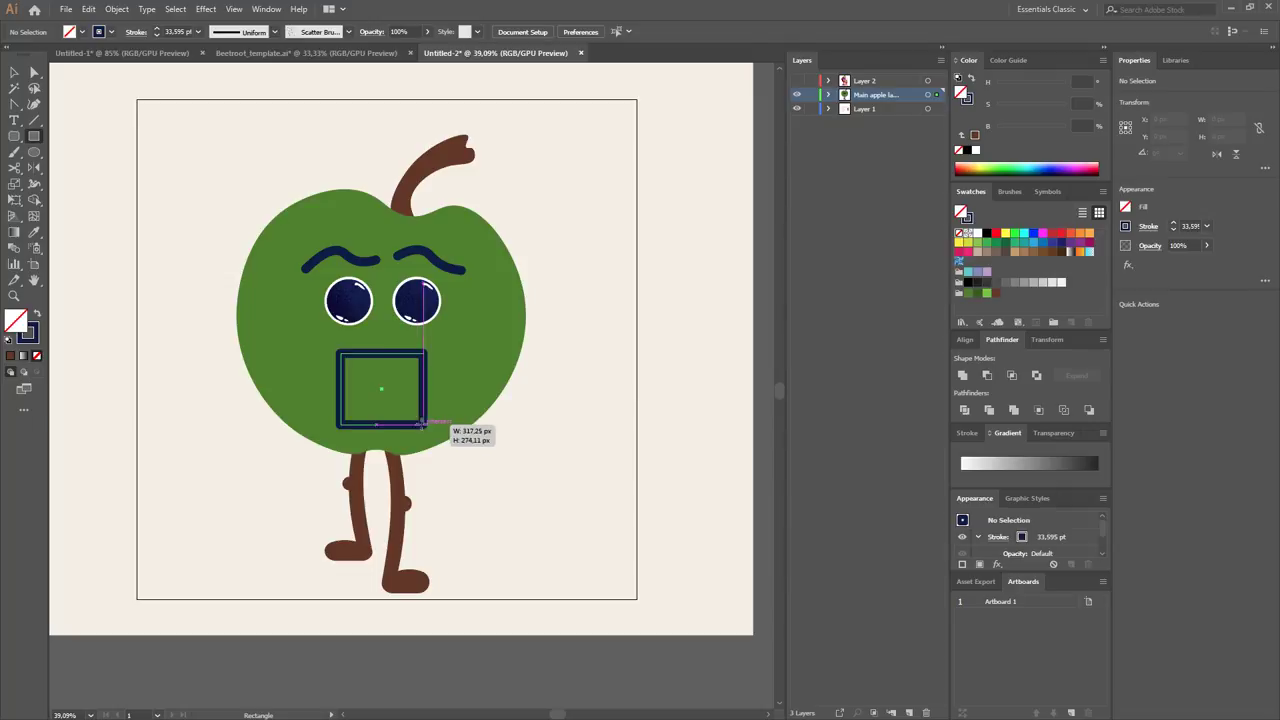
key("shift+x")
key("z")
key("v")
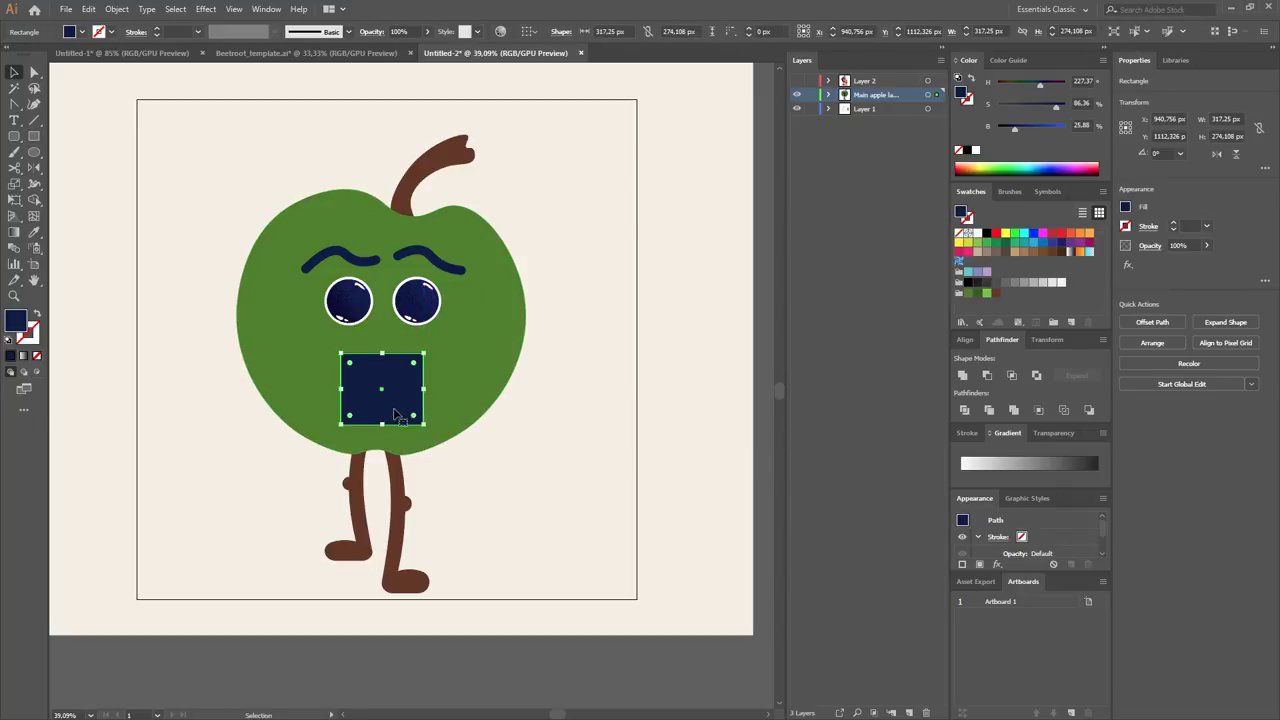
scroll(487, 432, "down", 1)
scroll(487, 432, "up", 2)
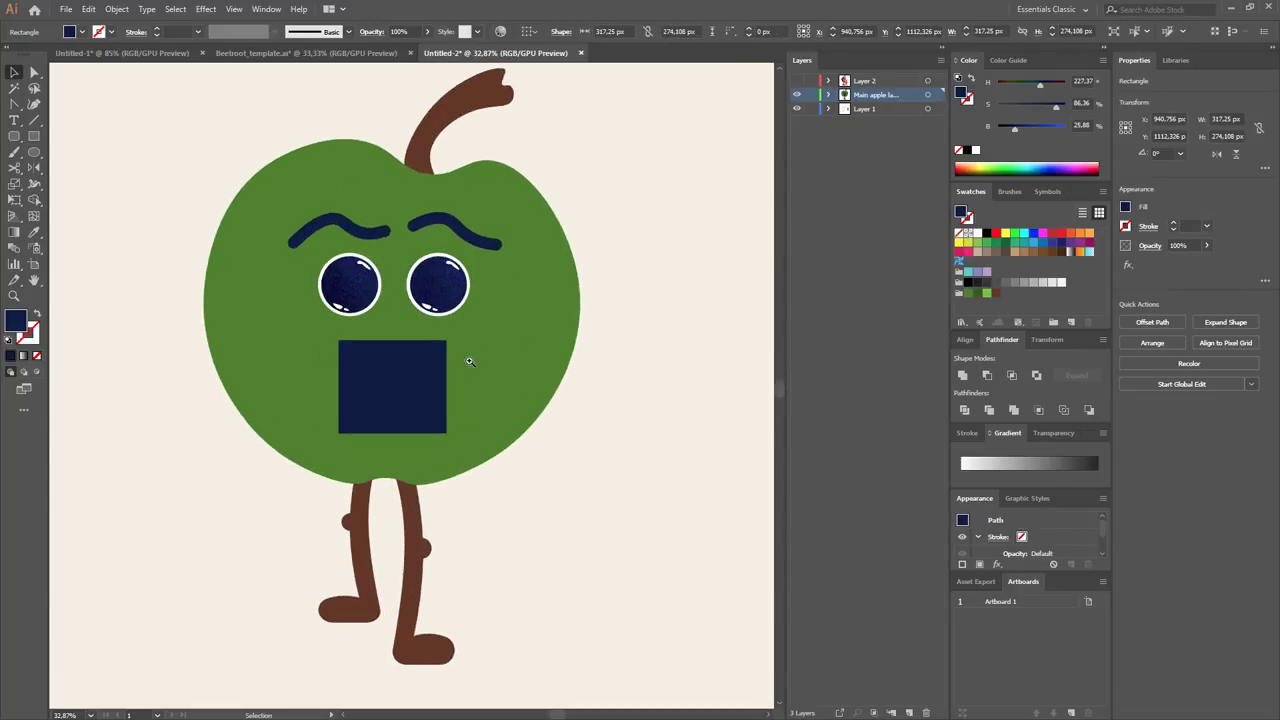
left_click(420, 414)
Overlap an upward copy of the rectangle and split off the mouth's top strip with Shape Builder.
left_click_drag(400, 414, 424, 323)
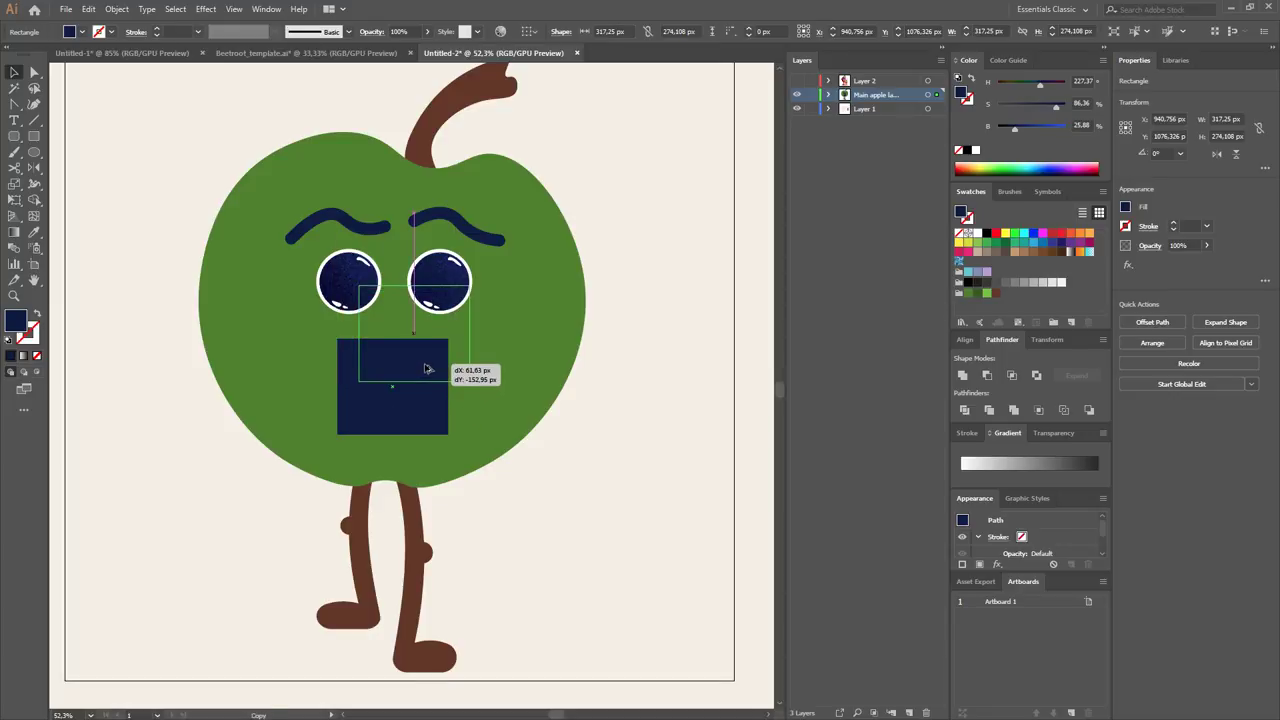
left_click(429, 417)
left_click(441, 330, "shift")
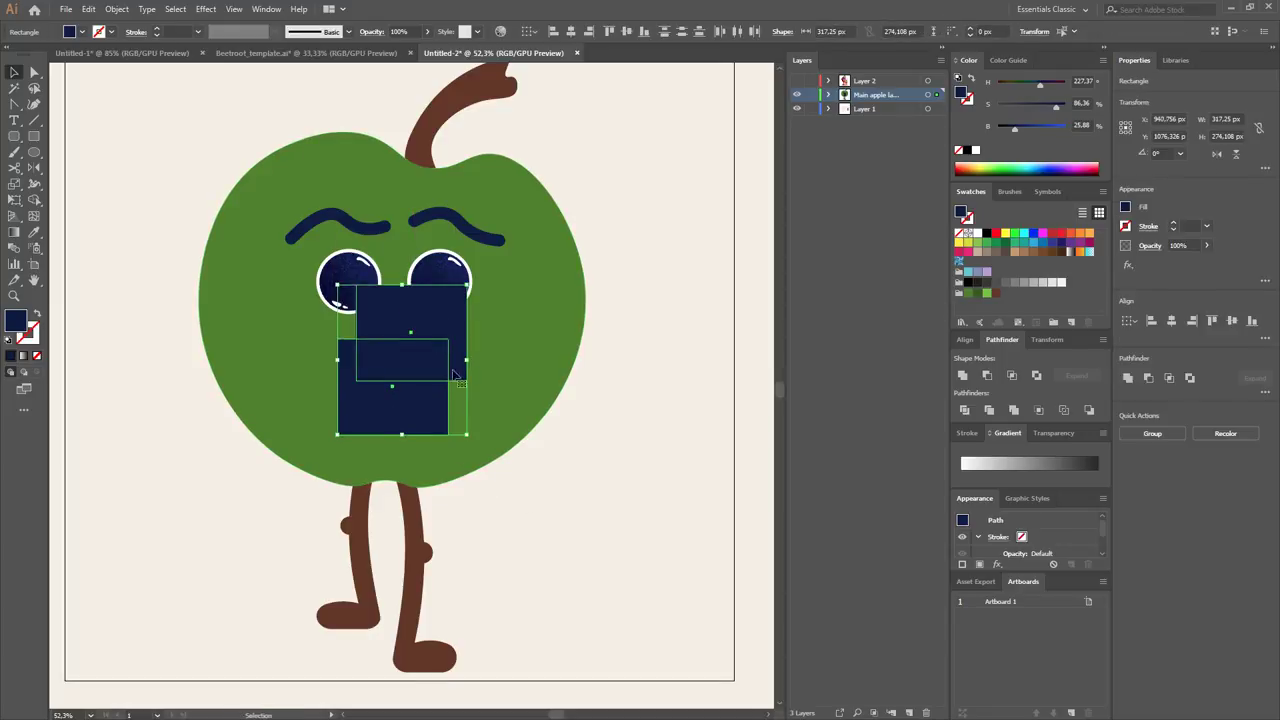
key("shift+m")
key("v")
left_click(571, 450)
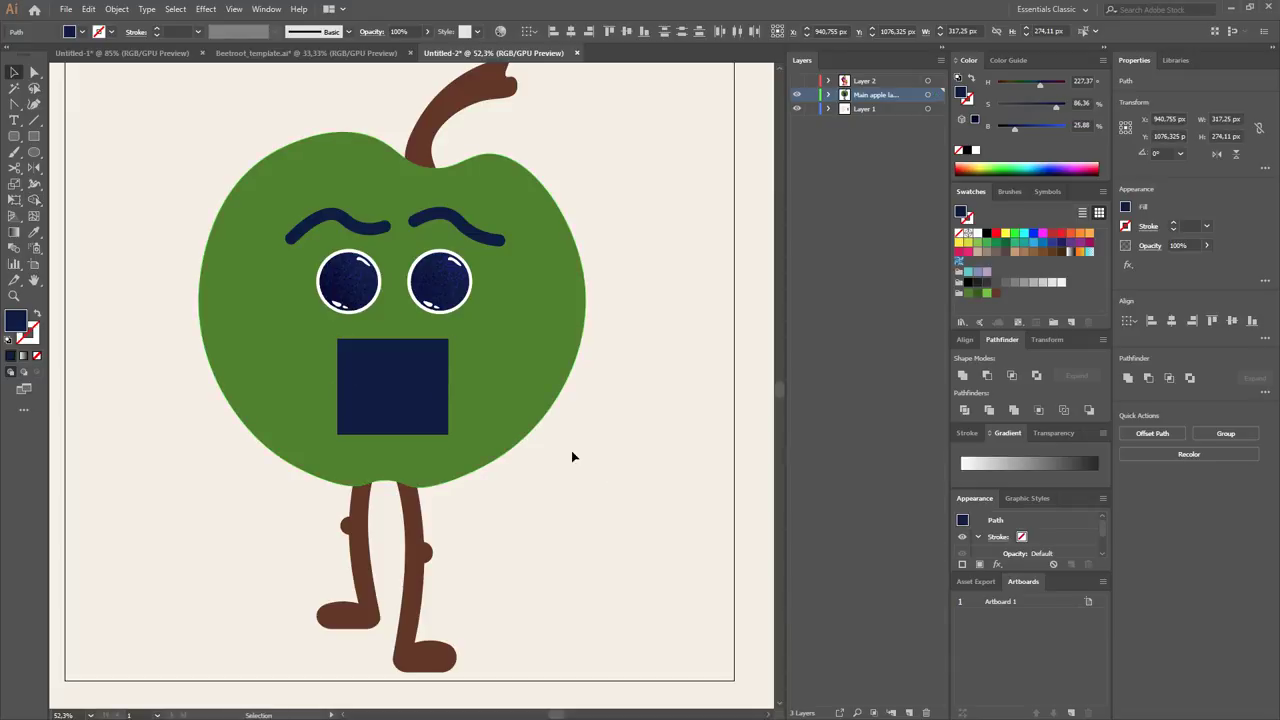
Make the mouth's top strip white and fully round its bottom-left corner as teeth.
key("a")
left_click(445, 376)
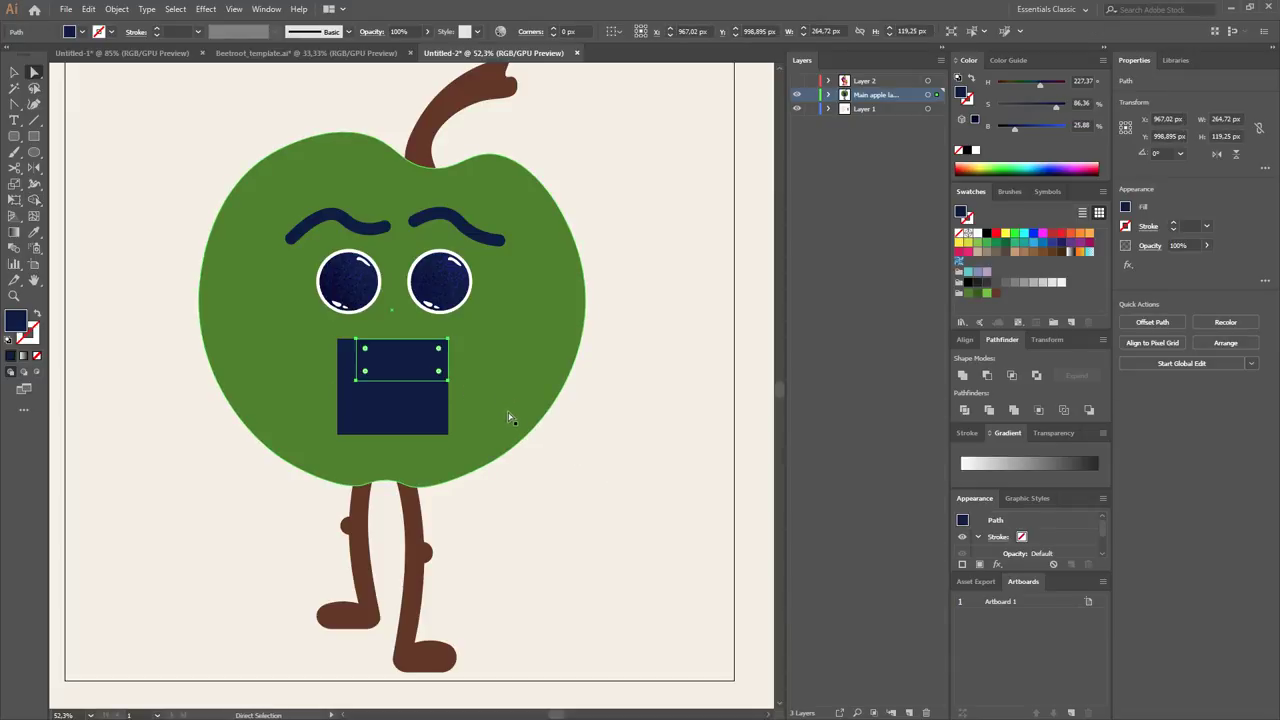
left_click(975, 151)
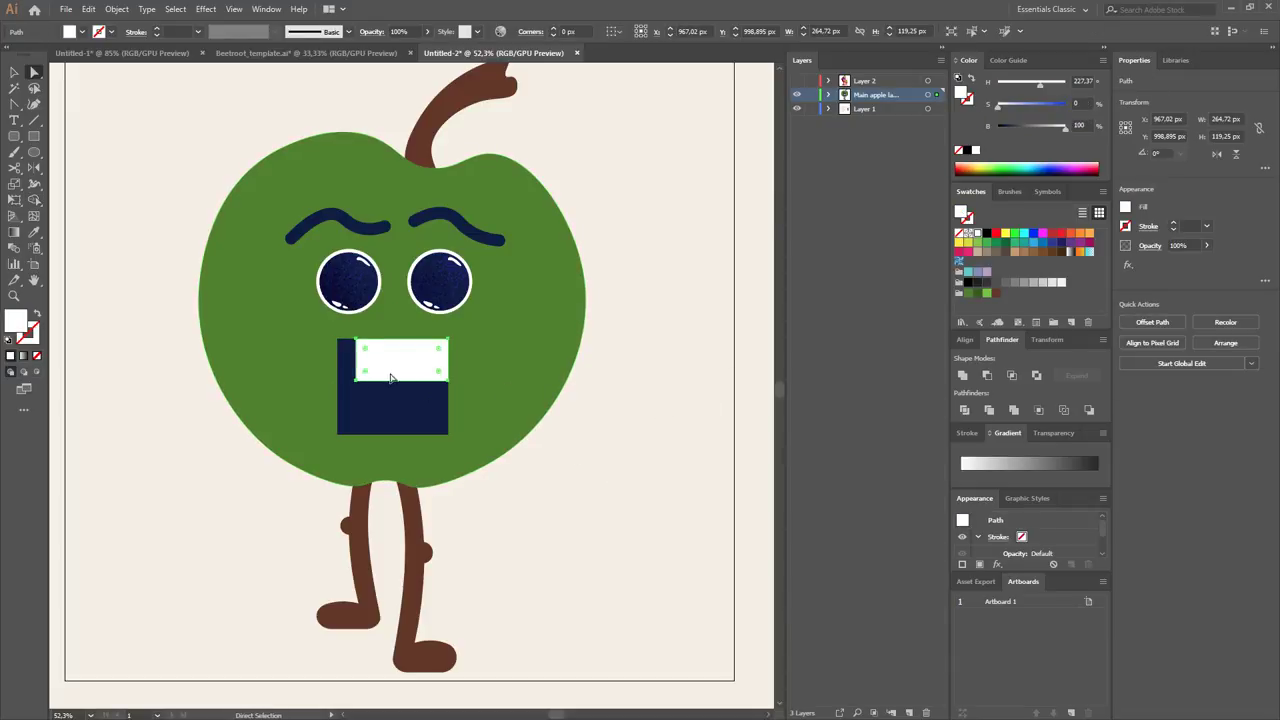
left_click(358, 380)
left_click_drag(366, 373, 500, 300)
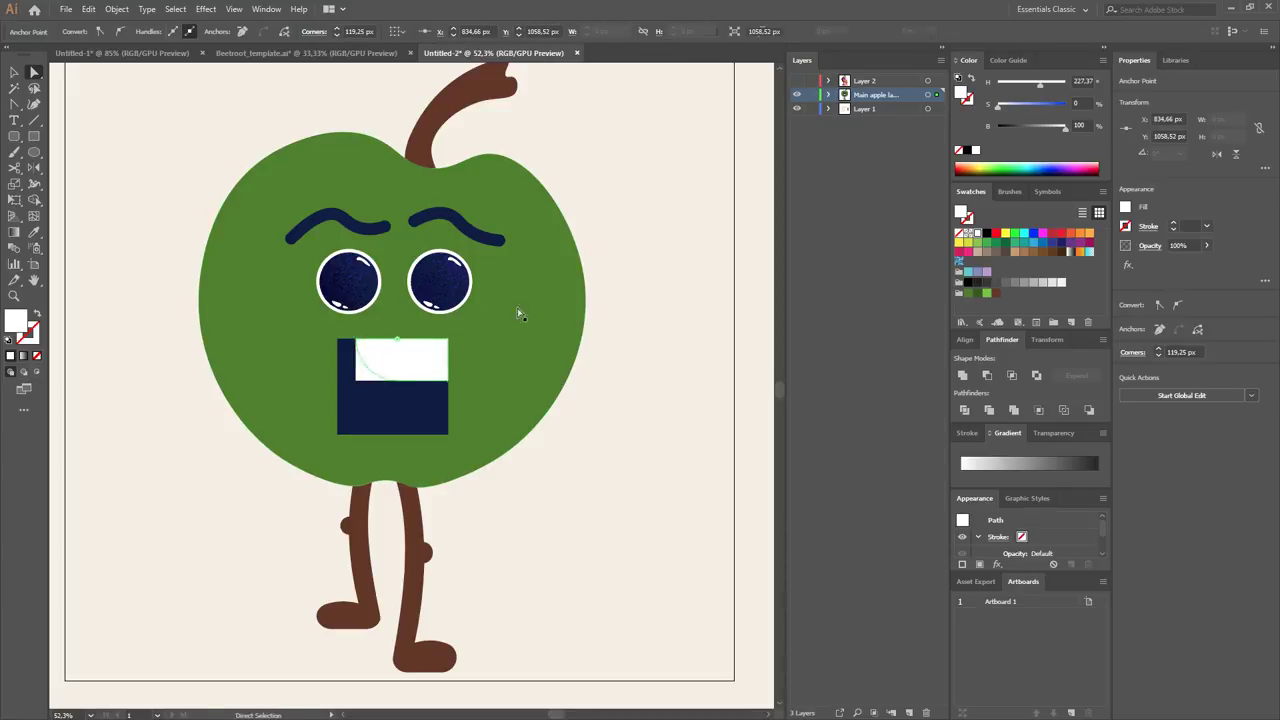
left_click(599, 437)
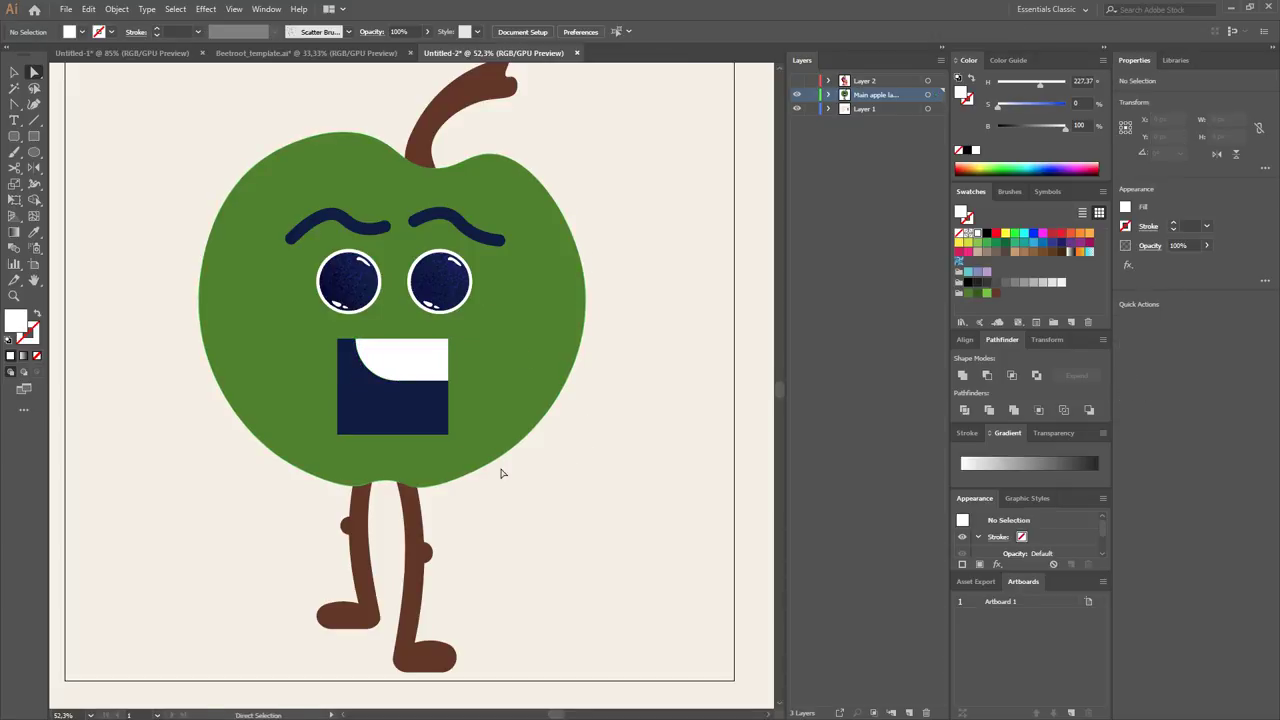
Round the navy mouth's two bottom corners into a U shape.
left_click(365, 419)
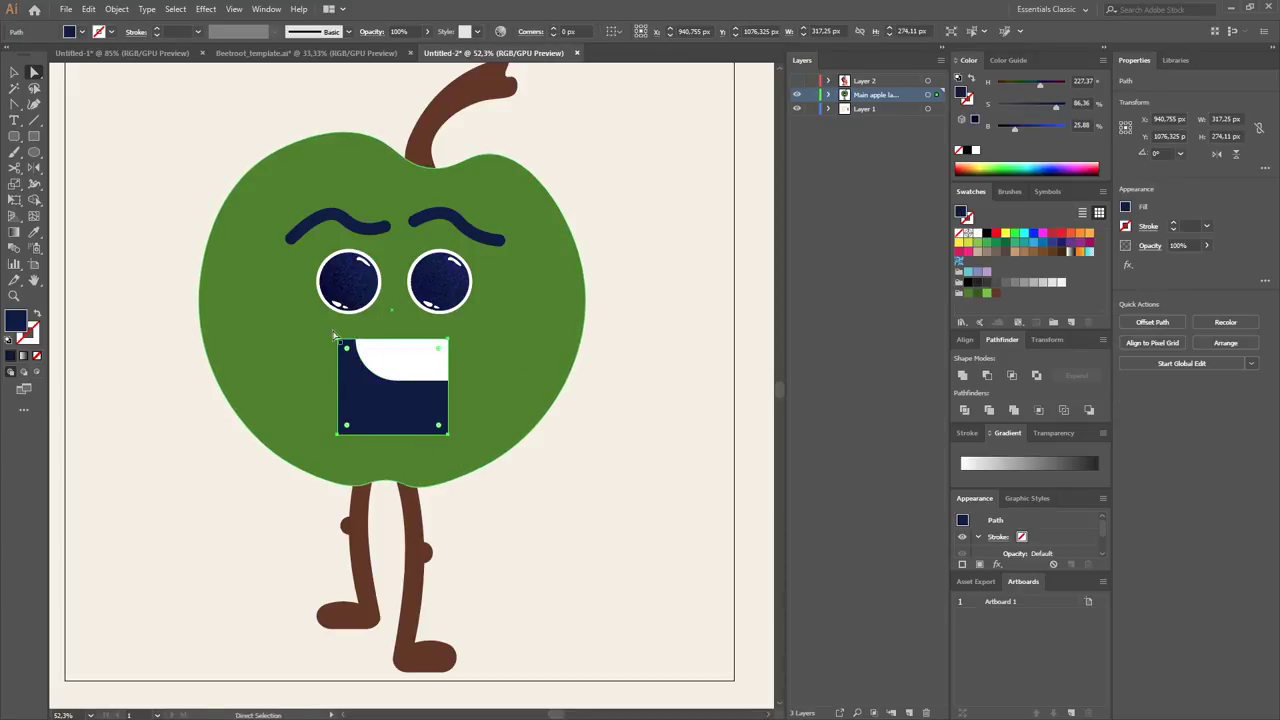
left_click(338, 433)
left_click(449, 437, "shift")
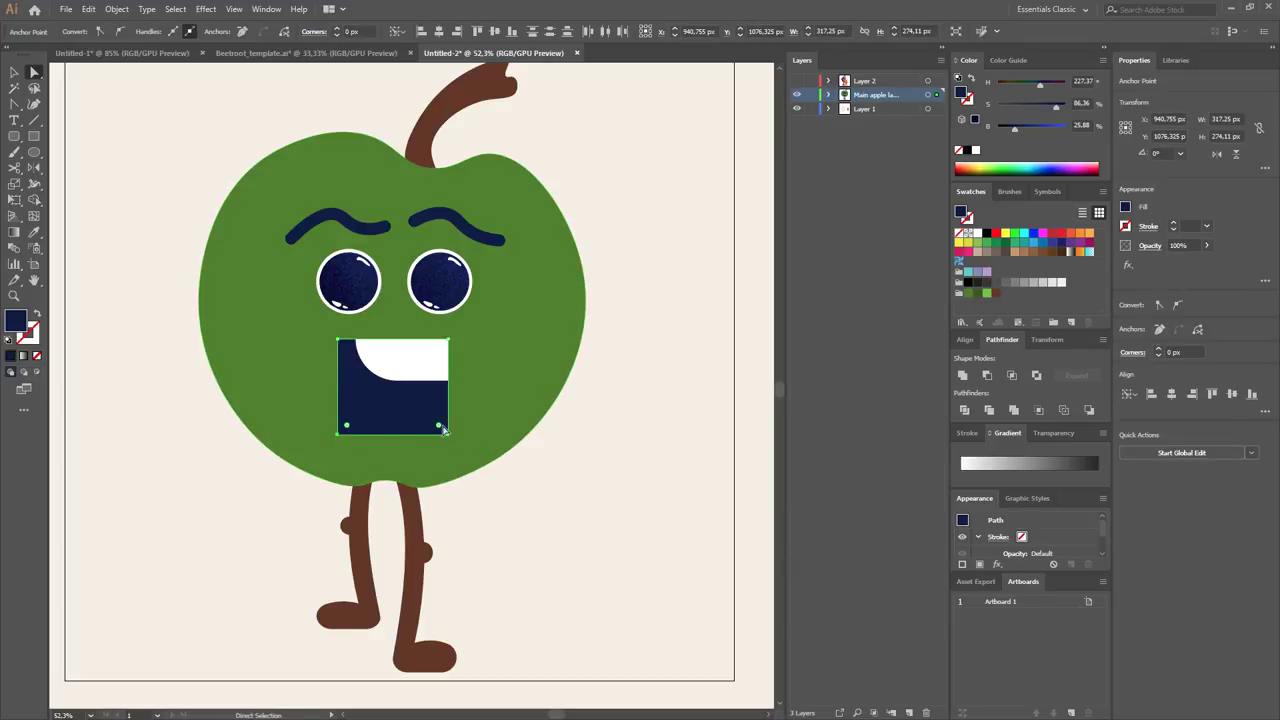
left_click_drag(438, 426, 543, 214)
left_click(623, 474)
Adjust the teeth's anchors, pulling in its right edge.
left_click(428, 362)
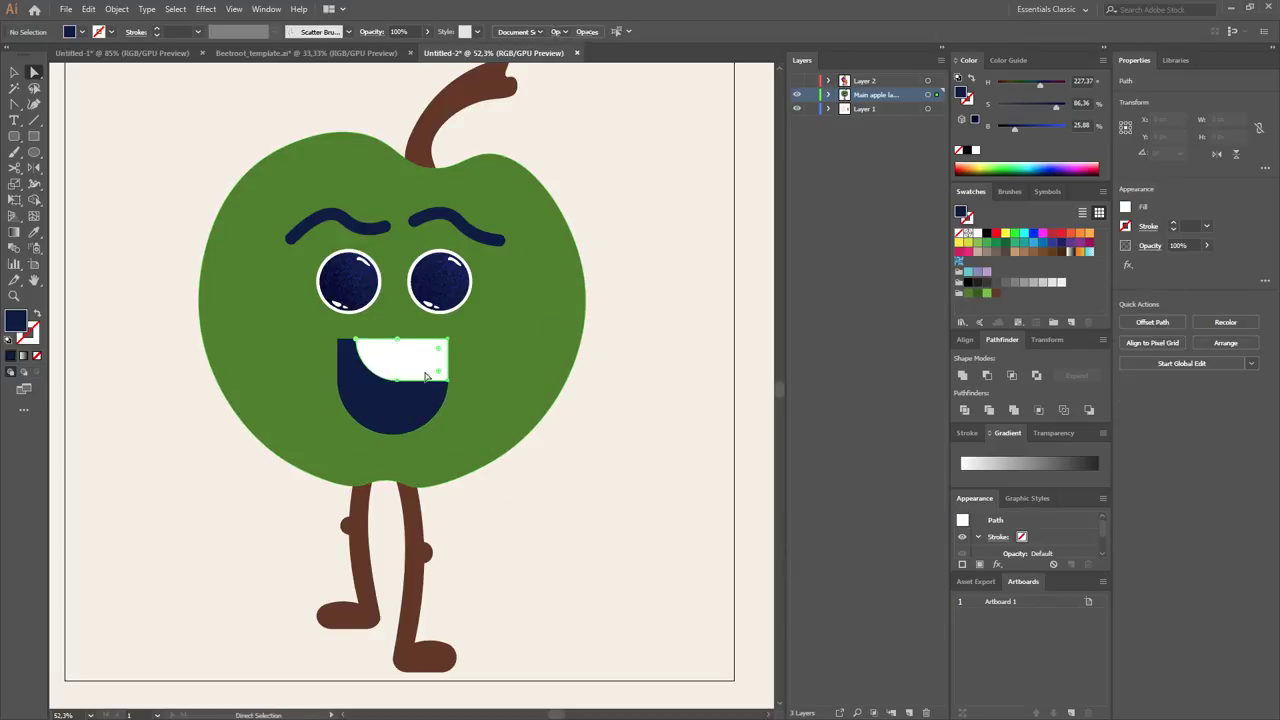
left_click_drag(440, 388, 422, 362)
left_click(620, 459)
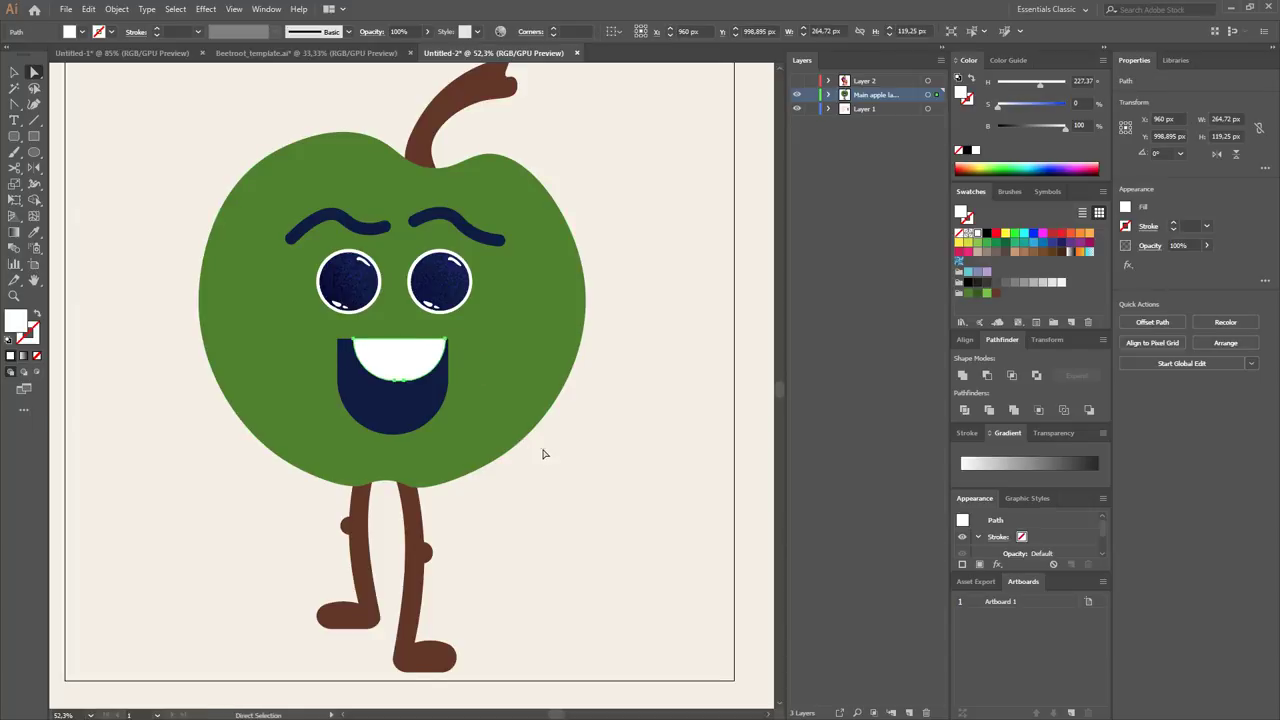
left_click_drag(420, 371, 434, 357)
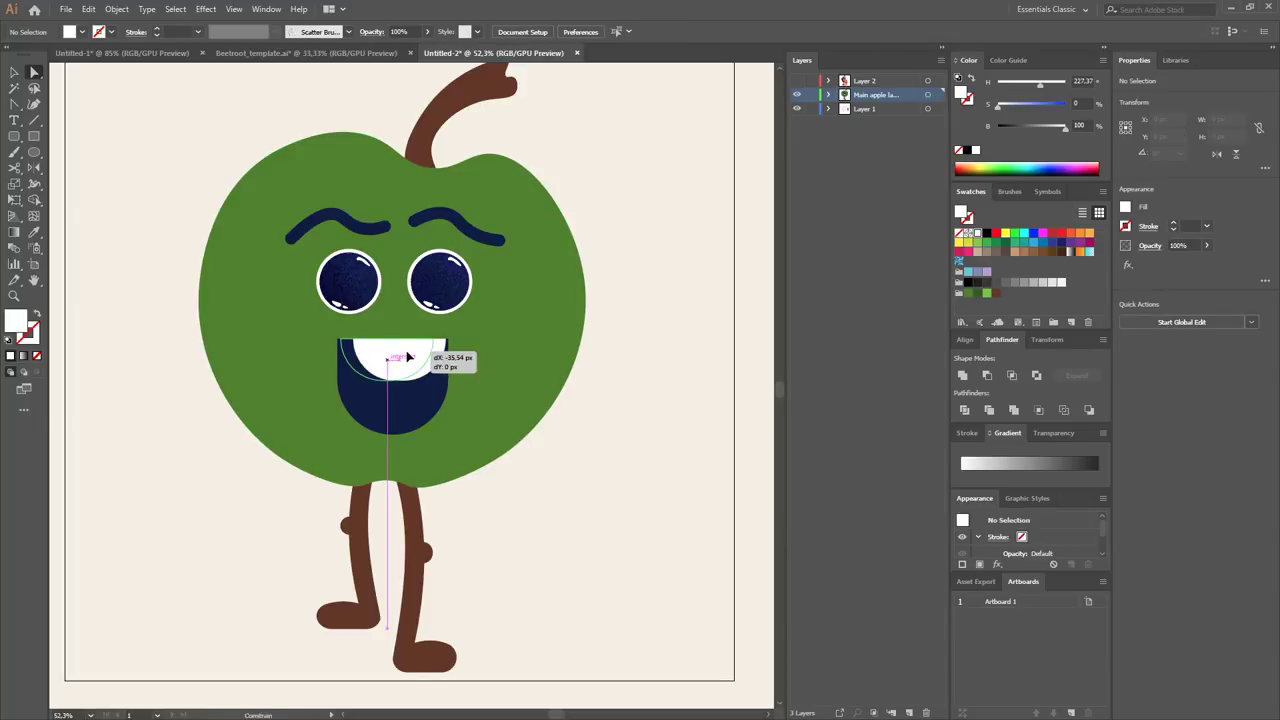
left_click(557, 464)
left_click(415, 420)
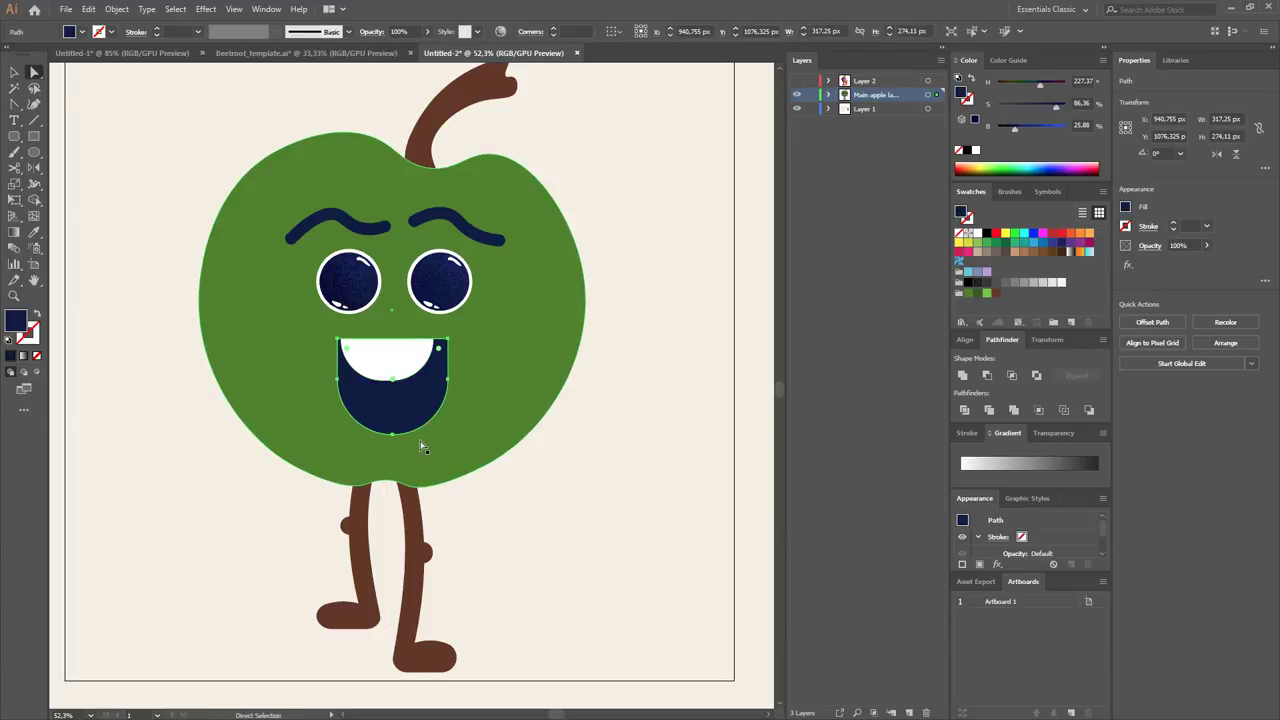
scroll(431, 441, "down", 2)
scroll(500, 450, "up", 3)
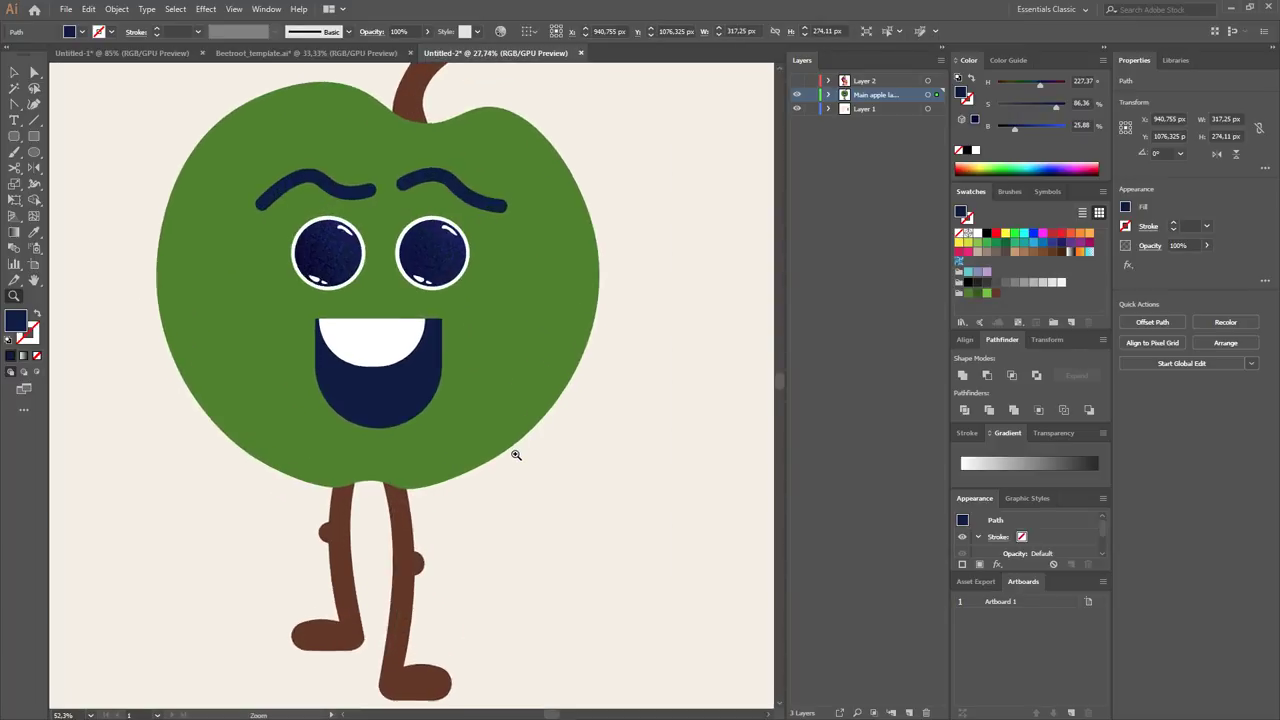
Centre the white teeth horizontally on the navy mouth and zoom in to check.
left_click(388, 362)
key("v")
left_click(405, 385, "shift")
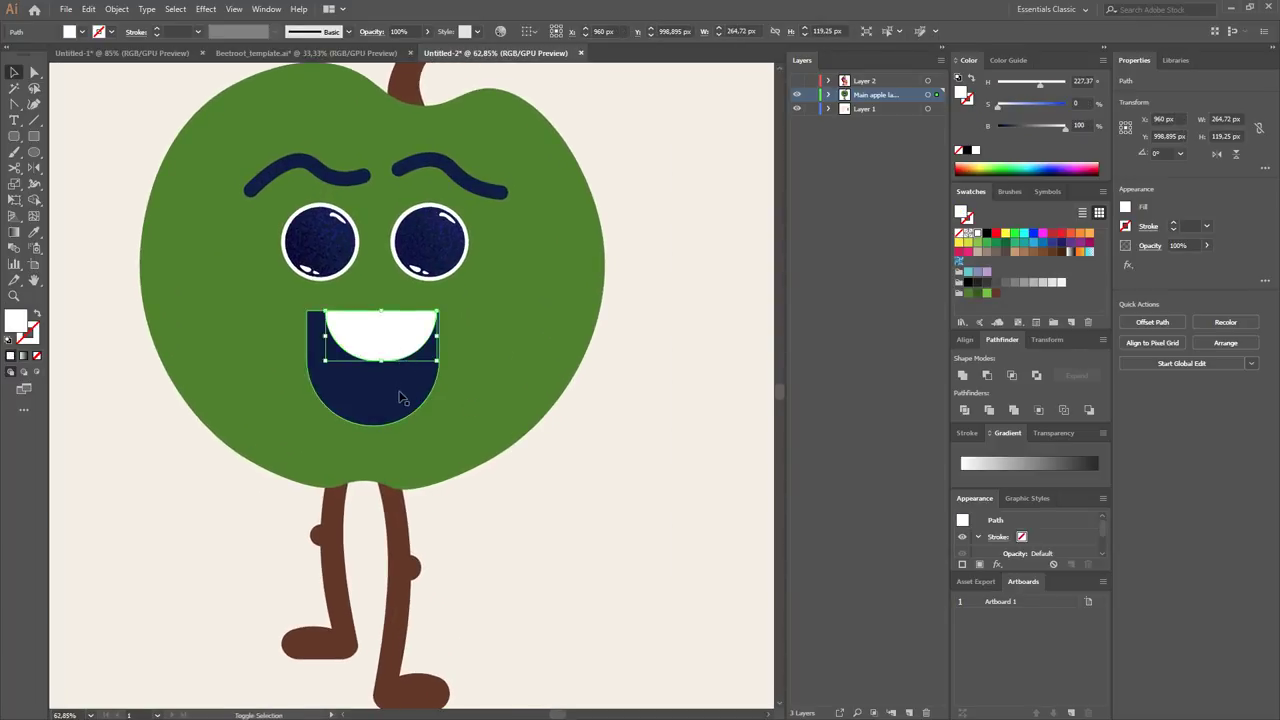
left_click(572, 32)
left_click(617, 314)
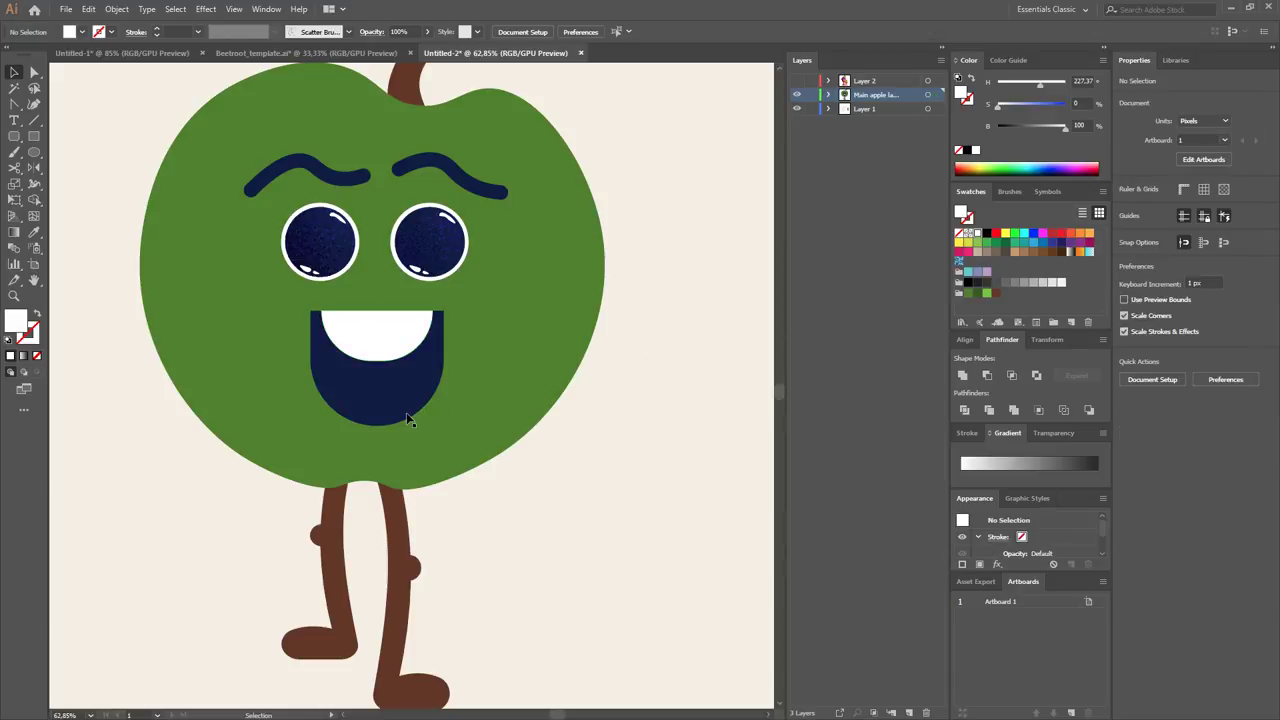
left_click(398, 328)
left_click(393, 381, "shift")
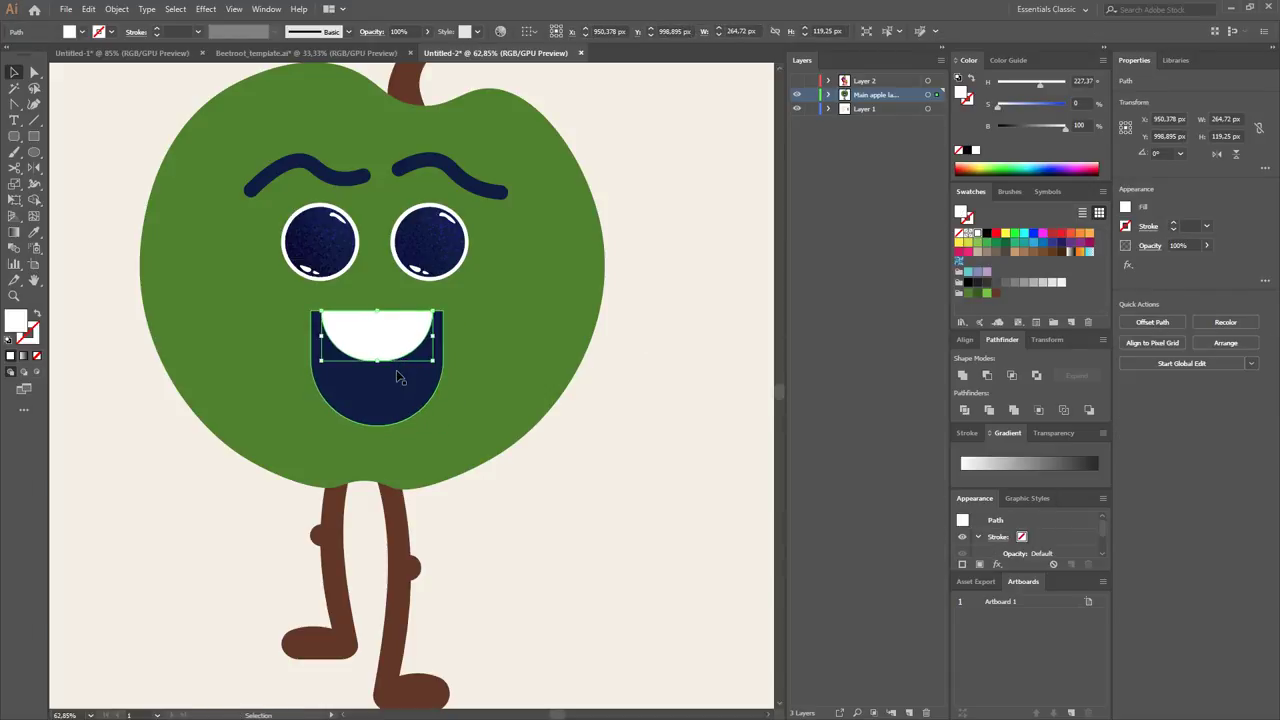
left_click(563, 448)
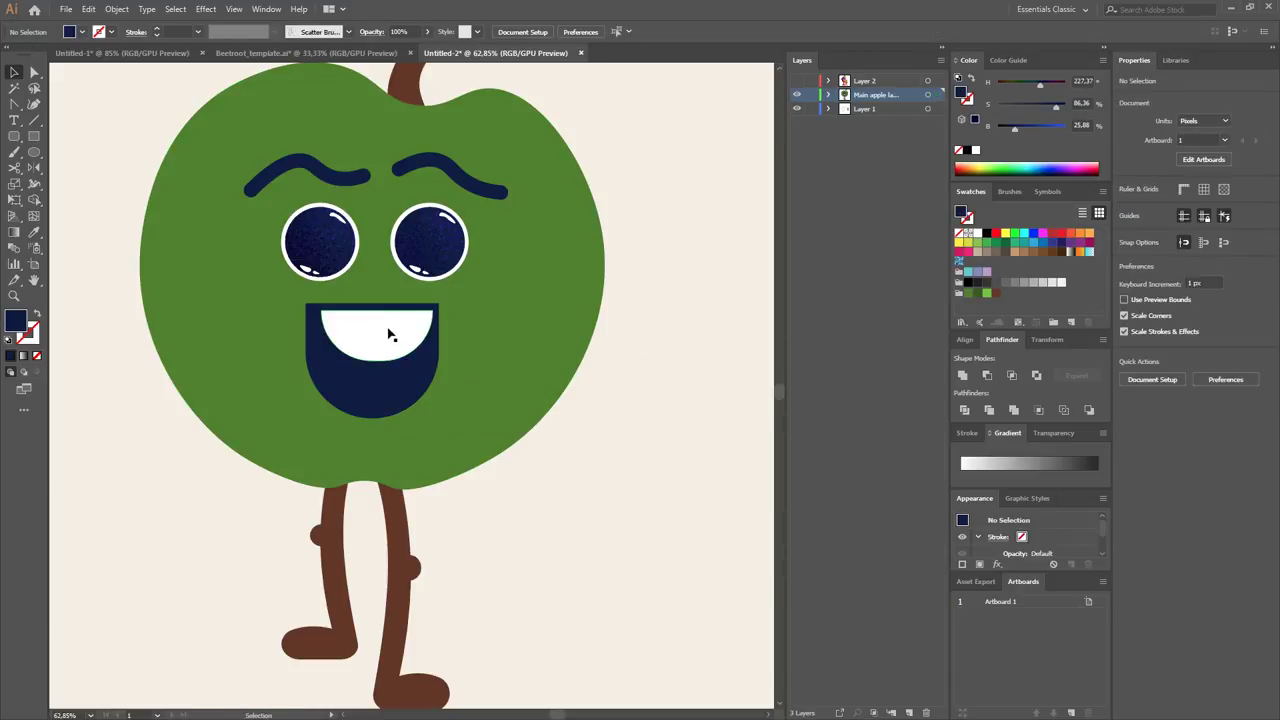
key("z")
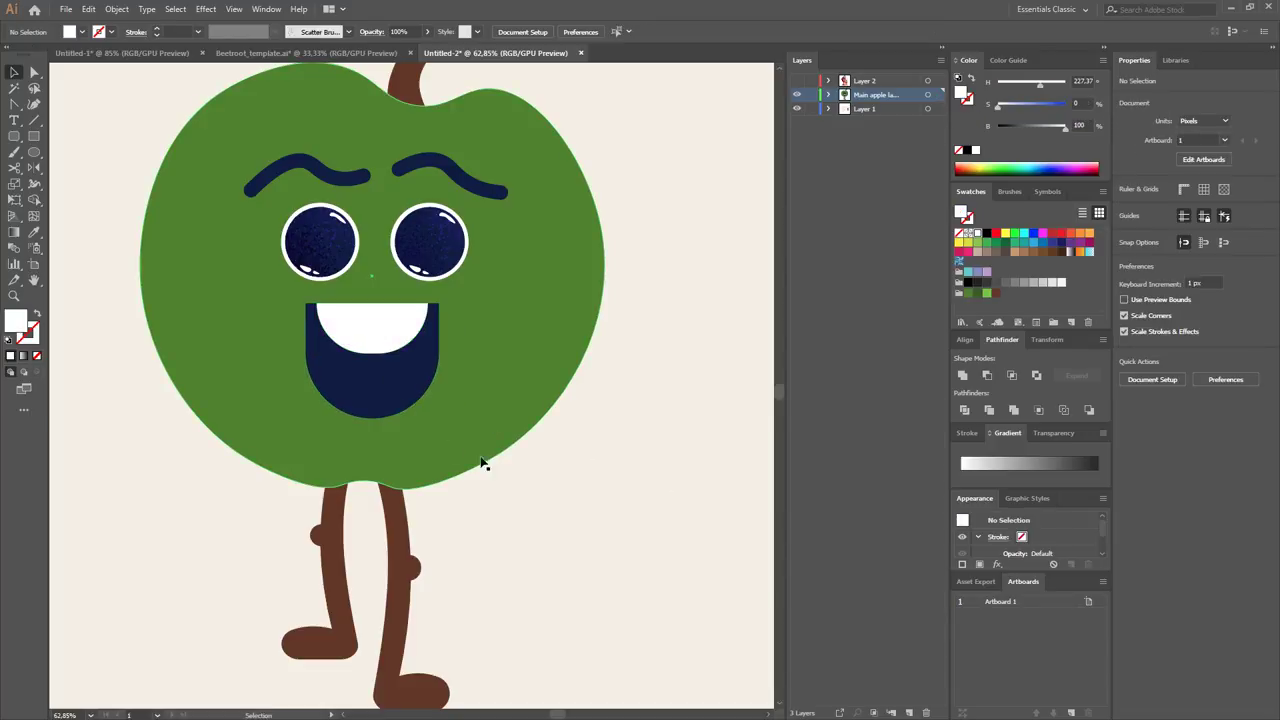
left_click(480, 450)
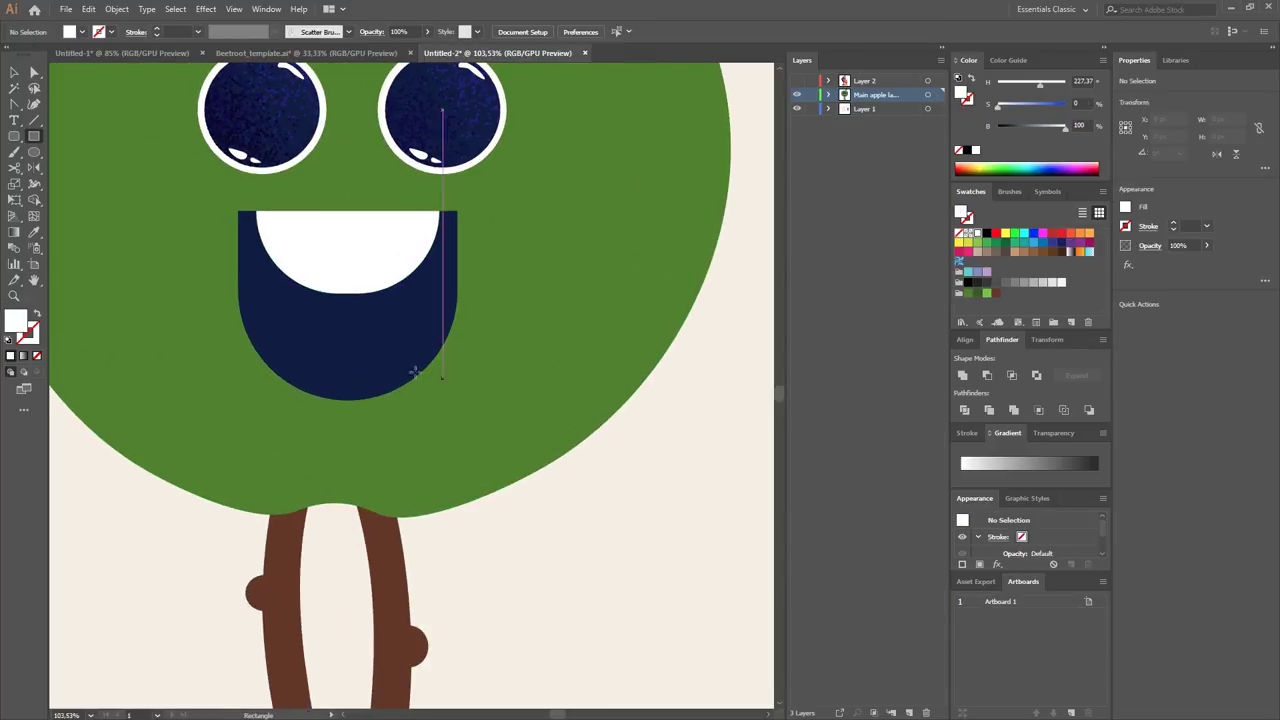
Draw a white circle over the mouth's bottom edge and Shape-Build away the part outside the mouth.
key("l")
left_click_drag(355, 427, 422, 471)
key("v")
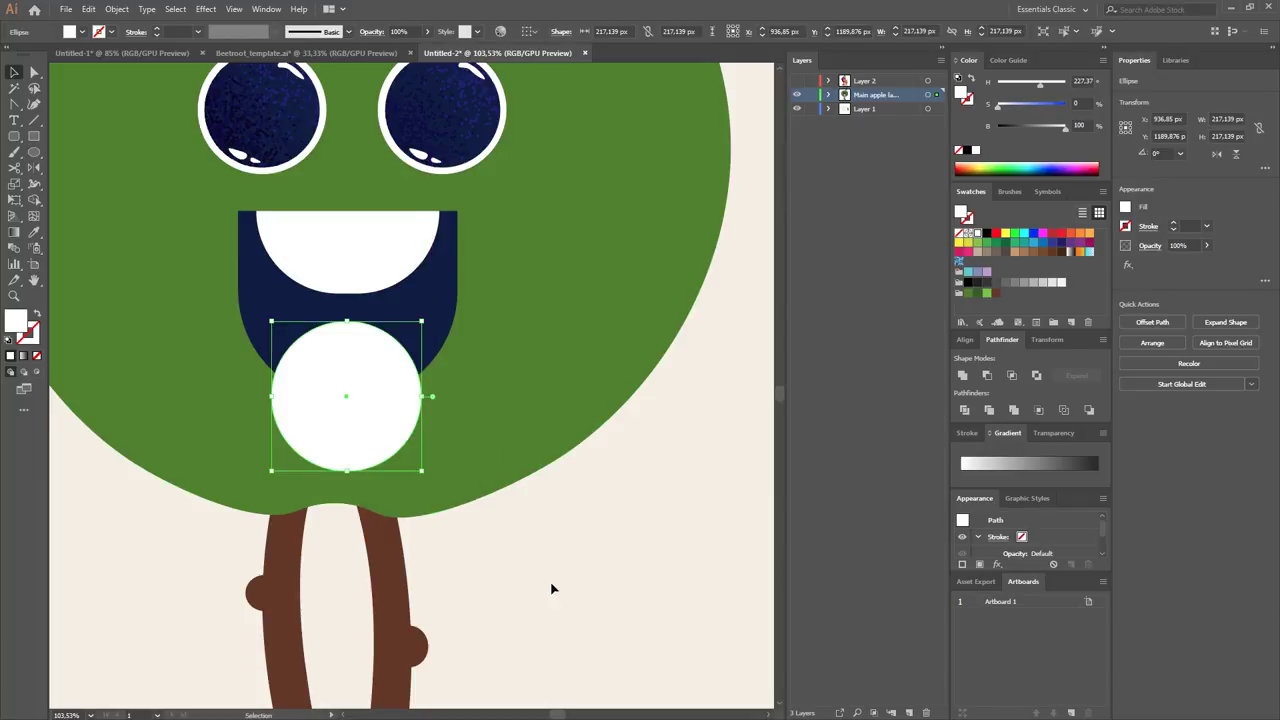
scroll(530, 560, "down", 4)
left_click(498, 430, "shift")
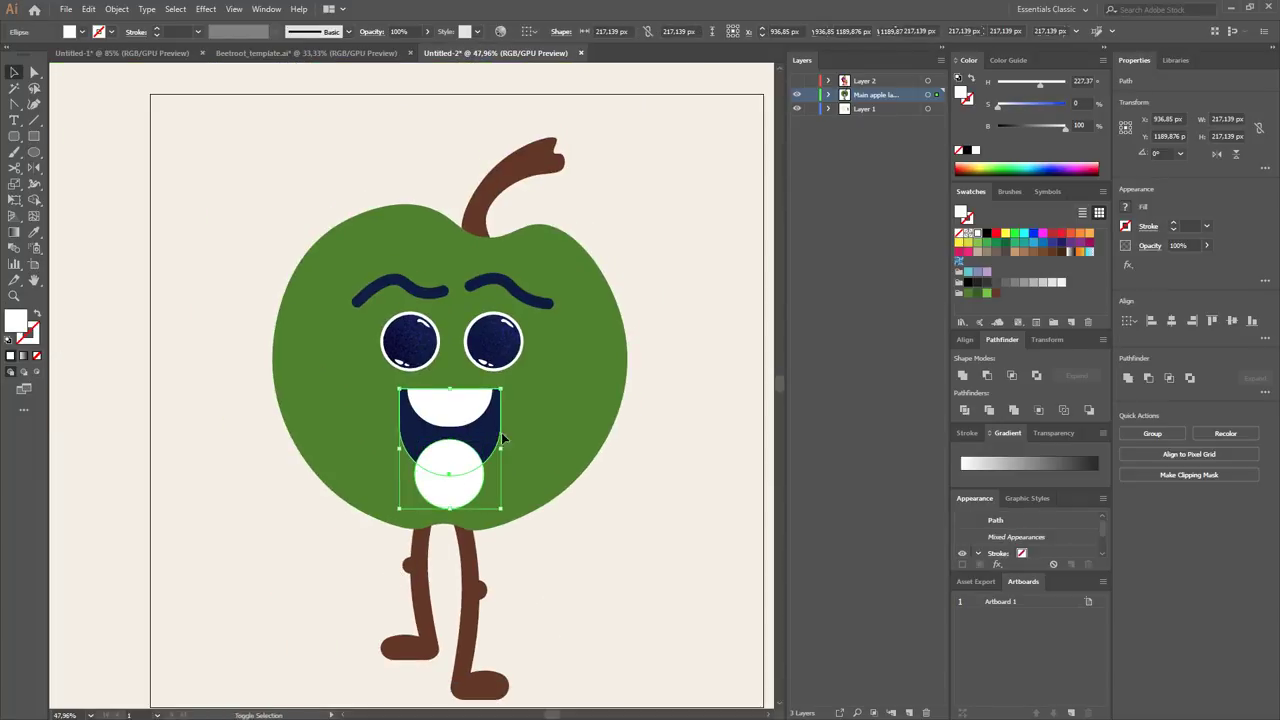
key("shift+m")
left_click(431, 498, "alt")
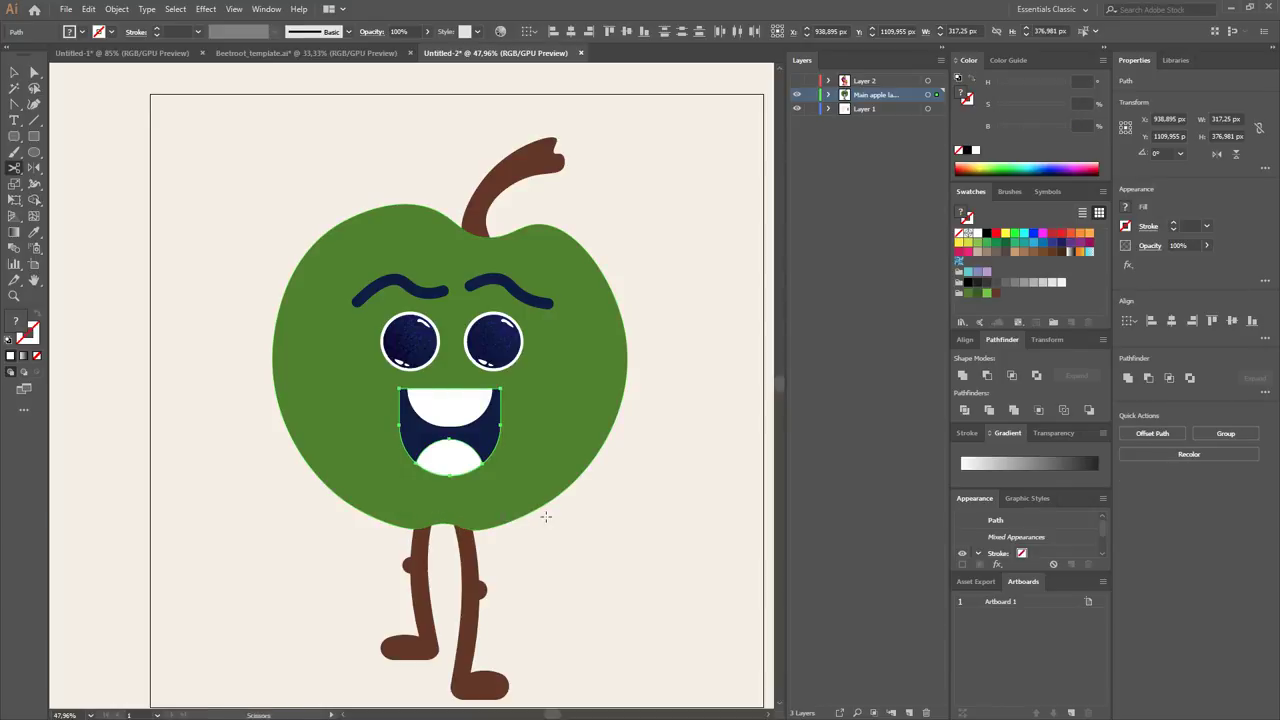
key("v")
key("z")
left_click_drag(543, 528, 630, 389)
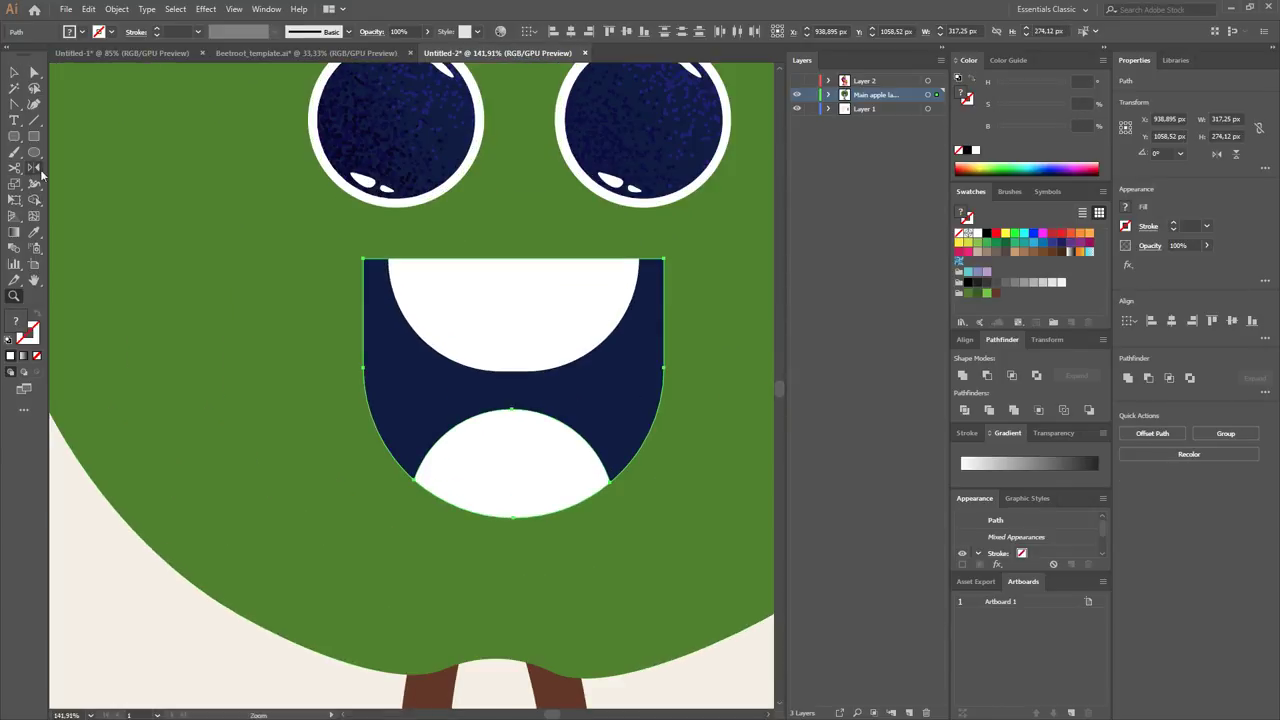
left_click_drag(17, 140, 60, 157)
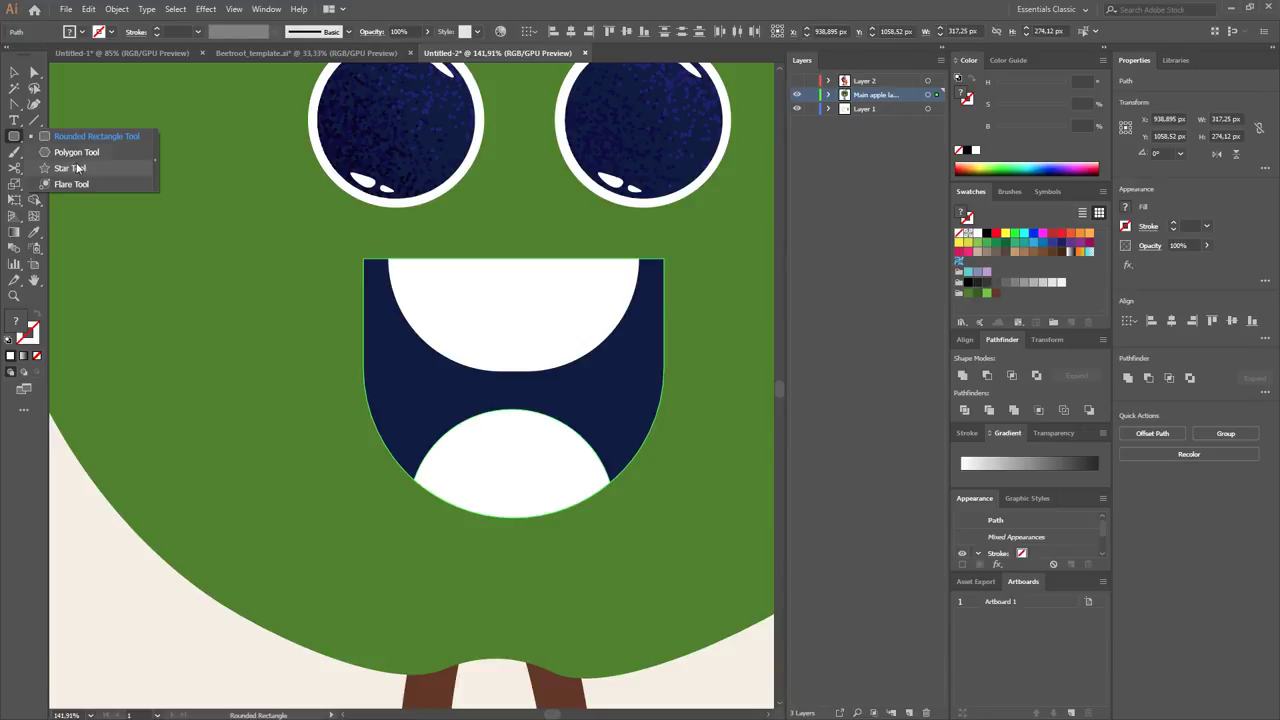
Make a narrow, downward-pointing triangle and place it at the top centre of the mouth.
mouse_move(255, 277)
left_mouse_down()
mouse_move(287, 402)
mouse_move(270, 409)
left_mouse_up()
key("Down")
key("Down")
key("Down")
key("v")
mouse_move(367, 243)
left_mouse_down("alt")
mouse_move(296, 250)
mouse_move(292, 340)
left_mouse_up("alt")
key("o")
key("v")
left_click_drag(257, 277, 521, 403)
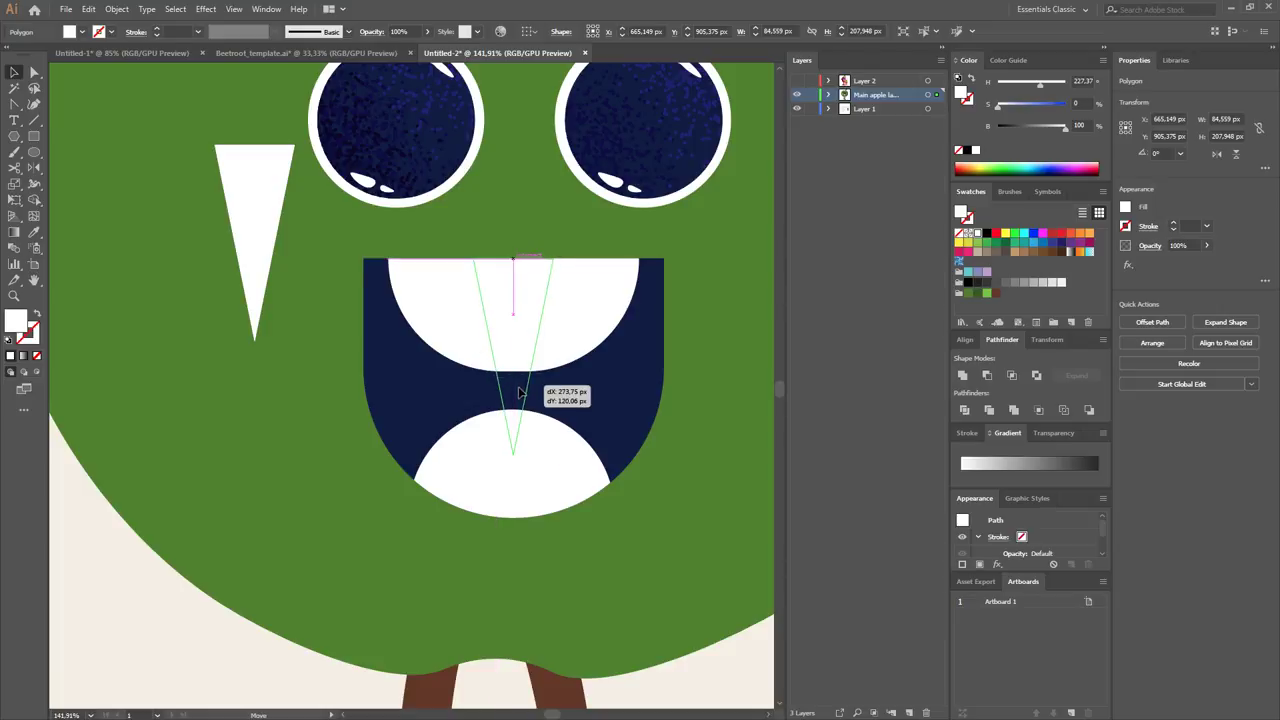
left_click_drag(555, 364, 547, 365, "alt")
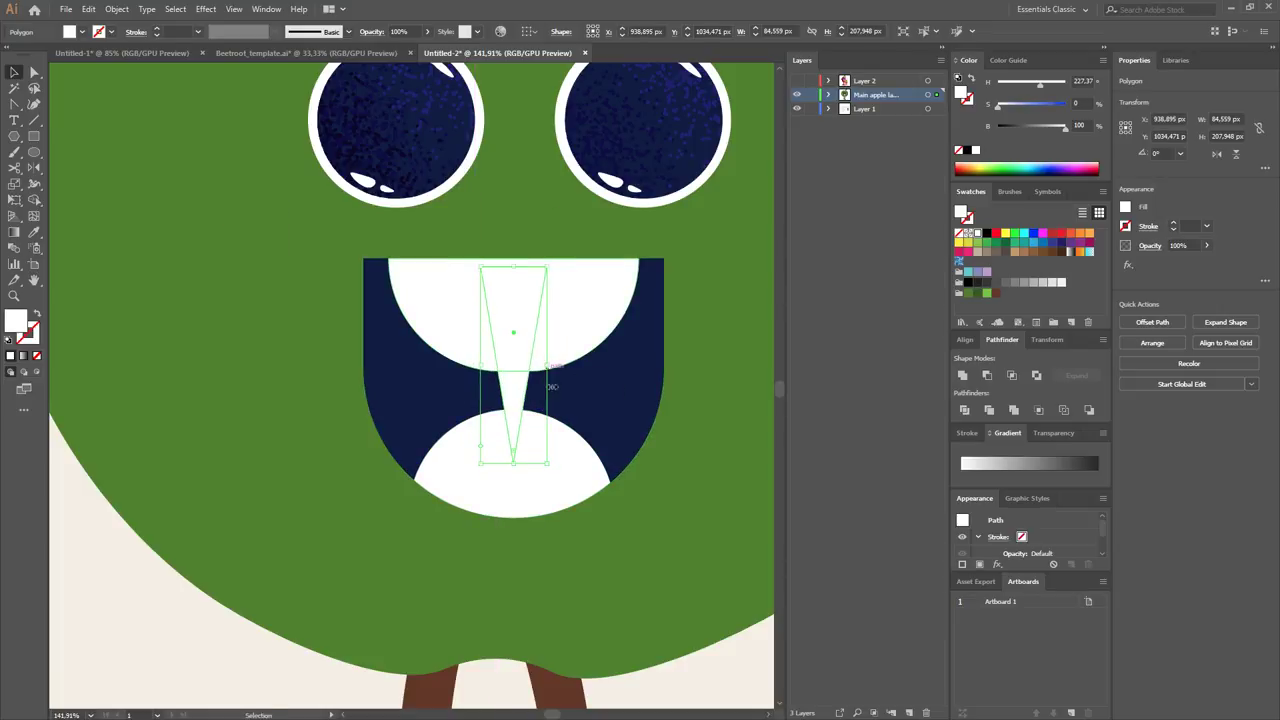
Subtract the triangle from the white lower shape with Shape Builder.
left_click(556, 444, "shift")
key("shift+m")
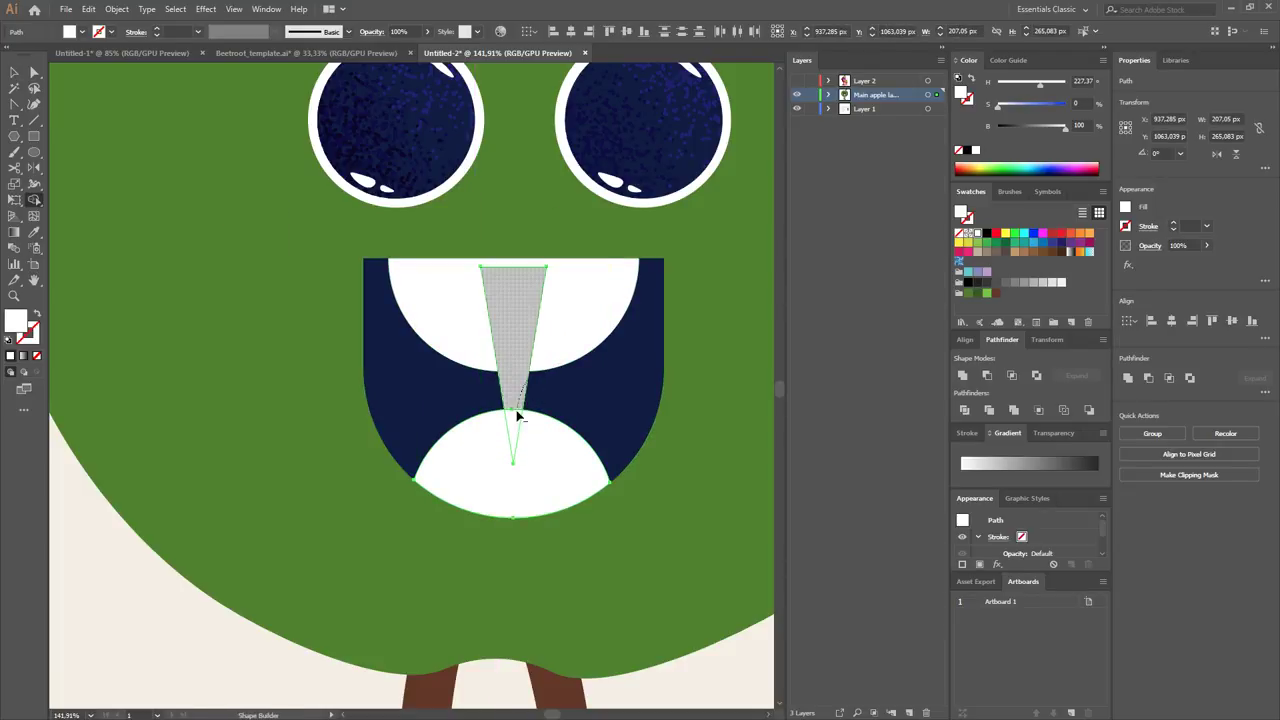
left_click(525, 385, "alt")
Bring the whole apple into view and select the upper teeth together with the dark mouth.
key("v")
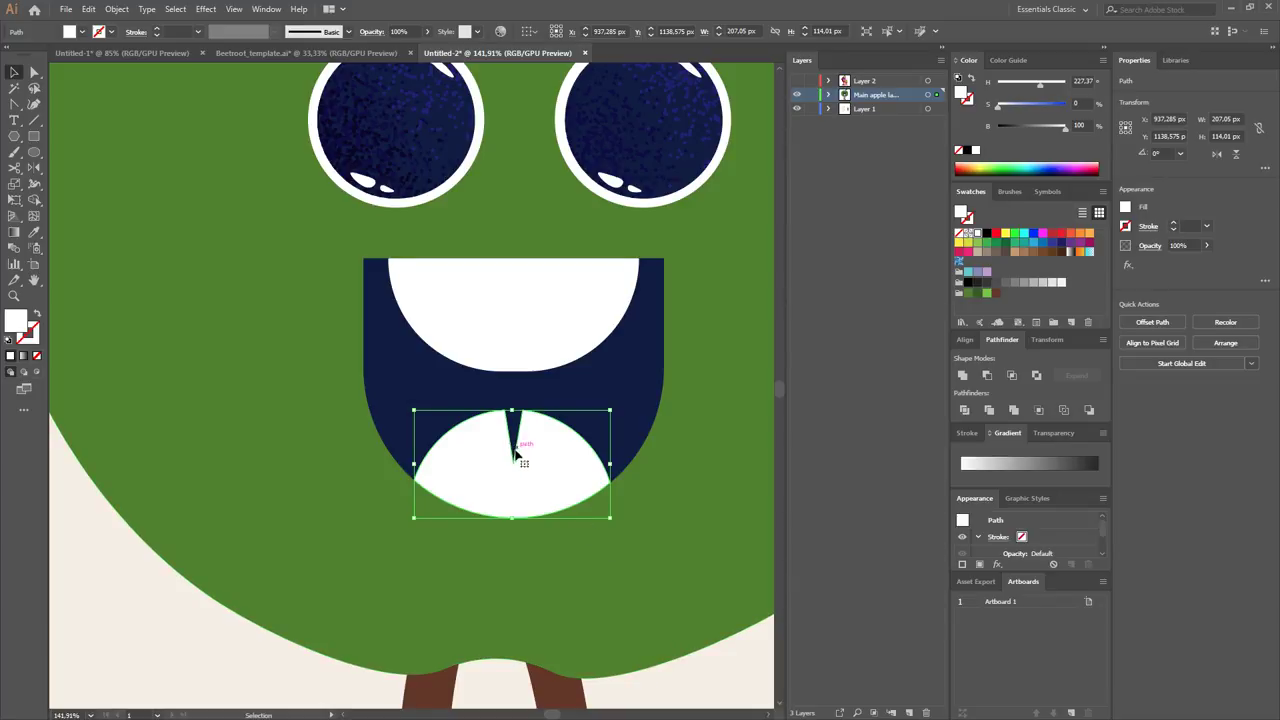
scroll(533, 460, "down", 3)
scroll(603, 560, "down", 2)
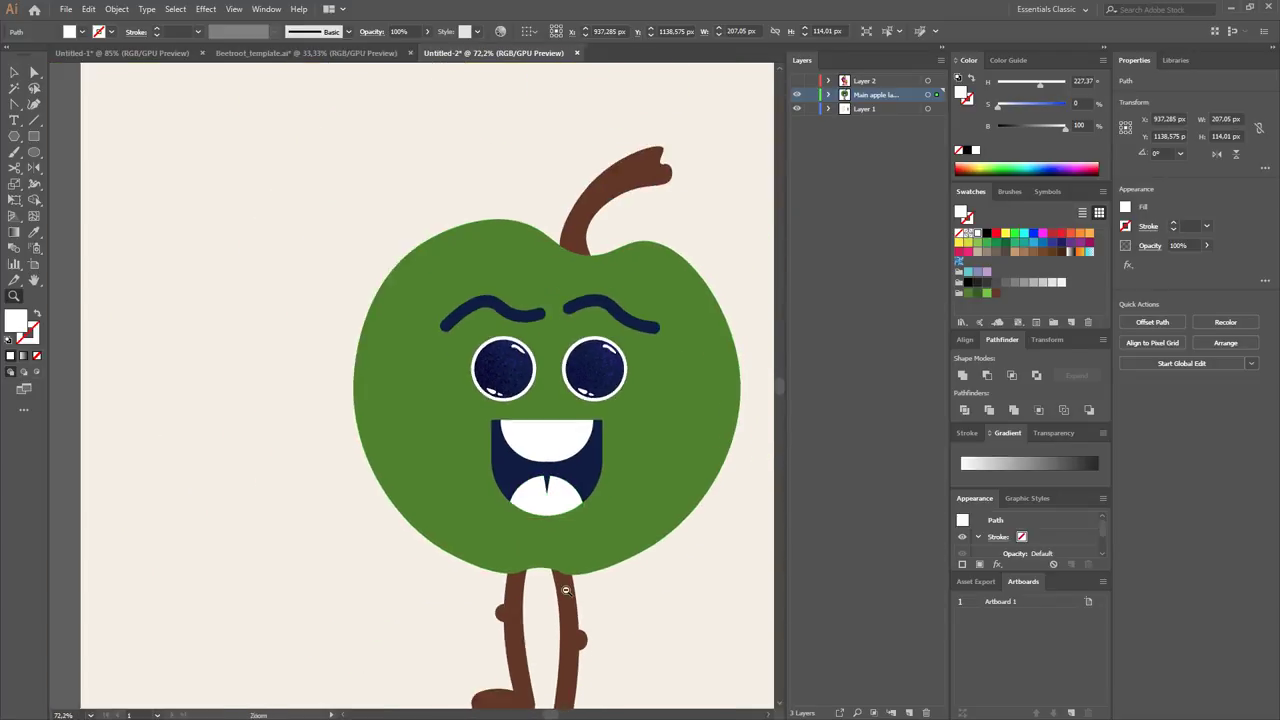
left_click(667, 598)
left_click_drag(667, 598, 511, 457)
left_click(435, 497)
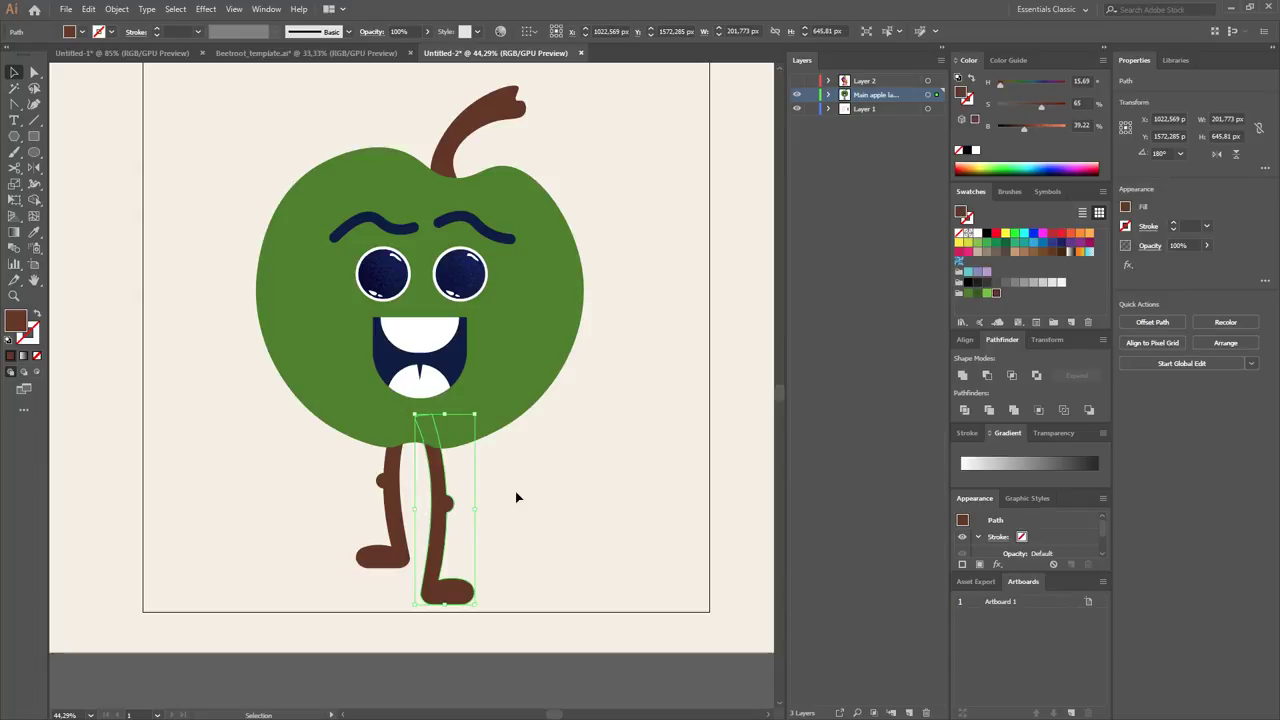
left_click(572, 462)
left_click(423, 334)
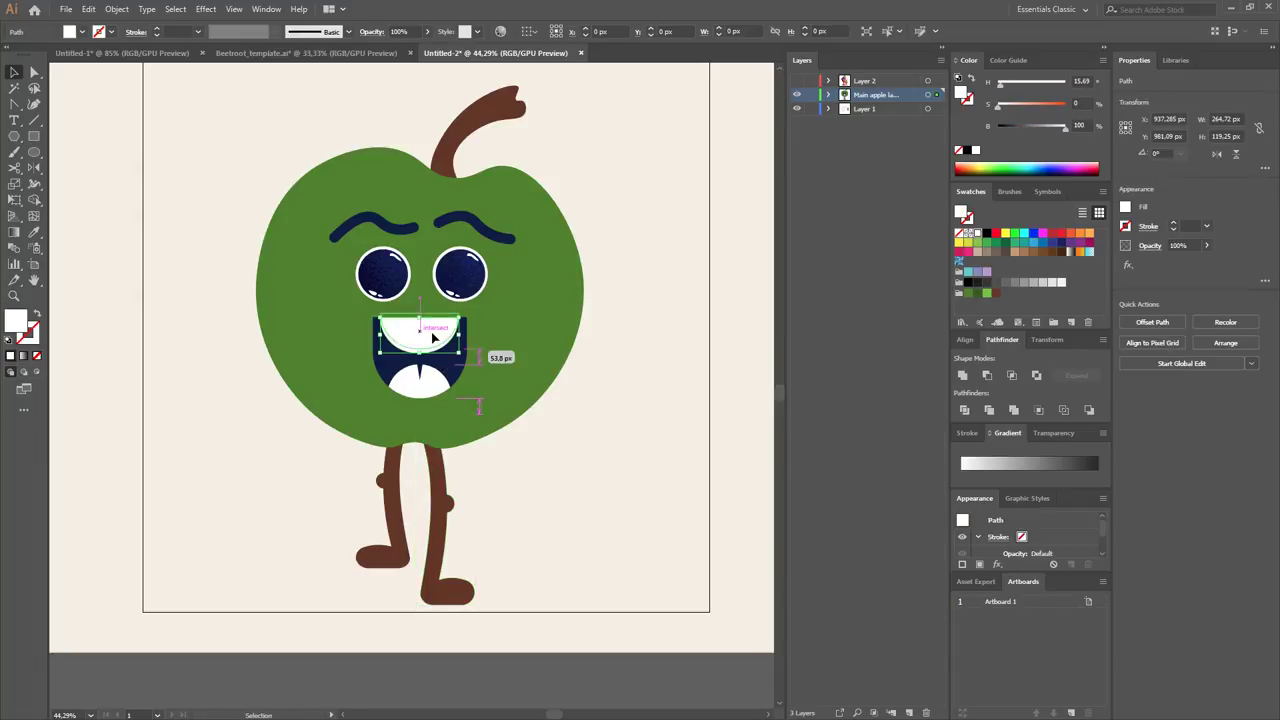
left_click(455, 365)
left_click(462, 358)
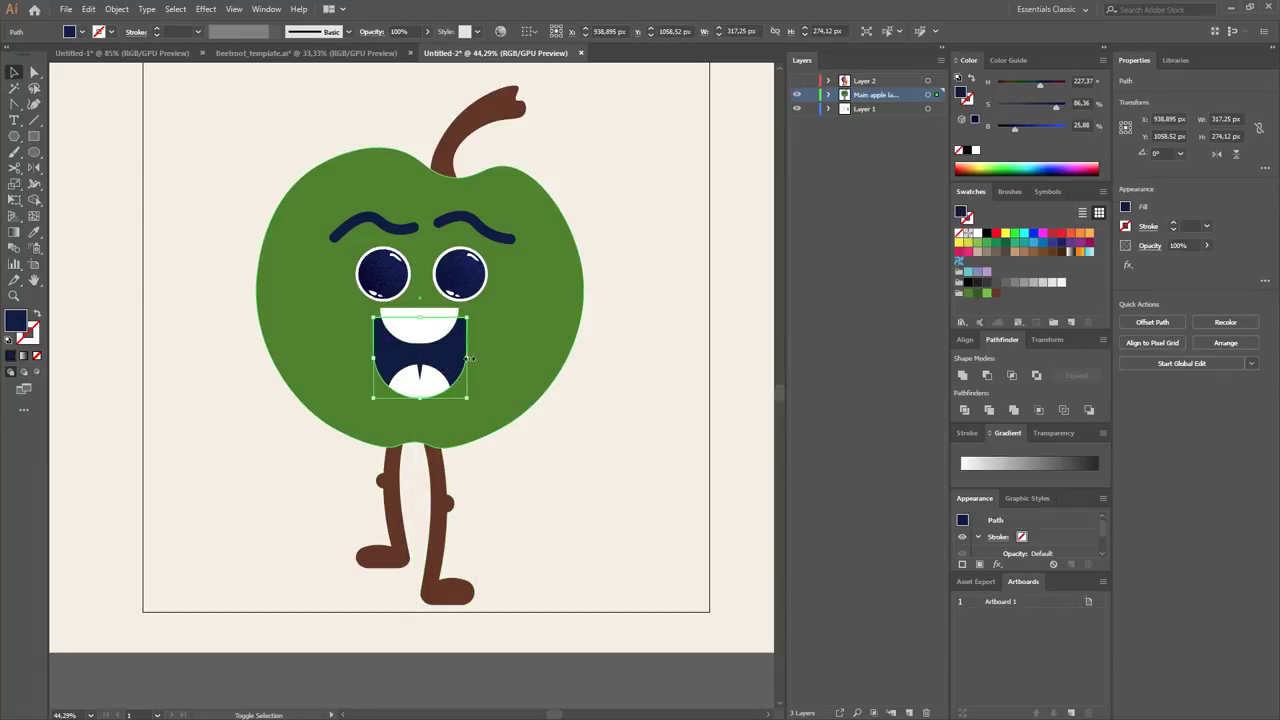
left_click(459, 338)
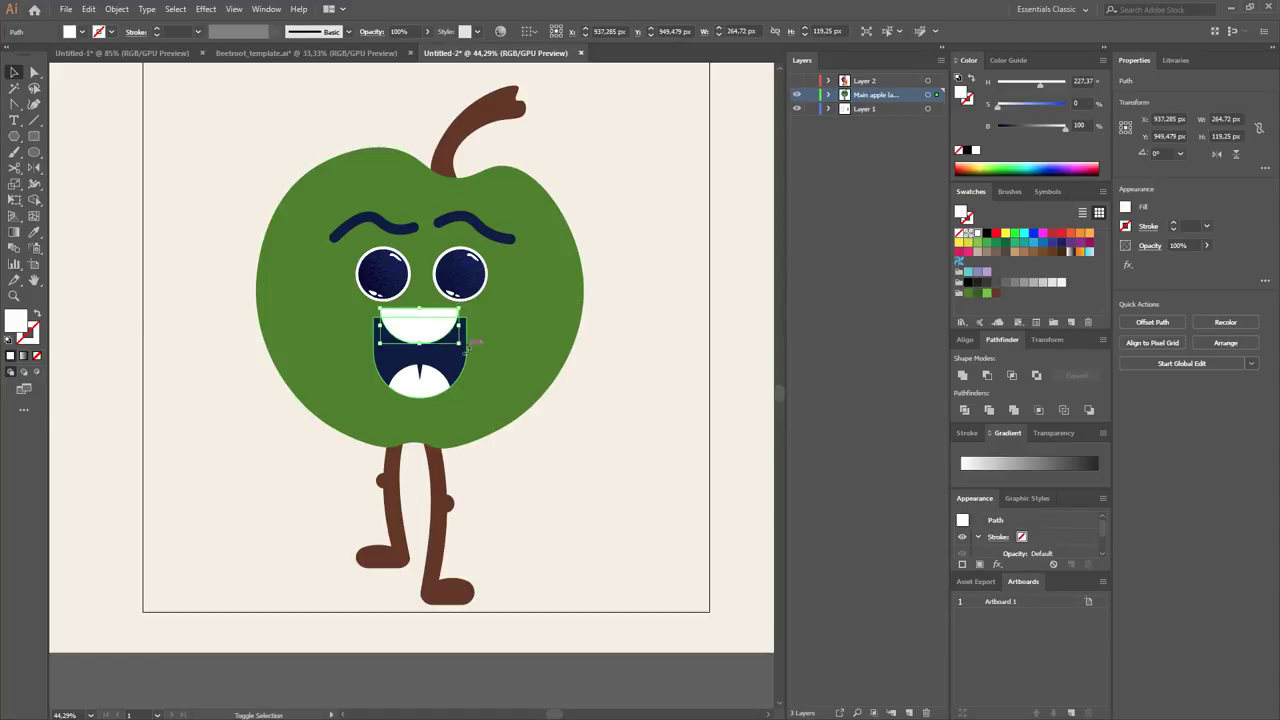
left_click(468, 365, "shift")
key("shift+m")
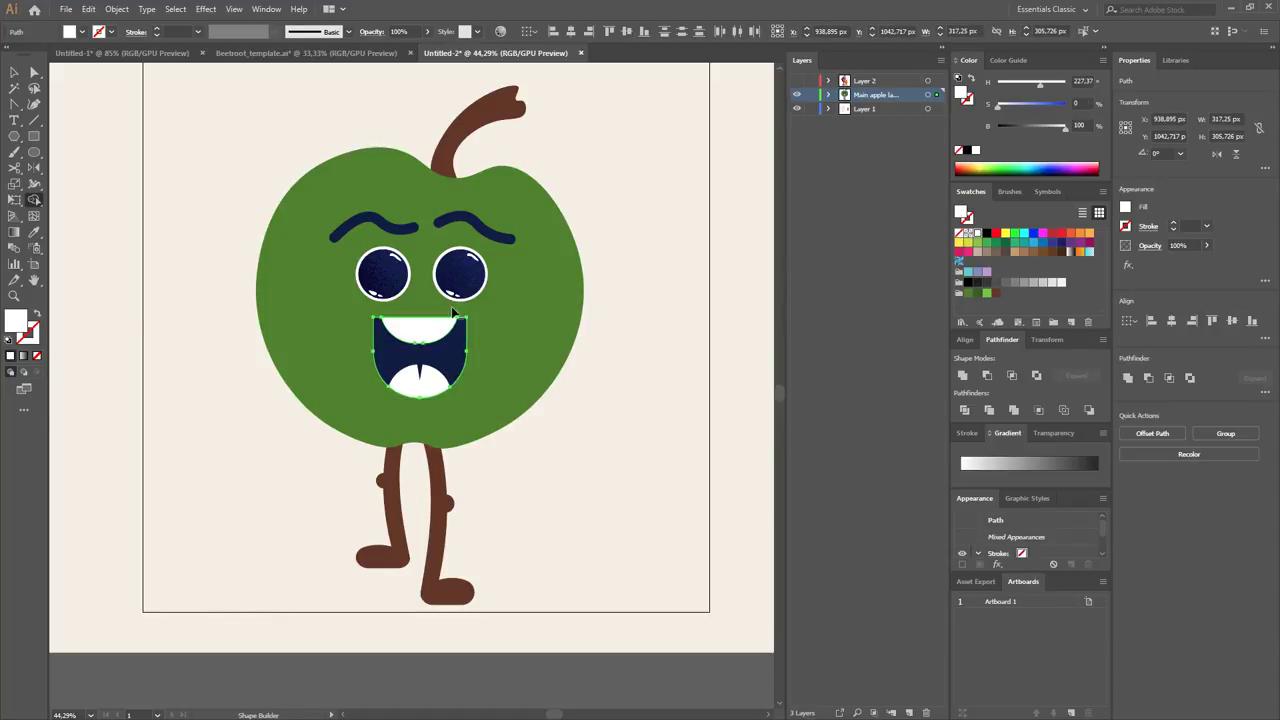
Trim the lower white shape against the dark mouth into a separate tongue piece, then select it.
key("z")
left_click(596, 510)
left_click(384, 372)
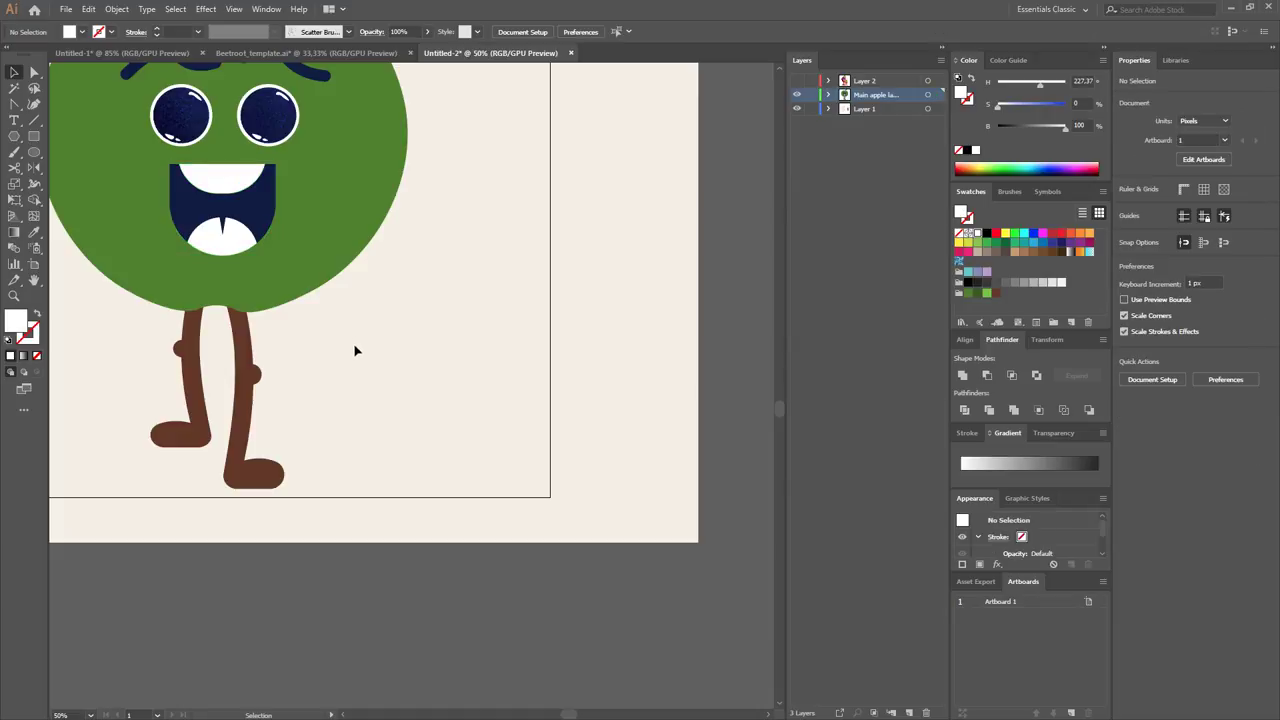
left_click(240, 245)
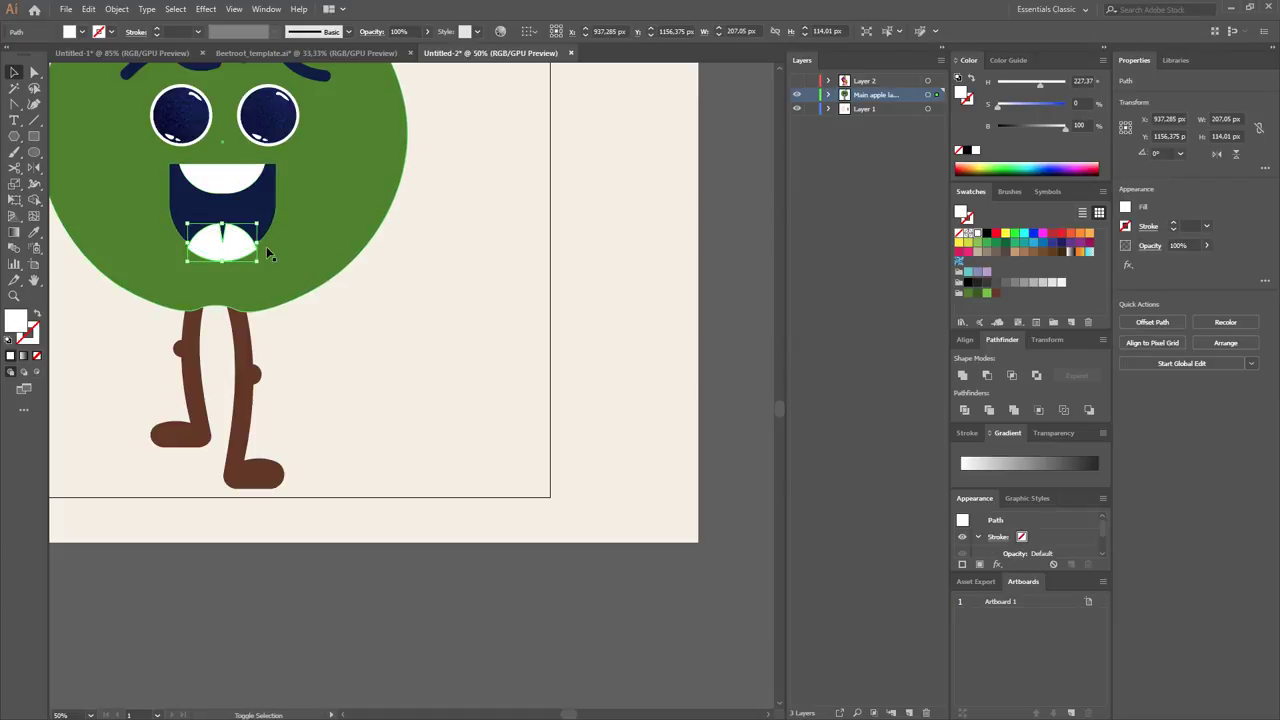
left_click(270, 215, "shift")
key("shift+m")
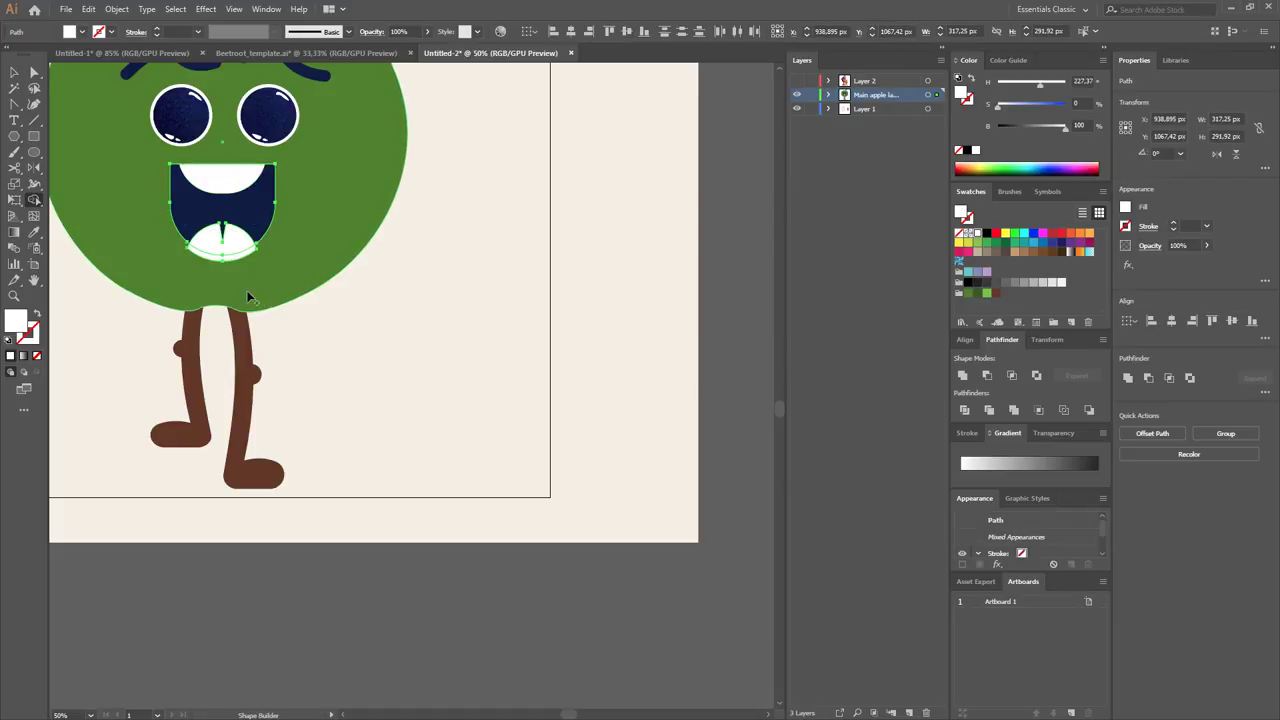
key("v")
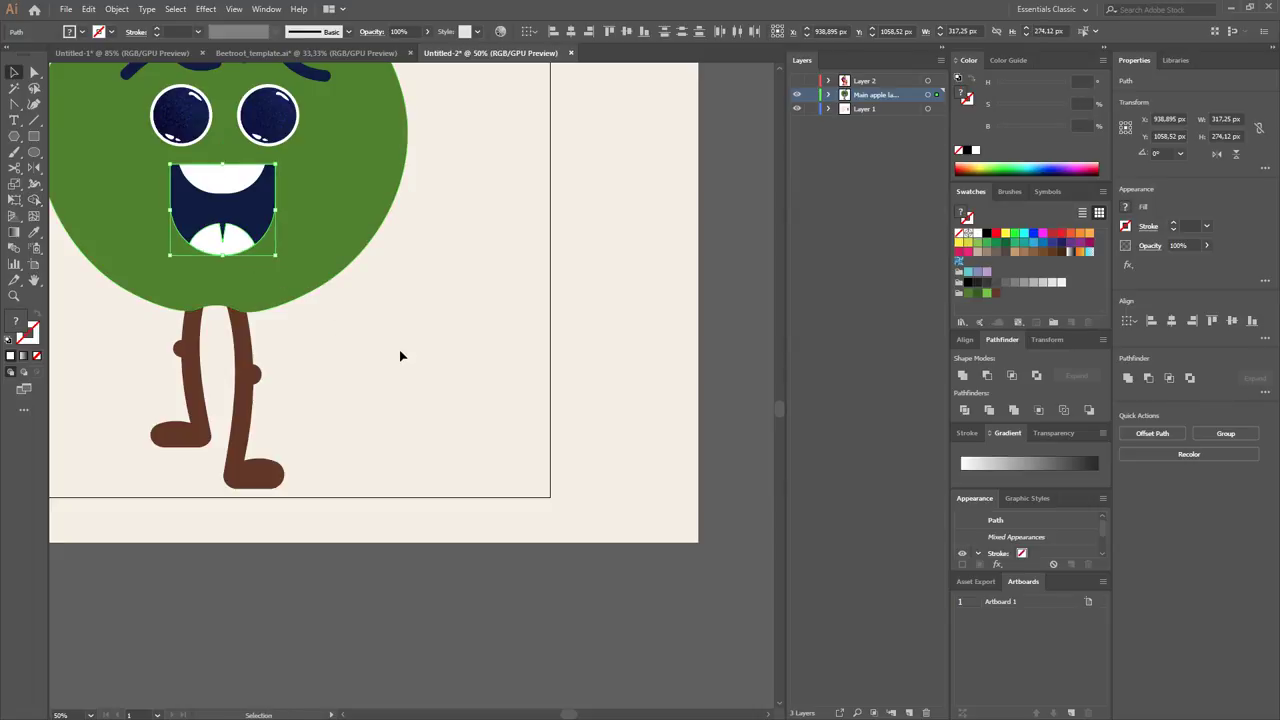
left_click(402, 356)
left_click_drag(408, 360, 248, 425)
key("a")
left_click(248, 421)
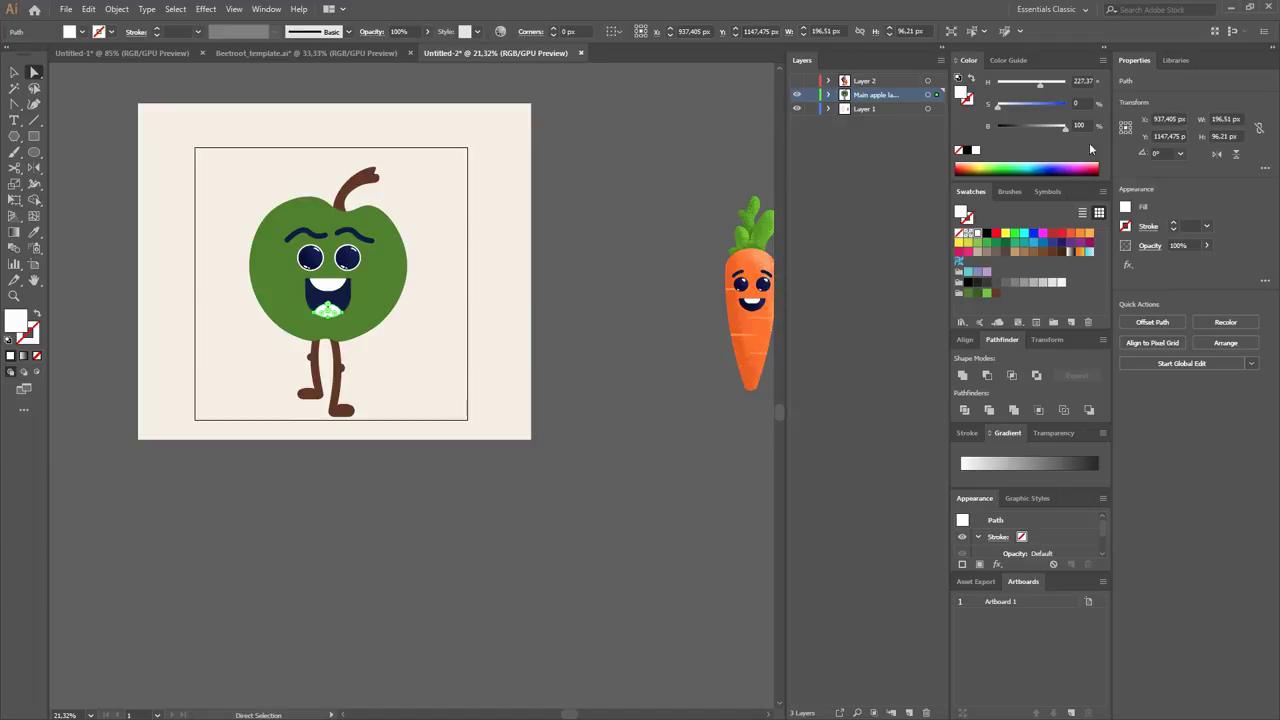
Fill the tongue with a bright yellow from the Color panel spectrum.
left_click(985, 167)
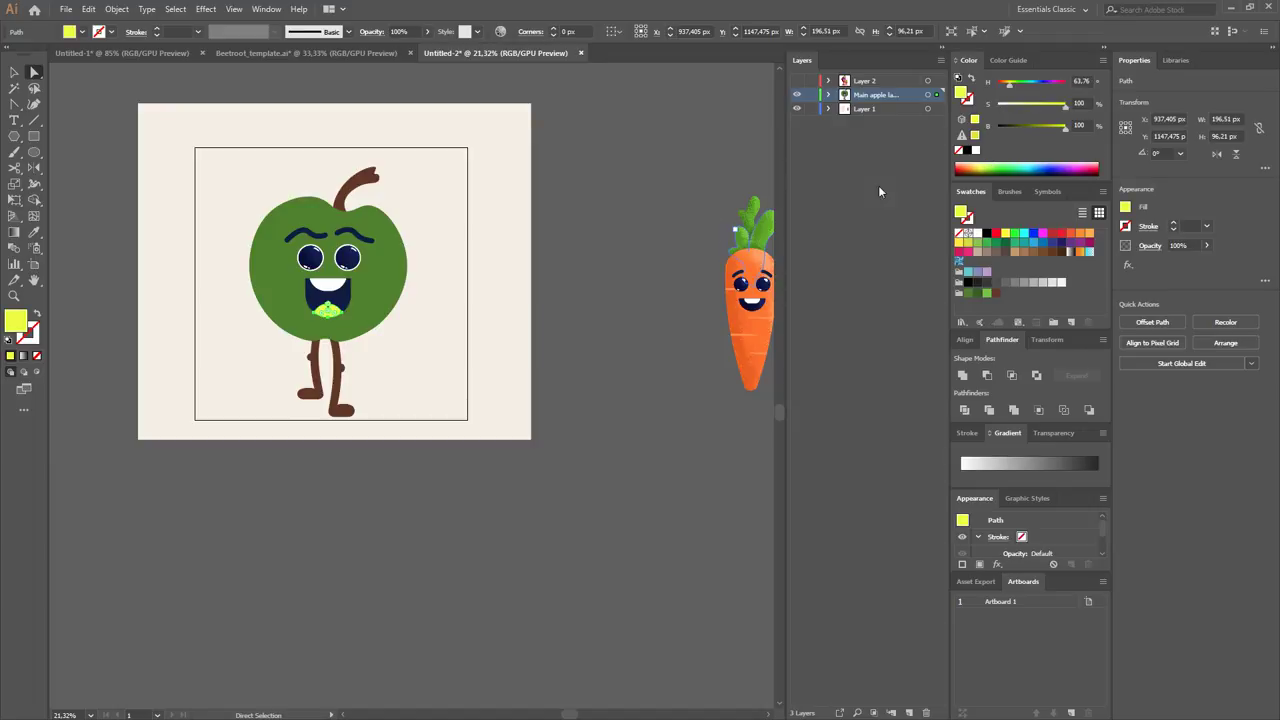
left_click(974, 167)
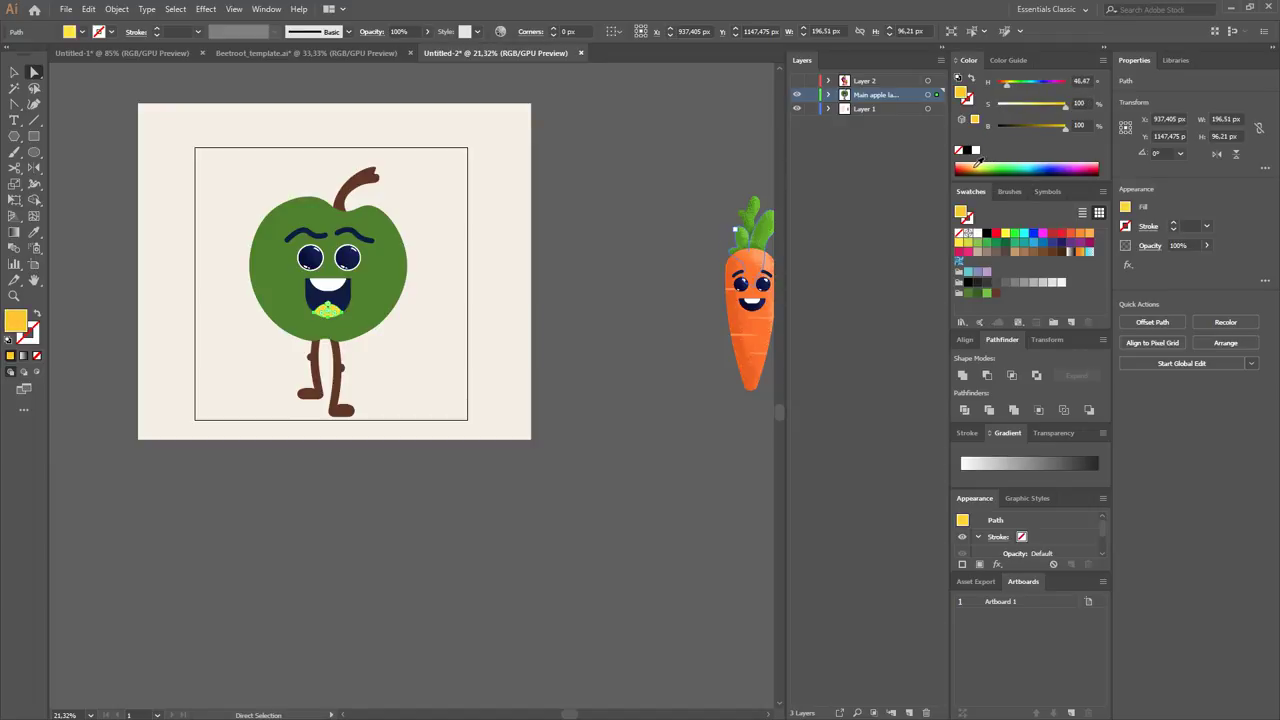
left_click(976, 164)
left_click(560, 319)
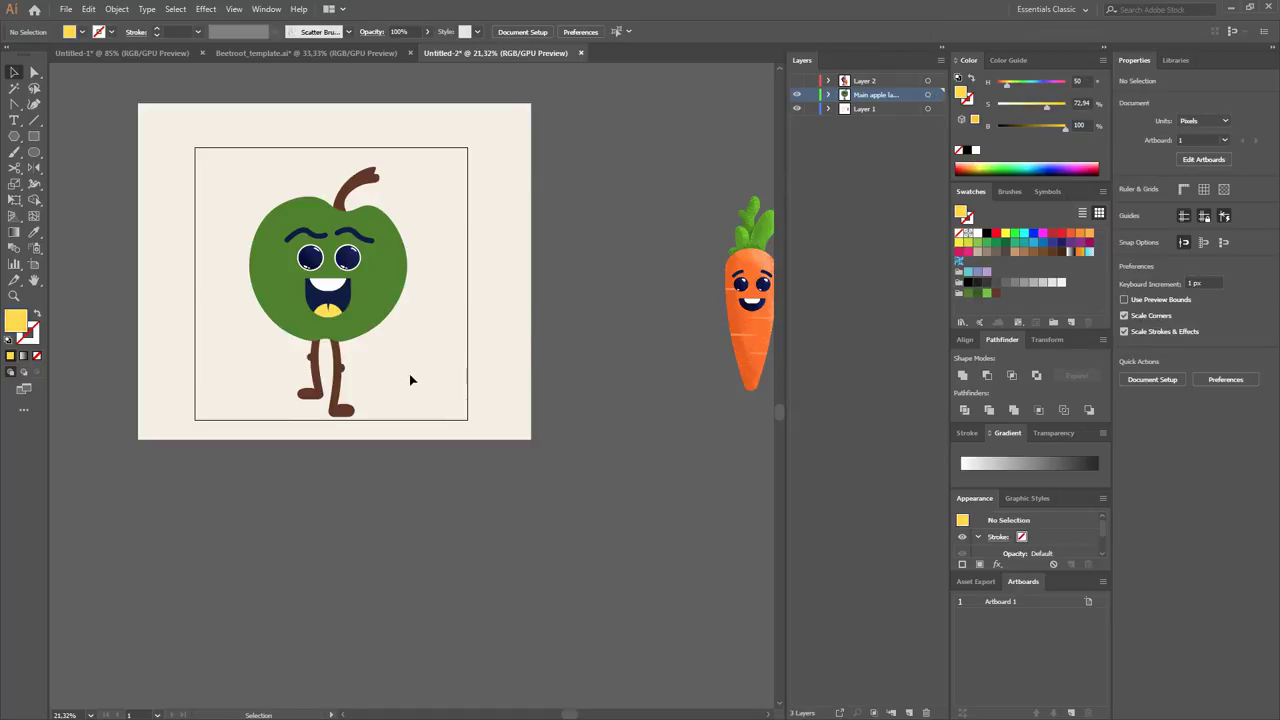
Fine-tune the tongue's hue, saturation and brightness sliders to a warm golden yellow.
key("z")
left_click_drag(314, 326, 497, 266)
key("a")
left_click(355, 272)
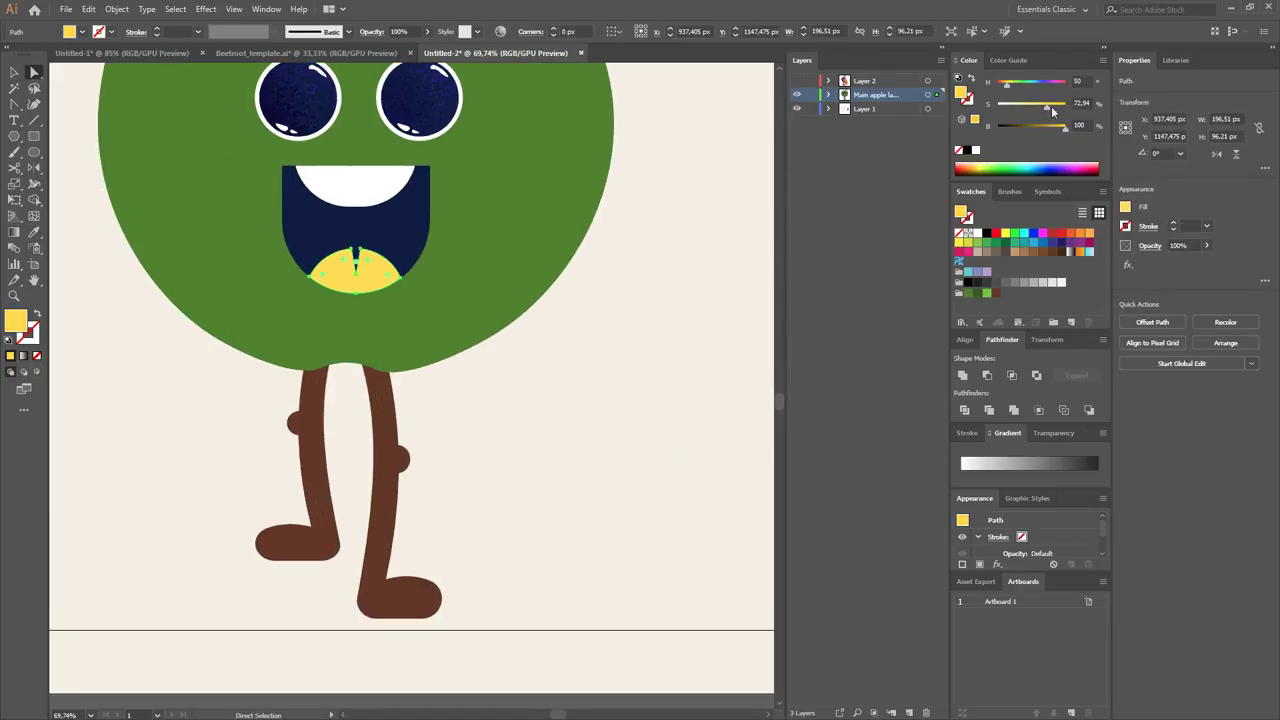
left_click_drag(1051, 106, 1011, 89)
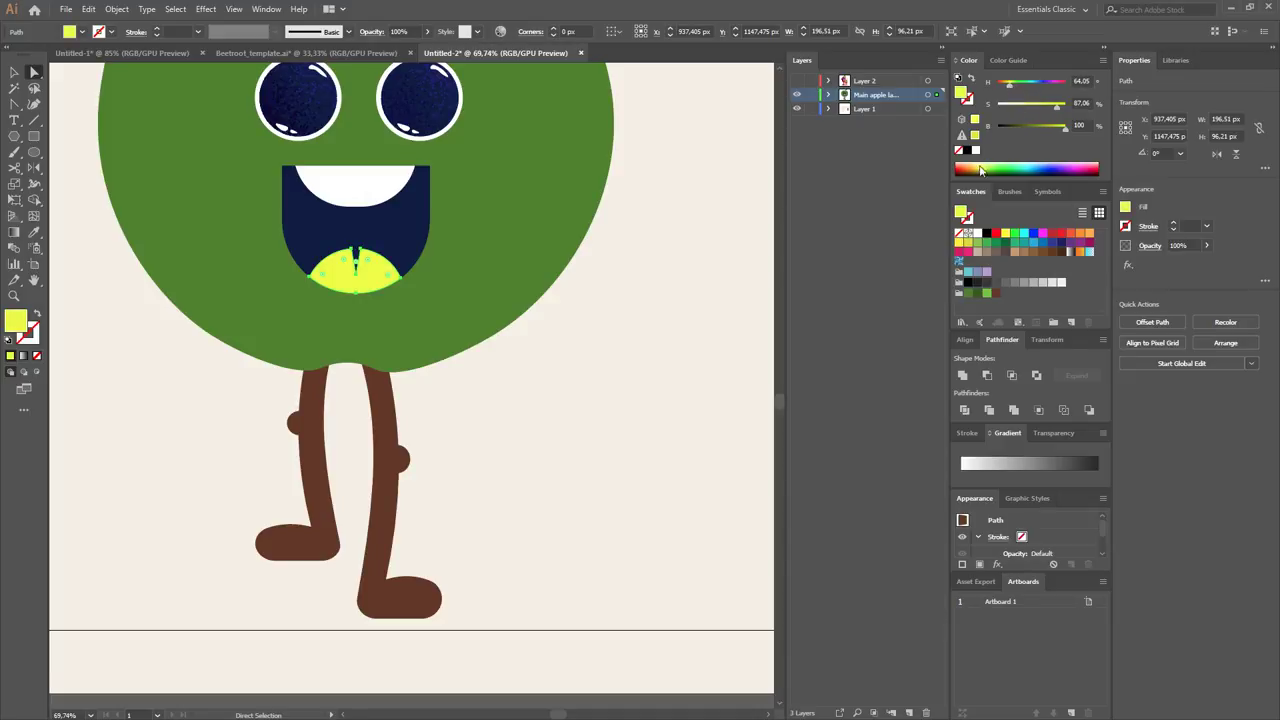
left_click_drag(1060, 133, 1059, 131)
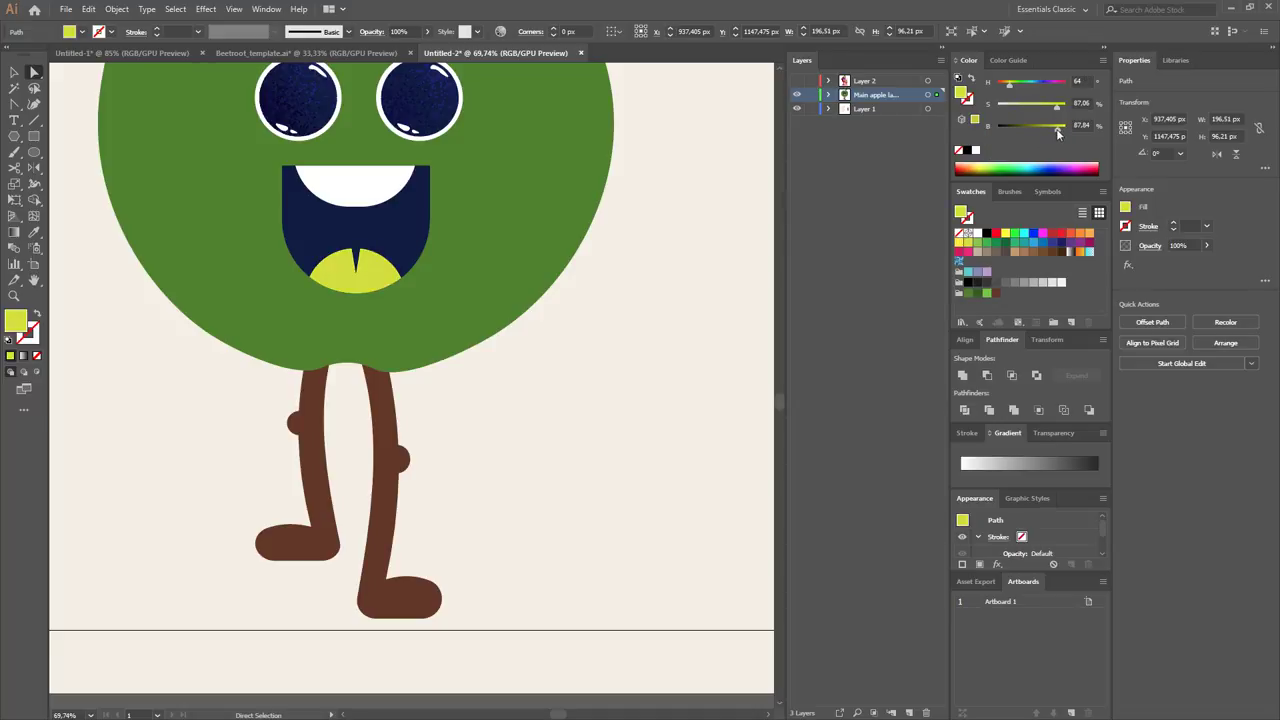
left_click_drag(1010, 89, 1013, 93)
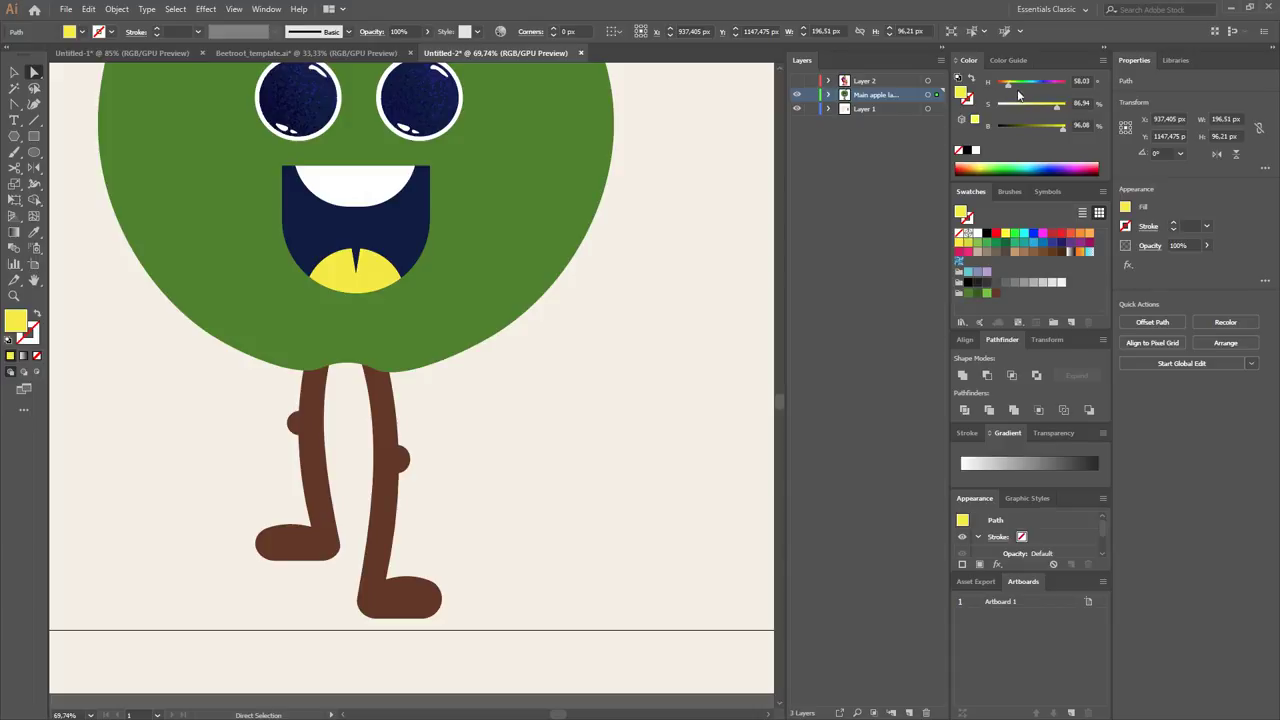
left_click_drag(1011, 93, 1014, 91)
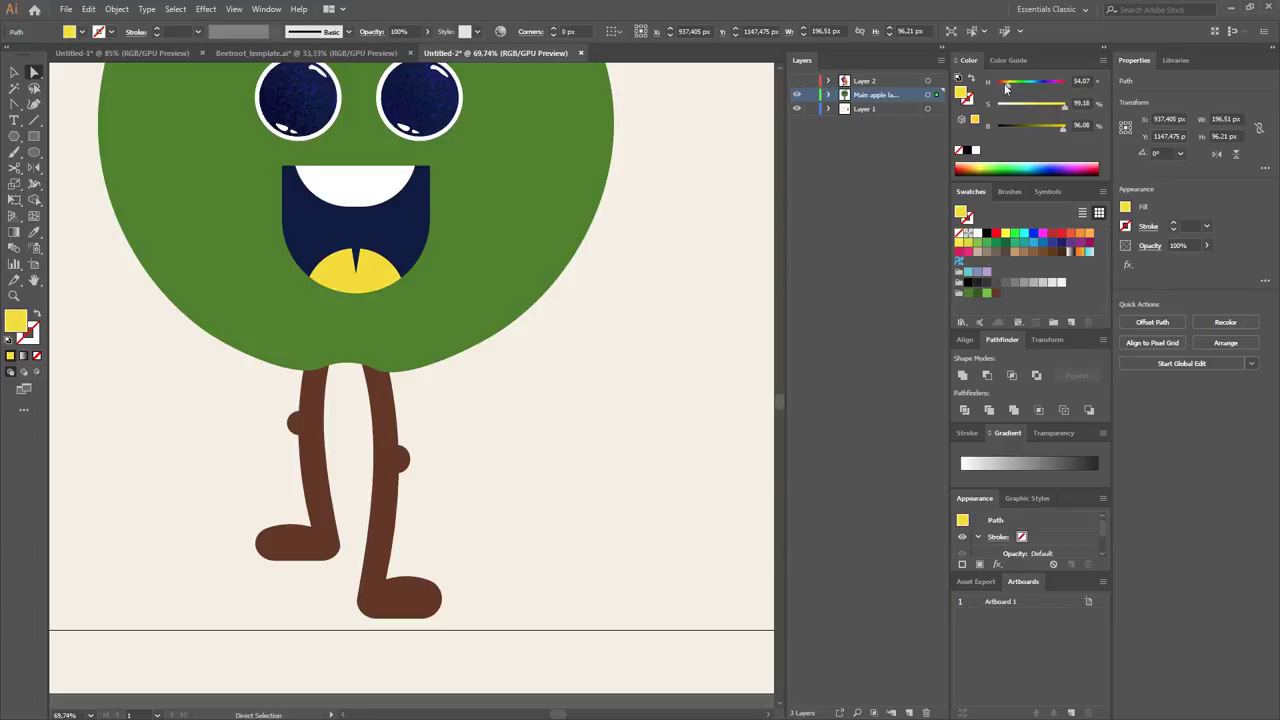
left_click_drag(1006, 89, 1009, 91)
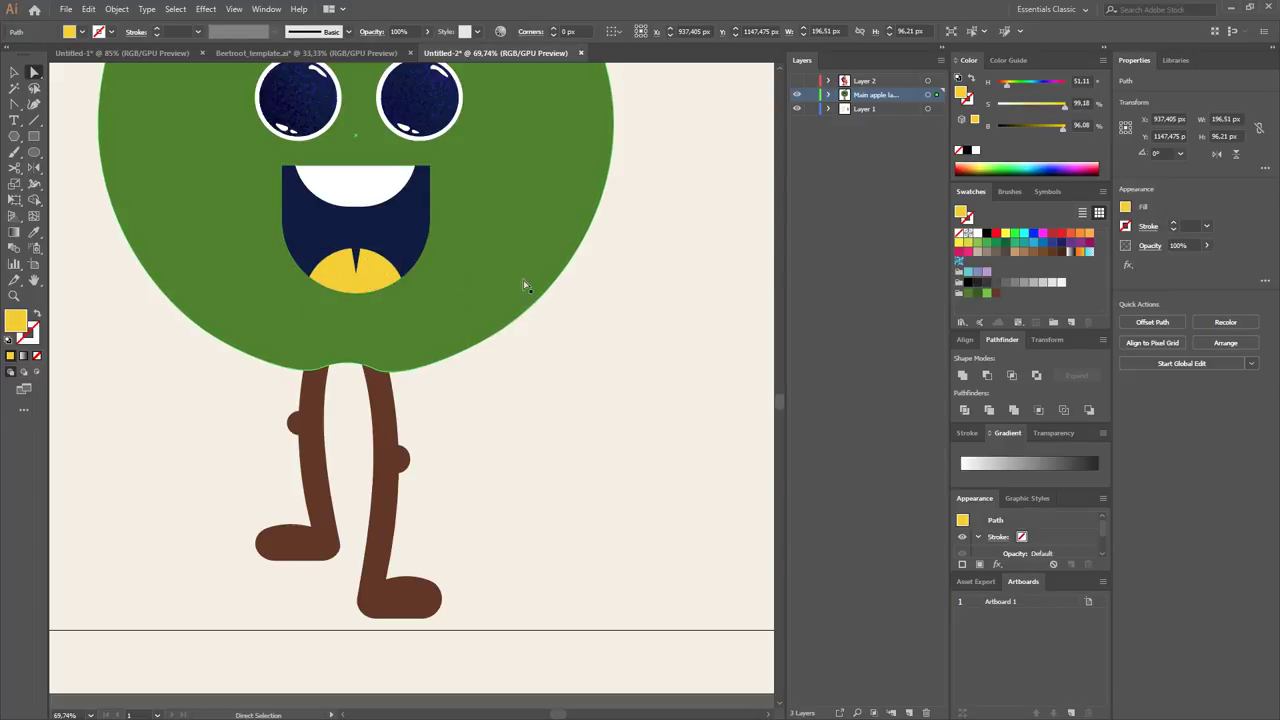
key("z")
left_click_drag(555, 330, 507, 370)
key("ctrl+shift+a")
left_click_drag(646, 351, 614, 366)
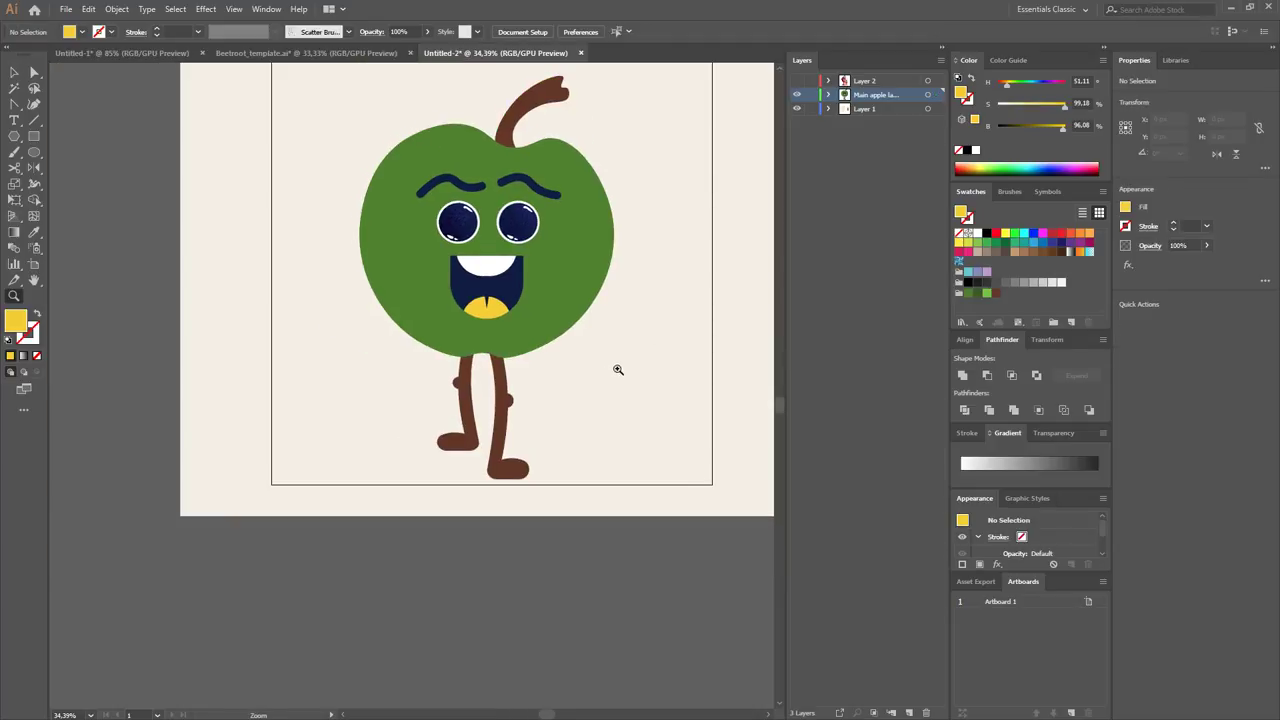
key("v")
scroll(614, 390, "right", 2)
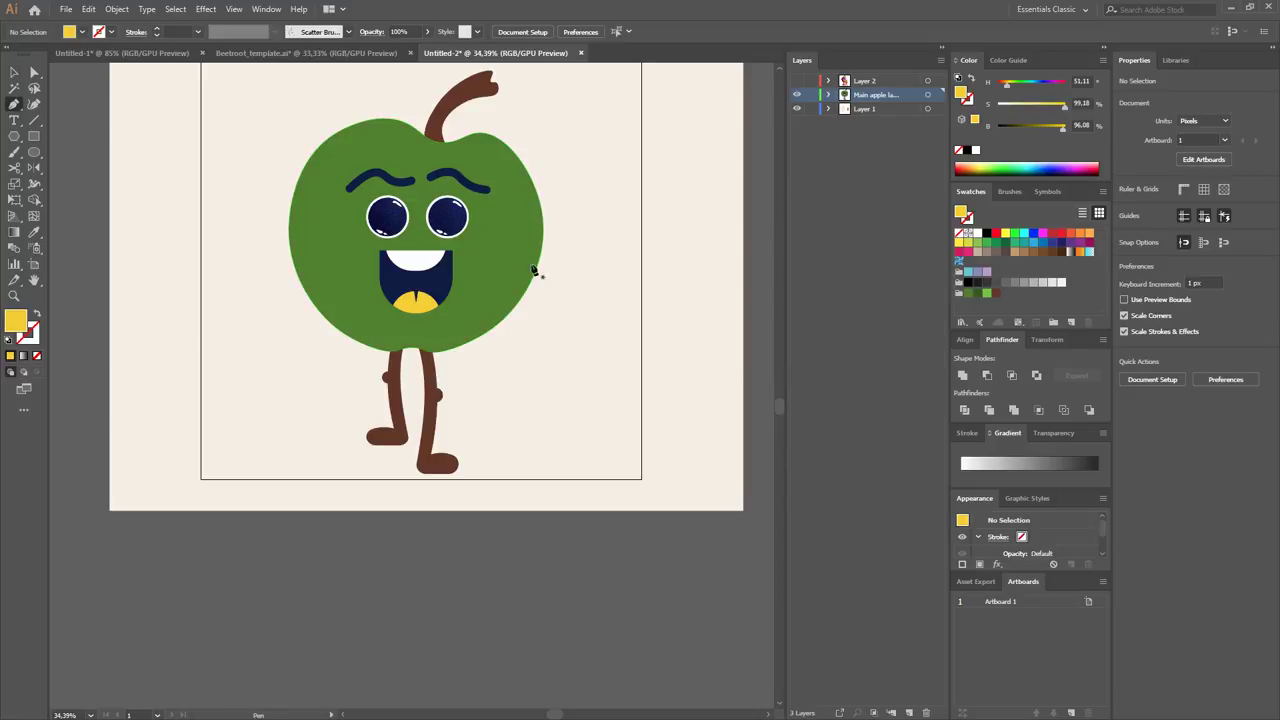
key("p")
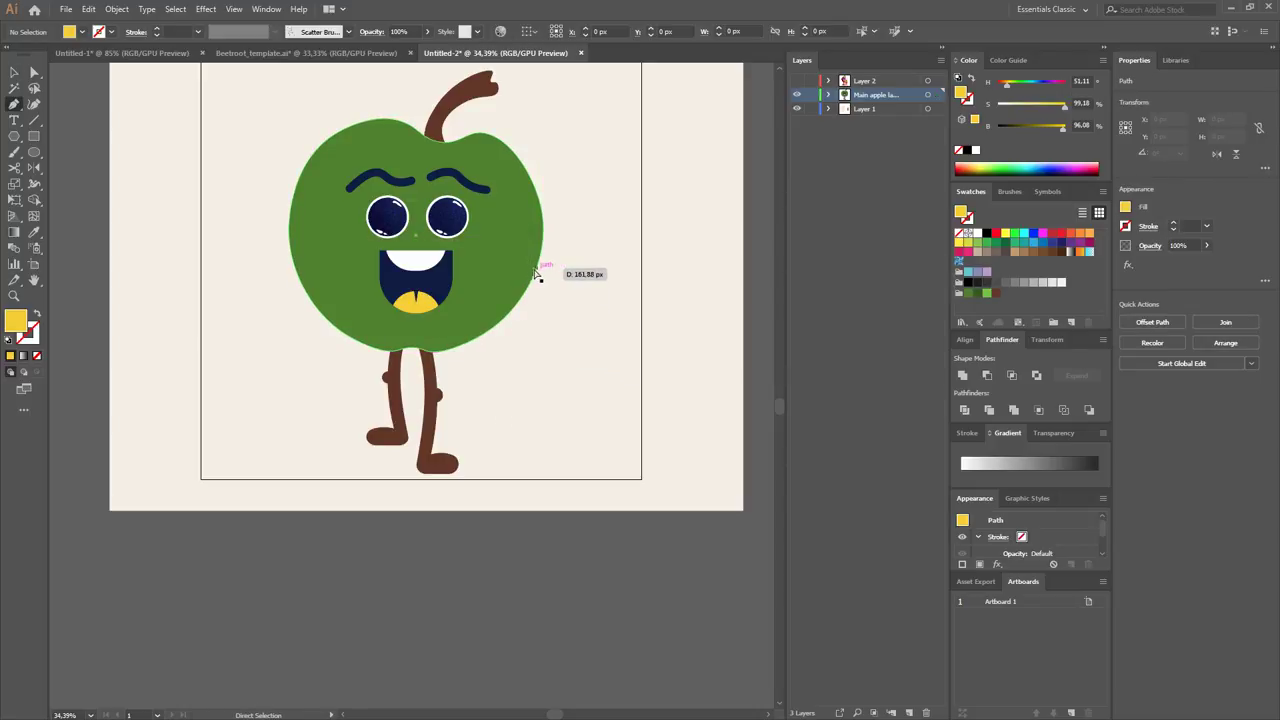
left_click(532, 236)
mouse_move(549, 313)
left_mouse_down()
mouse_move(514, 486)
mouse_move(543, 434)
left_mouse_up()
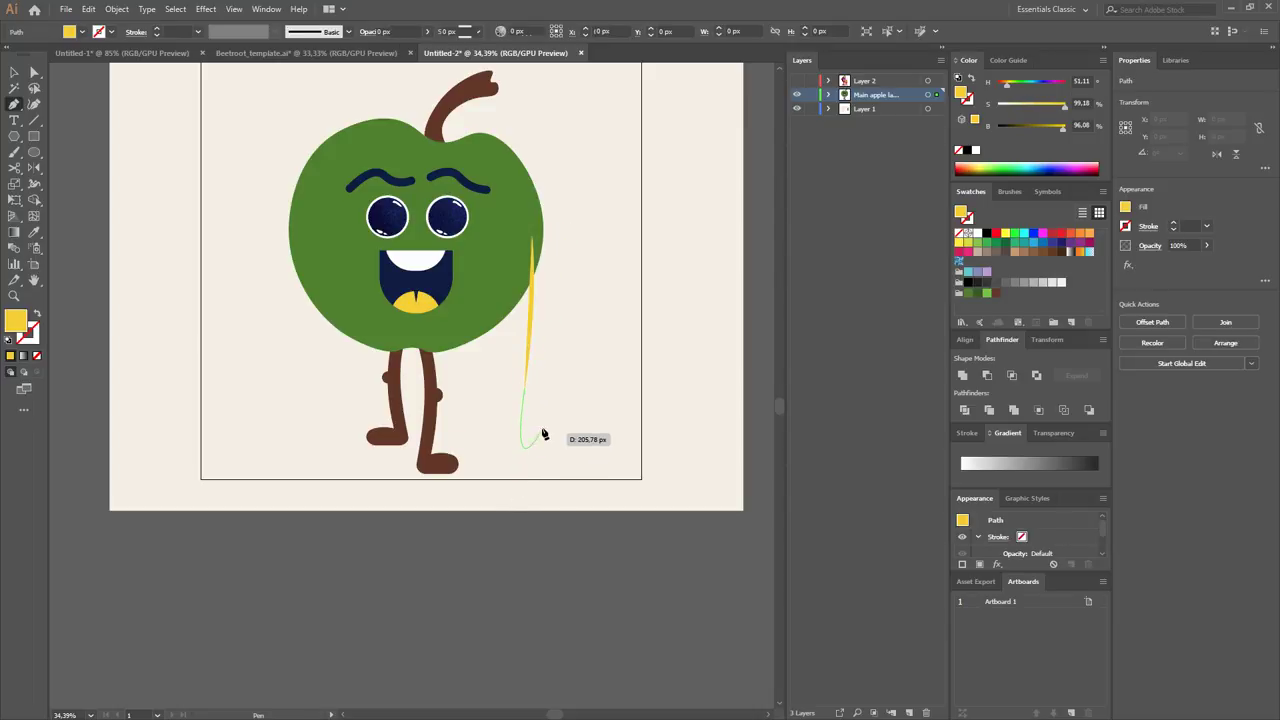
key("shift+x")
key("b")
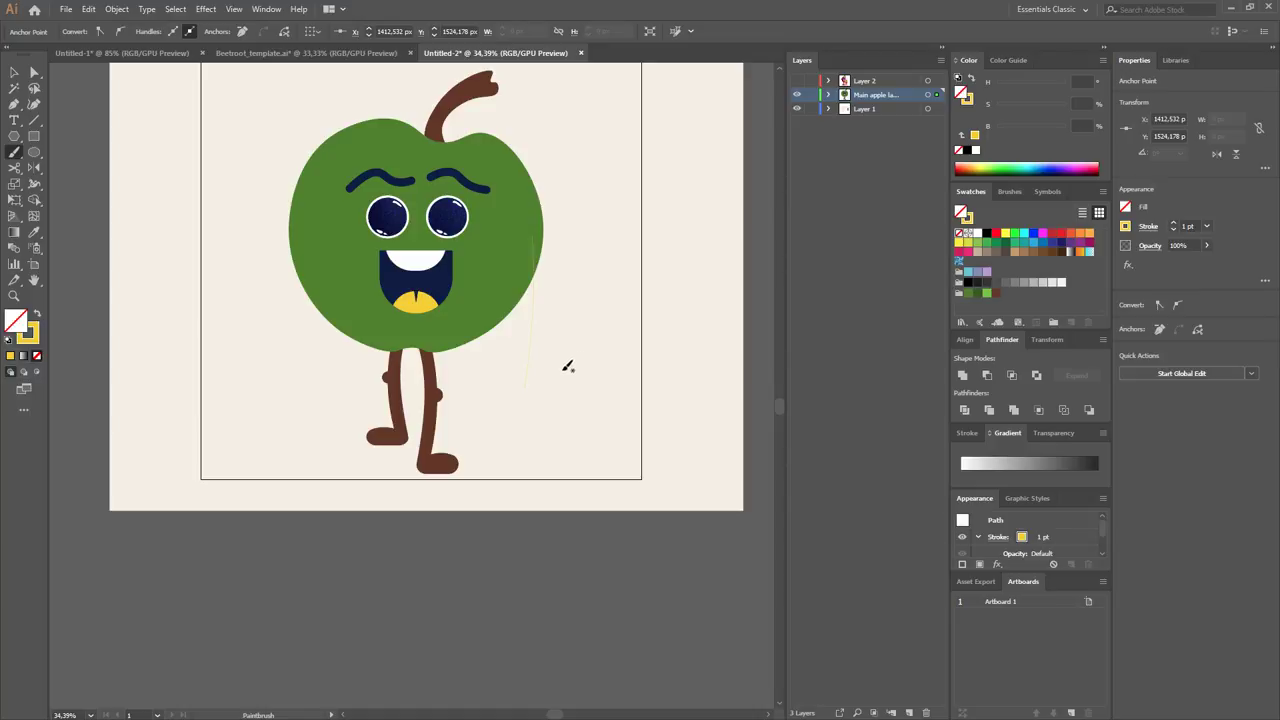
key("o")
key("i")
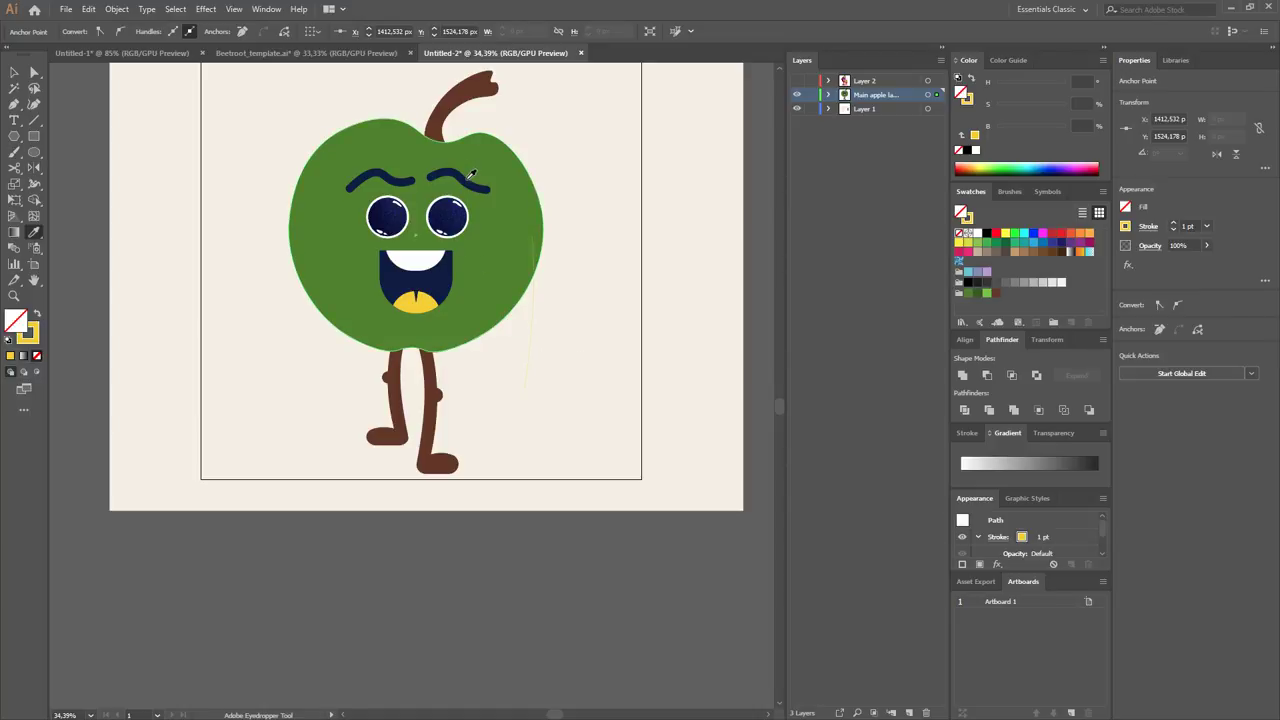
left_click(468, 180)
key("v")
left_click(509, 267)
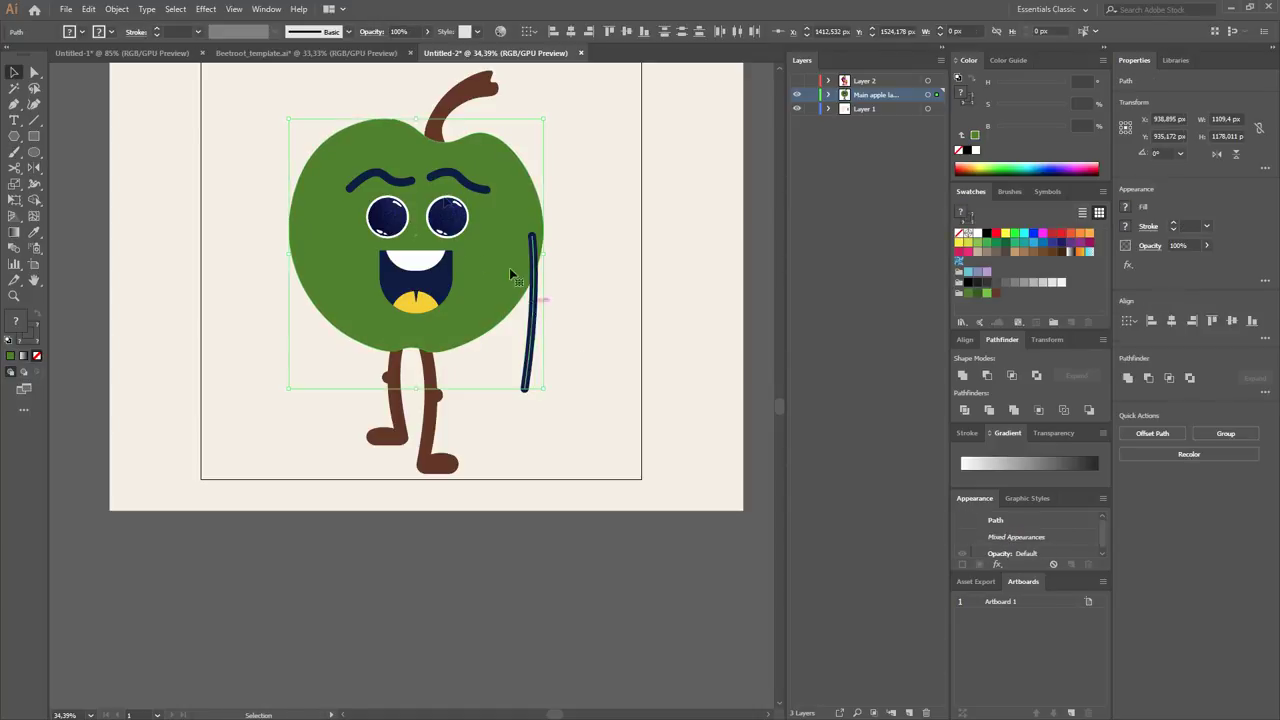
left_click(609, 343)
left_click(530, 300)
double_click(174, 33)
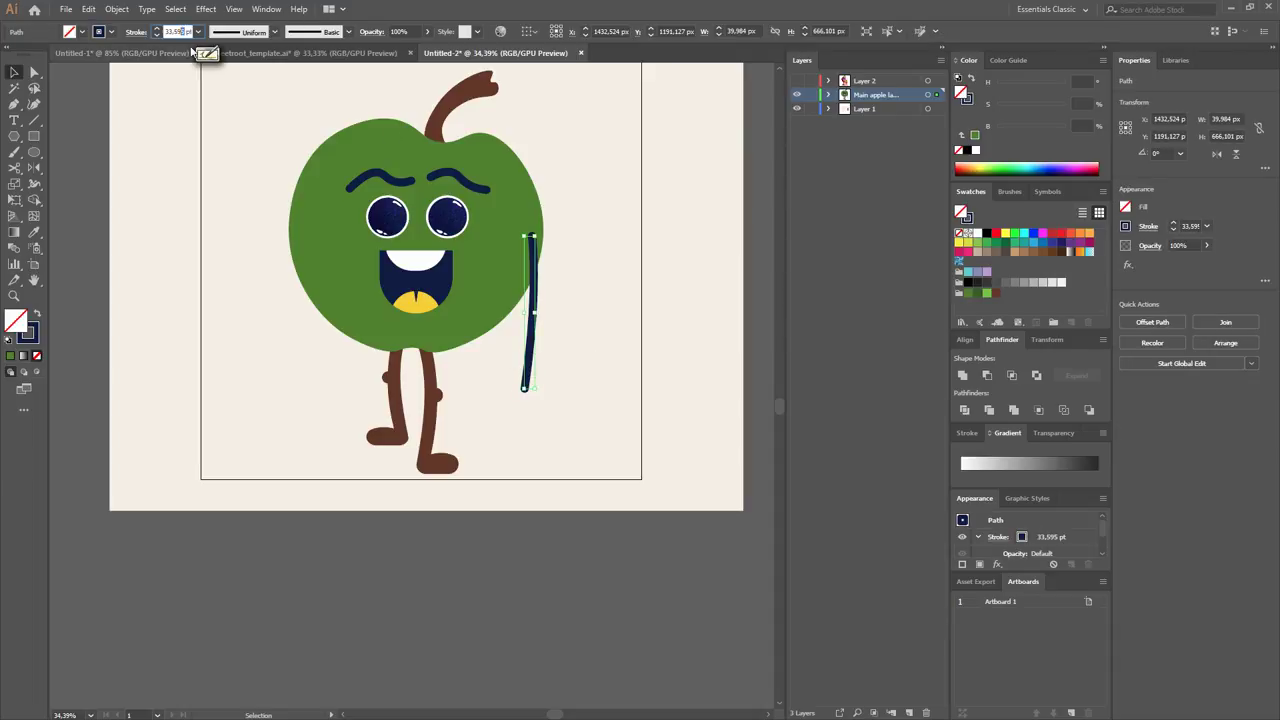
type("70")
key("Return")
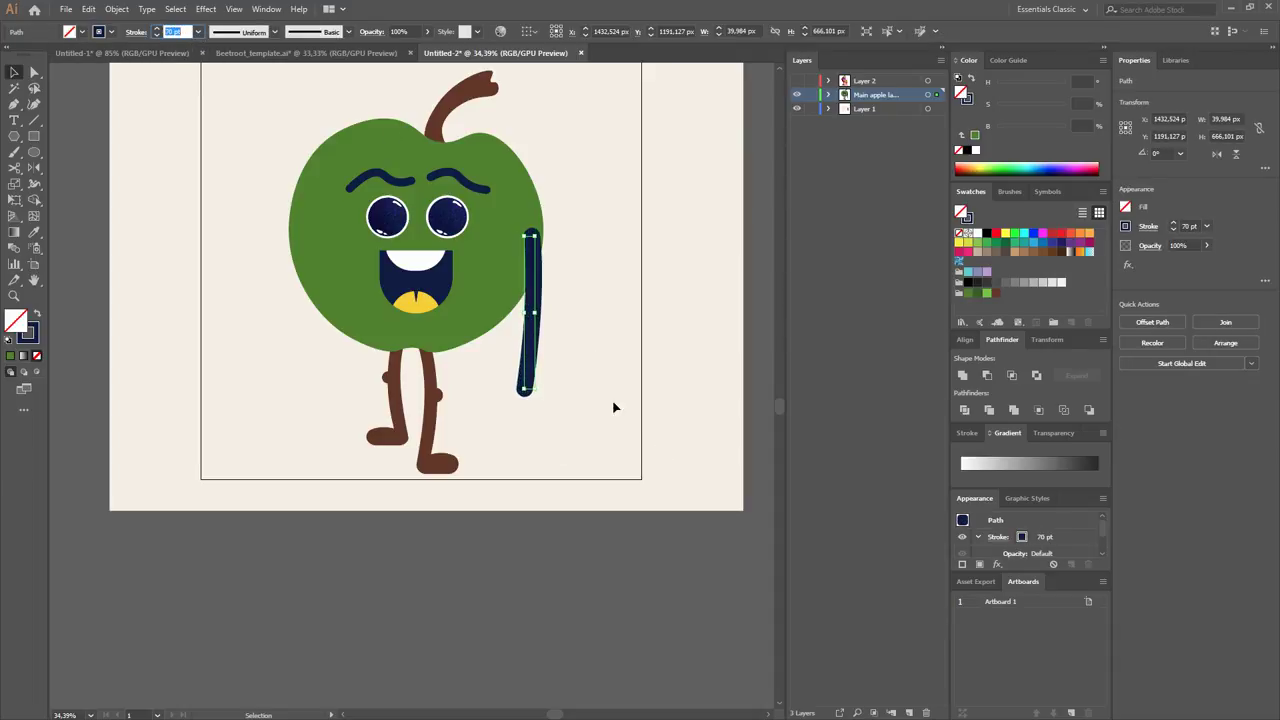
left_click(611, 403)
left_click(528, 380)
key("shift+grave")
left_click_drag(524, 388, 511, 386)
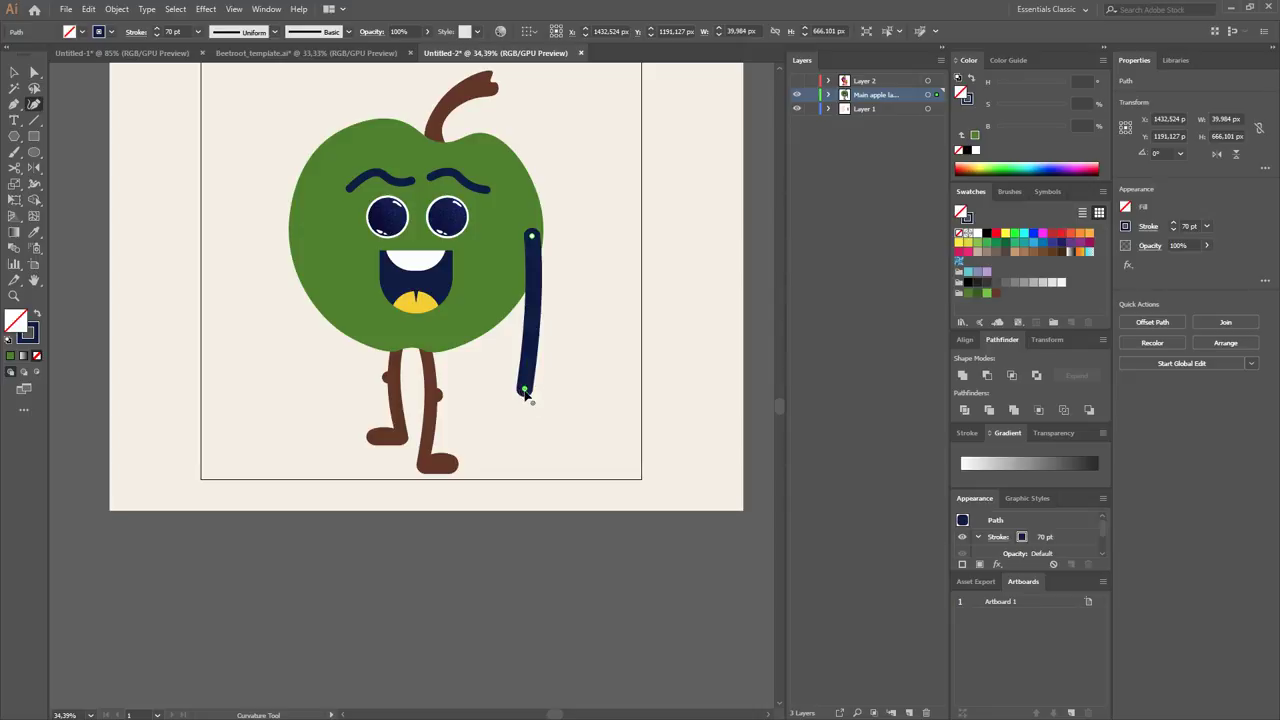
key("v")
left_click(593, 385)
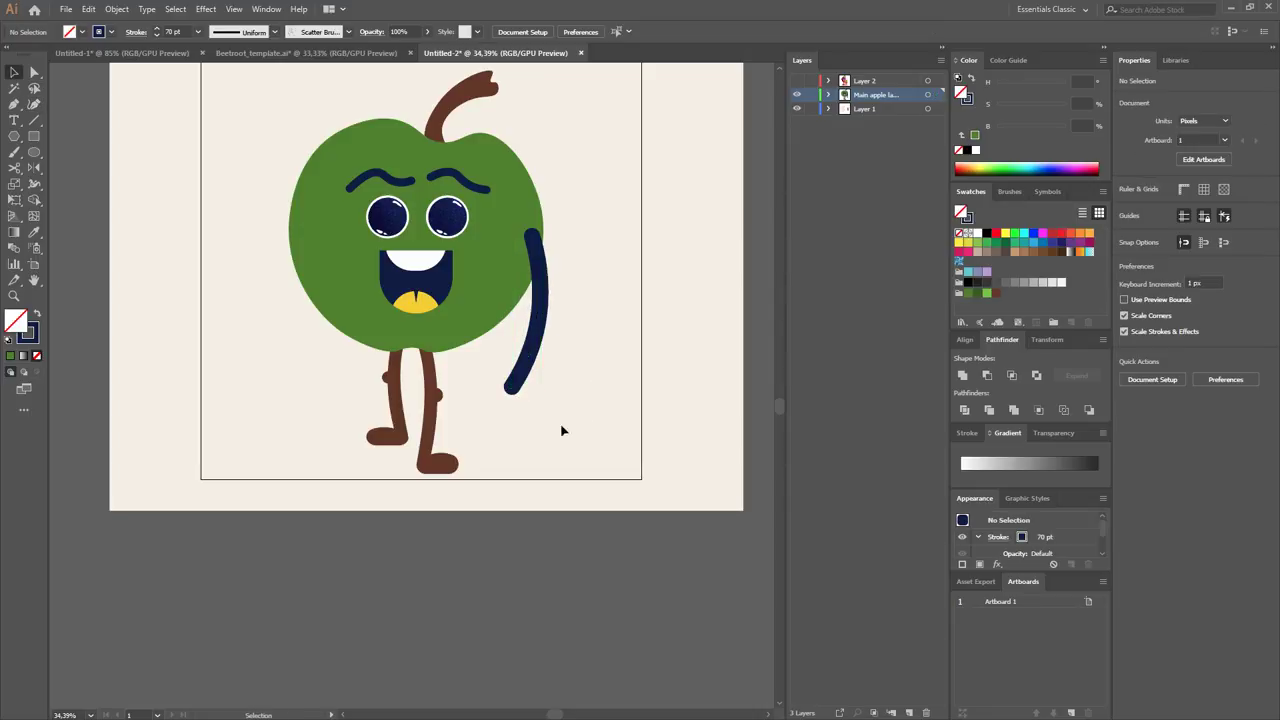
left_click(538, 318)
left_click(198, 31)
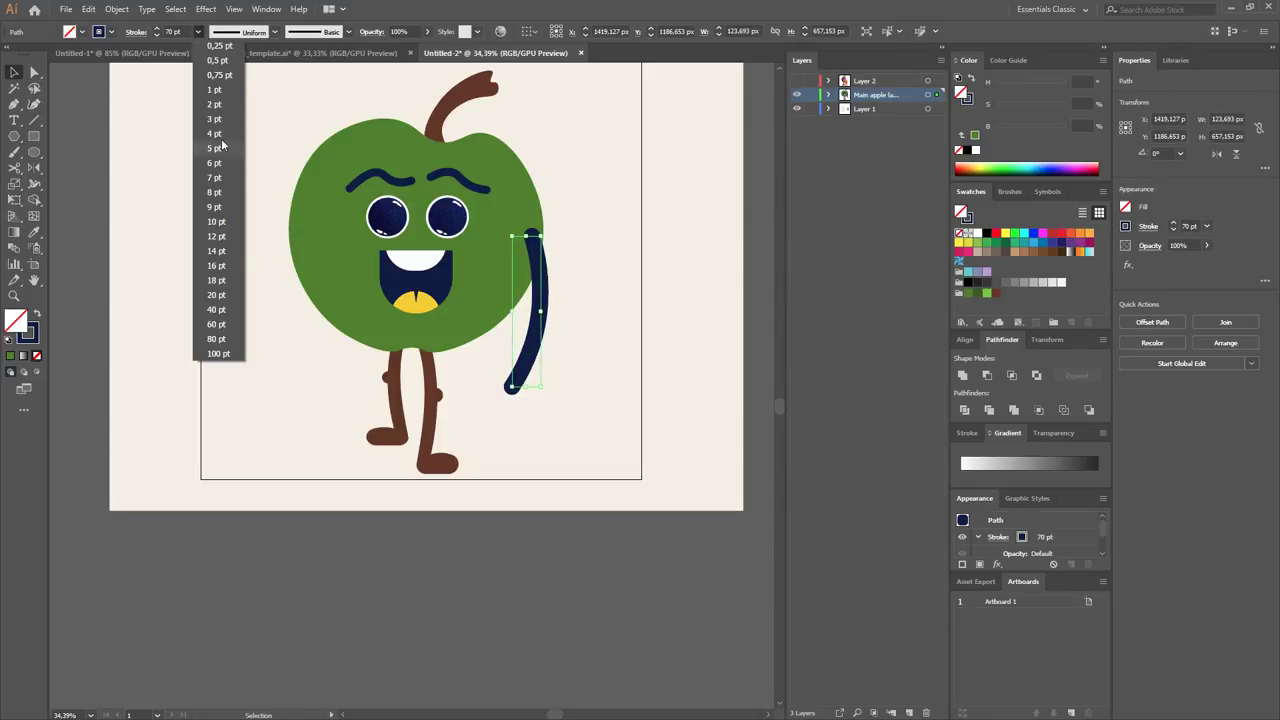
left_click(216, 324)
left_click(644, 401)
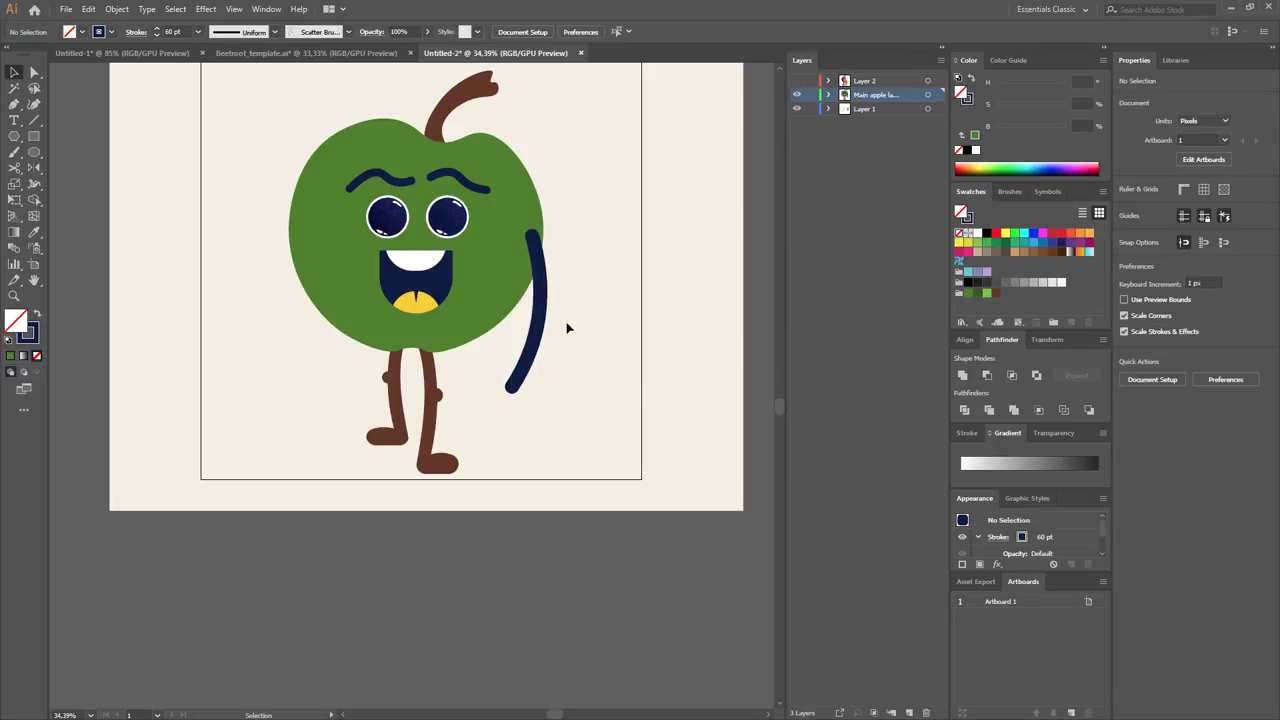
left_click(538, 300)
left_click_drag(508, 391, 509, 354)
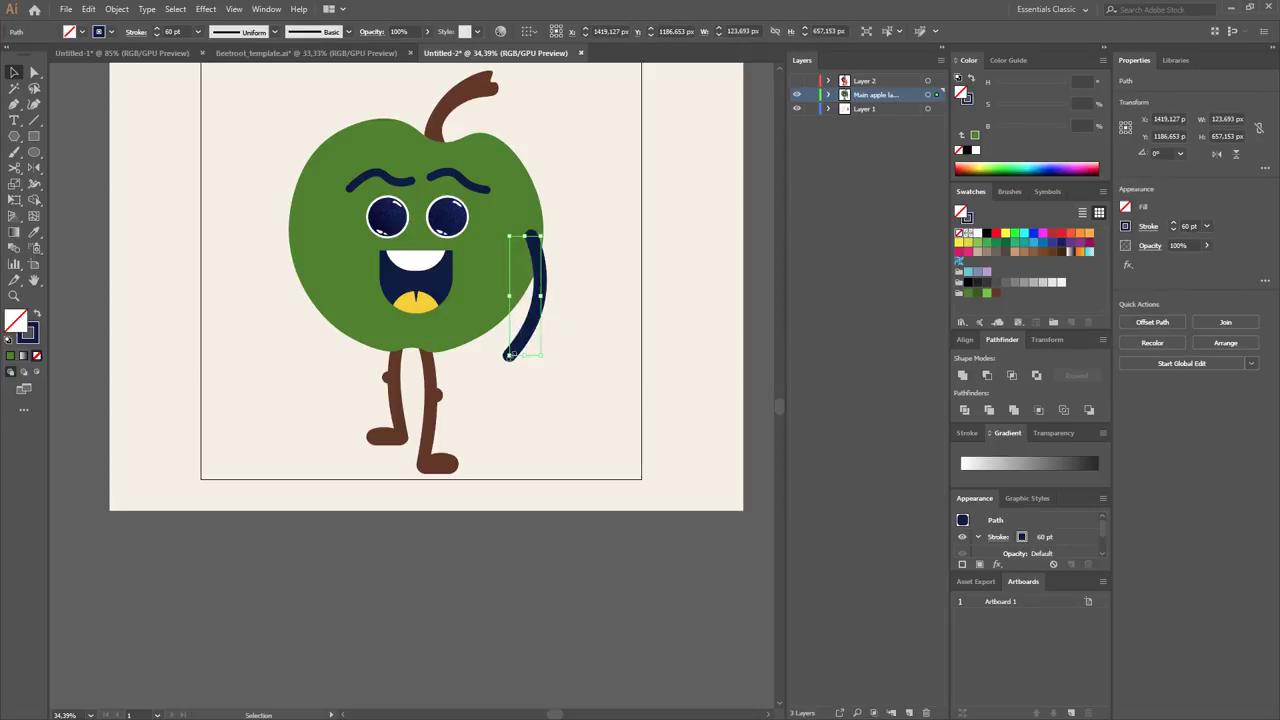
left_click(564, 393)
left_click(538, 290)
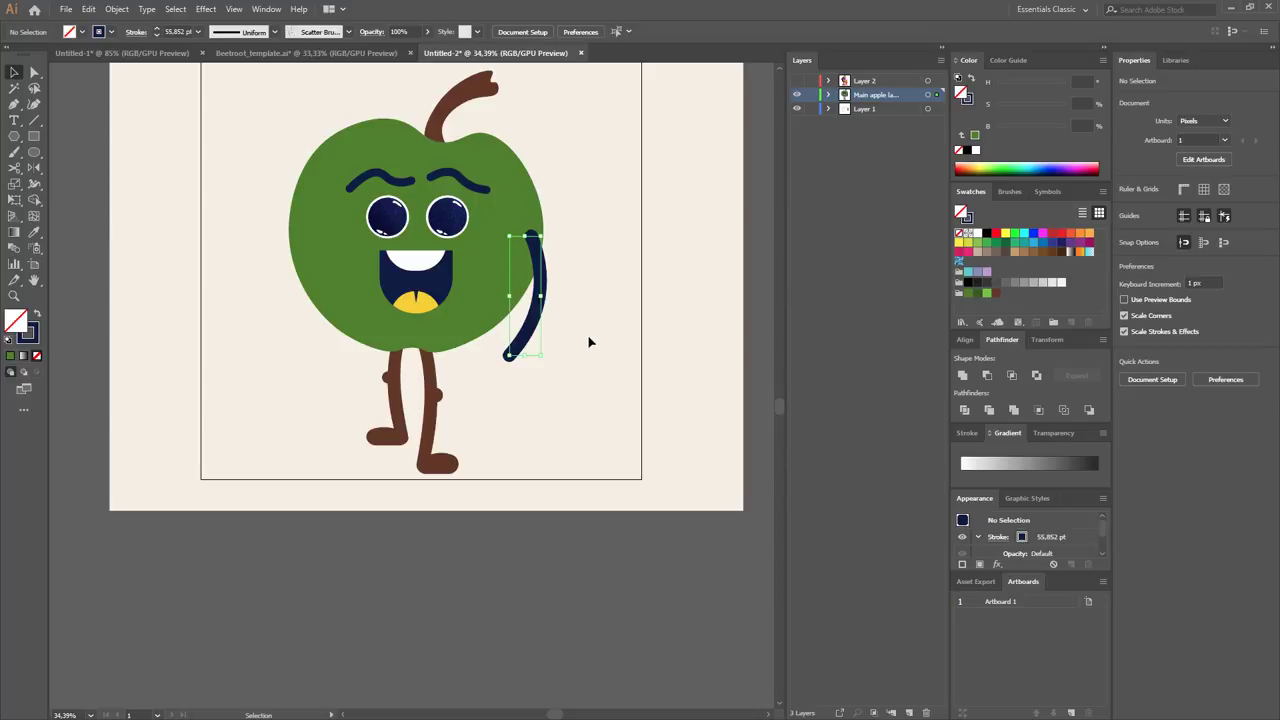
key("Delete")
key("z")
left_click(552, 372, "alt")
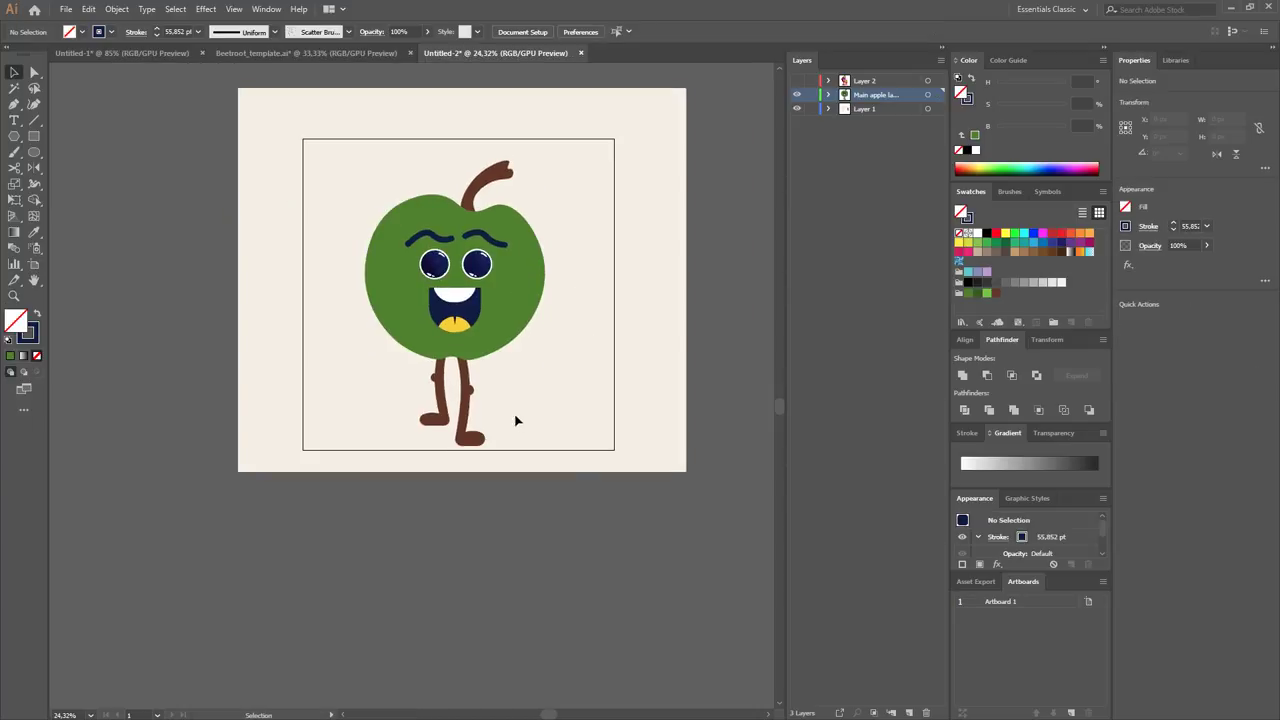
left_click(569, 343, "alt")
left_click_drag(543, 349, 391, 358)
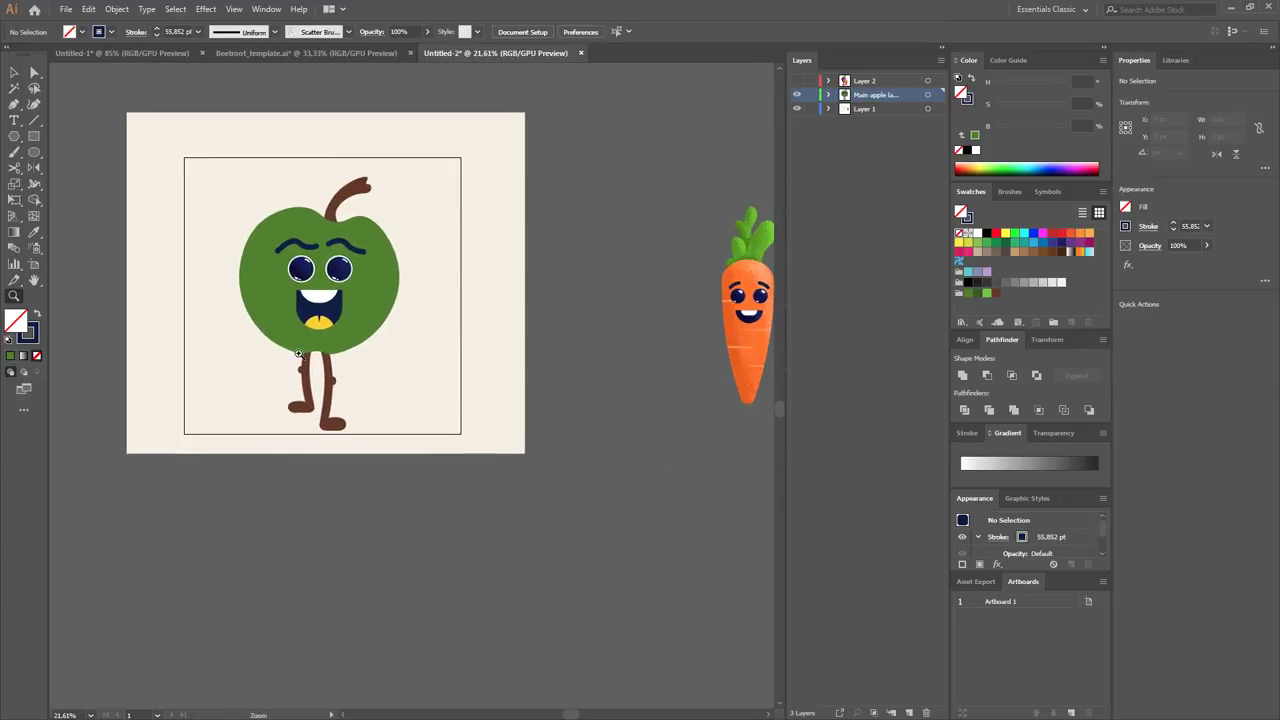
scroll(290, 353, "up", 3)
key("a")
left_click(370, 310)
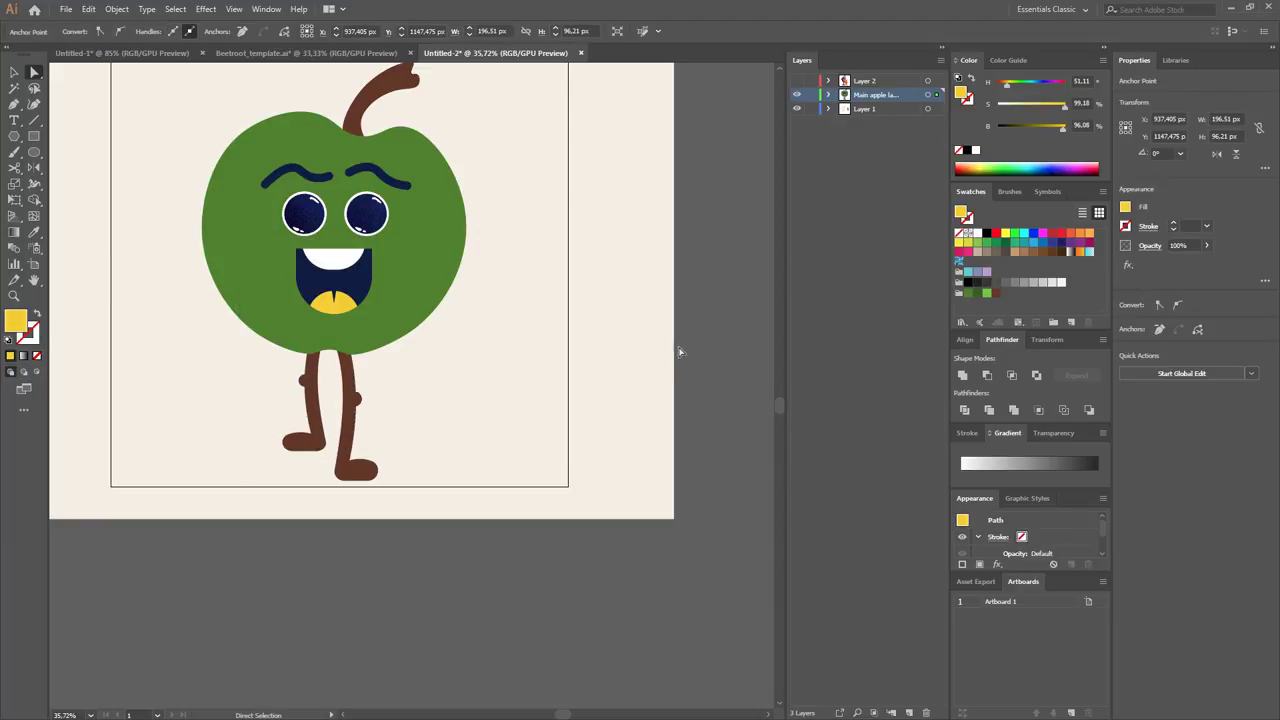
Sample the carrot artwork's orange and select the tongue, undoing an accidental green fill.
left_click_drag(678, 346, 291, 360)
left_click_drag(467, 343, 648, 353)
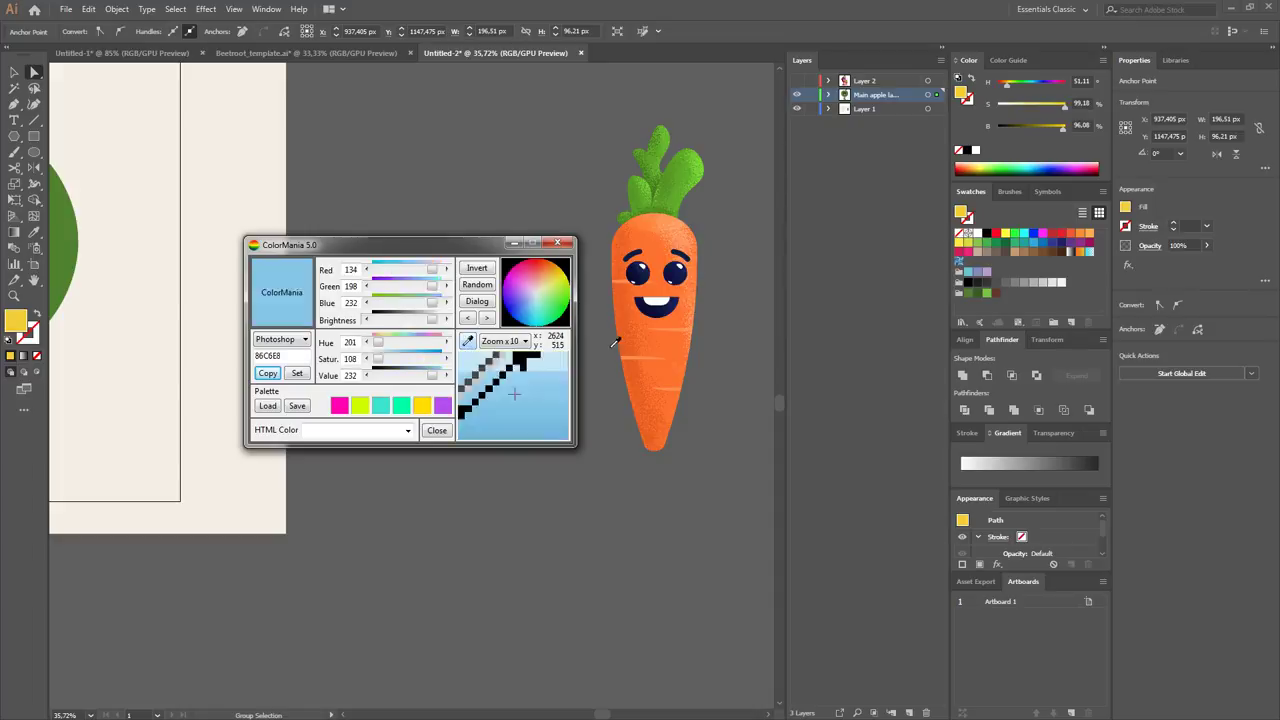
left_click(152, 354)
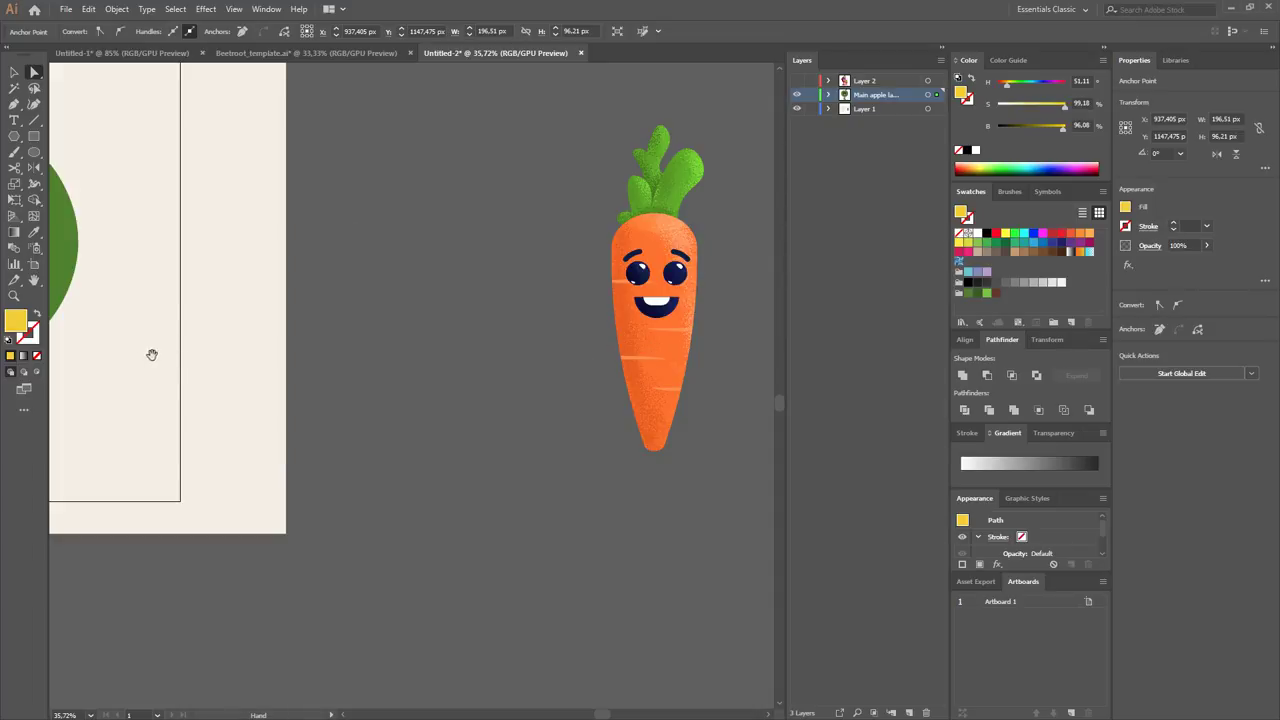
left_click_drag(198, 372, 504, 374)
left_click_drag(268, 322, 270, 325)
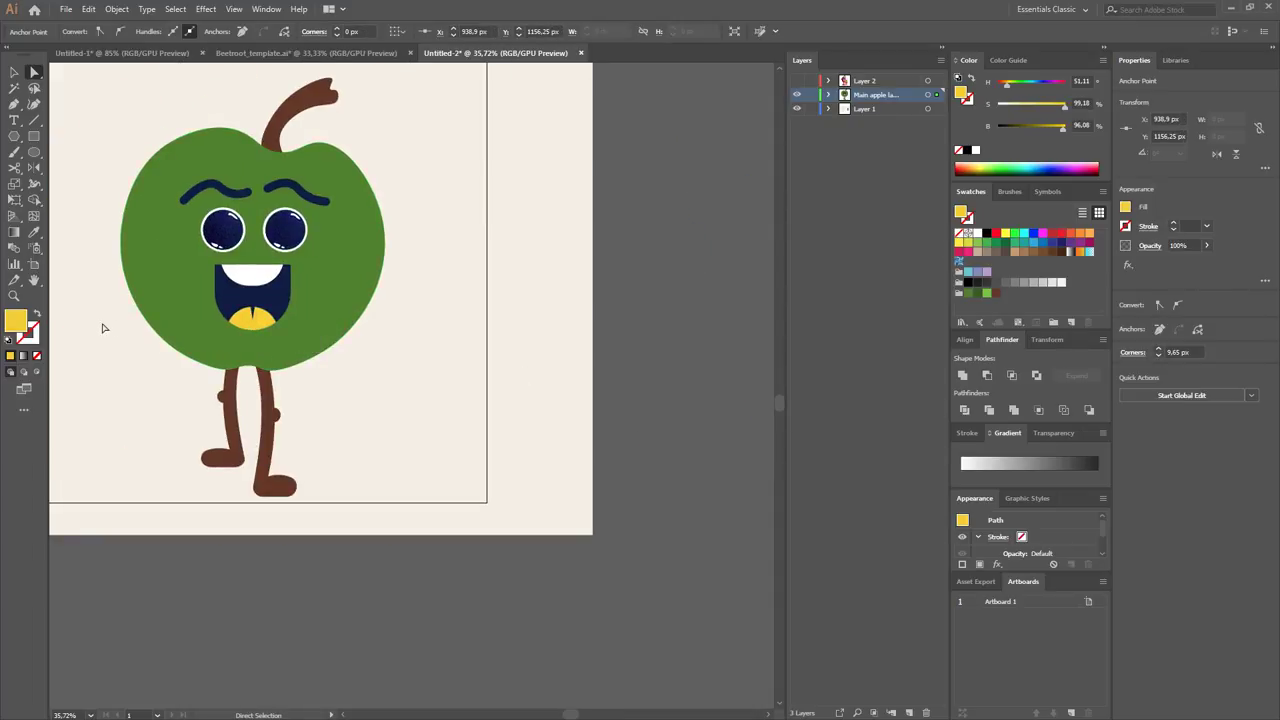
double_click(21, 323)
key("ctrl+v")
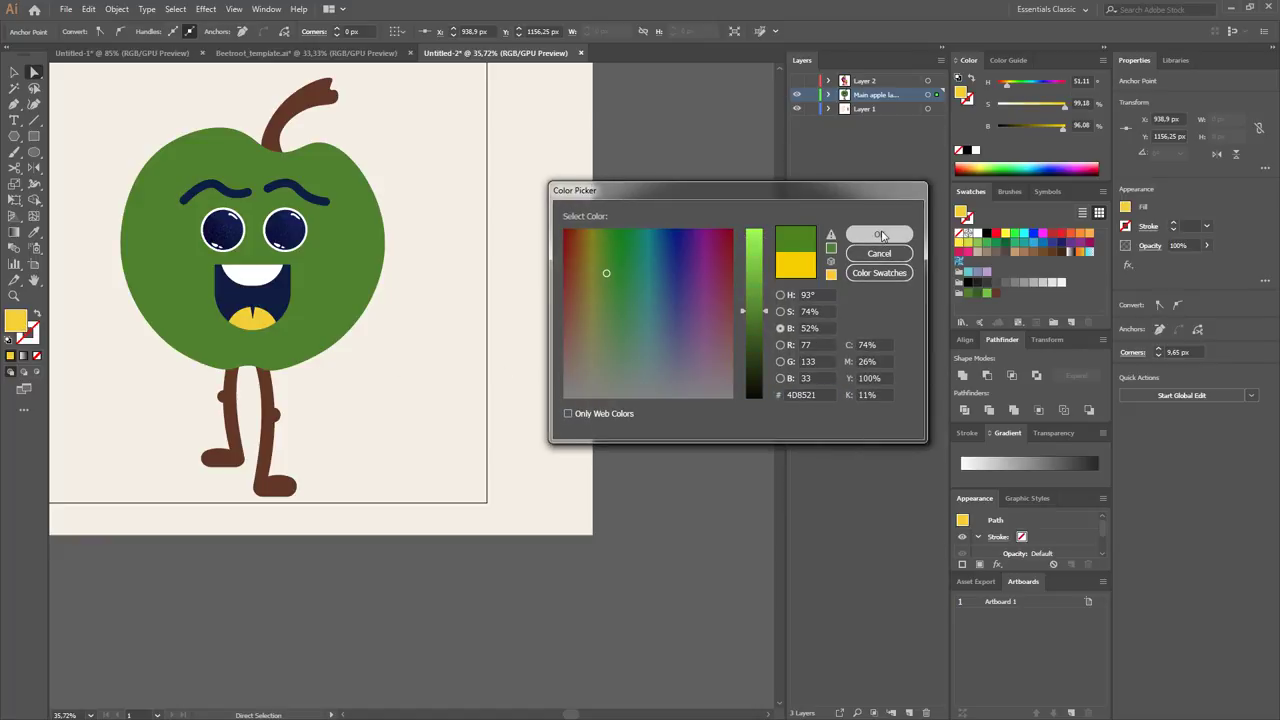
left_click(876, 231)
key("ctrl+z")
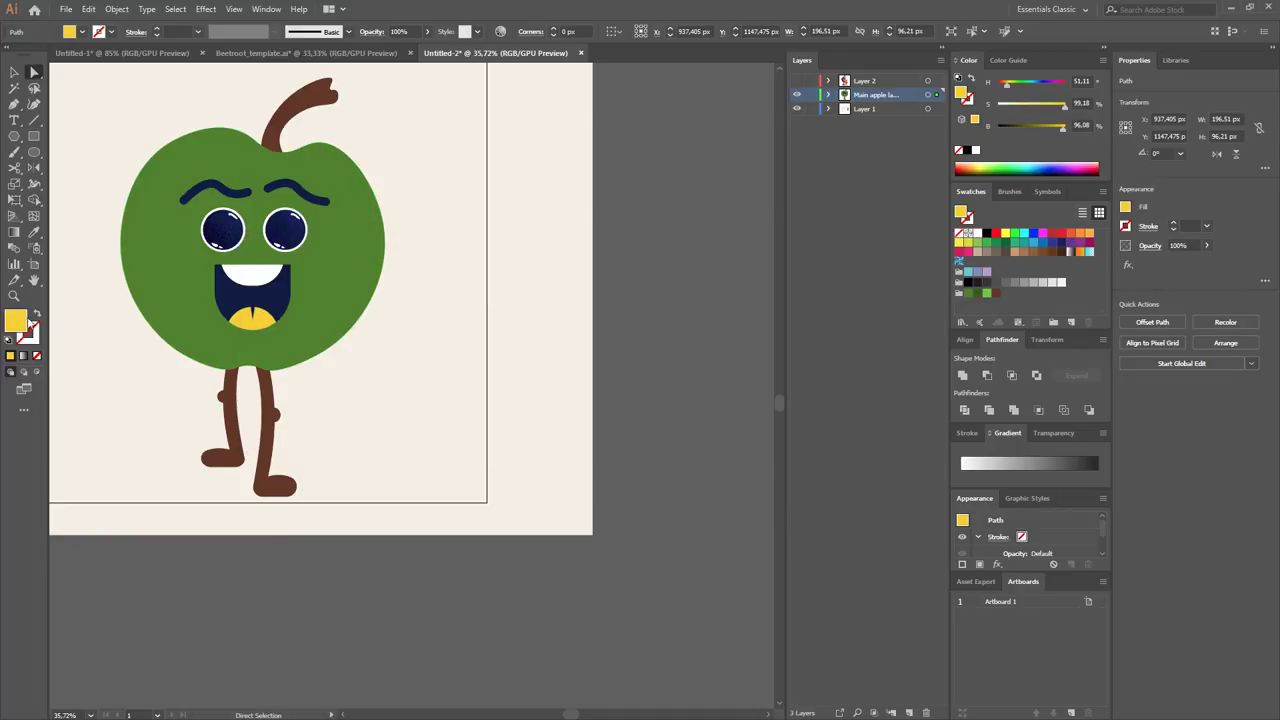
Fill the tongue with the sampled soft orange through the Color Picker and review it.
double_click(14, 322)
key("ctrl+v")
left_click(870, 230)
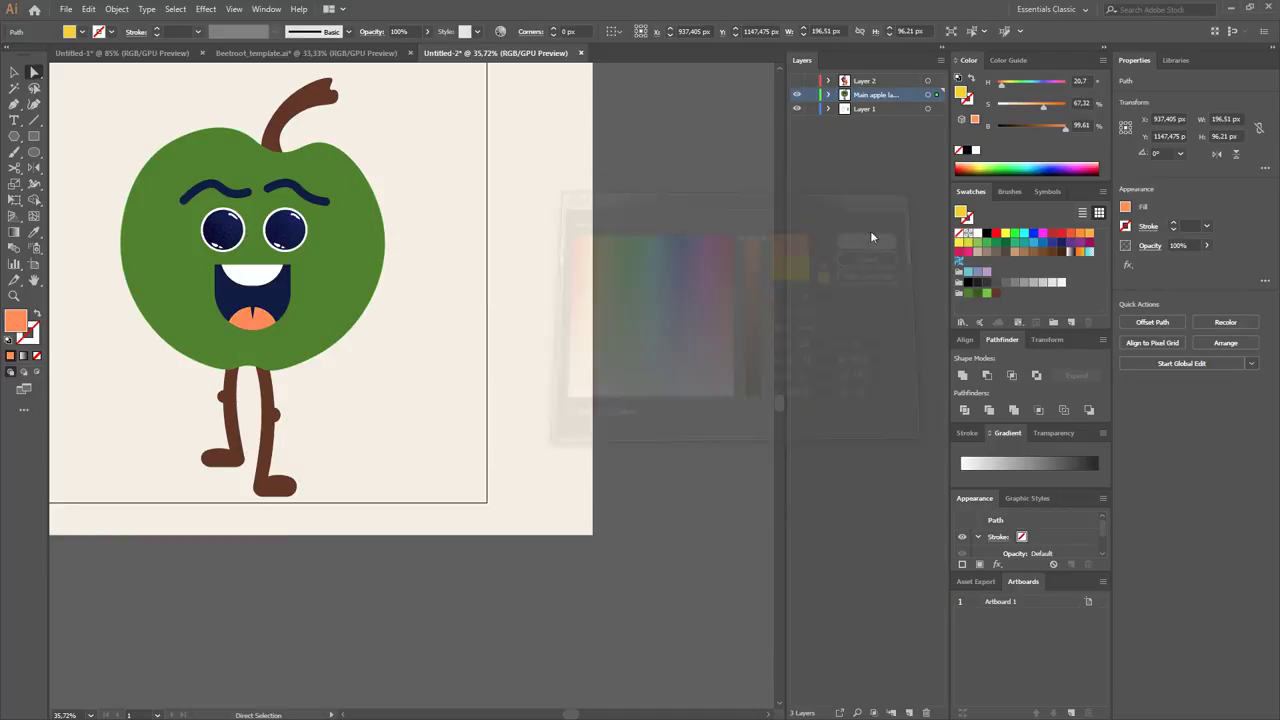
left_click(546, 415)
key("ctrl+0")
key("ctrl+plus")
key("ctrl+plus")
key("ctrl+plus")
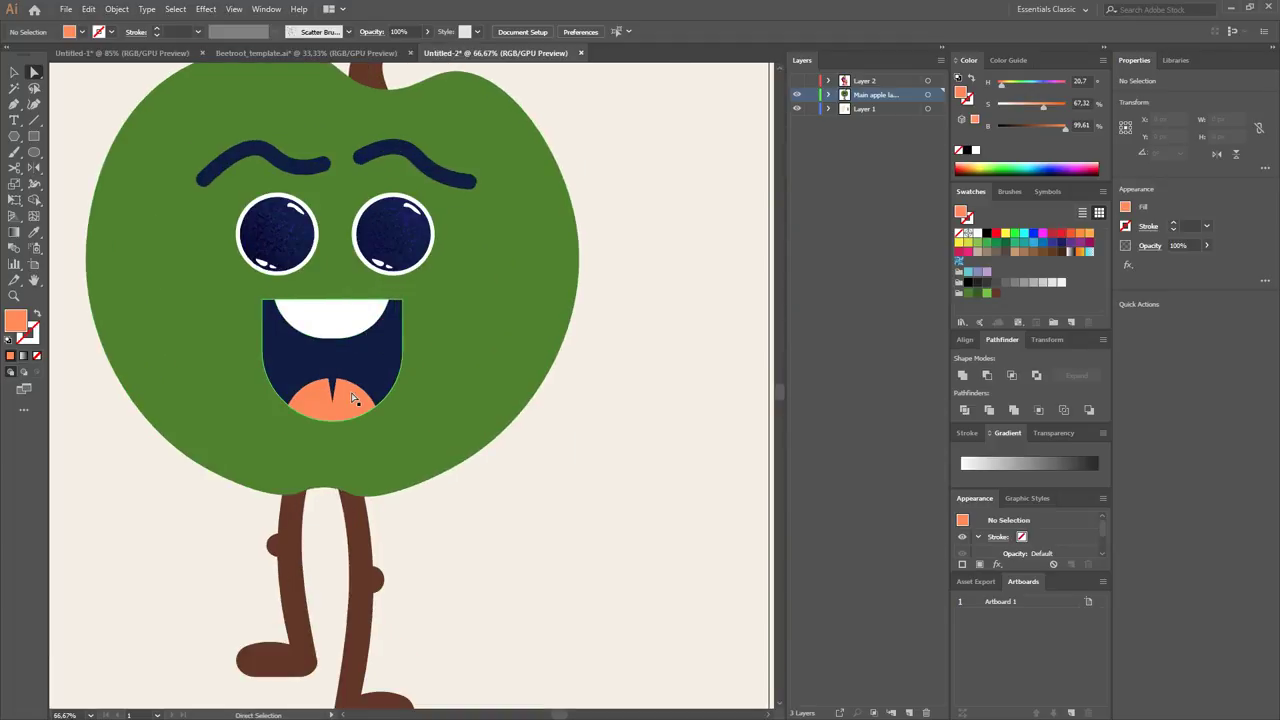
left_click(420, 370)
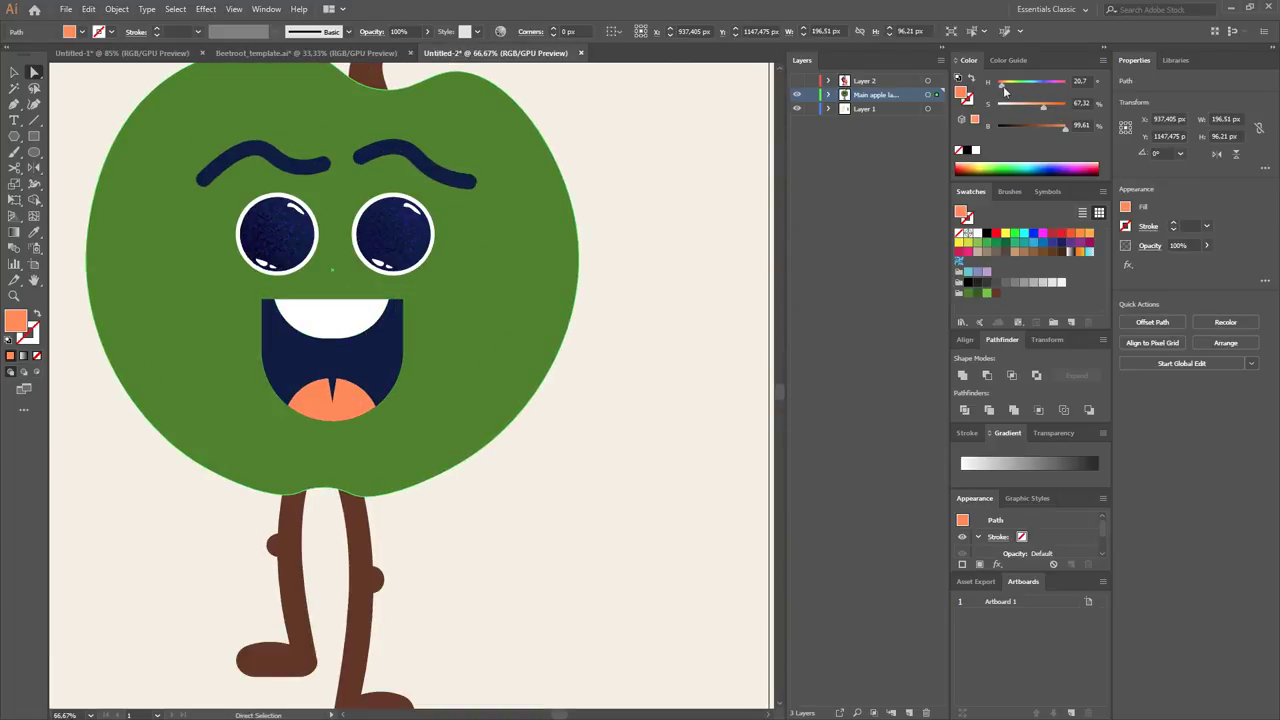
key("ctrl+shift+a")
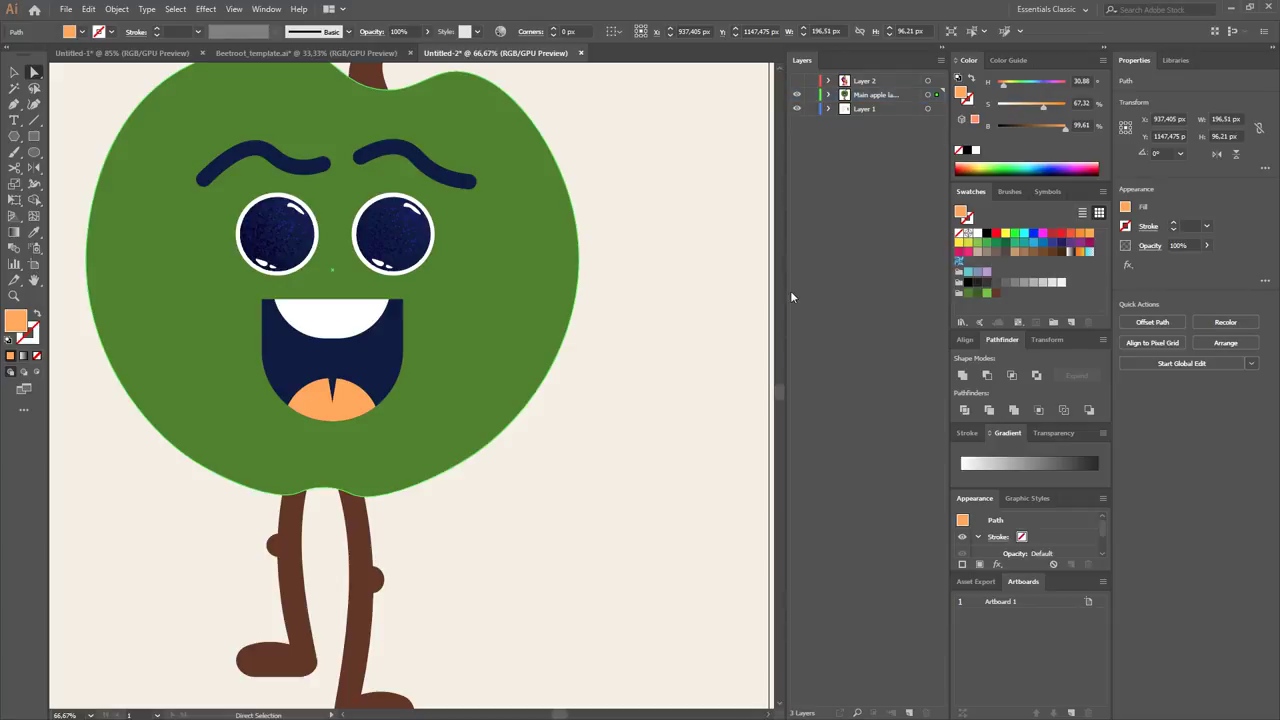
key("ctrl+minus")
key("ctrl+minus")
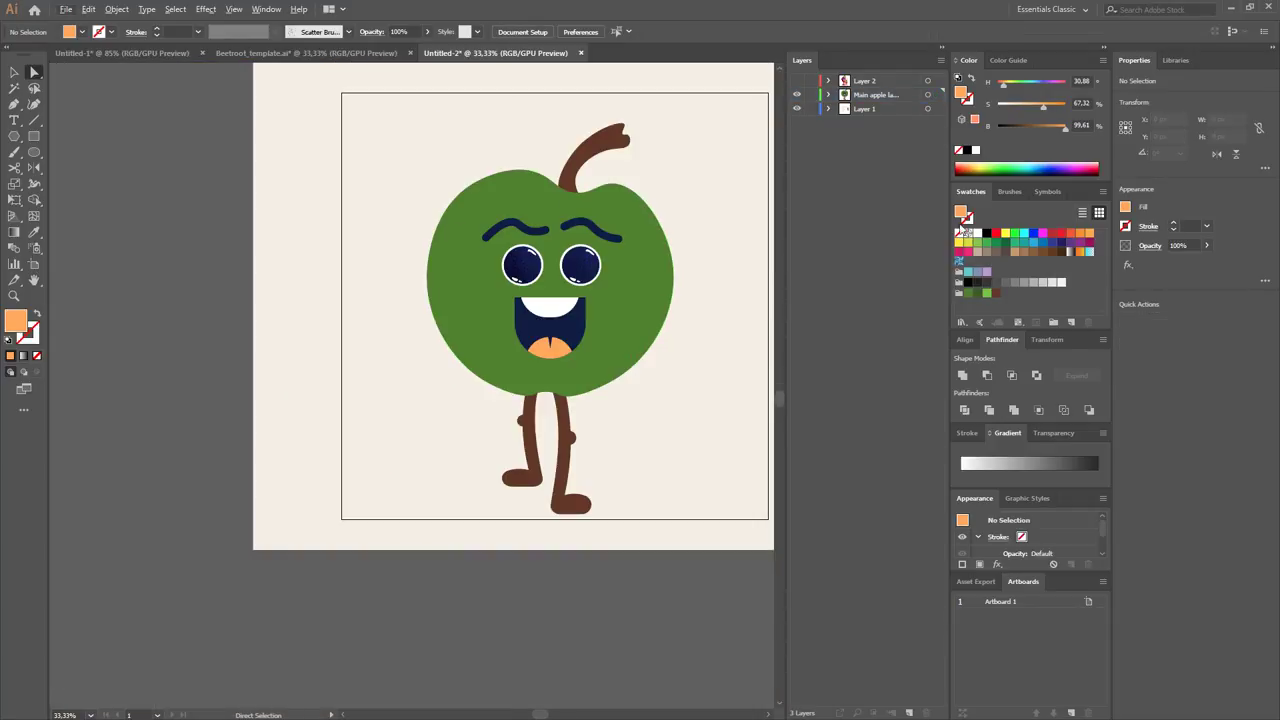
Save the tongue's orange and a more saturated orange as two new swatches.
left_click_drag(963, 229, 1005, 295)
scroll(660, 390, "down", 1)
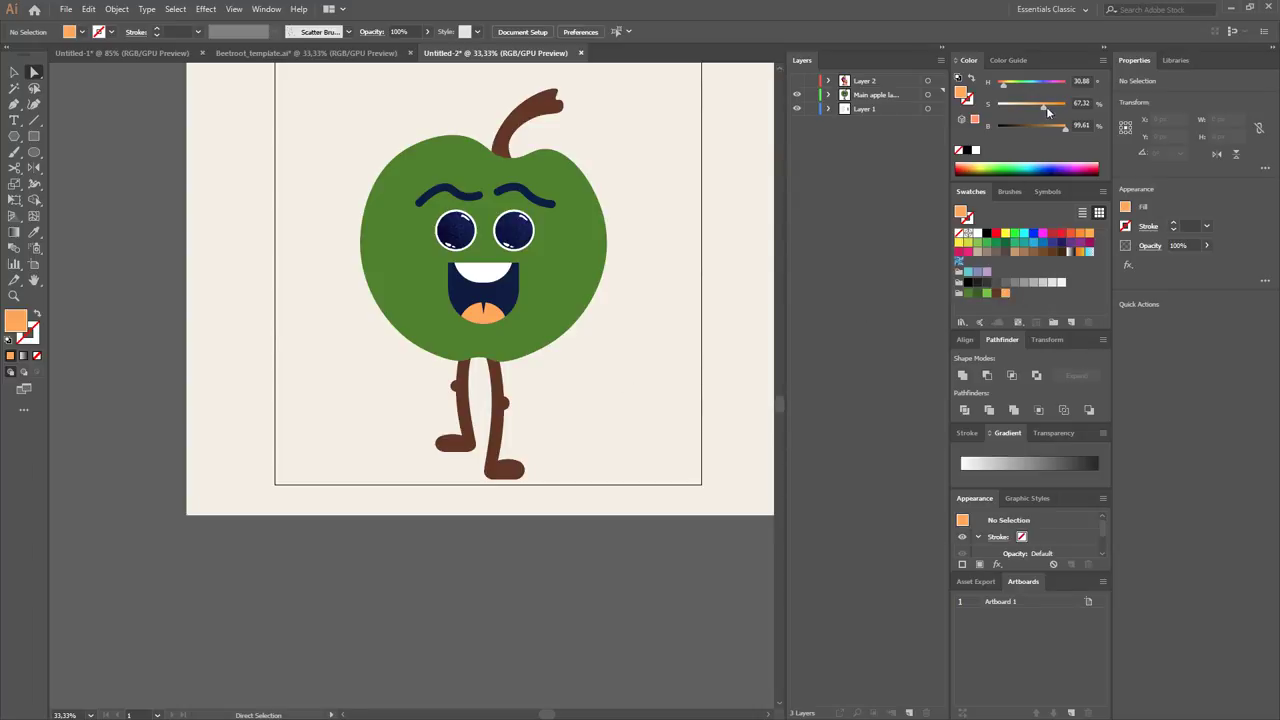
left_click_drag(960, 229, 1012, 293)
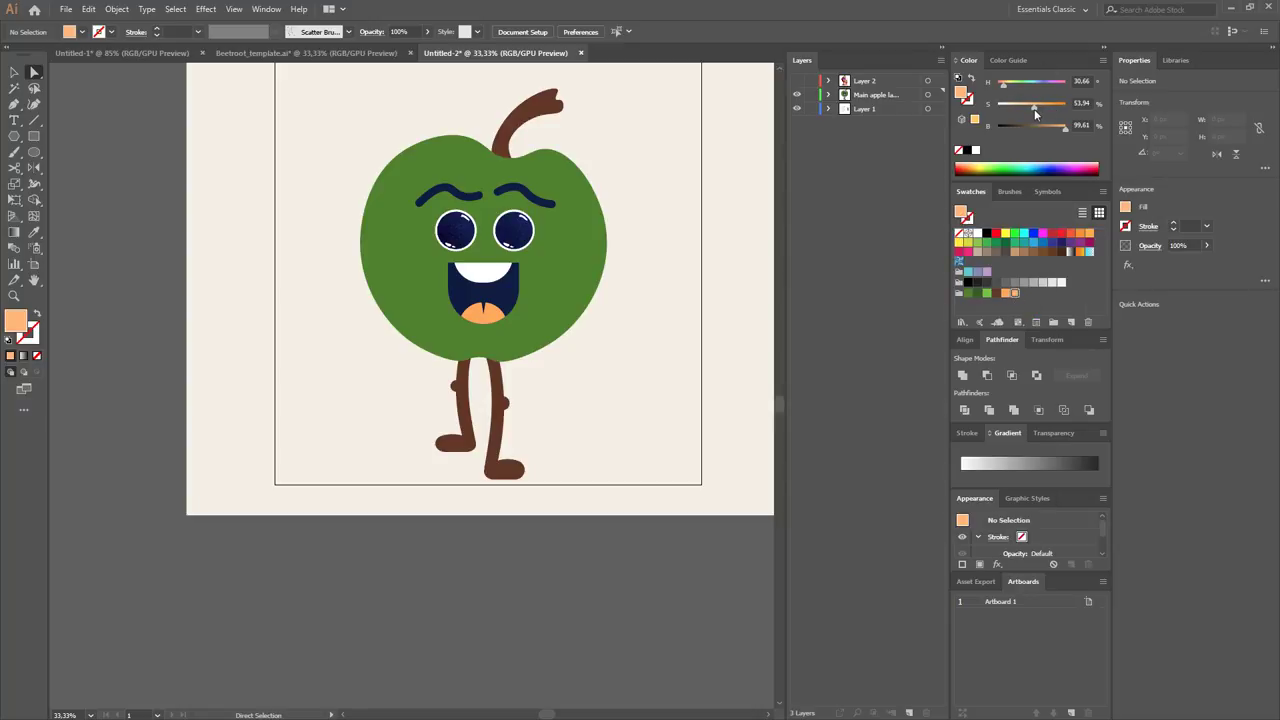
left_click_drag(1035, 114, 1062, 104)
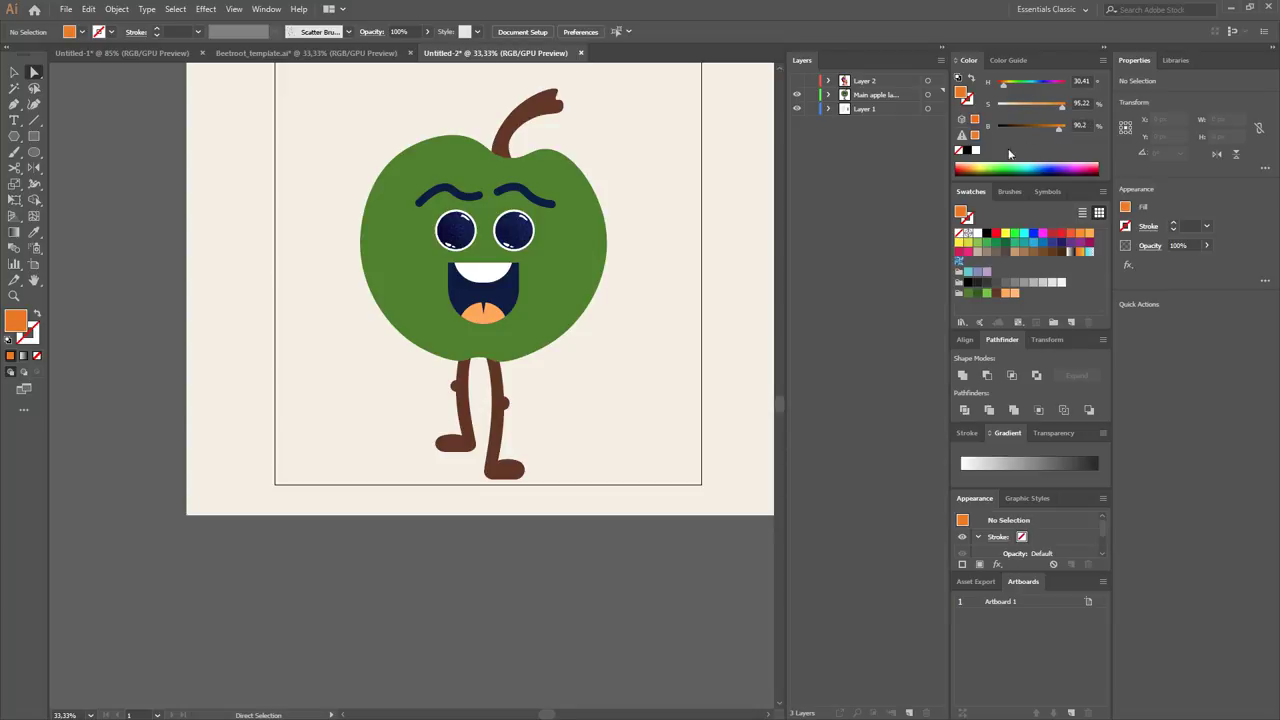
left_click_drag(987, 137, 1022, 296)
Zoom in on the apple's lower half and select the navy mouth shape.
key("z")
left_click_drag(514, 382, 589, 400)
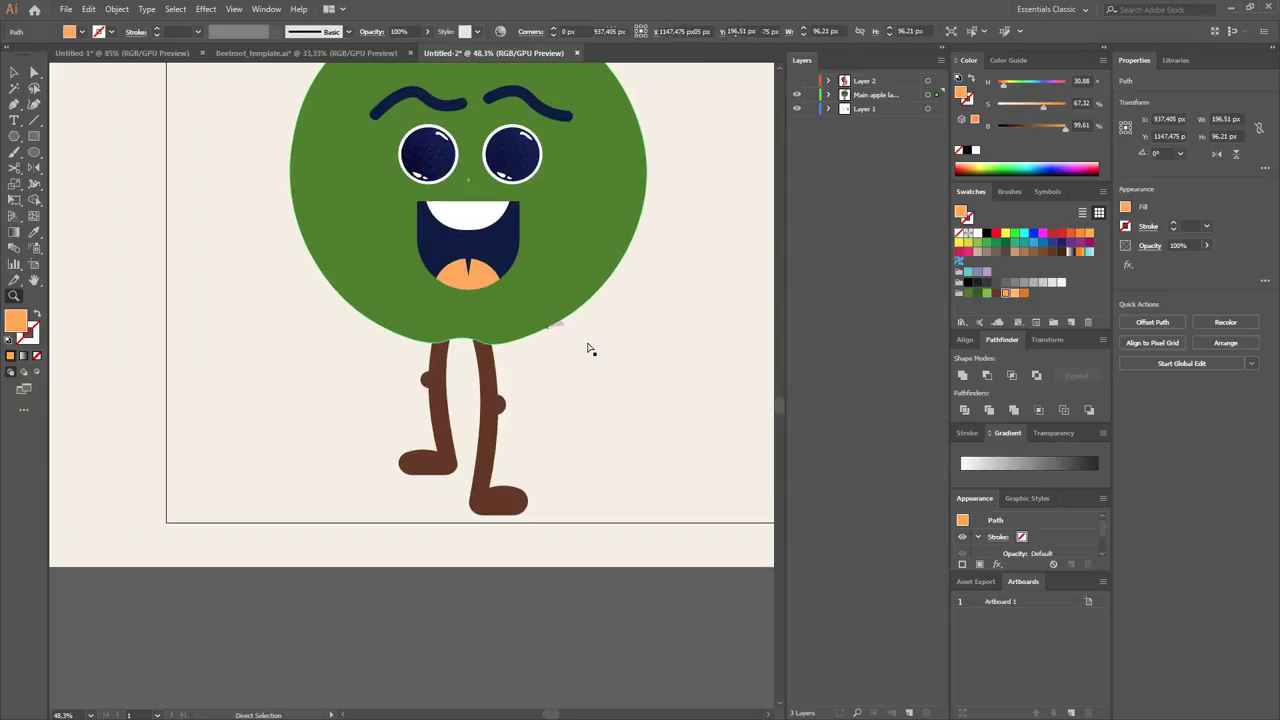
scroll(588, 348, "down", 1)
key("ctrl+shift+a")
scroll(611, 429, "down", 1)
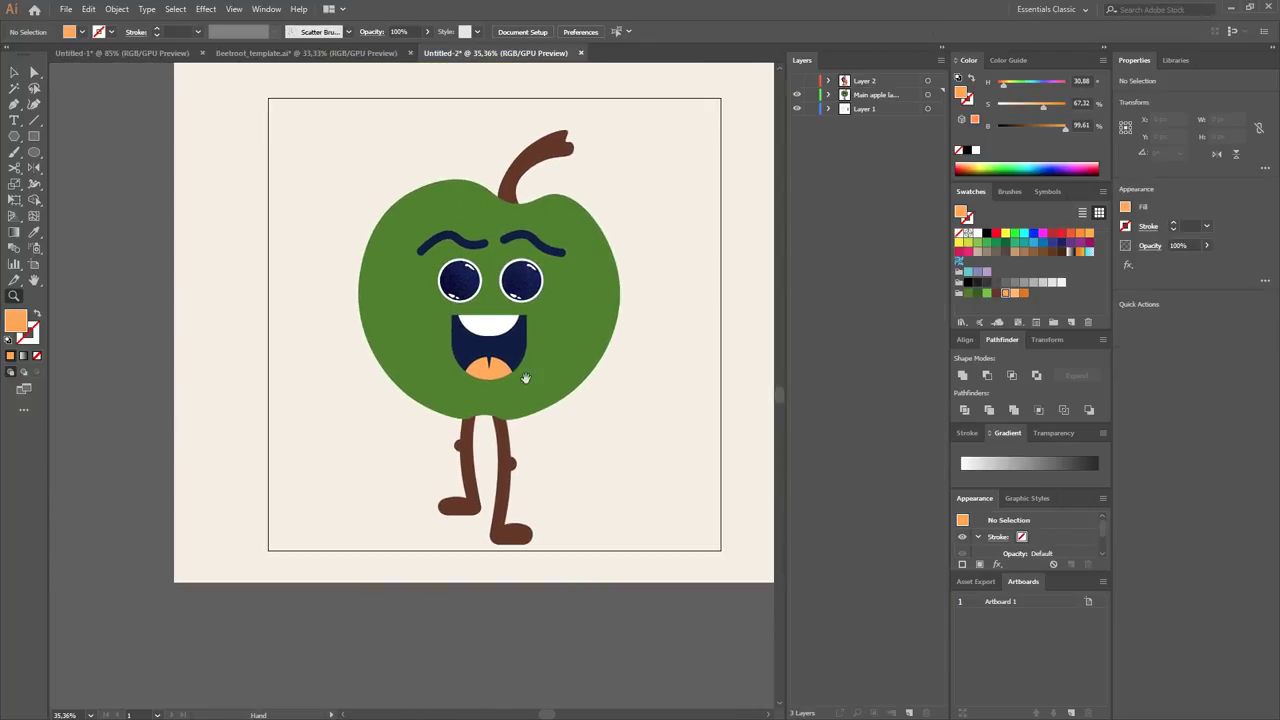
key("a")
left_click(520, 360)
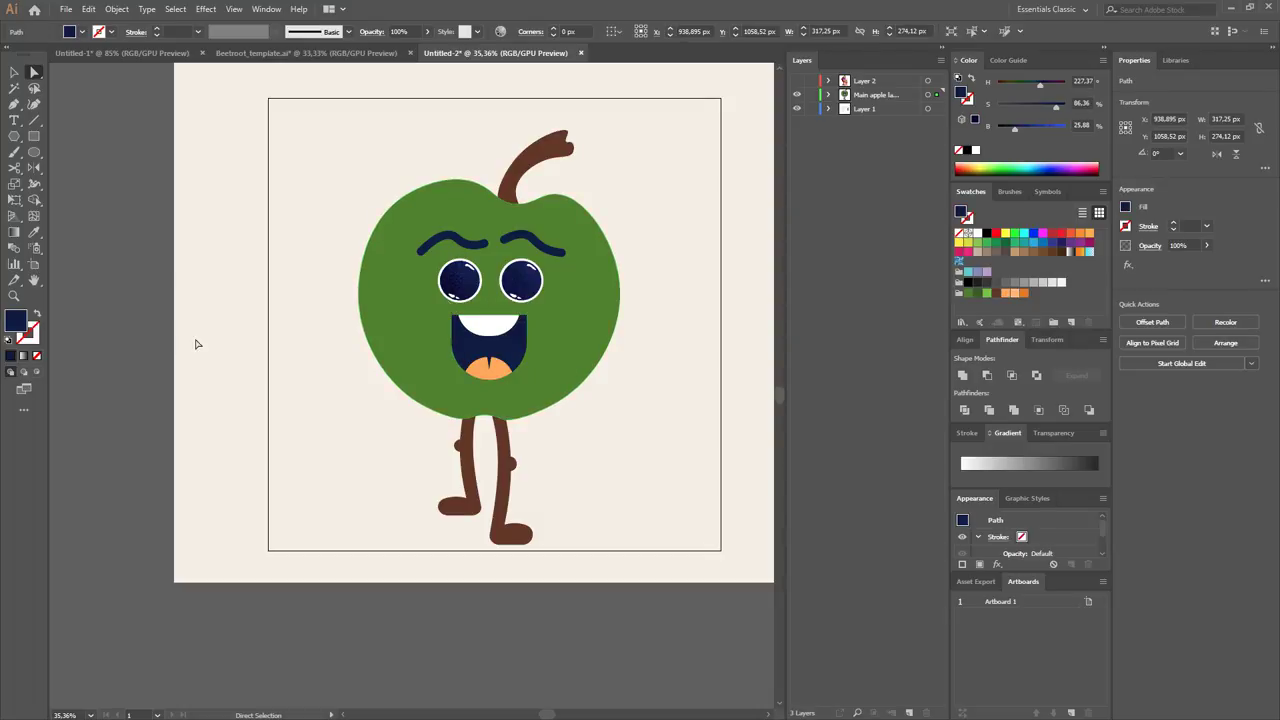
Show the brush presets and select the apple's left eye shape.
left_click(1010, 191)
left_click(709, 297)
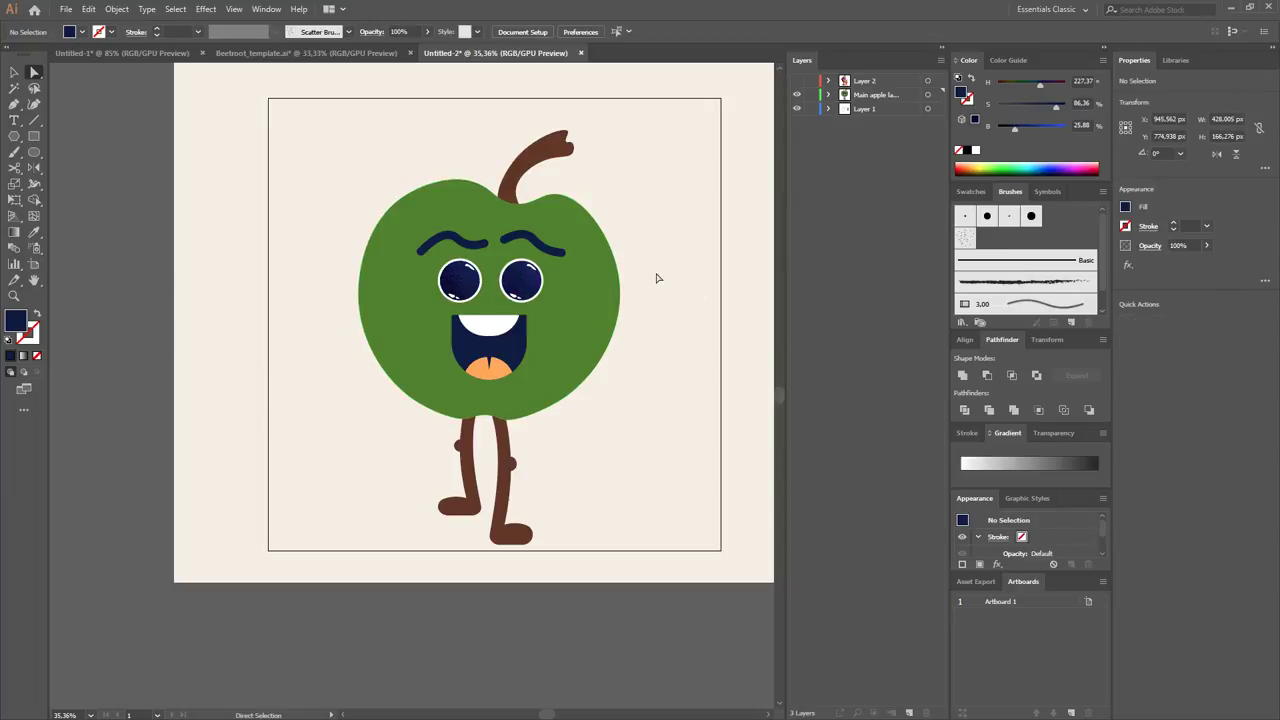
scroll(431, 305, "up", 2)
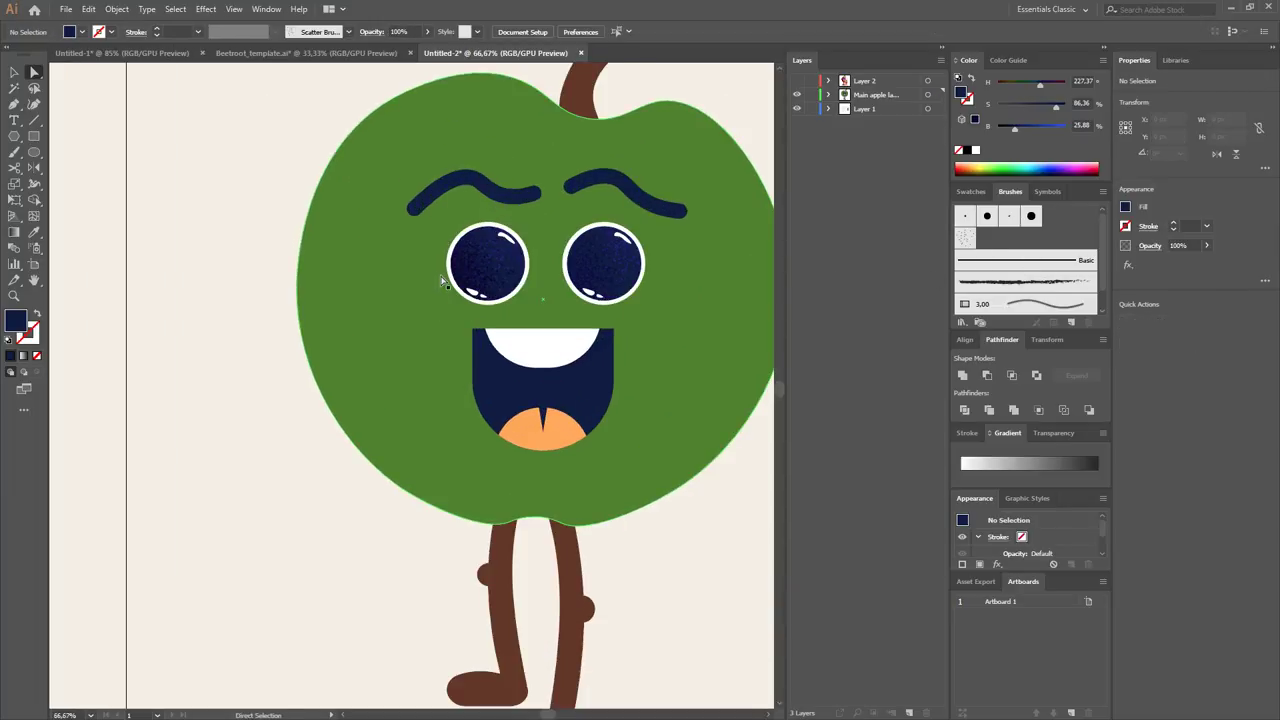
key("v")
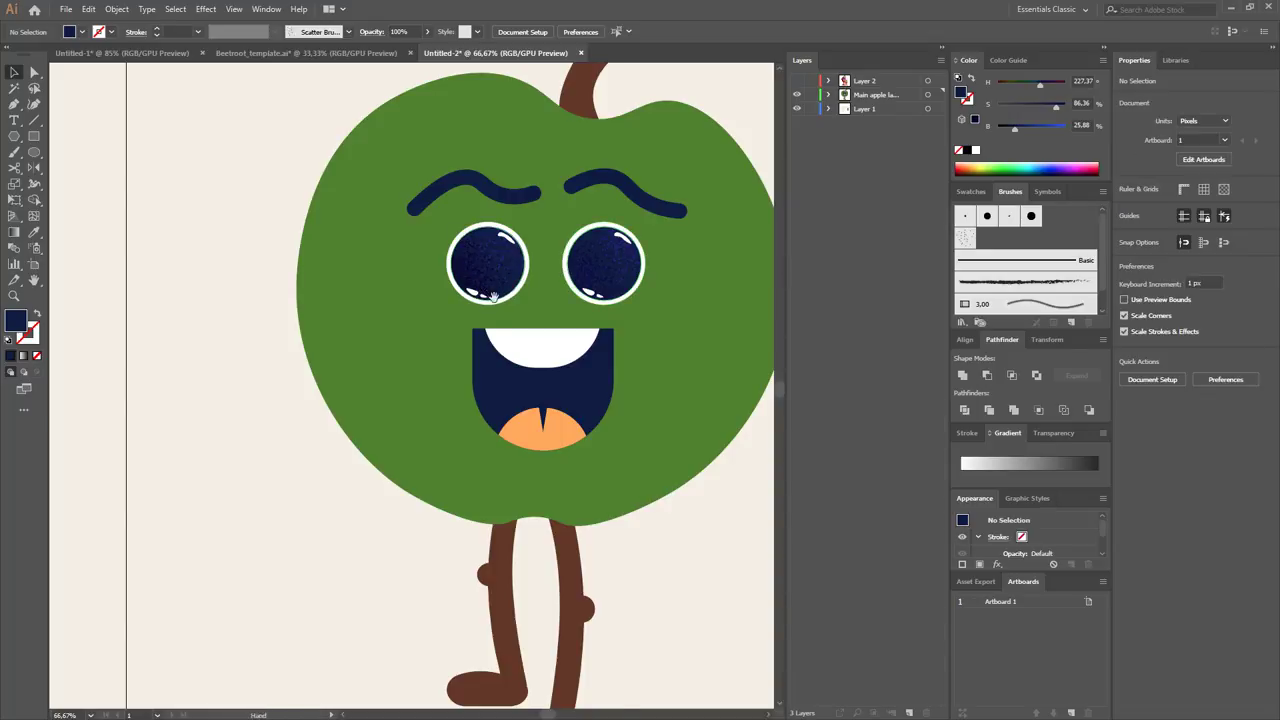
left_click_drag(493, 297, 491, 233)
key("a")
left_click(475, 215)
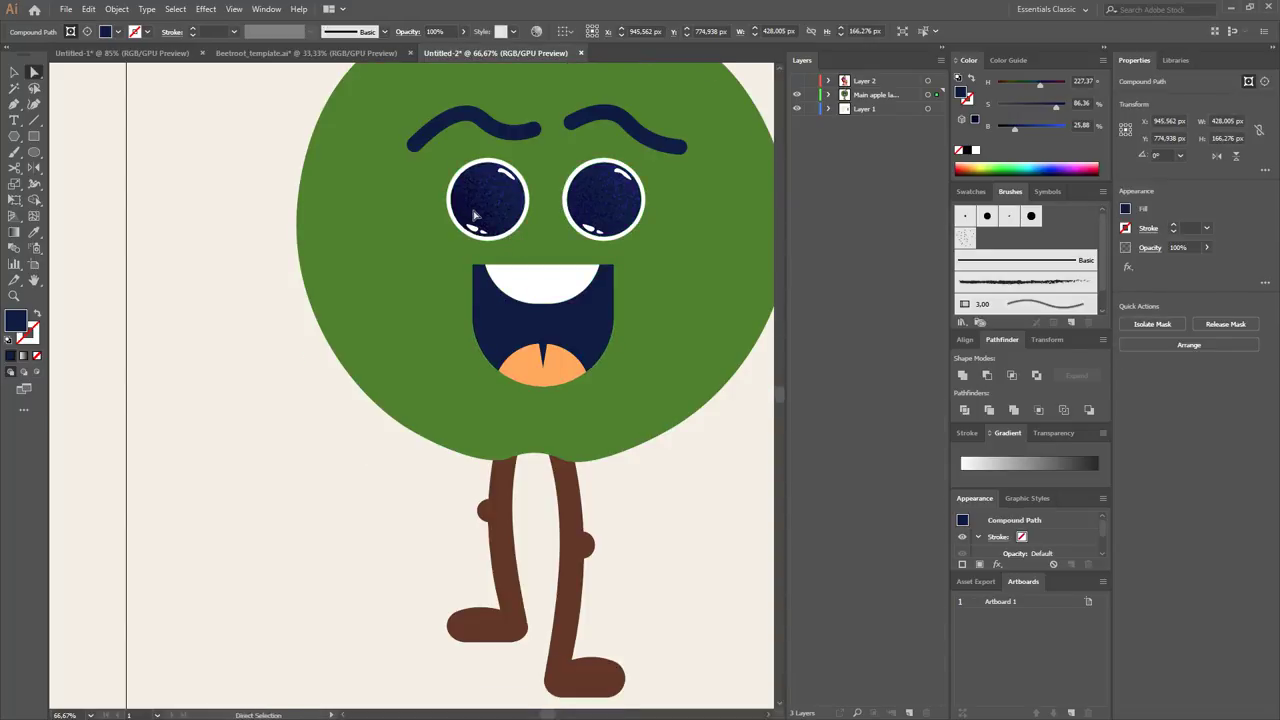
Inspect the eye's grain strokes in Outline view, then select the grain stroke over the tongue.
key("ctrl+y")
left_click(469, 208)
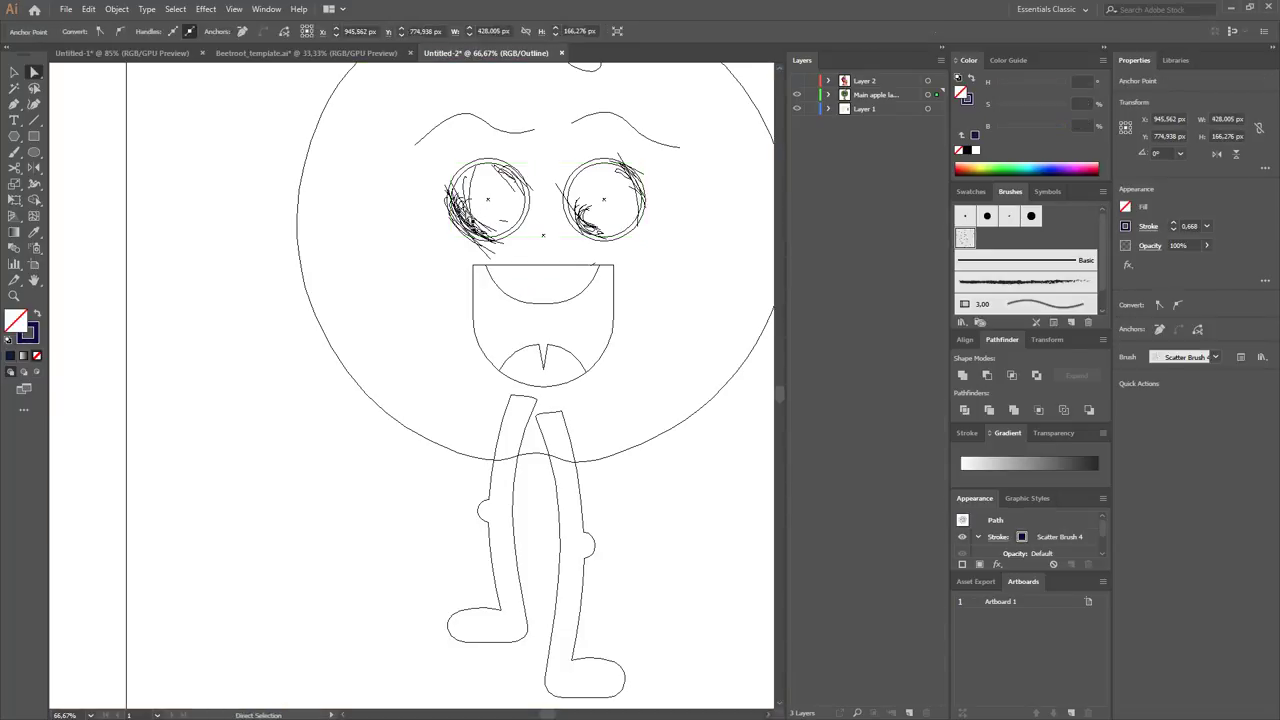
left_click(470, 212)
key("v")
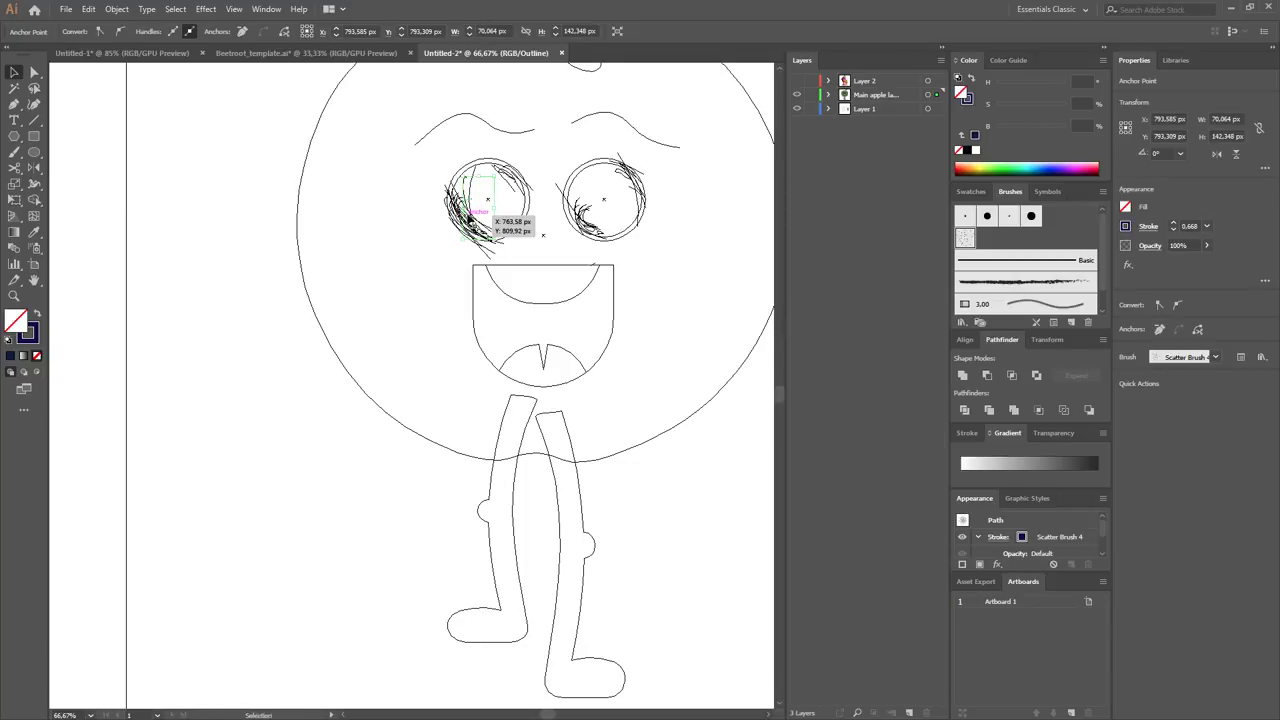
left_click(279, 391)
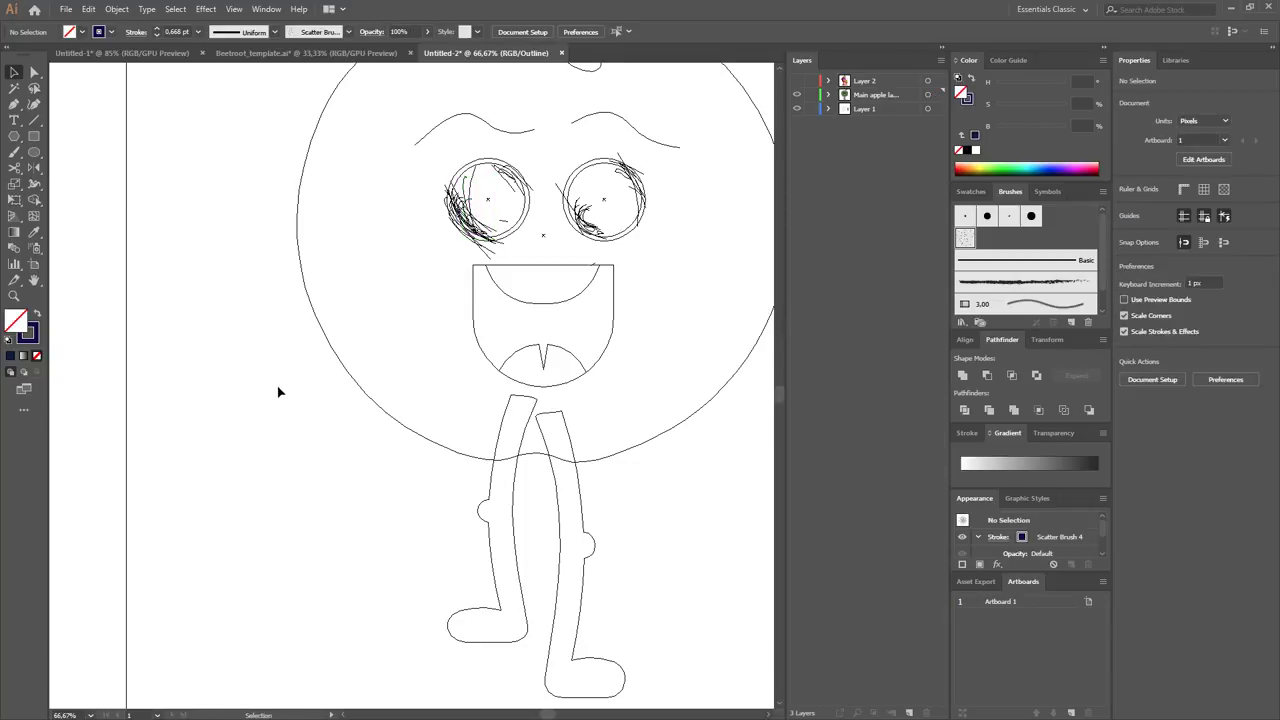
key("ctrl+y")
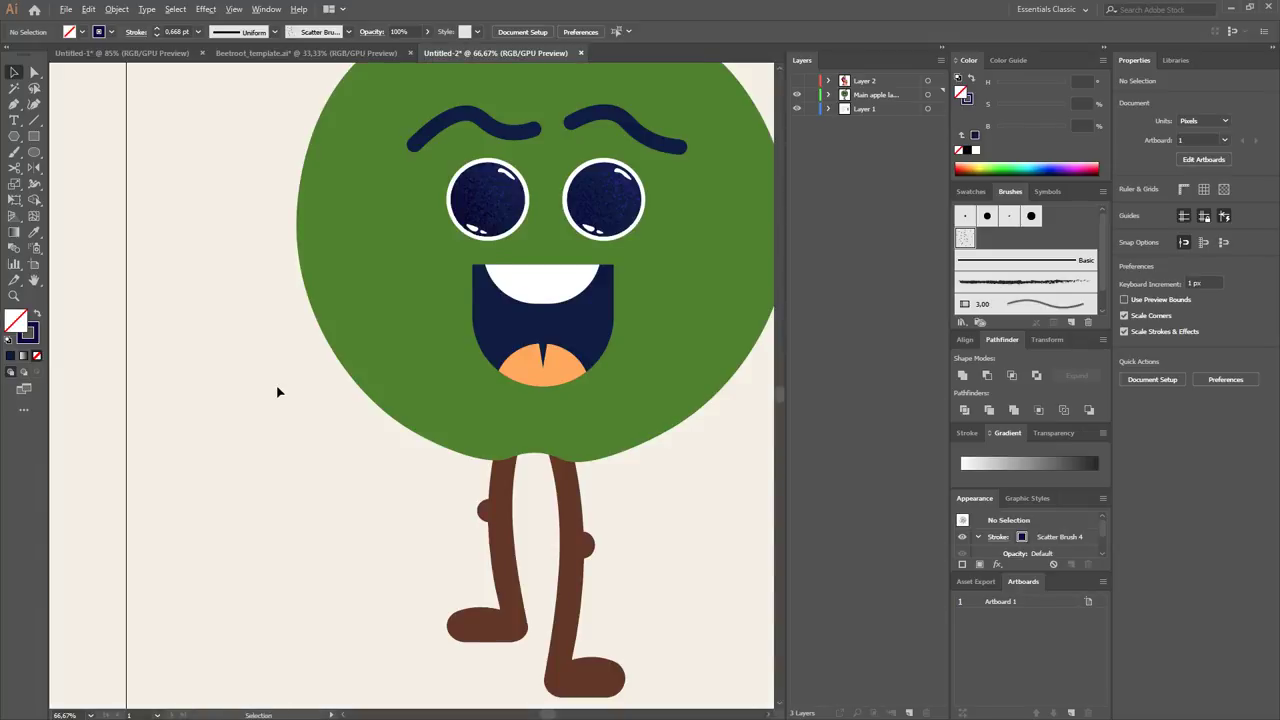
key("ctrl+minus")
key("ctrl+minus")
left_click(412, 390)
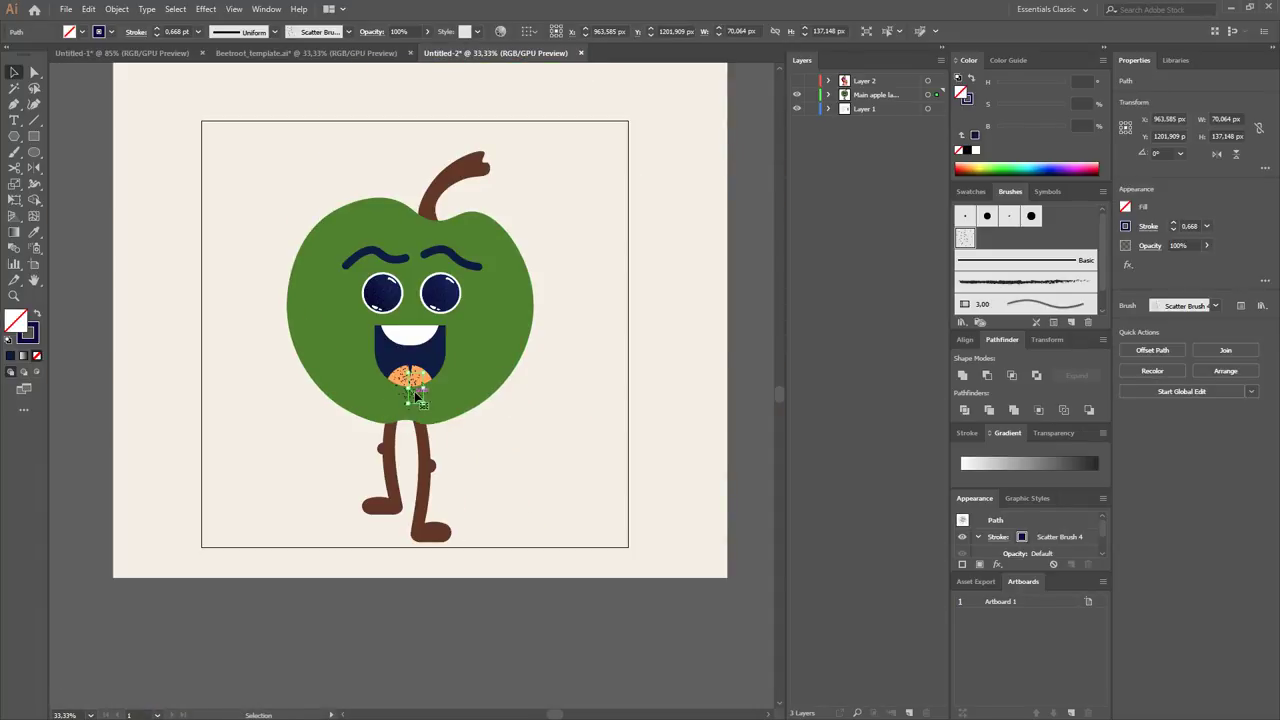
Move the grain scatter stroke off beside the artboard's right edge.
mouse_move(416, 396)
left_mouse_down()
mouse_move(641, 395)
mouse_move(669, 362)
left_mouse_up()
left_click(654, 425)
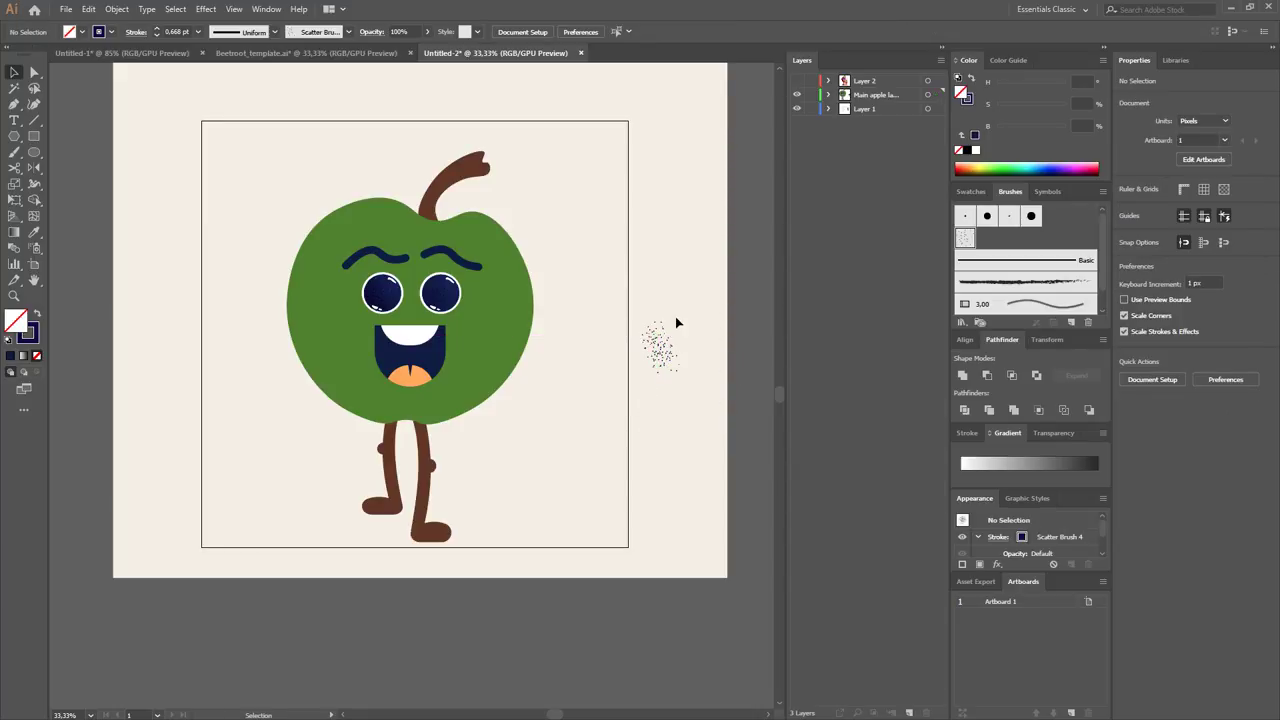
scroll(420, 290, "up", 4)
left_click(283, 320)
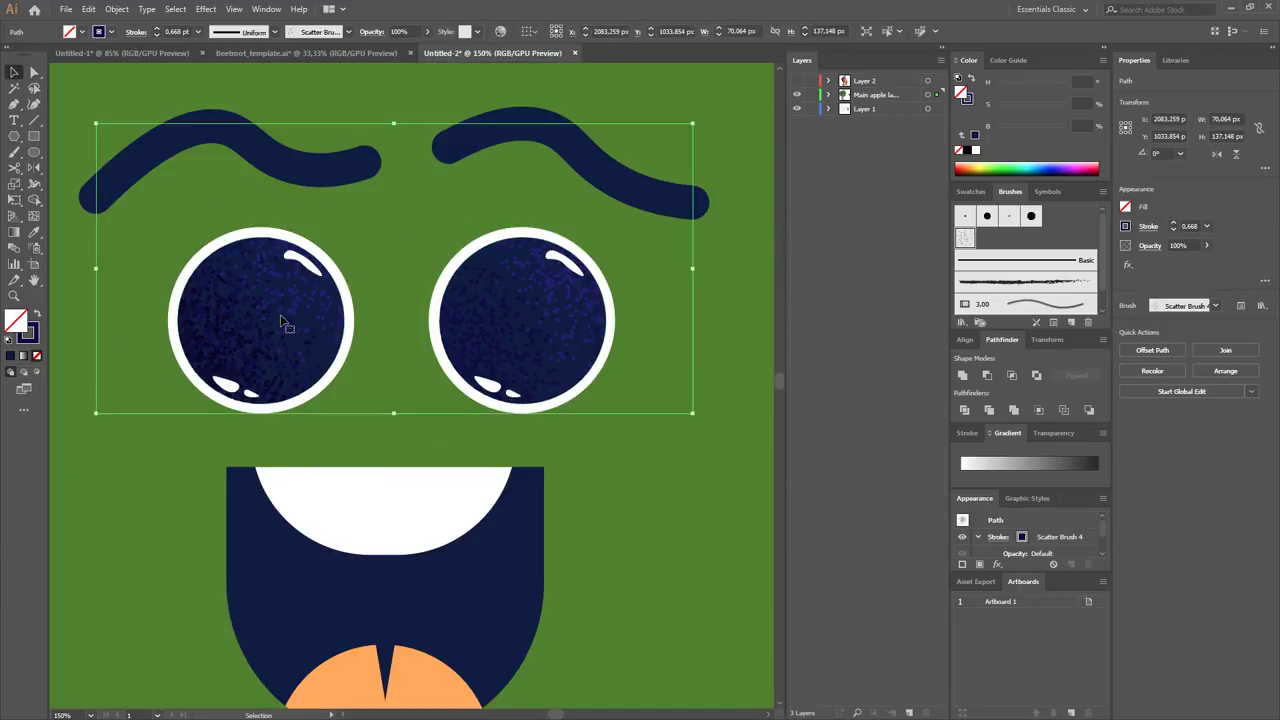
scroll(479, 439, "down", 3)
left_click_drag(658, 292, 557, 419)
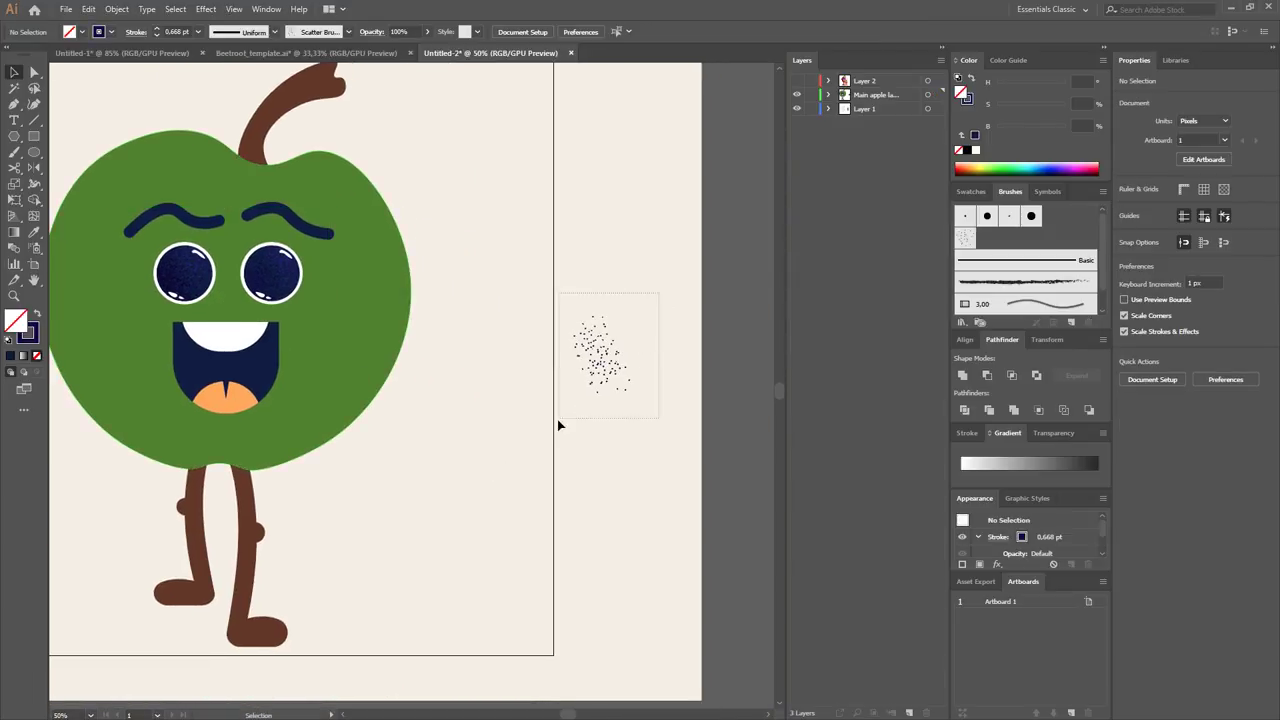
left_click_drag(450, 425, 534, 429)
Set the navy mouth shape to Draw Inside mode.
key("a")
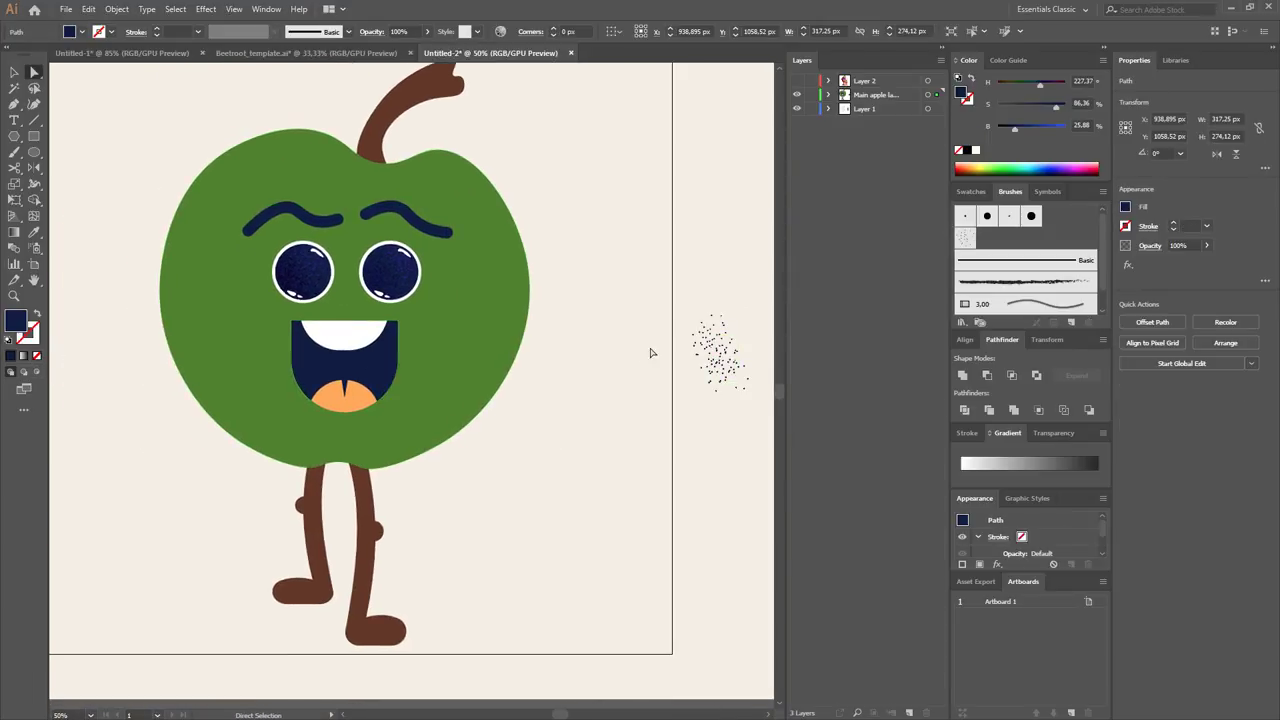
left_click(690, 401)
key("shift+x")
left_click(40, 375)
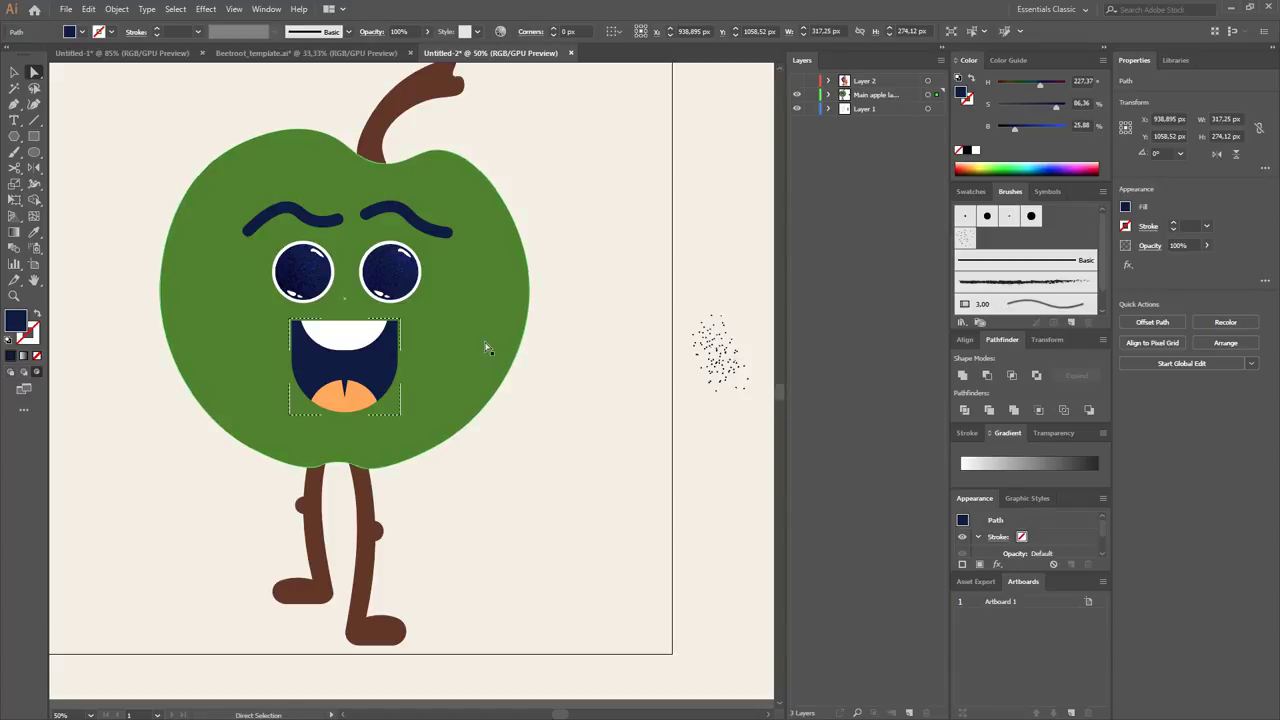
left_click(711, 431)
Ready the Paintbrush with the navy stroke active, nudging the grain test stroke slightly down.
key("b")
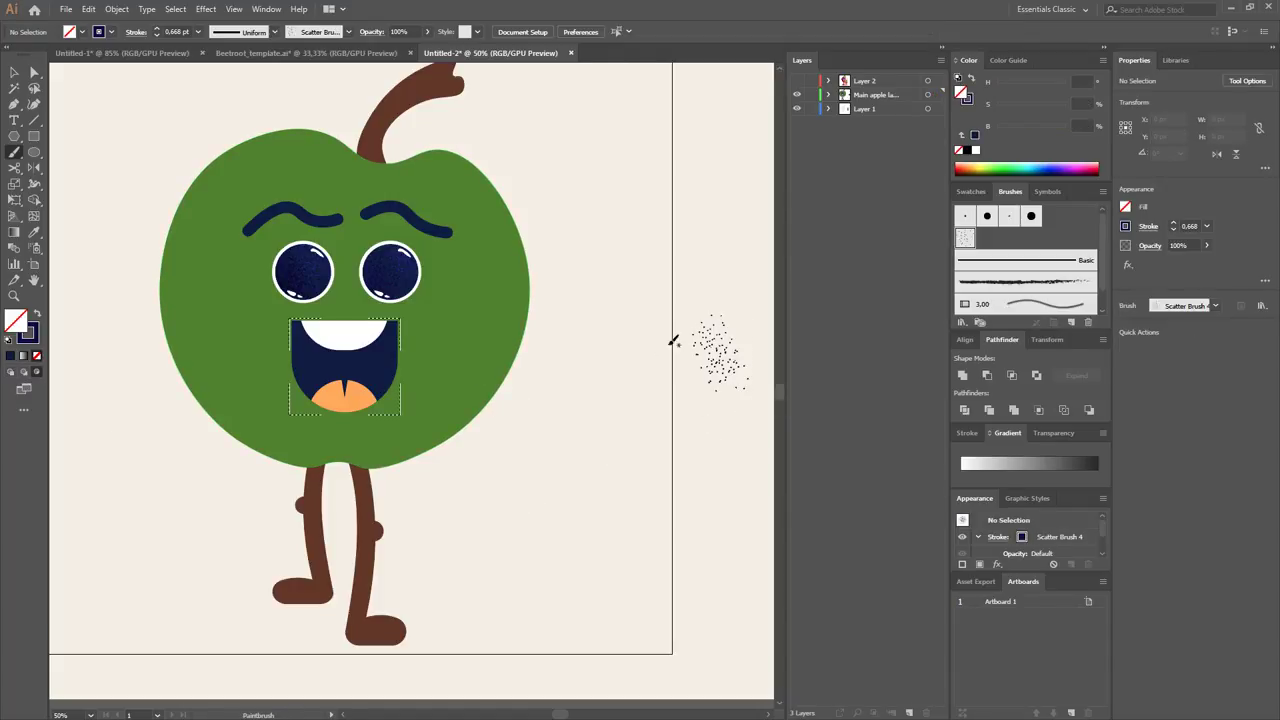
key("x")
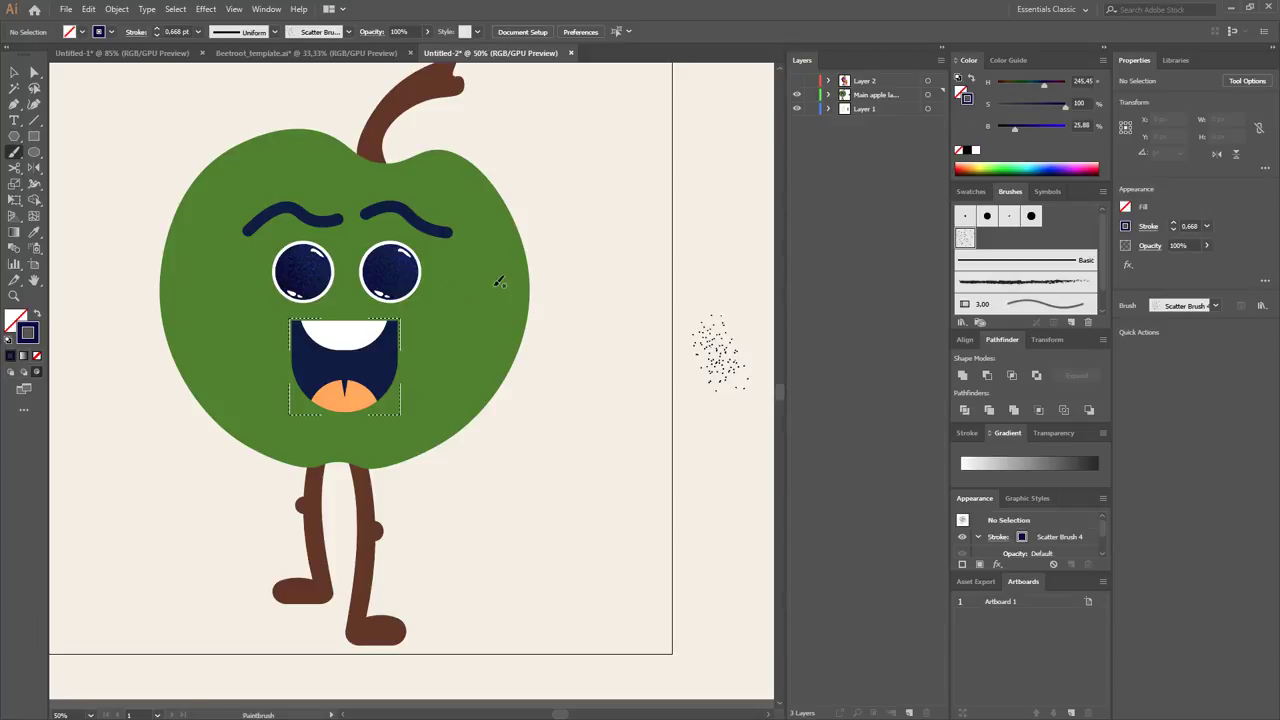
key("a")
left_click(722, 366)
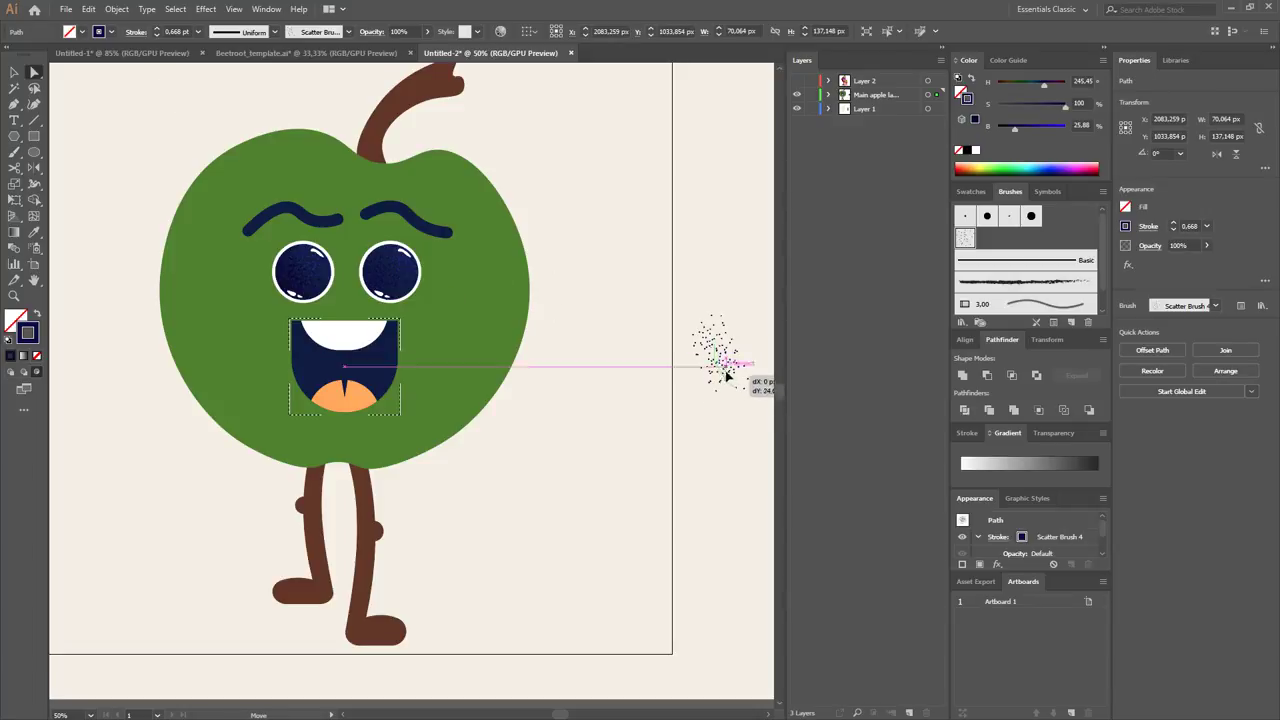
left_click_drag(721, 372, 725, 379)
left_click(576, 418)
key("b")
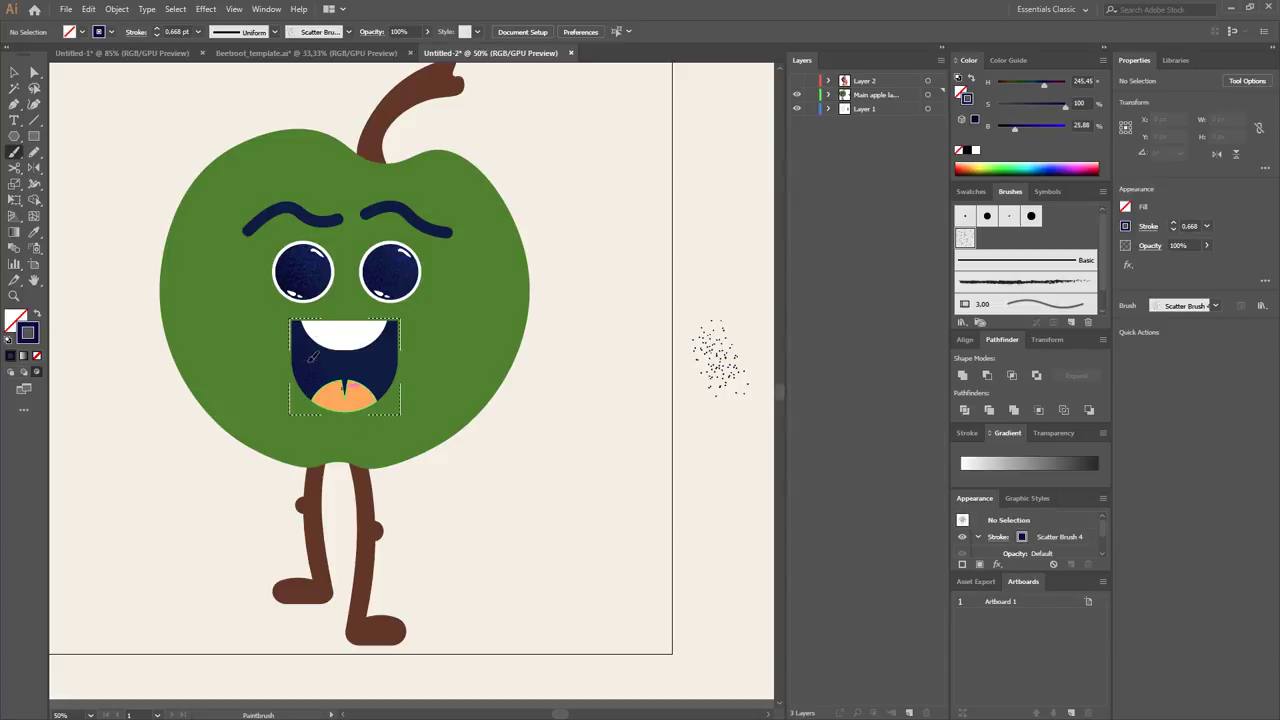
Inspect the scatter-brush paths around the left eye in Outline view.
key("v")
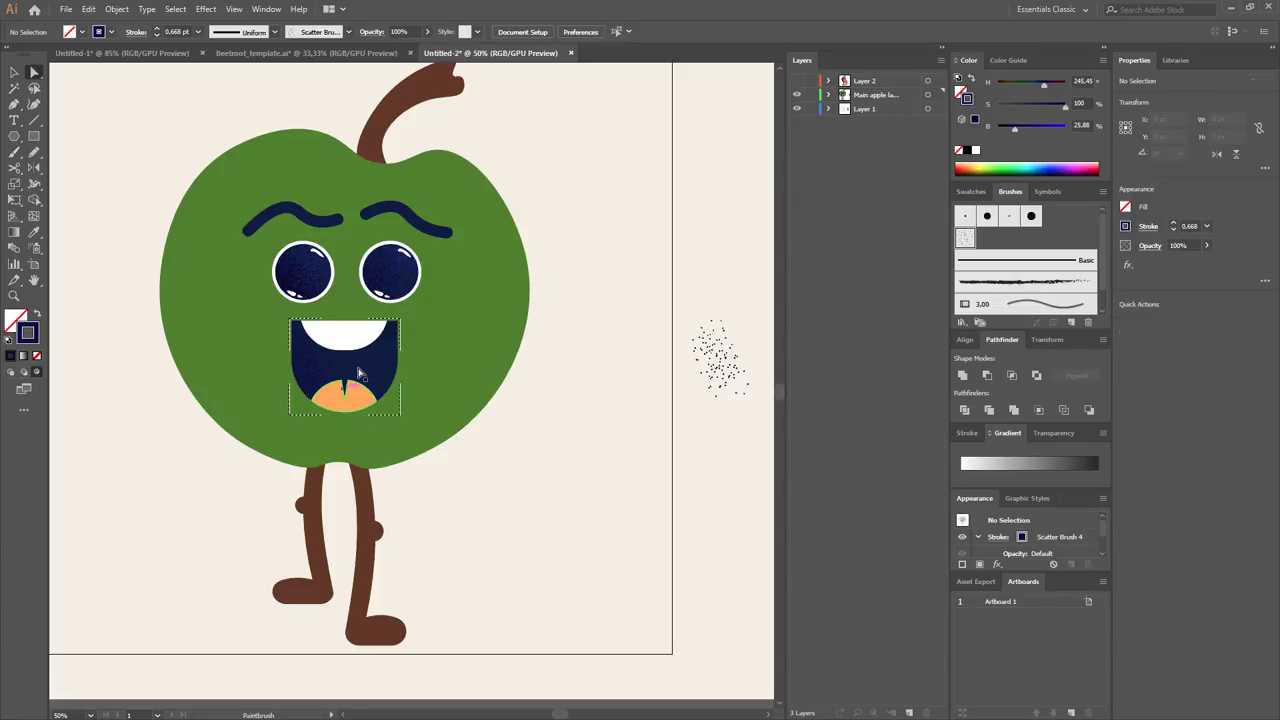
left_click(302, 286)
key("ctrl+y")
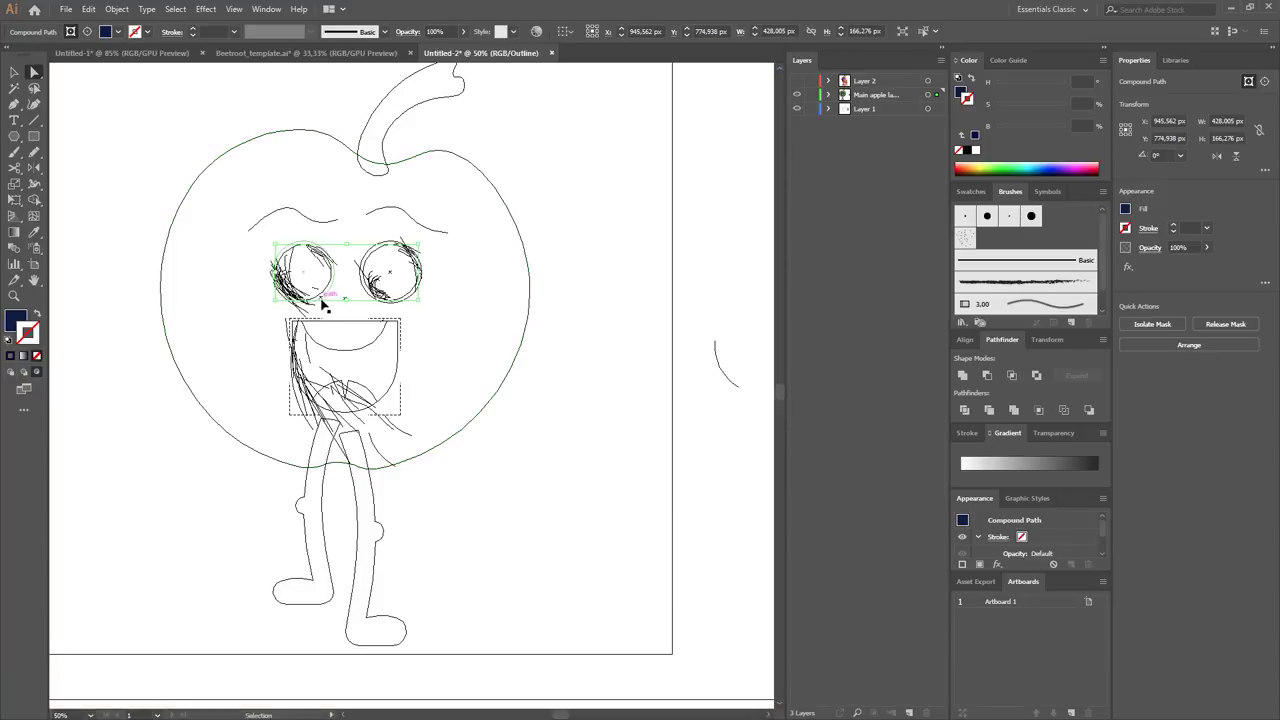
key("ctrl+y")
key("ctrl+y")
key("ctrl+y")
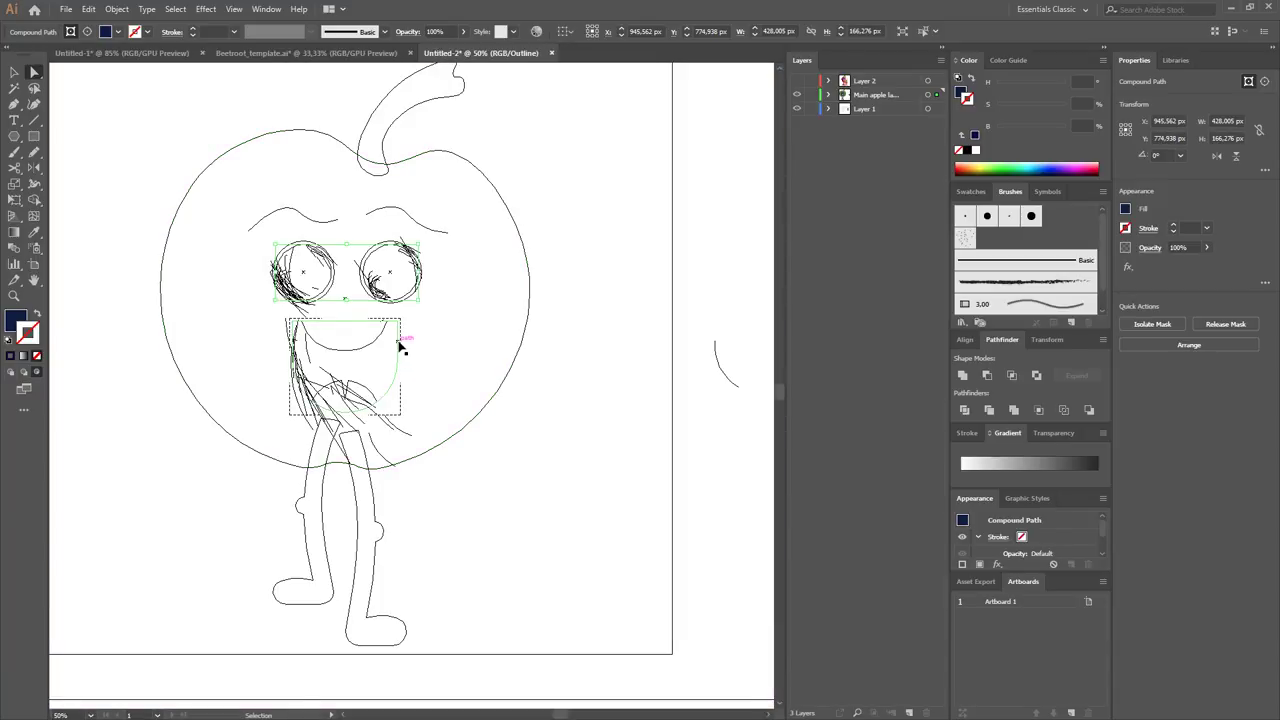
left_click(327, 262, "ctrl")
key("ctrl+y")
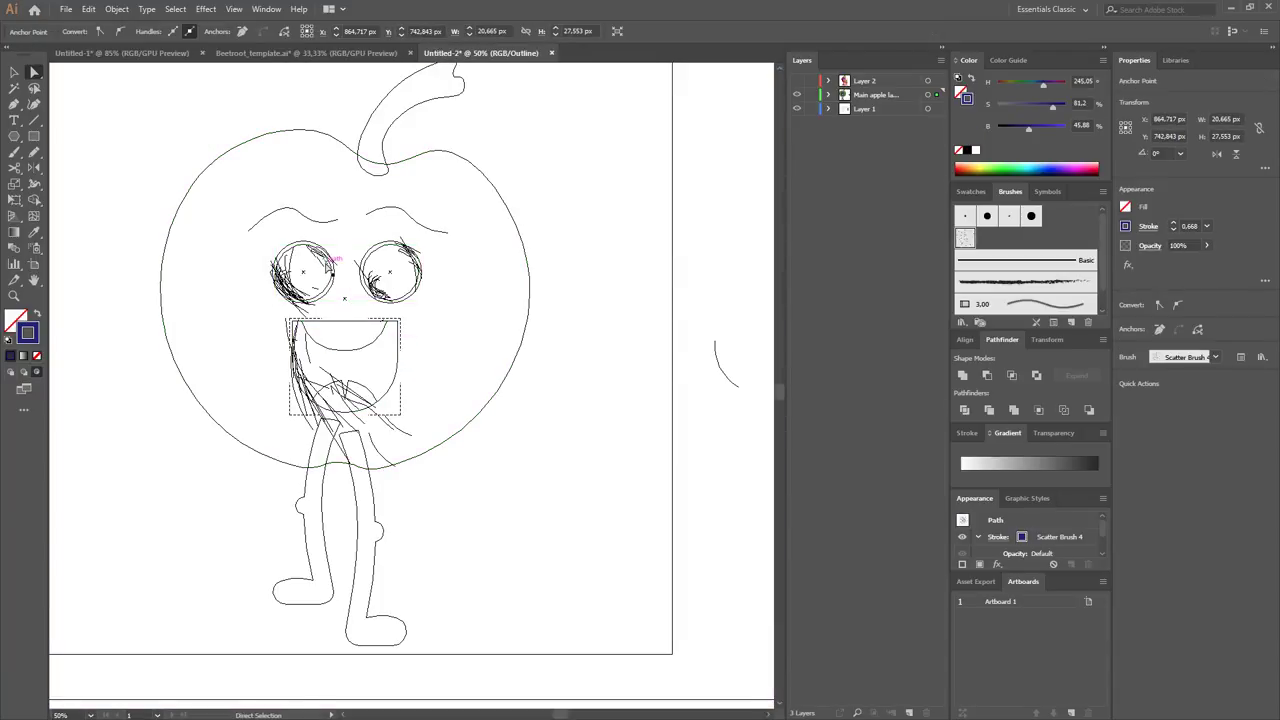
left_click(320, 270, "ctrl")
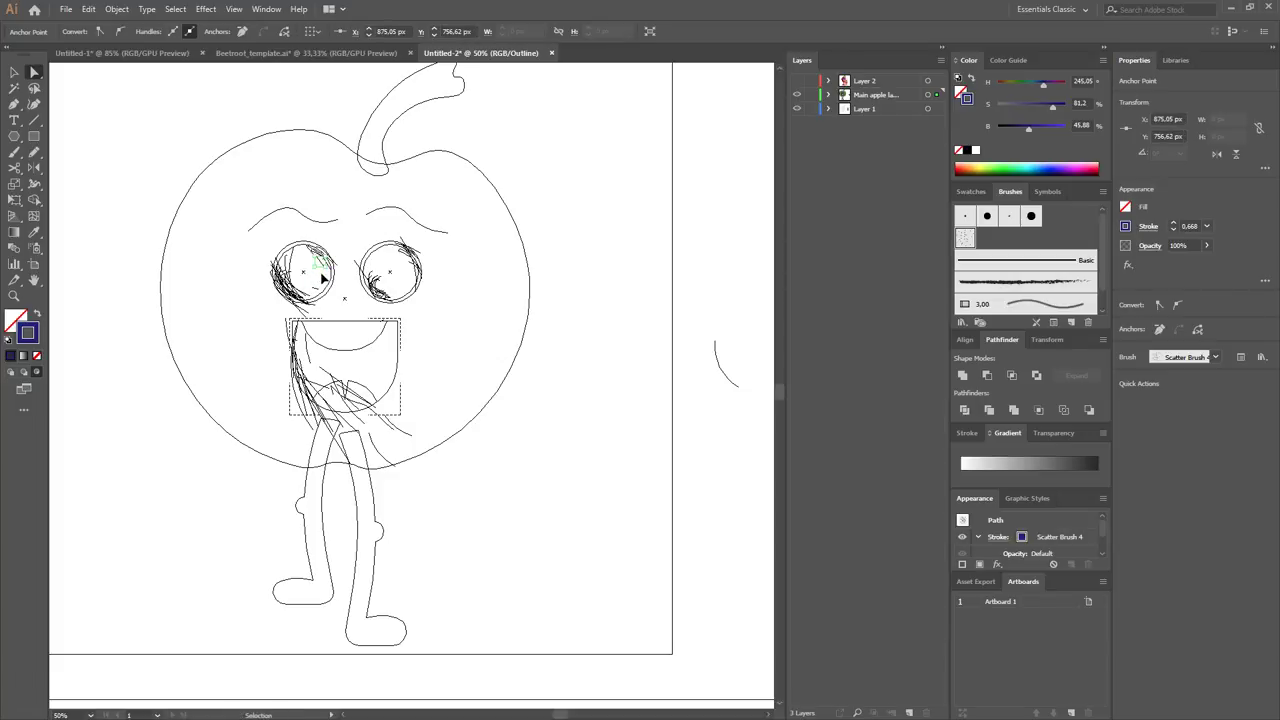
left_click(656, 445)
key("ctrl+y")
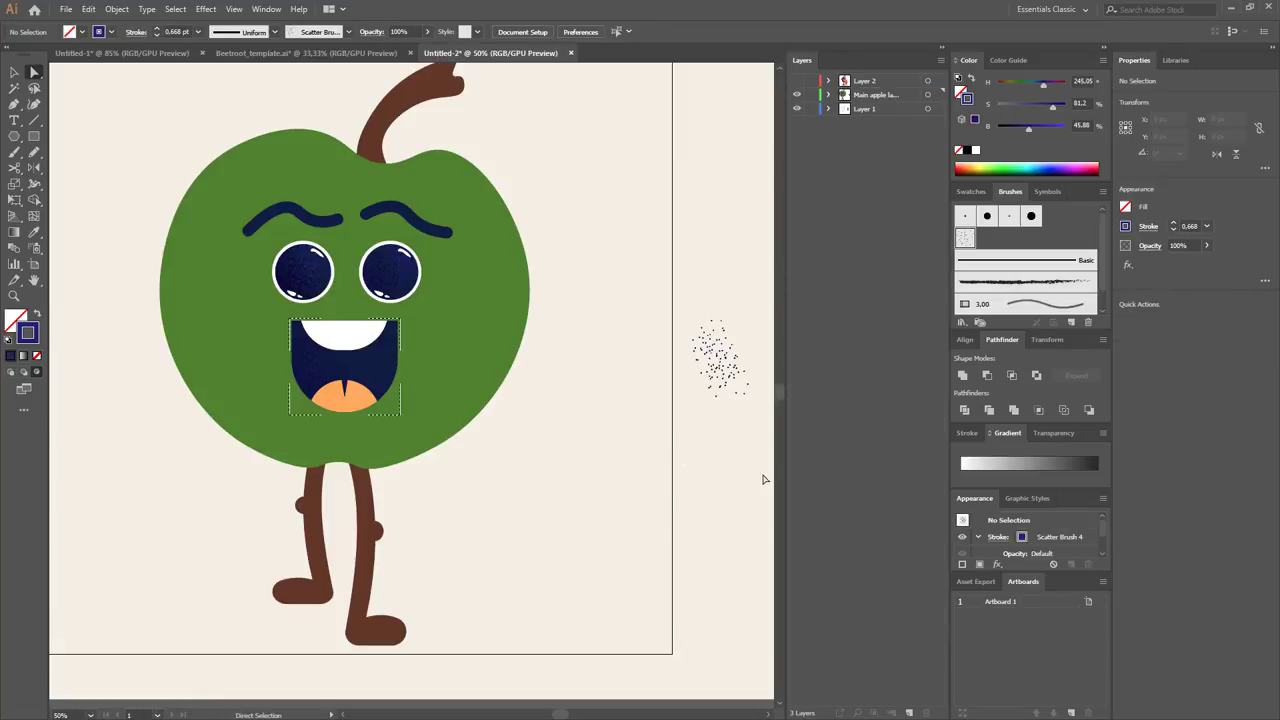
Nudge the small mouth grain stroke right and try dragging the dot cluster aside, then undo.
left_click(365, 383, "ctrl")
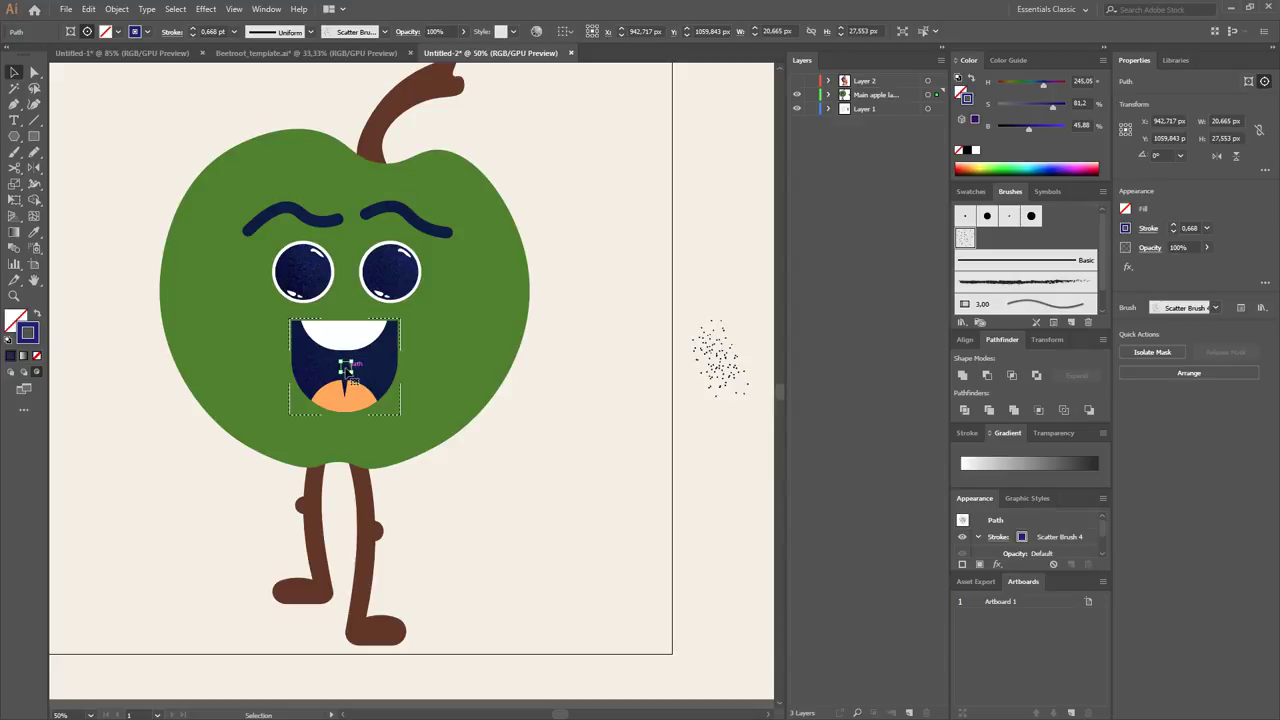
key("shift+Right")
key("shift+Right")
key("shift+Right")
key("shift+Right")
key("shift+Right")
key("shift+Right")
key("shift+Right")
key("shift+Right")
key("shift+Right")
key("shift+Right")
key("shift+Right")
key("shift+Right")
key("shift+Right")
key("shift+Right")
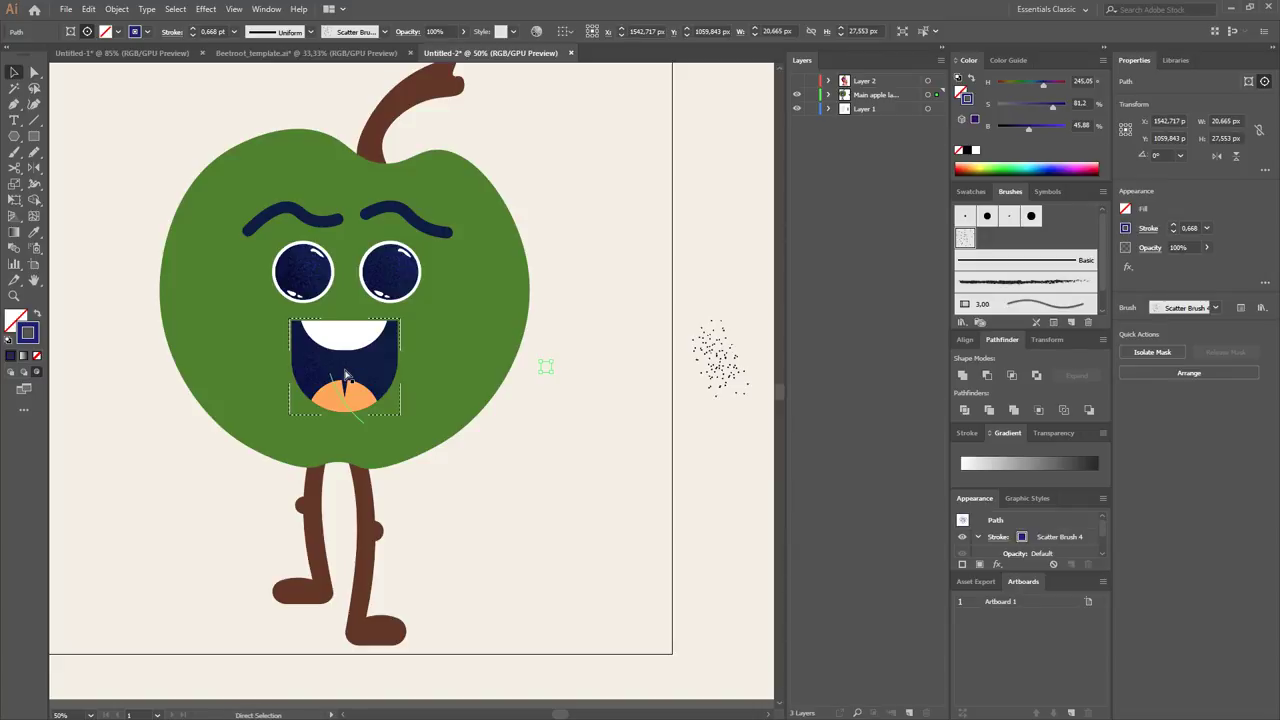
key("ctrl+shift+a")
left_click_drag(700, 358, 748, 380)
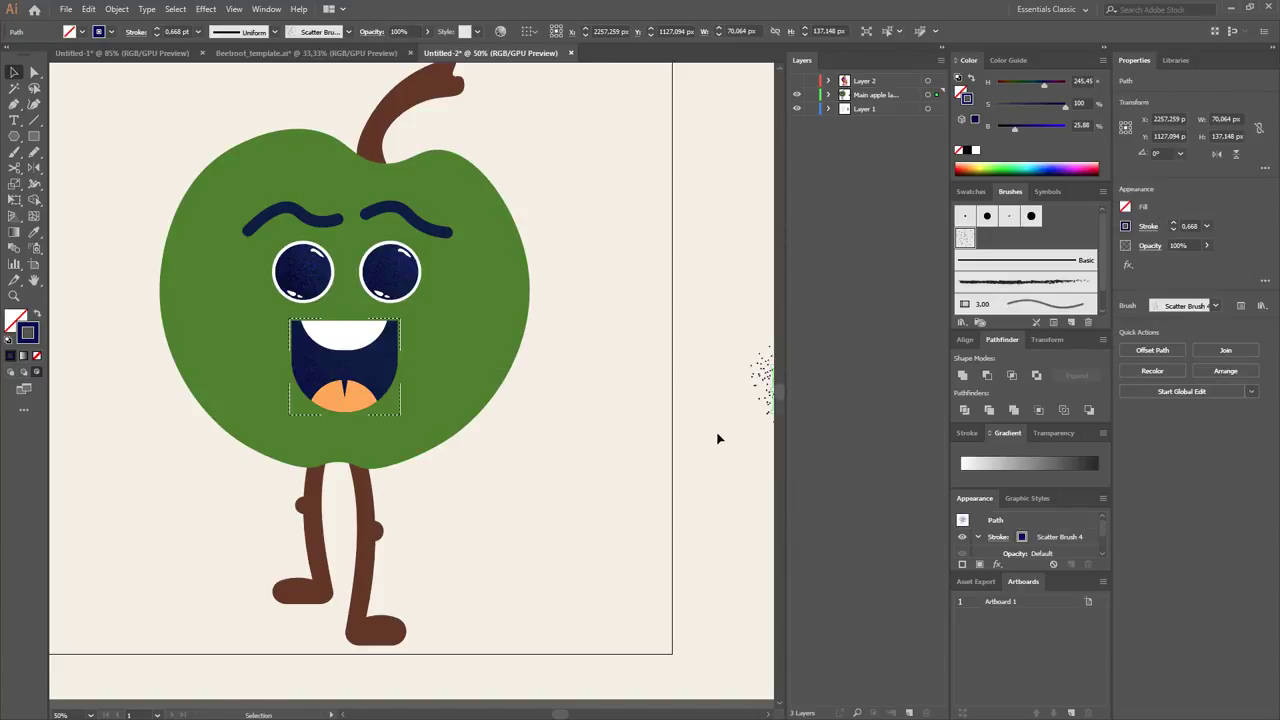
key("ctrl+z")
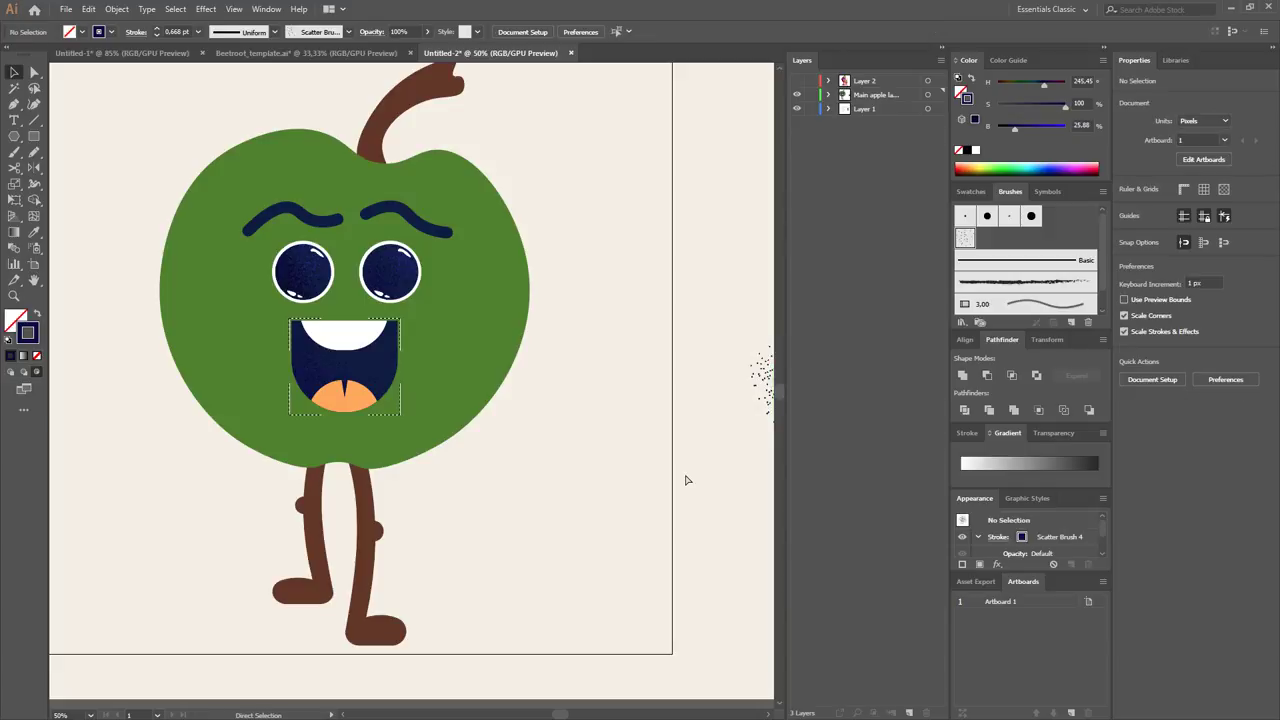
Direct-select the small stroke in the mouth and nudge it out to the right.
key("a")
left_click(345, 365)
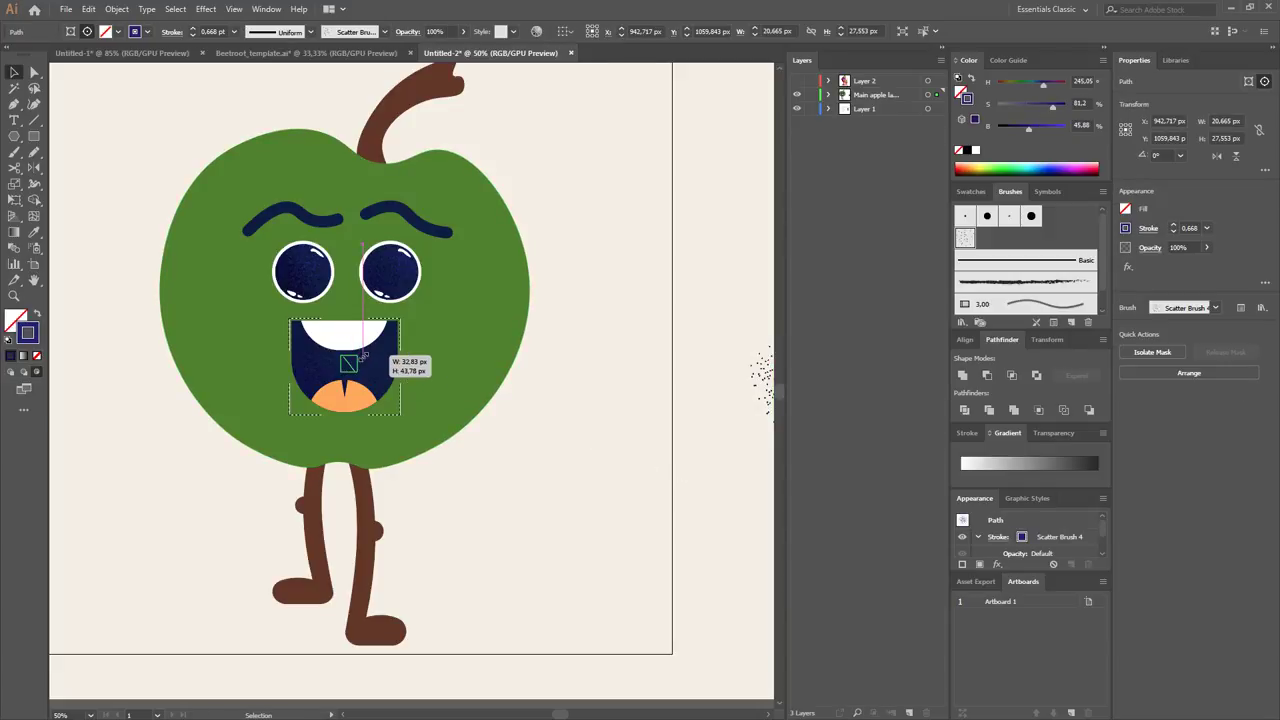
key("v")
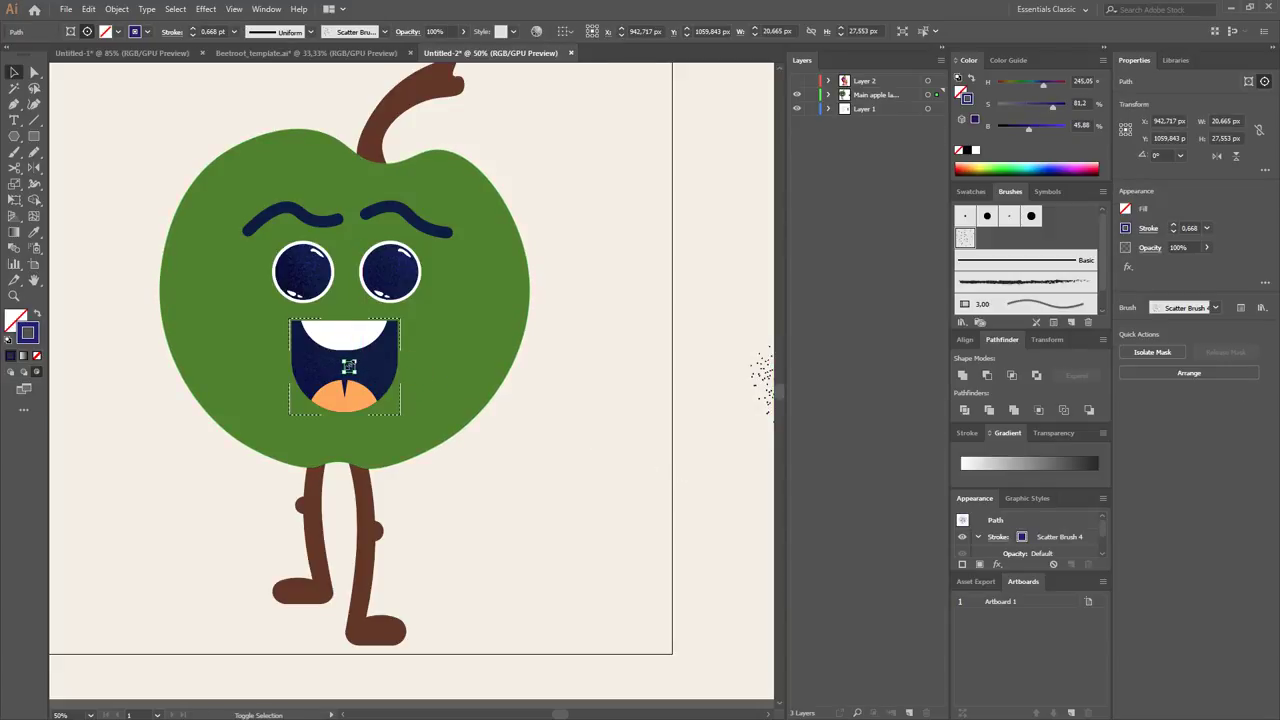
key("shift+Right")
key("shift+Right")
key("shift+Right")
key("shift+Right")
key("shift+Right")
key("shift+Right")
key("shift+Right")
key("shift+Right")
key("shift+Right")
key("shift+Right")
key("shift+Right")
key("ctrl")
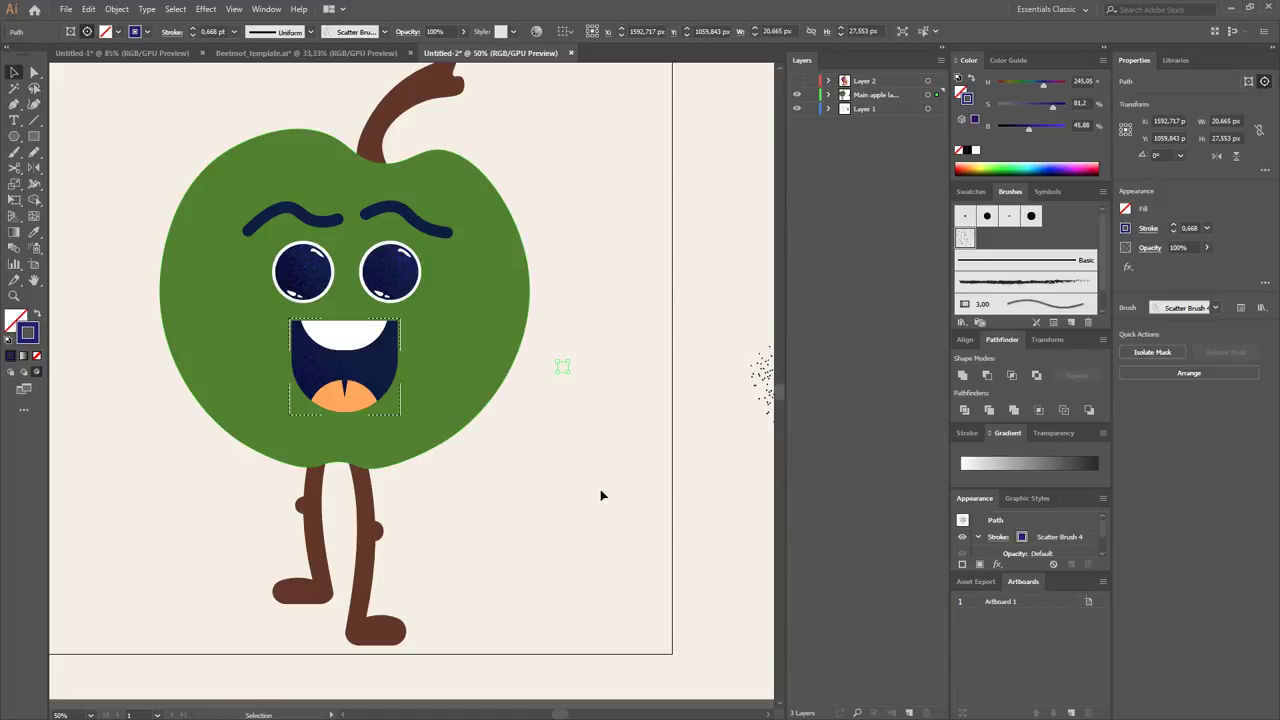
left_click(616, 396)
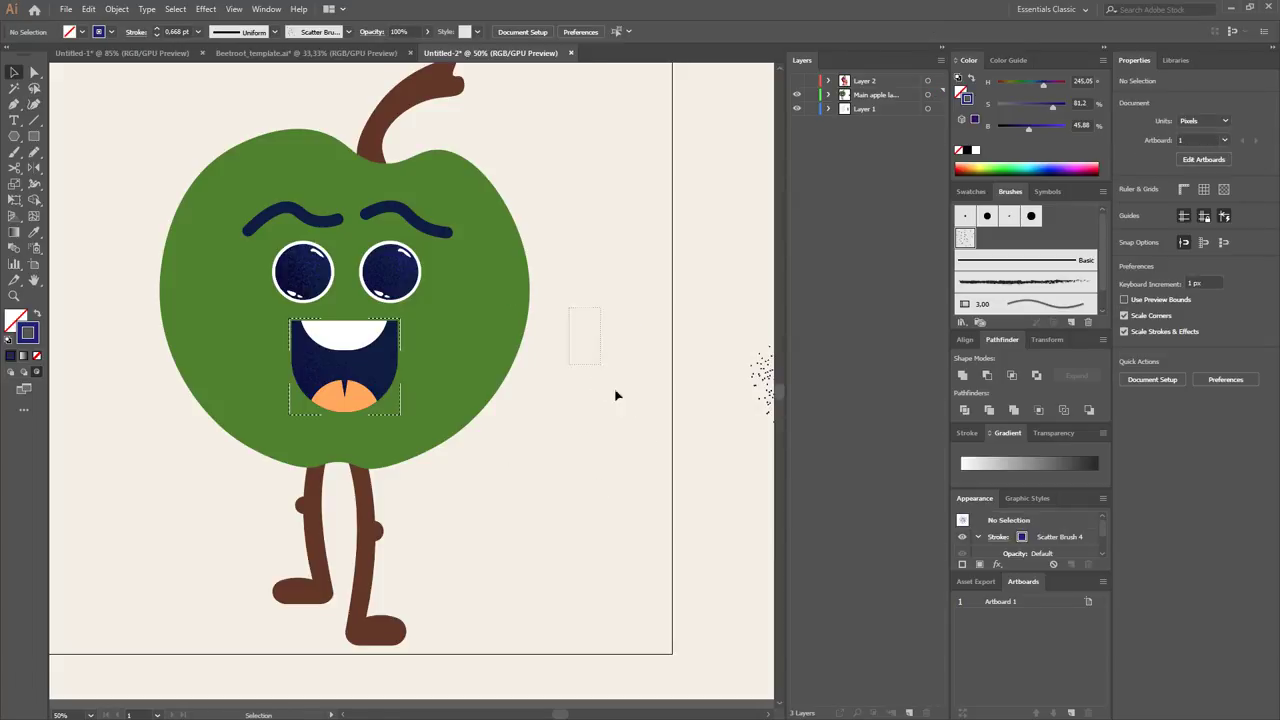
Select the grain cluster at the right edge of the canvas, checking it in Outline view.
key("ctrl+y")
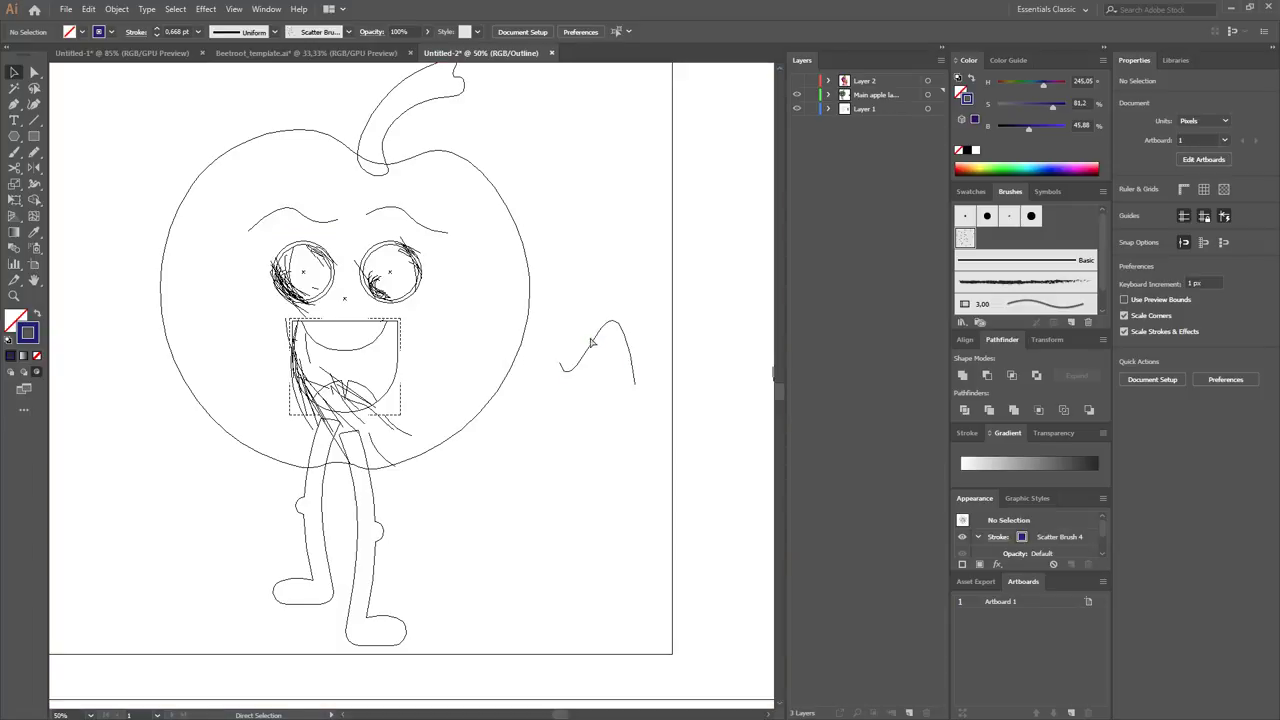
key("a")
key("v")
left_click_drag(552, 364, 572, 380)
key("a")
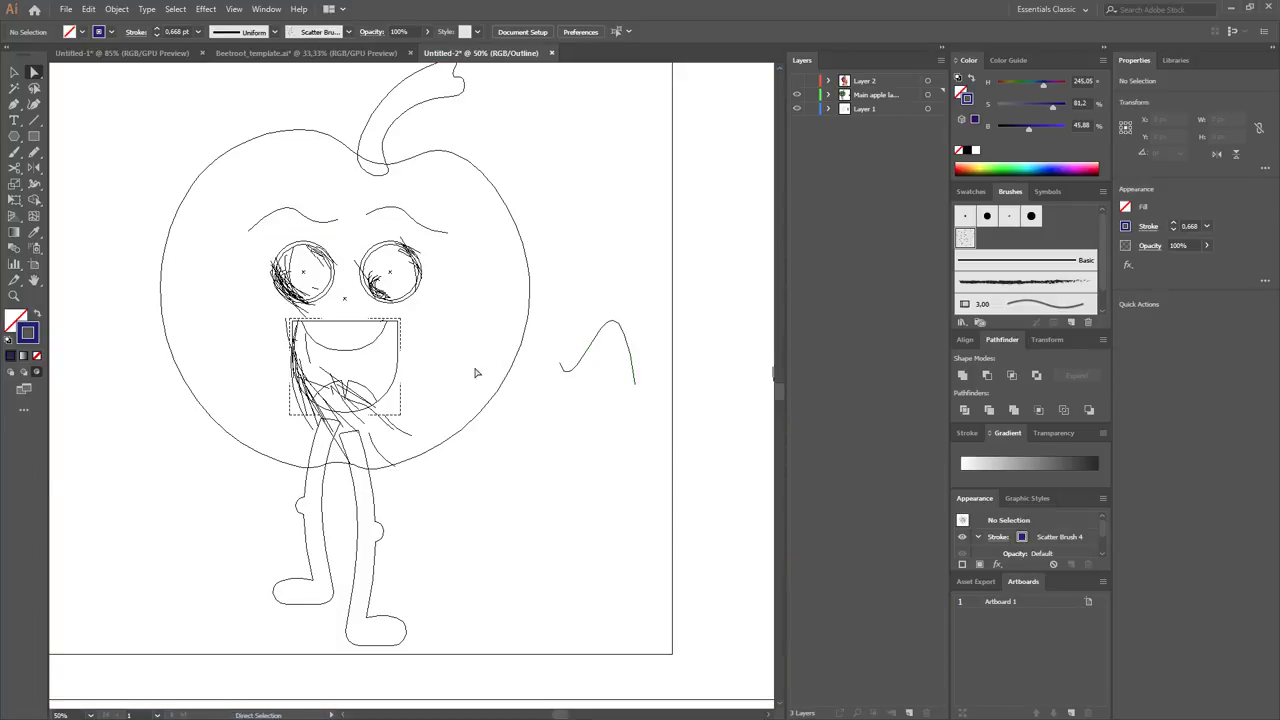
key("ctrl+y")
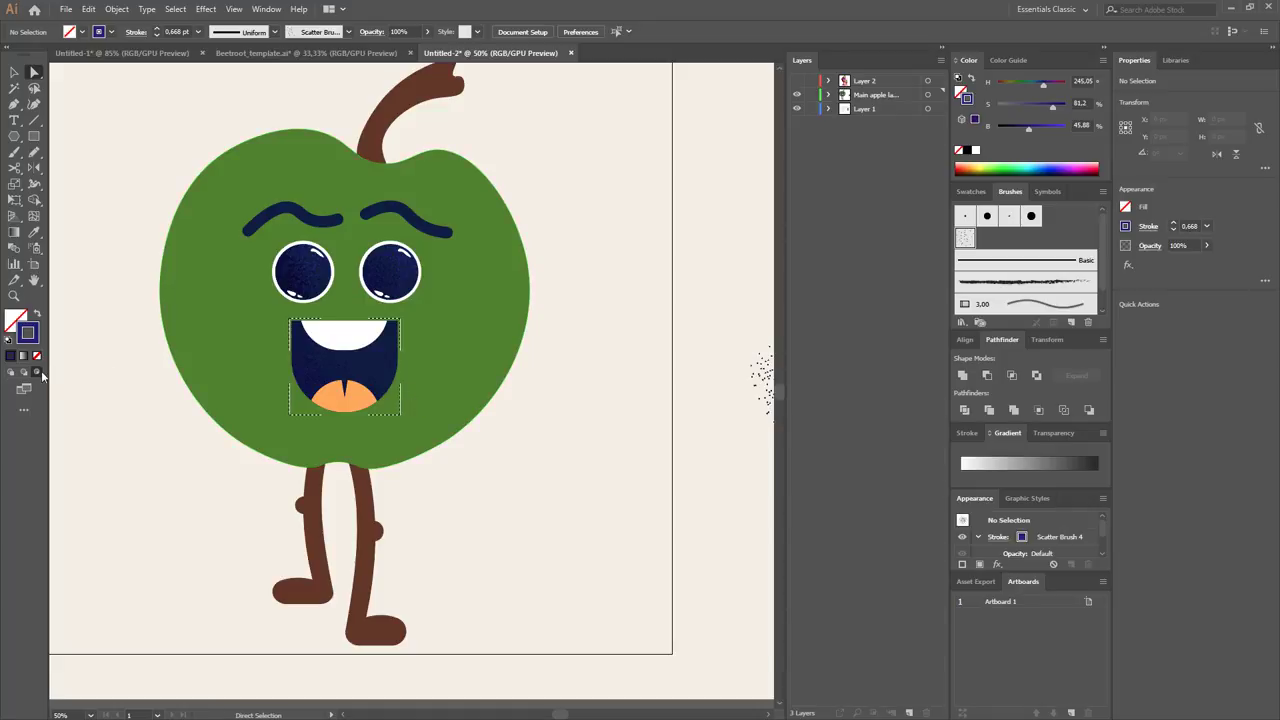
left_click_drag(585, 345, 525, 432)
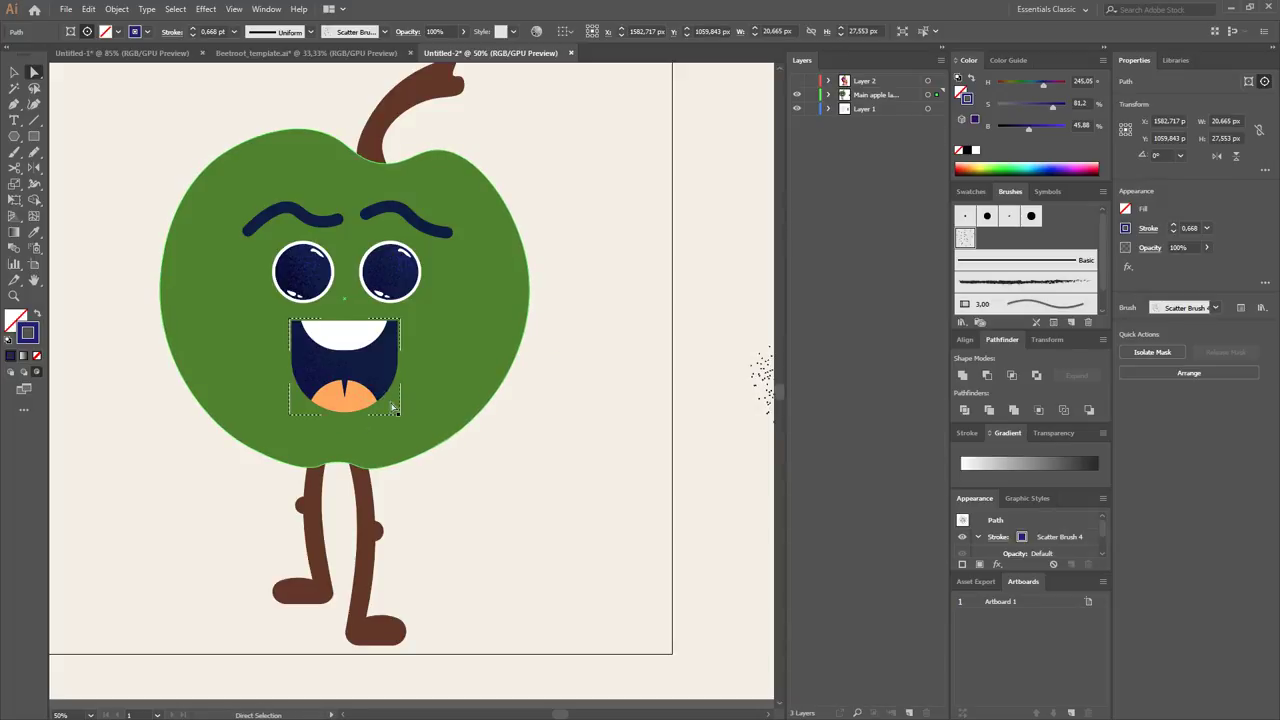
key("ctrl")
key("ctrl+shift+a")
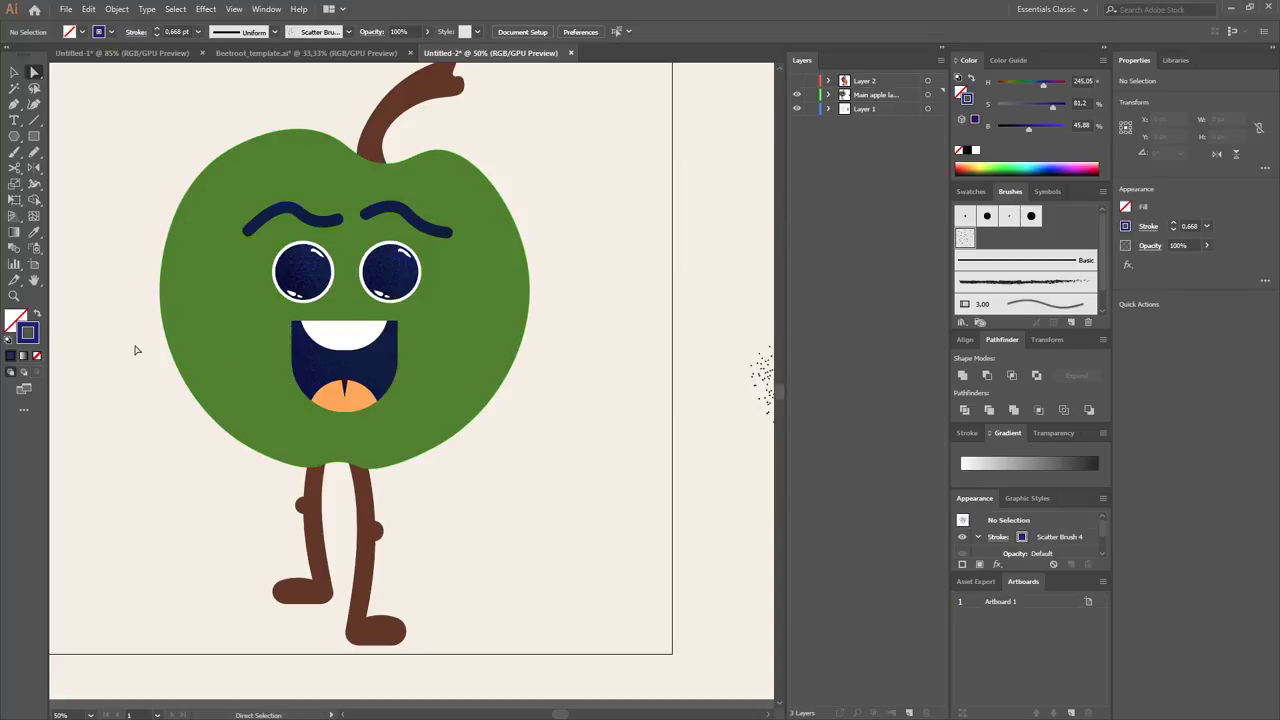
Paste a copy of the grain dot stroke and move it beside the apple's lower right.
left_click(420, 395)
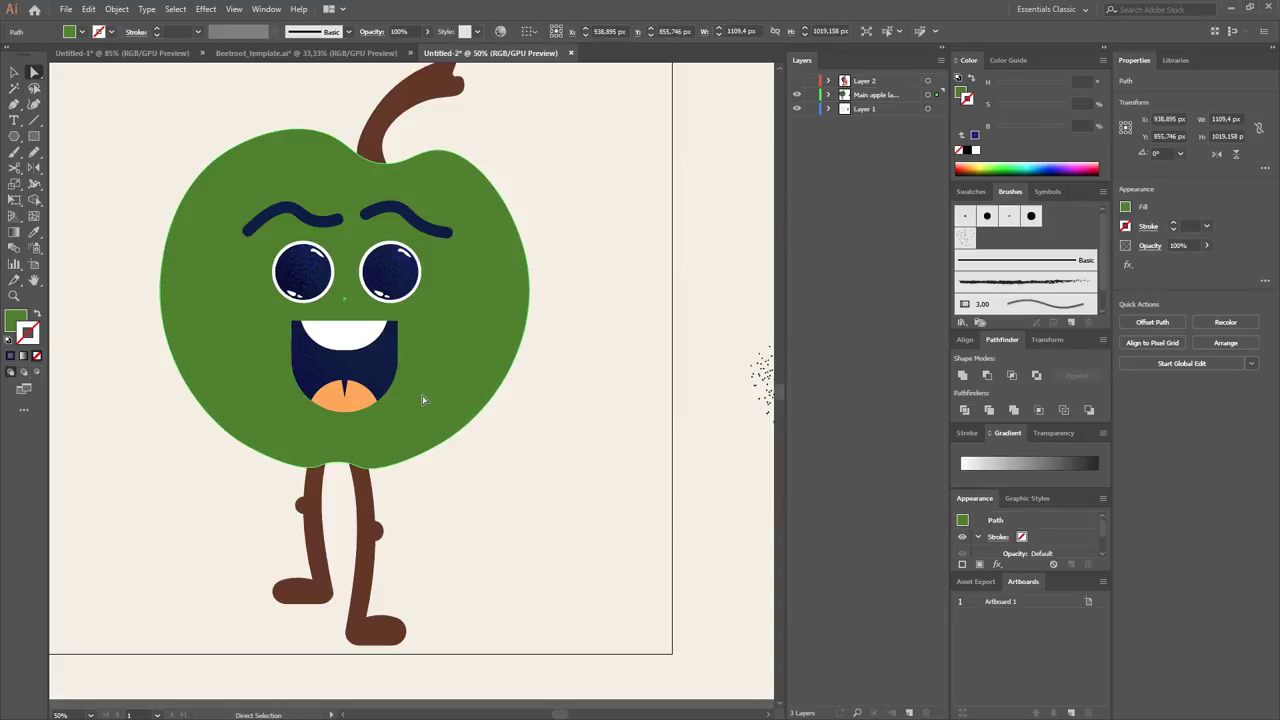
key("ctrl+v")
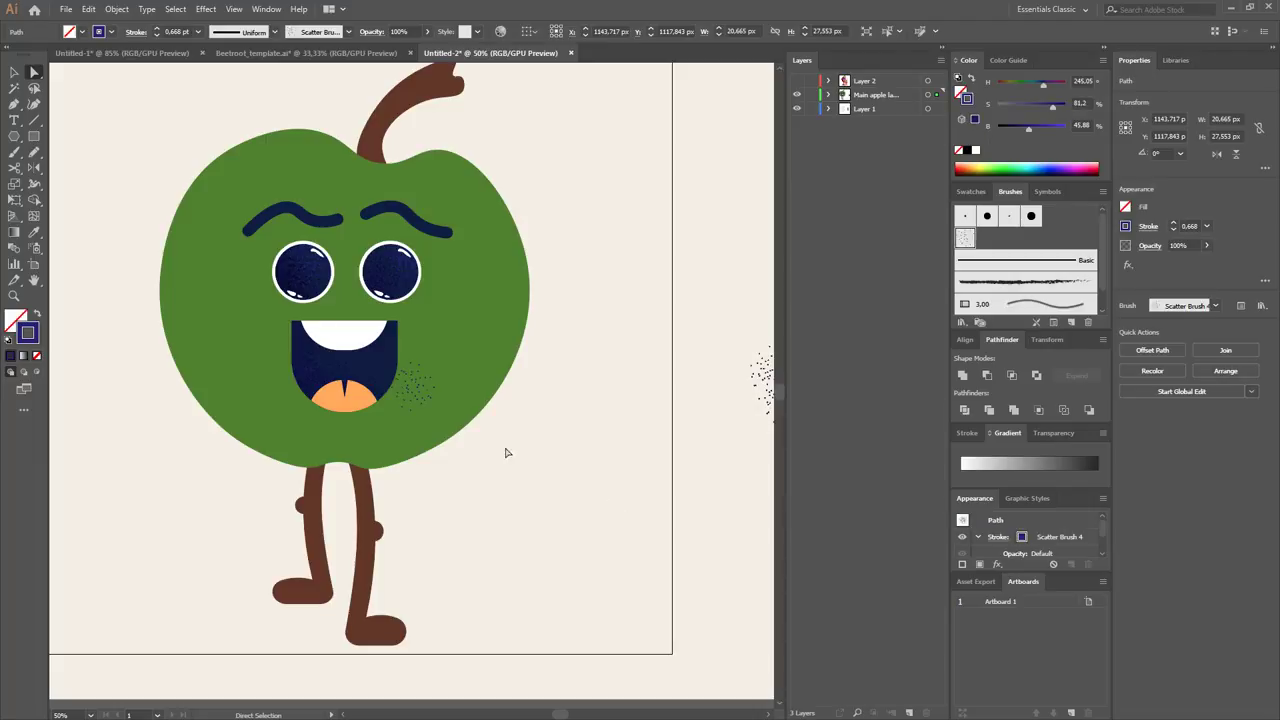
left_click_drag(414, 388, 684, 484)
left_click(629, 517)
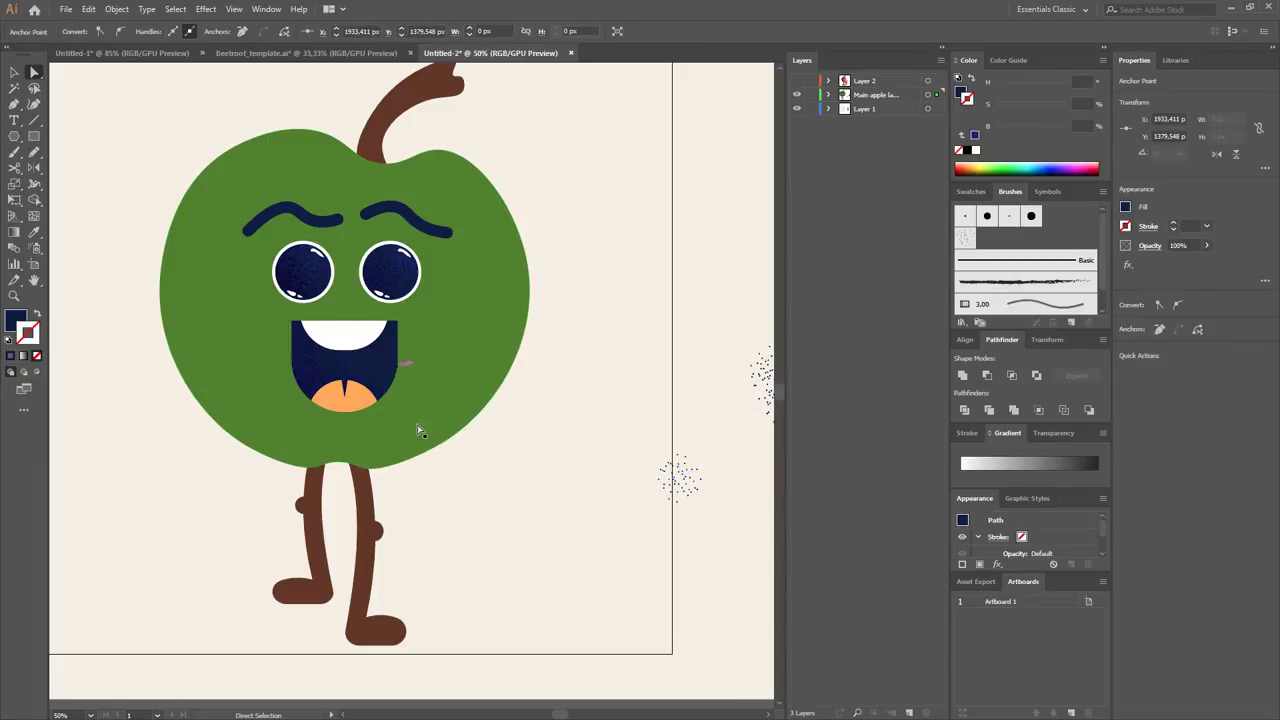
Select the mouth and expand the Main apple layer and its Clip Group in Layers.
left_click(392, 393)
key("v")
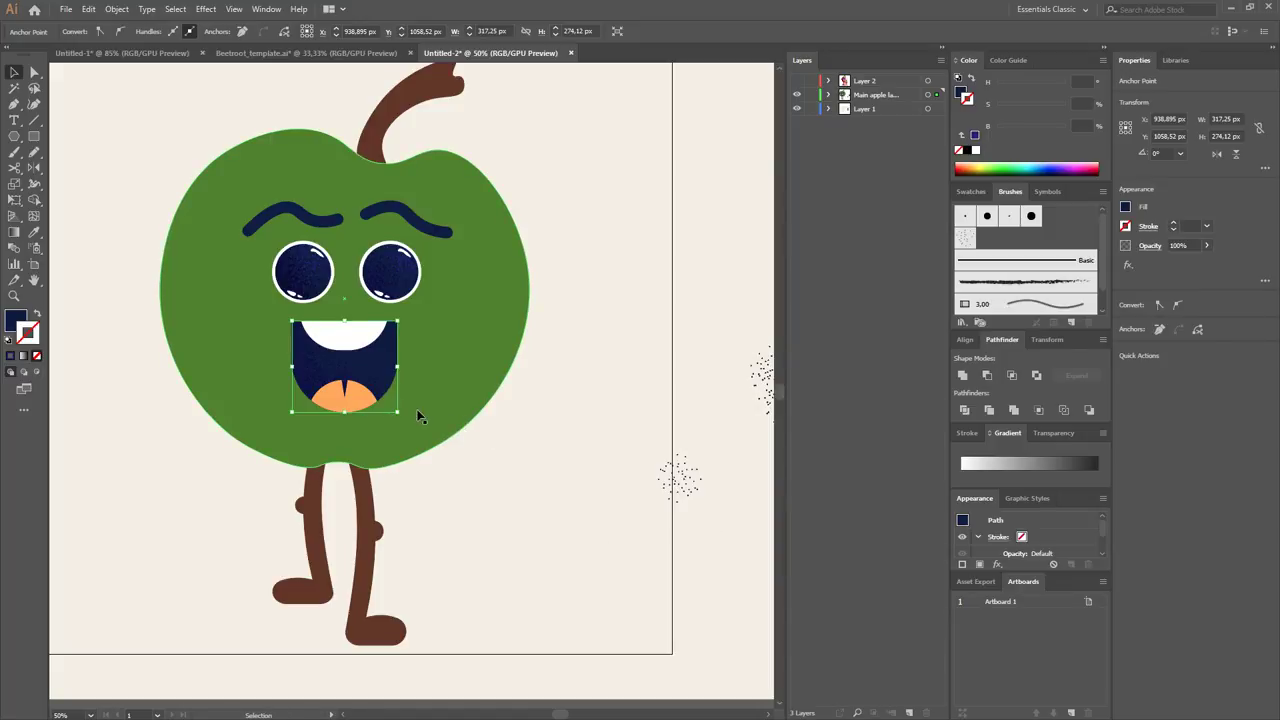
left_click(827, 95)
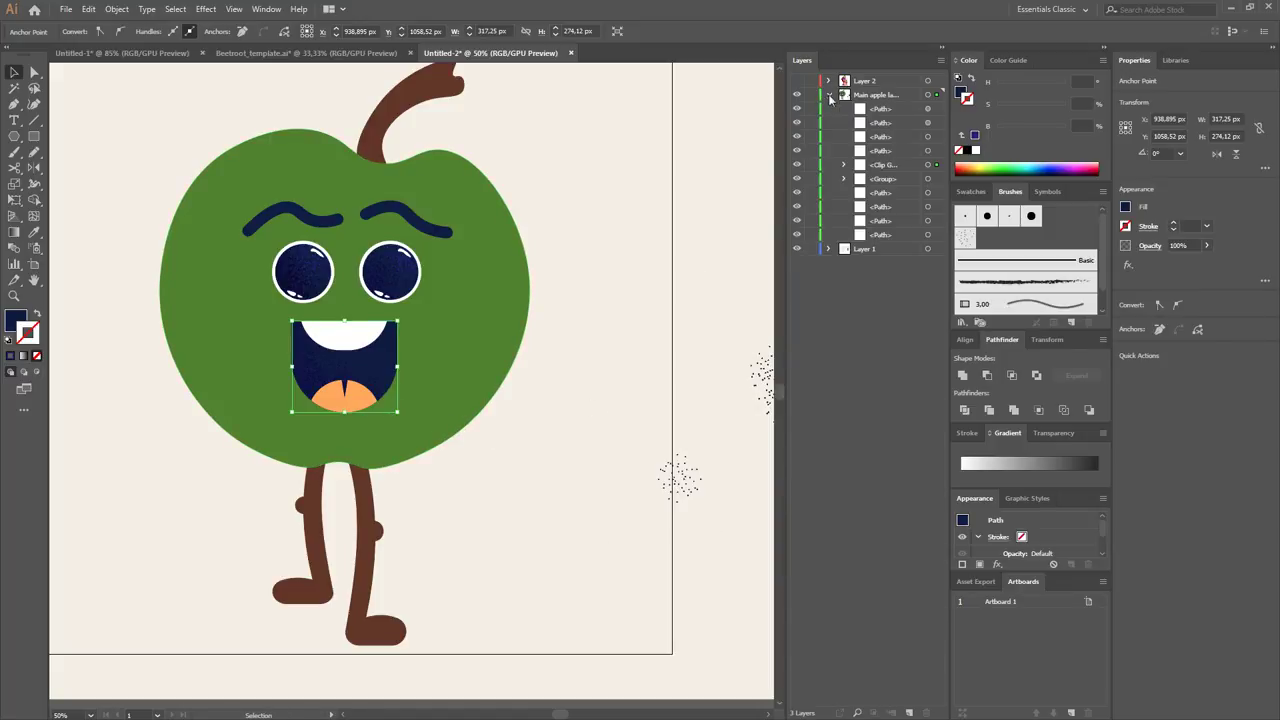
left_click(844, 165)
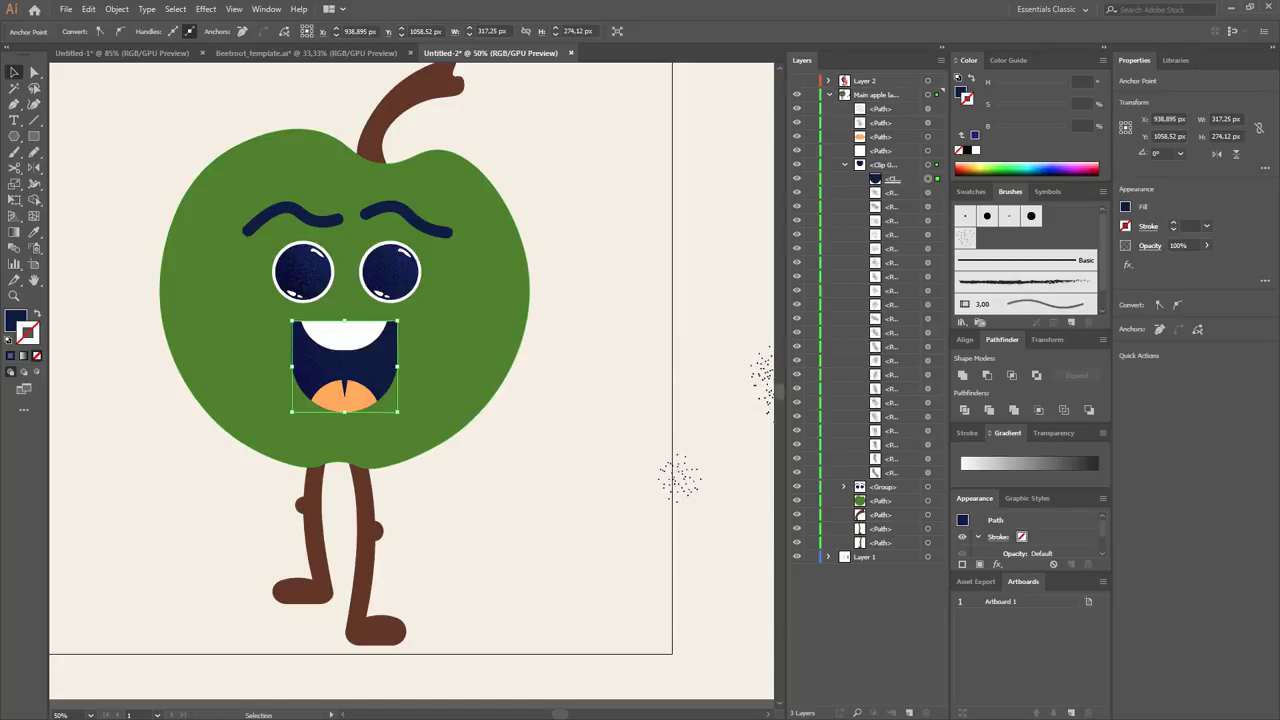
Paint two trial grain strokes in the mouth, then undo them.
left_click(589, 434)
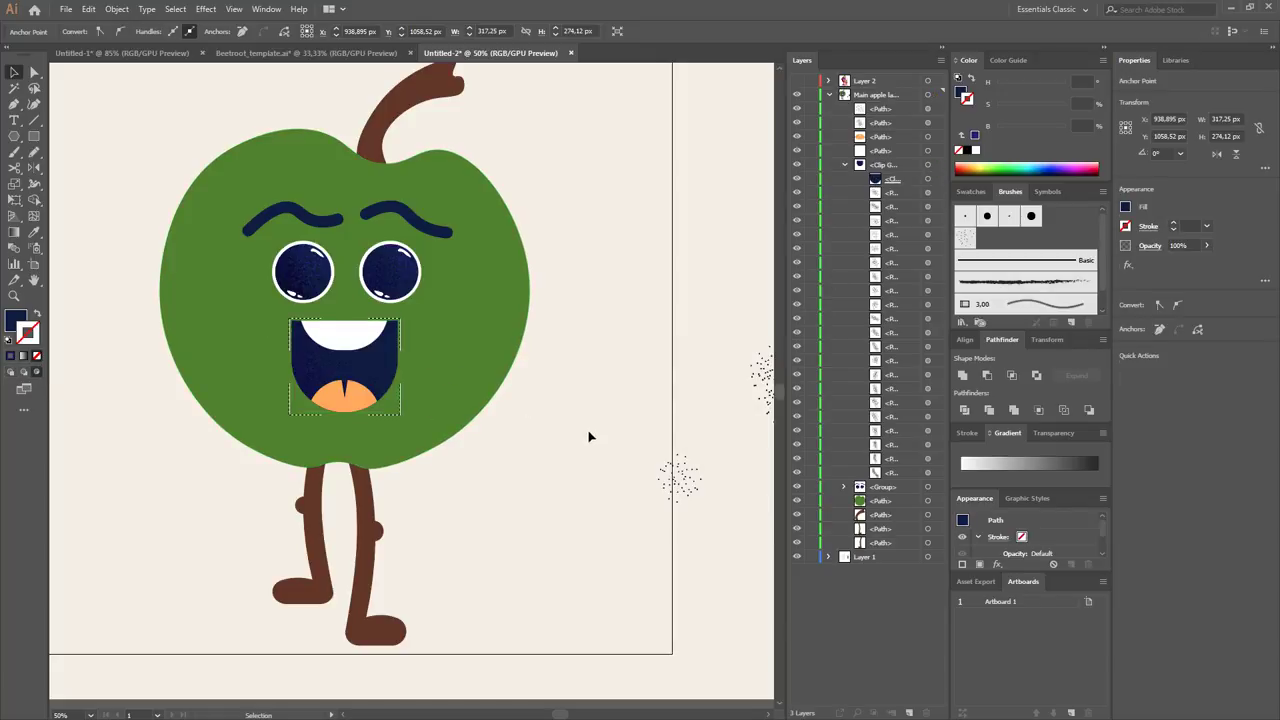
key("b")
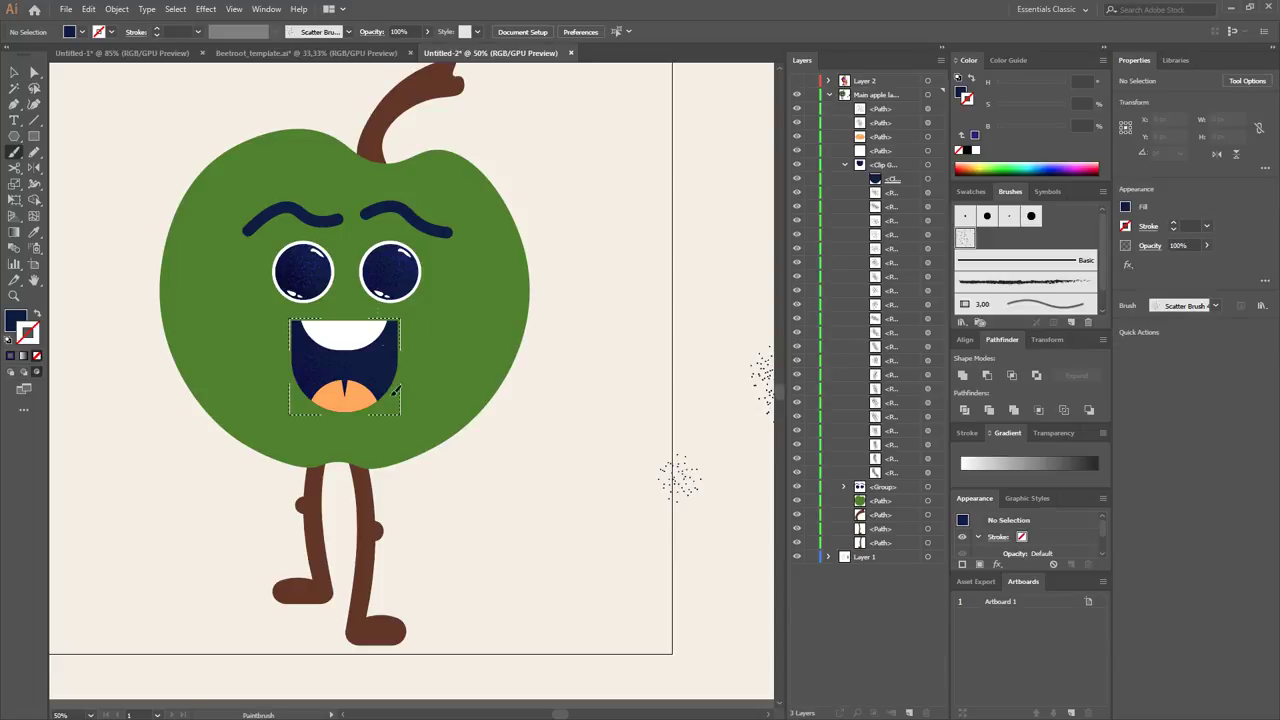
left_click_drag(396, 390, 416, 402)
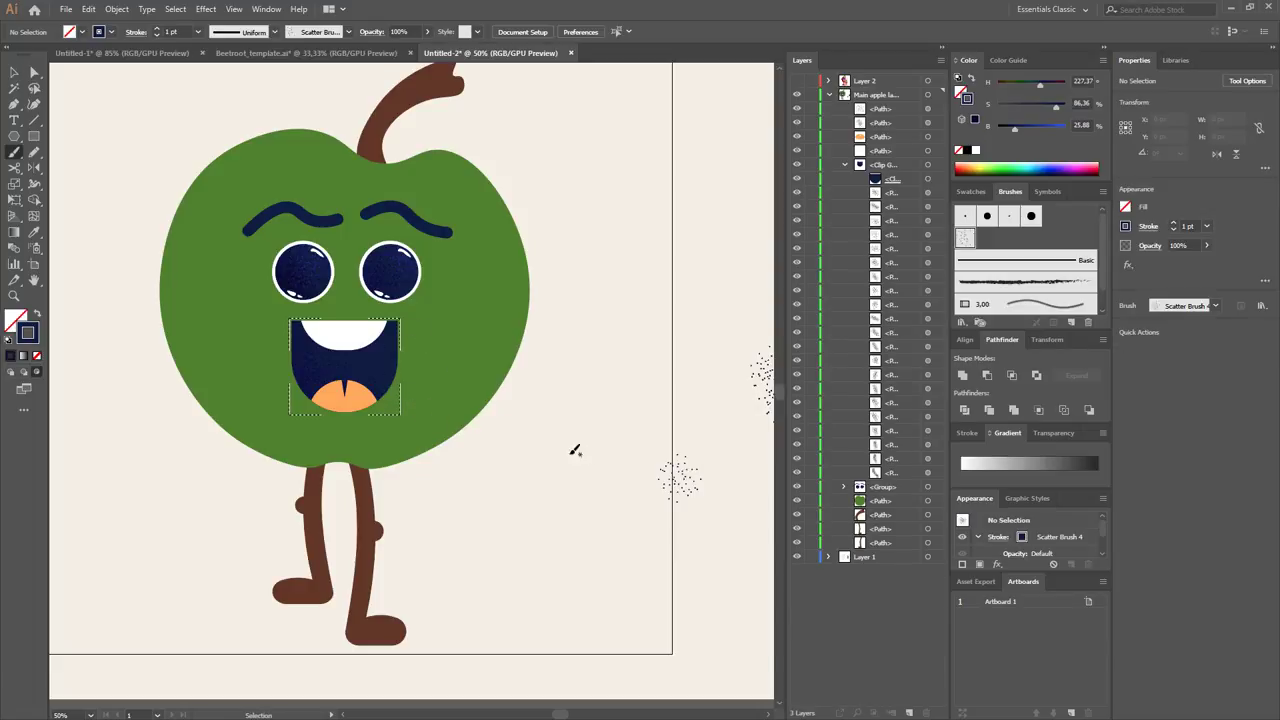
left_click_drag(393, 358, 415, 385)
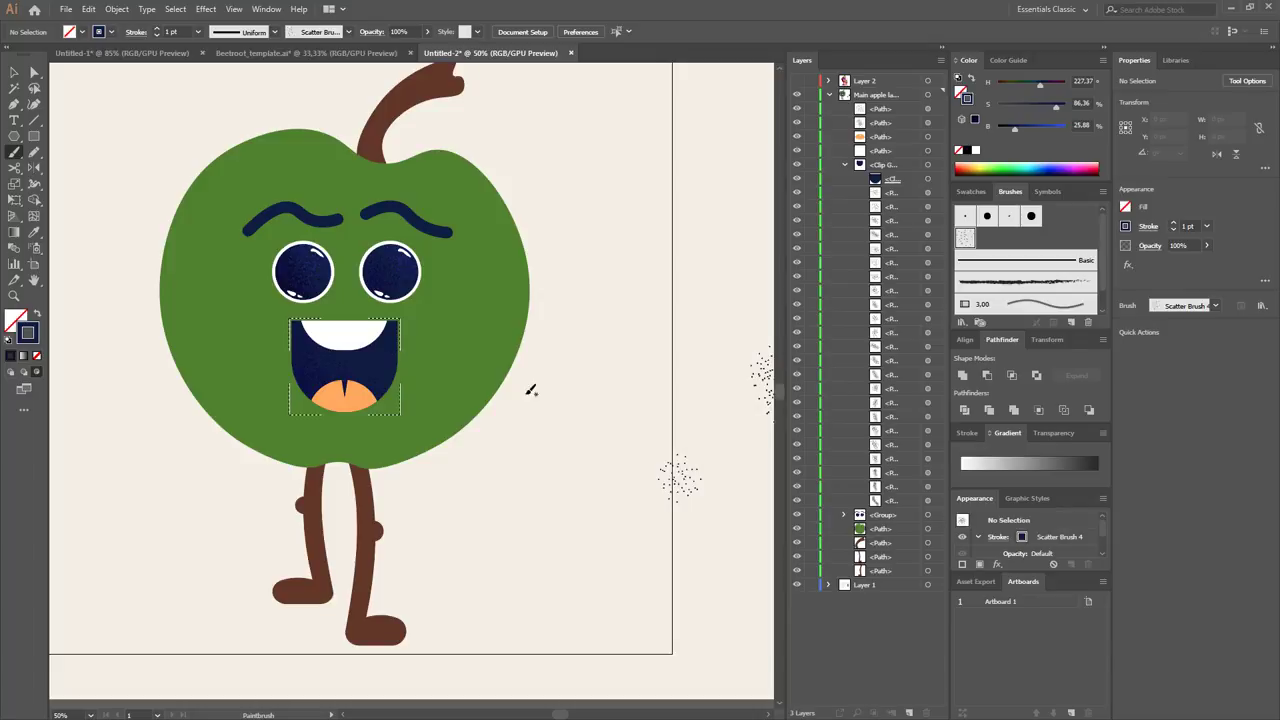
key("ctrl+z")
key("ctrl+z")
key("shift+x")
Select the small mouth grain stroke and the left-eye shape, checking paths in Outline view.
key("a")
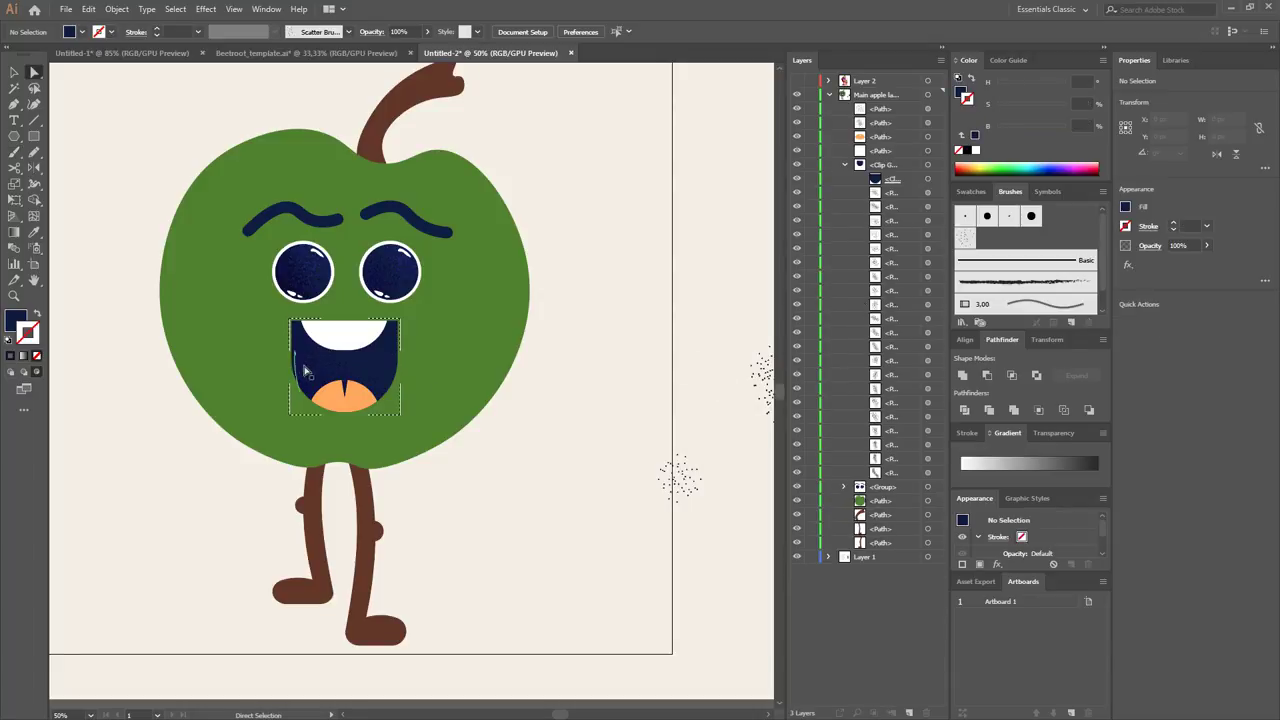
left_click(305, 370)
key("v")
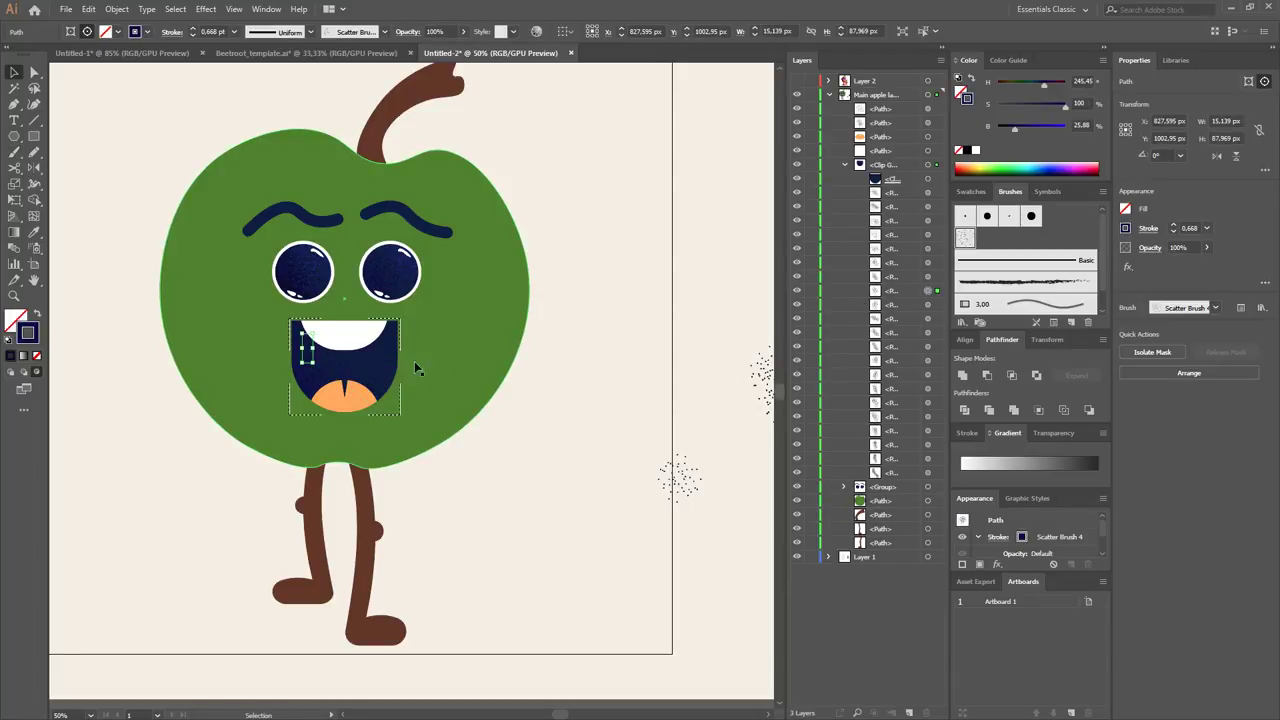
key("a")
left_click(322, 272)
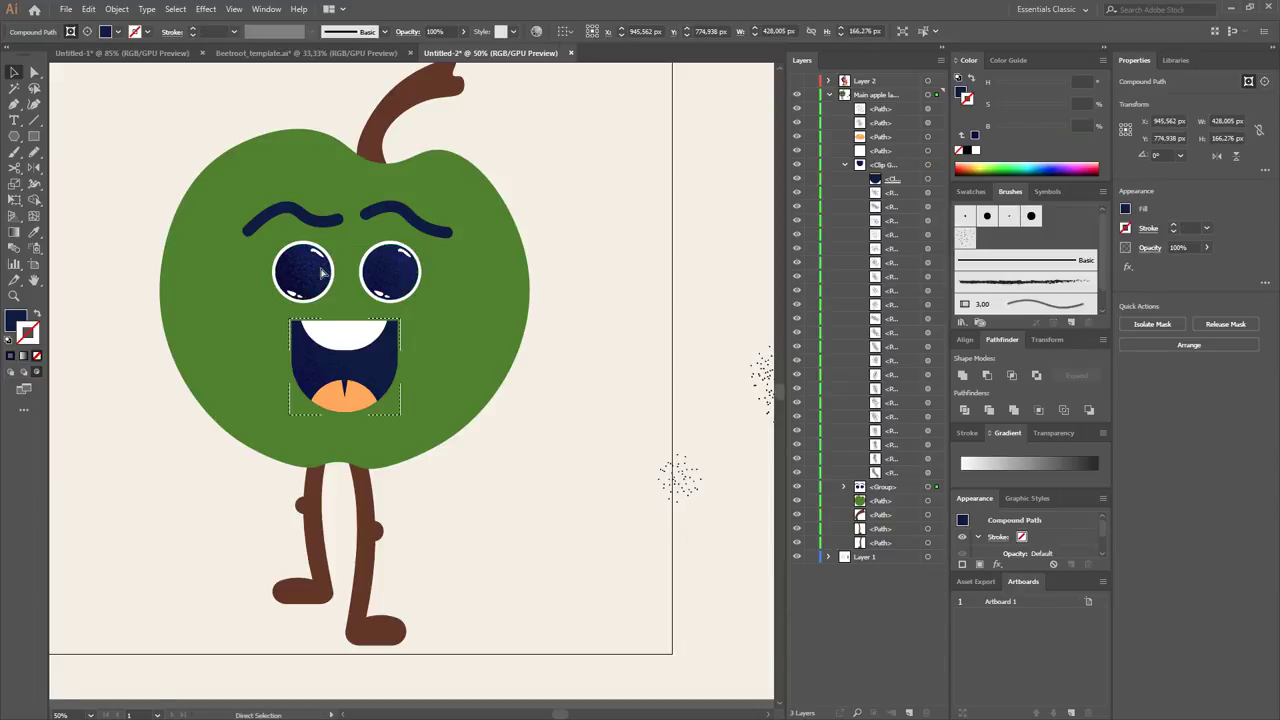
key("ctrl+y")
left_click(605, 478)
Inspect the eye-and-brow group and the brush path beside the mouth, toggling Outline view.
left_click_drag(321, 225, 321, 281)
left_click(425, 377)
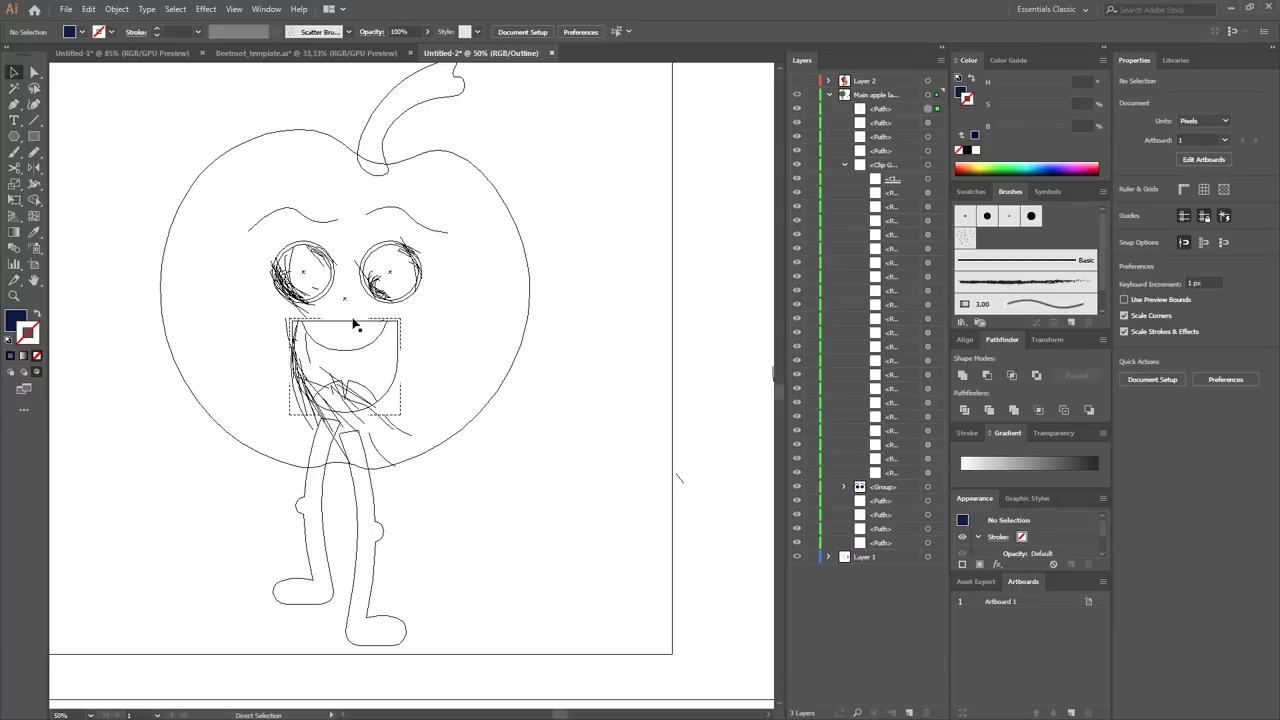
left_click(412, 385)
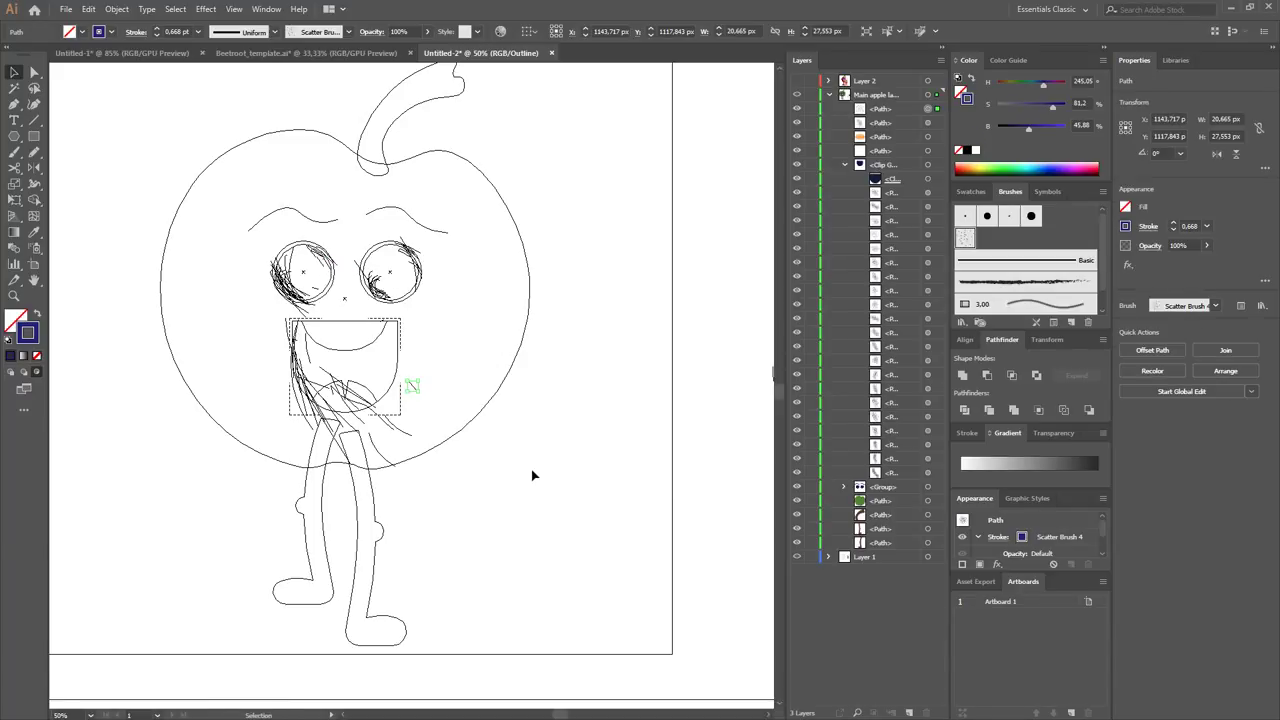
key("ctrl+y")
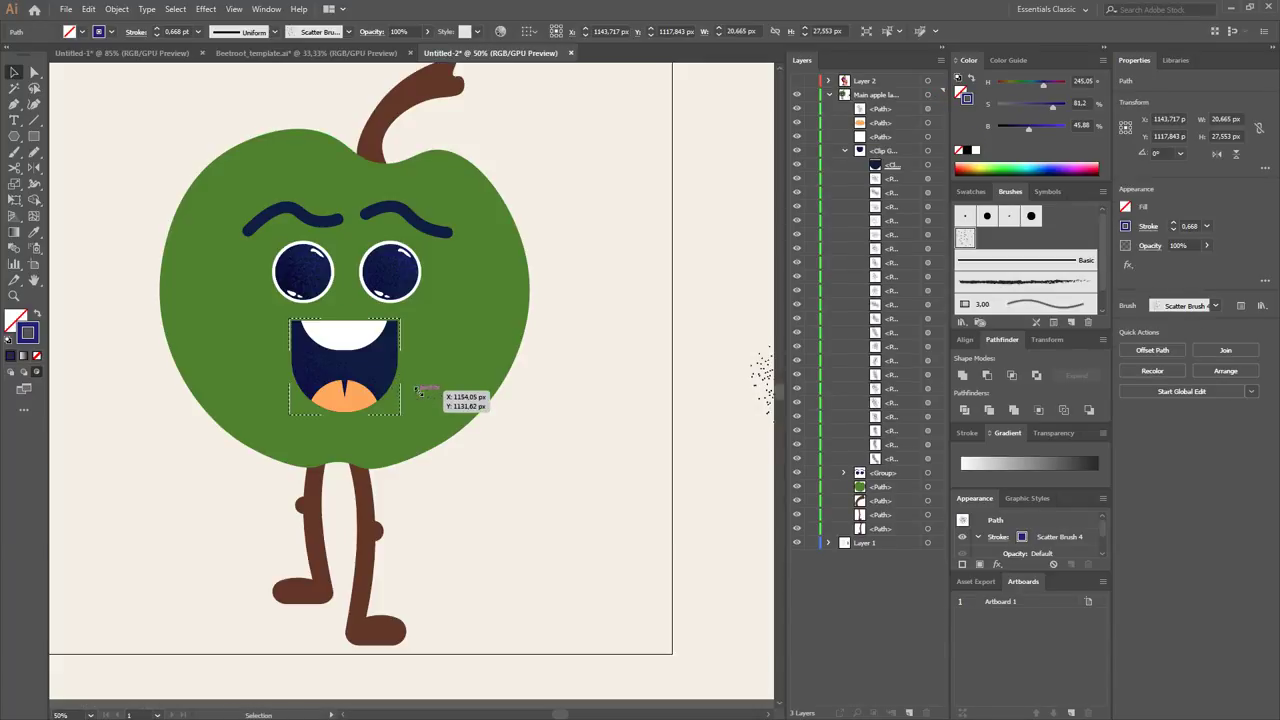
left_click(419, 390)
key("ctrl+y")
key("a")
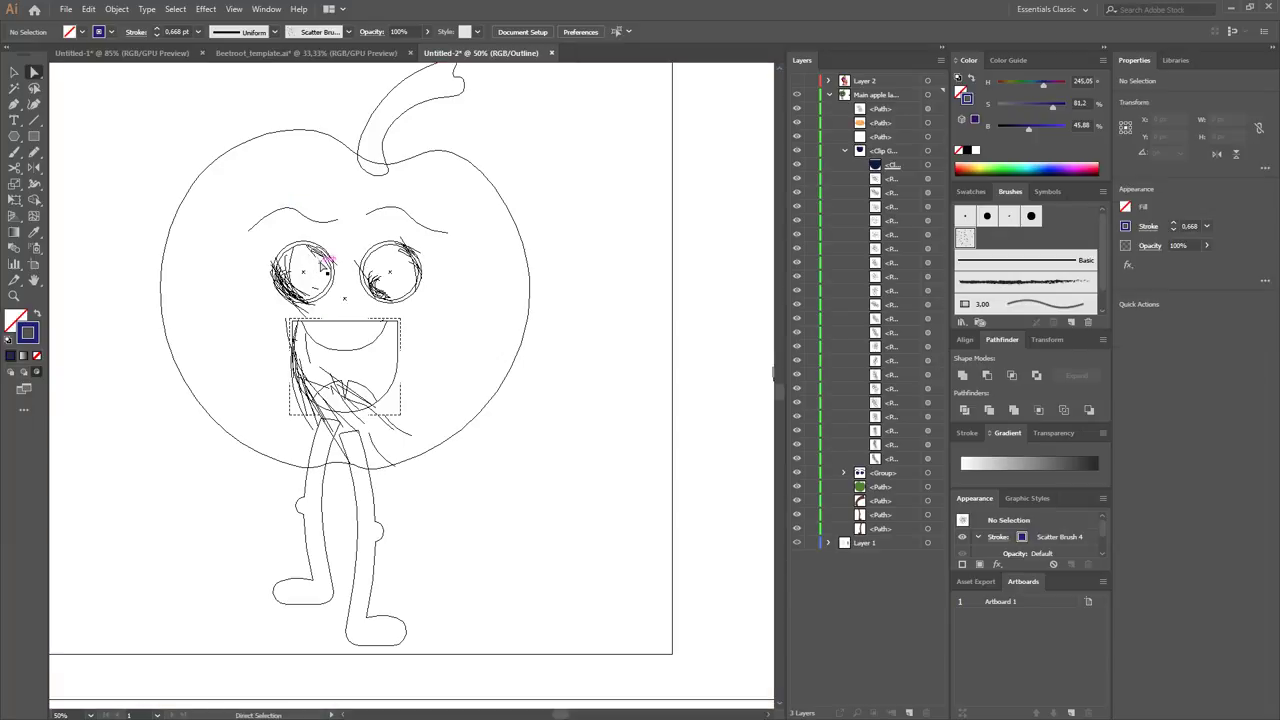
left_click(325, 263)
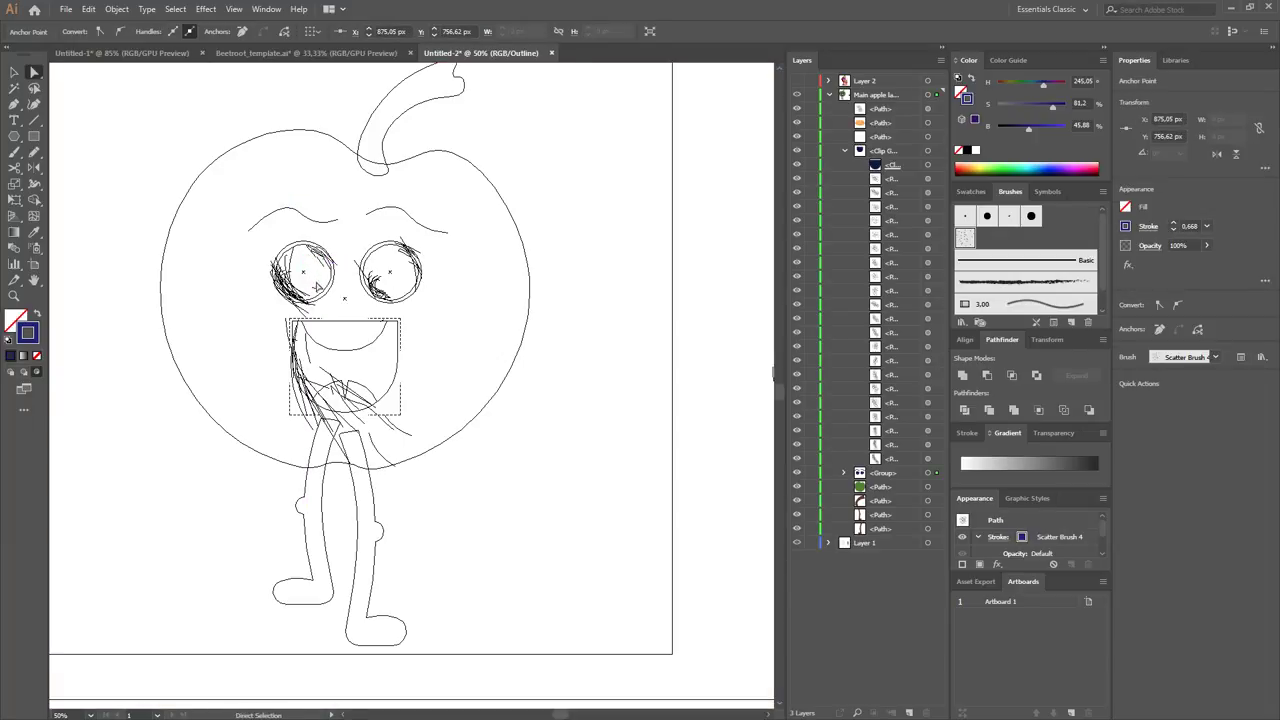
key("ctrl+y")
left_click(507, 463)
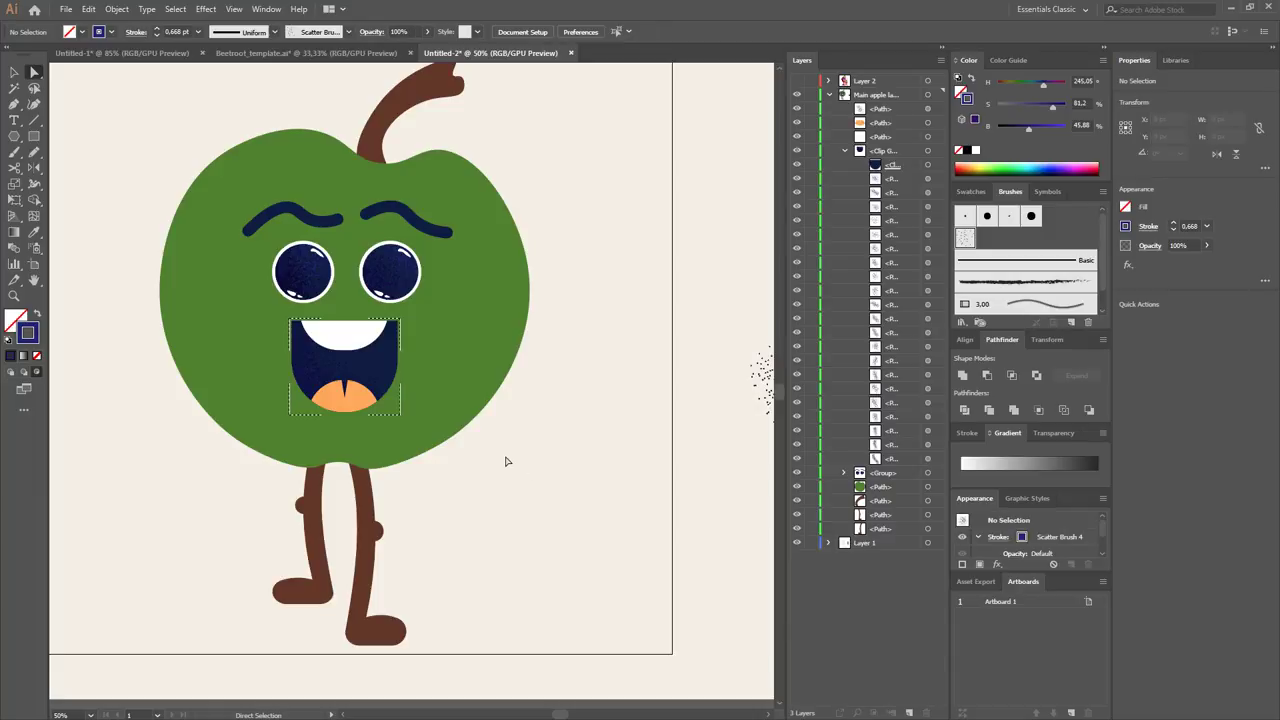
Paint two navy grain strokes along the mouth's upper-right edge.
key("n")
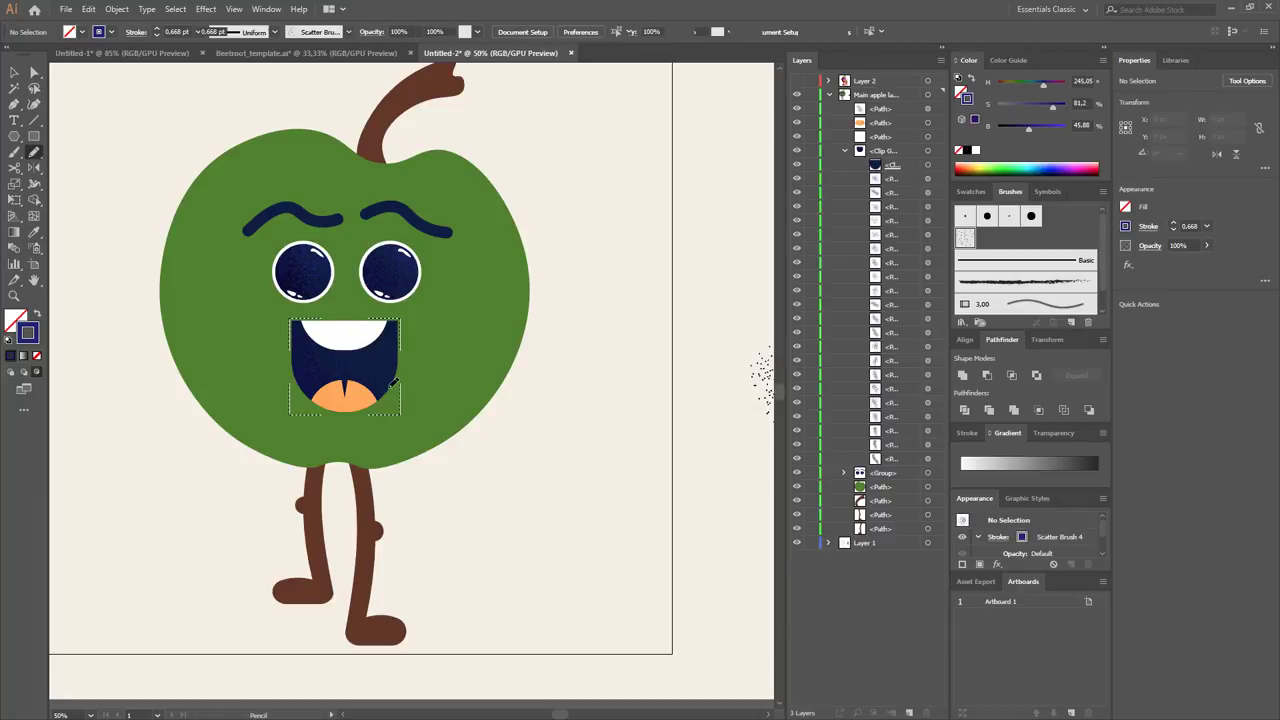
key("b")
left_click_drag(407, 353, 407, 402)
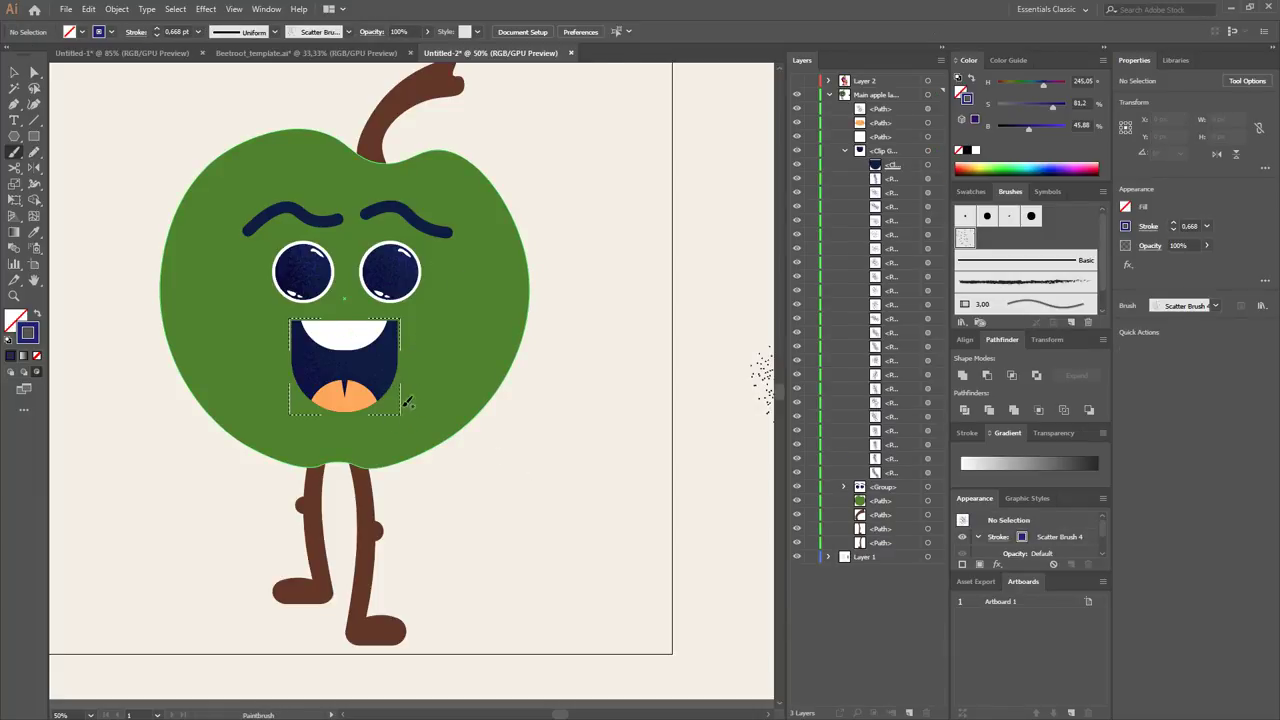
mouse_move(396, 343)
left_mouse_down()
mouse_move(371, 330)
mouse_move(405, 360)
mouse_move(396, 404)
left_mouse_up()
Set Draw Inside on the teeth path and darken the fill colour to light grey (B about 83).
left_click(375, 330, "ctrl")
key("a")
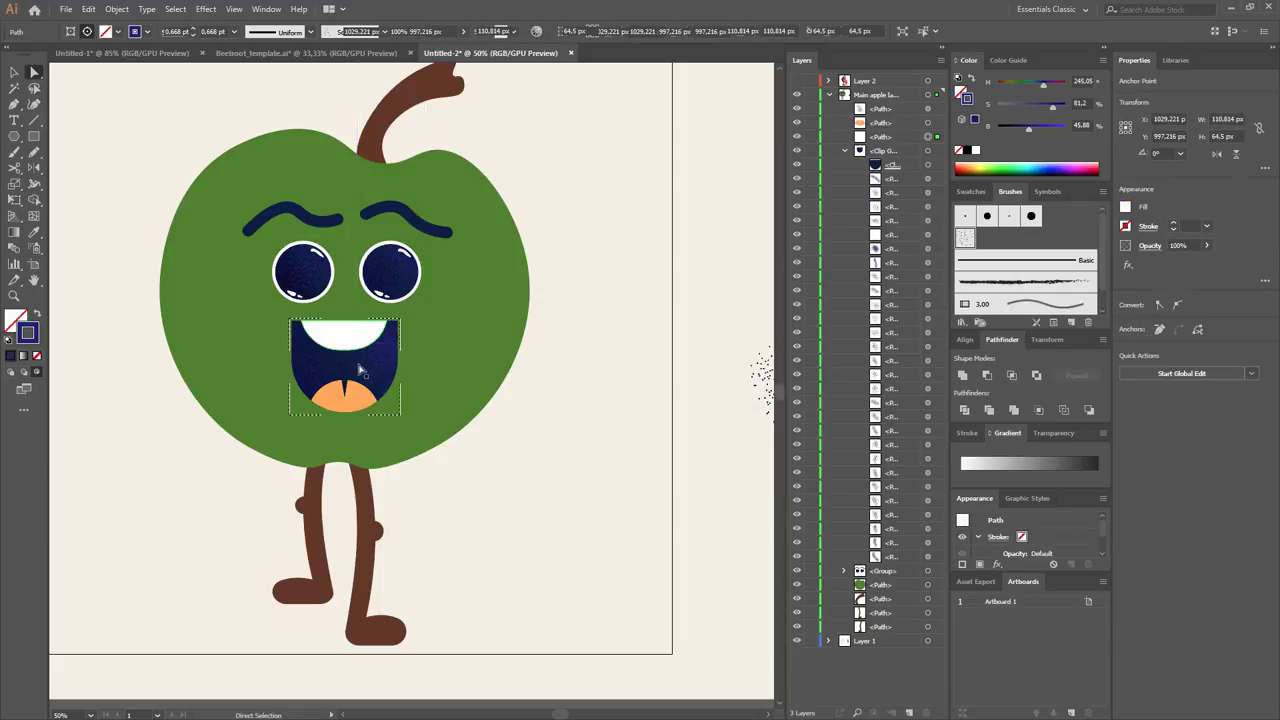
left_click(87, 469)
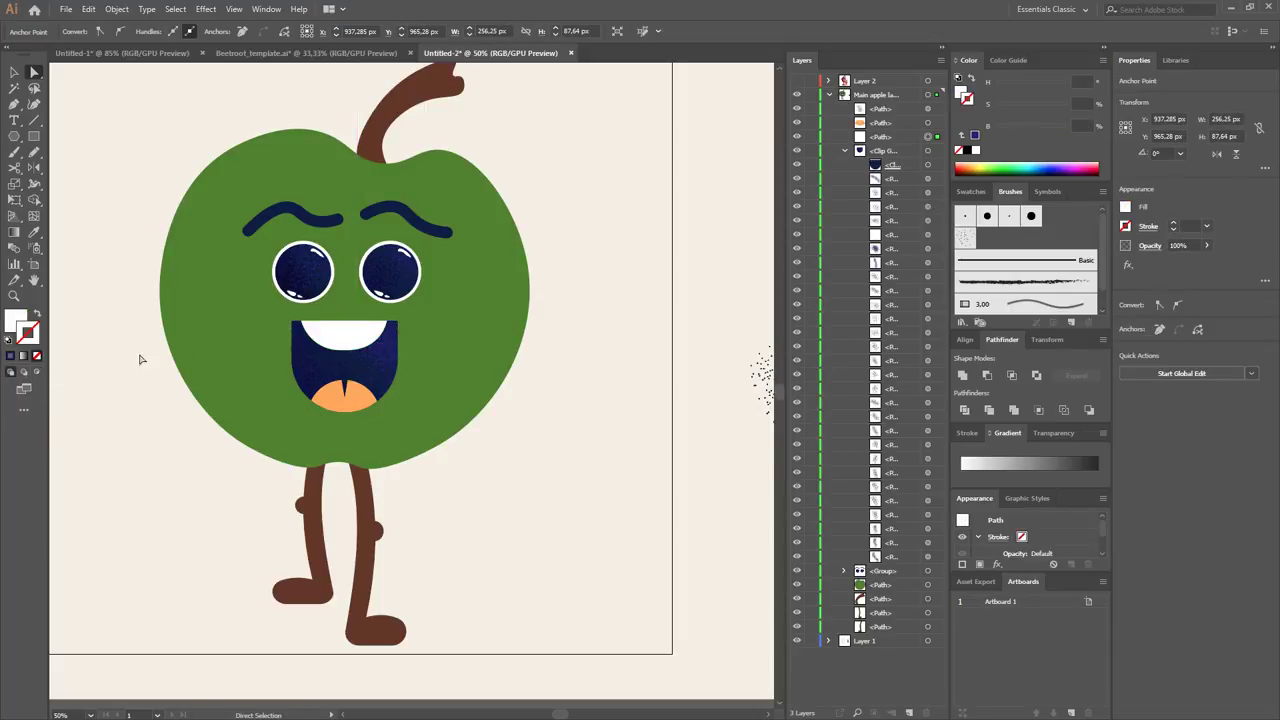
left_click(352, 345)
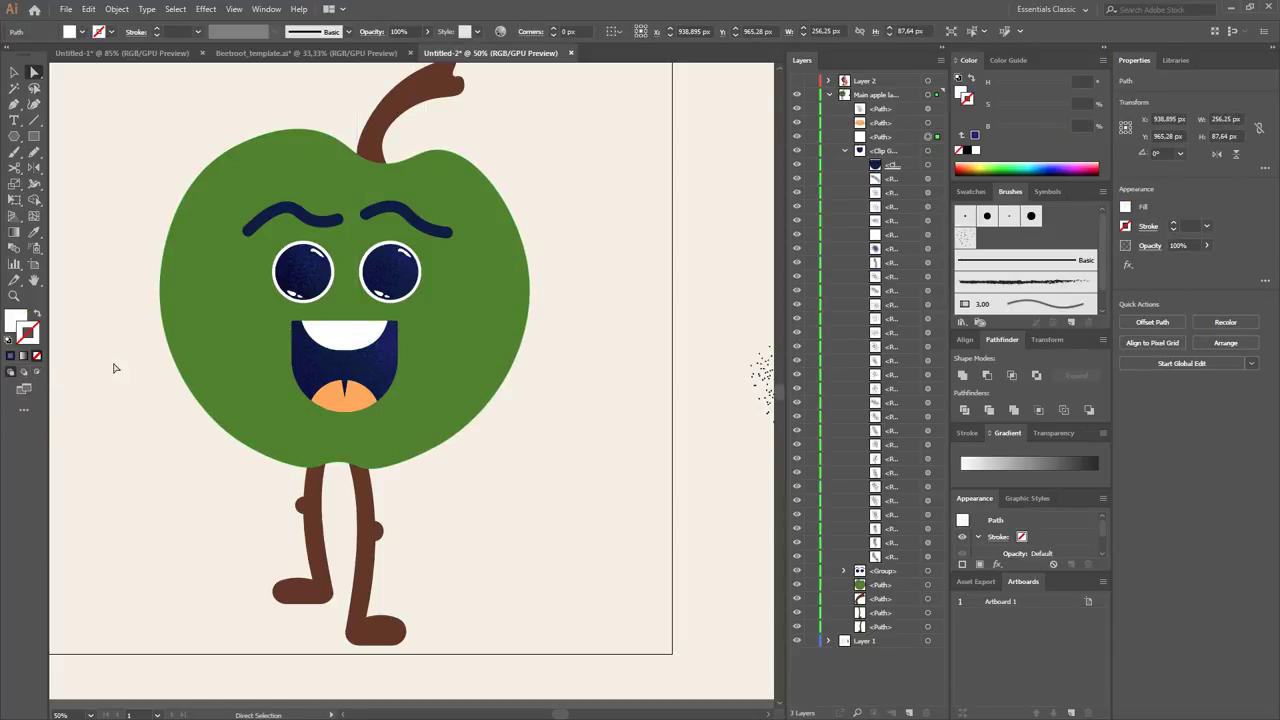
left_click(38, 371)
key("x")
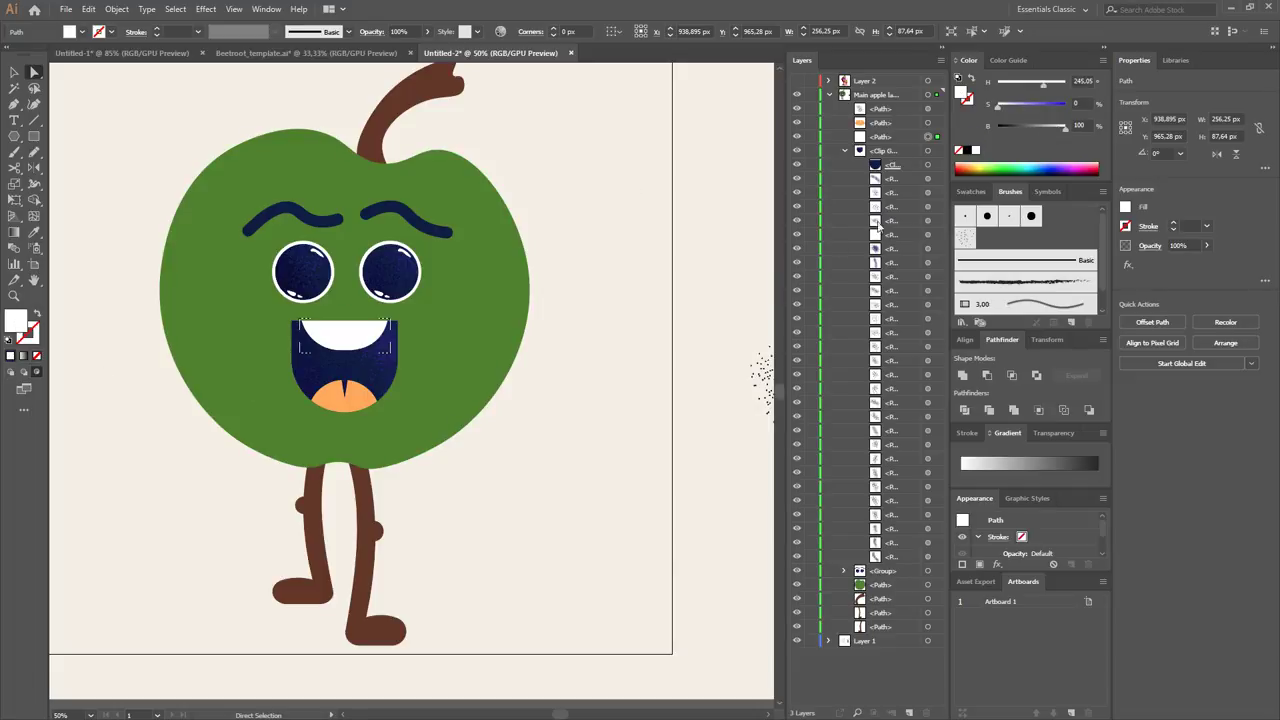
left_click(633, 316)
left_click_drag(1066, 128, 1047, 137)
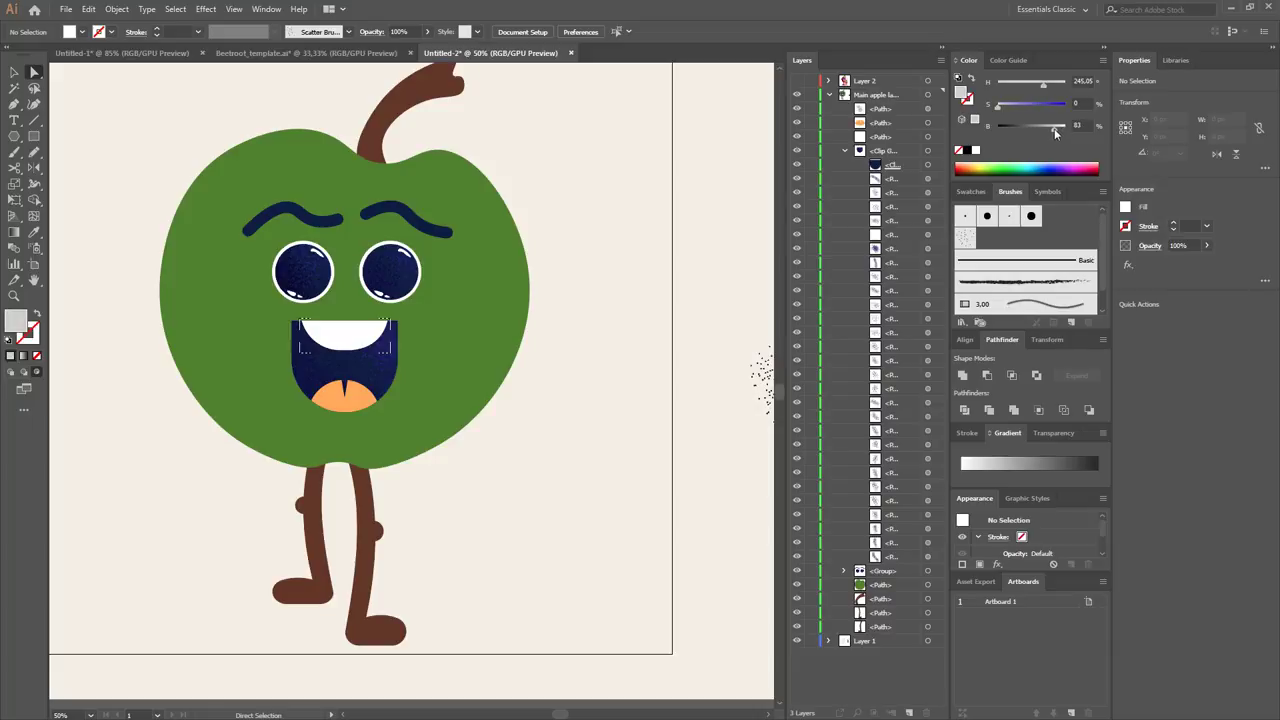
Sample the cream background as a 0.5 pt stroke and paint grain across the teeth.
key("i")
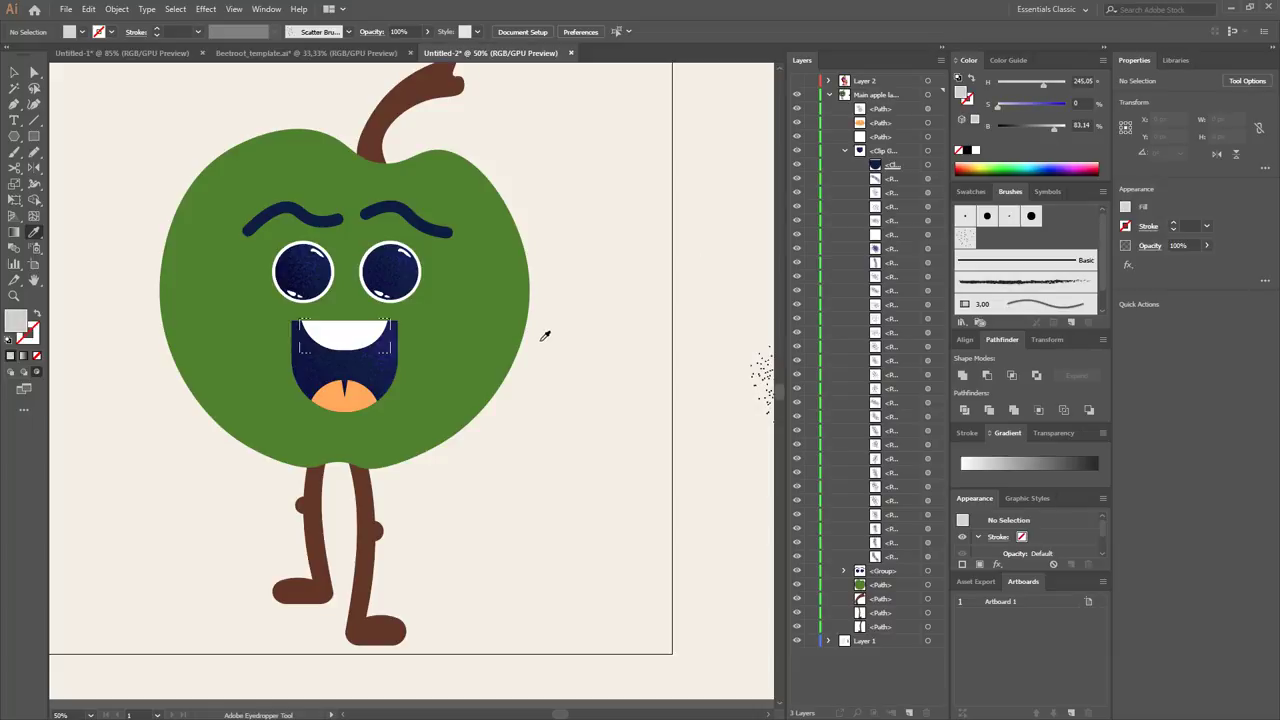
left_click(568, 323)
key("shift+x")
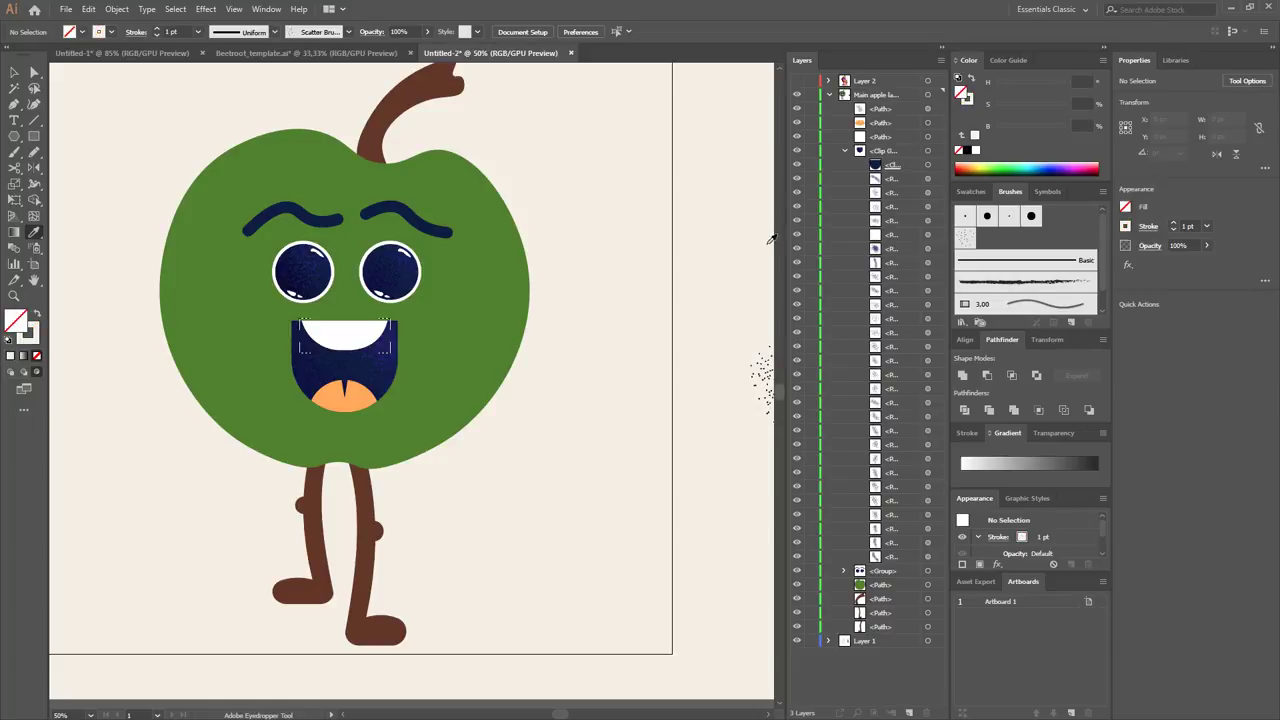
left_click(199, 32)
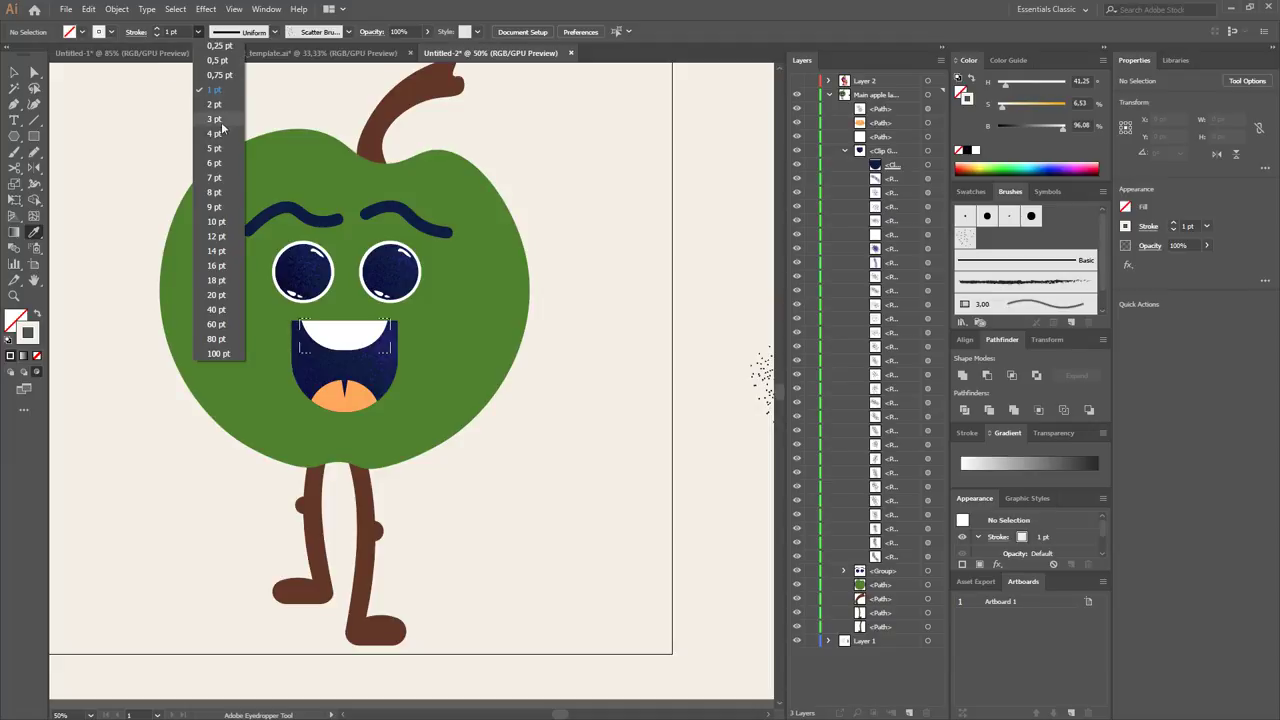
left_click(226, 61)
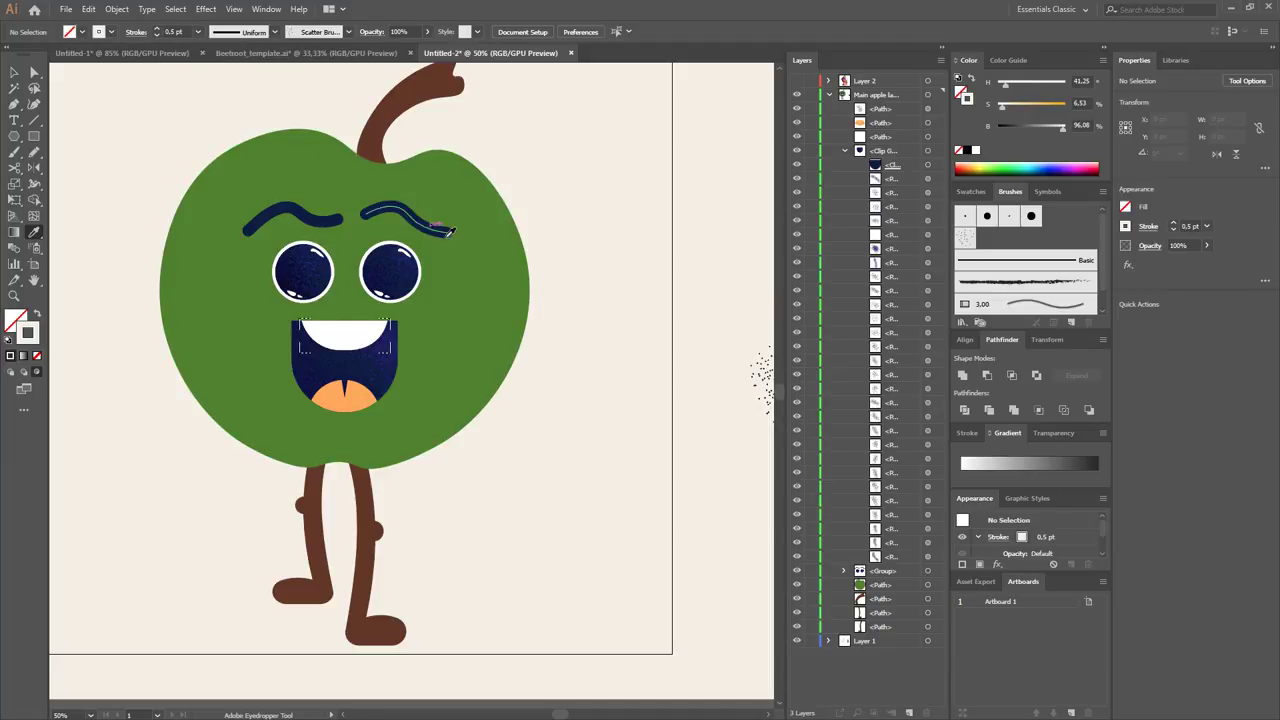
key("v")
key("b")
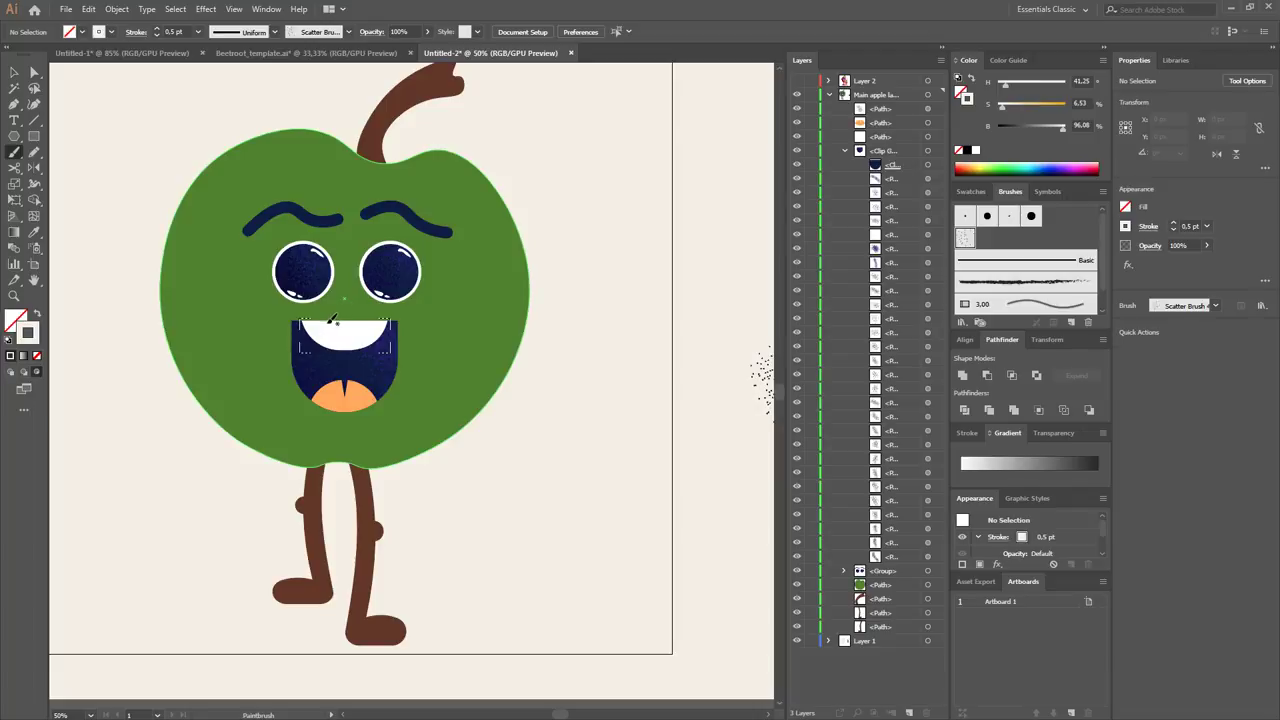
left_click_drag(318, 311, 337, 352)
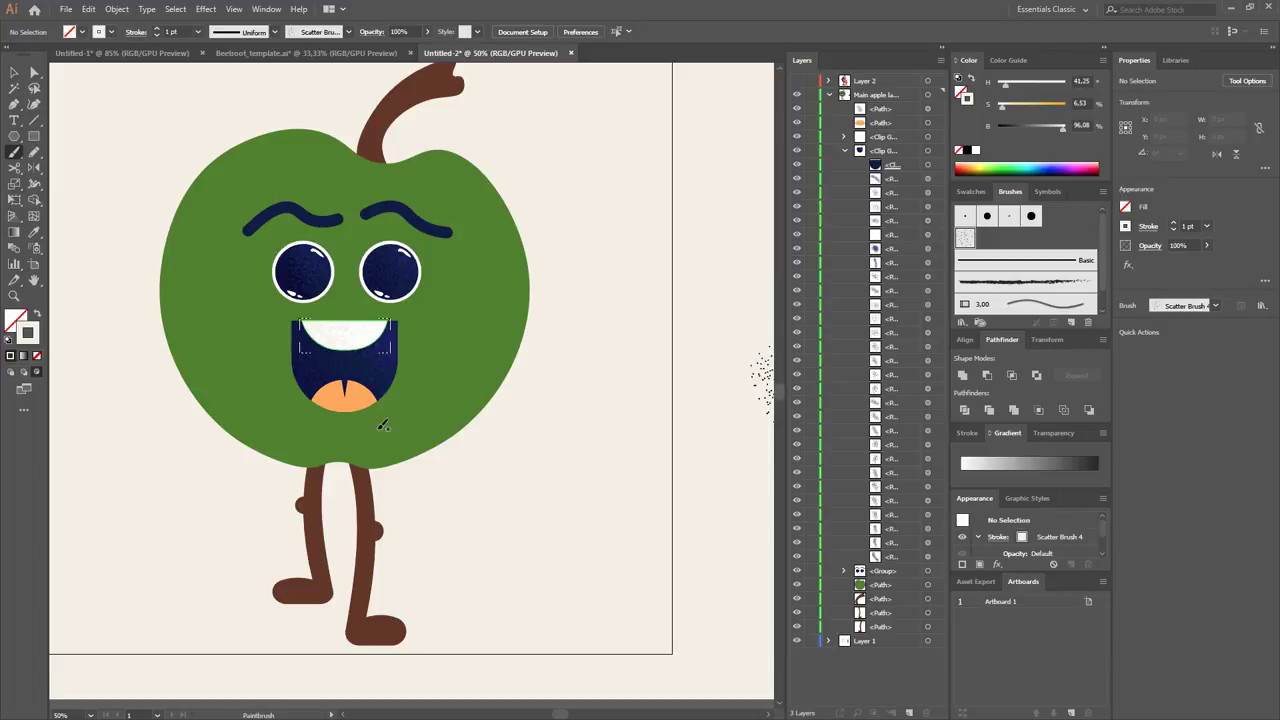
Select the orange tongue path and enable Draw Inside on it.
key("a")
left_click(358, 398)
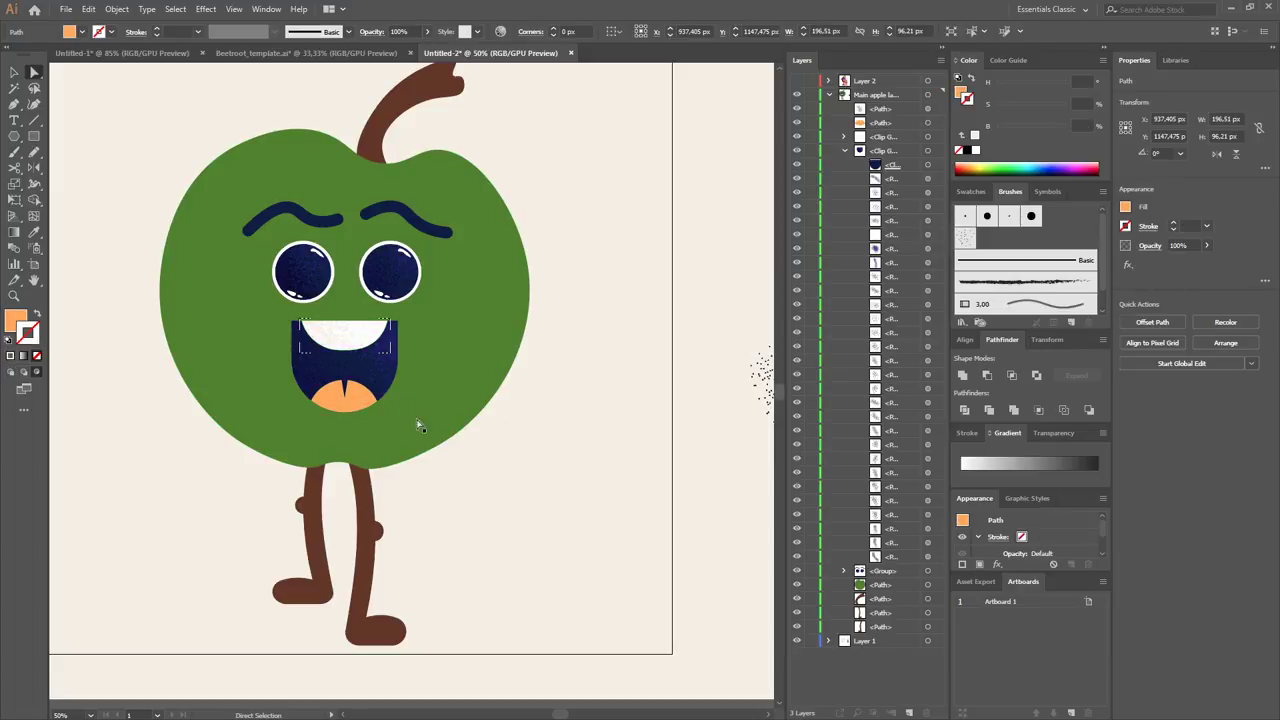
left_click(375, 395)
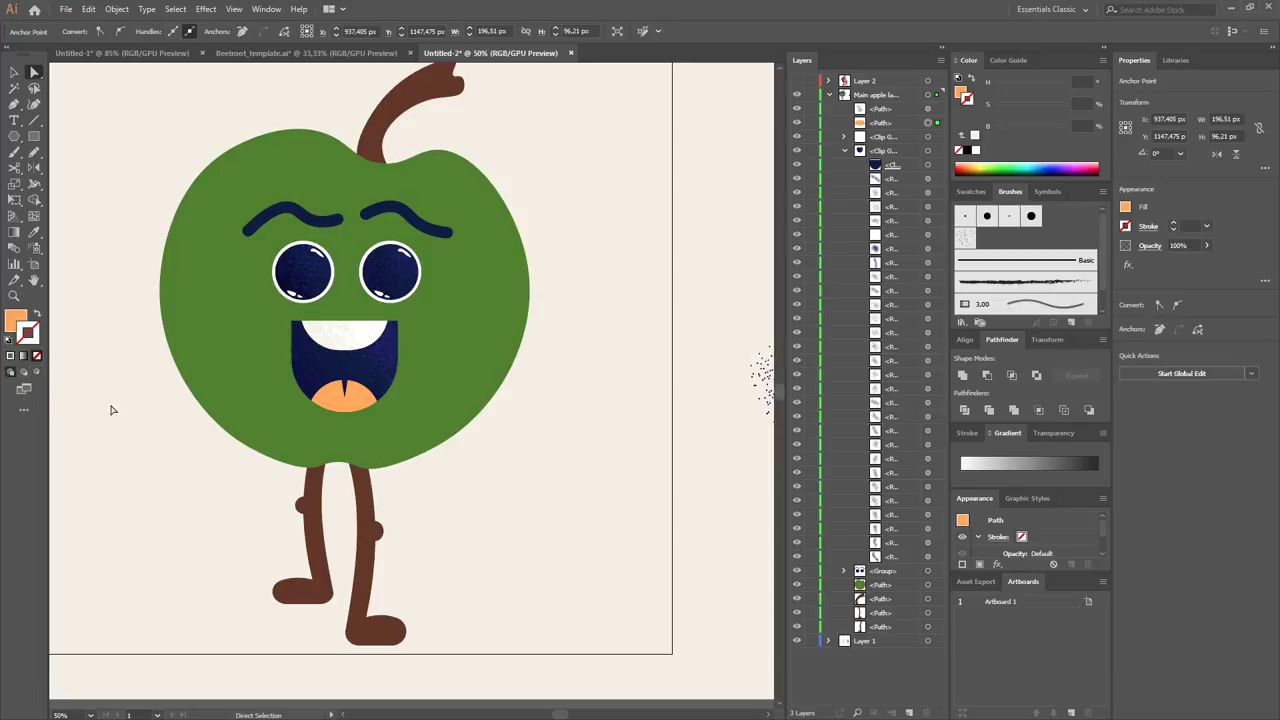
left_click(358, 408)
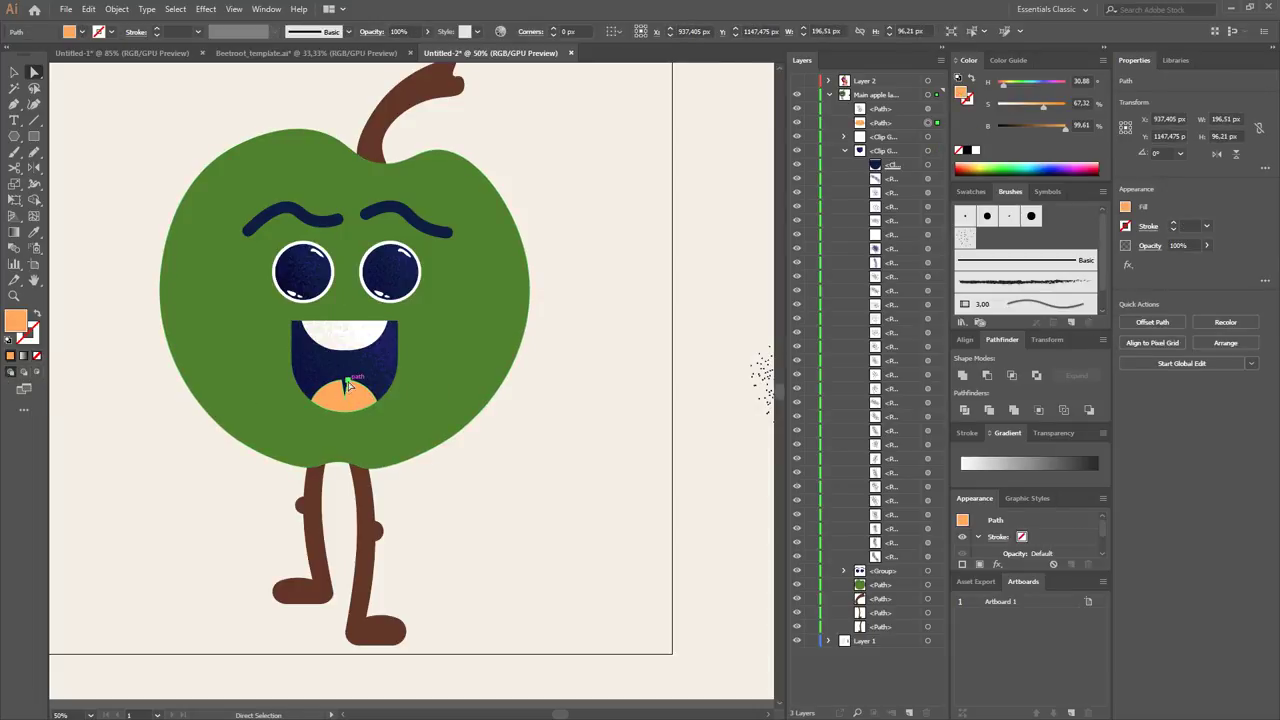
left_click_drag(346, 382, 345, 405)
key("x")
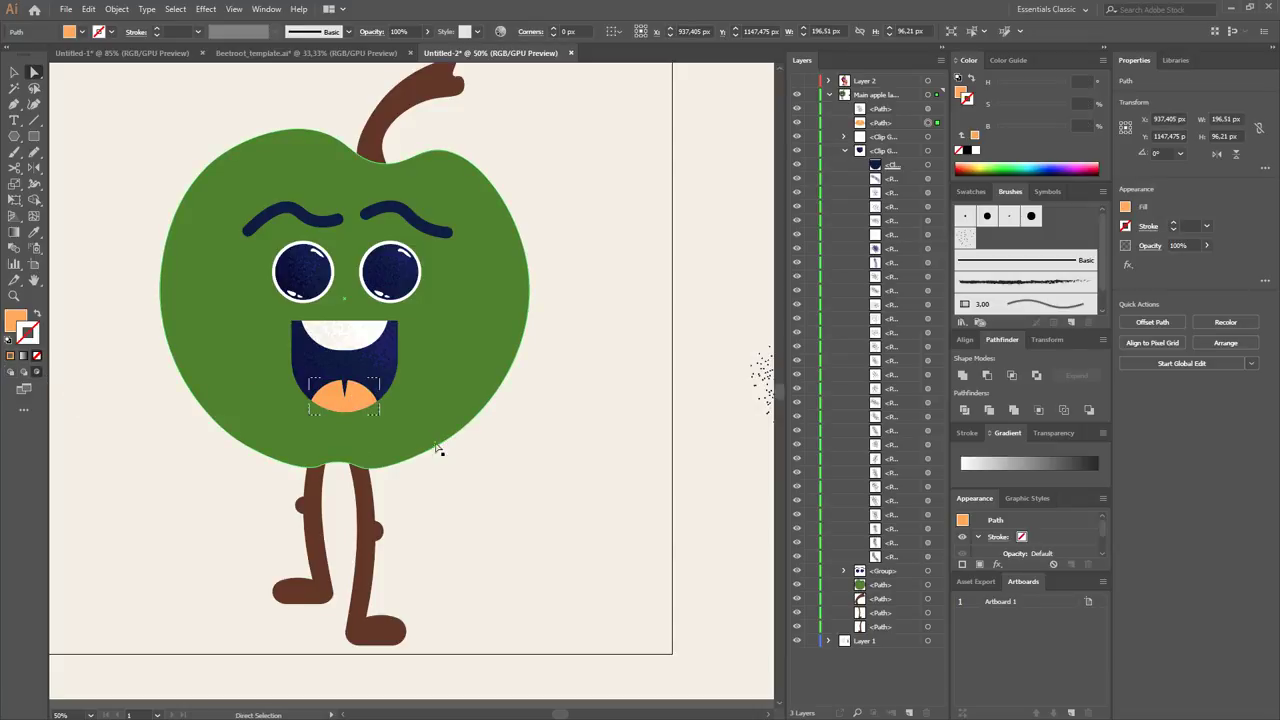
left_click(486, 463)
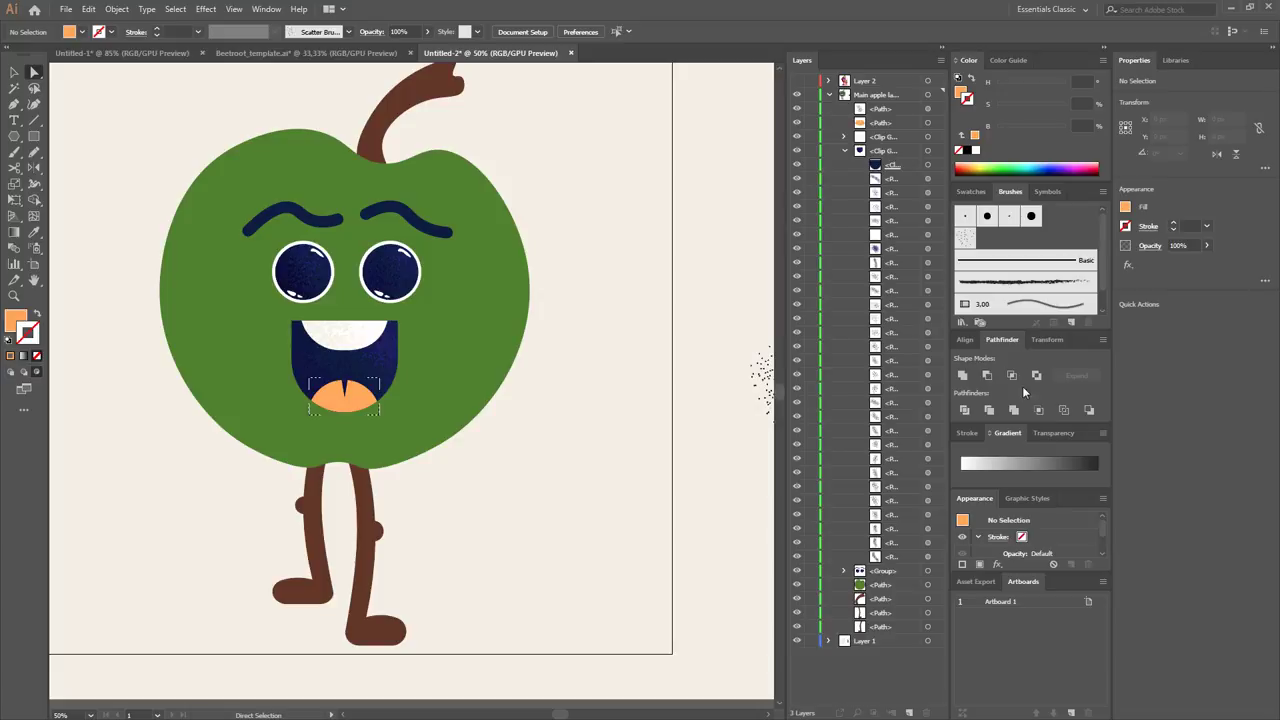
Make a light orange swatch the stroke colour.
left_click(971, 191)
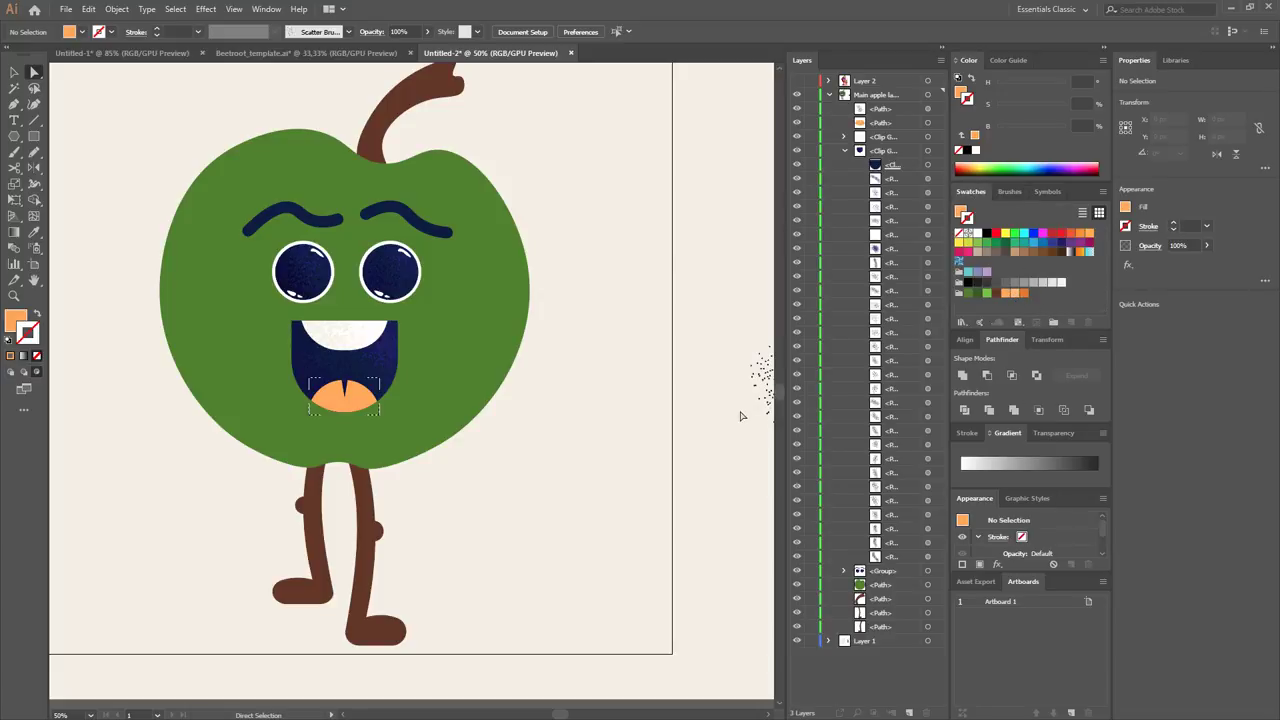
key("shift+x")
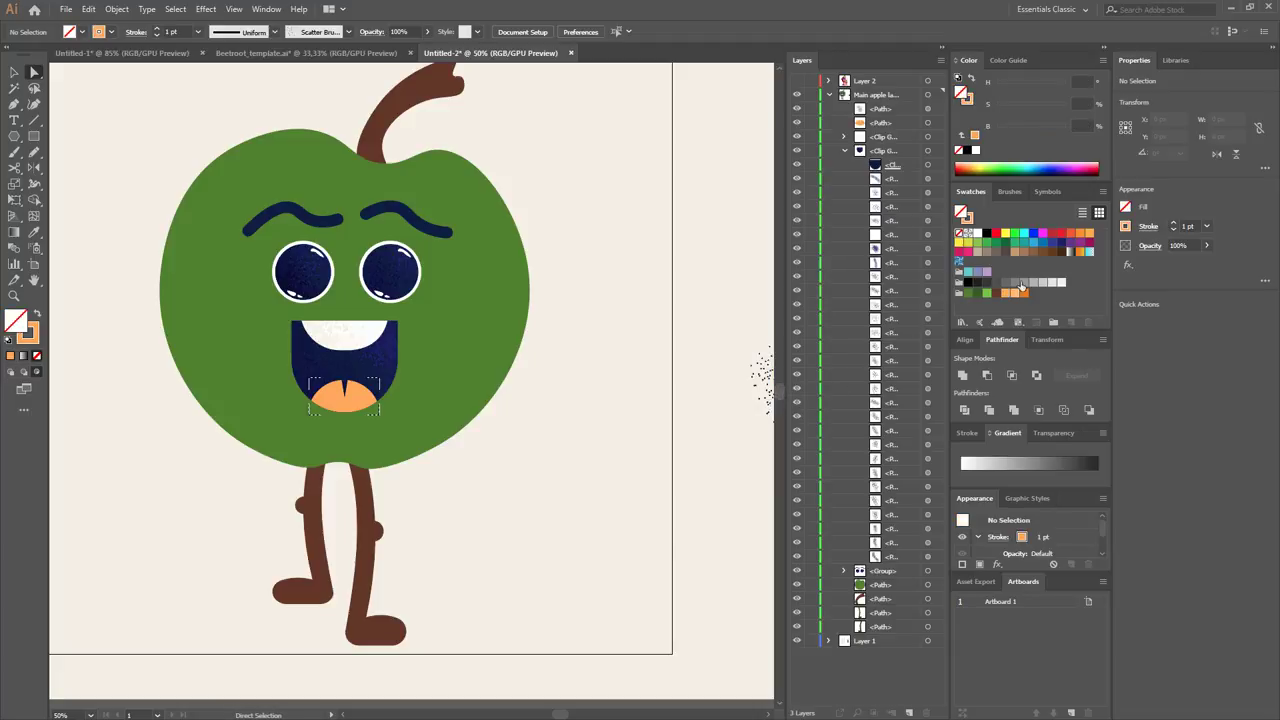
left_click(1015, 292)
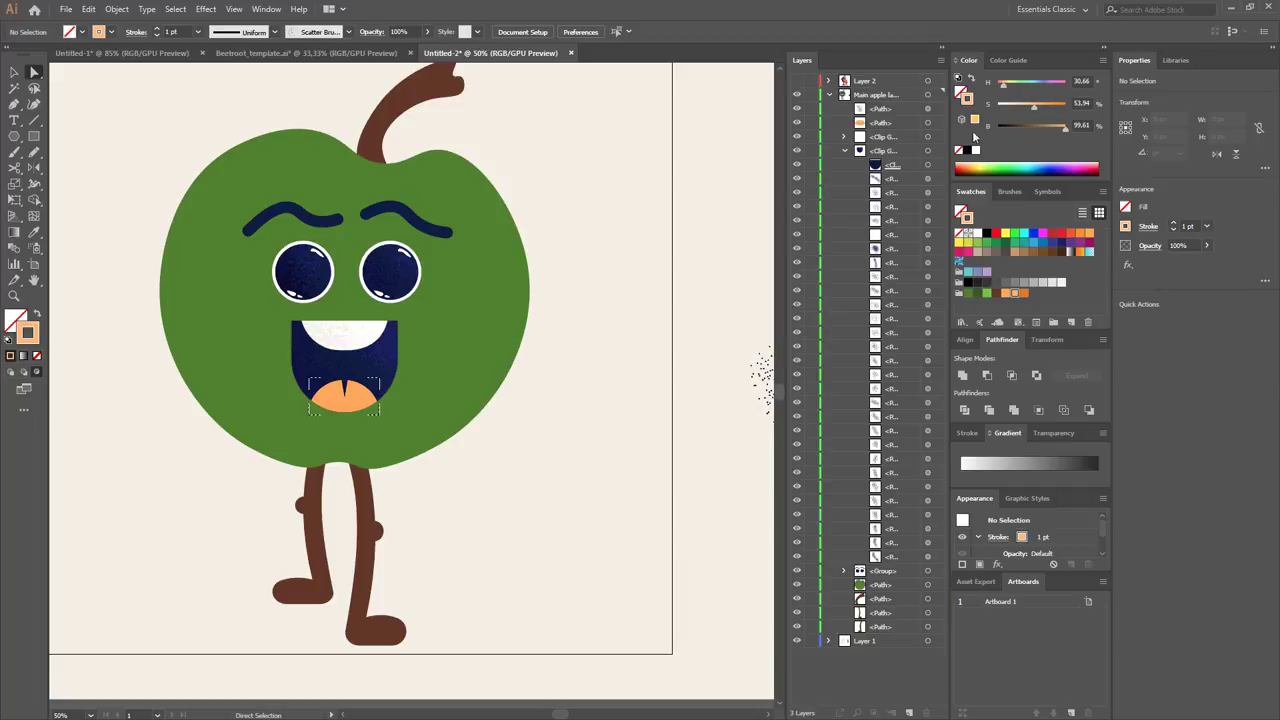
Try a 0.5 pt Paintbrush stroke weight, then undo it.
key("b")
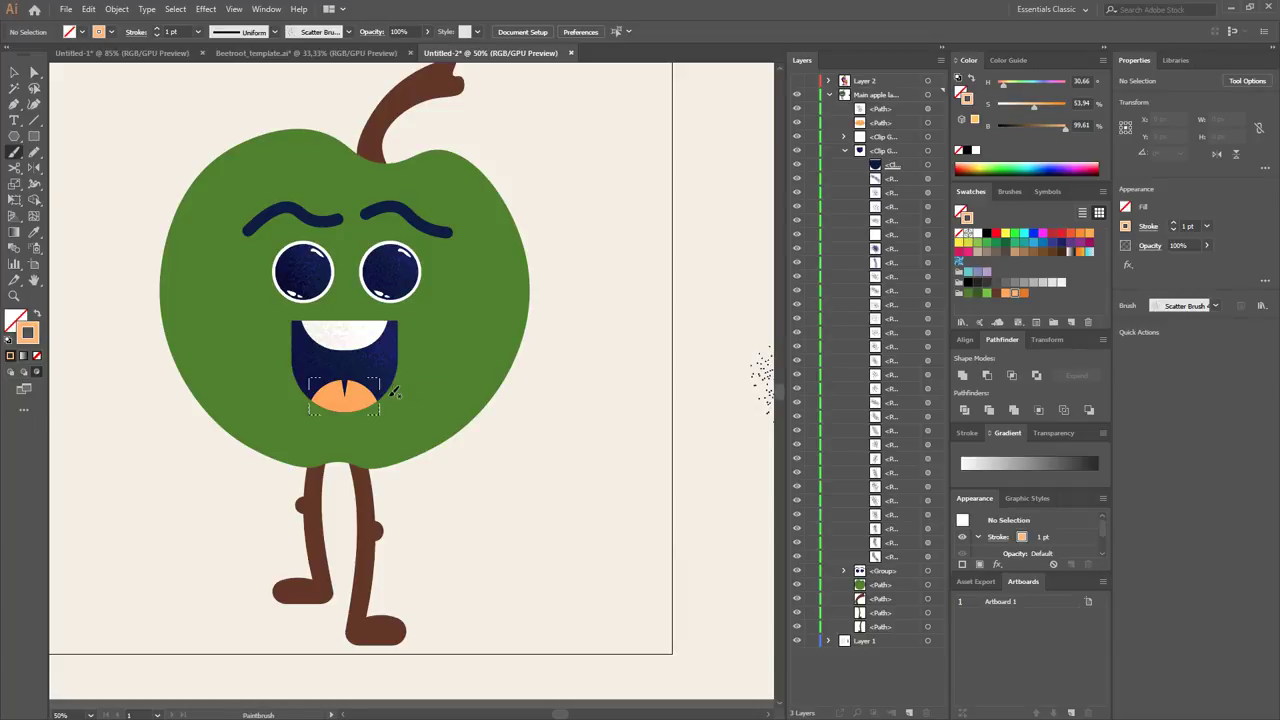
left_click(197, 31)
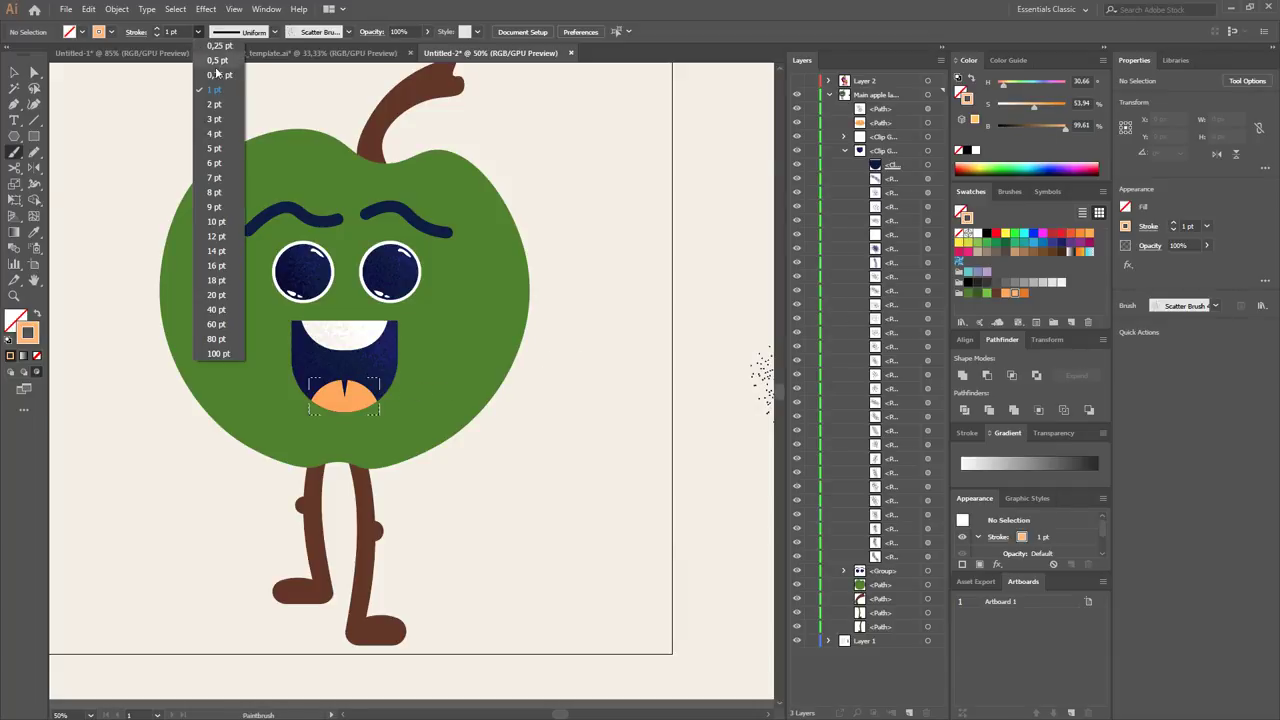
left_click(215, 69)
key("ctrl+z")
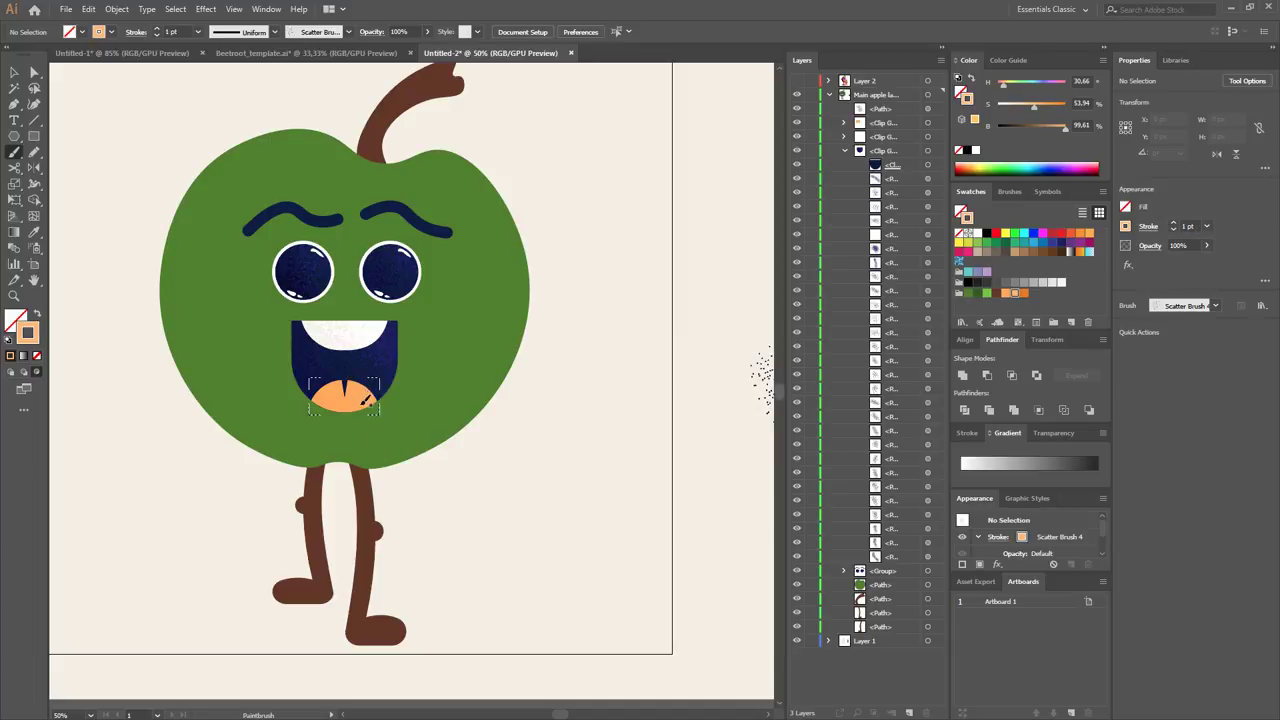
Try thinning a navy grain path in the mouth to 0.5 pt, then undo and deselect.
key("a")
left_click(363, 402)
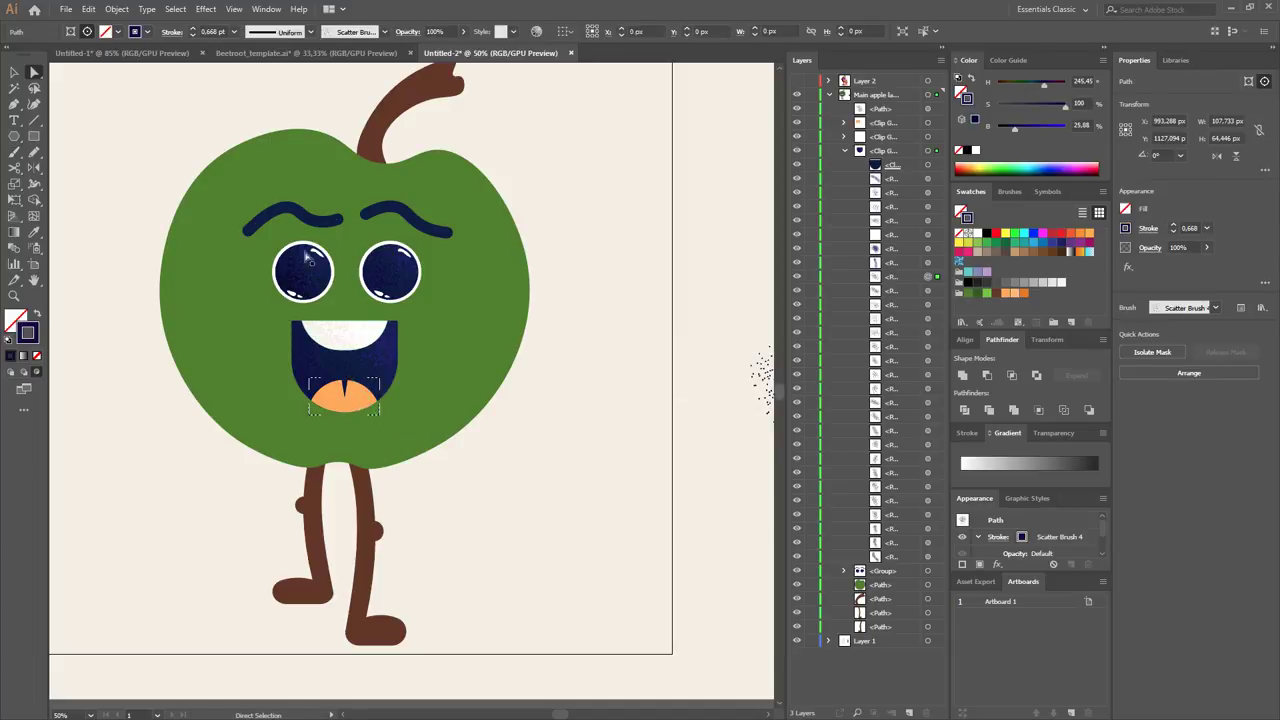
left_click(233, 31)
left_click(250, 60)
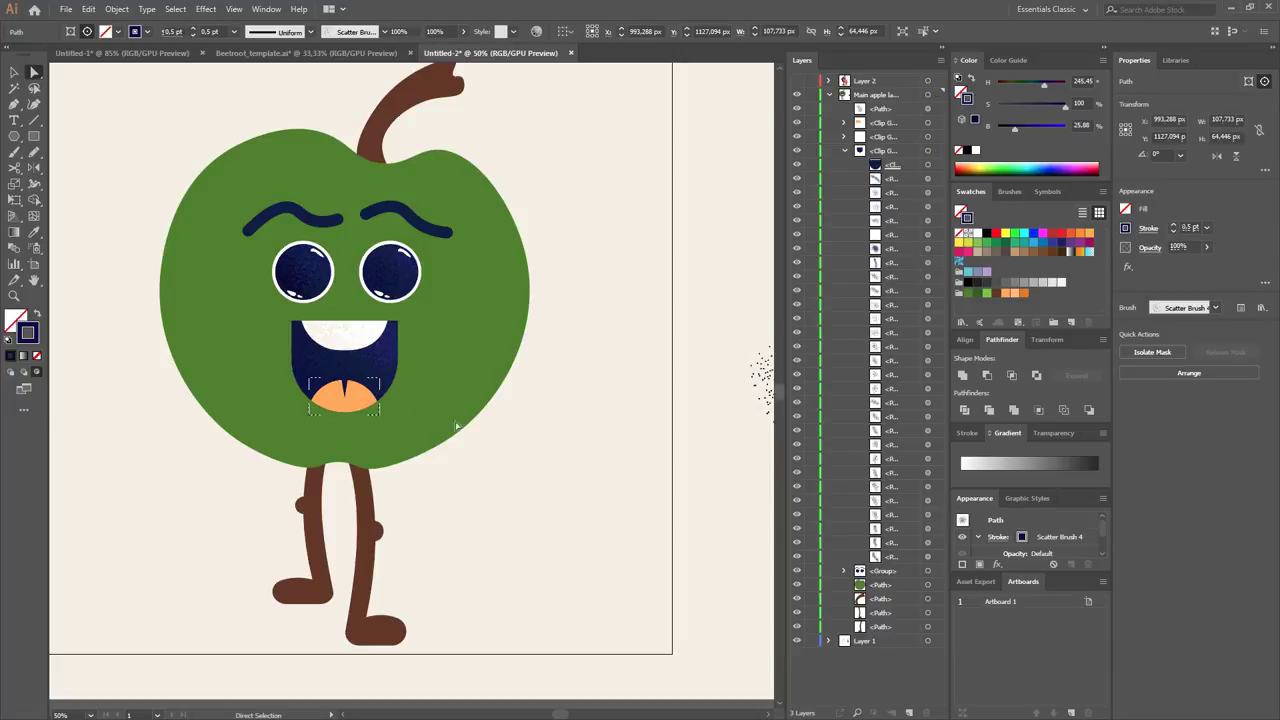
key("ctrl+z")
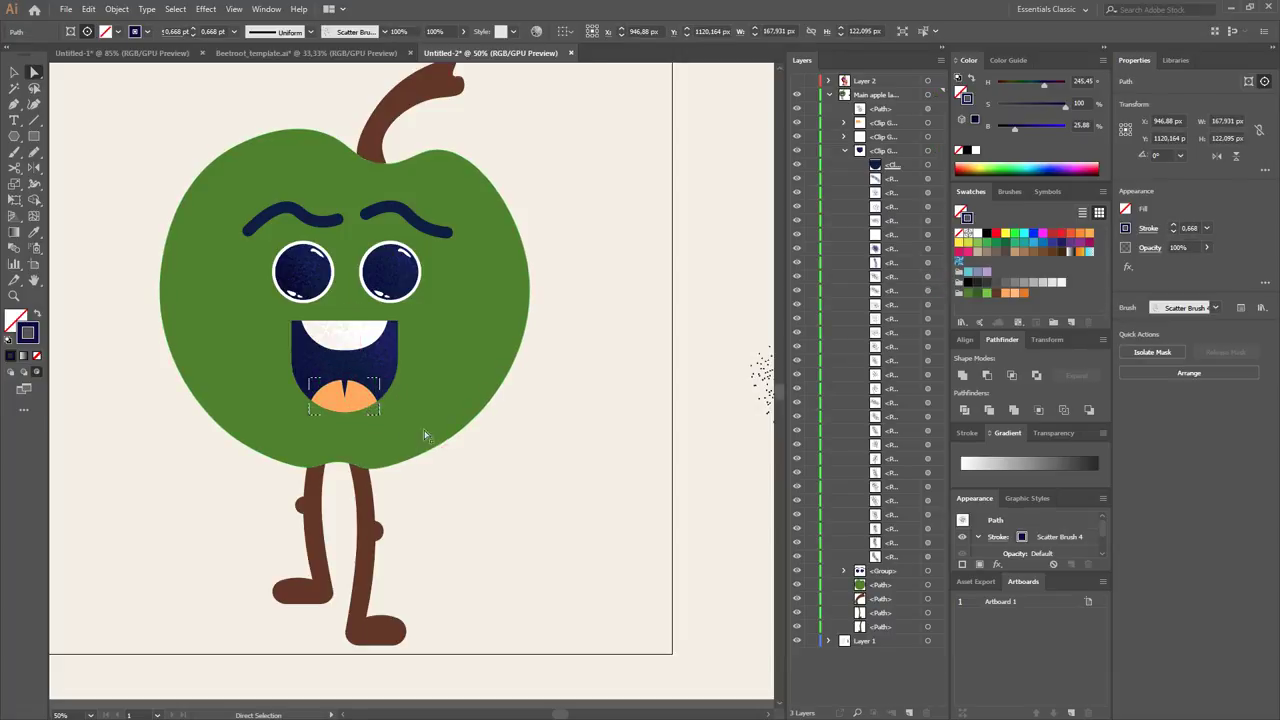
key("ctrl+shift+a")
Move the grain sample stroke beside the artboard down and to the left.
key("b")
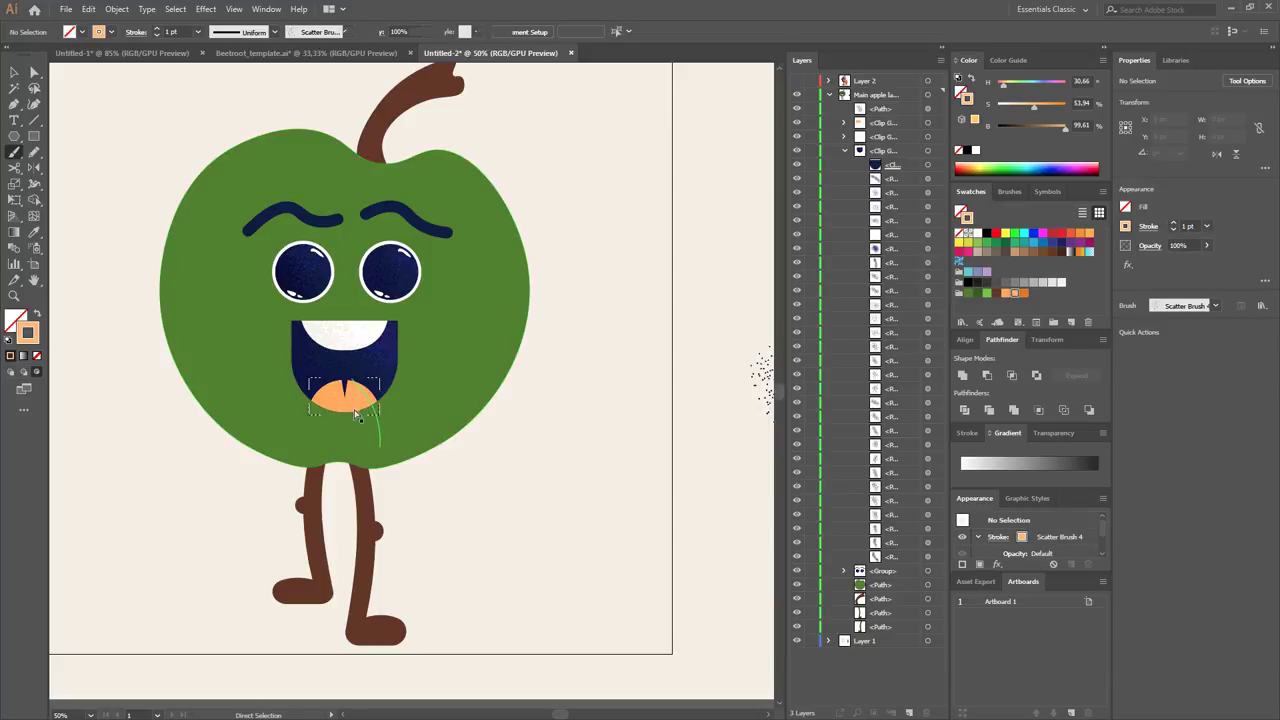
key("a")
left_click_drag(729, 371, 590, 381)
left_click(645, 402)
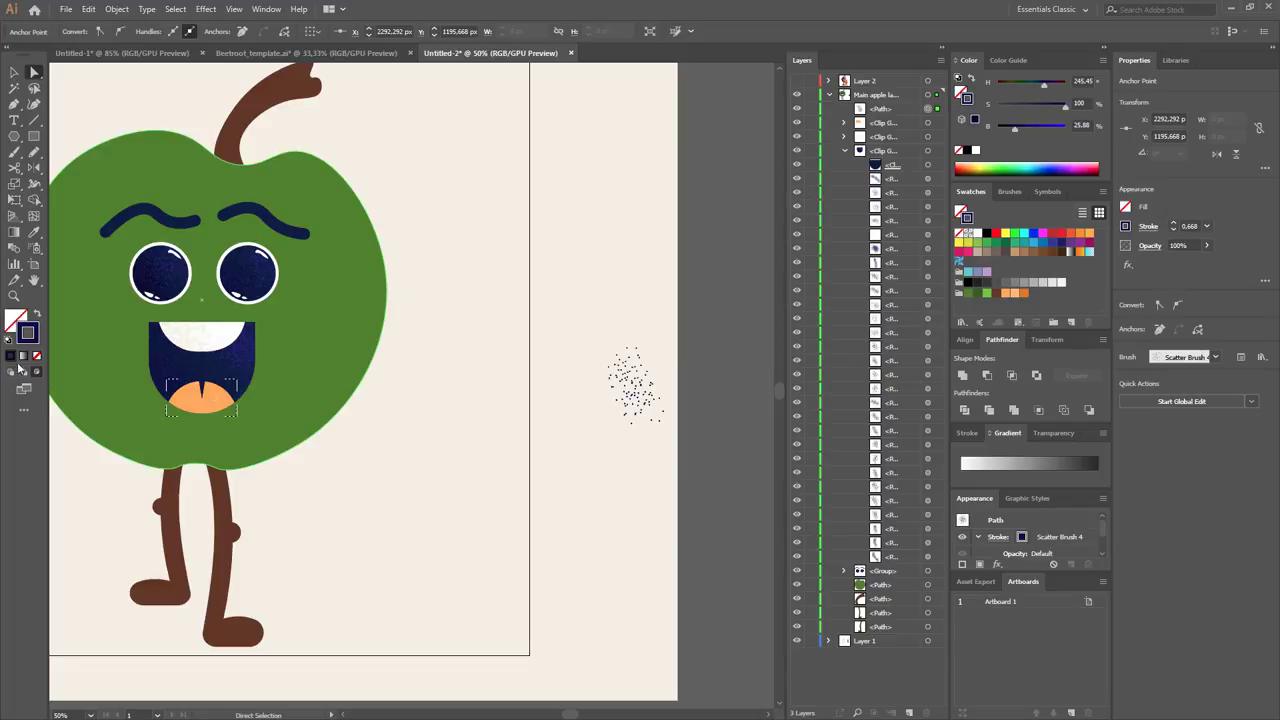
left_click_drag(661, 371, 586, 429)
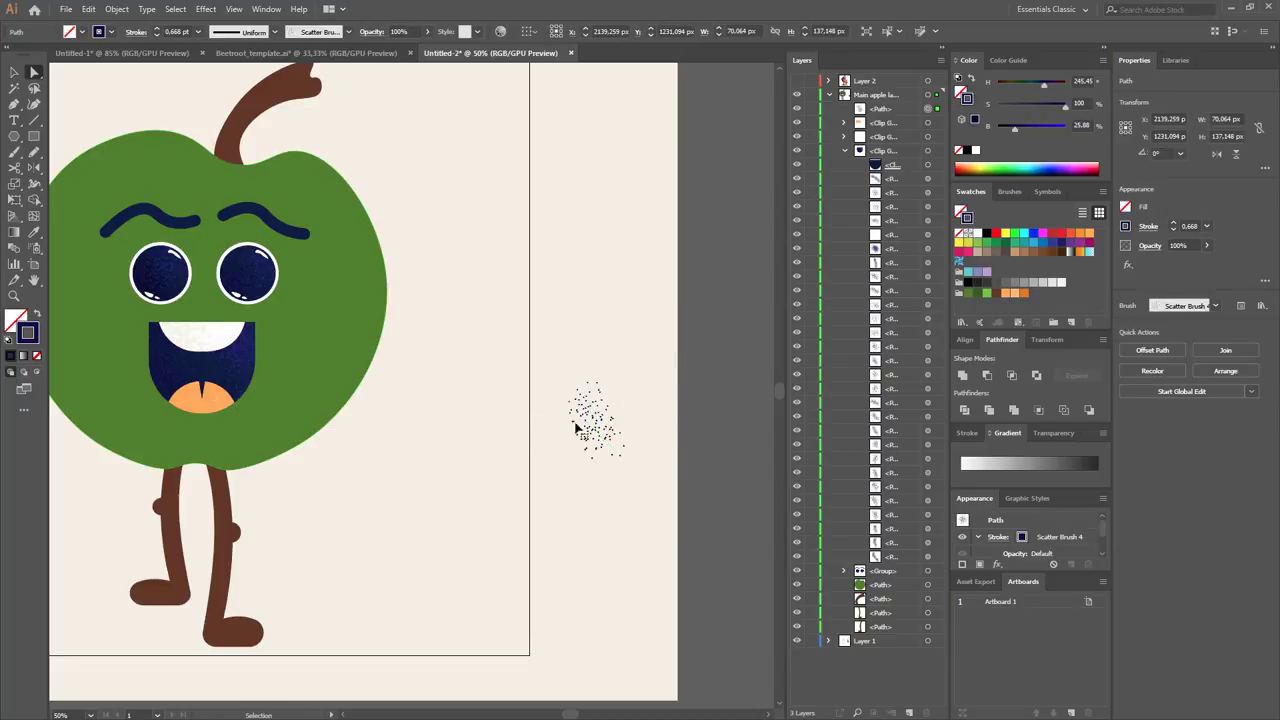
left_click(370, 463)
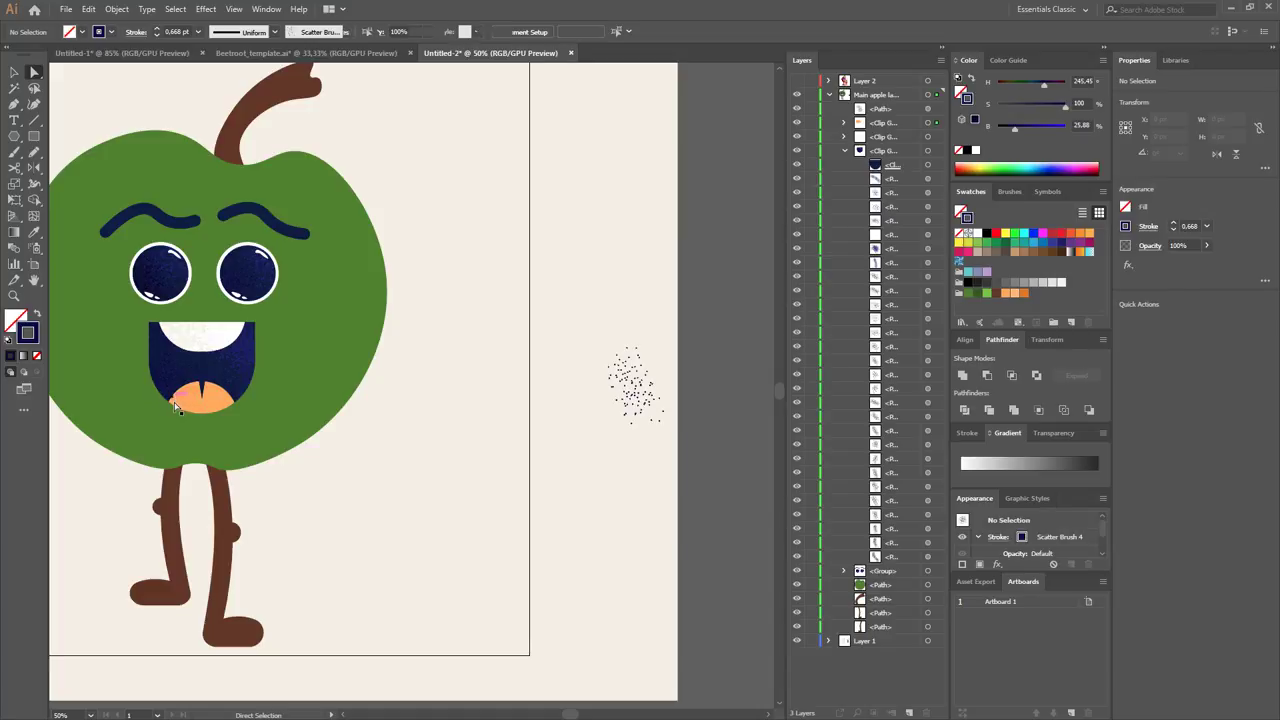
Inspect the orange tongue and the thin grain stroke near it.
left_click(174, 406)
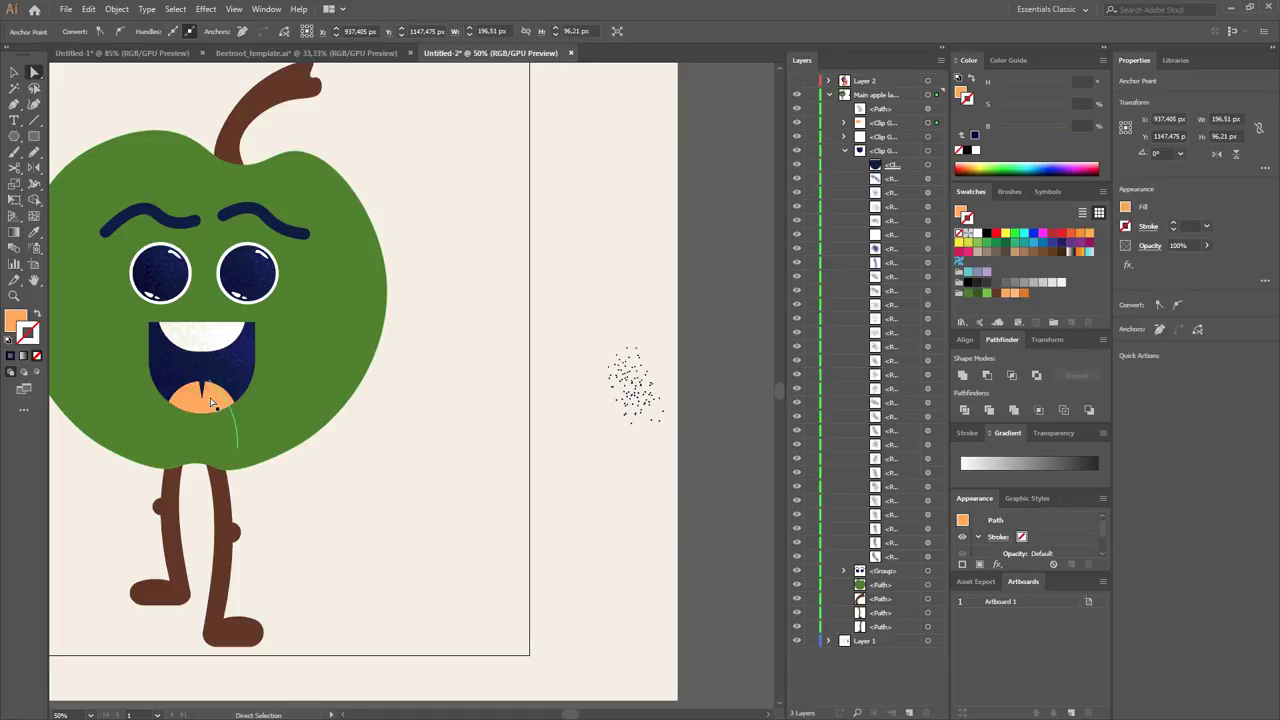
left_click(191, 399)
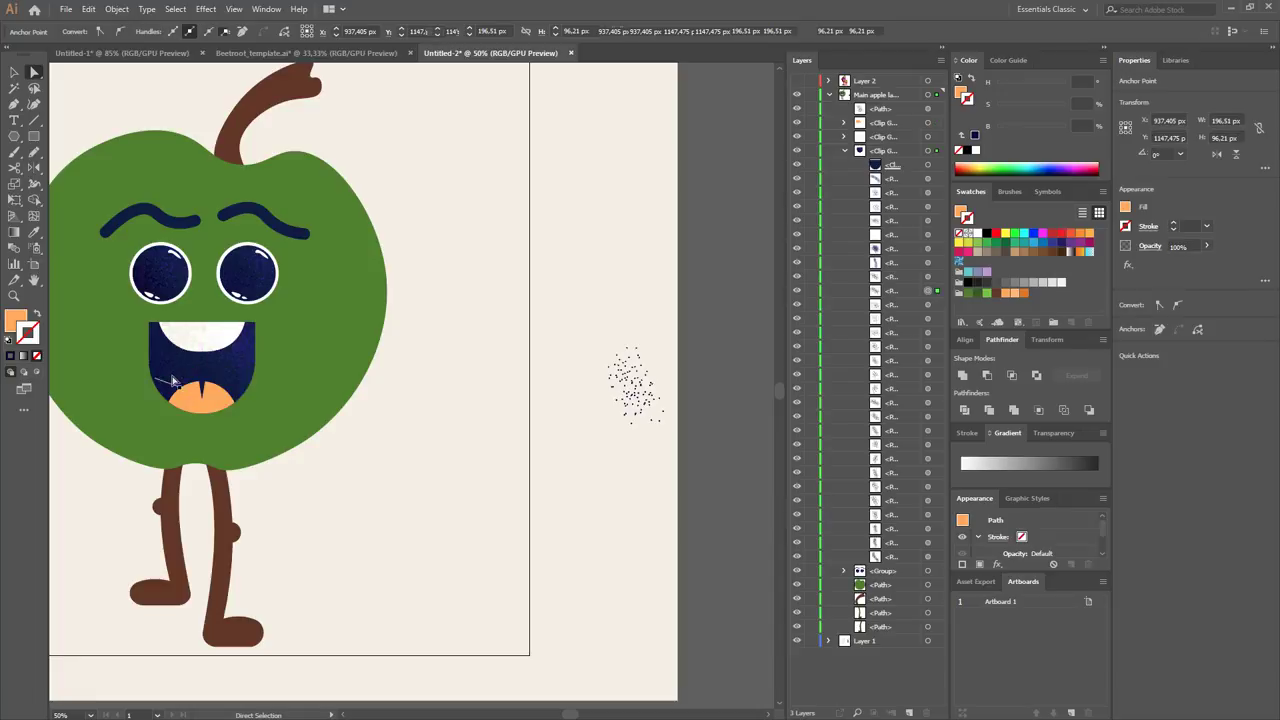
left_click(189, 401)
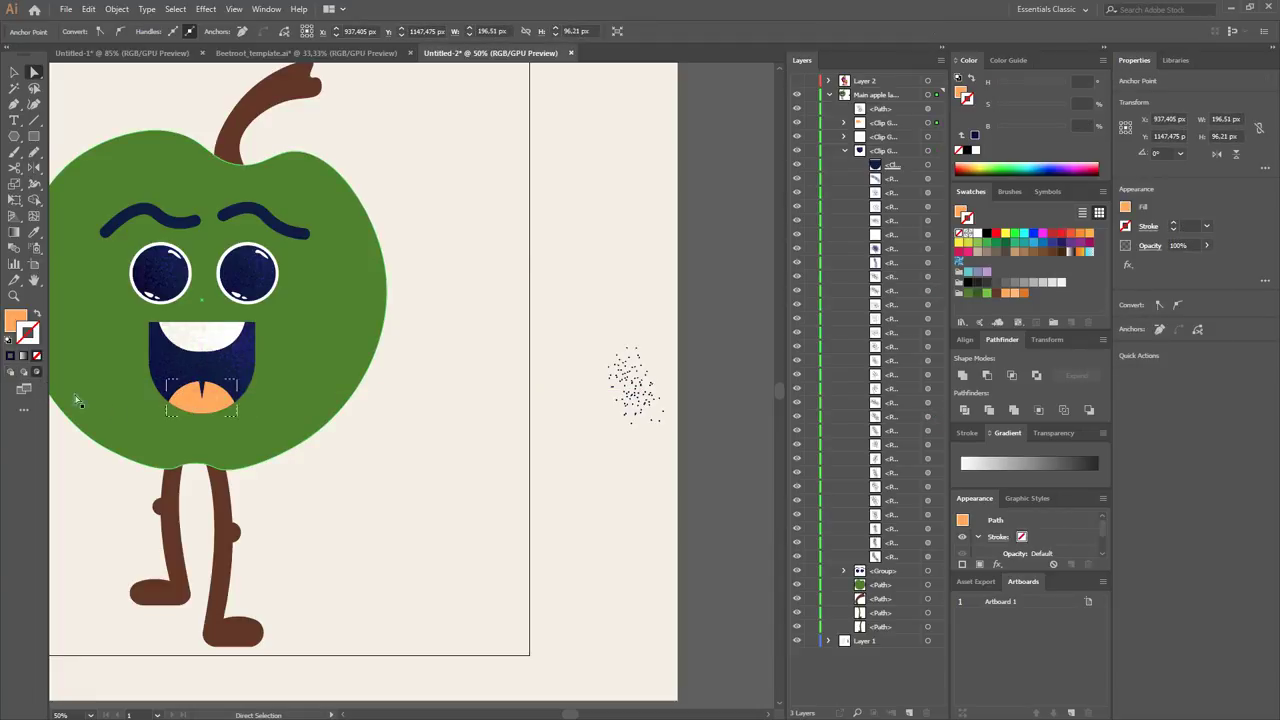
left_click(330, 468)
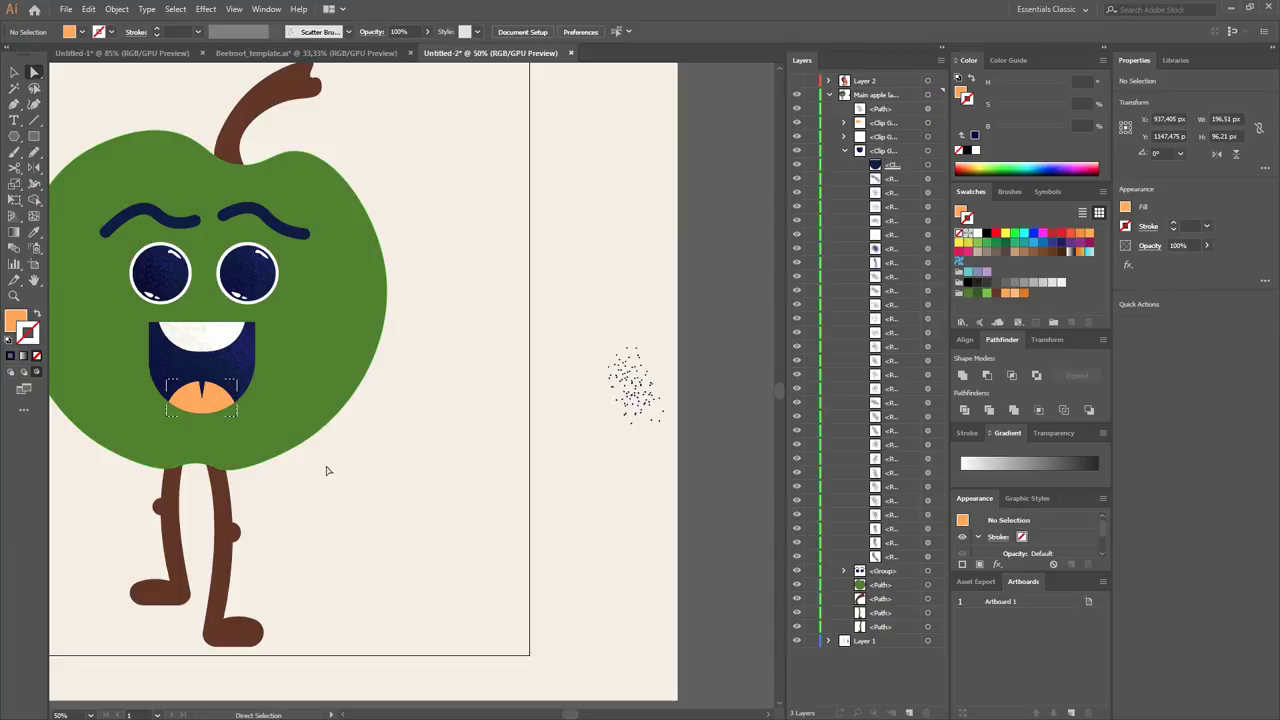
Set a light orange, no-fill, 0.5 pt Paintbrush stroke.
key("b")
key("shift+x")
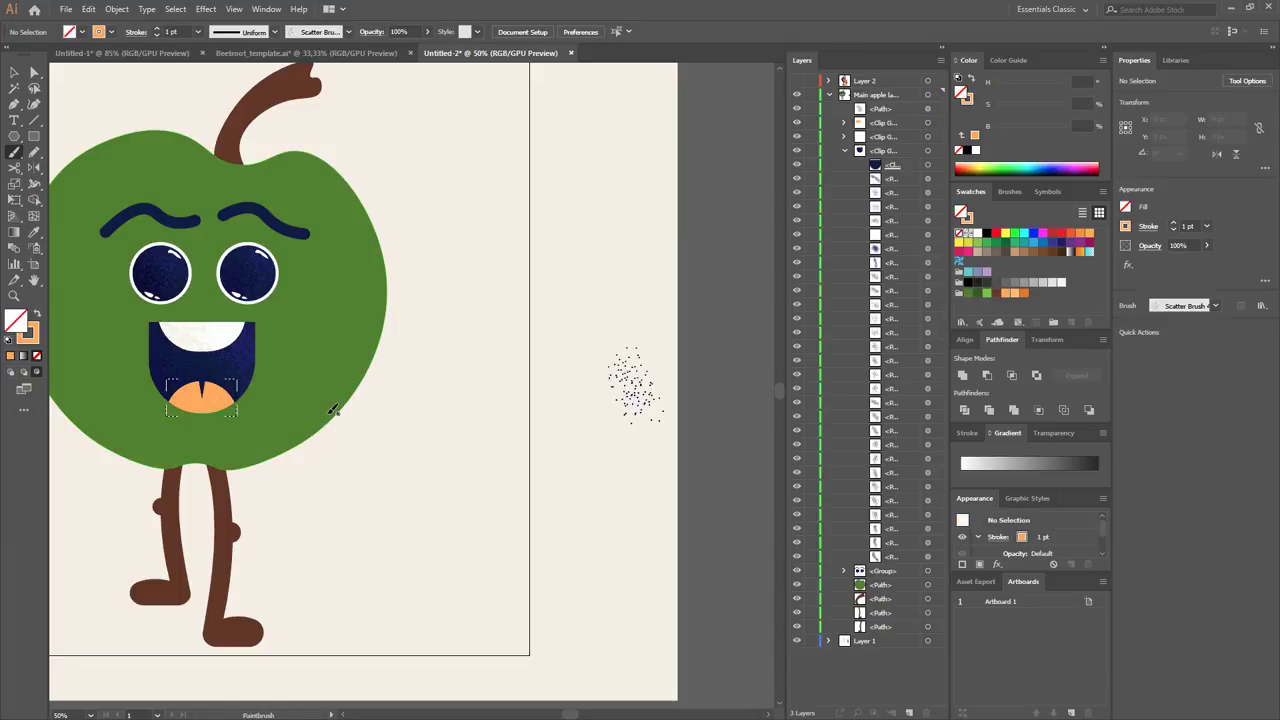
key("x")
left_click(1015, 293)
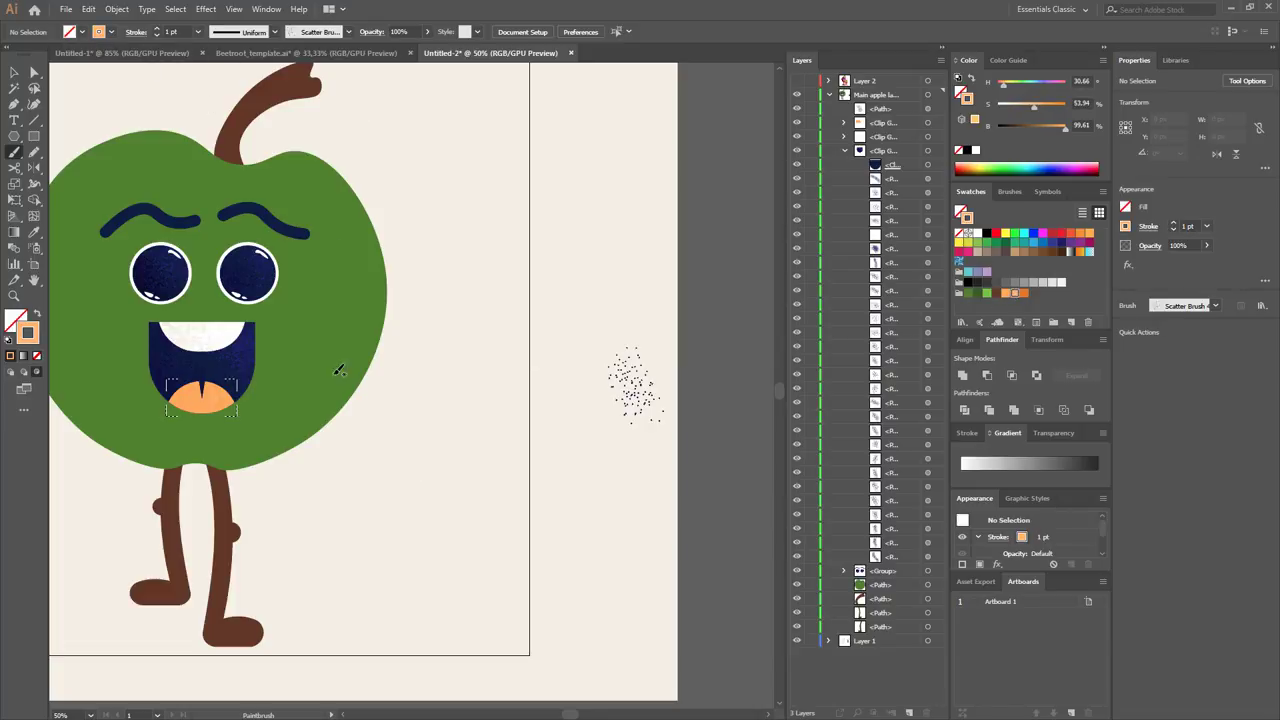
left_click(197, 31)
left_click(210, 62)
Compare a darker orange, keep the lighter one, and lighten it to pale peach.
left_click(1023, 293)
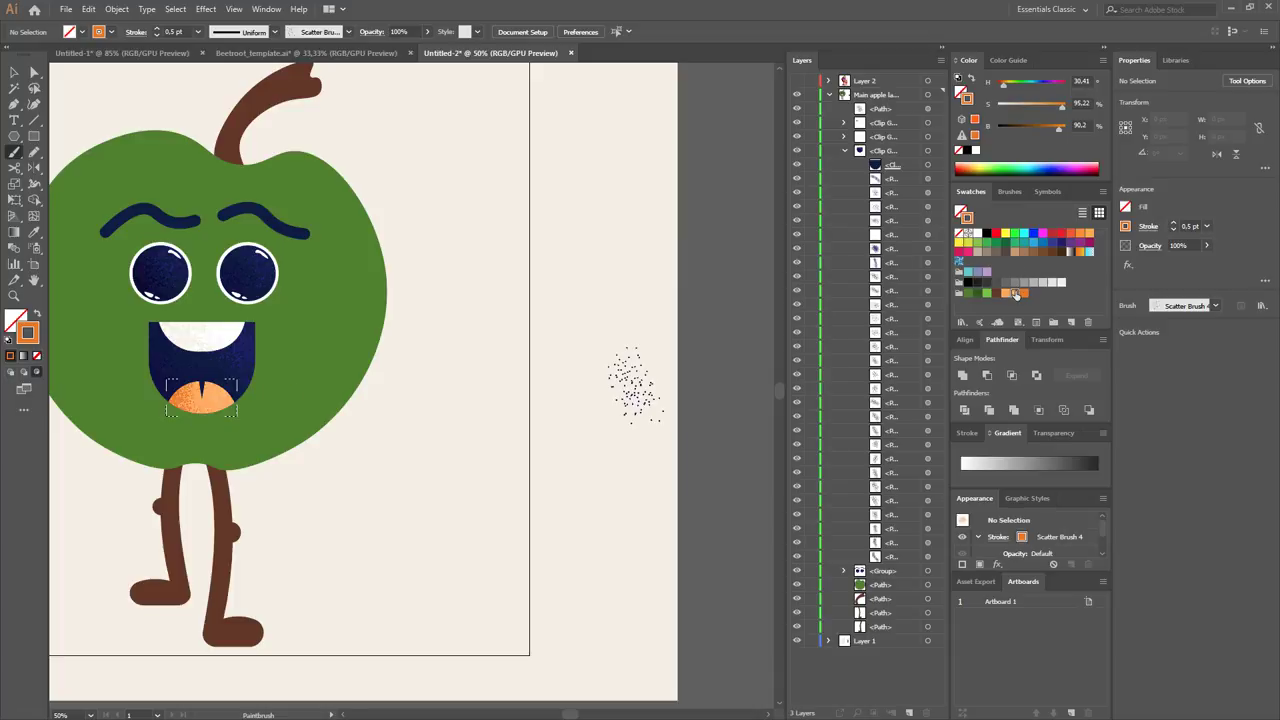
left_click(1016, 292)
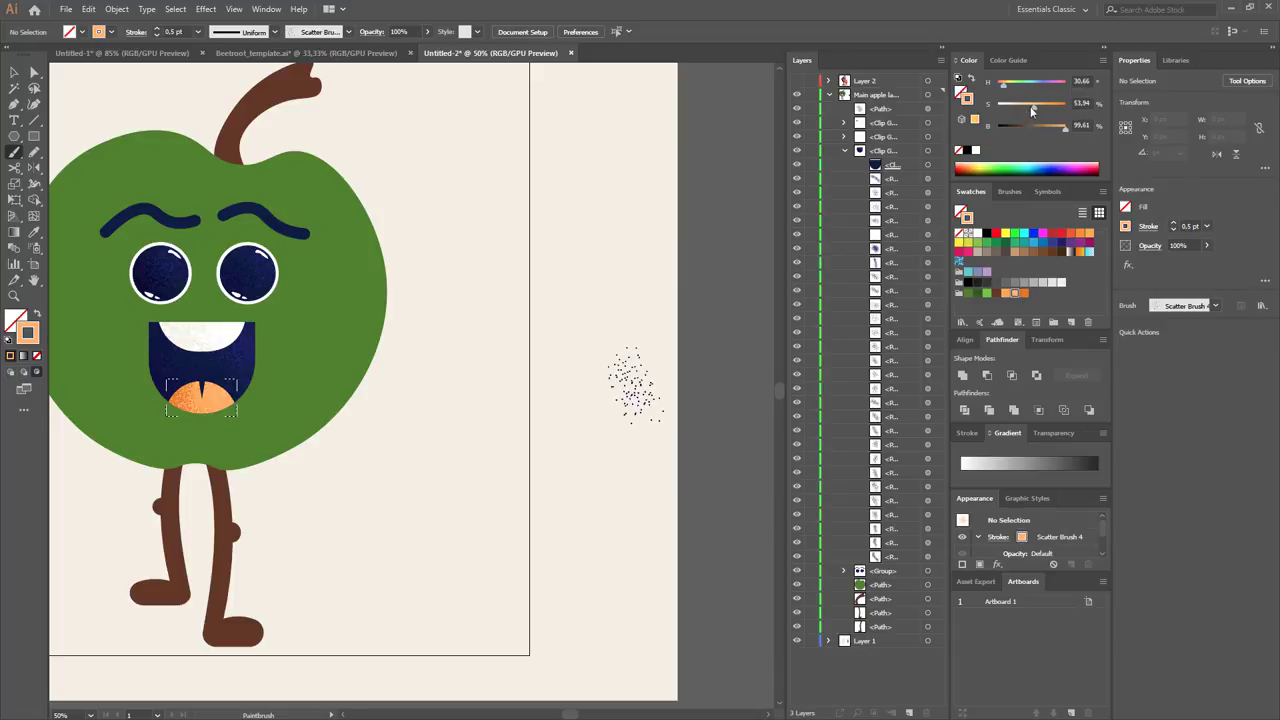
left_click_drag(1032, 111, 1015, 106)
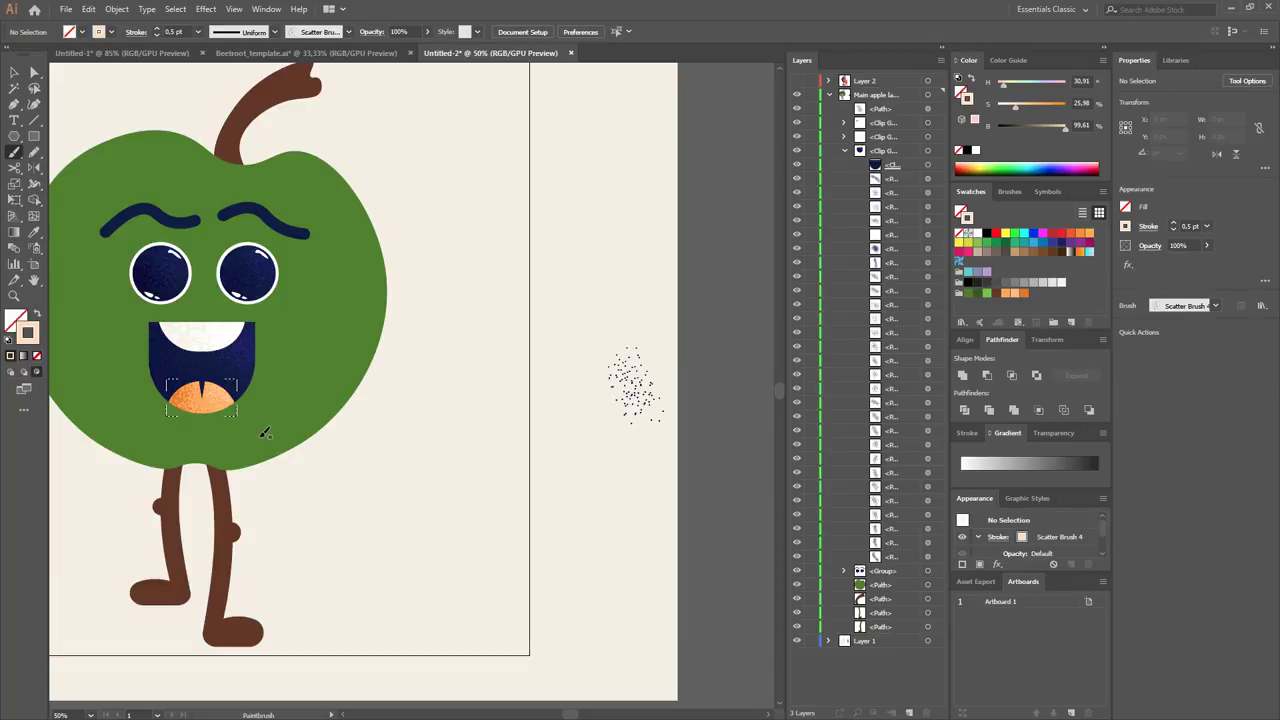
key("v")
scroll(342, 478, "down", 2)
Select the apple body path and set Draw Inside on it.
key("a")
left_click(330, 415)
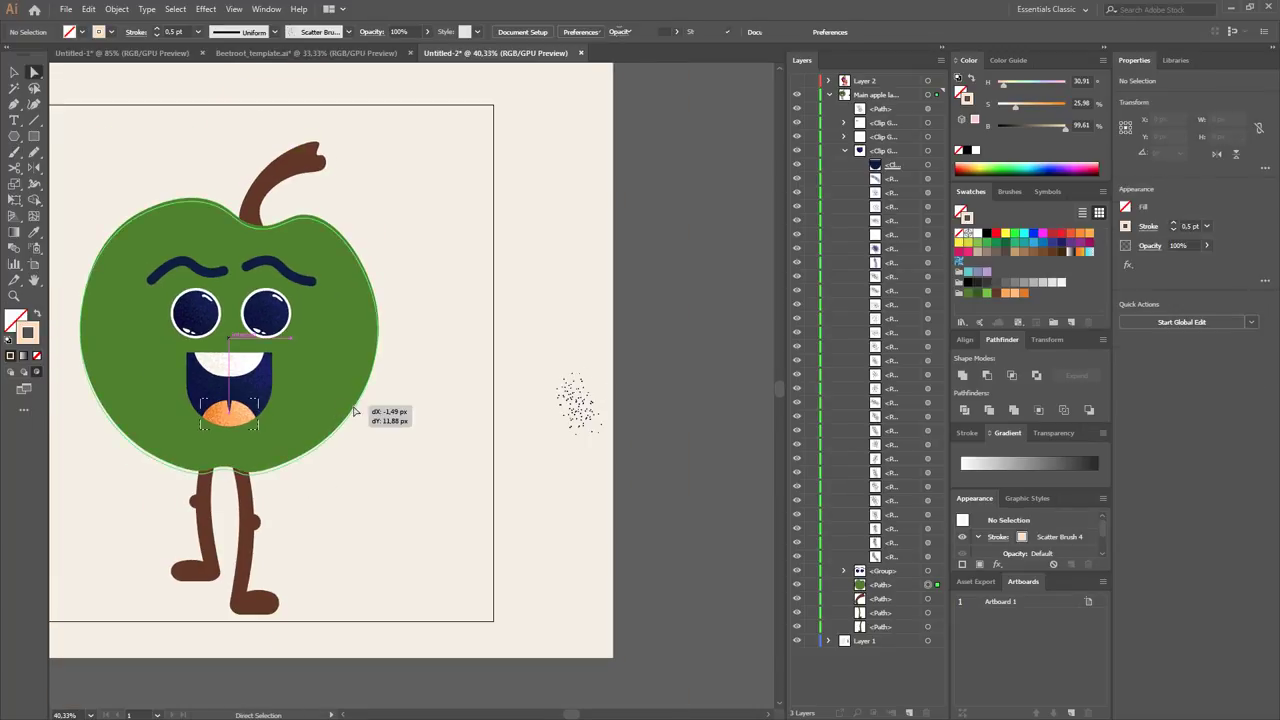
left_click(497, 460)
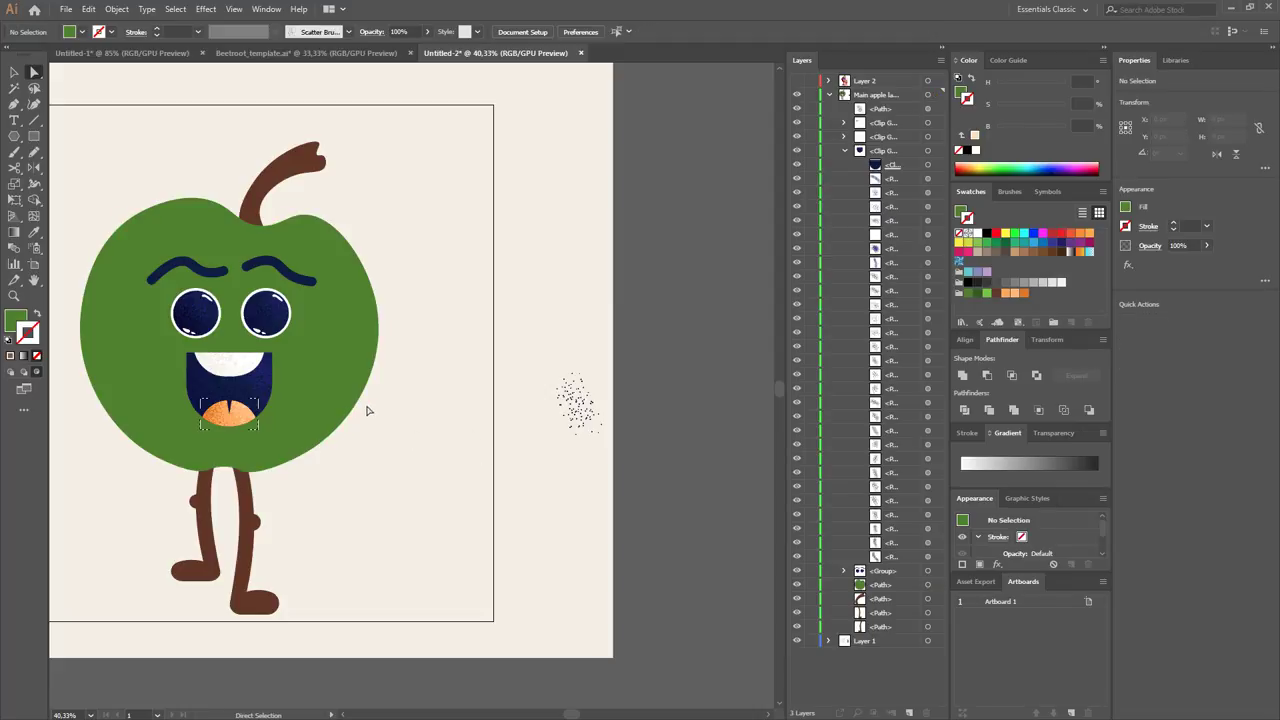
left_click(362, 404)
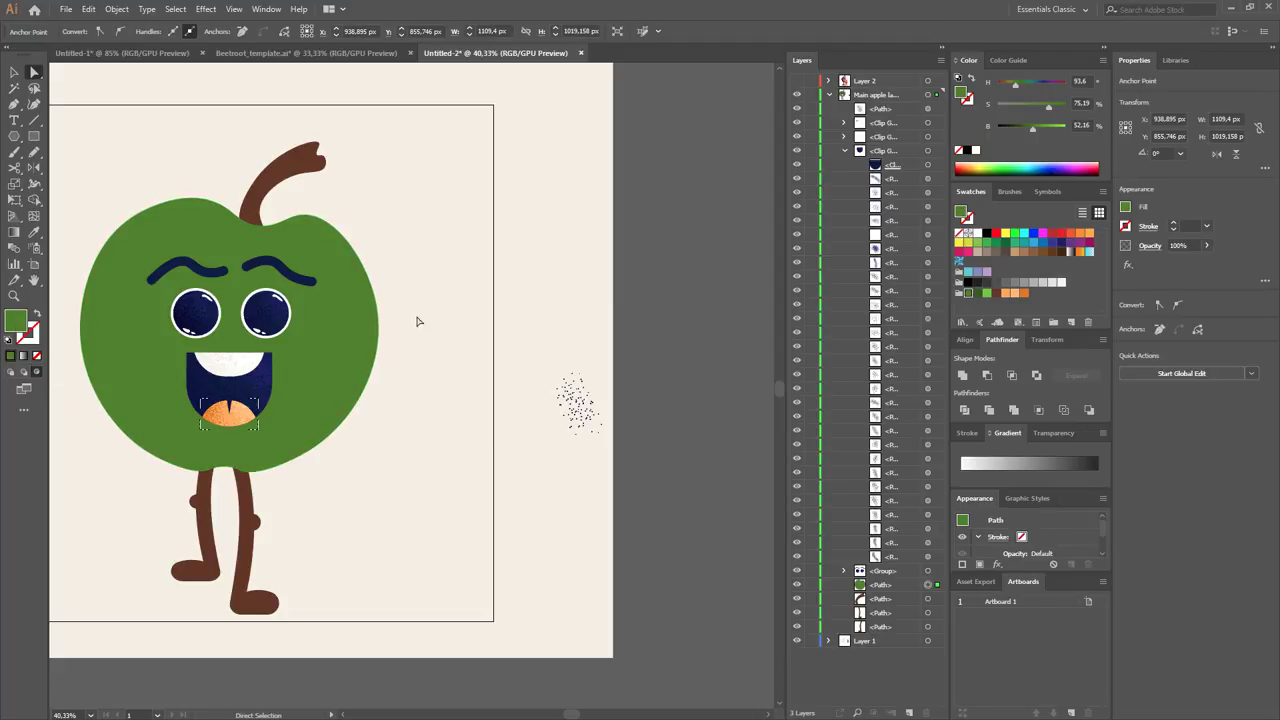
left_click_drag(417, 317, 283, 423)
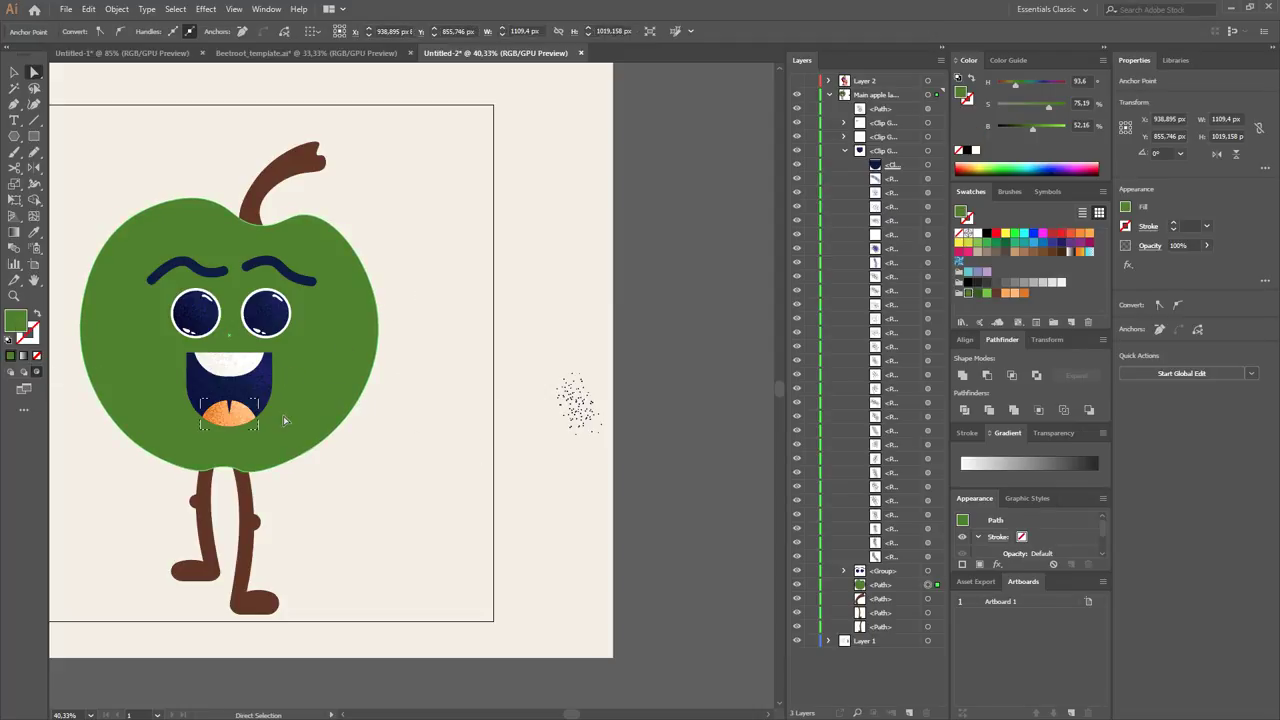
left_click(37, 371)
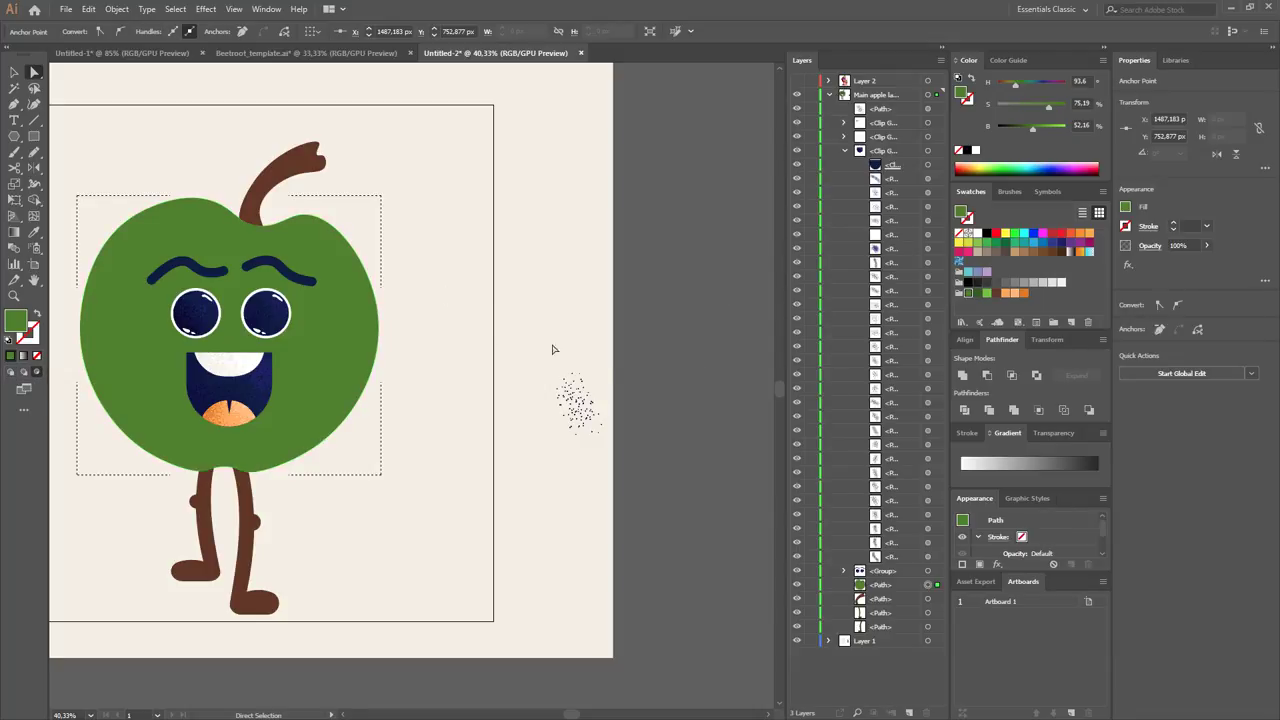
left_click(663, 363)
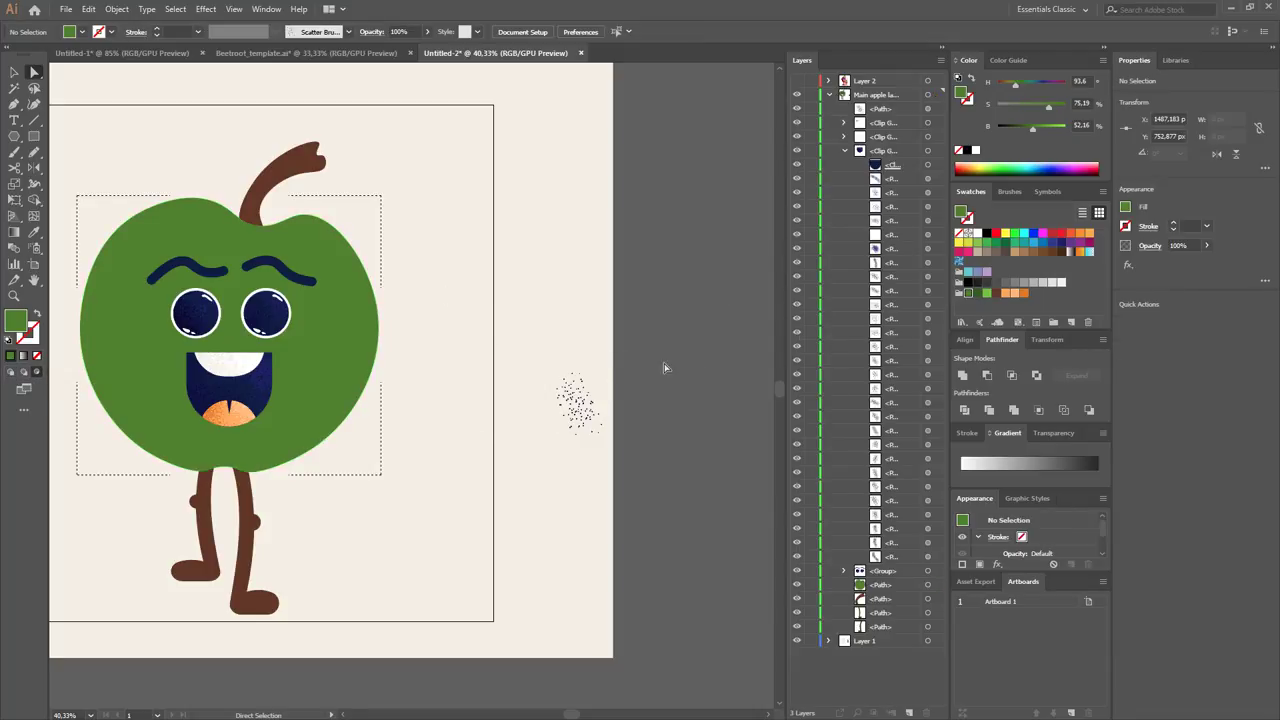
Switch the scatter-brush stroke to green and paint grain along the apple's left edge.
left_click(567, 425)
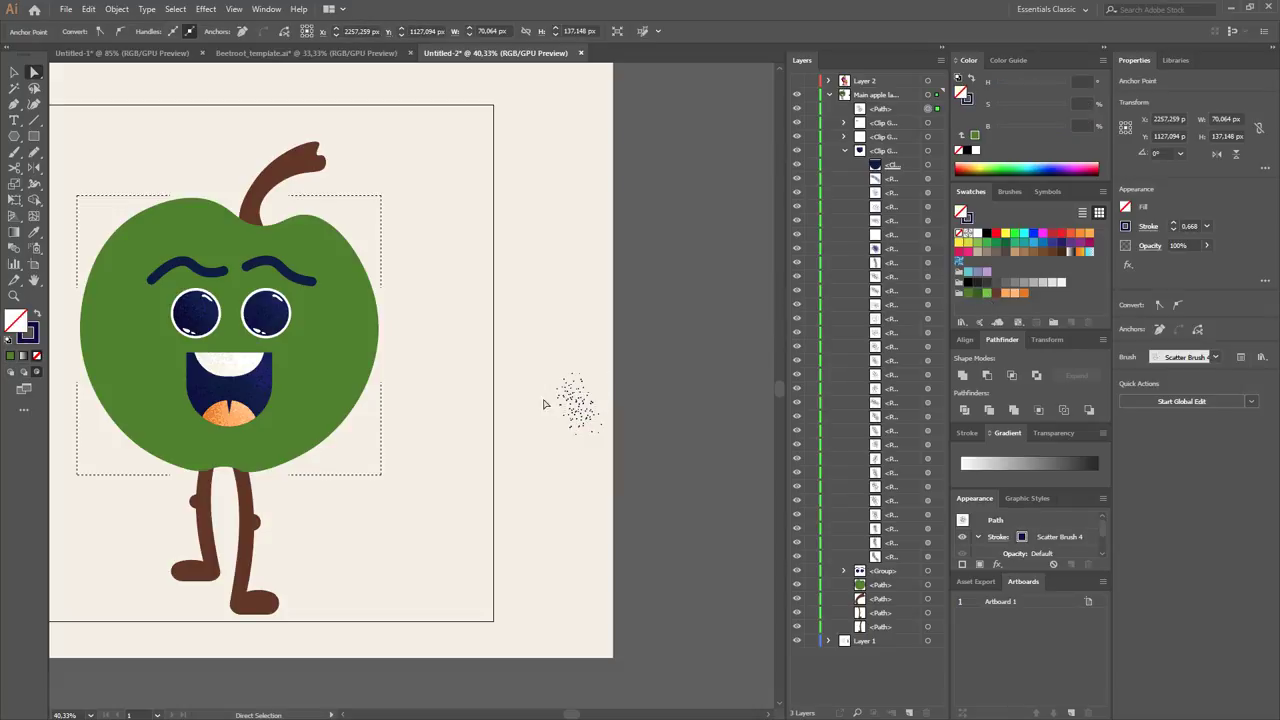
key("b")
key("x")
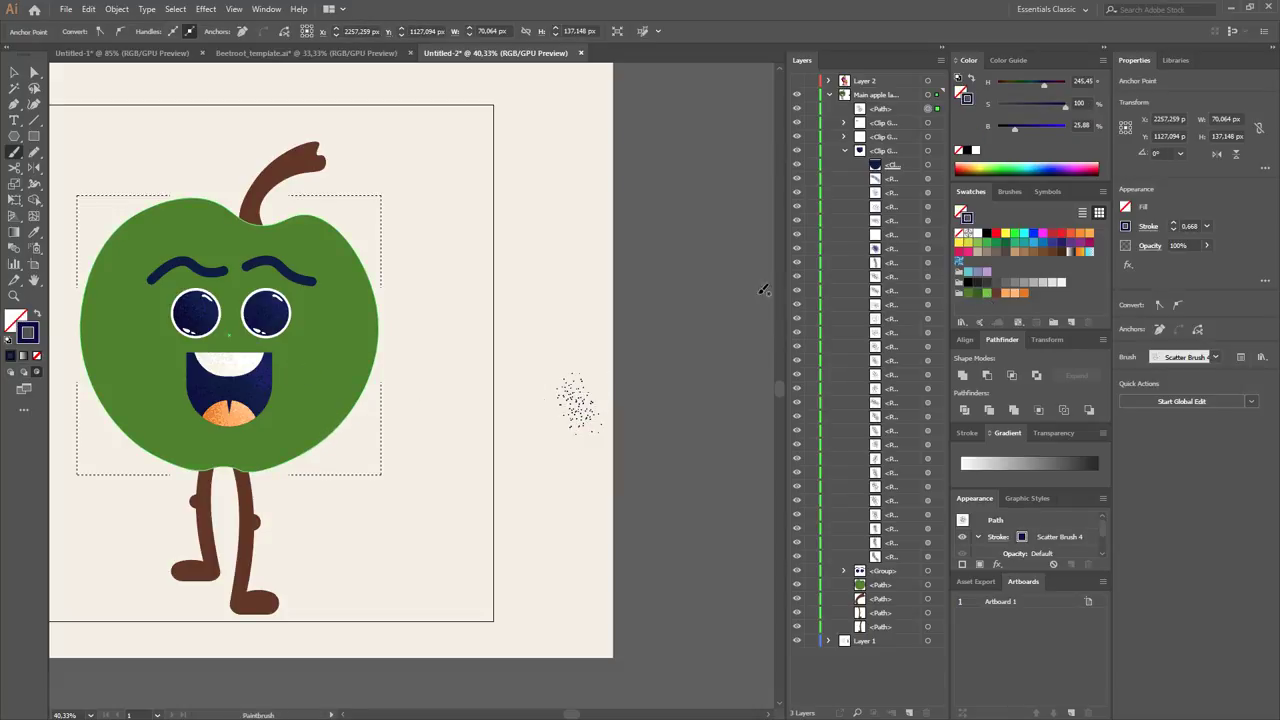
left_click(980, 293)
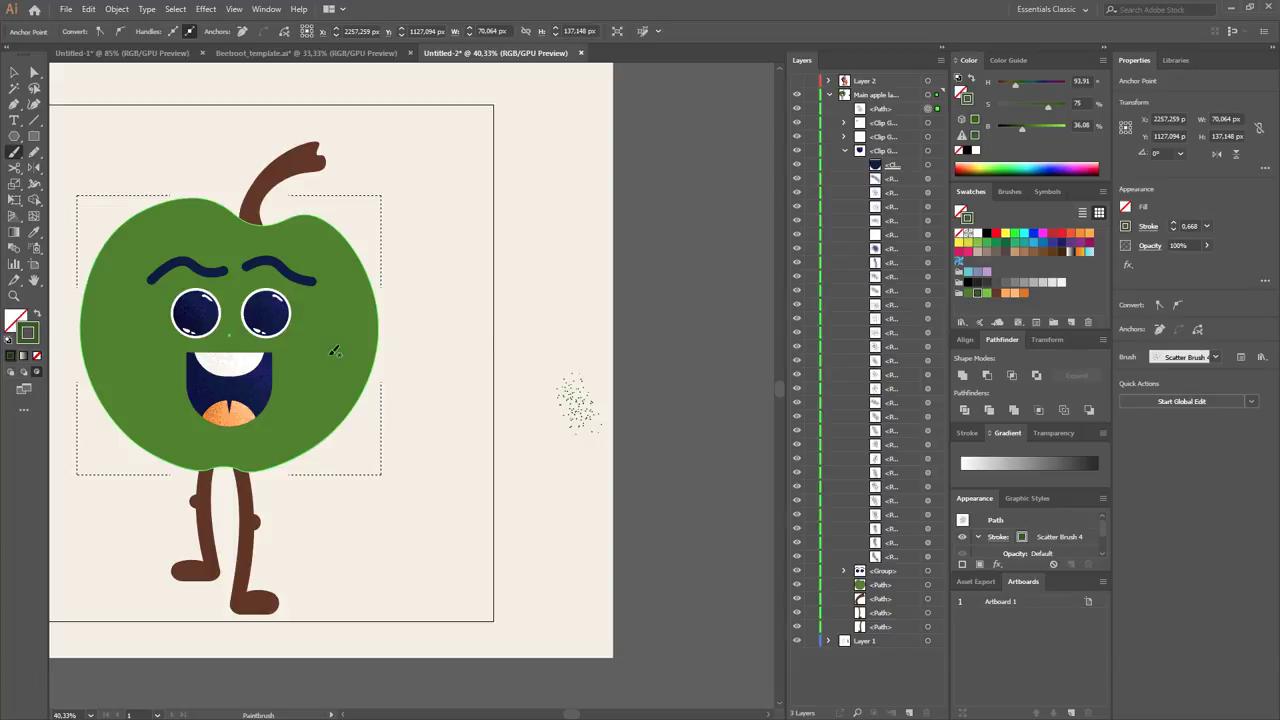
mouse_move(118, 265)
left_mouse_down()
mouse_move(150, 396)
mouse_move(204, 464)
left_mouse_up()
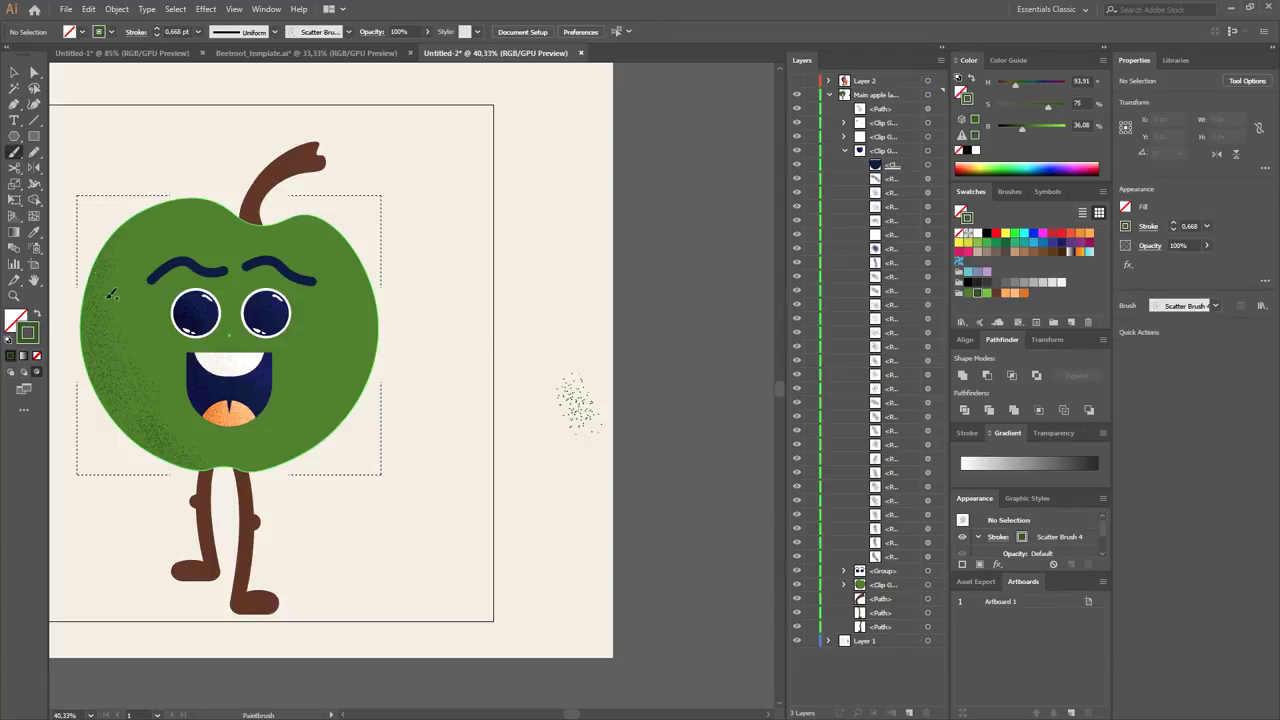
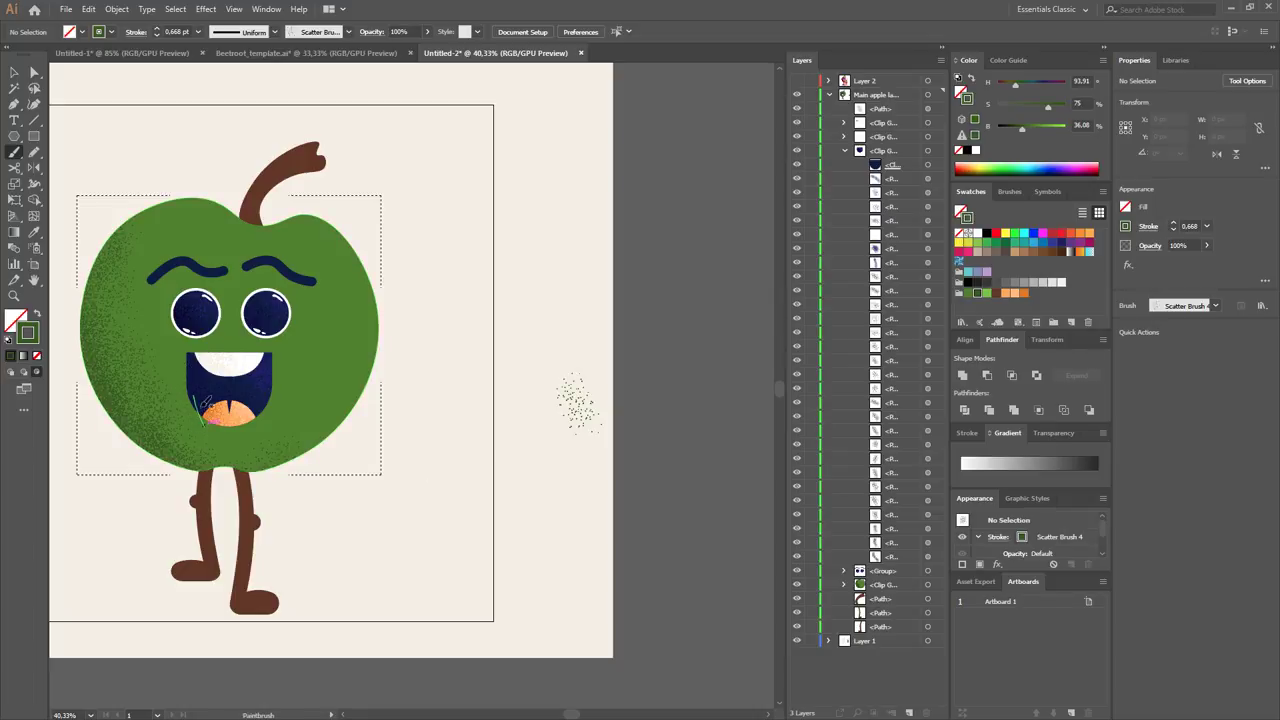
Set the stroke weight to 0.25 pt and reshape the texture stroke near the mouth.
left_click(199, 31)
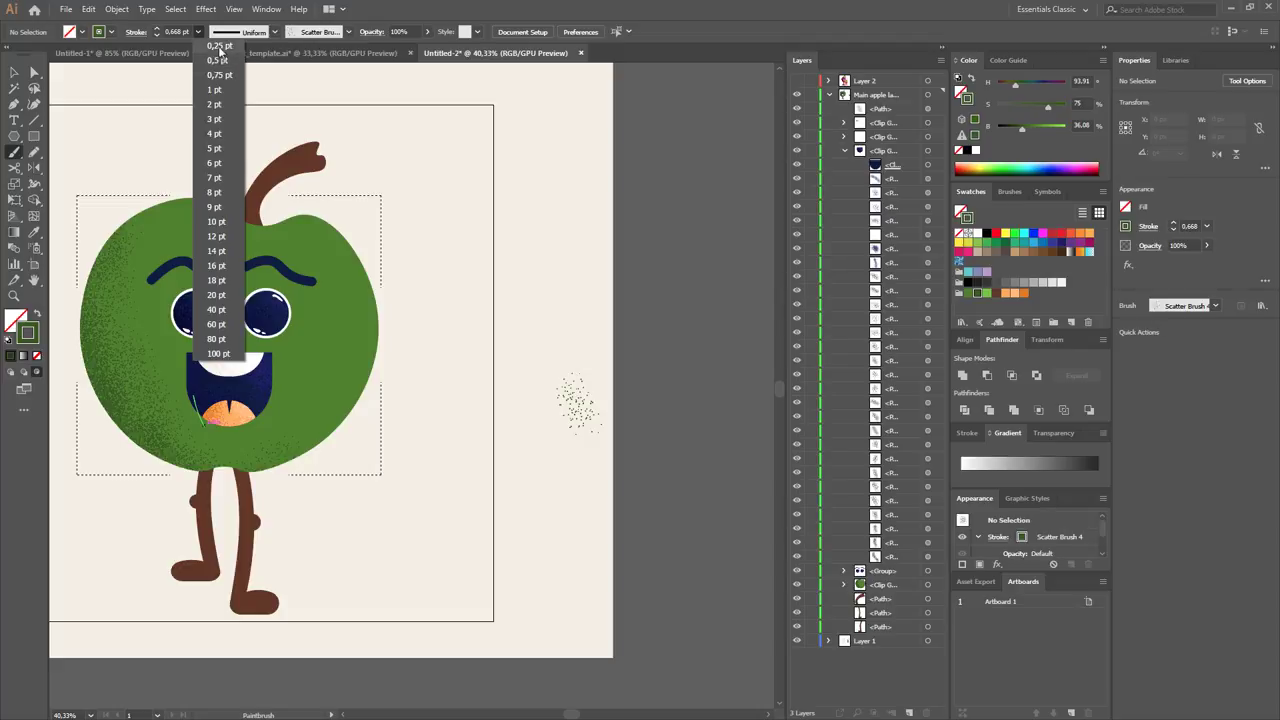
left_click(218, 46)
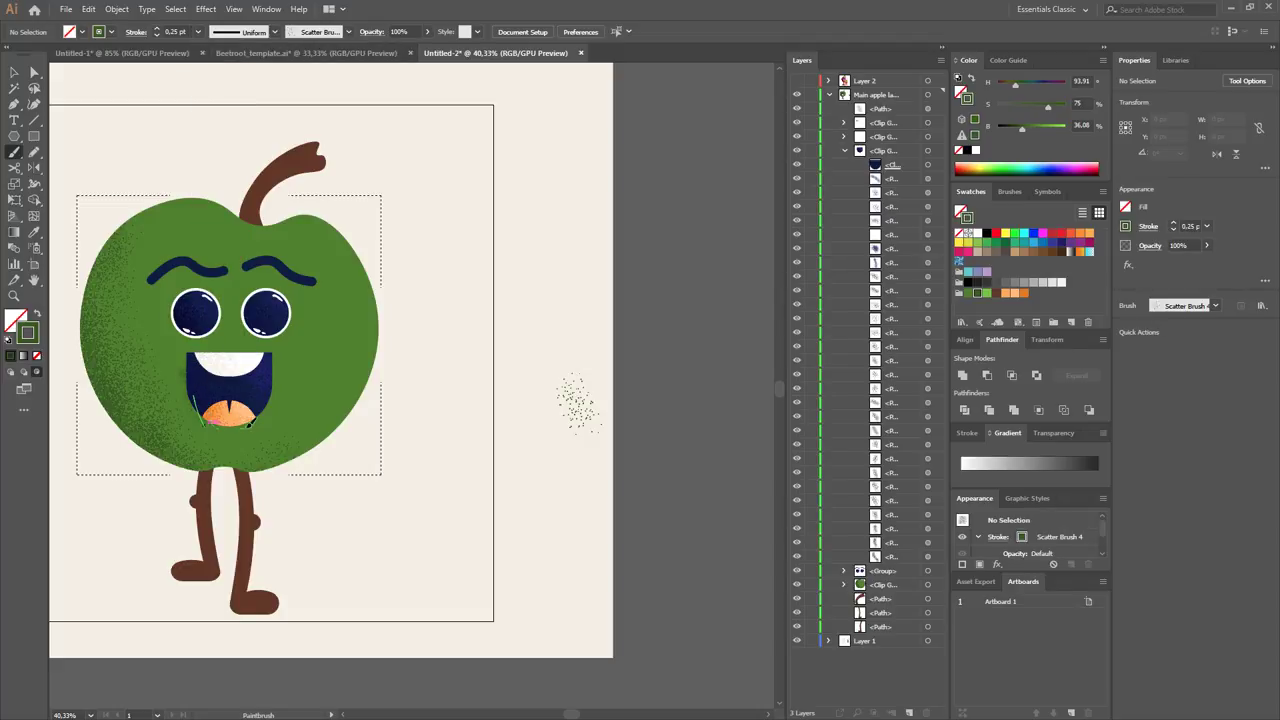
key("a")
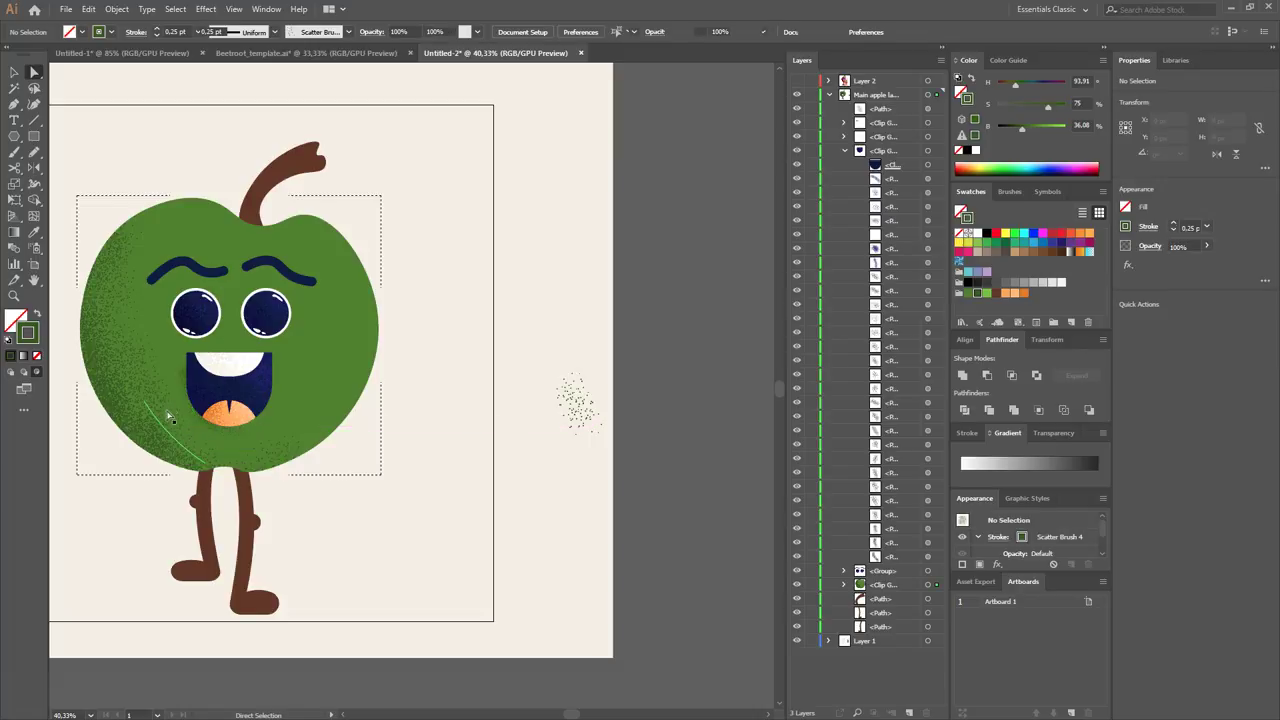
left_click(165, 427)
mouse_move(168, 408)
left_mouse_down()
mouse_move(149, 423)
mouse_move(133, 396)
mouse_move(168, 447)
left_mouse_up()
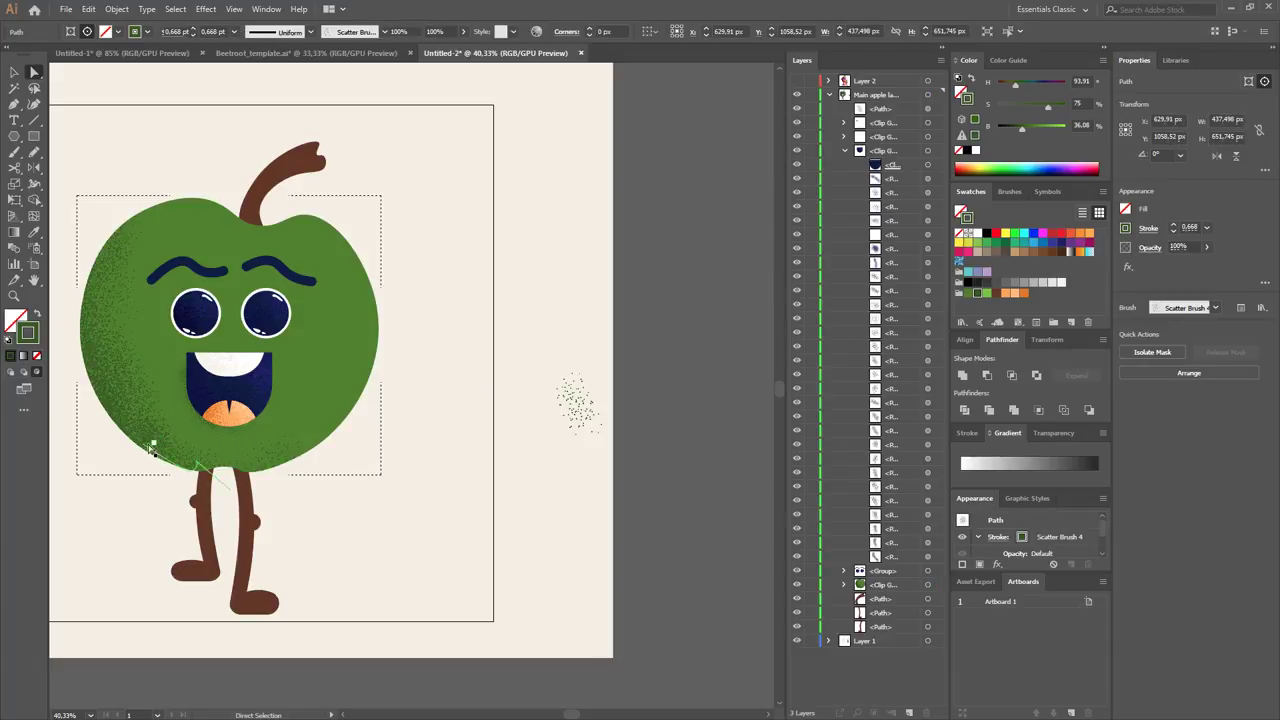
Move the speckled stroke on the apple's left edge into place.
left_click(154, 440)
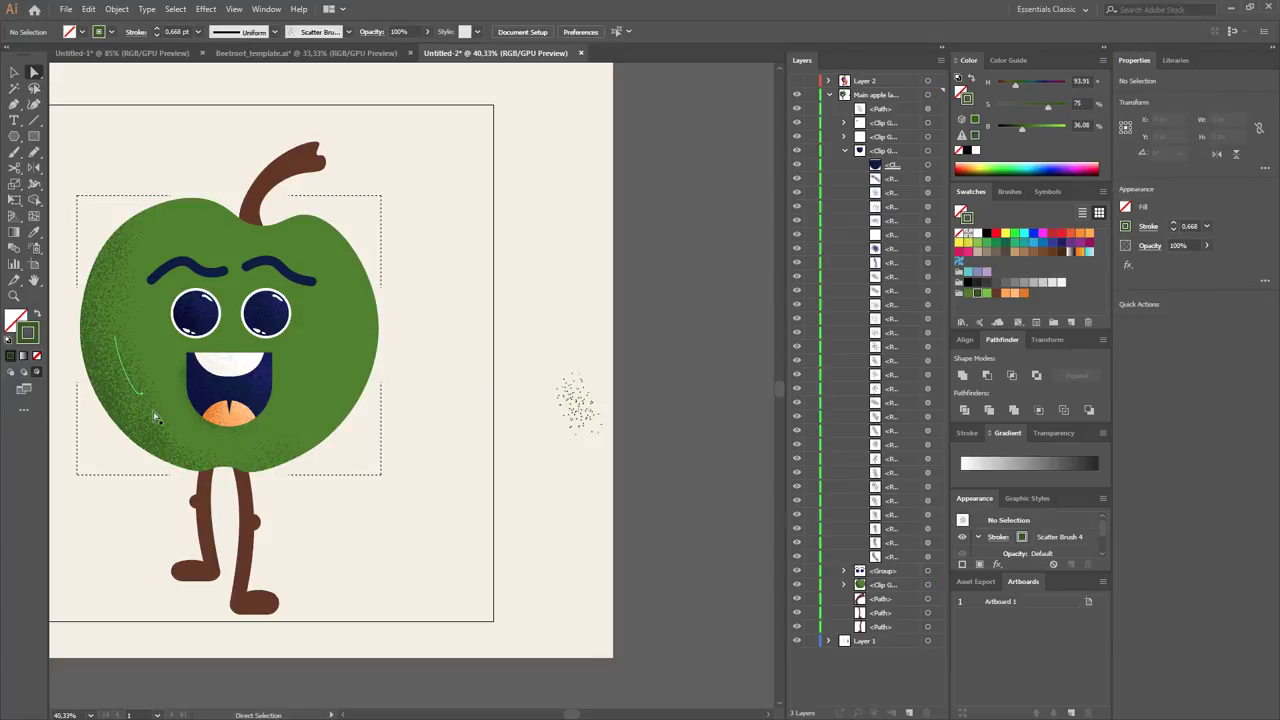
left_click(195, 415)
left_click_drag(239, 432, 233, 446)
key("b")
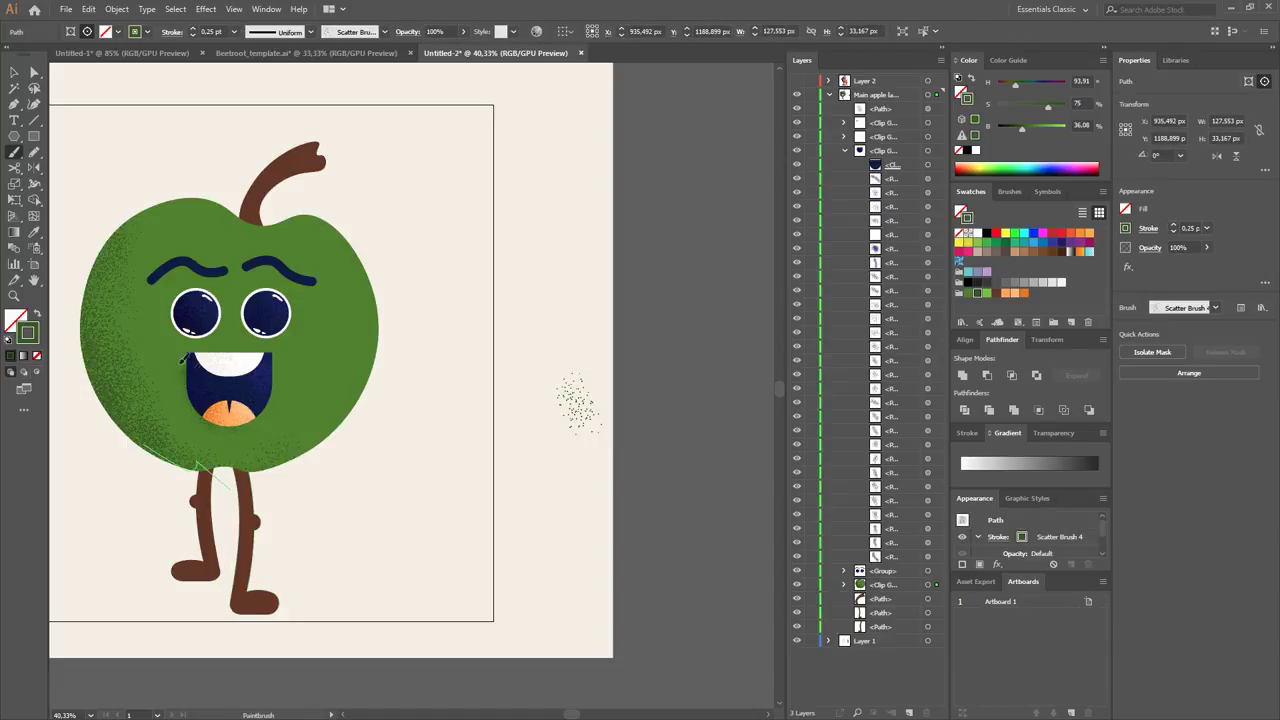
key("ctrl+shift+a")
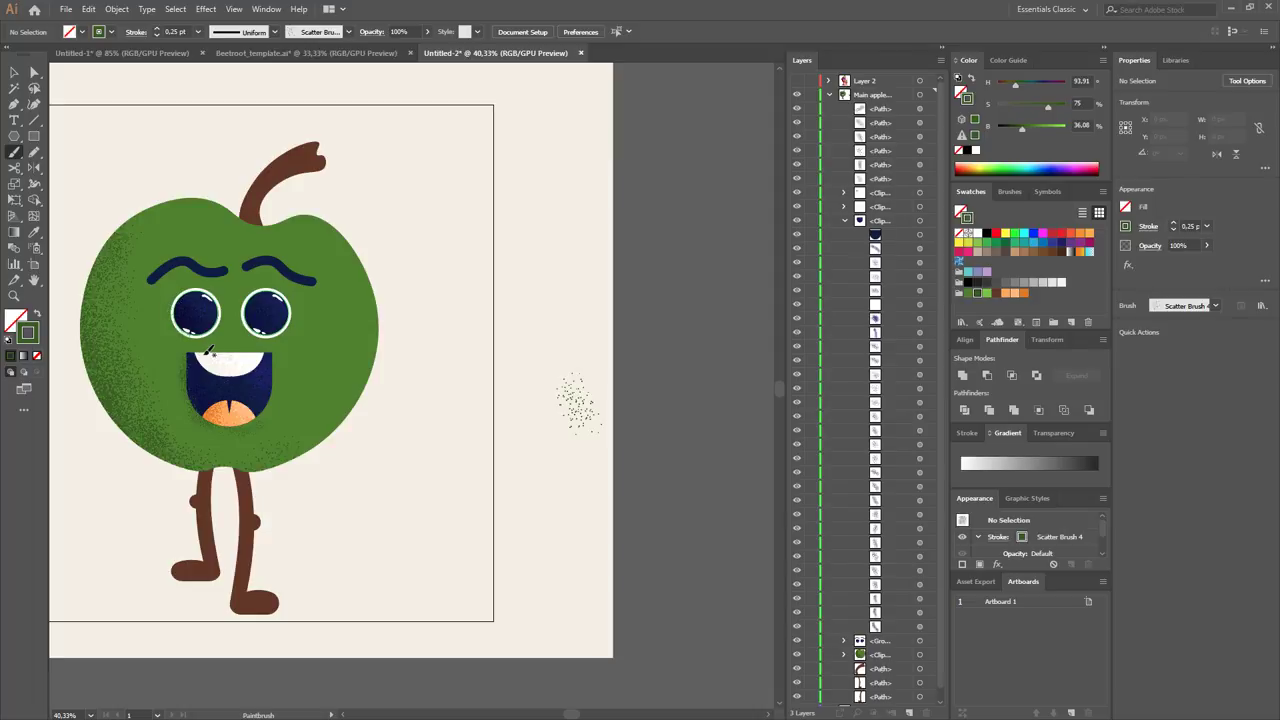
Undo a stray stroke by the left eye and bring the eyes group to the front.
left_click_drag(204, 340, 175, 322)
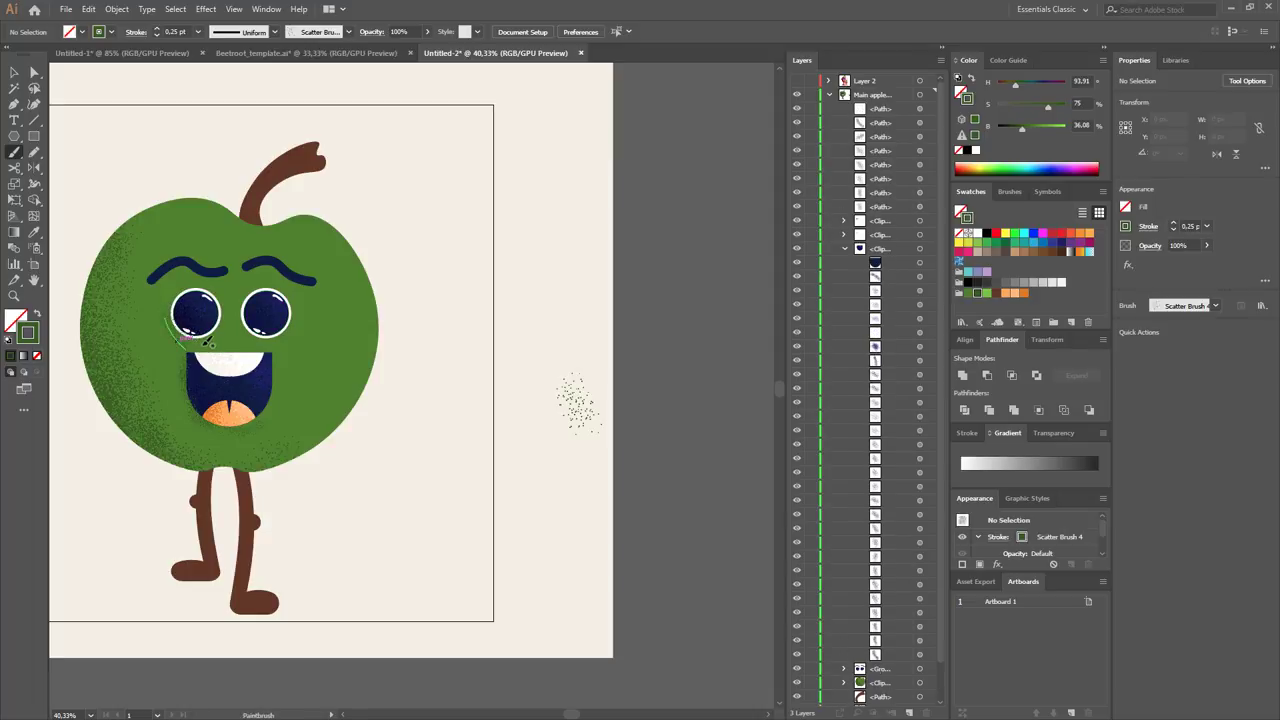
key("ctrl+z")
key("v")
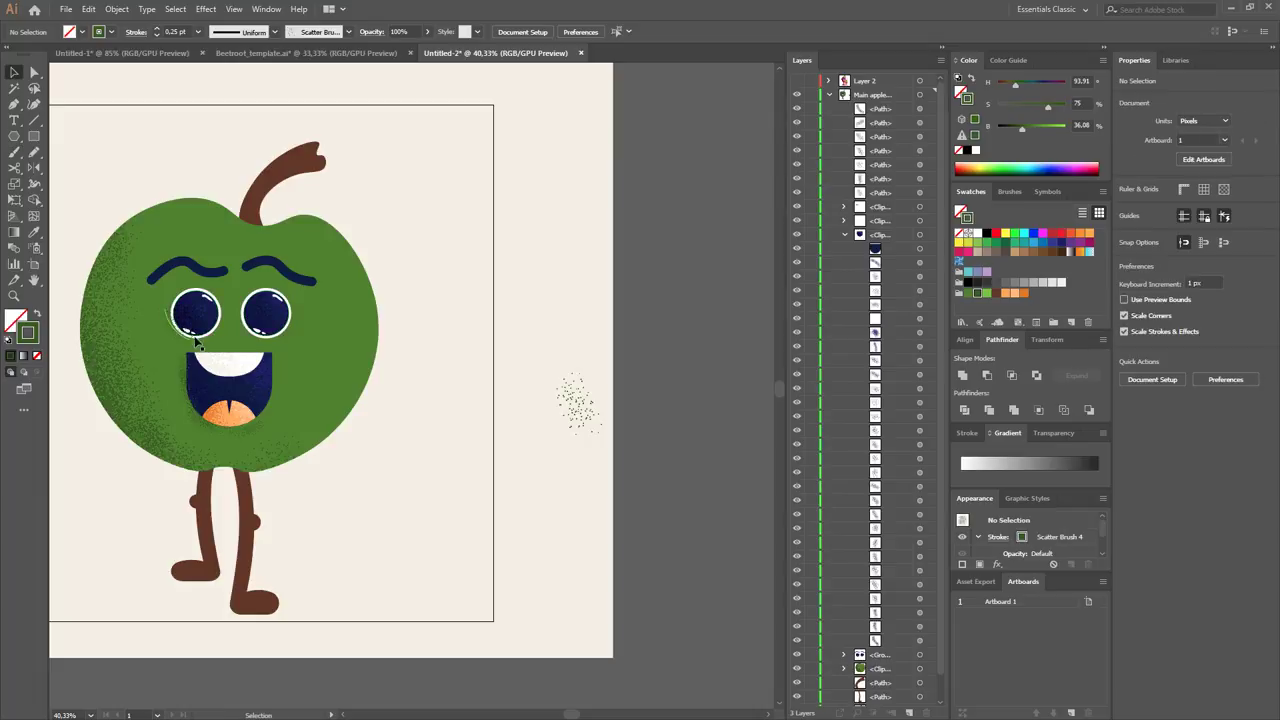
left_click(197, 330)
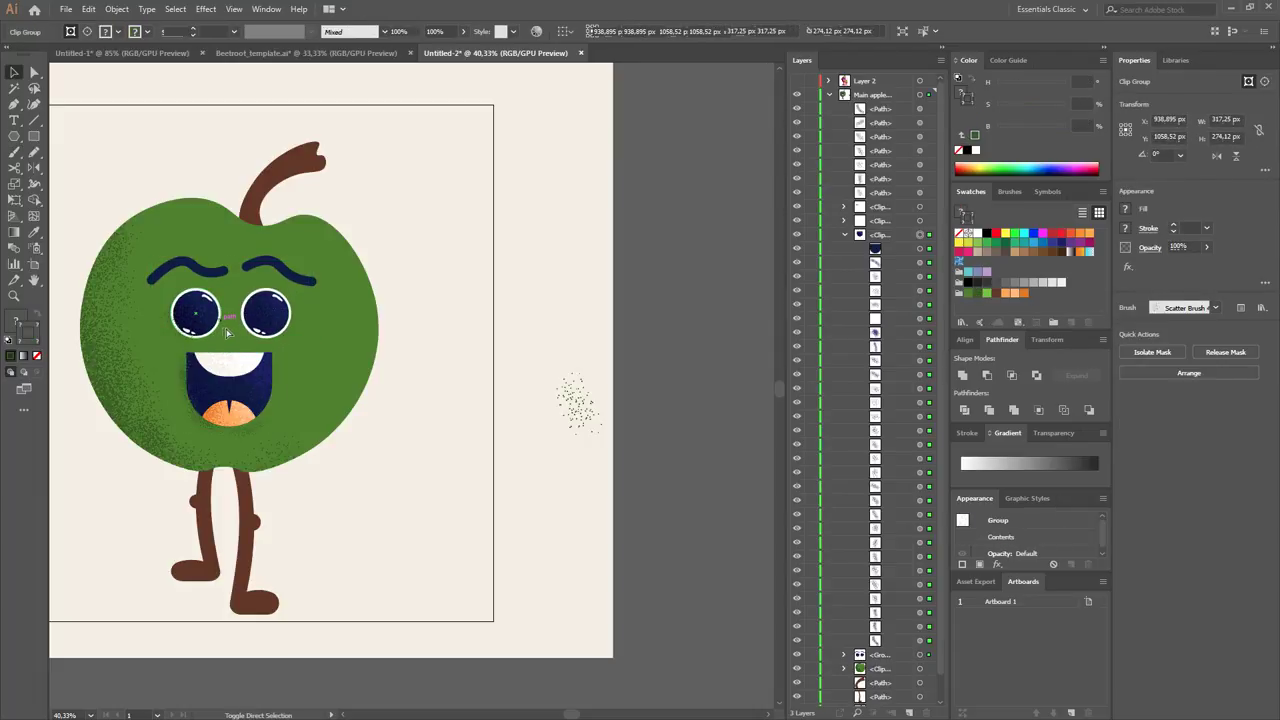
key("a")
left_click(222, 257)
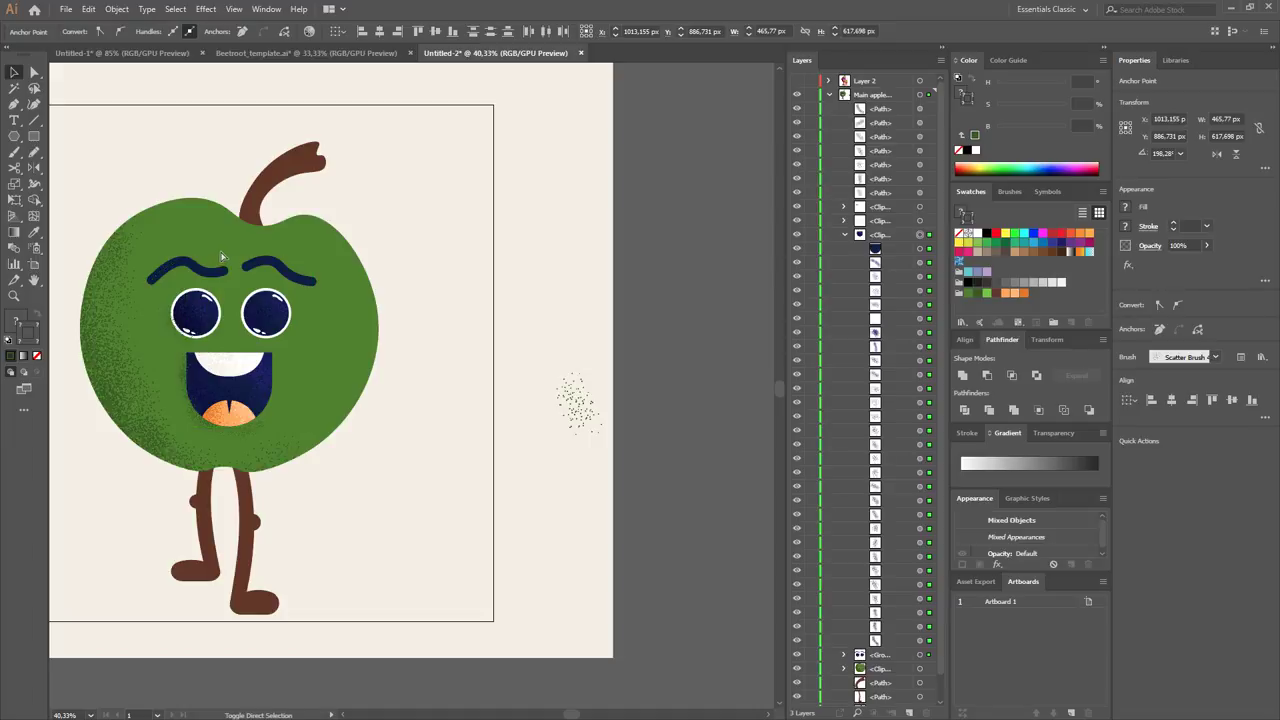
left_click(221, 328)
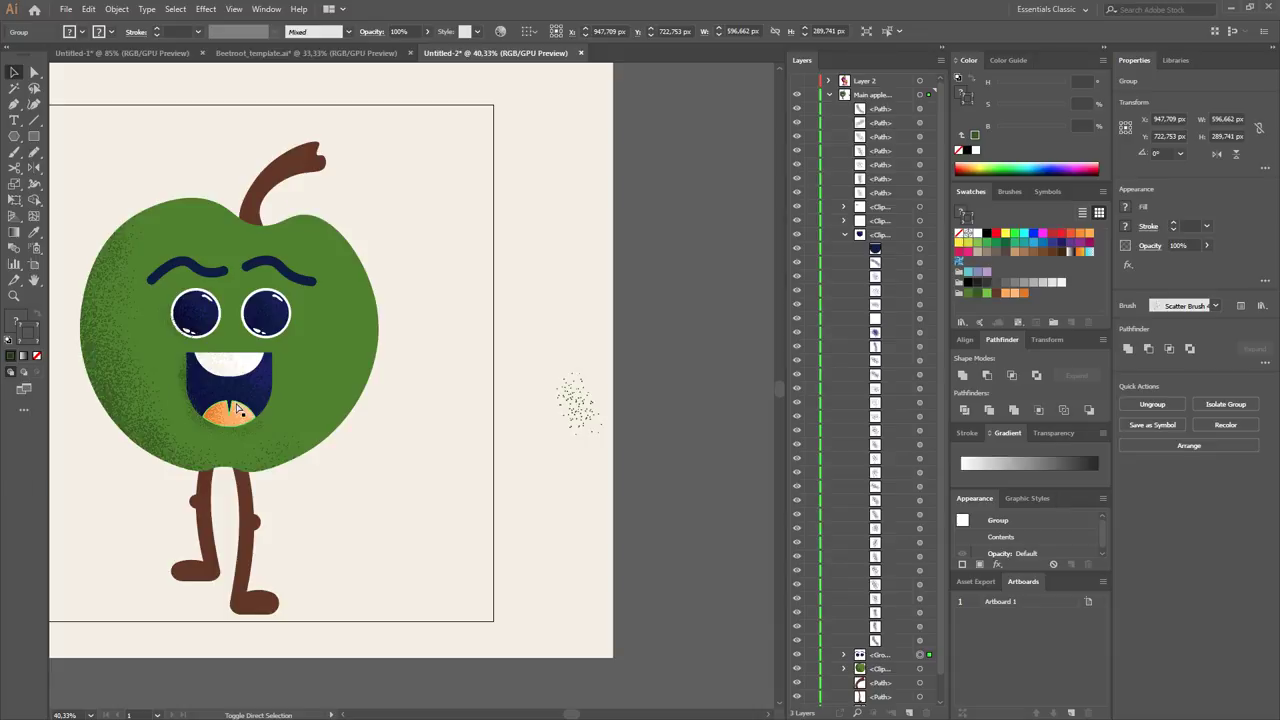
key("ctrl+shift+bracketright")
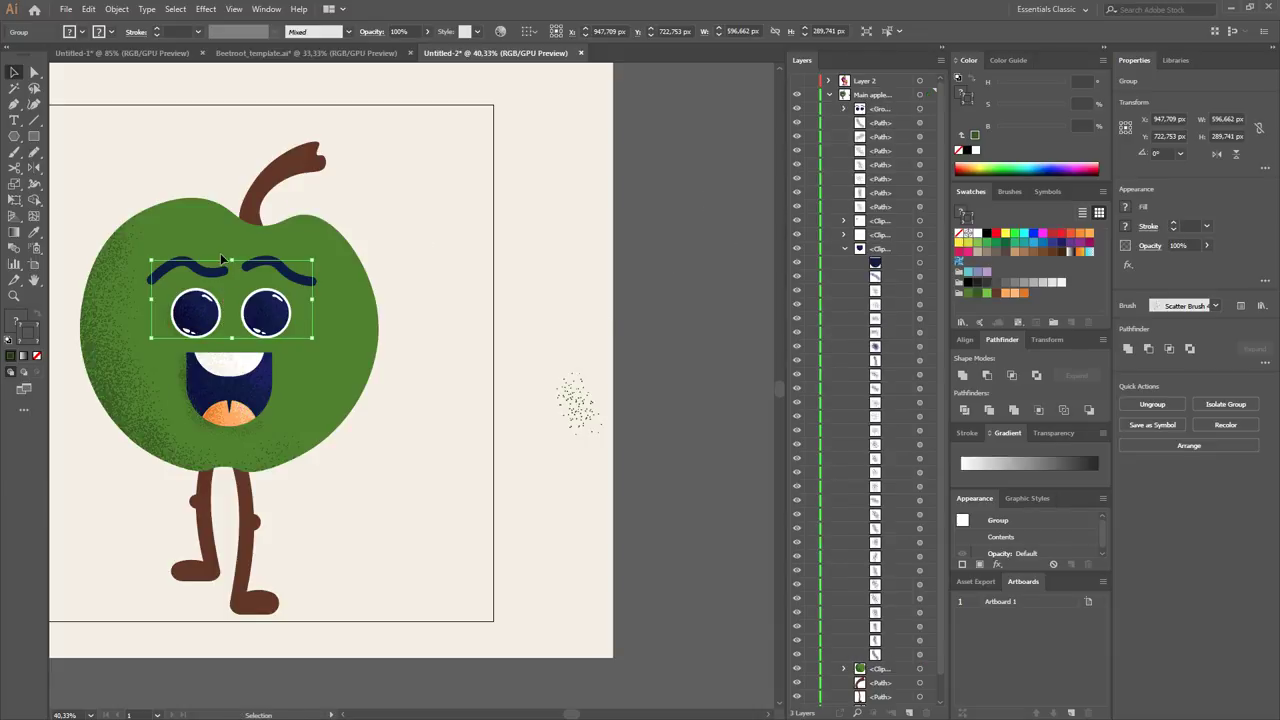
key("ctrl+shift+a")
Undo trial moves of the eyes and mouth, bring the mouth group to front, and select the apple body.
left_click_drag(222, 268, 237, 248)
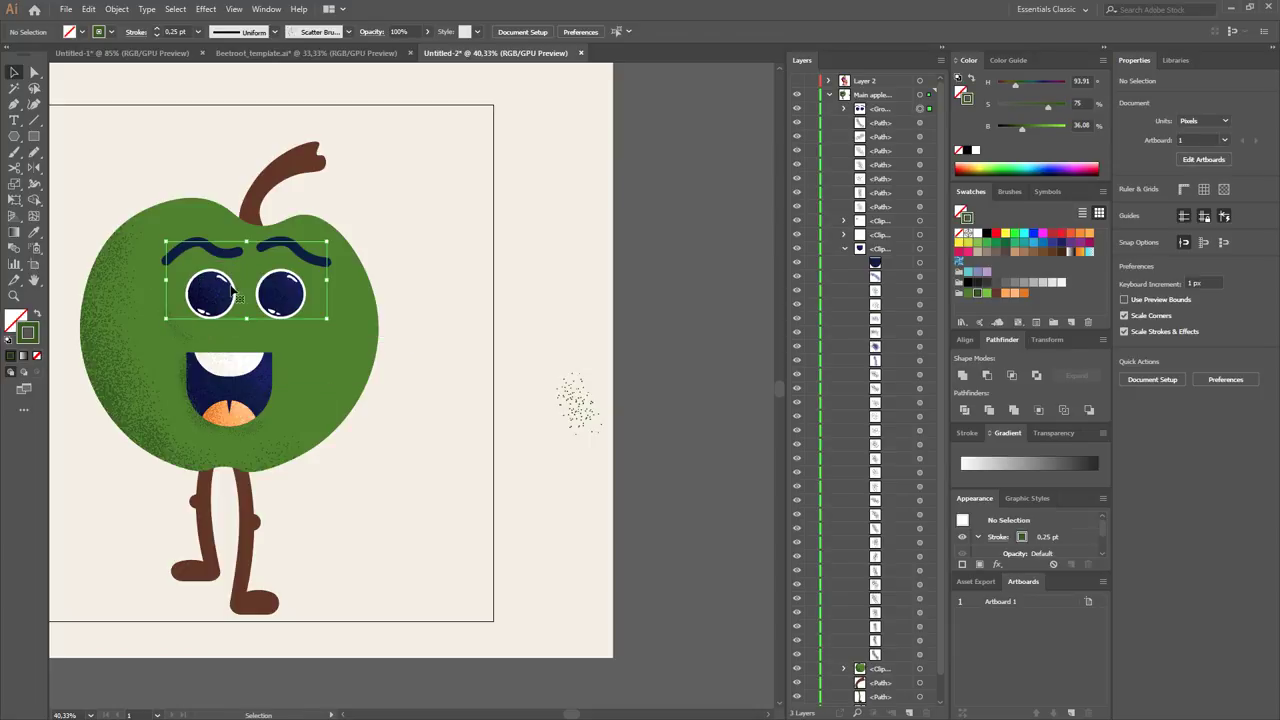
key("ctrl+z")
left_click(265, 372)
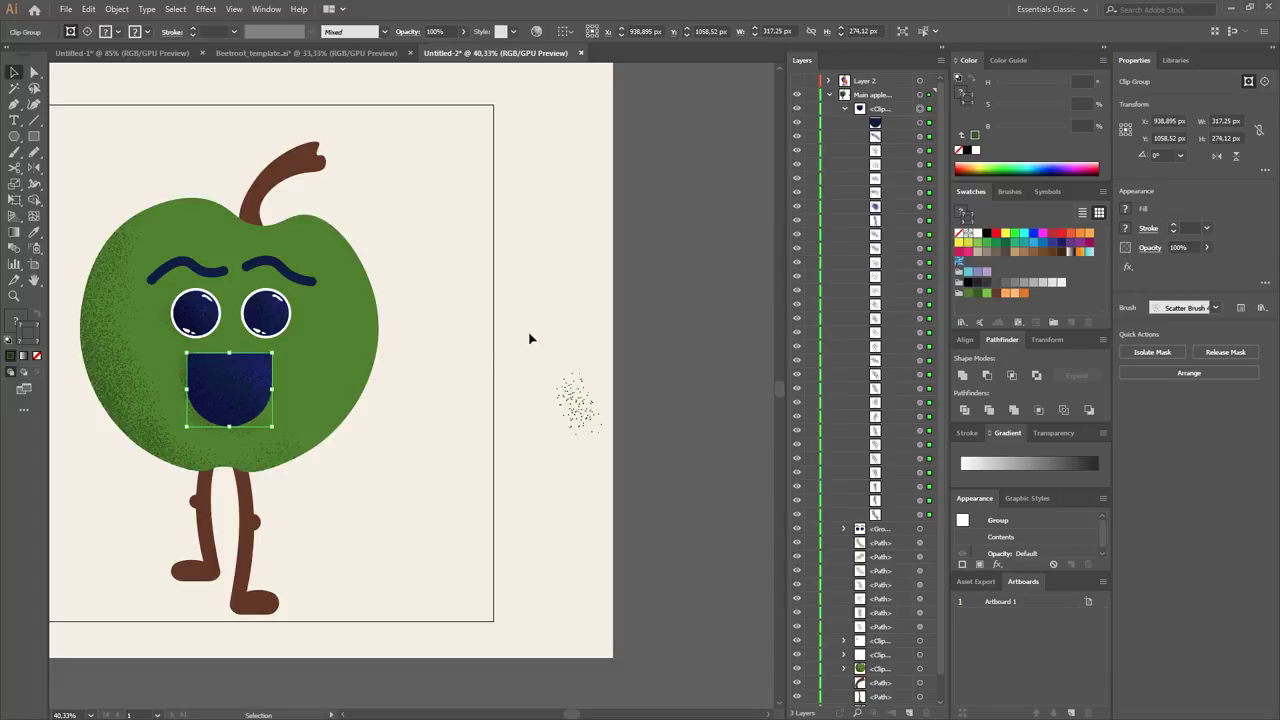
left_click_drag(258, 401, 288, 362)
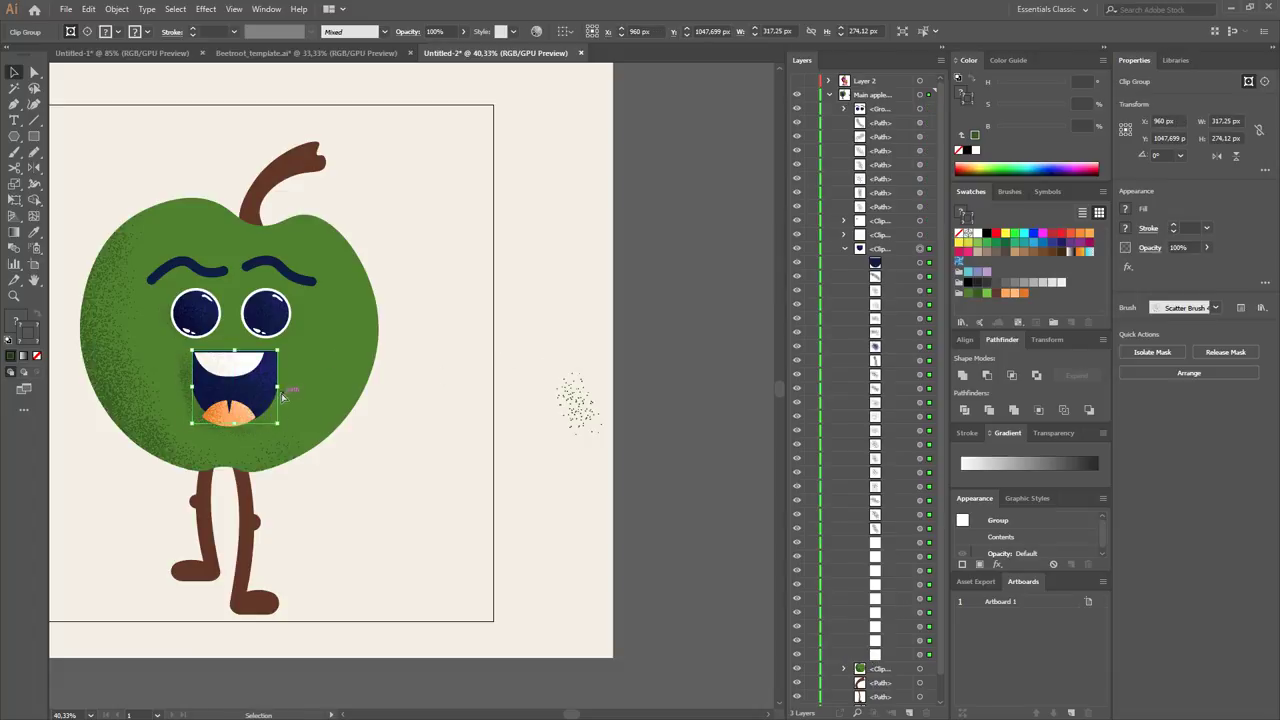
key("ctrl+z")
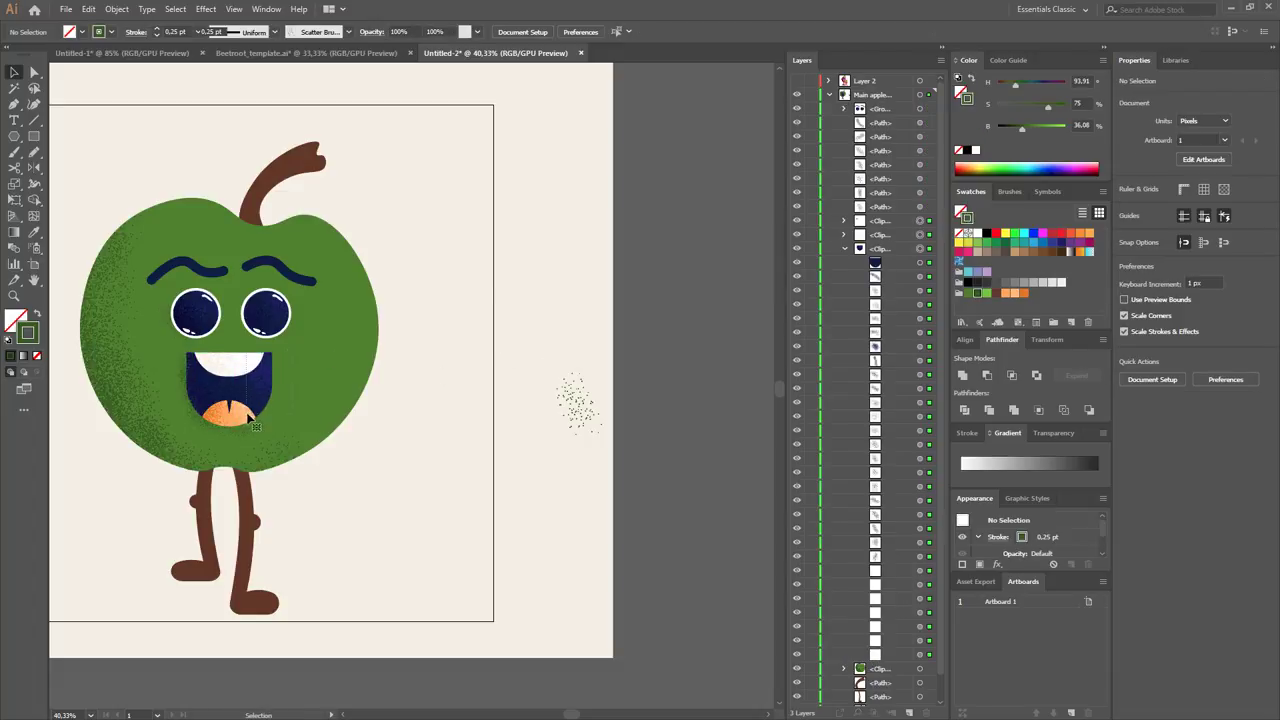
key("ctrl+shift+bracketright")
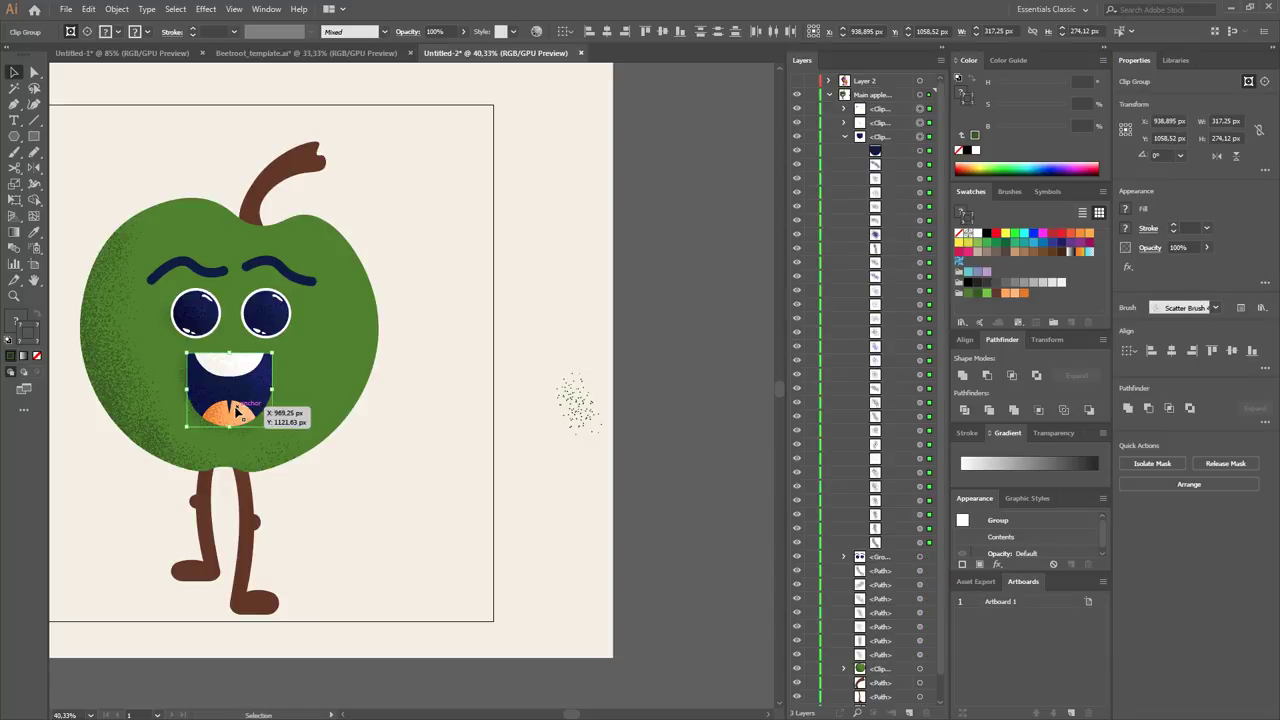
left_click(364, 423)
key("a")
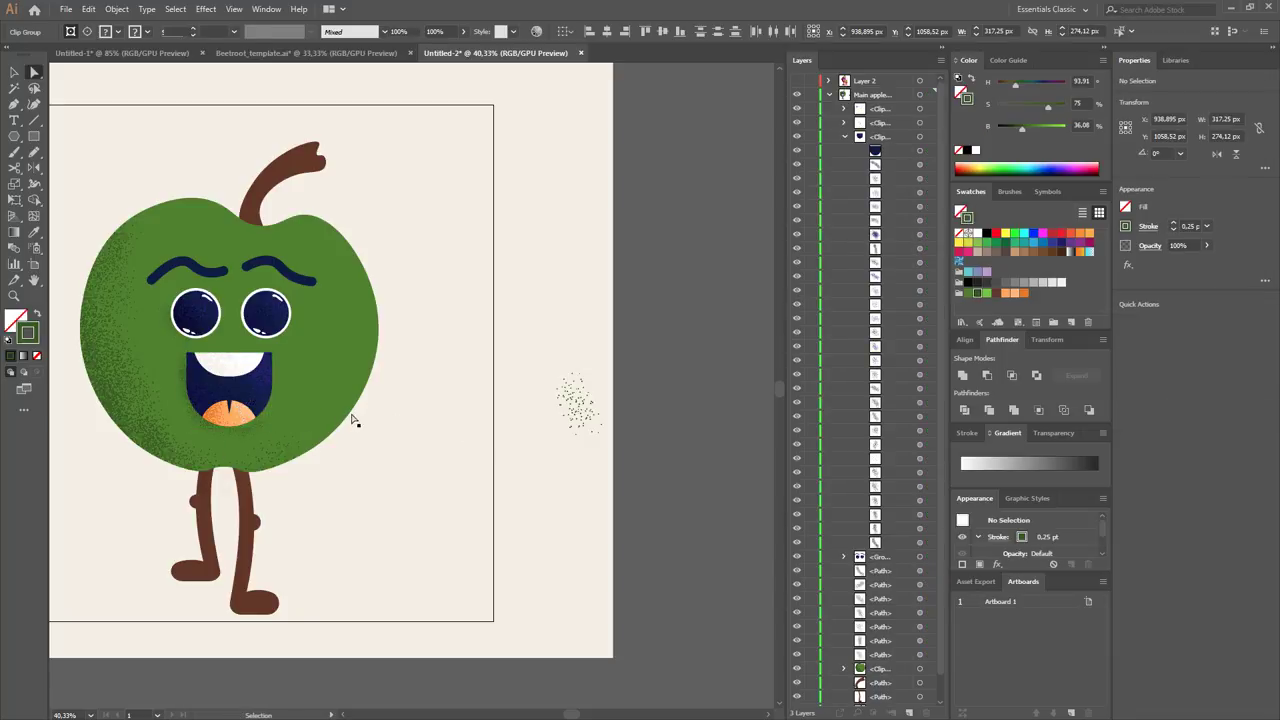
Set Draw Inside on the apple body and paint a small texture stroke left of the mouth.
left_click(37, 371)
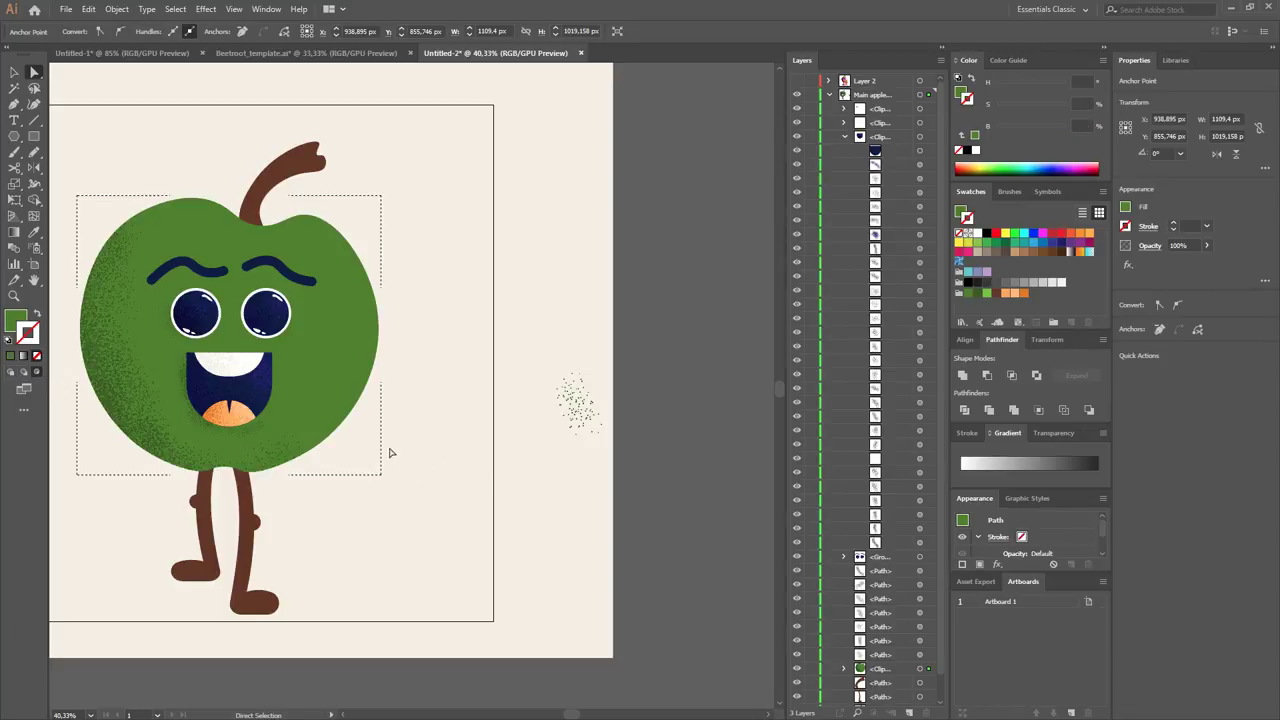
key("b")
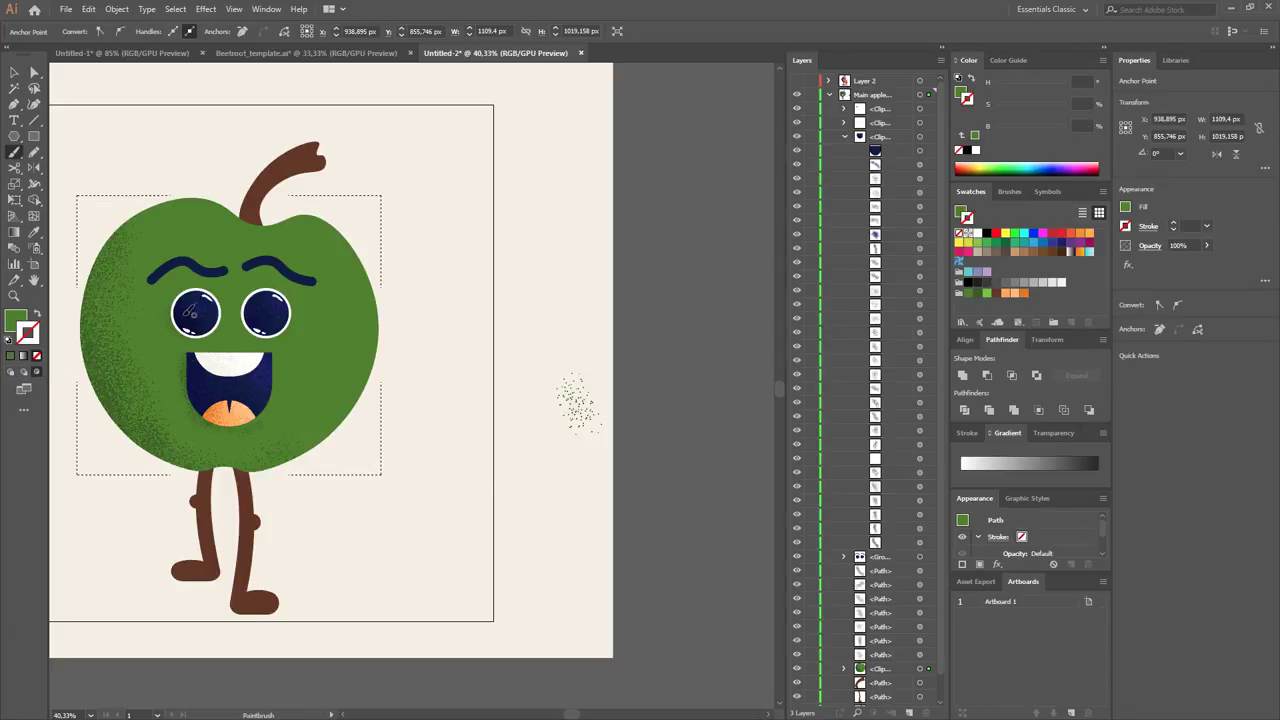
key("ctrl+shift+a")
left_click_drag(192, 410, 198, 421)
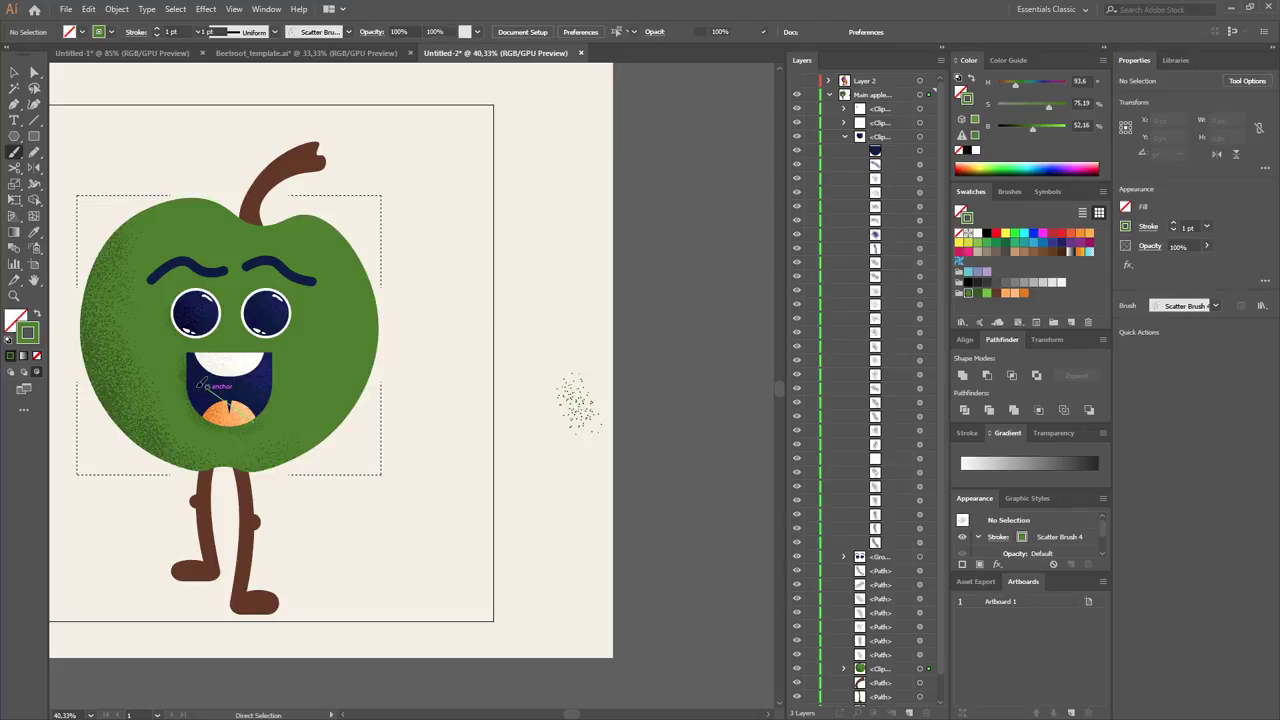
key("a")
key("b")
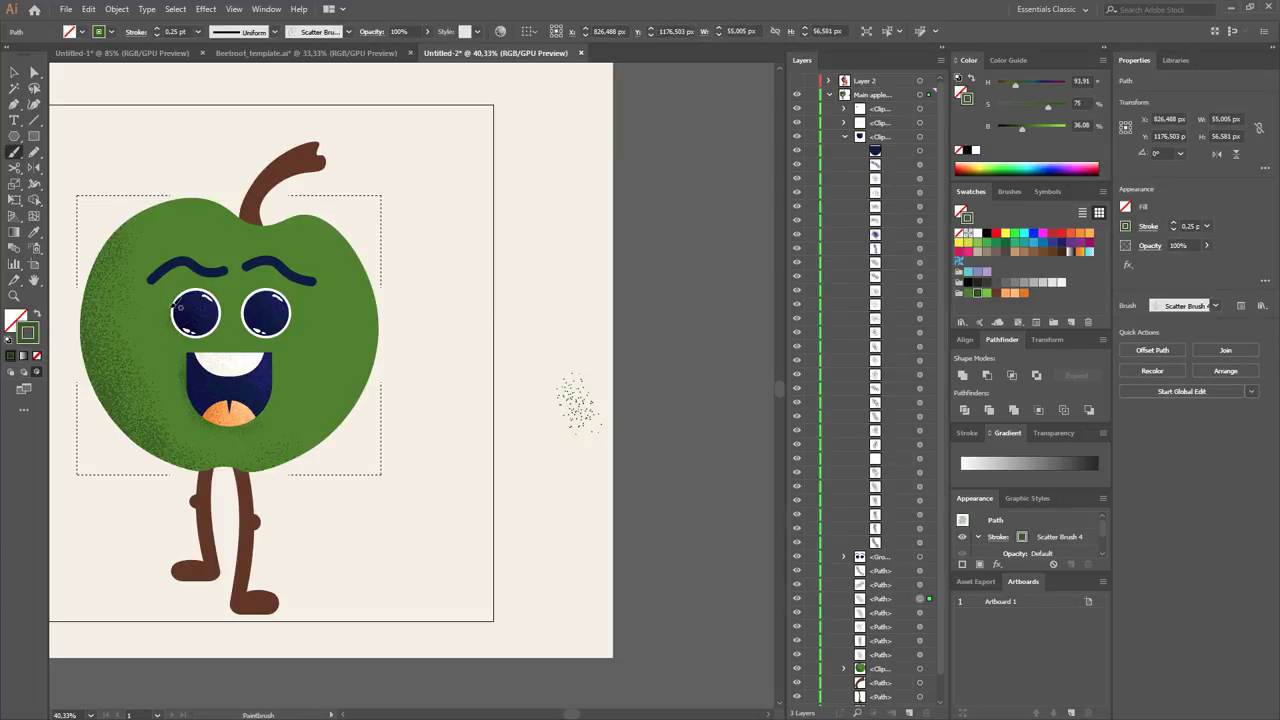
key("ctrl+shift+a")
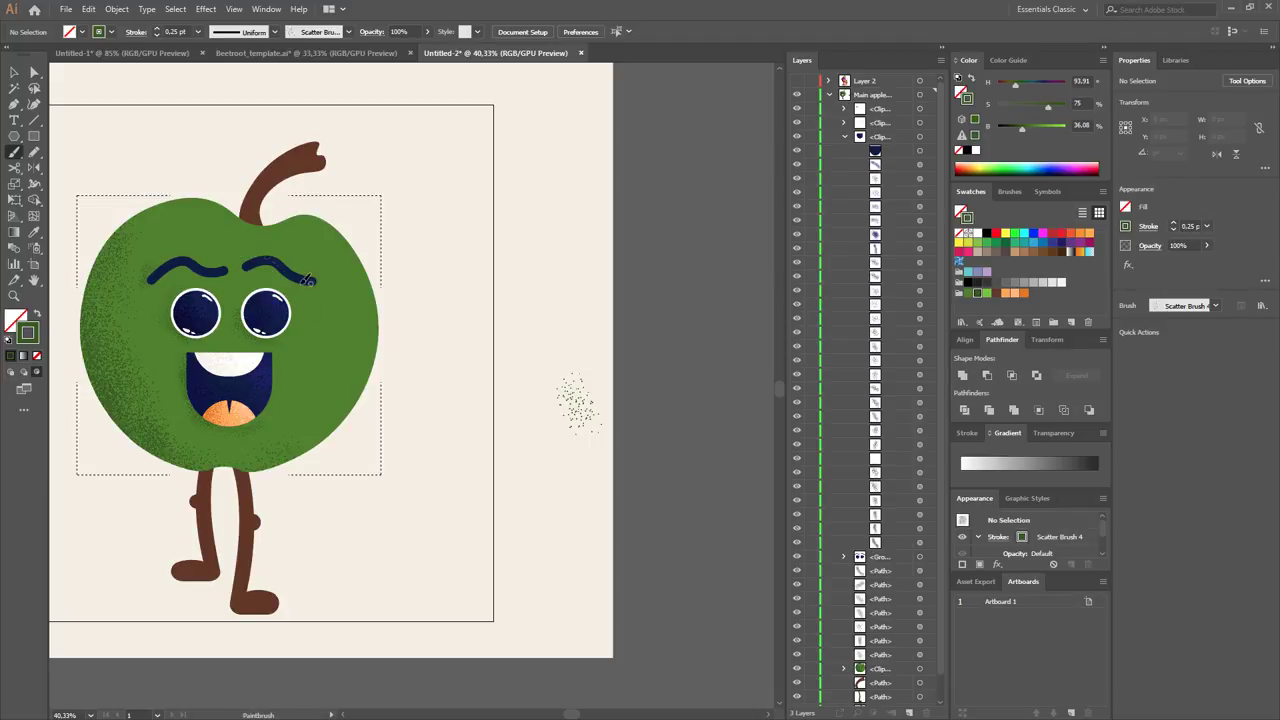
key("ctrl")
Delete the small stroke beside the left eye and undo a trial stroke on the left edge.
key("a")
left_click(115, 319)
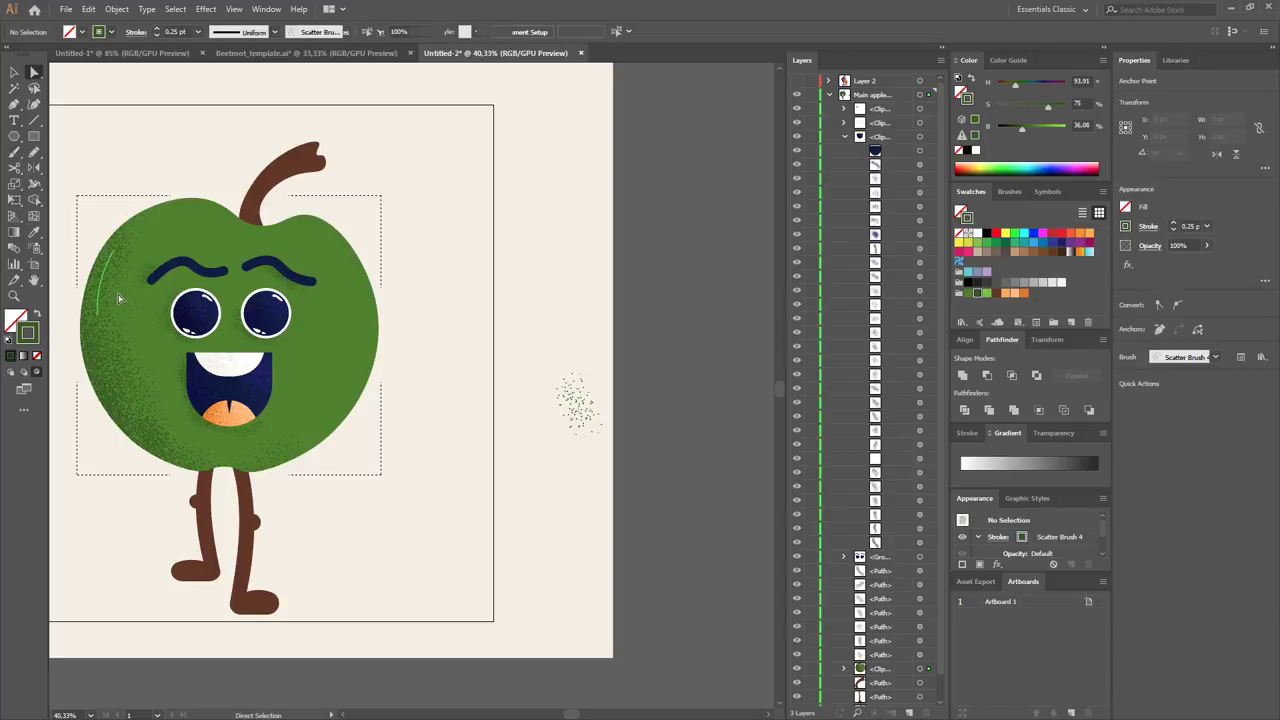
left_click(166, 317)
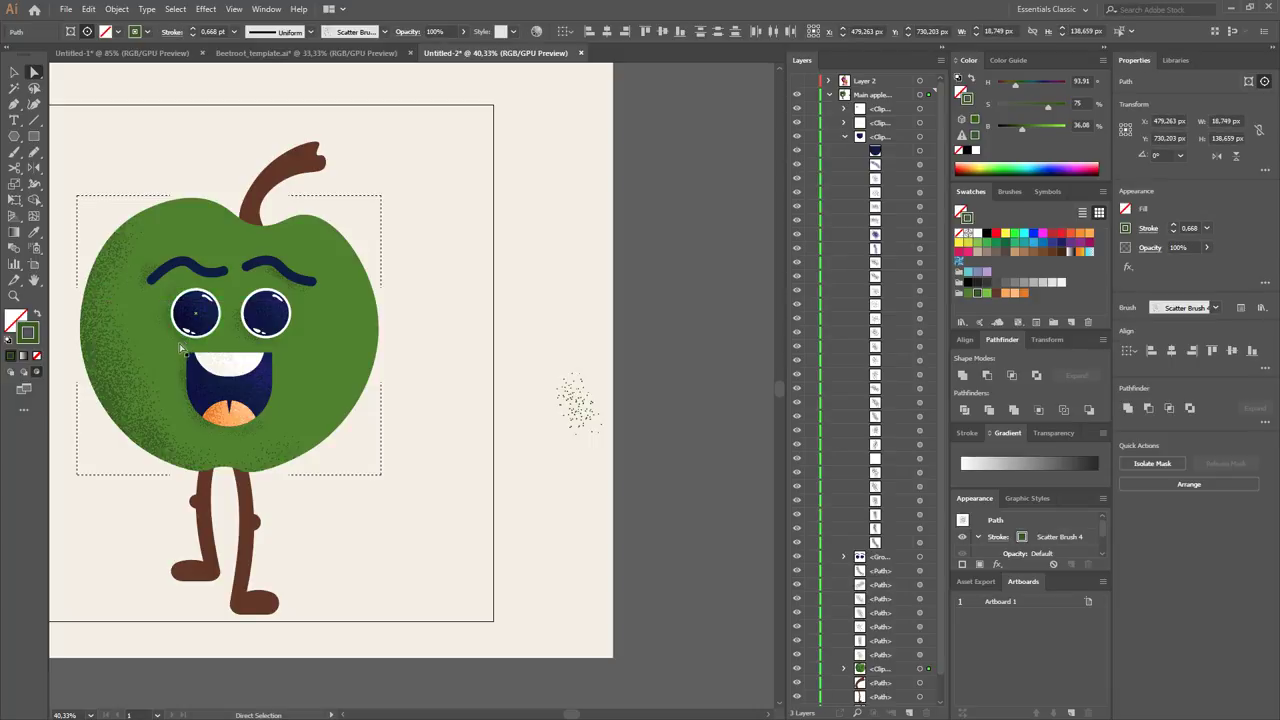
key("Delete")
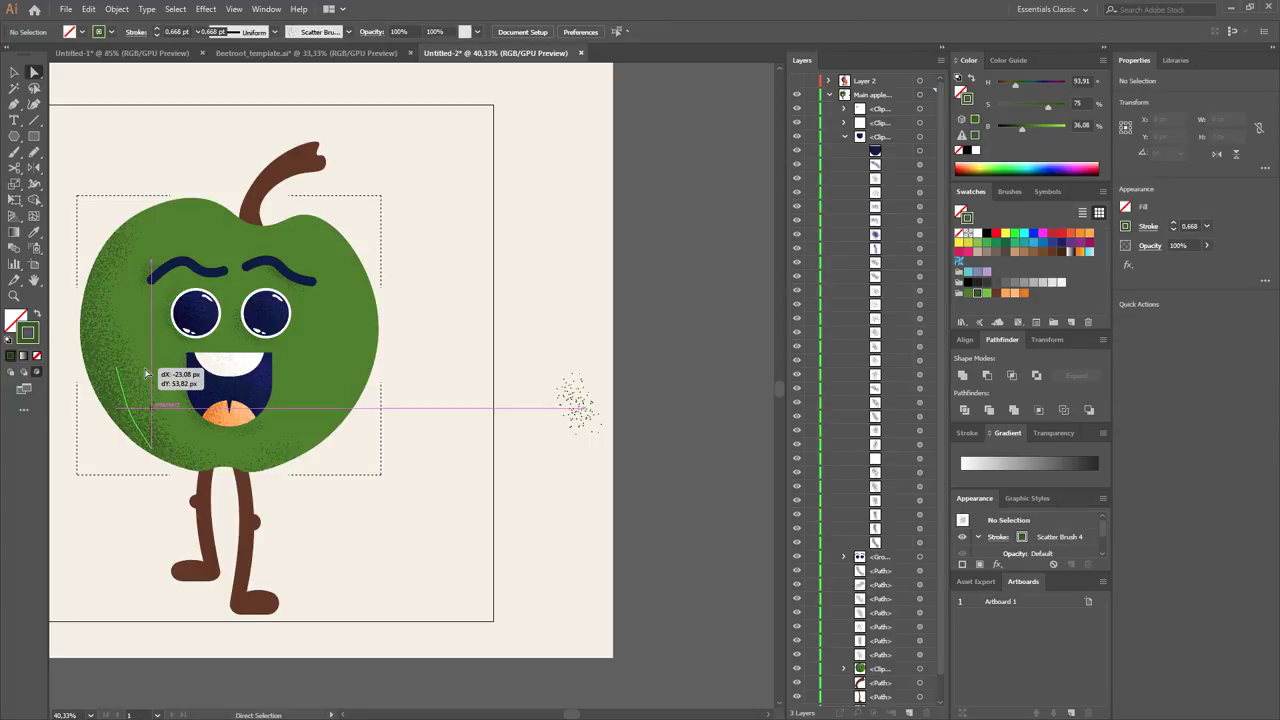
key("b")
left_click_drag(95, 270, 152, 402)
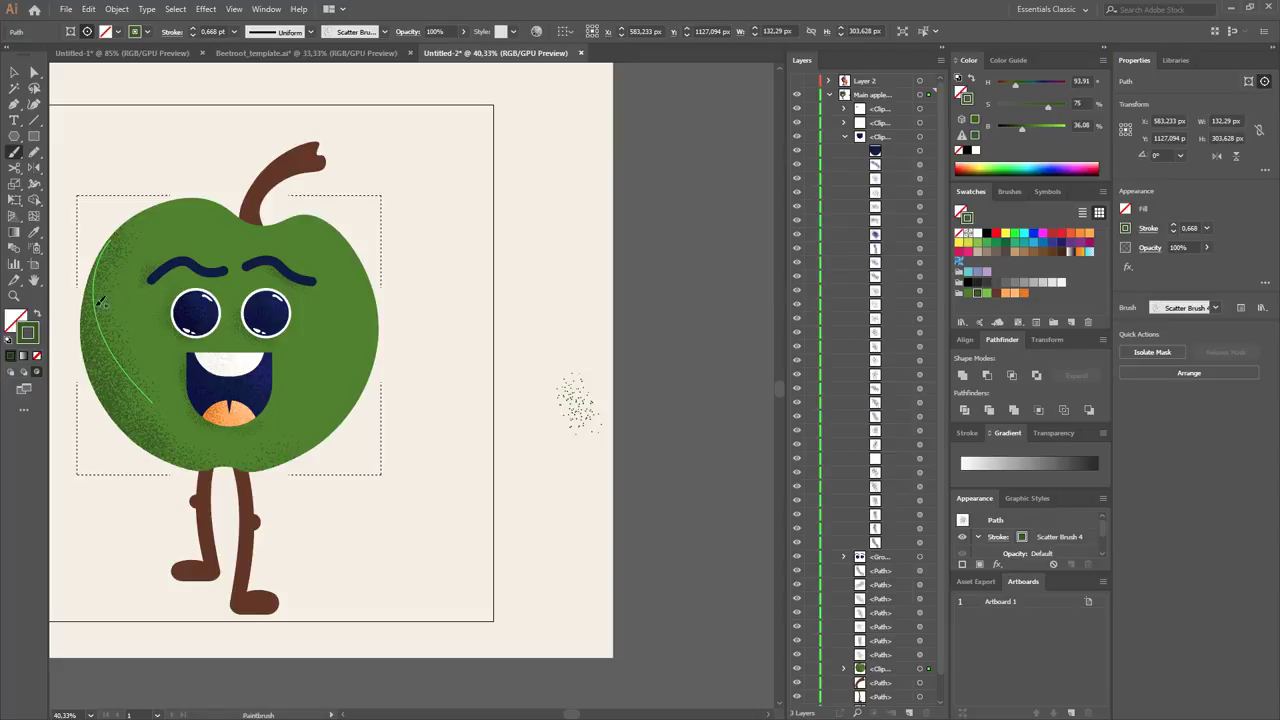
key("ctrl+shift+a")
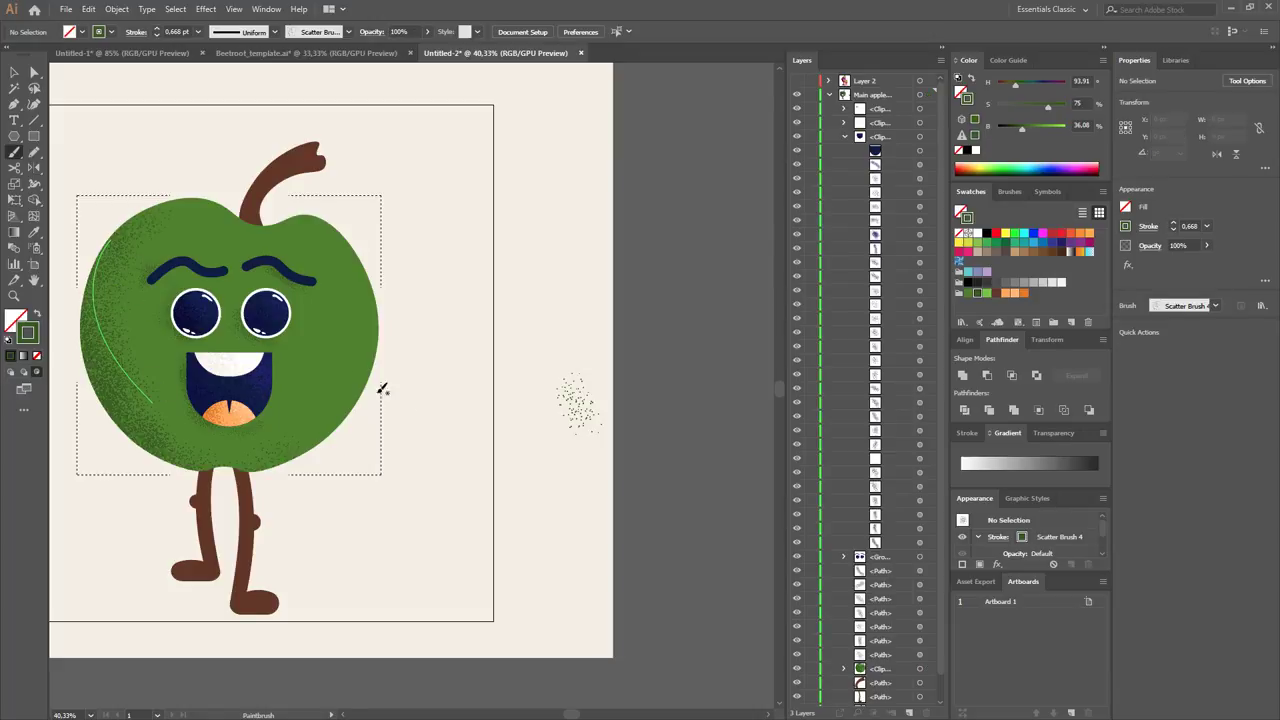
key("ctrl+z")
Set the brush stroke colour to the green swatch with nothing selected.
key("a")
left_click(112, 388)
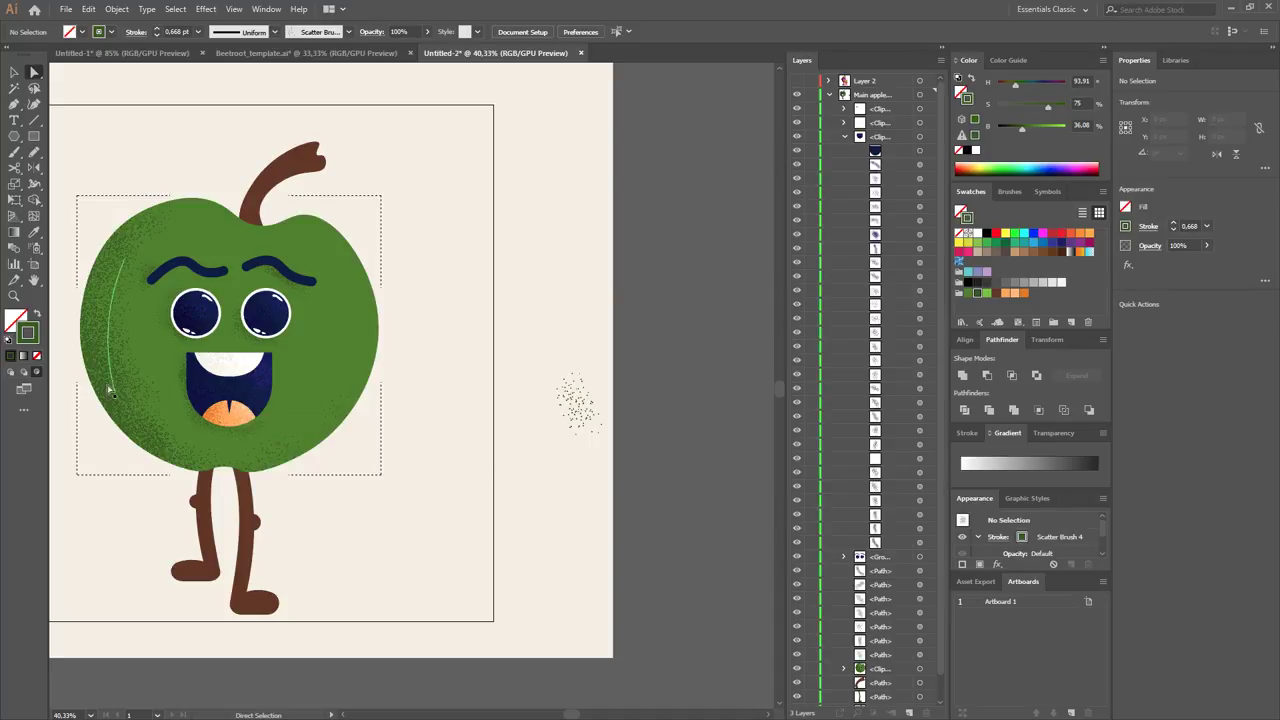
left_click(451, 375)
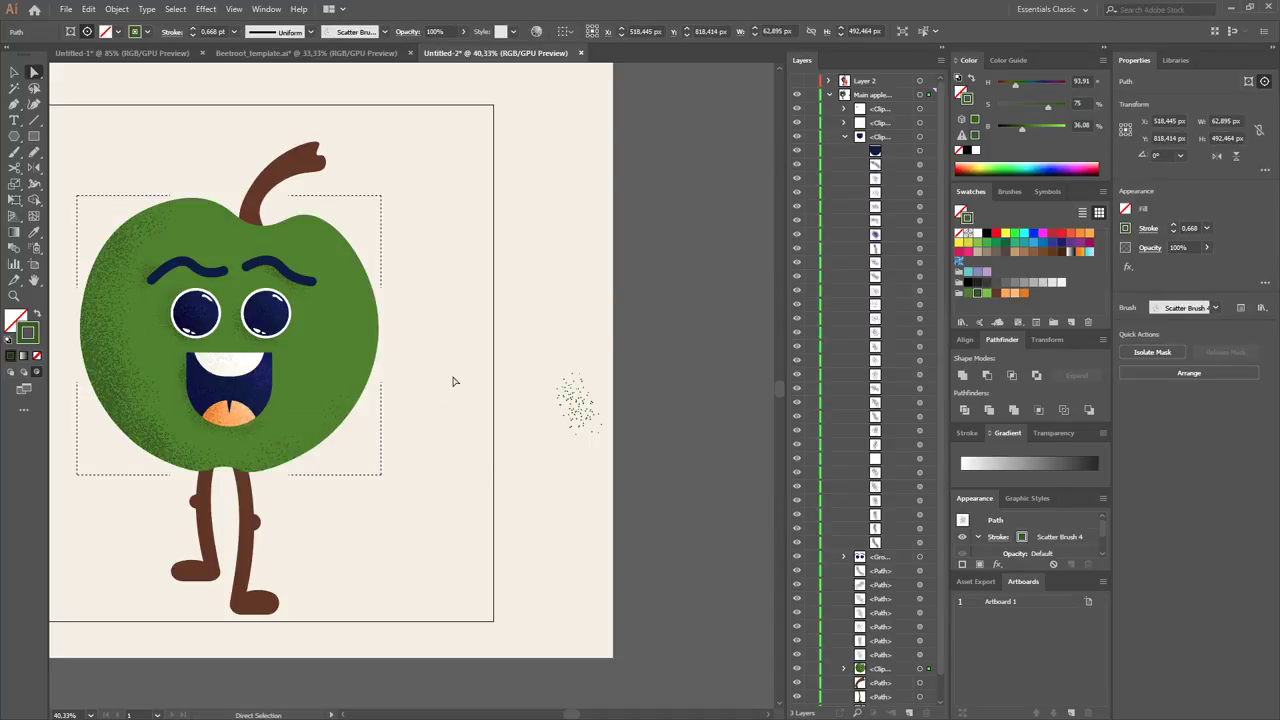
left_click(987, 293)
key("b")
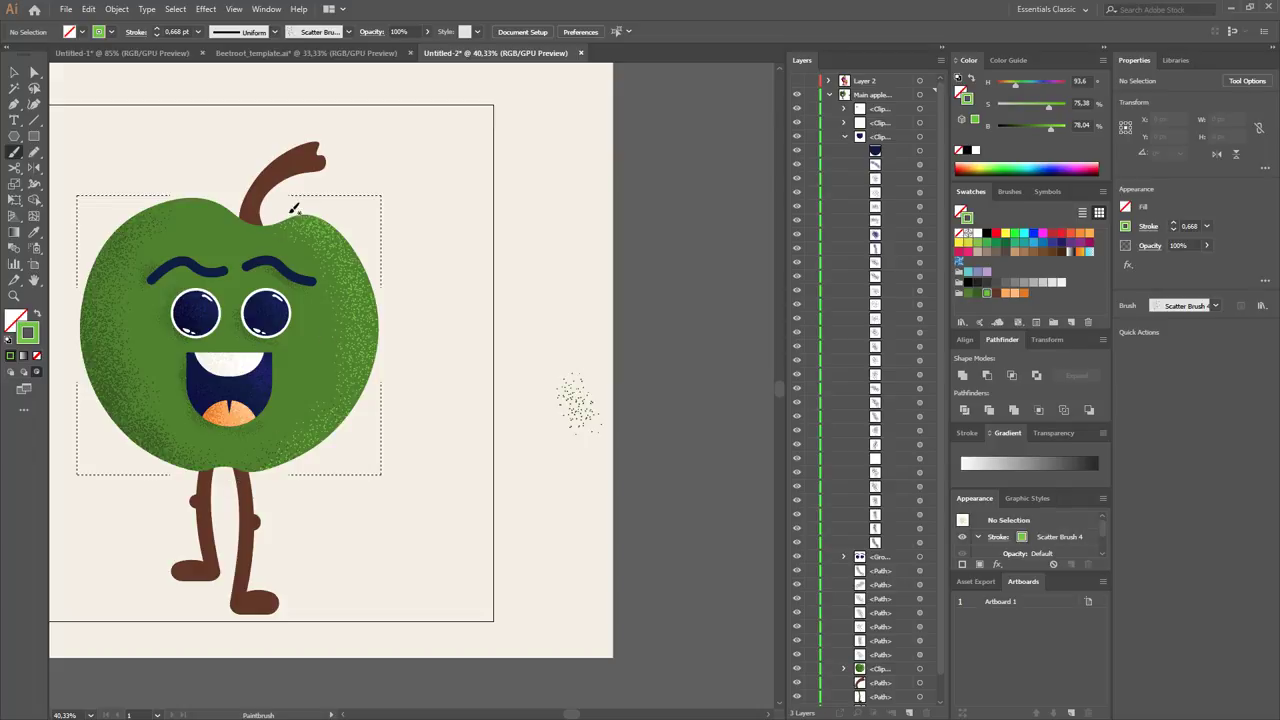
Paint speckles along the apple's right and top-right edge, shifting the green via the B slider.
left_click_drag(234, 224, 274, 243)
key("ctrl+z")
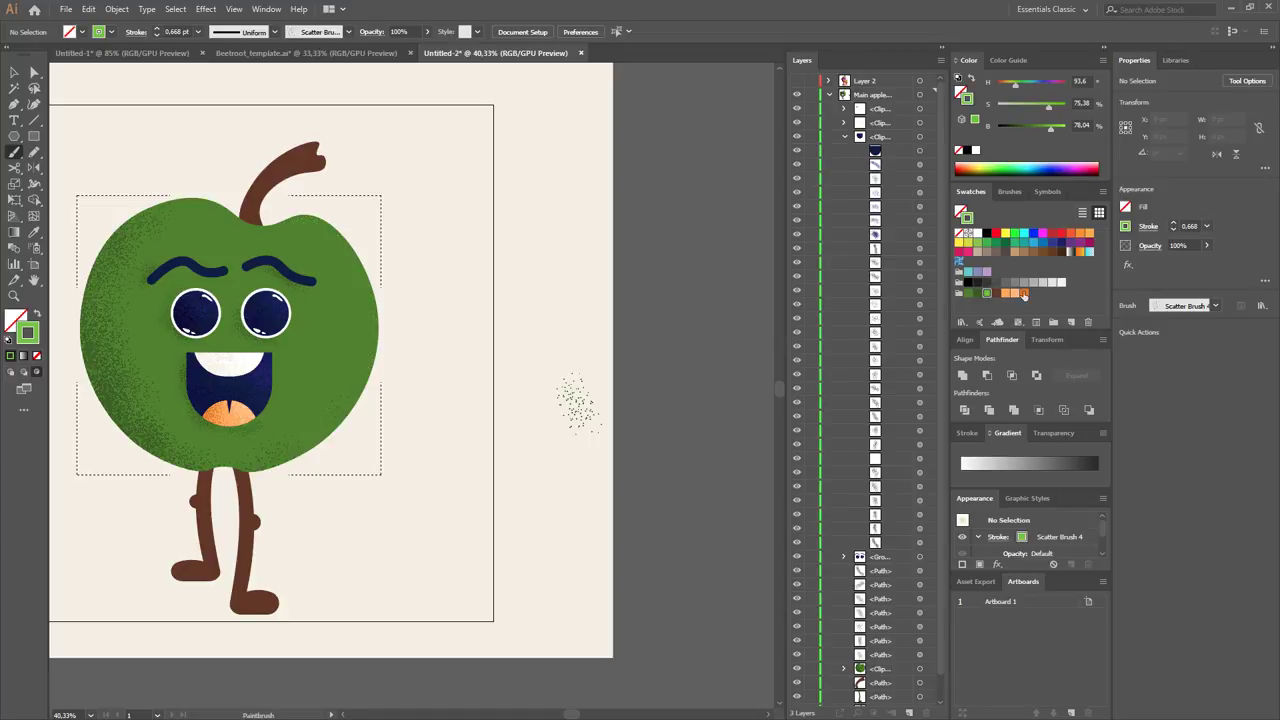
left_click_drag(1050, 127, 1053, 106)
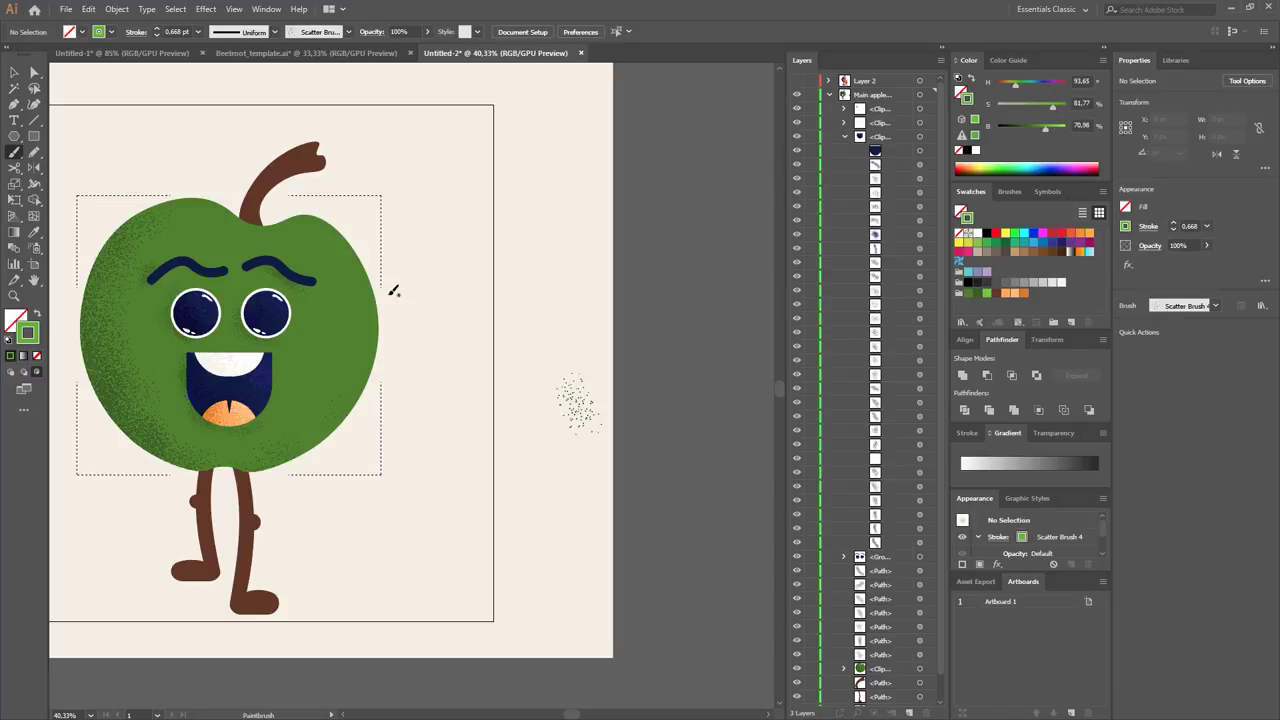
left_click_drag(360, 309, 376, 307)
mouse_move(298, 216)
left_mouse_down()
mouse_move(333, 232)
mouse_move(374, 304)
left_mouse_up()
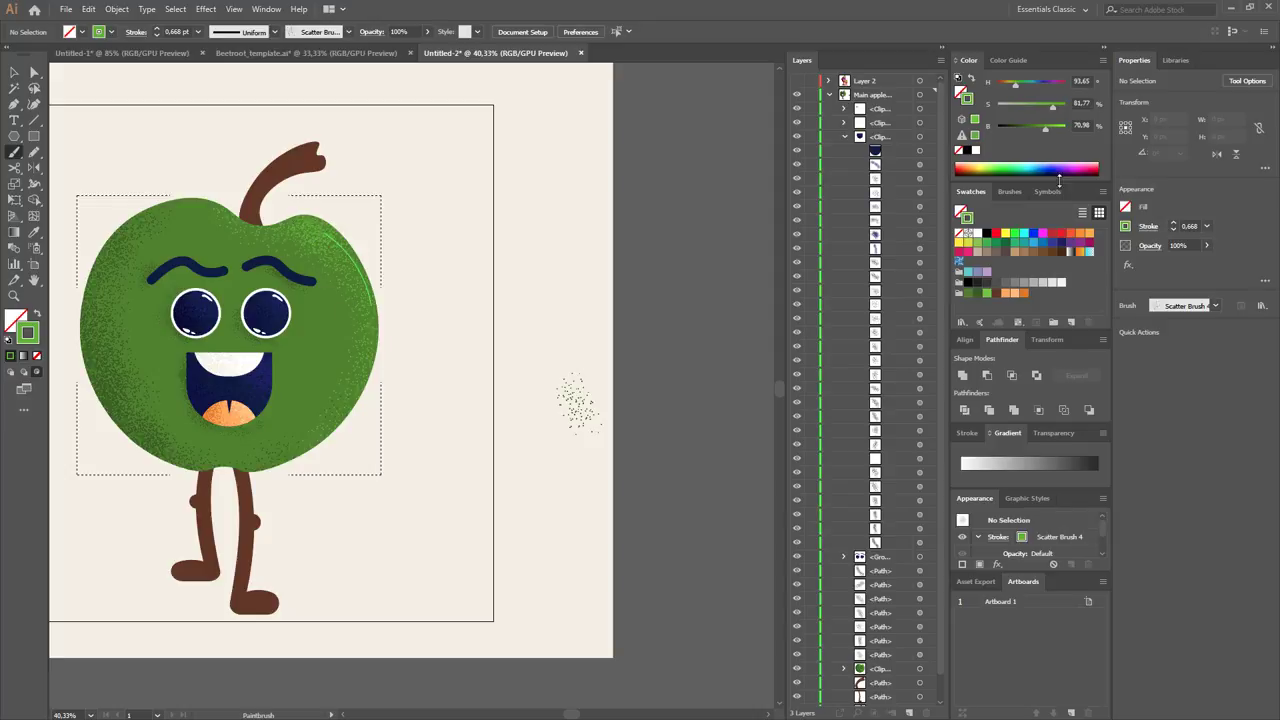
left_click(1056, 128)
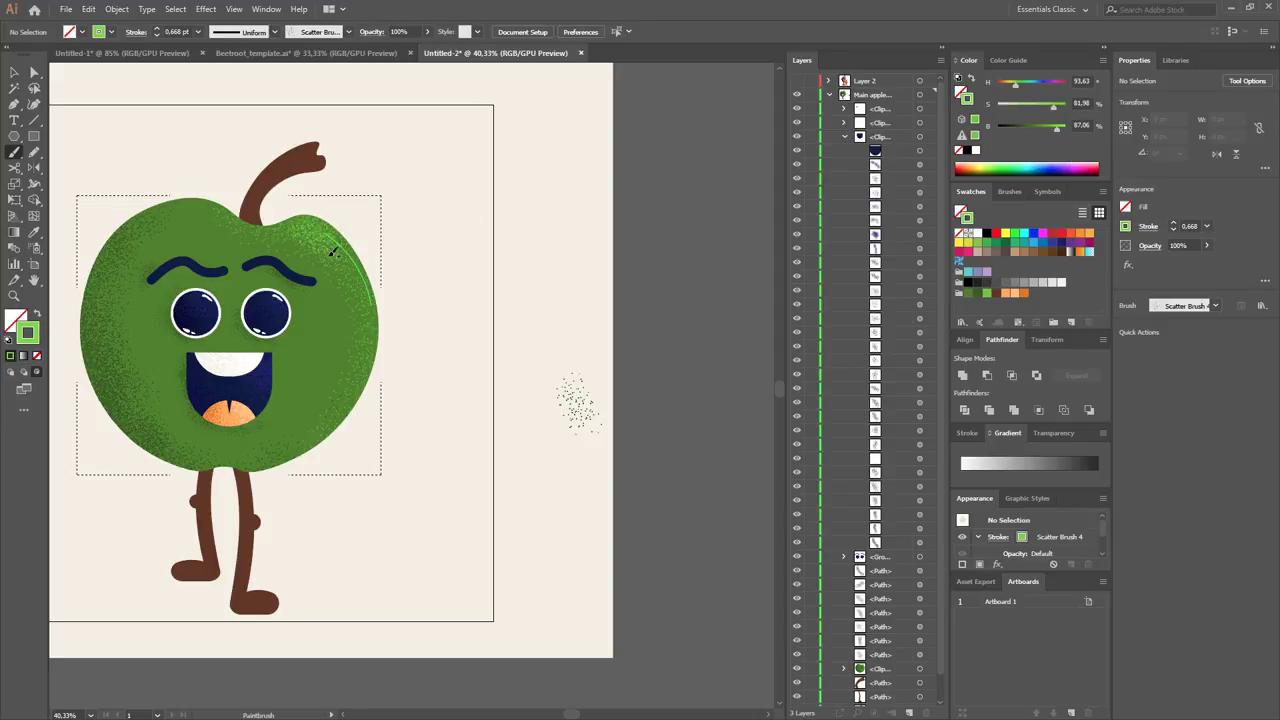
left_click_drag(316, 228, 343, 250)
key("a")
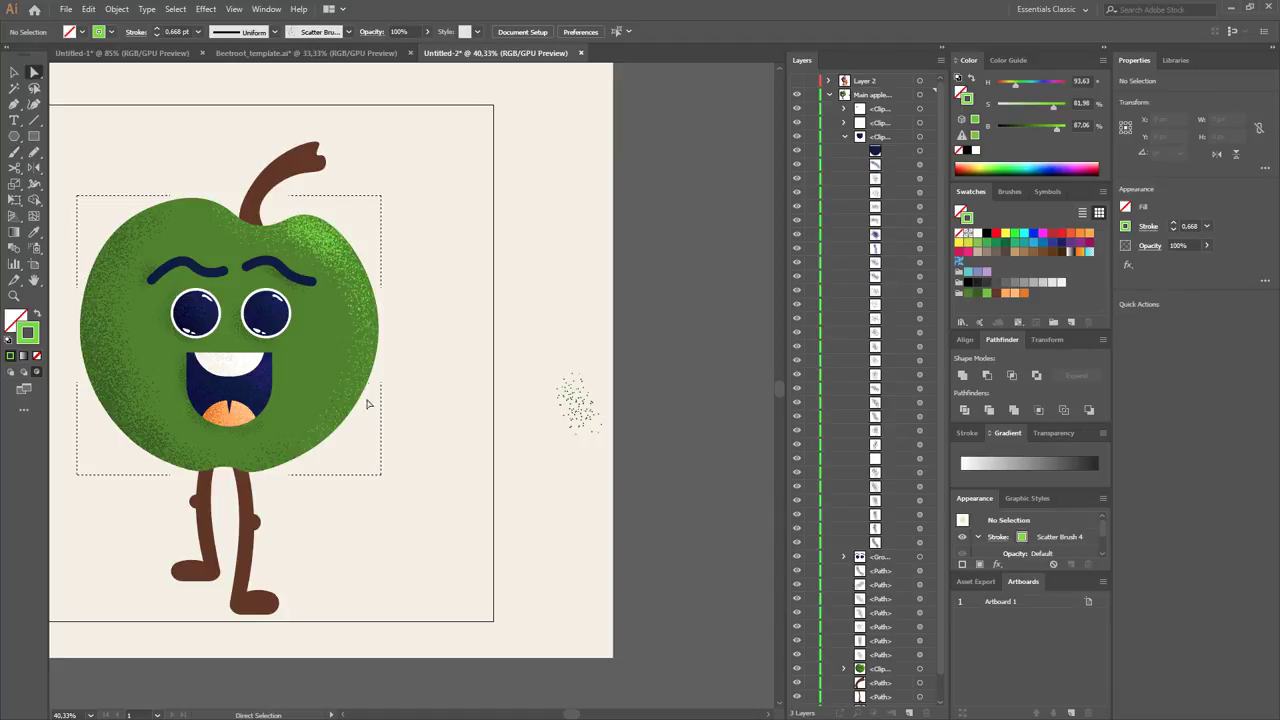
Combine the brown stem and both legs into one compound path with Ctrl+8.
left_click(260, 574)
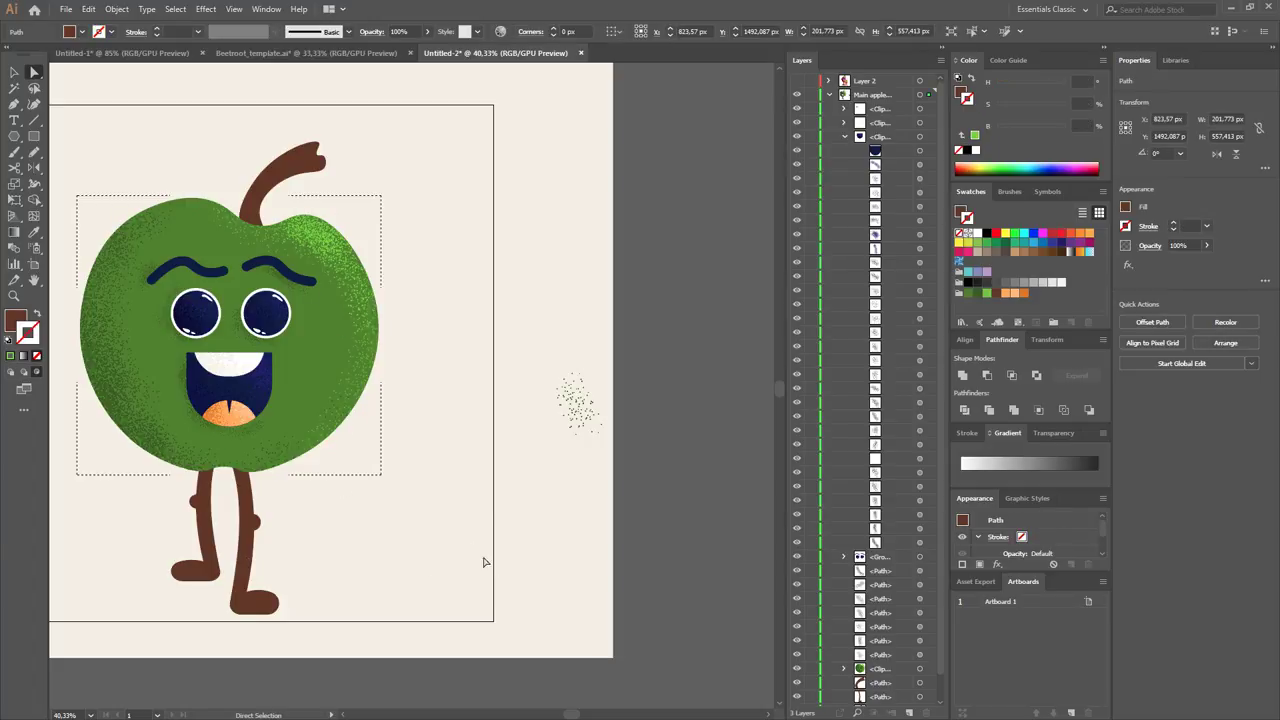
left_click(284, 168)
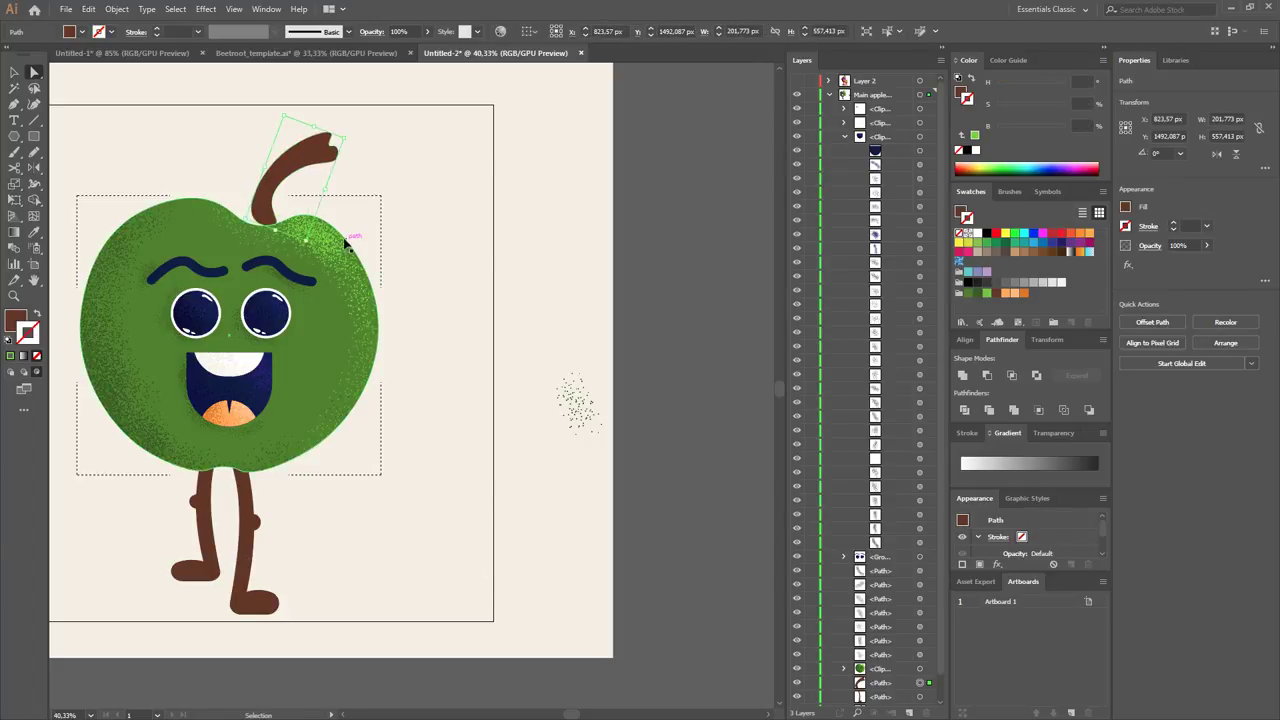
key("v")
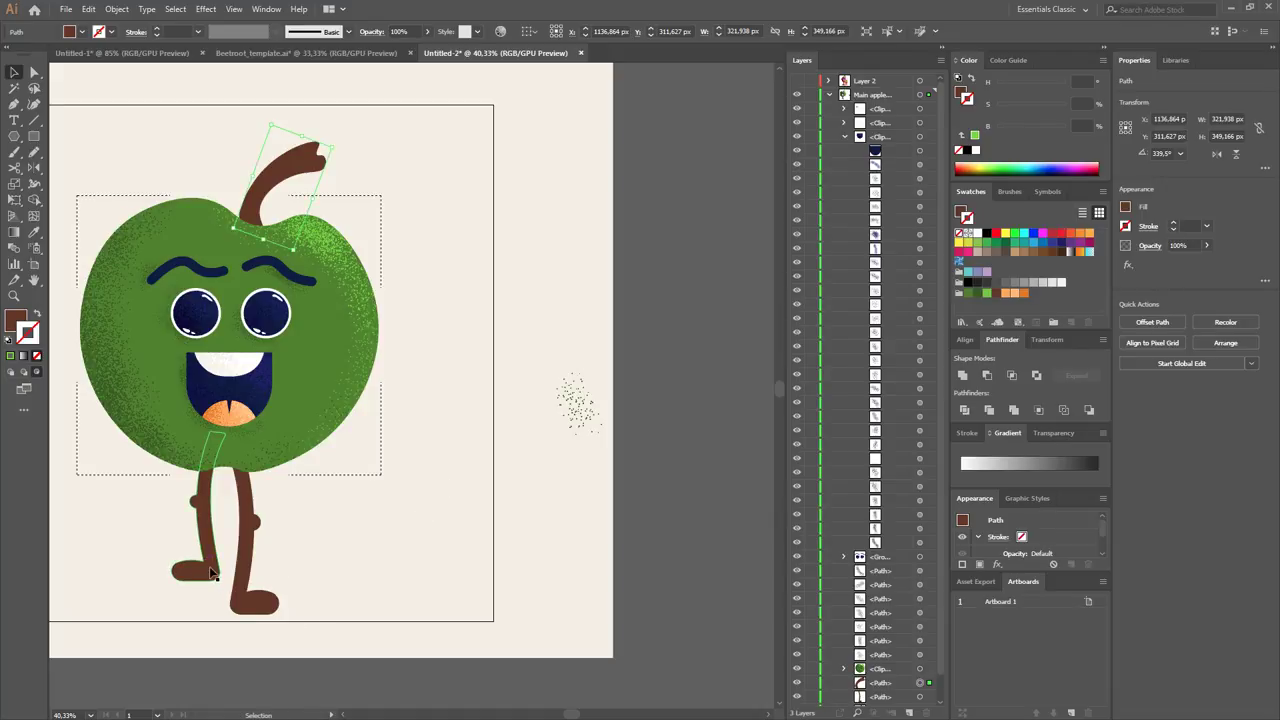
left_click(240, 585, "shift")
left_click(270, 604, "shift")
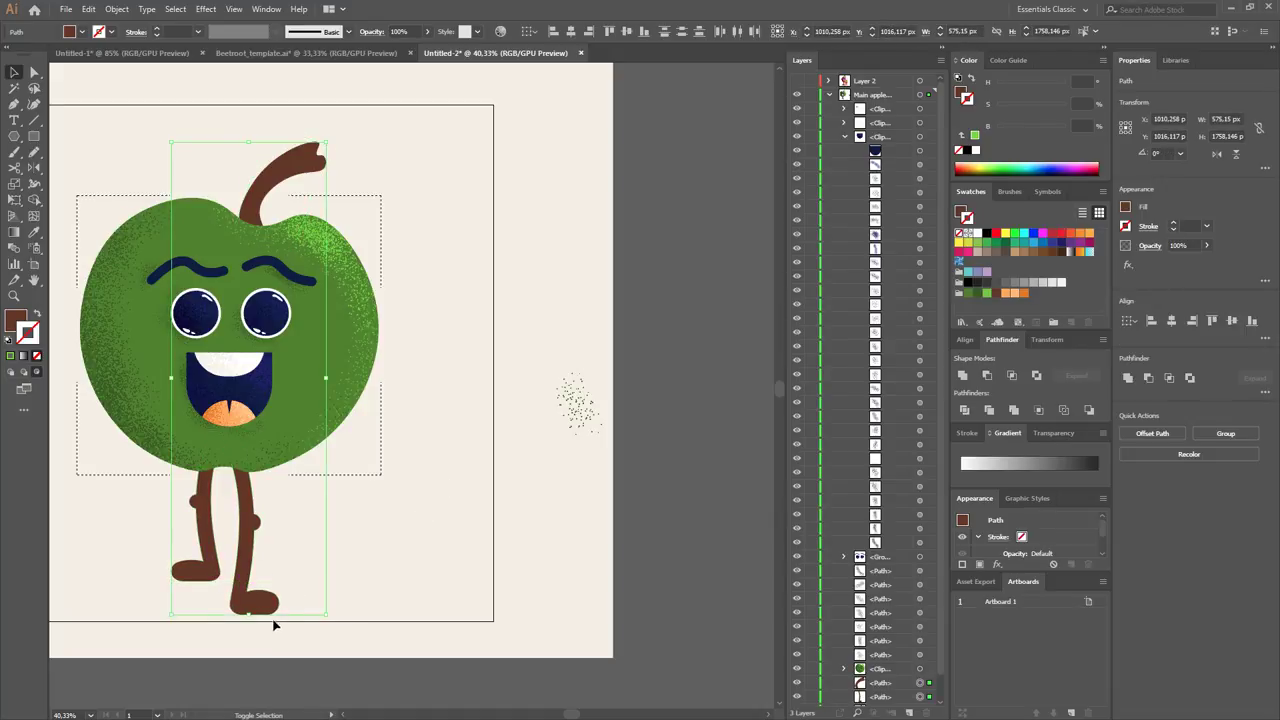
key("ctrl+8")
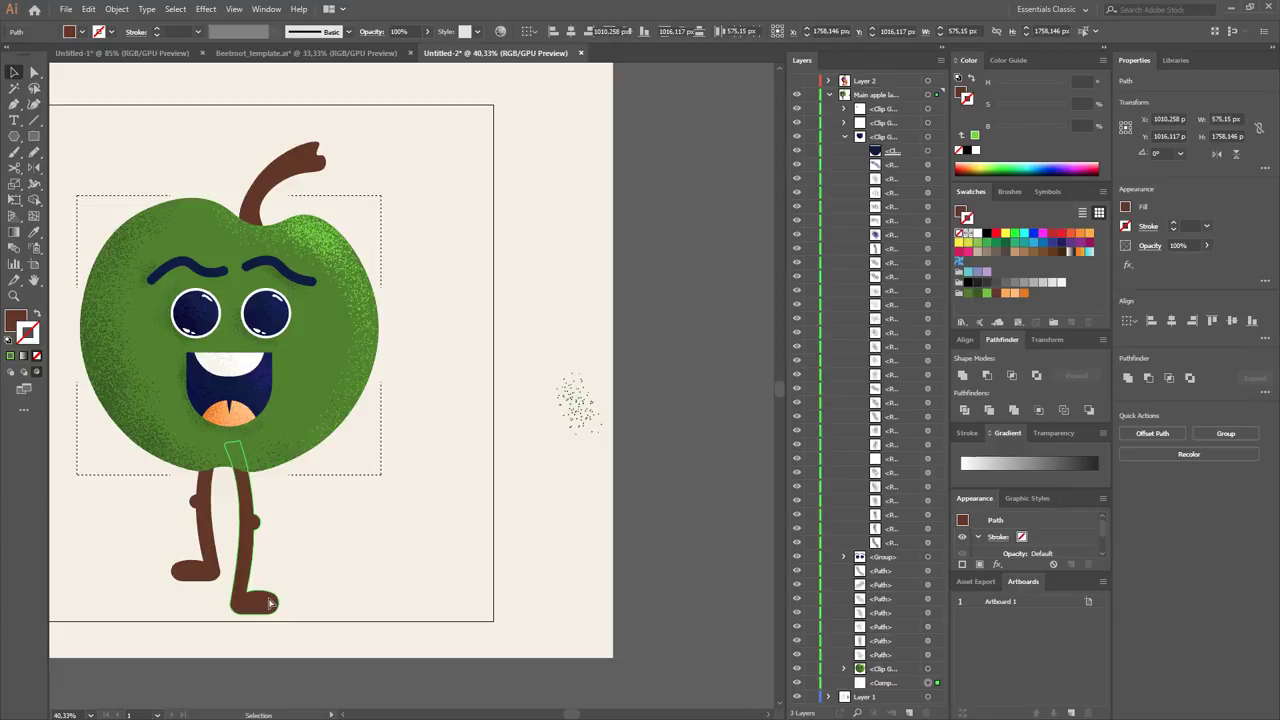
key("ctrl+z")
key("ctrl+shift+z")
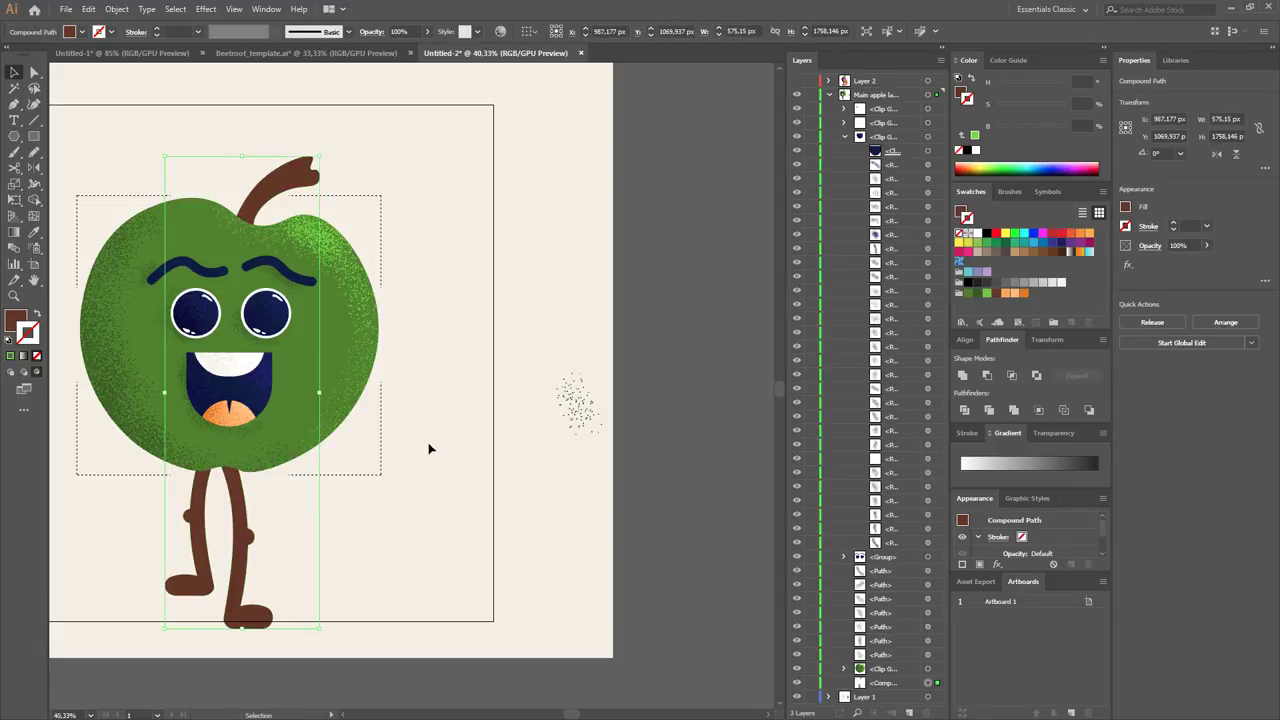
key("ctrl+z")
key("ctrl+shift+z")
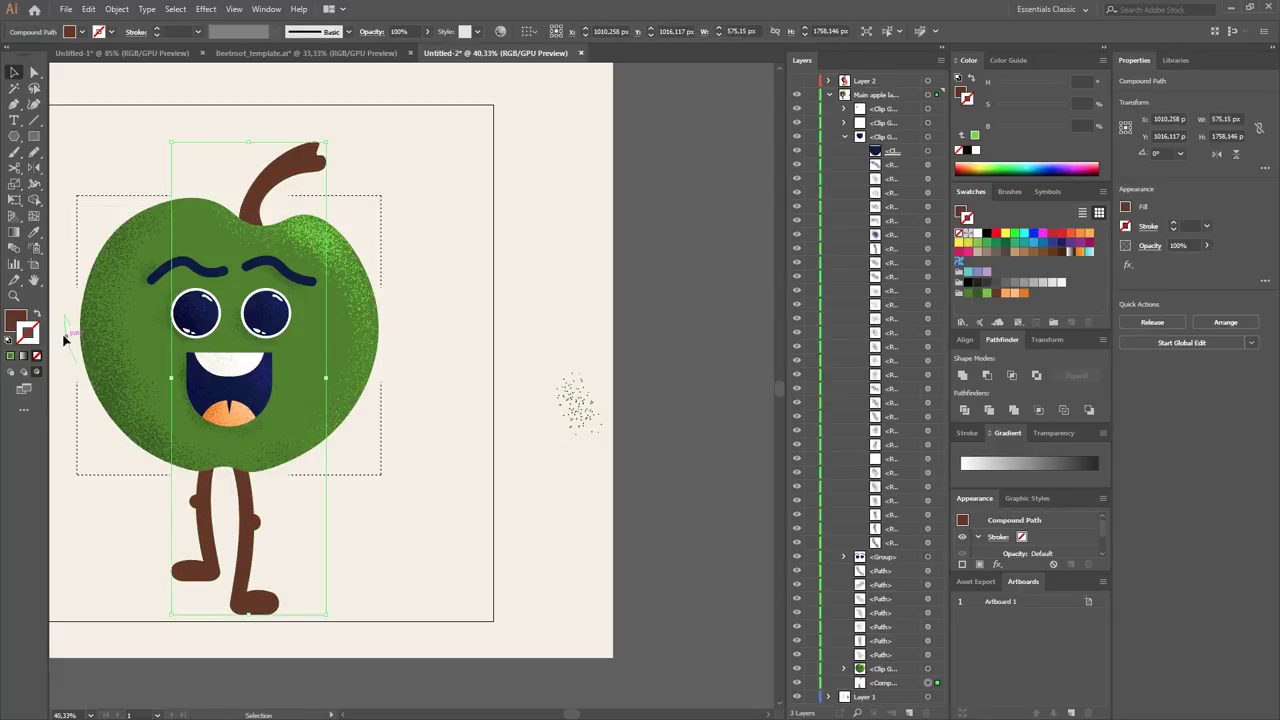
Set the drawing mode to Draw Inside for the stem-and-legs compound path, then deselect.
left_click(11, 372)
left_click(38, 374)
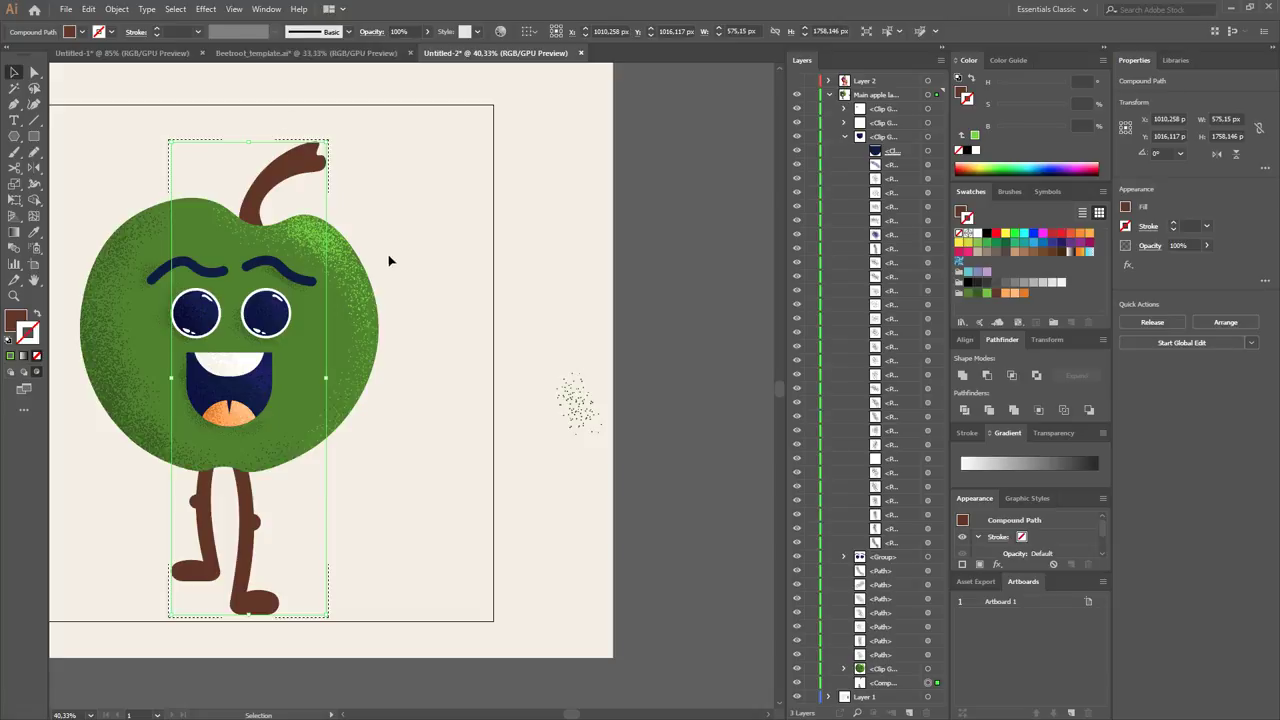
right_click(317, 171)
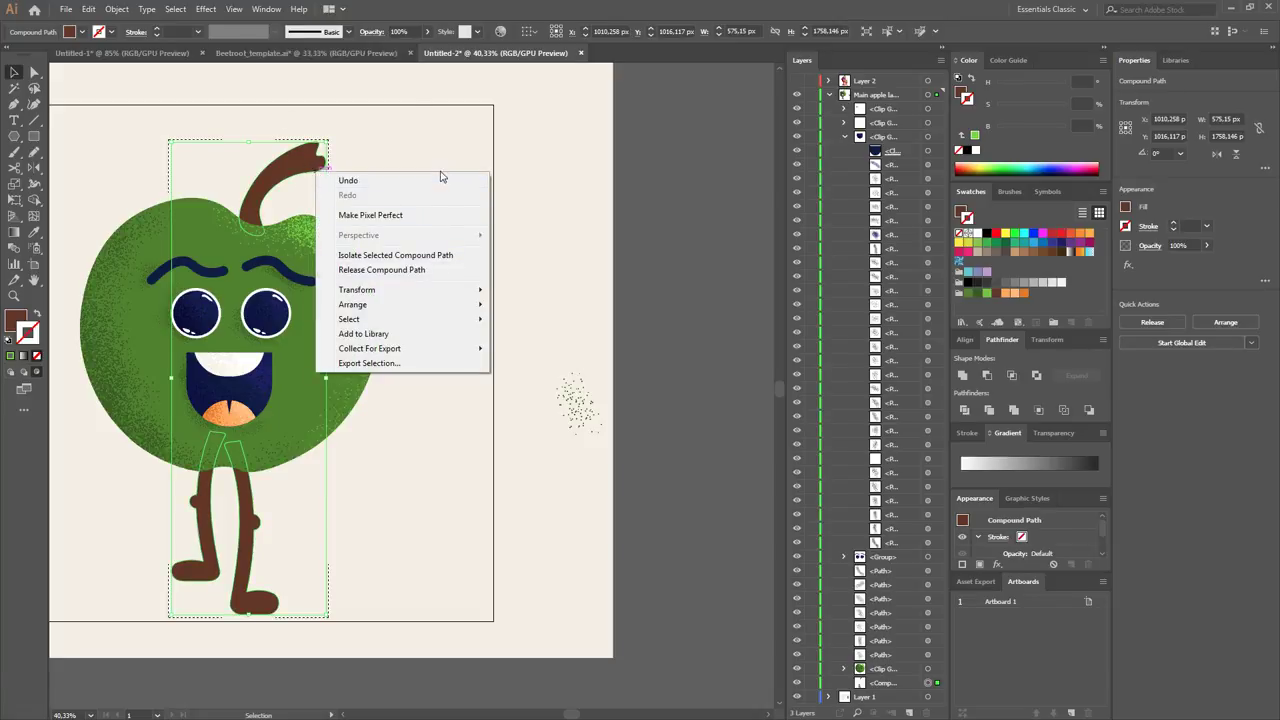
left_click(352, 612)
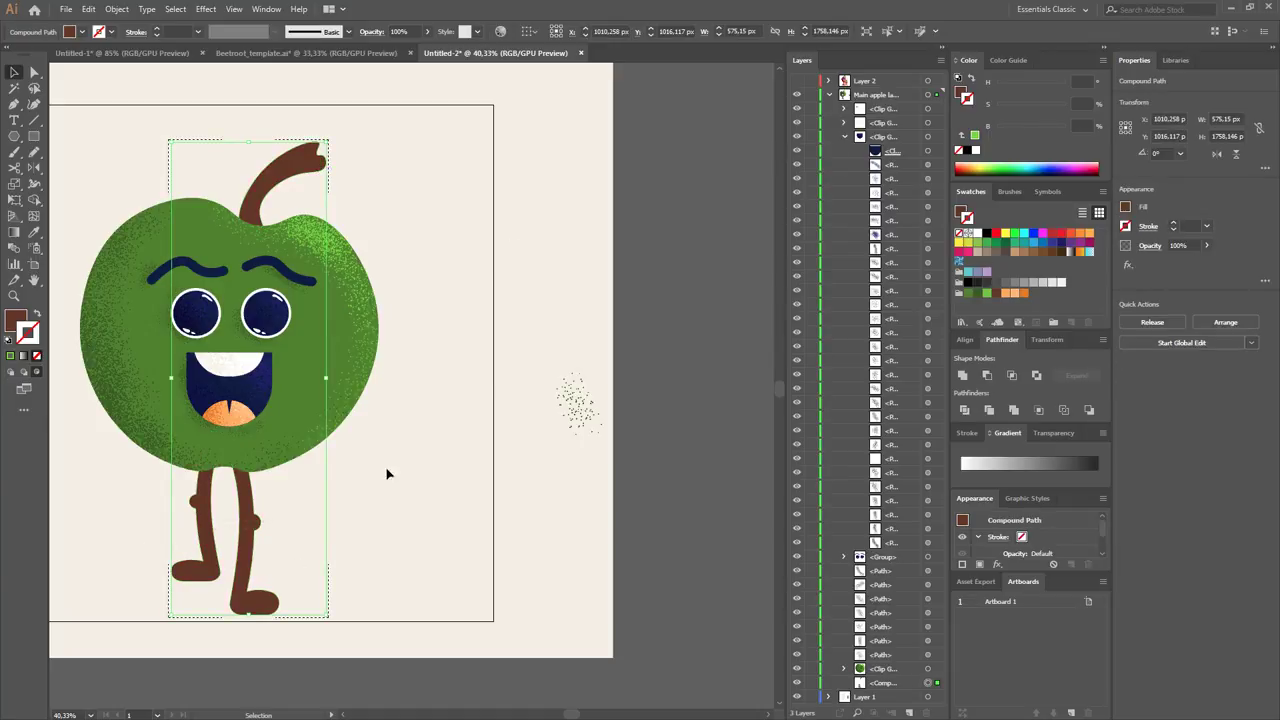
scroll(392, 496, "down", 1)
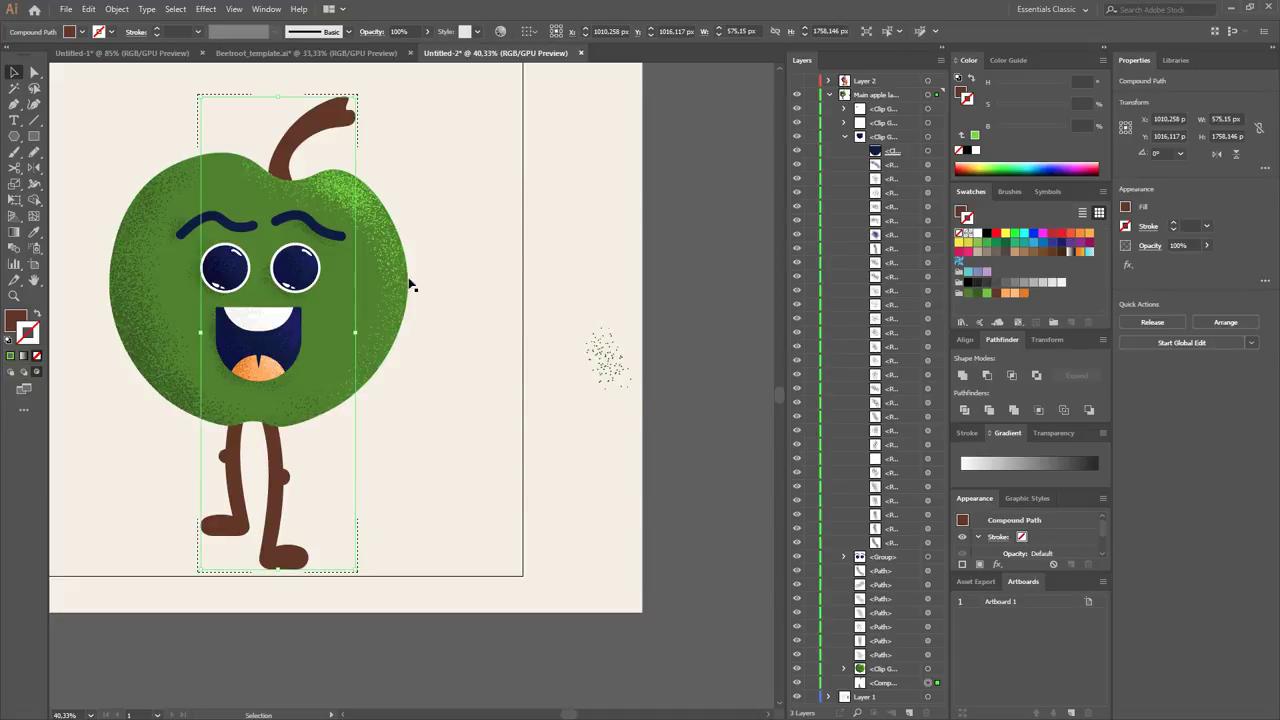
key("a")
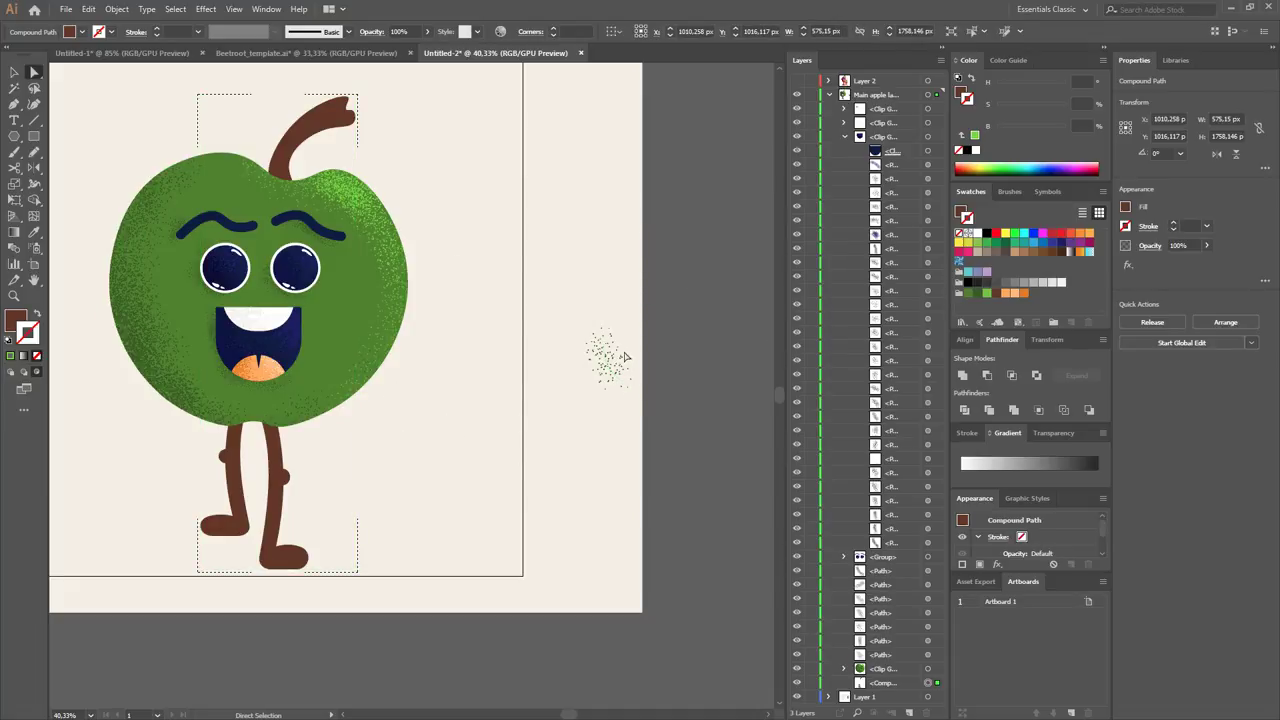
left_click(580, 414)
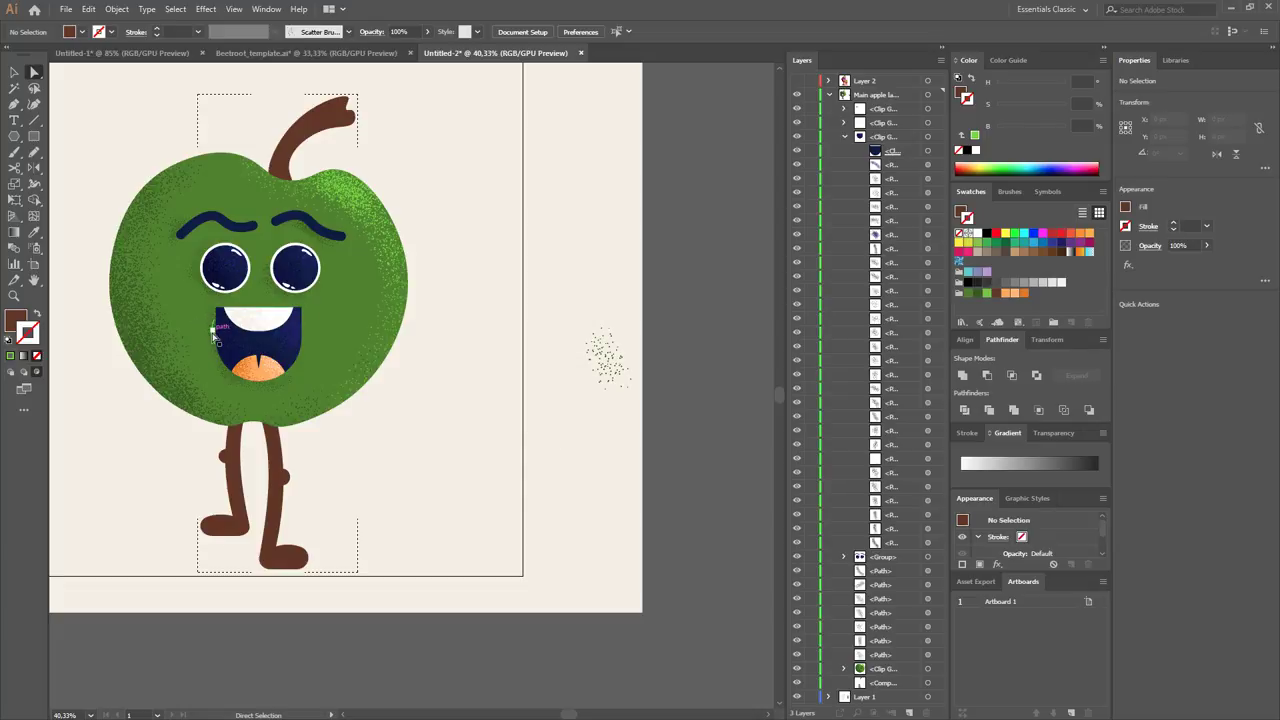
Choose the brown swatch for the brush stroke and tune it to a lighter reddish brown.
left_click_drag(241, 398, 341, 473)
left_click(341, 473)
key("b")
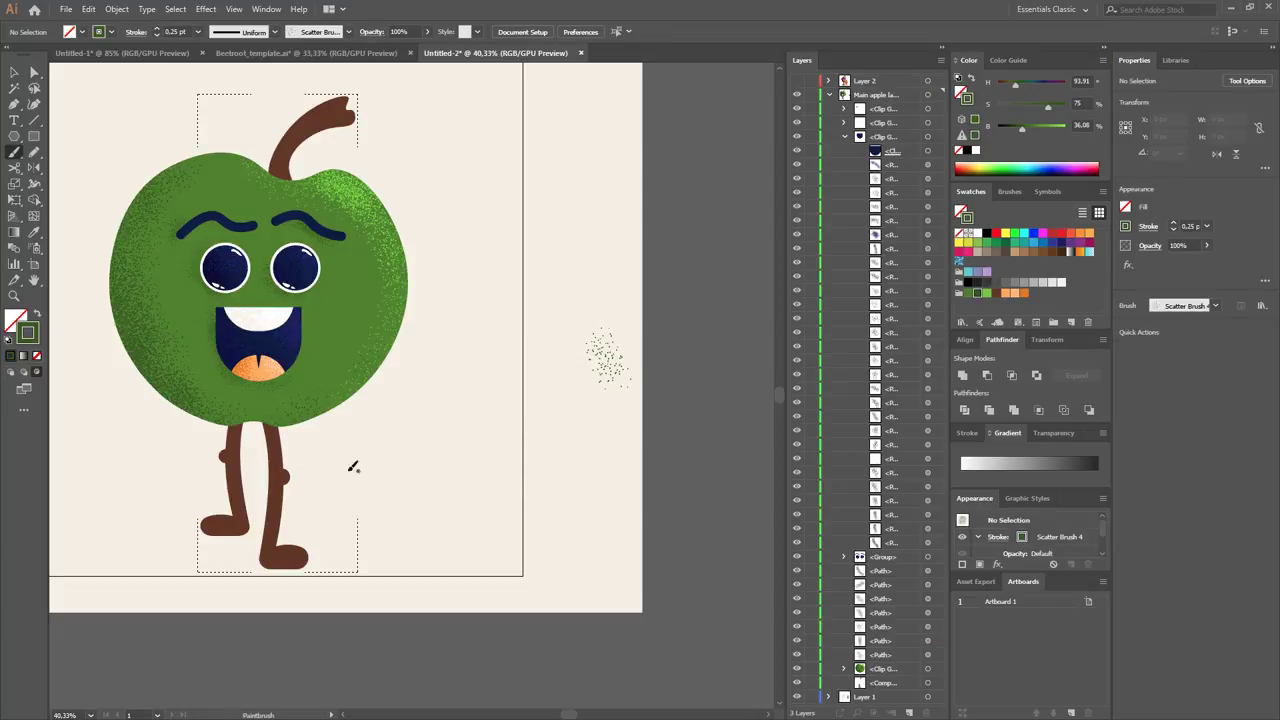
left_click(980, 293)
left_click(997, 293)
left_click_drag(1024, 128, 1018, 128)
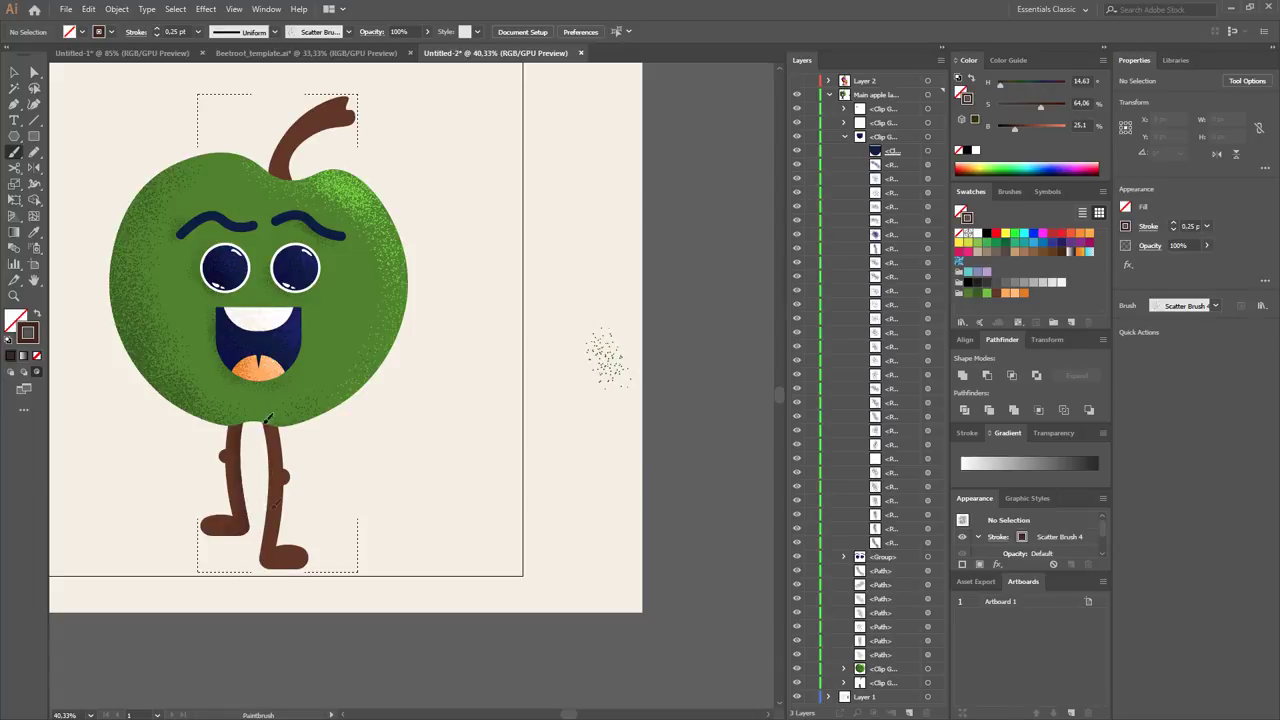
key("a")
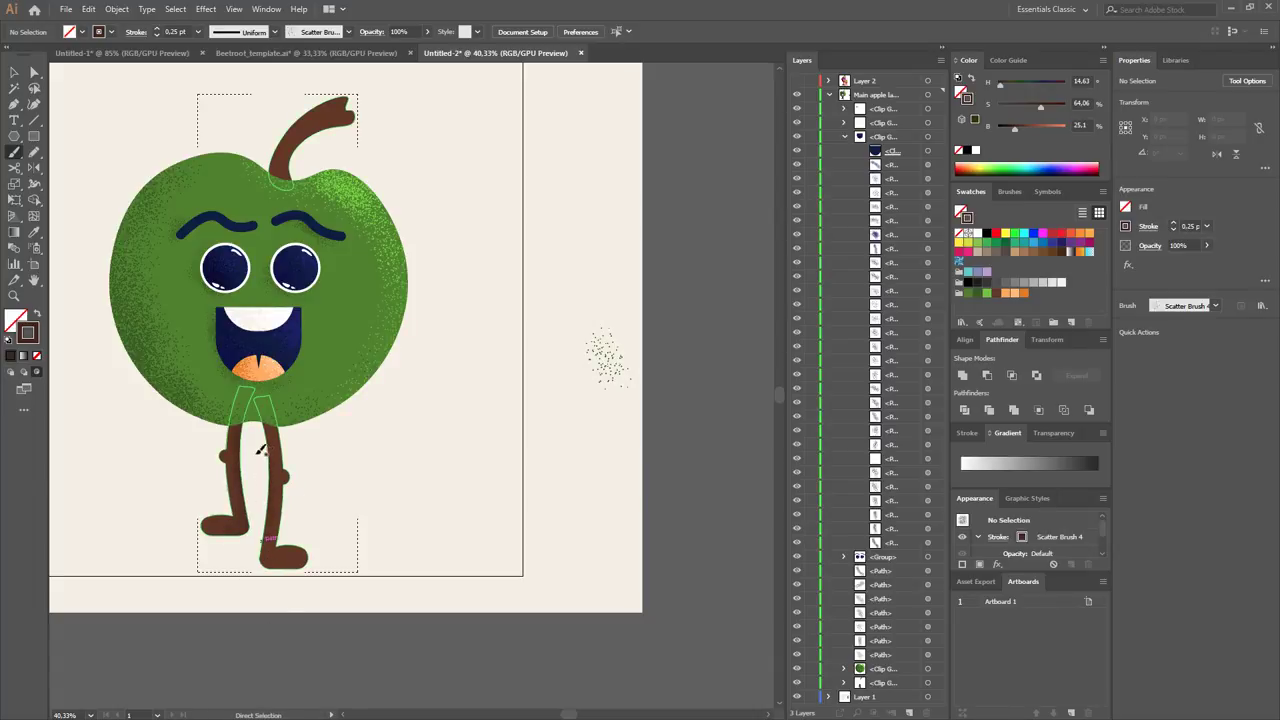
key("b")
mouse_move(1016, 127)
left_mouse_down()
mouse_move(1049, 129)
mouse_move(1036, 127)
left_mouse_up()
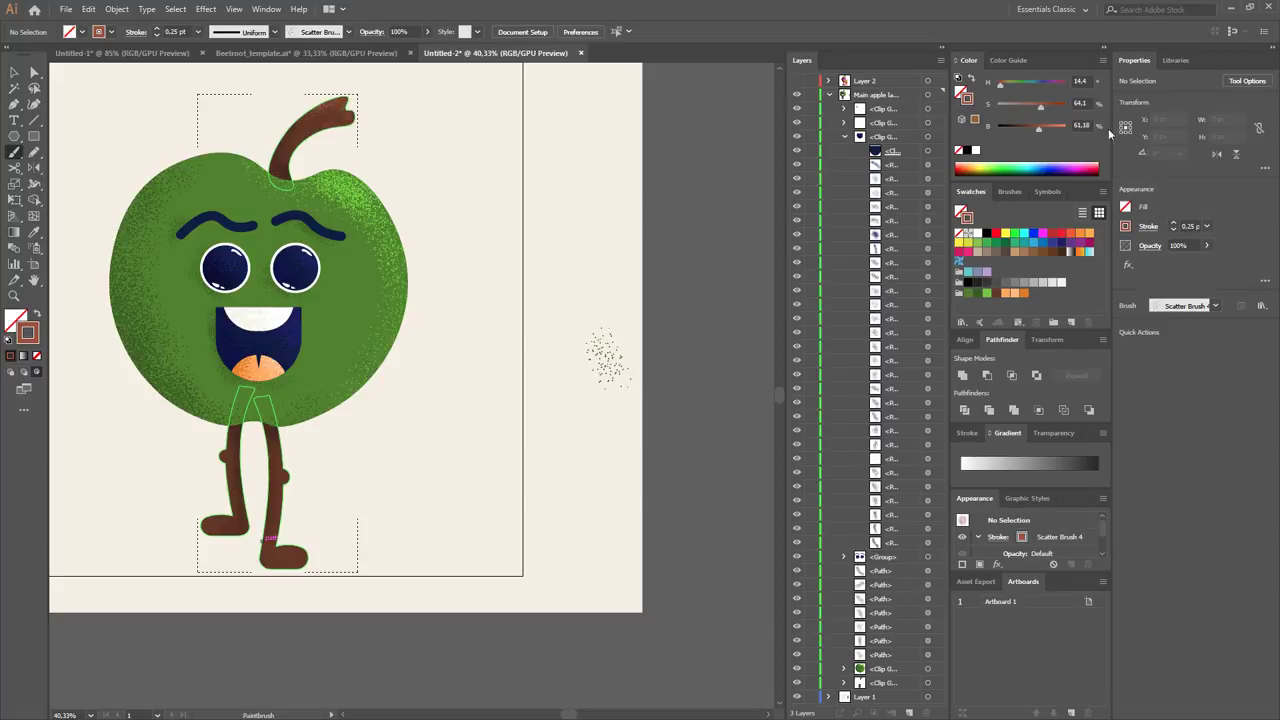
left_click_drag(1048, 126, 1025, 104)
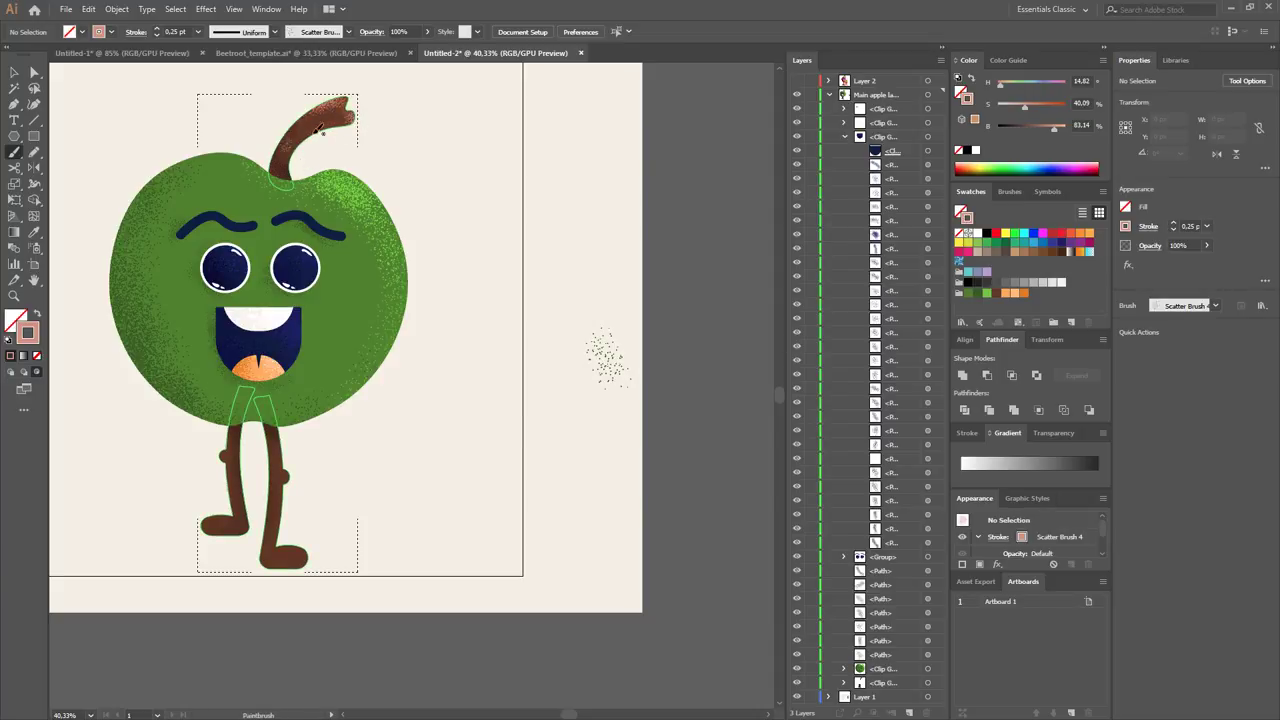
Set the brush stroke weight to 0.1 pt.
left_click(198, 31)
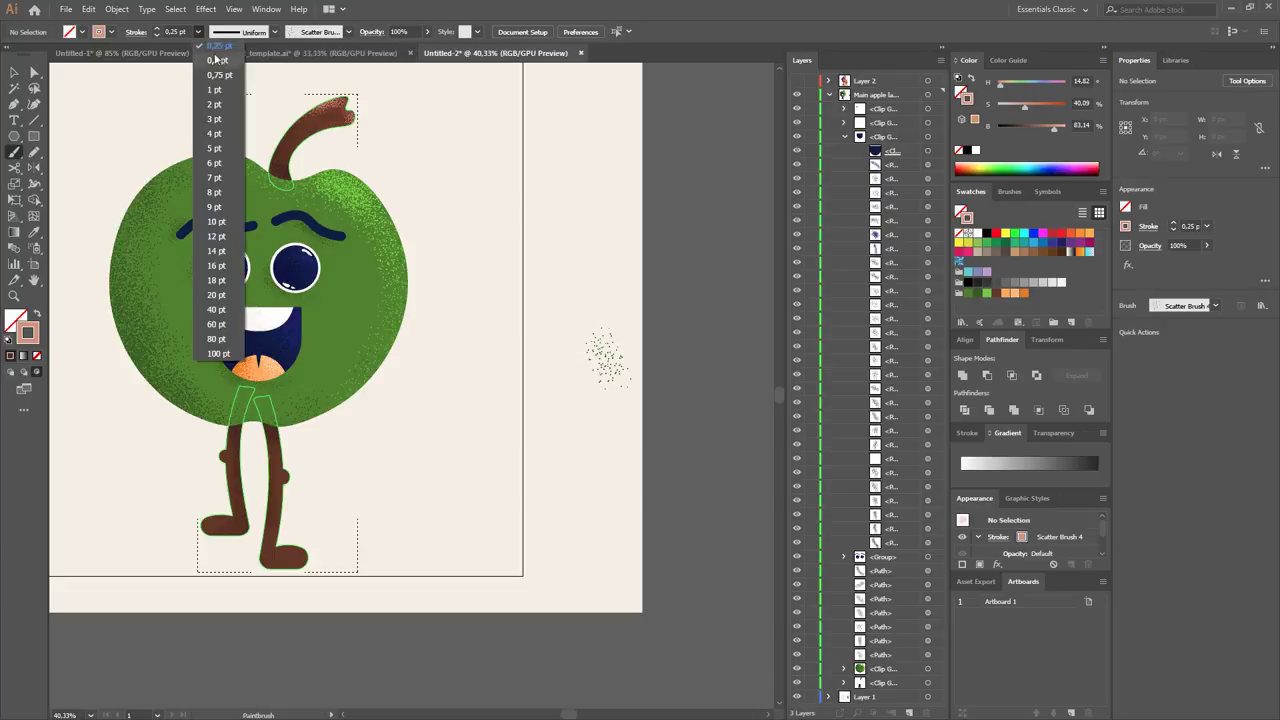
left_click(170, 31)
type("0,0")
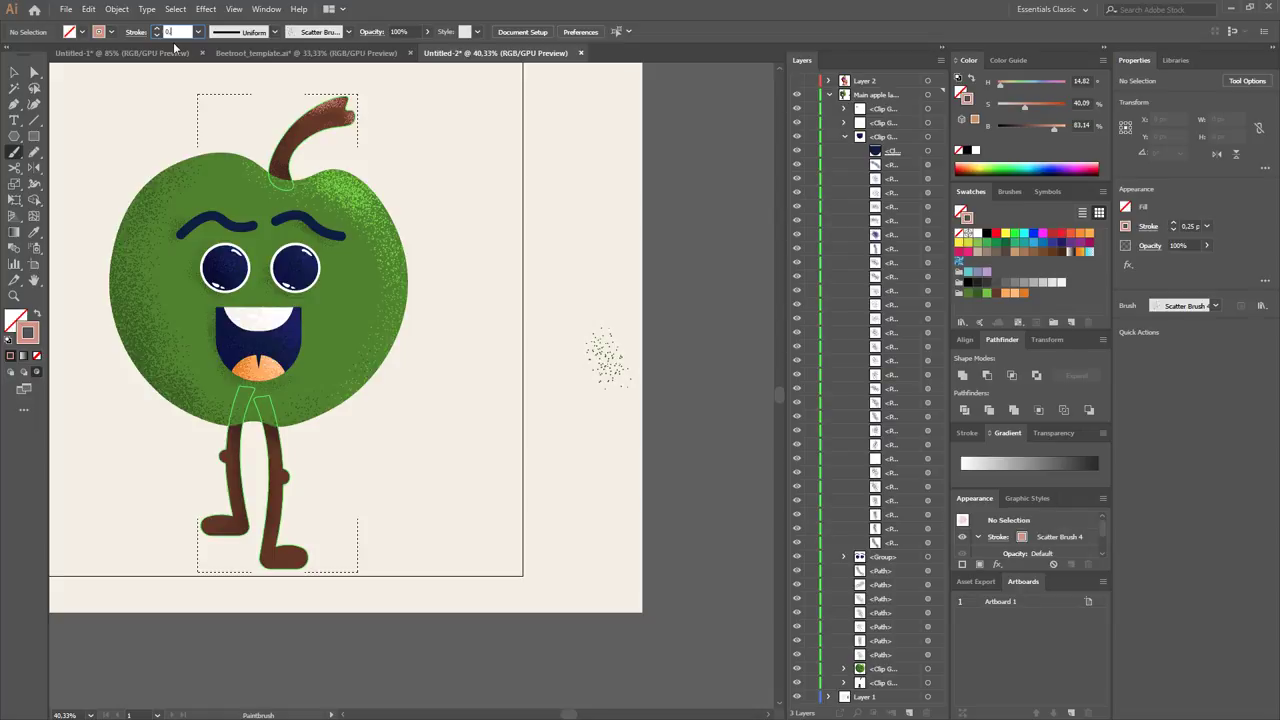
key("Return")
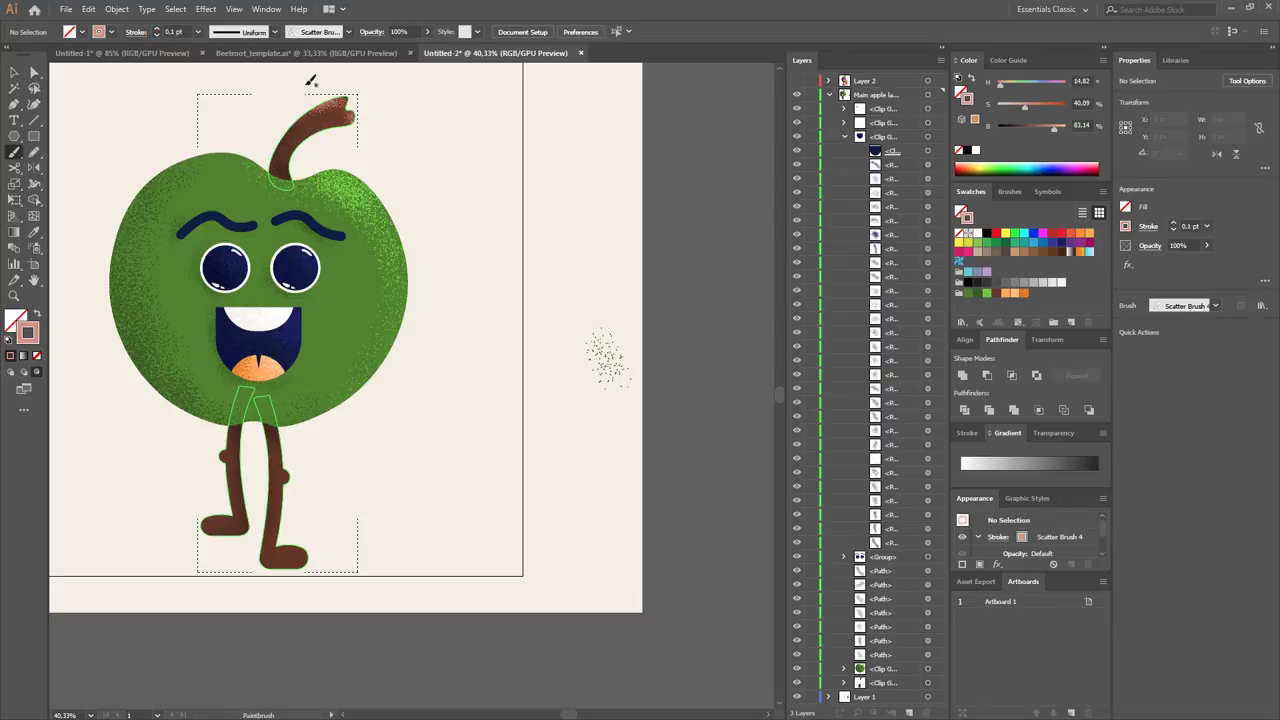
Brush three scatter strokes of speckles over the top of the stem.
mouse_move(298, 147)
left_mouse_down()
mouse_move(310, 118)
mouse_move(290, 168)
mouse_move(330, 106)
left_mouse_up()
mouse_move(290, 156)
left_mouse_down()
mouse_move(295, 125)
mouse_move(304, 145)
left_mouse_up()
left_click_drag(343, 103, 310, 115)
key("z")
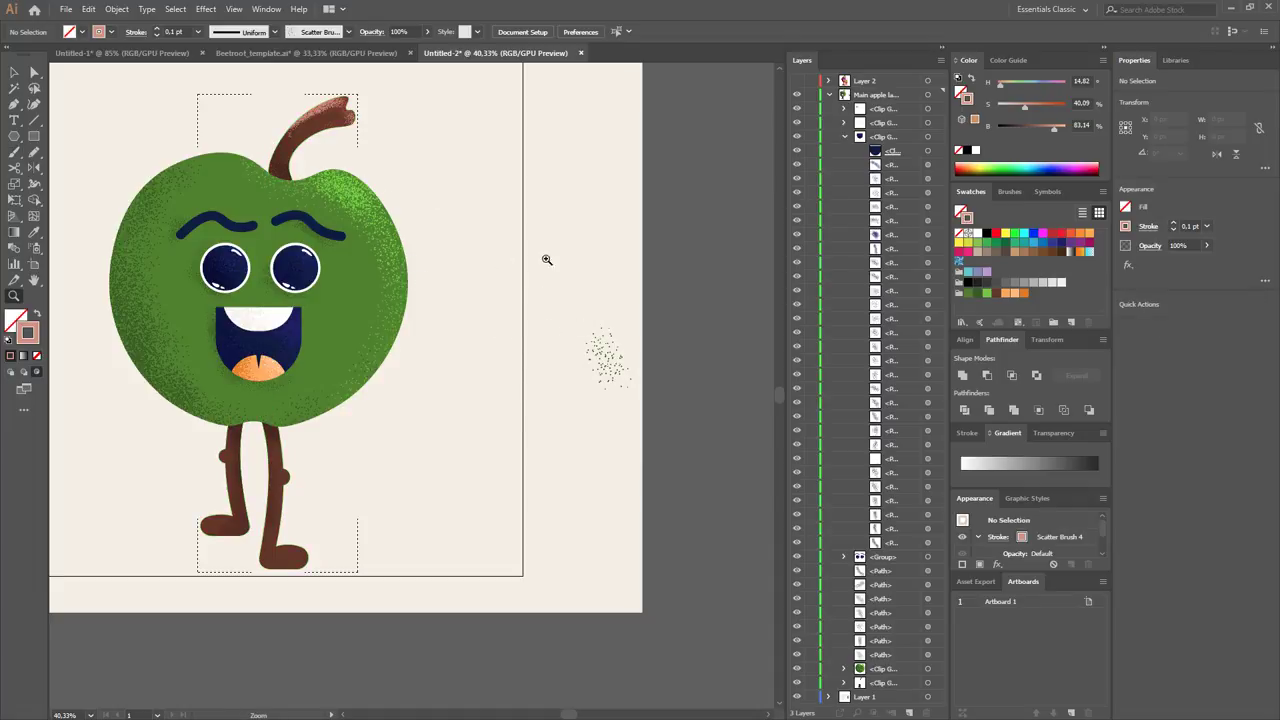
key("a")
Undo an accidental nudge of the legs and check the stem's brush path in Outline view.
key("v")
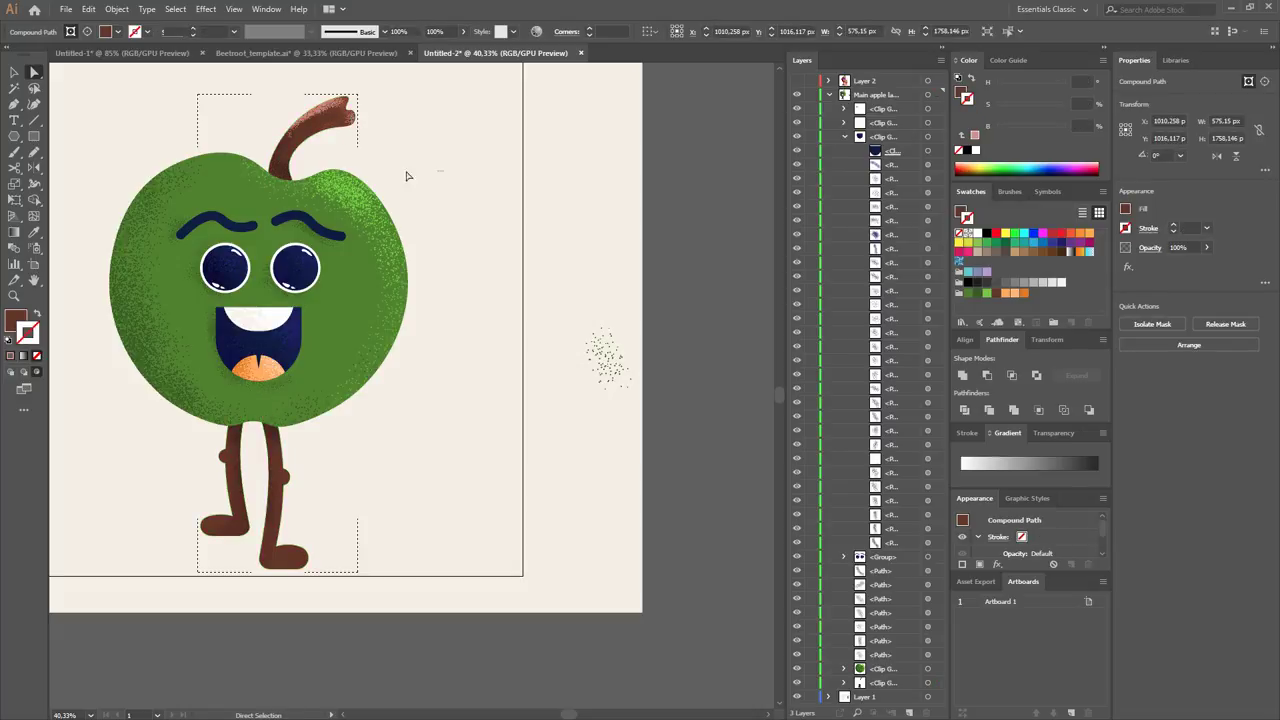
left_click_drag(267, 434, 276, 436)
key("ctrl+z")
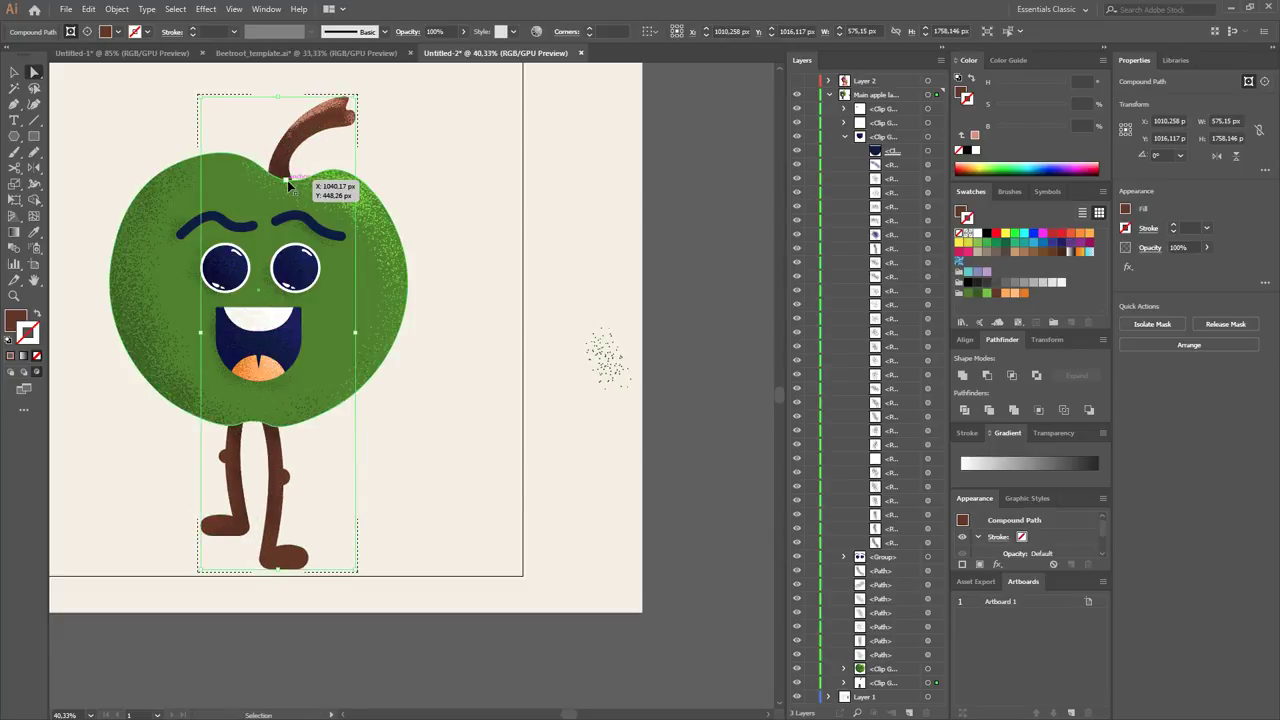
key("ctrl+y")
left_click(290, 155)
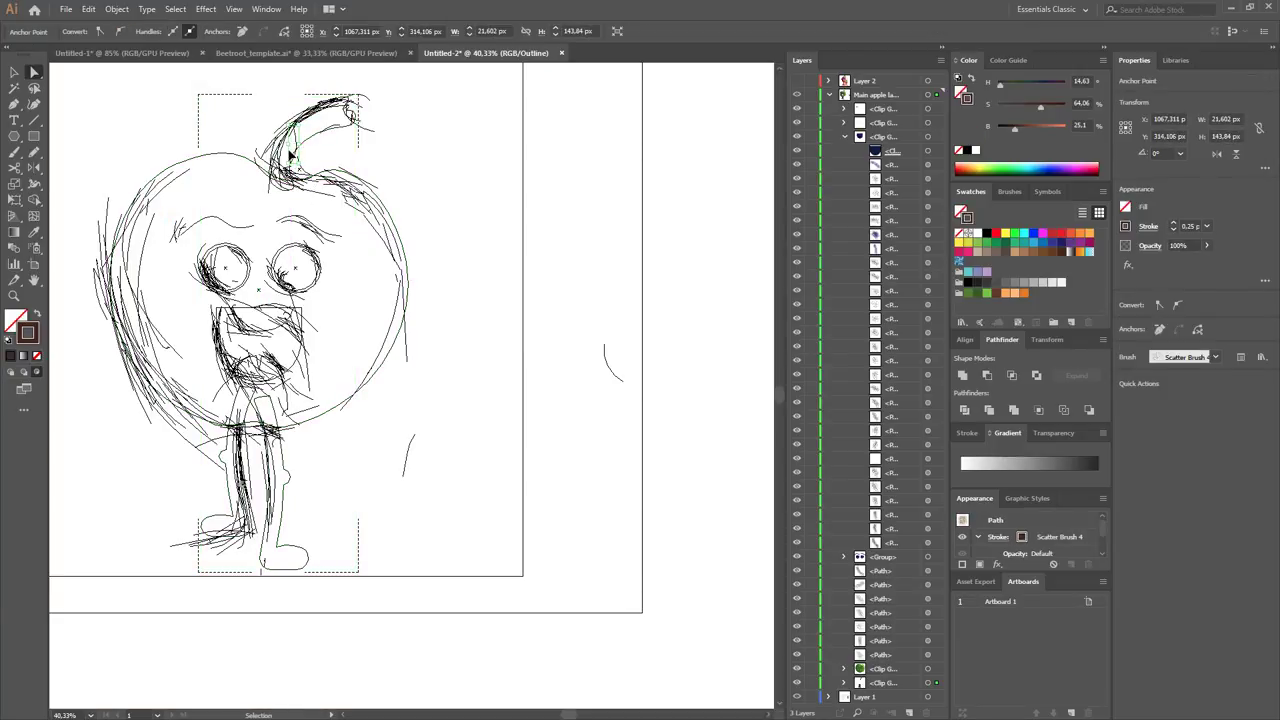
key("ctrl+y")
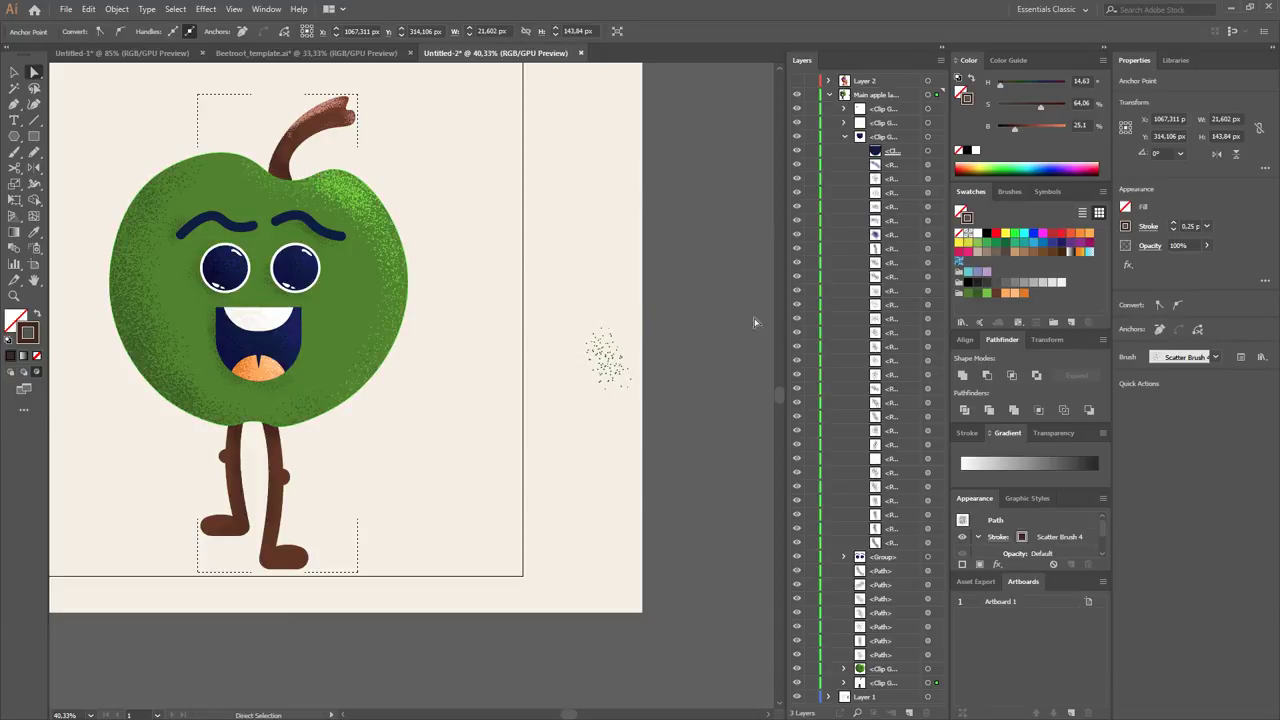
left_click(504, 270)
Lighten the brush colour and swap fill and stroke so the brush paints brown with no fill.
key("n")
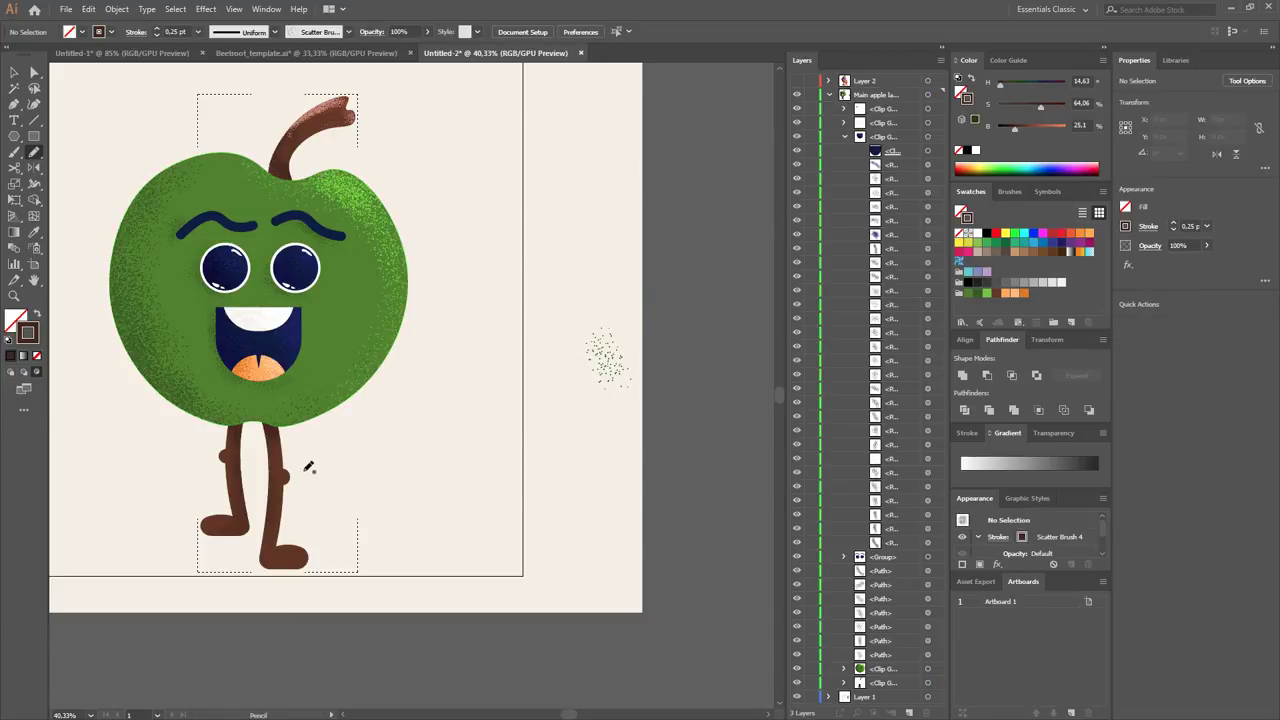
key("b")
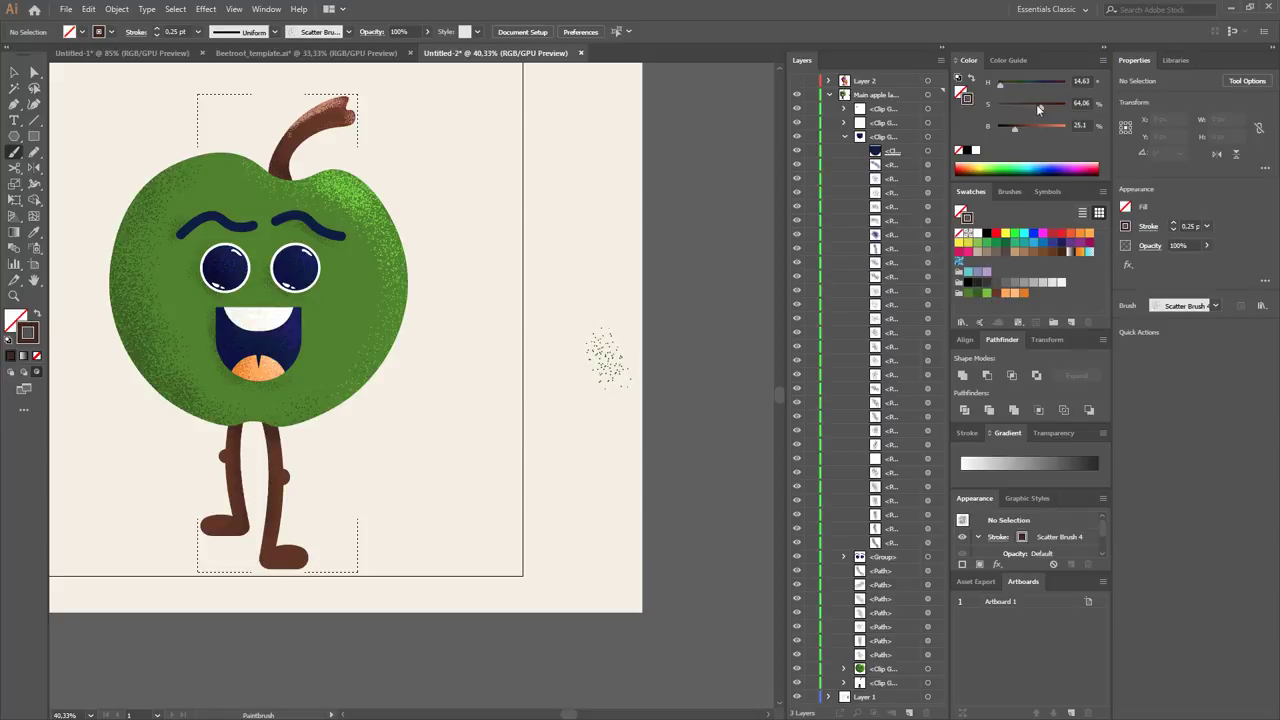
left_click_drag(1017, 128, 1025, 128)
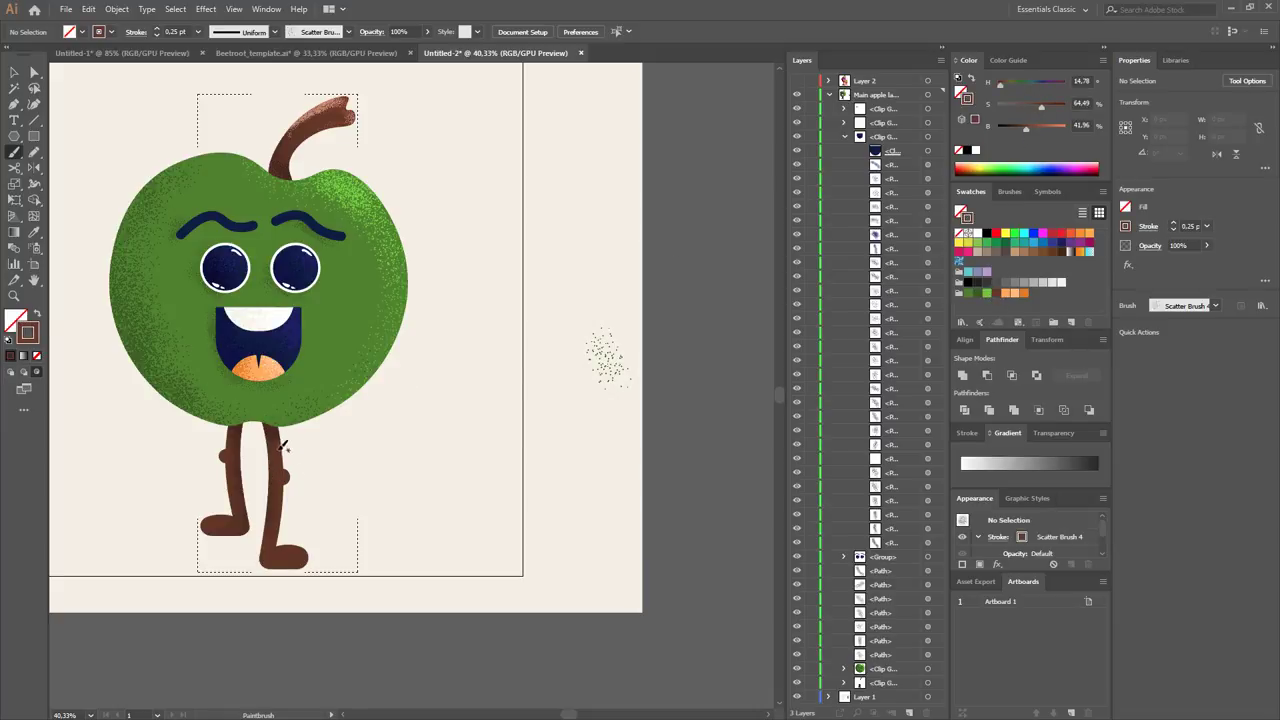
key("a")
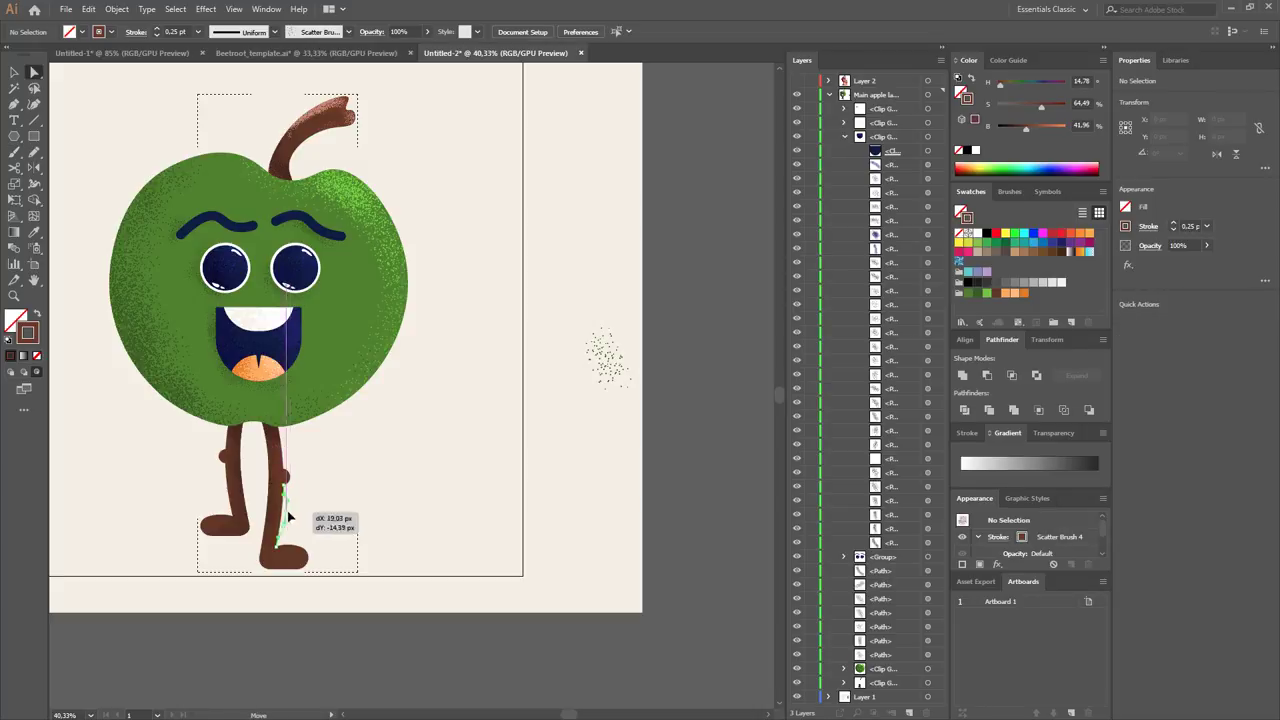
left_click(287, 512)
left_click(309, 505)
key("b")
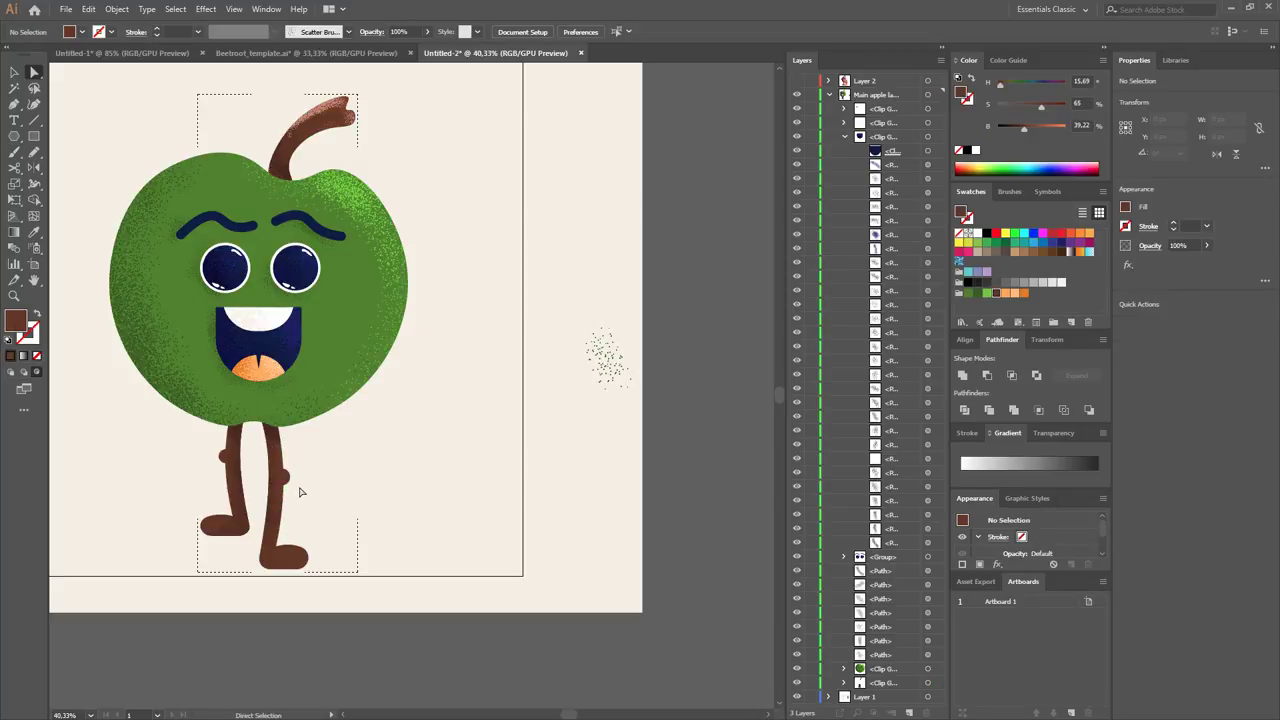
key("shift+x")
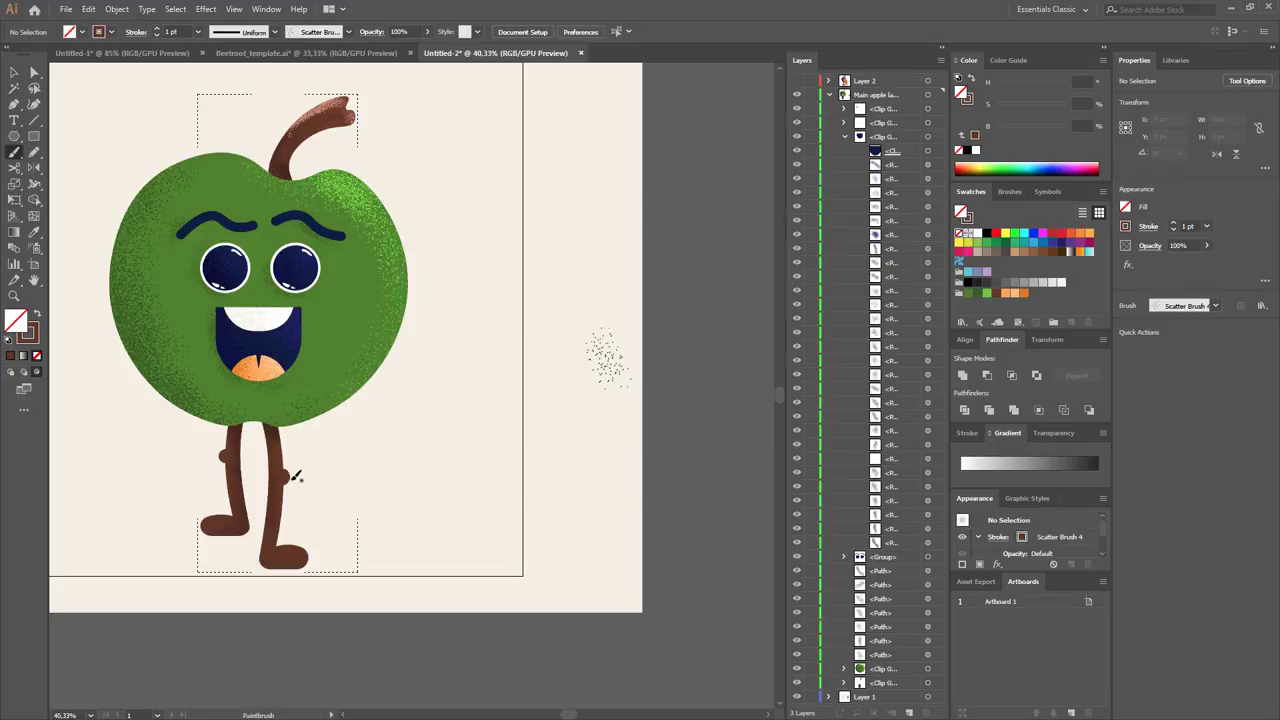
Set the speckle brush to 0.25 pt and brighten its reddish brown with the B slider.
key("x")
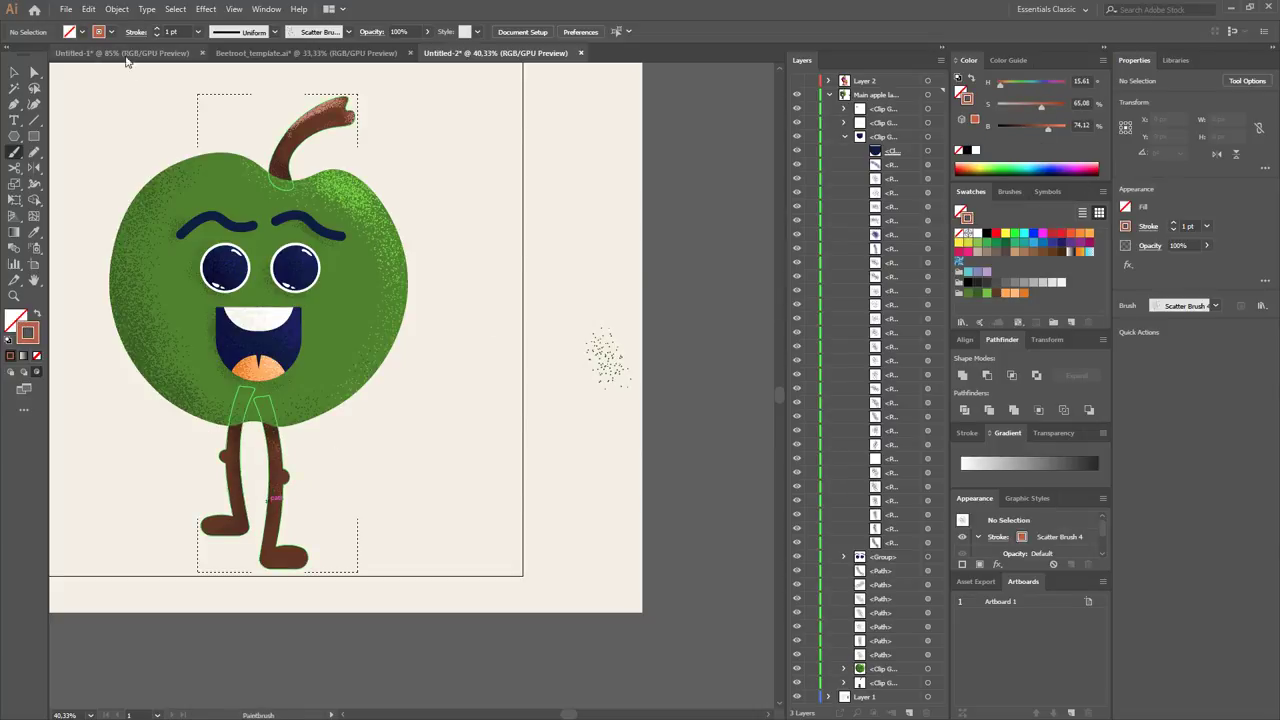
left_click(198, 31)
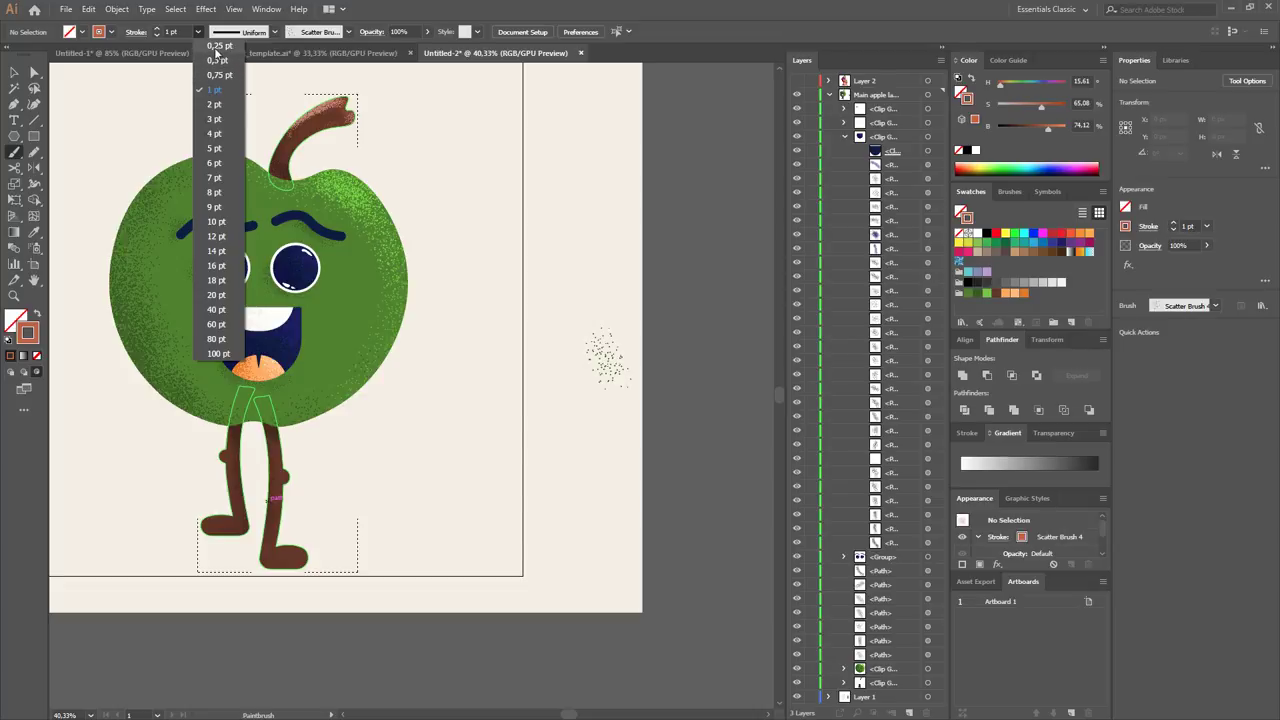
left_click(218, 46)
left_click_drag(1056, 127, 1038, 128)
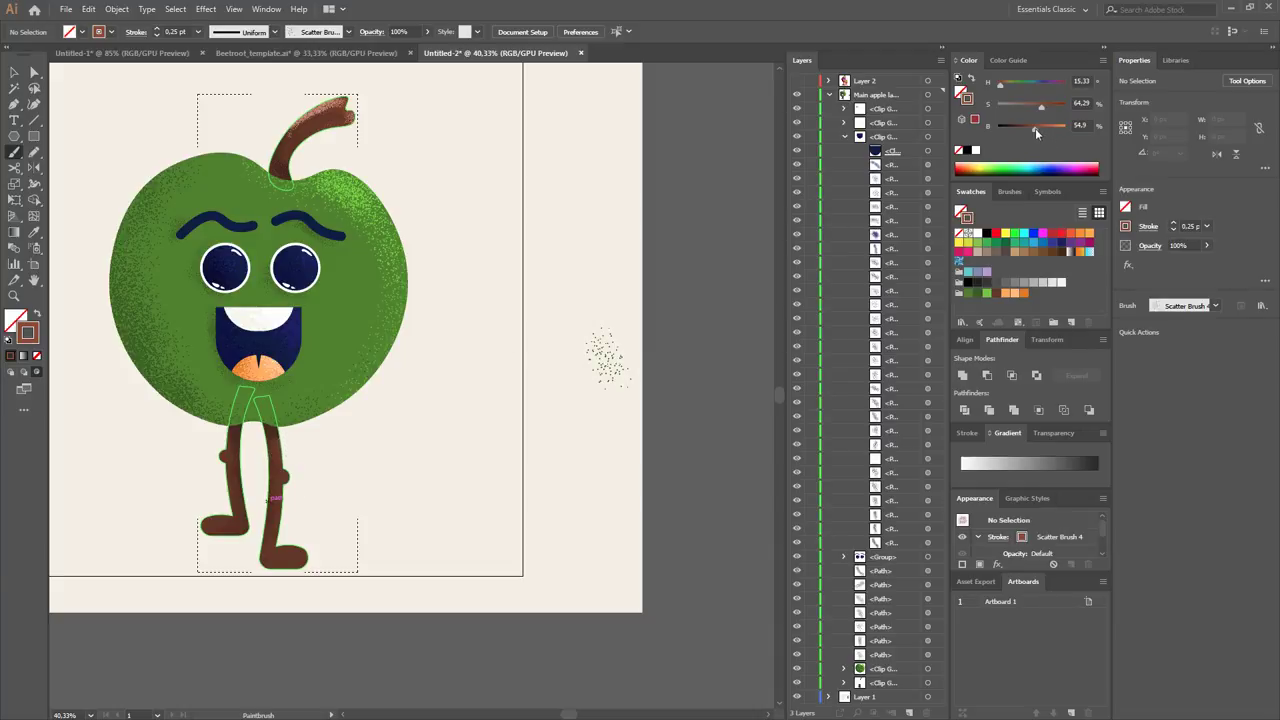
left_click_drag(1035, 128, 1039, 128)
left_click(1051, 128)
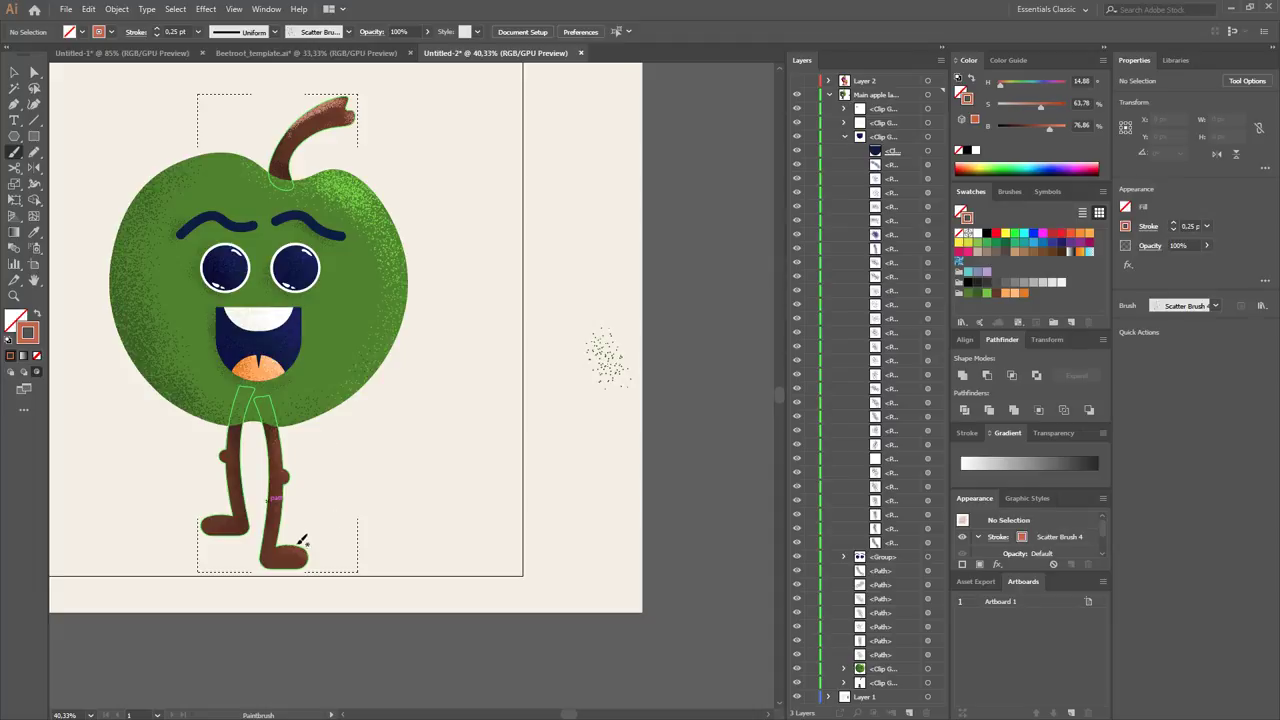
Zoom in on the right foot and lighten the scatter brush to a pale pink.
key("z")
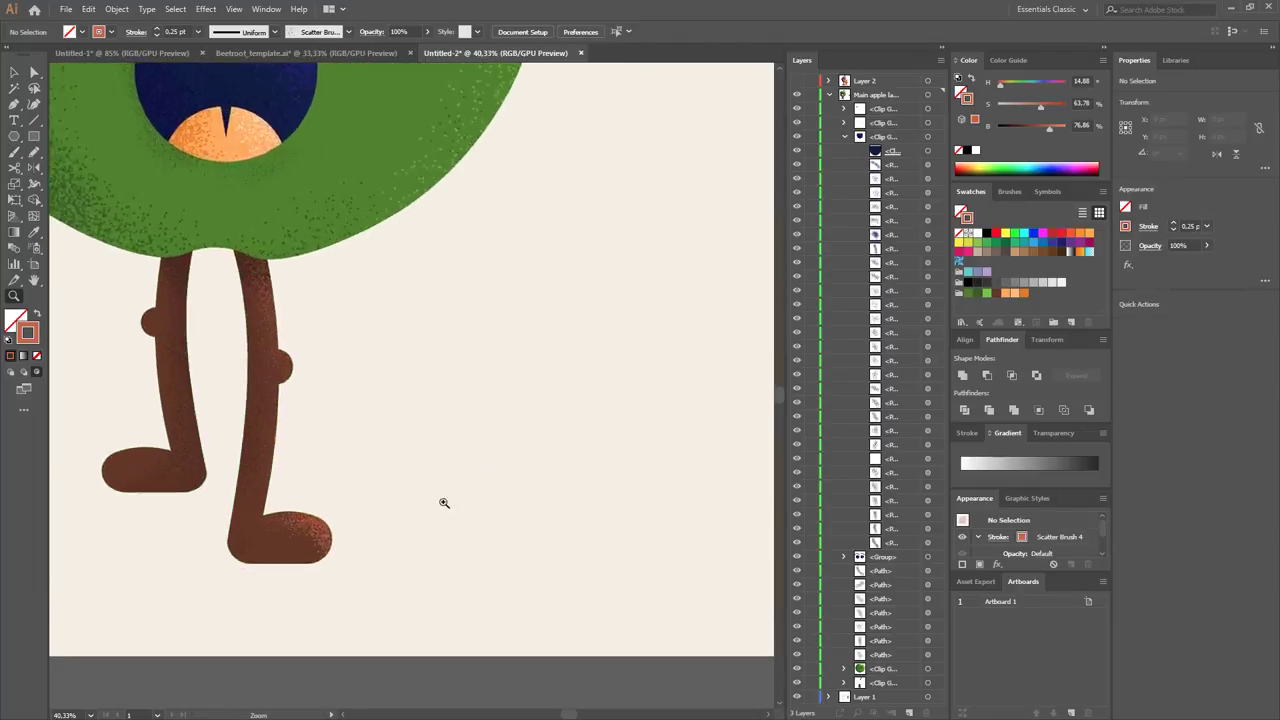
left_click_drag(294, 578, 336, 503)
key("b")
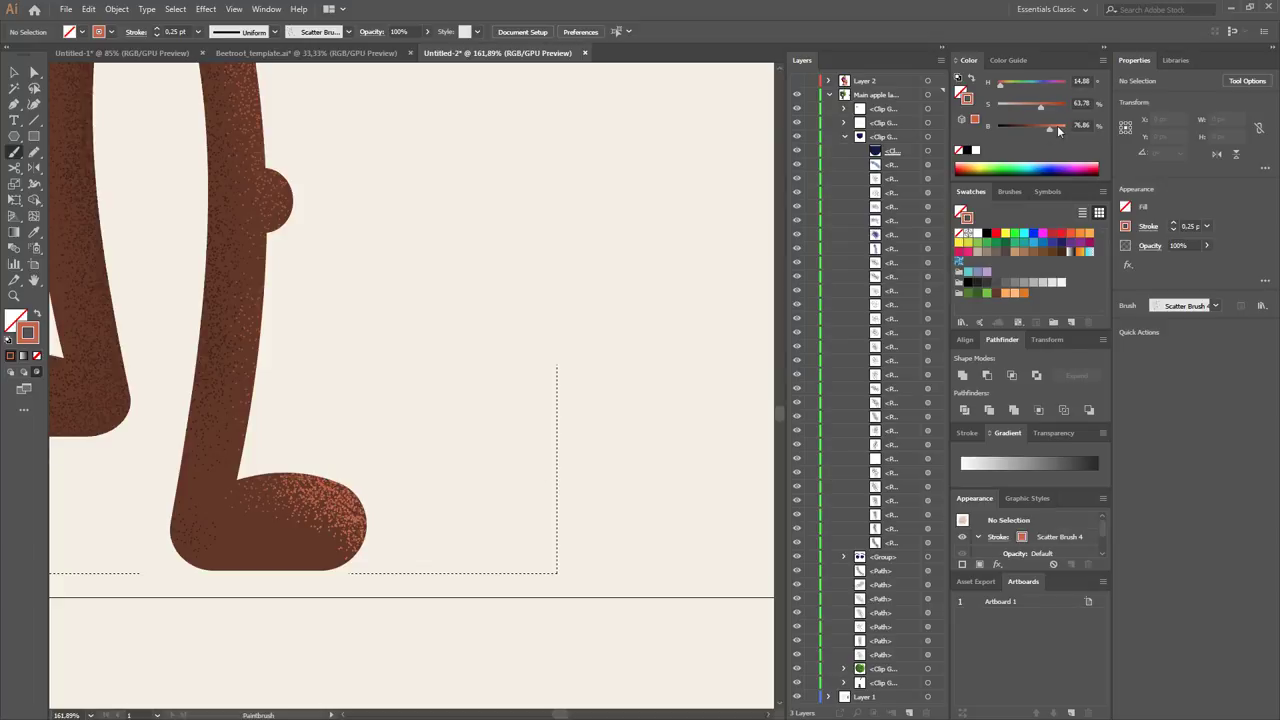
left_click_drag(1057, 125, 1027, 106)
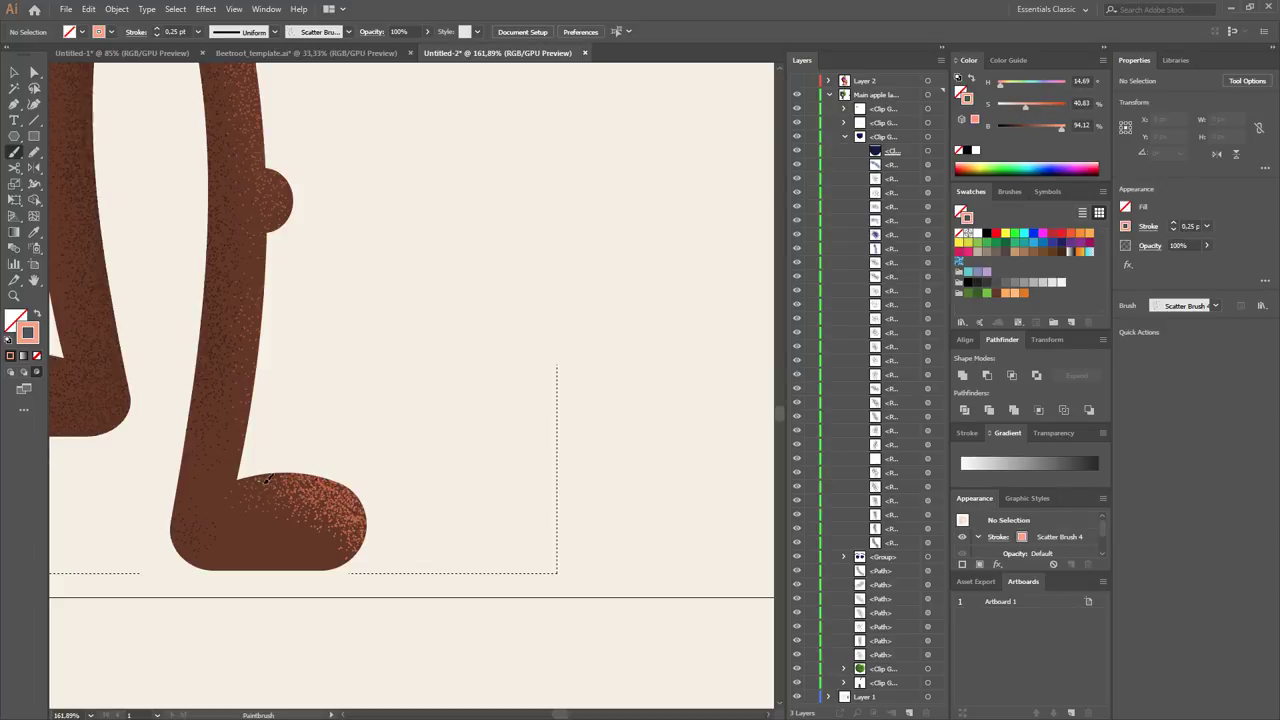
left_click_drag(1025, 105, 1005, 106)
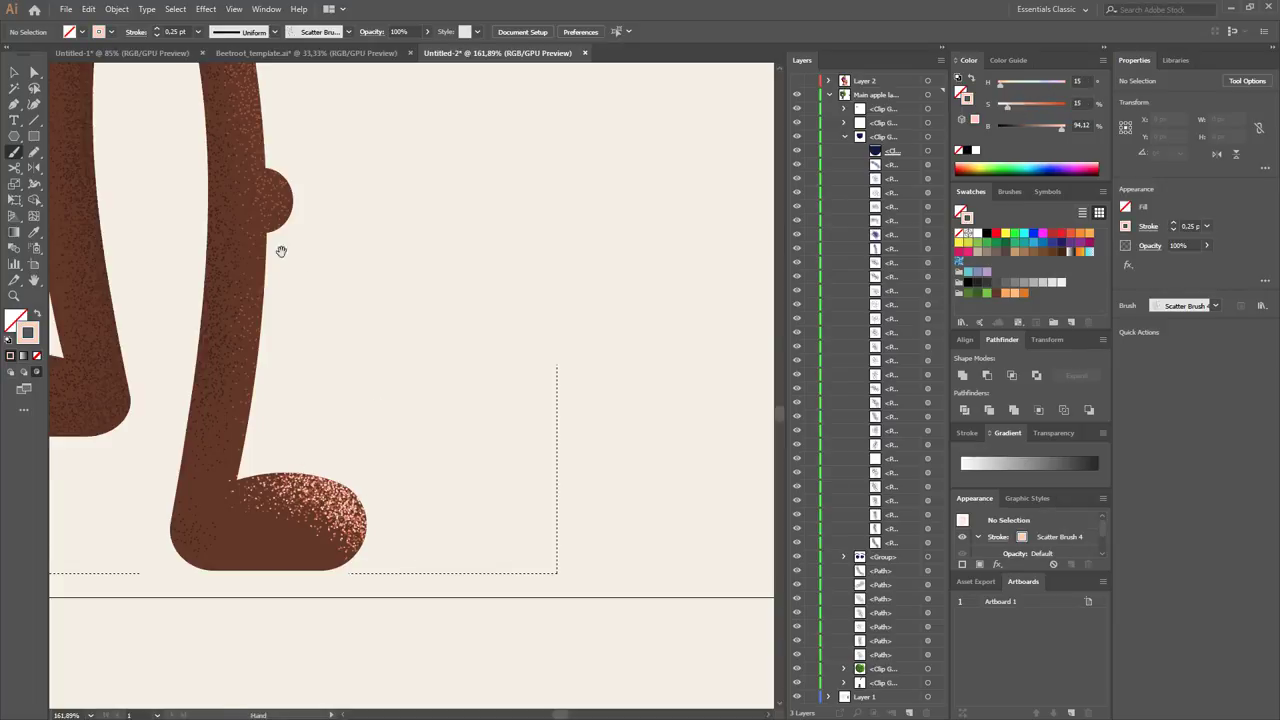
Paint pale speckles down the right leg's outer edge, undoing the stray left-foot strokes.
left_click_drag(280, 251, 400, 334)
left_click_drag(381, 191, 391, 227)
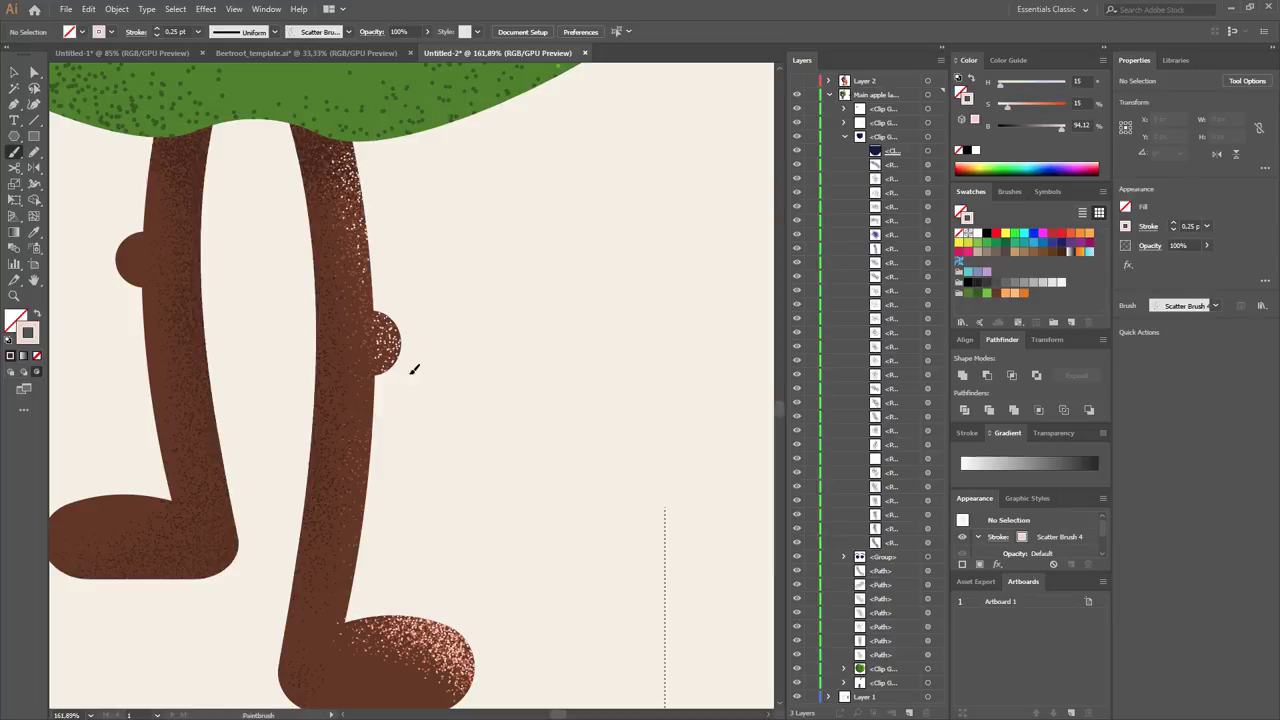
left_click_drag(365, 556, 388, 513)
mouse_move(150, 524)
left_mouse_down()
mouse_move(475, 479)
mouse_move(428, 443)
left_mouse_up()
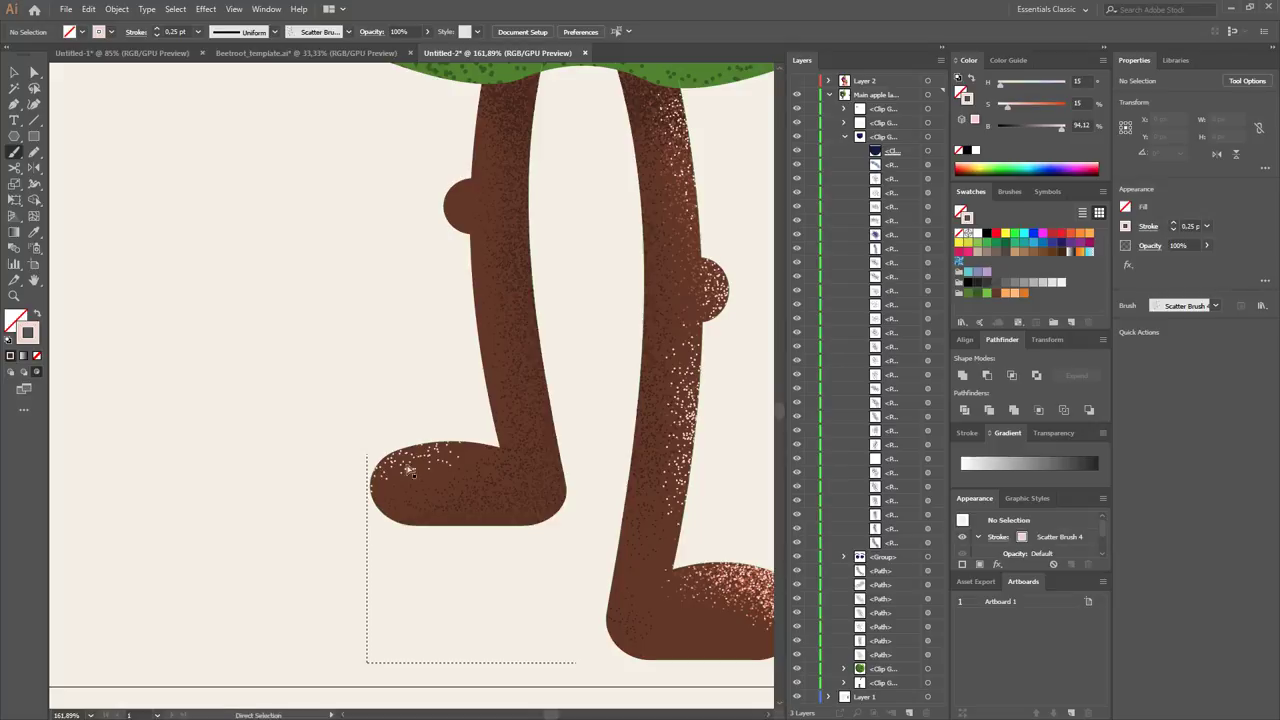
key("ctrl+z")
Shift the brush colour to a saltier salmon and nudge the legs shape slightly right.
left_click_drag(1013, 113, 1034, 105)
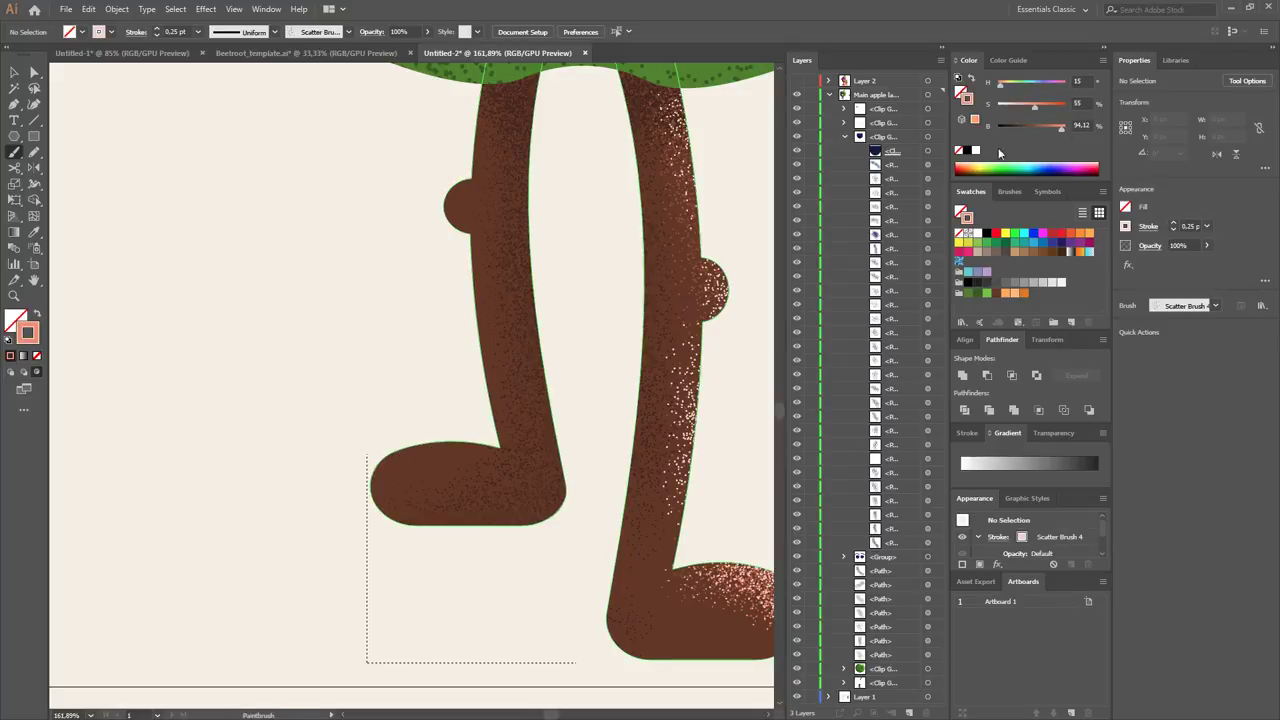
key("v")
mouse_move(675, 272)
left_mouse_down()
mouse_move(702, 273)
mouse_move(571, 343)
left_mouse_up()
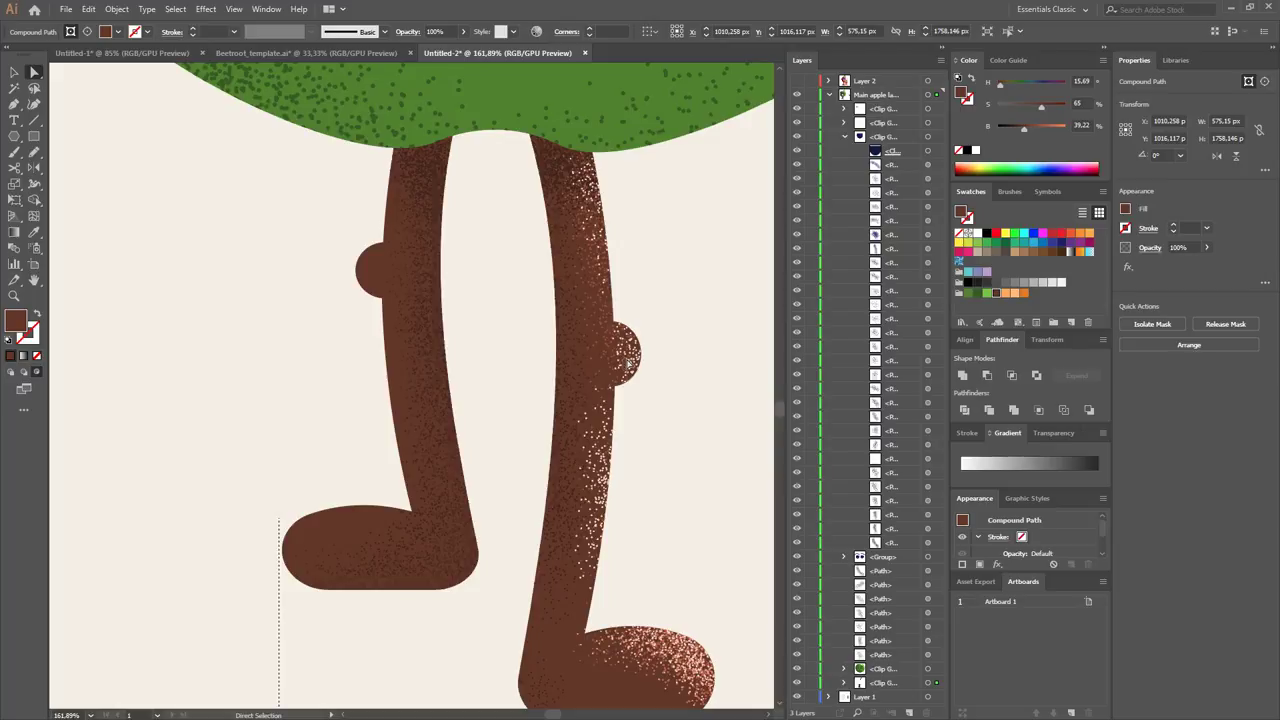
In outline view, shift an anchor of the right leg's brush path to the right.
key("ctrl+y")
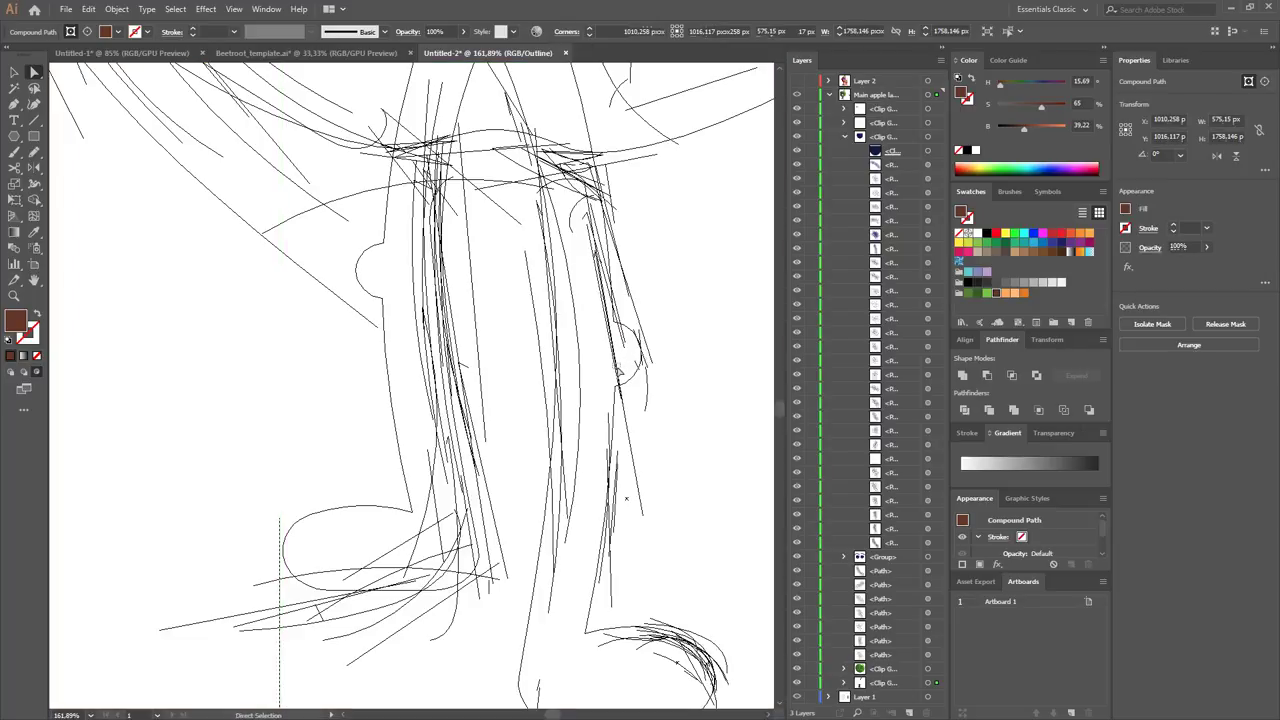
left_click(618, 370)
left_click_drag(618, 370, 651, 363)
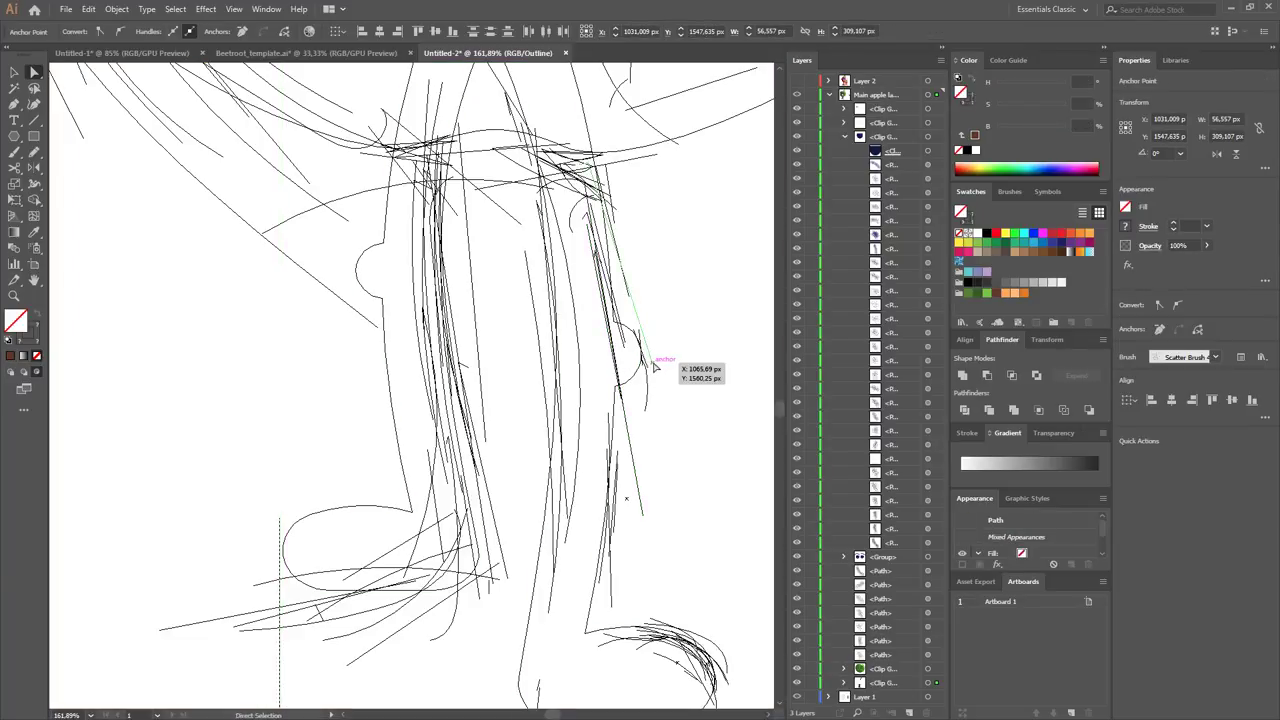
left_click(634, 371)
key("ctrl+y")
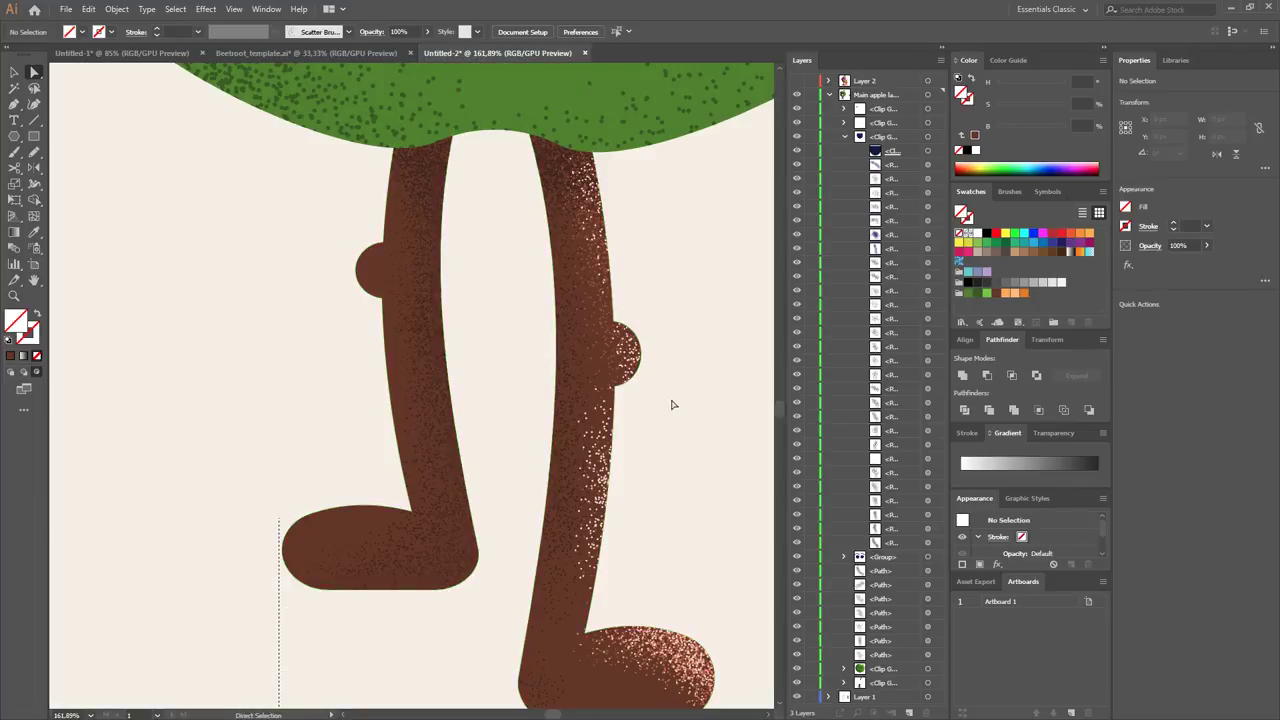
Select a Scatter Brush 4 texture stroke in the Layers panel, load it into the Paintbrush, and deselect.
scroll(520, 600, "down", 2)
scroll(520, 600, "right", 3)
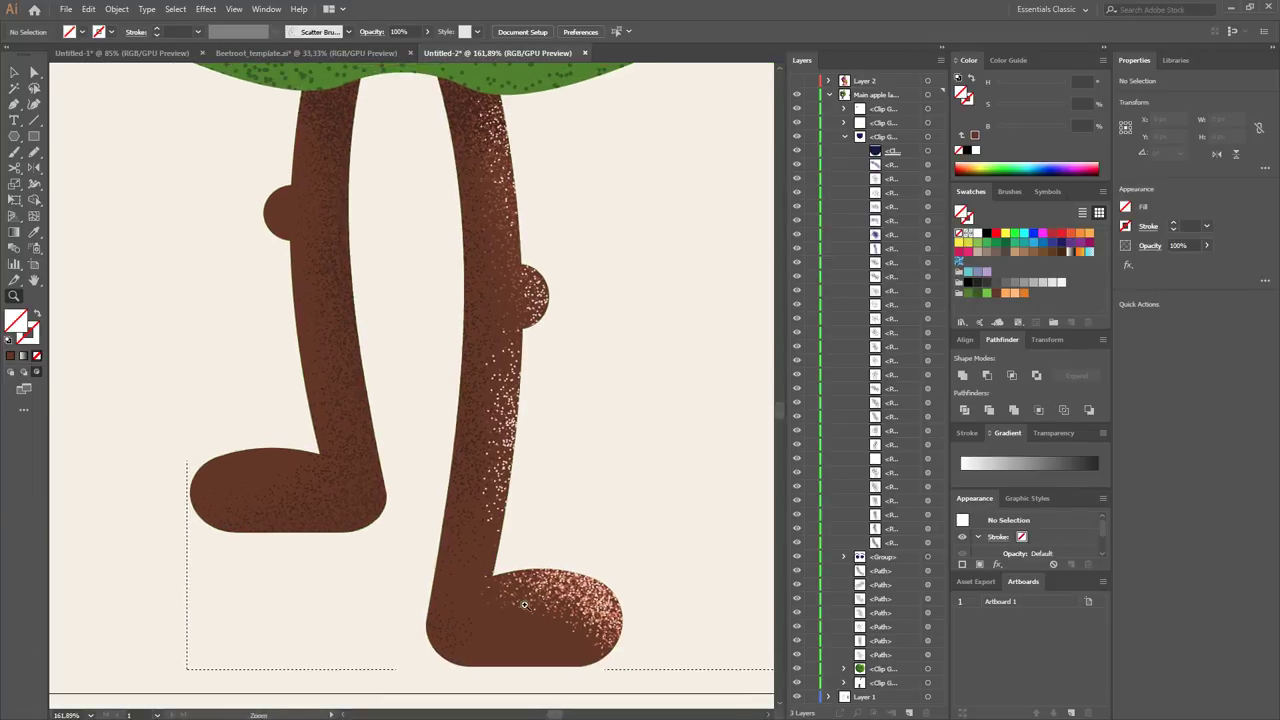
scroll(565, 608, "up", 1)
scroll(570, 615, "right", 1)
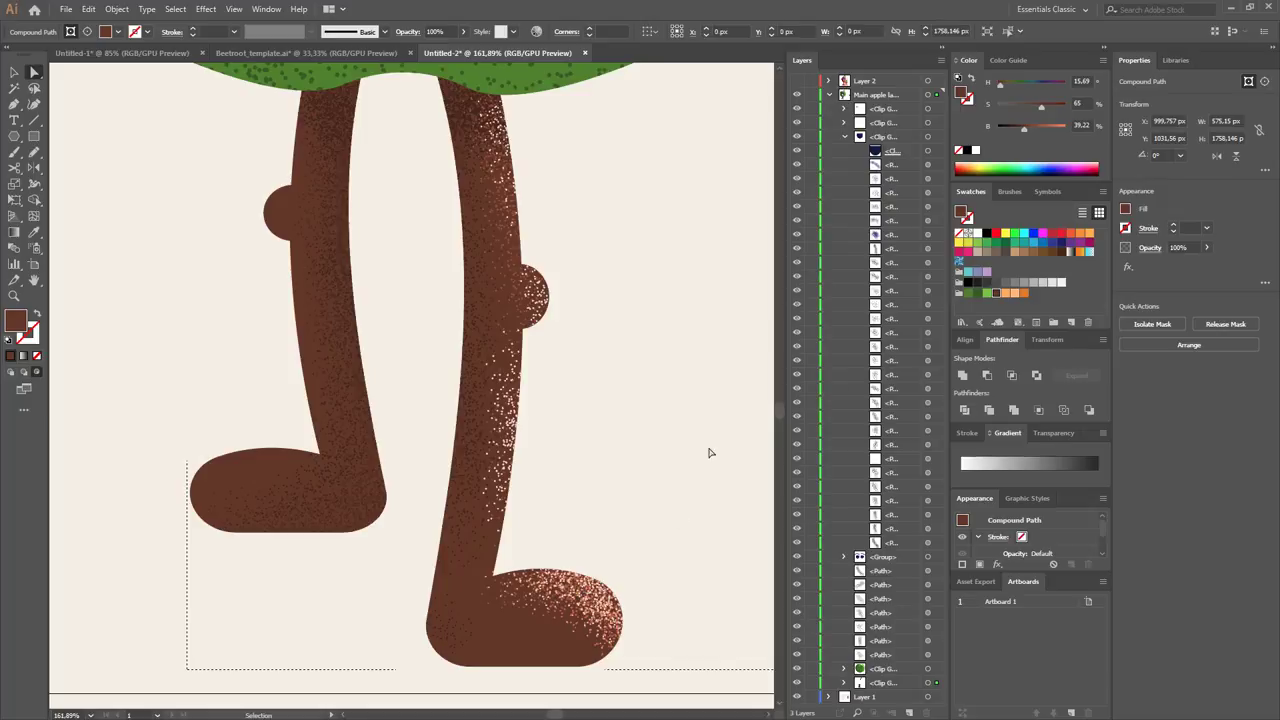
key("a")
left_click(846, 137)
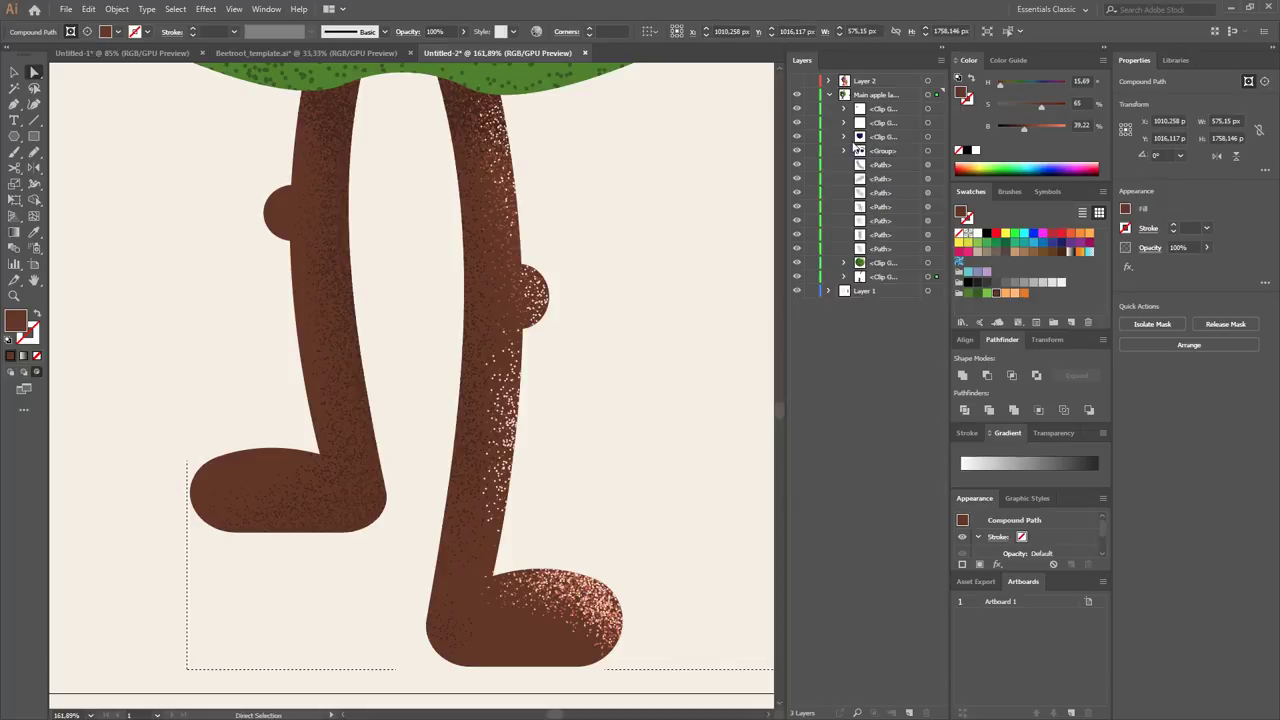
left_click(843, 277)
scroll(942, 302, "down", 5)
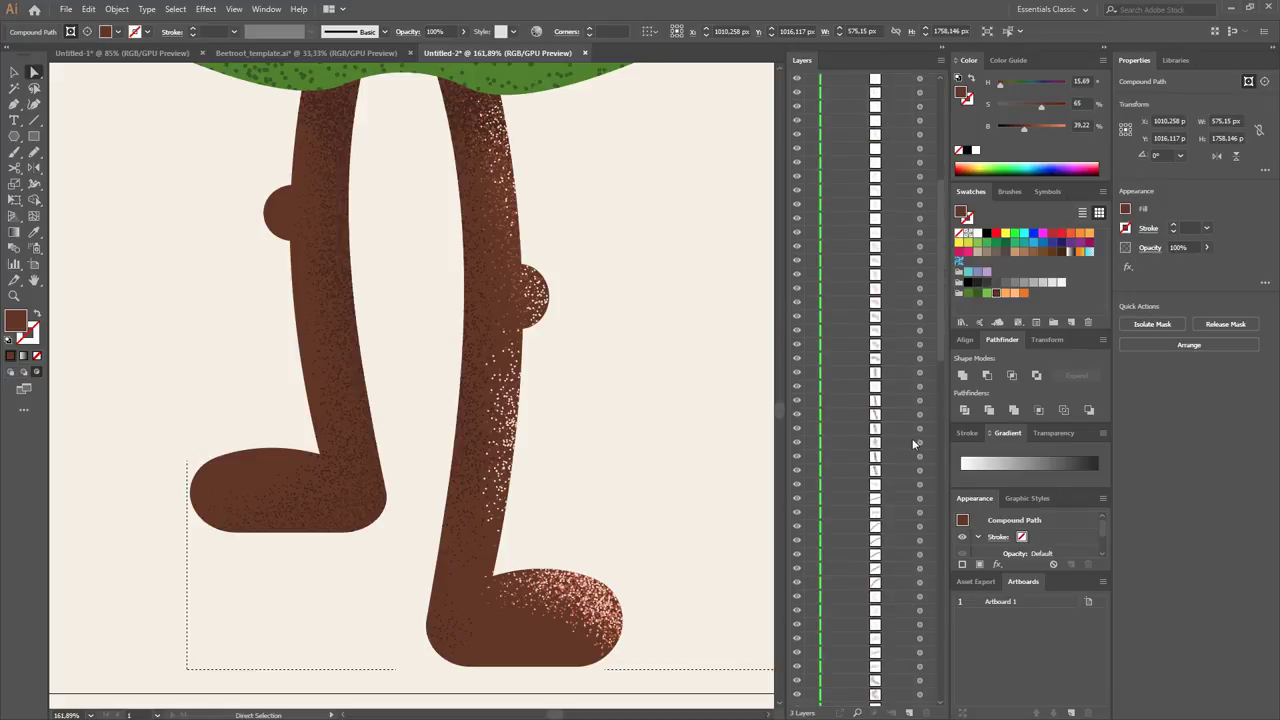
left_click(919, 377)
key("z")
key("x")
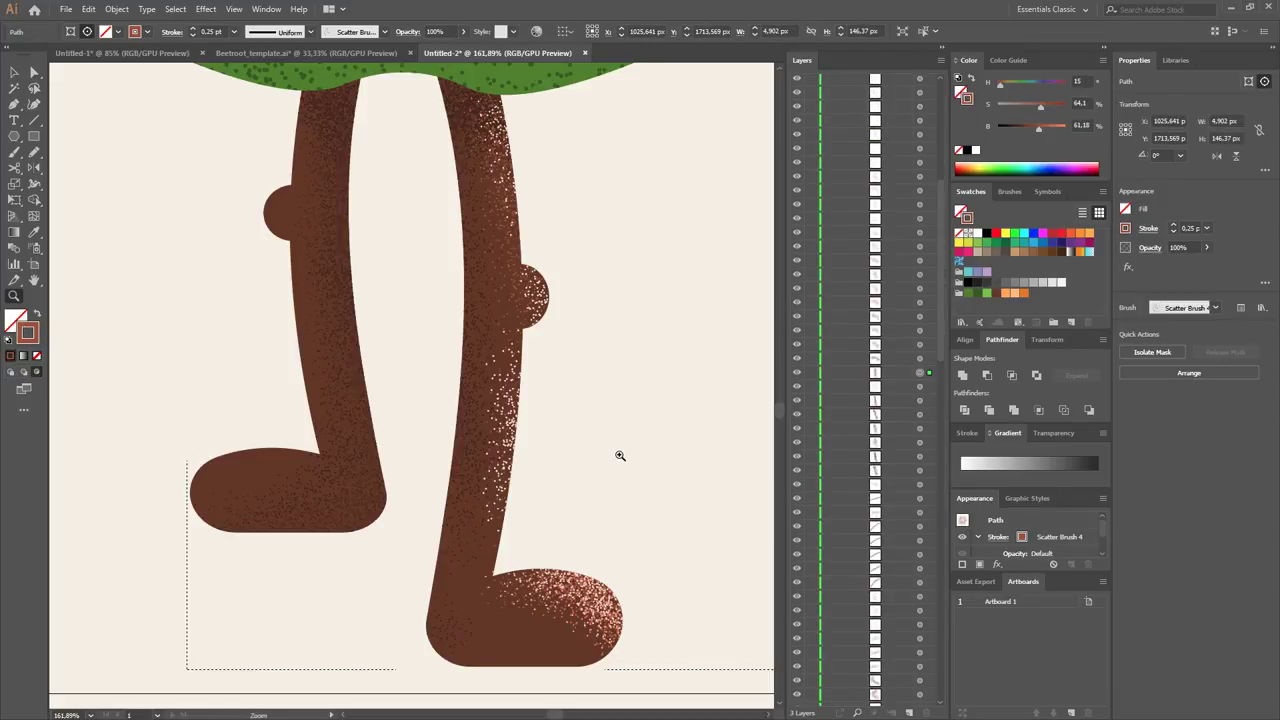
left_click_drag(614, 457, 558, 498)
key("b")
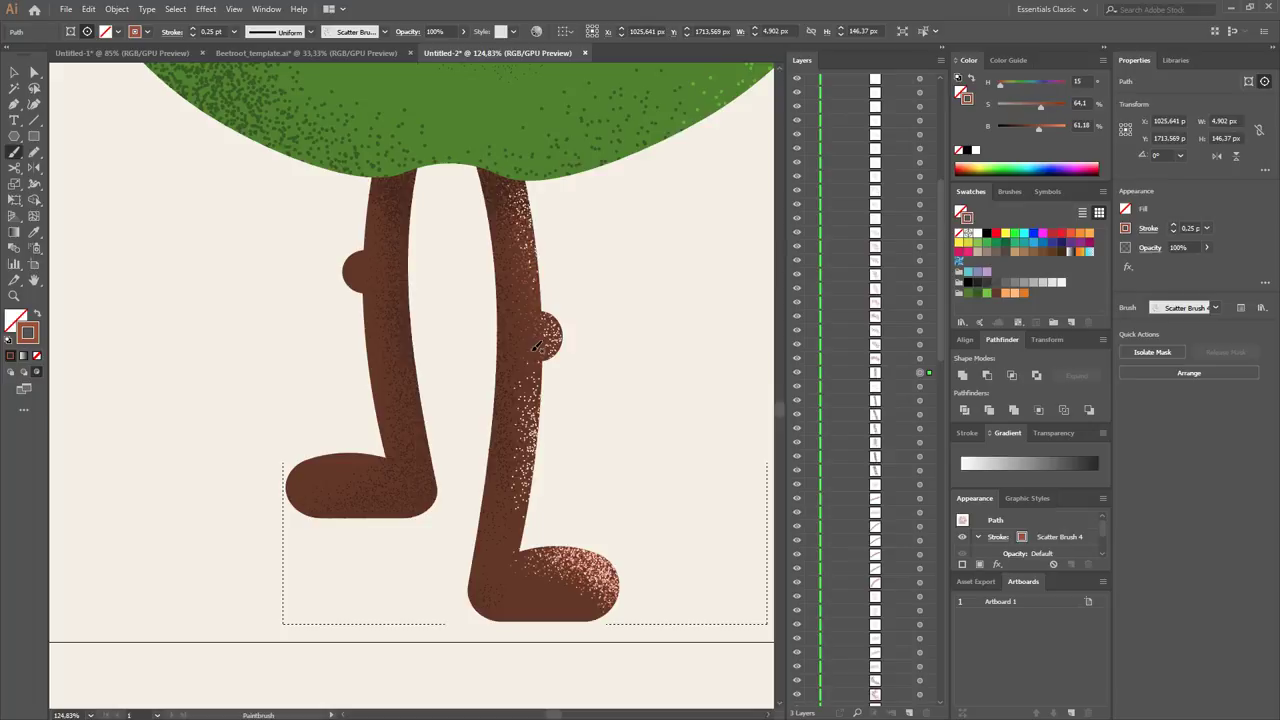
key("ctrl+shift+a")
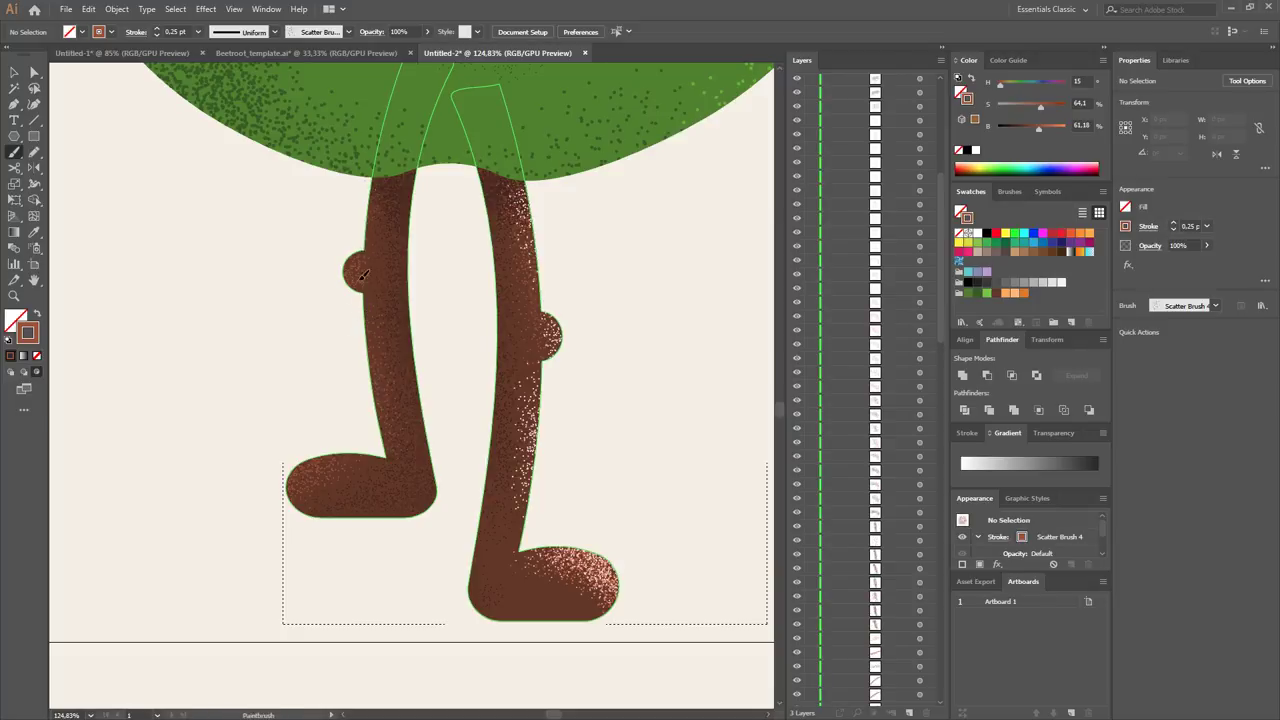
Zoom out to show the whole apple character on the artboard.
key("z")
left_click_drag(300, 500, 103, 617)
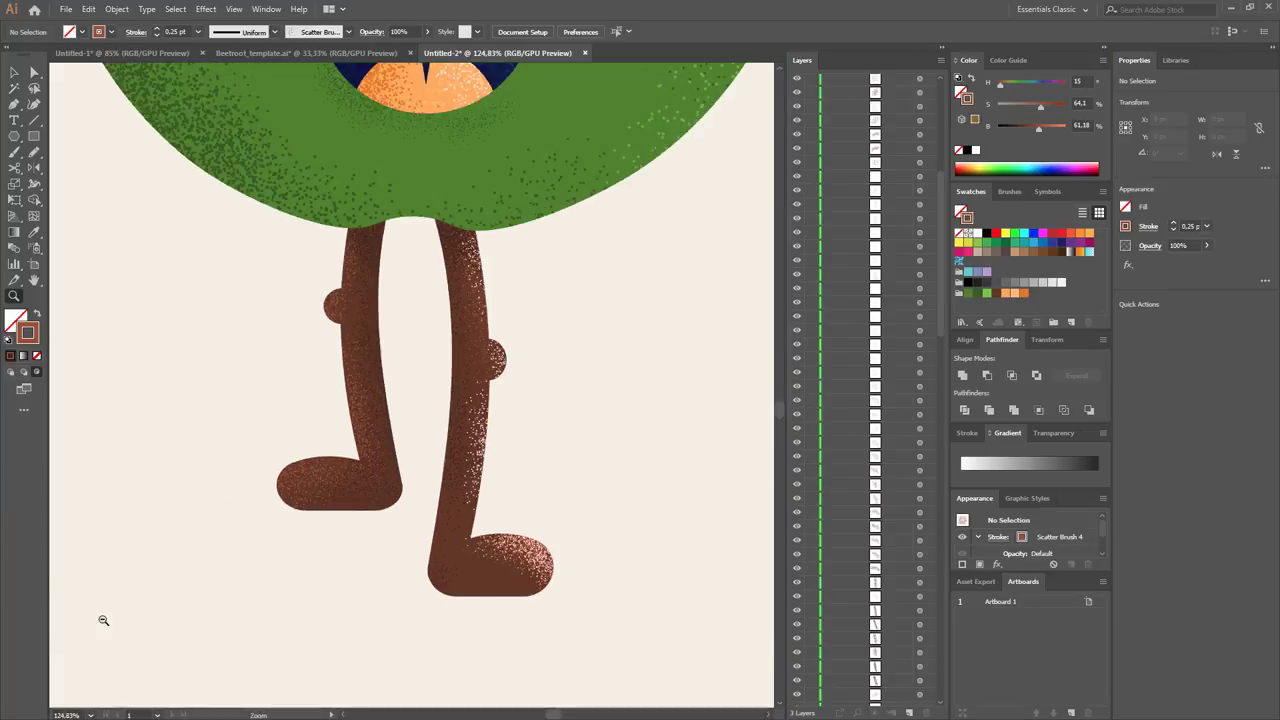
left_click_drag(285, 625, 352, 504)
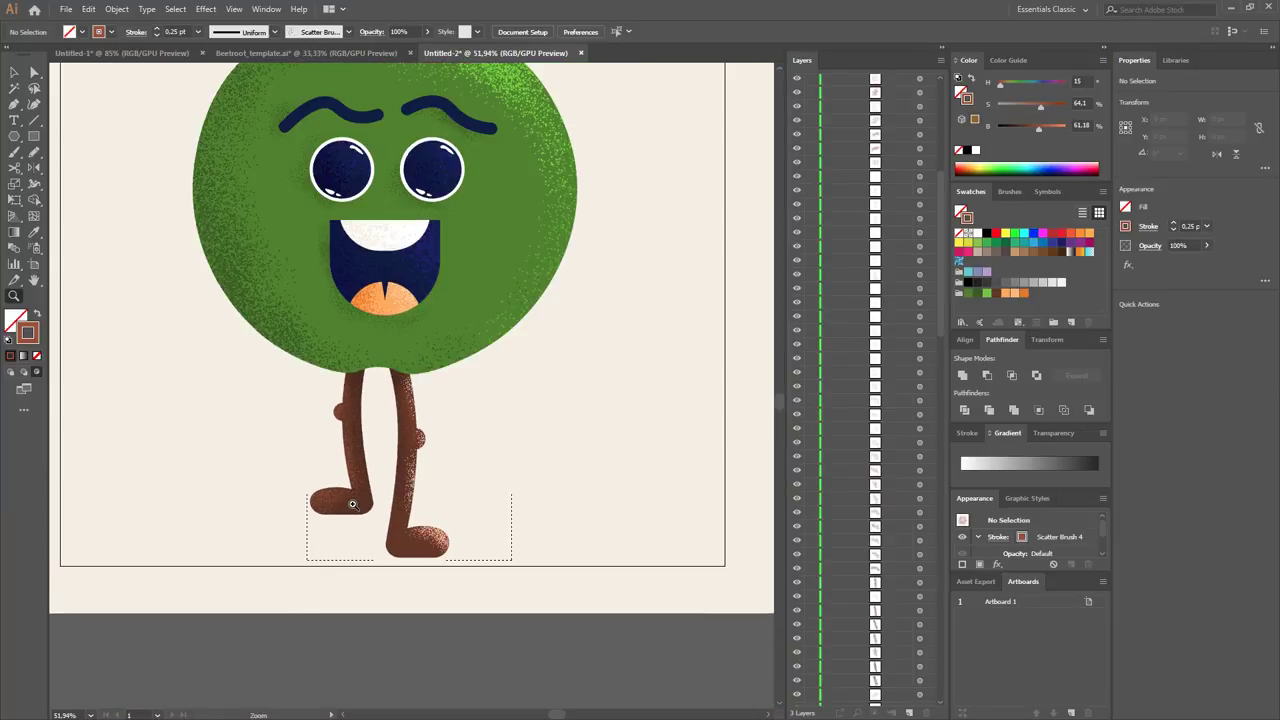
Load the brush settings from the texture stroke beside the apple's left eye.
left_click_drag(417, 357, 420, 457)
key("a")
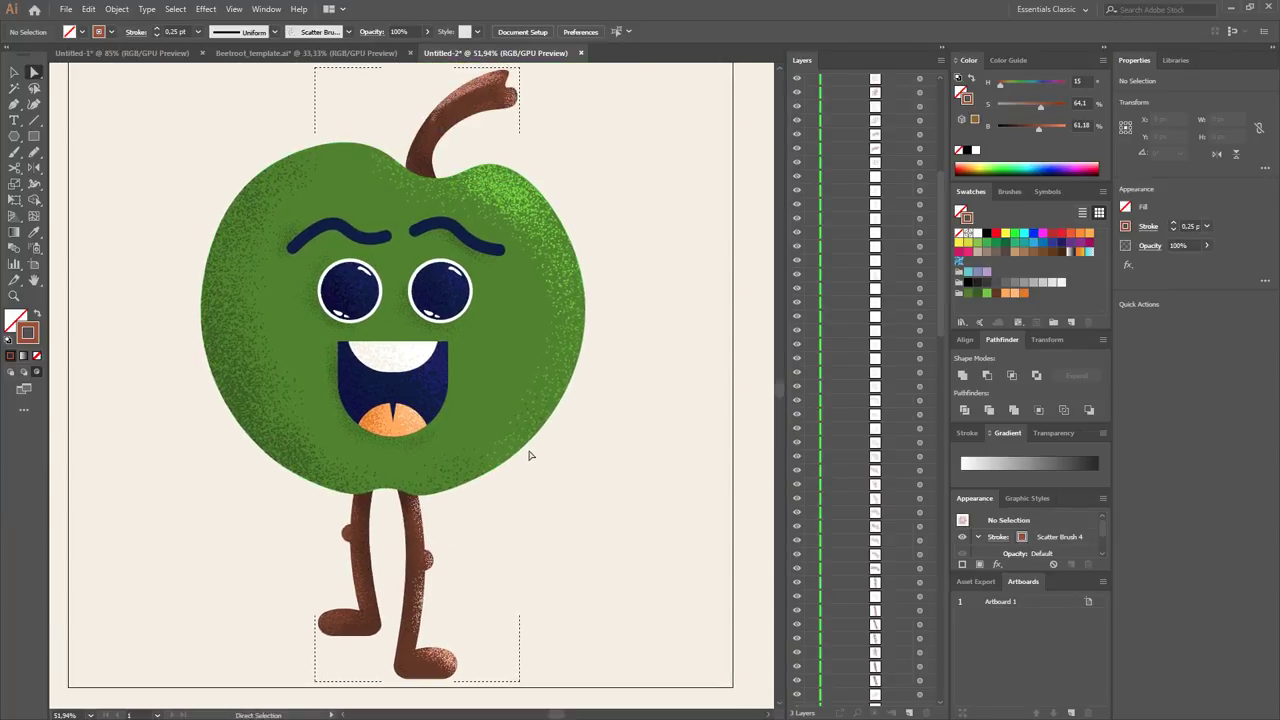
left_click(540, 443)
left_click_drag(946, 279, 903, 173)
left_click(845, 277)
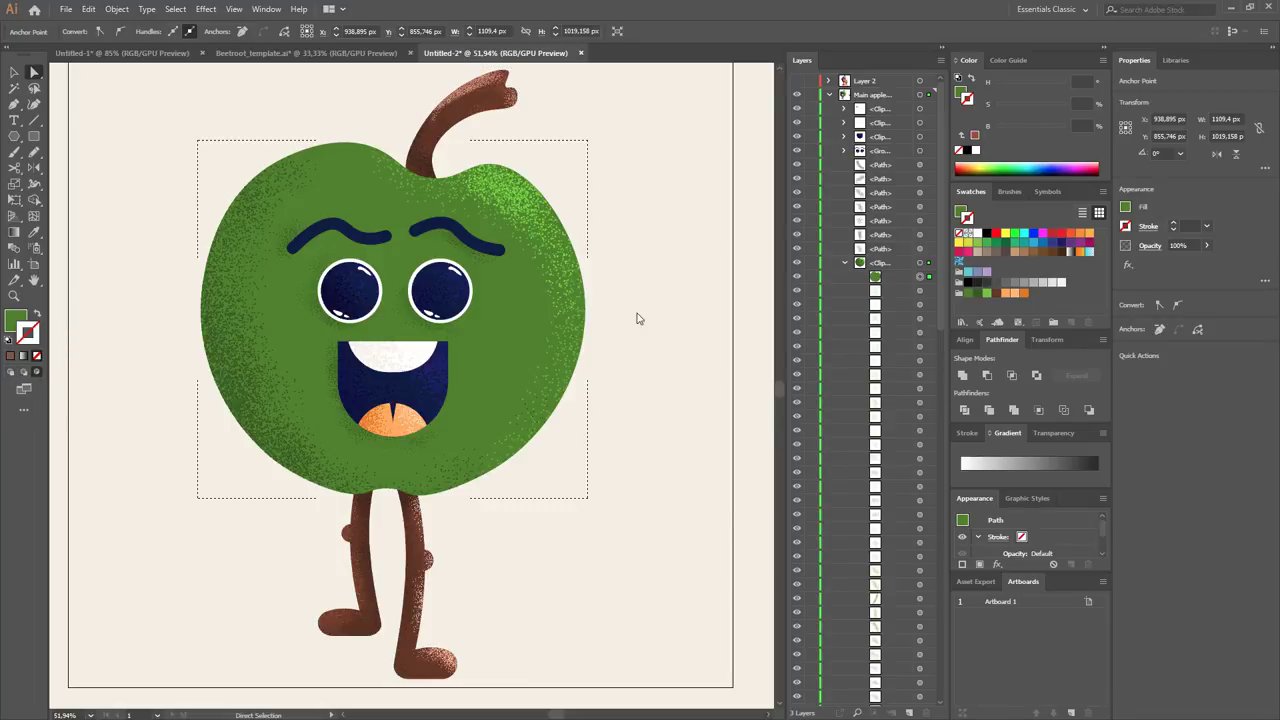
left_click(315, 311)
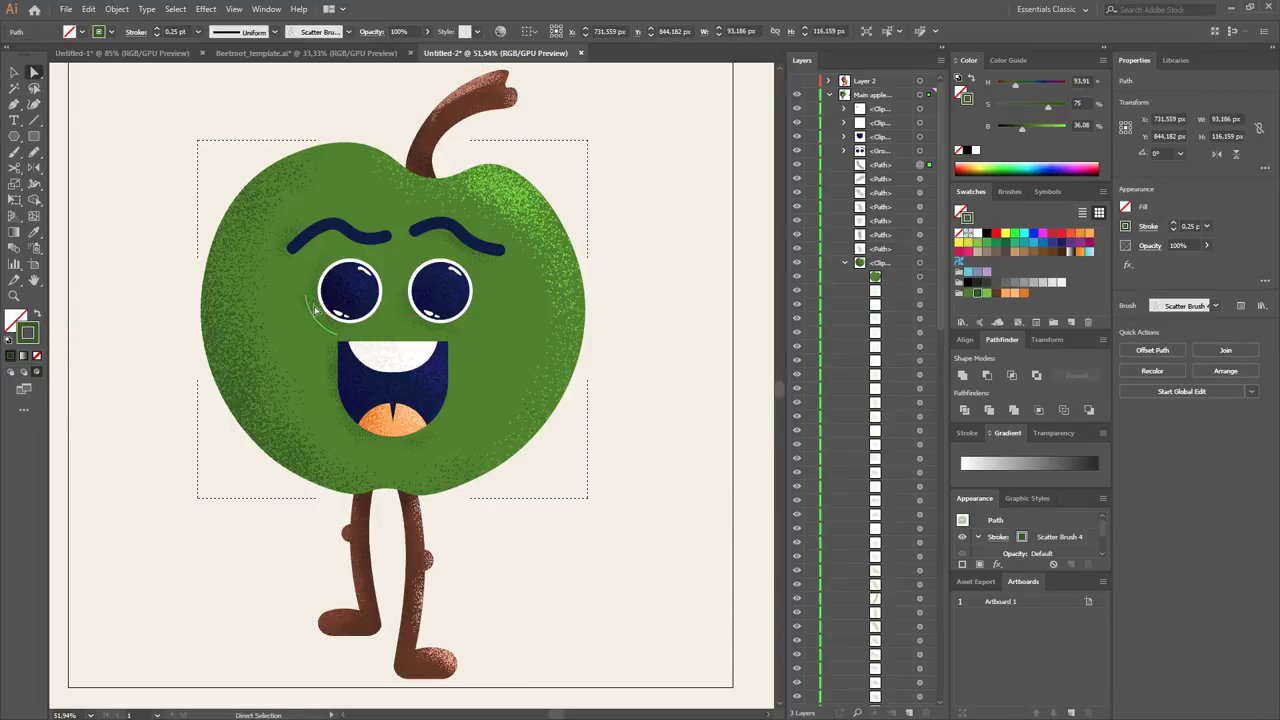
key("b")
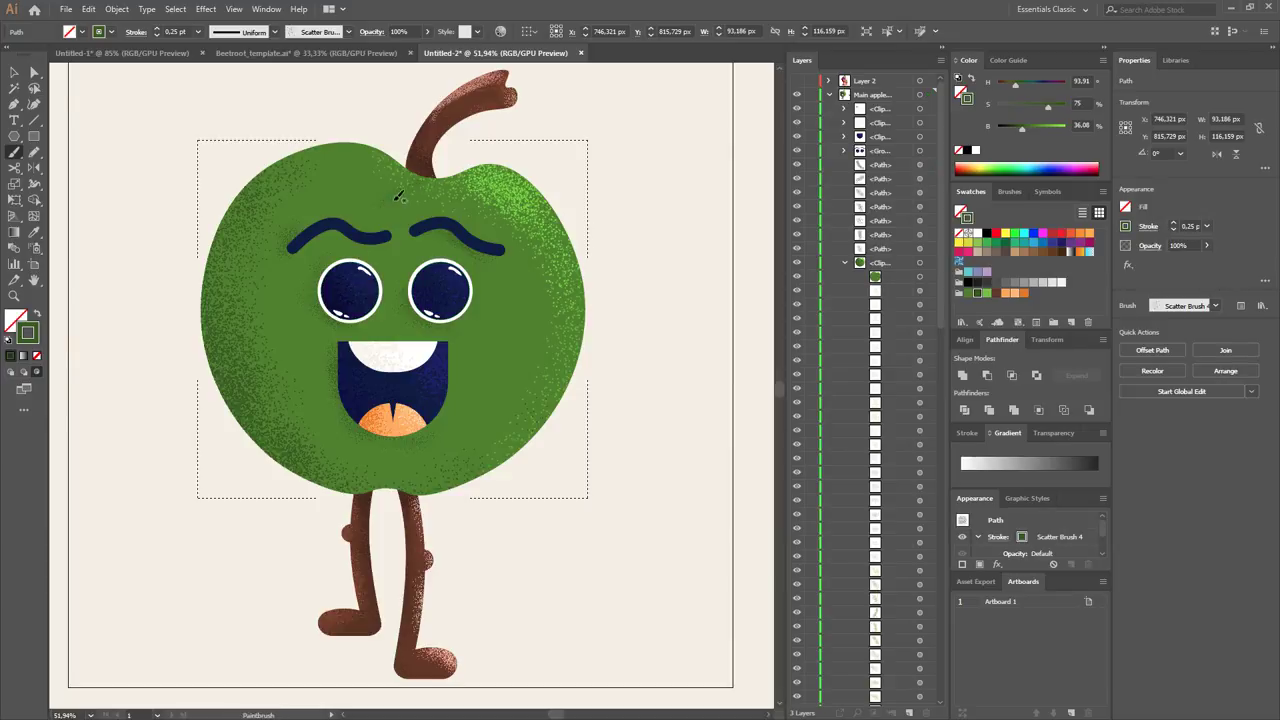
key("ctrl+shift+a")
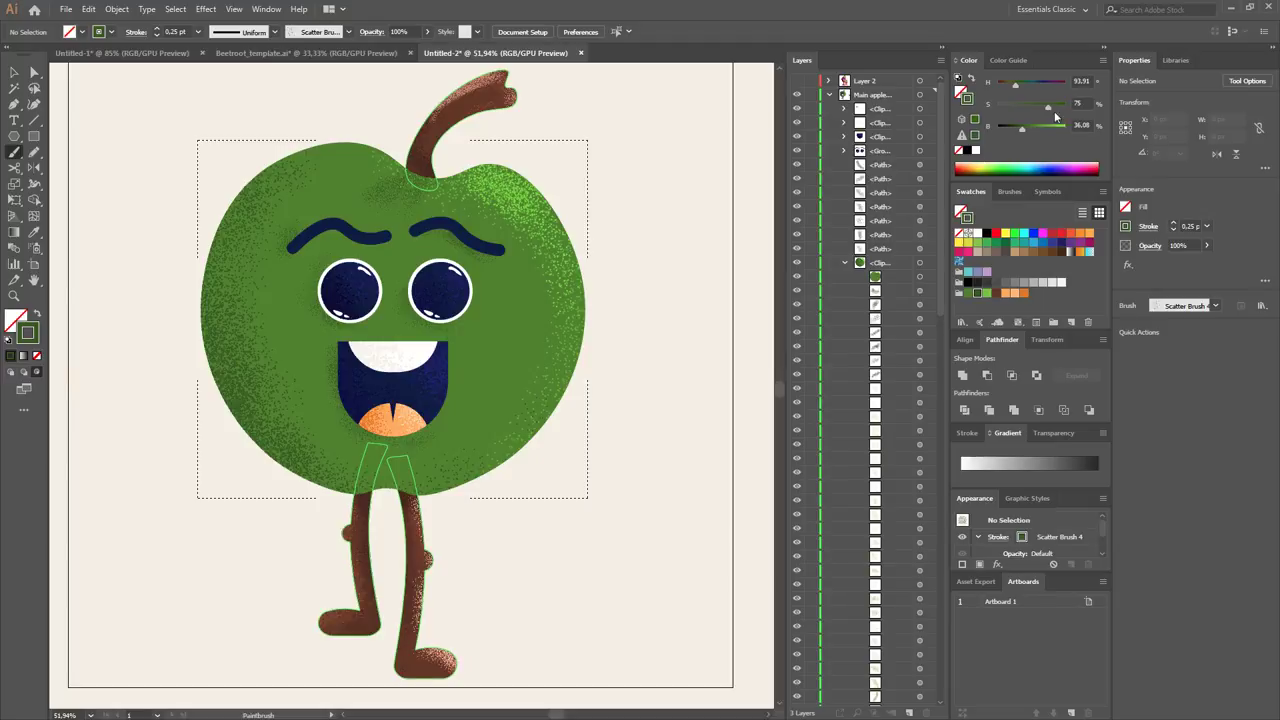
Darken the brush colour and paint speckled shading around the stem base.
left_click_drag(1022, 126, 1007, 126)
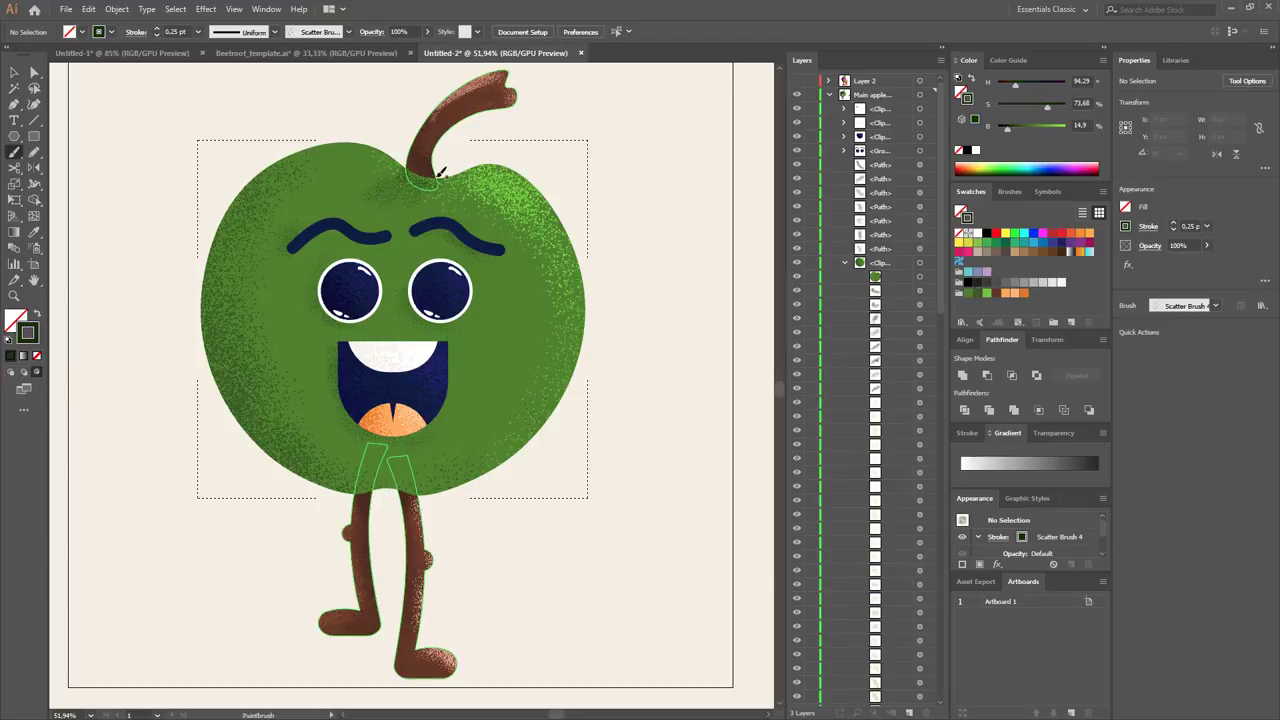
left_click_drag(1007, 126, 1017, 126)
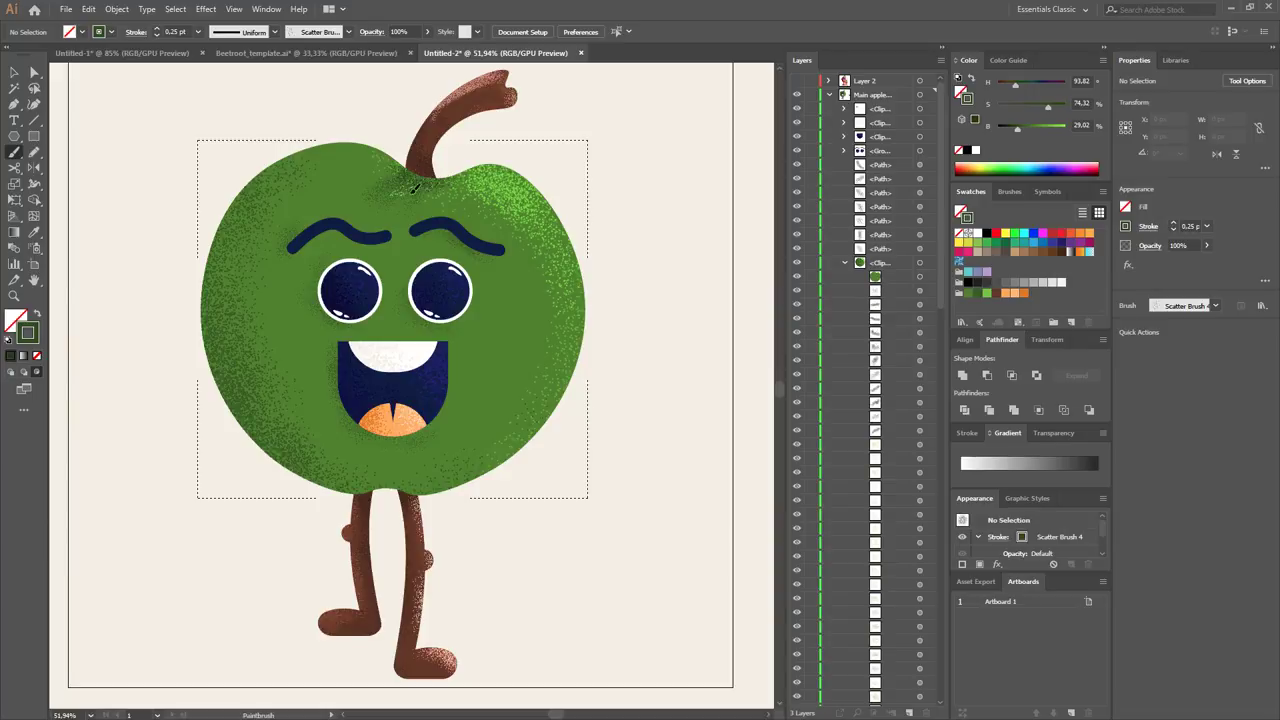
left_click_drag(407, 172, 466, 181)
Change the stroke colour to the stem's brown and try a stroke near the stem, then undo it.
key("z")
key("a")
left_click(466, 181)
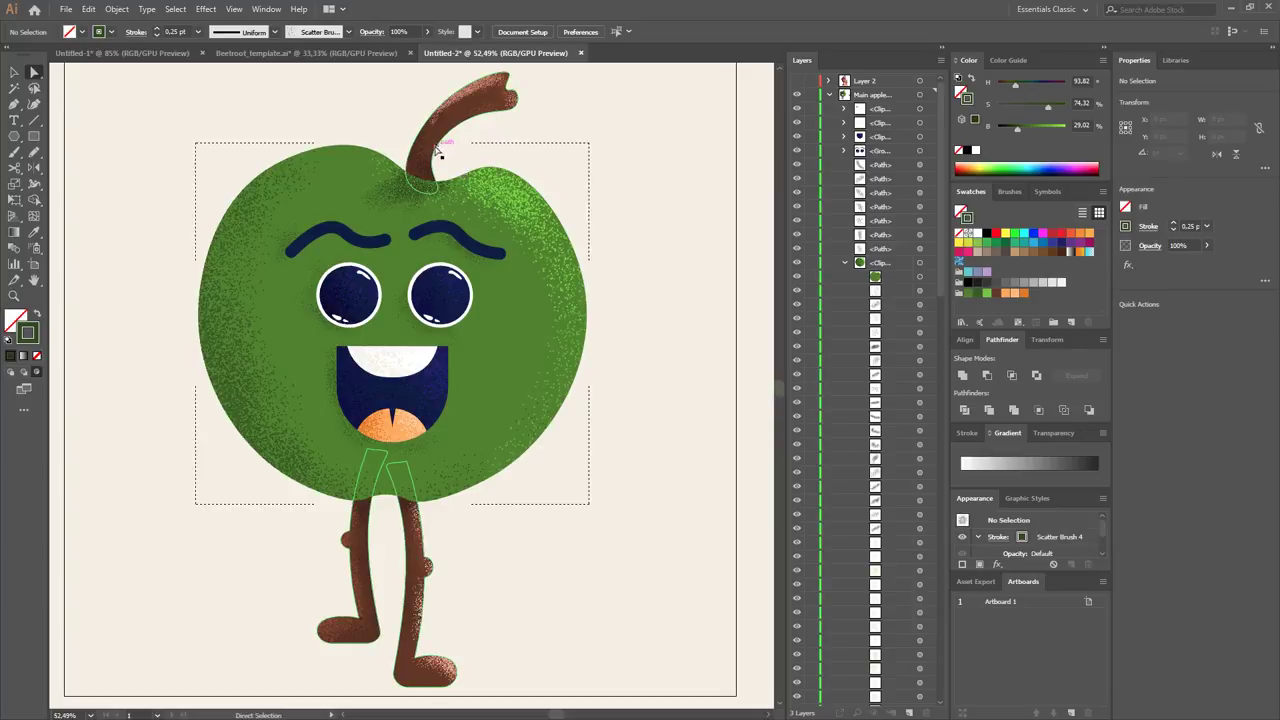
key("x")
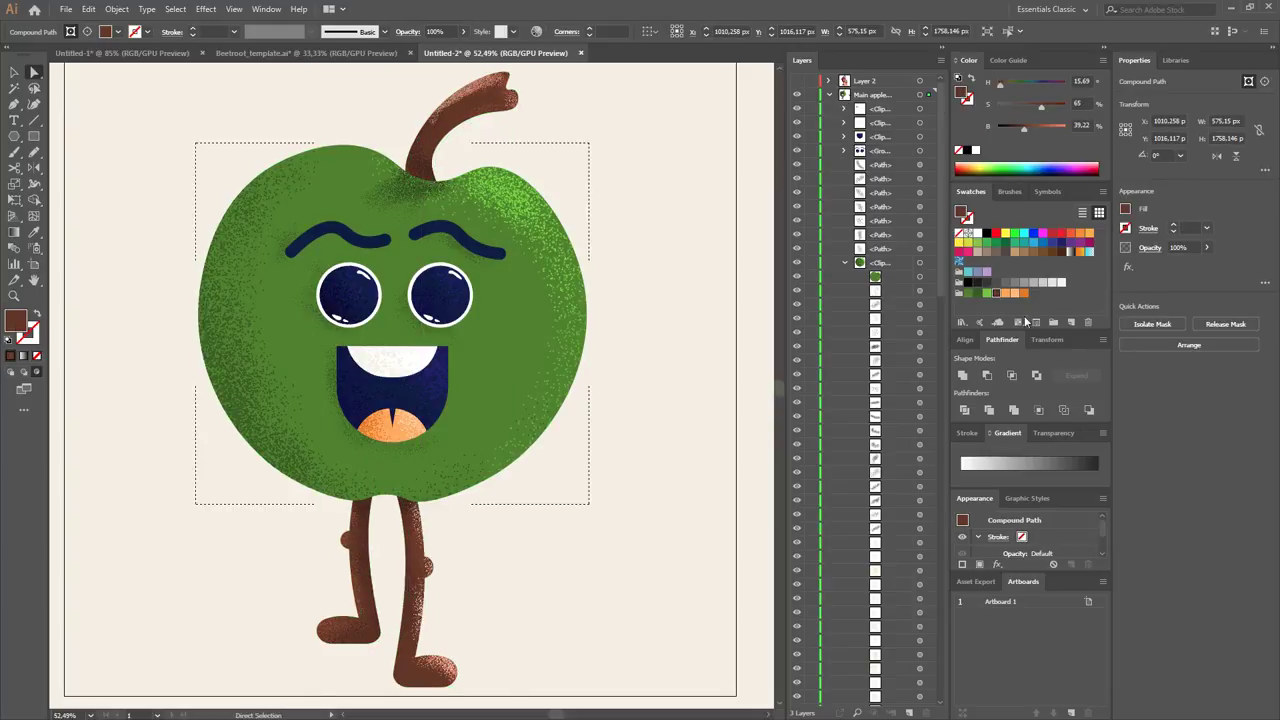
left_click(412, 204)
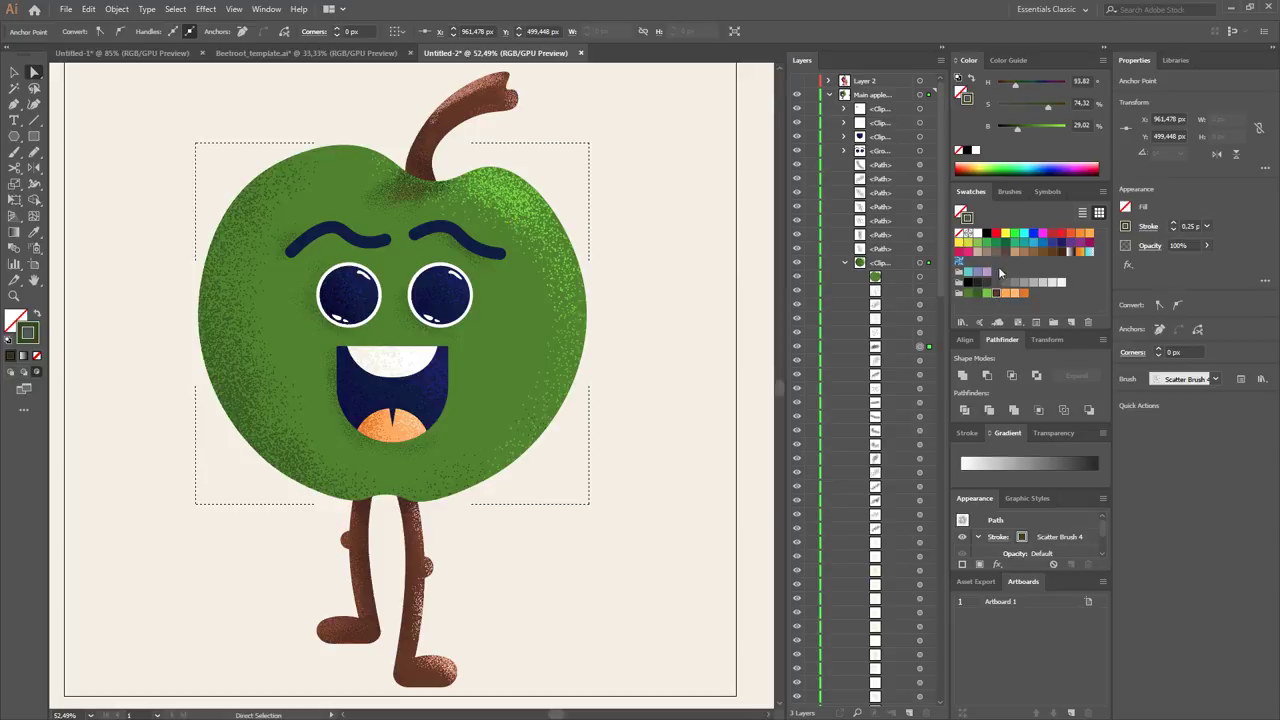
left_click_drag(1017, 130, 1025, 130)
key("n")
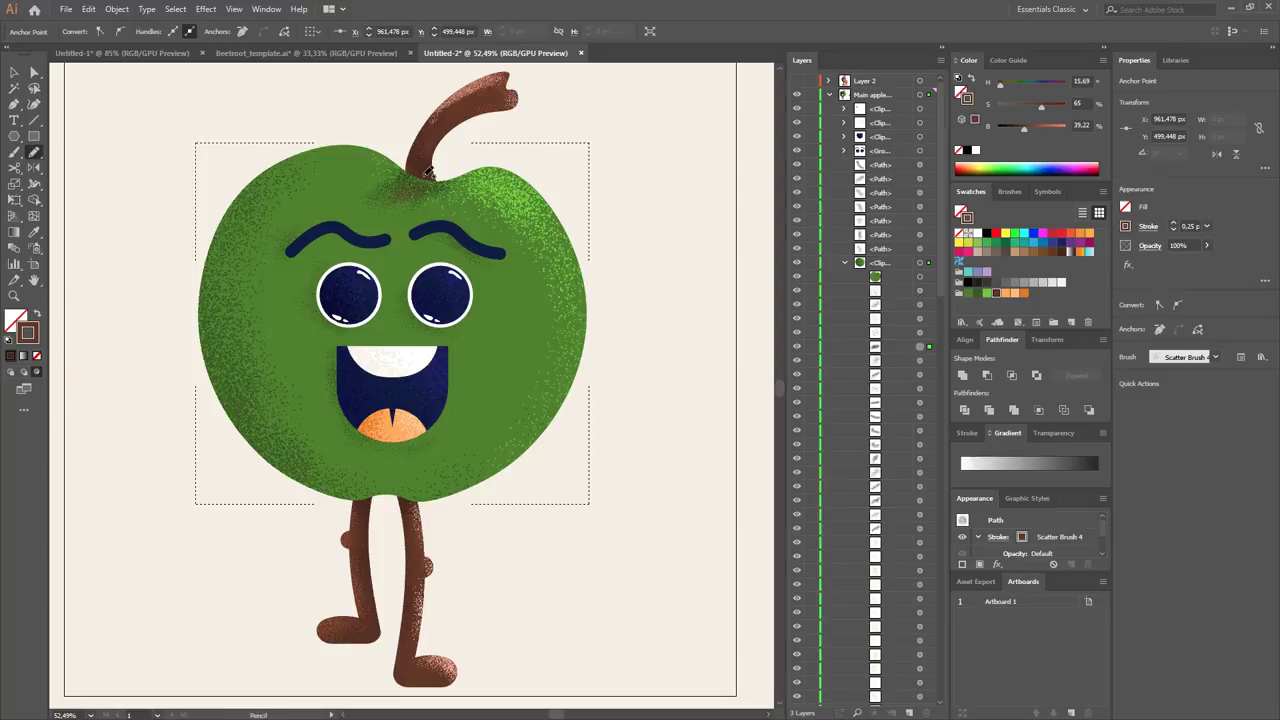
key("b")
left_click_drag(427, 181, 434, 184)
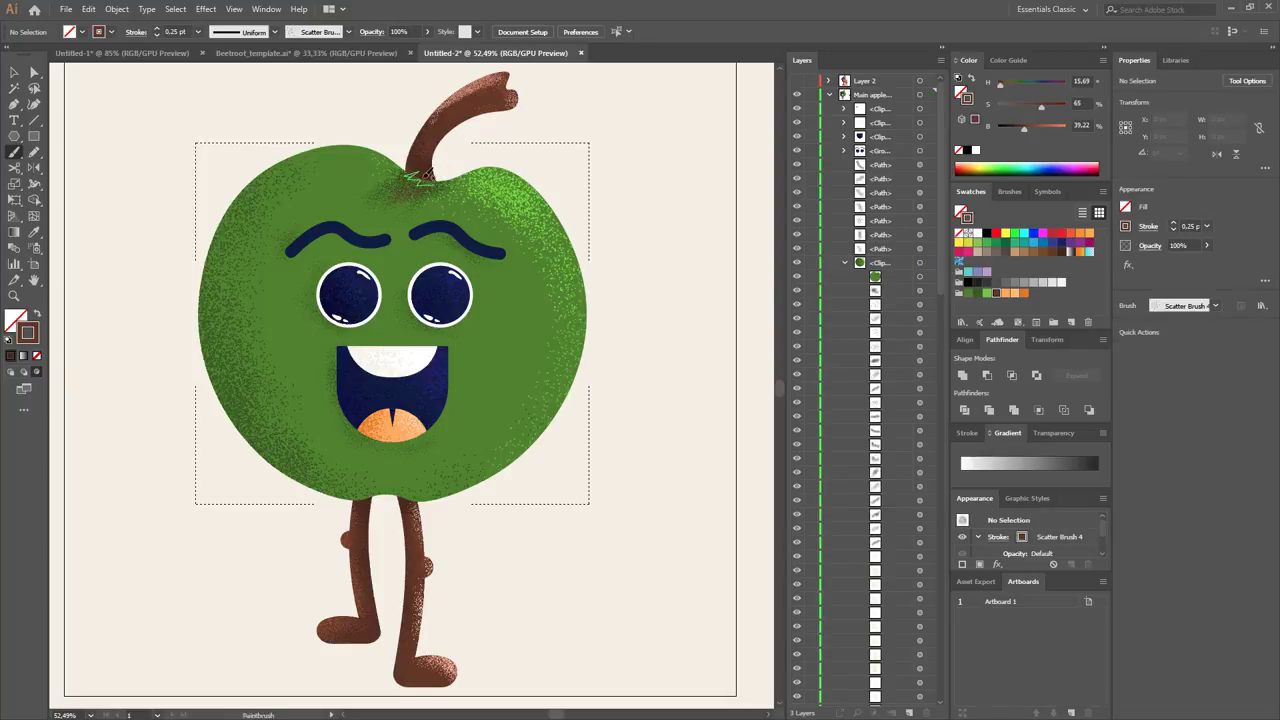
key("ctrl+z")
Zoom out step by step until the whole page is visible.
key("z")
key("v")
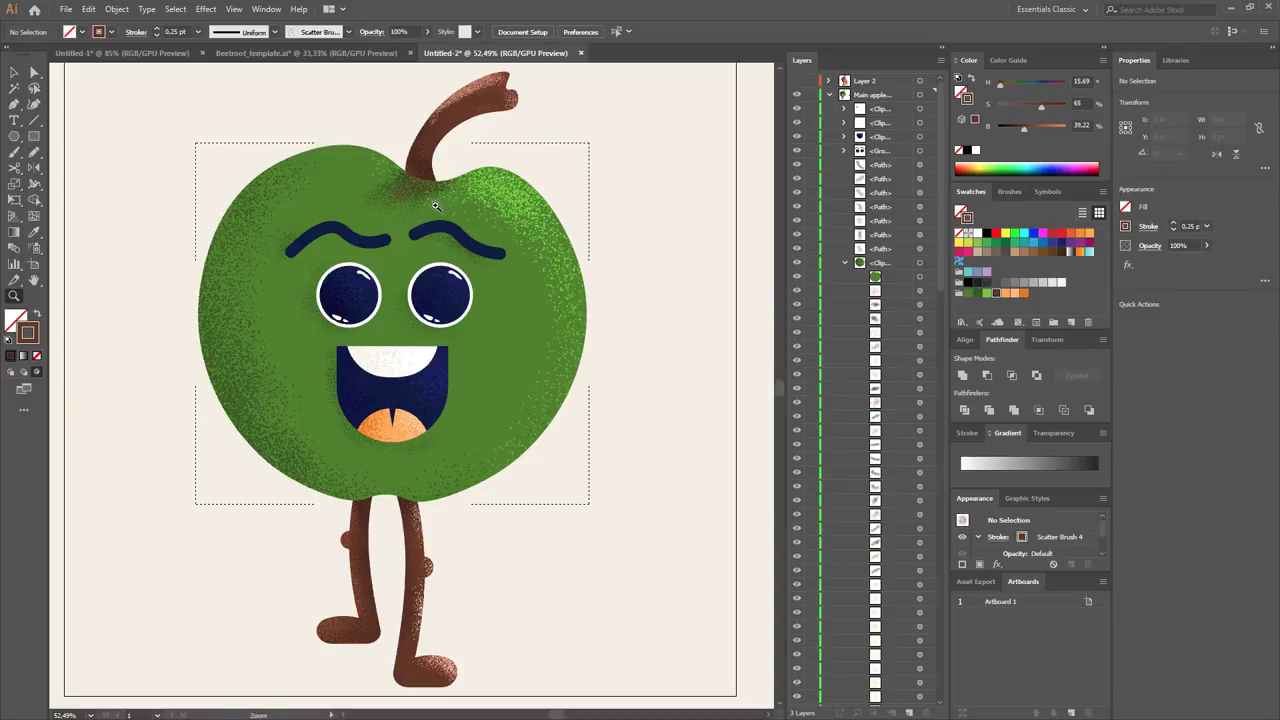
left_click(435, 205, "alt")
key("v")
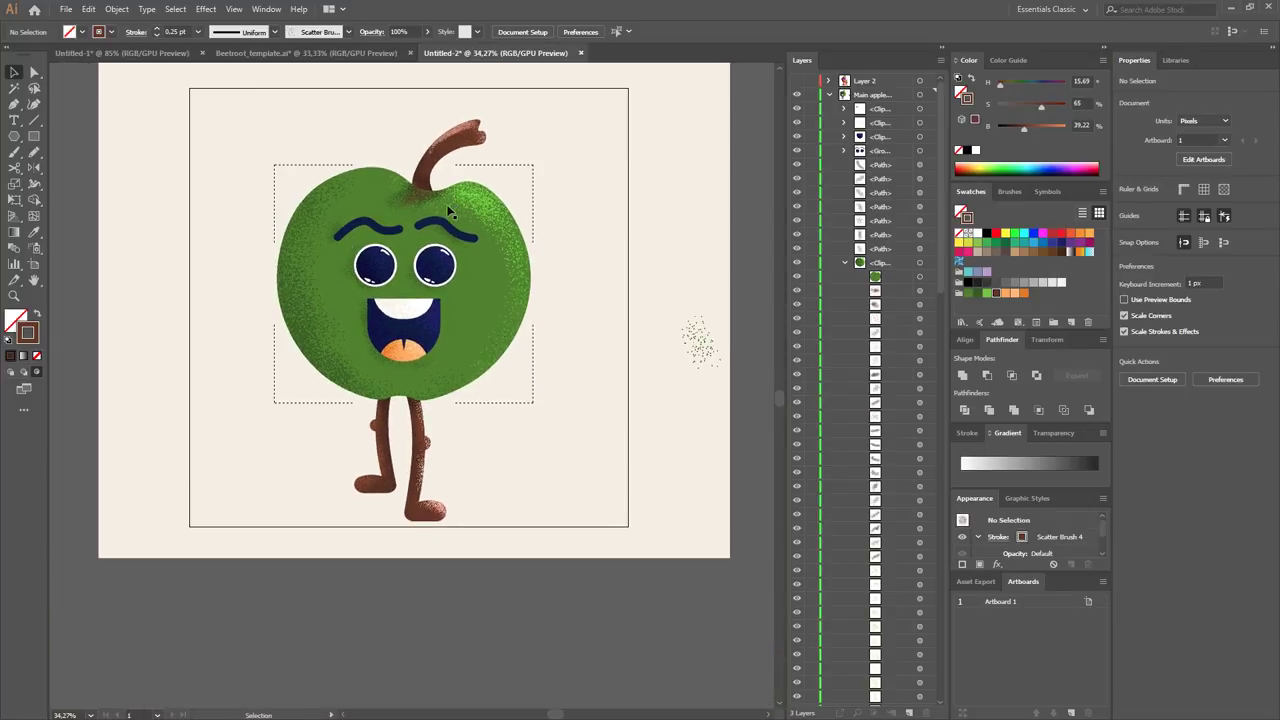
key("z")
left_click(565, 212, "alt")
key("v")
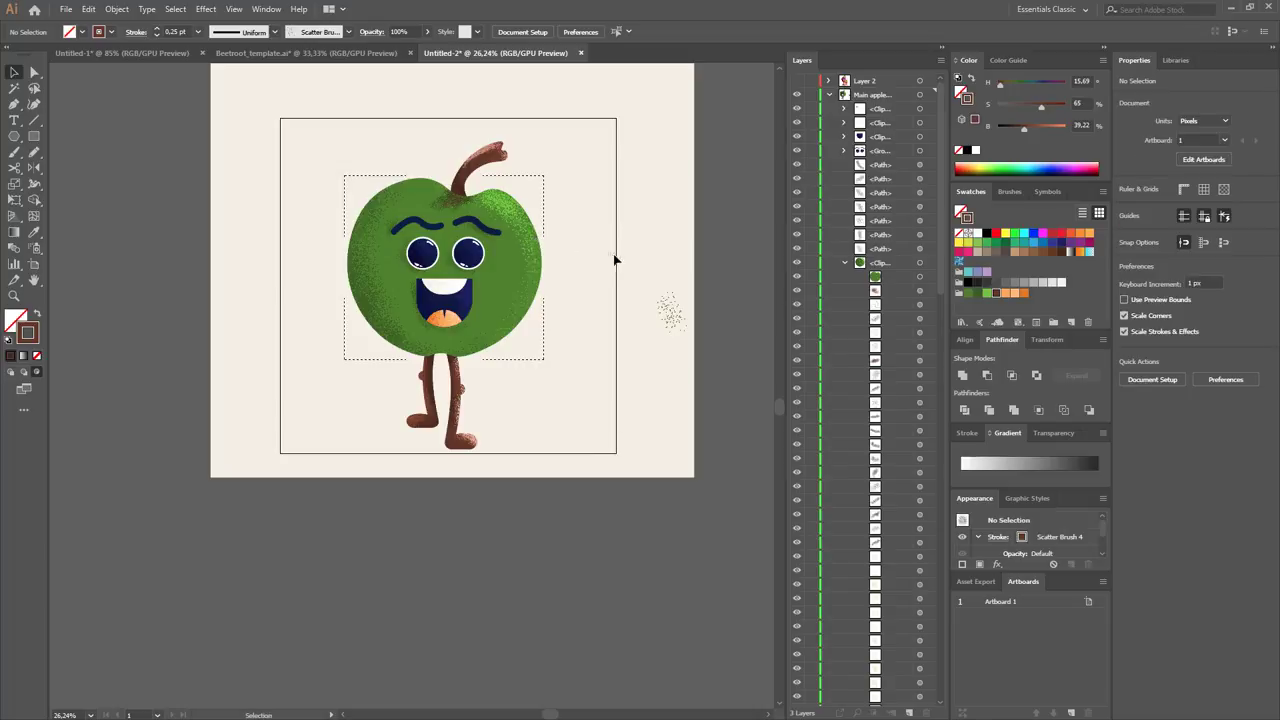
key("z")
left_click(578, 364, "alt")
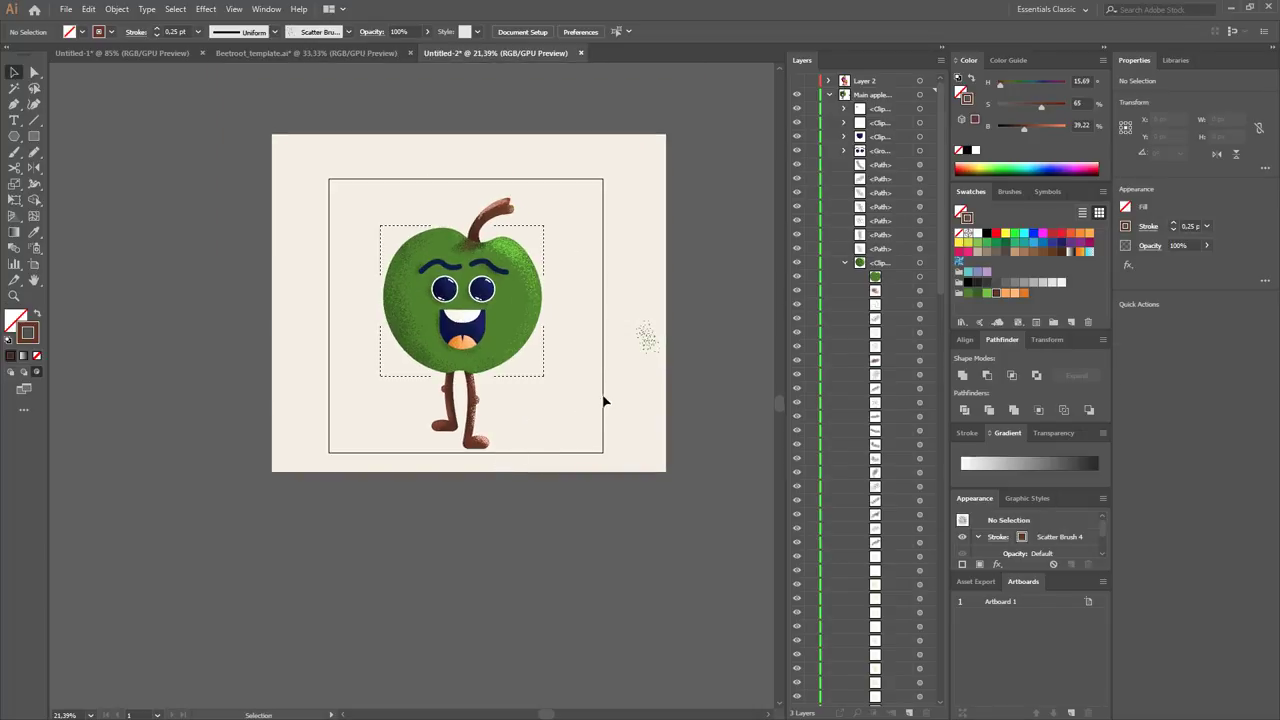
Zoom in on the stem and inspect its textured brush paths in Outline view.
left_click_drag(483, 220, 560, 173)
key("a")
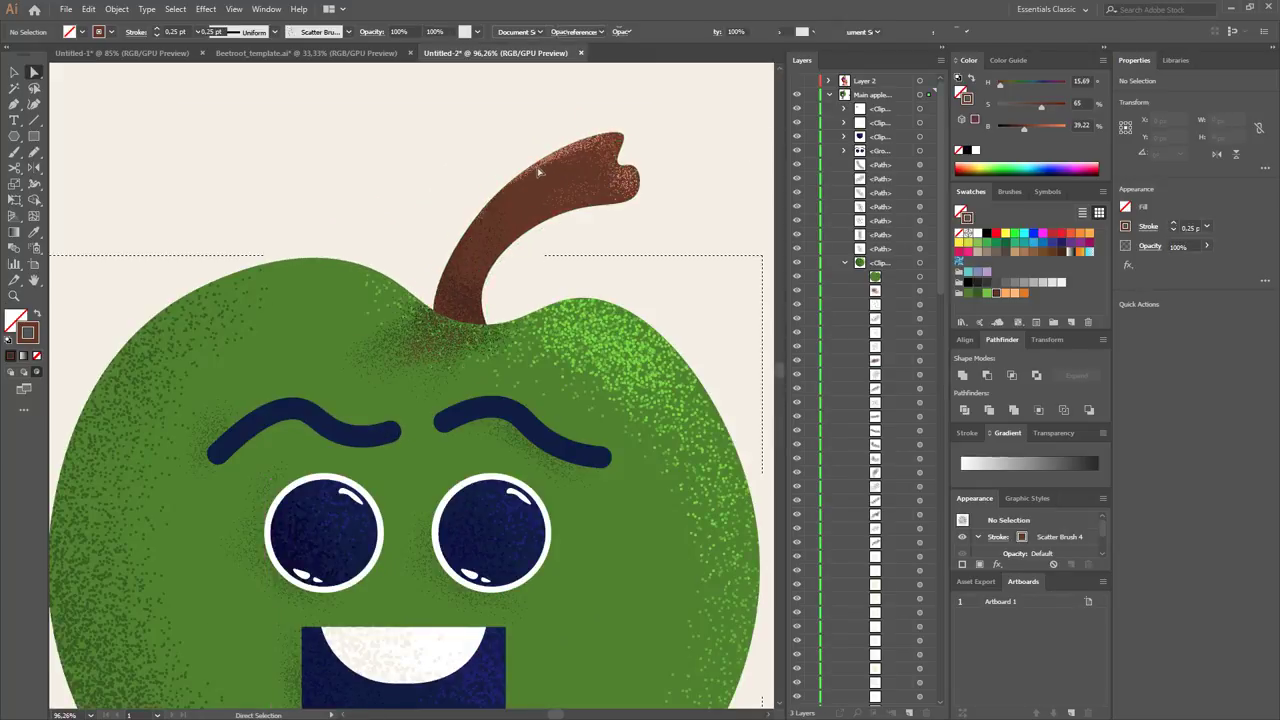
left_click(530, 175)
key("ctrl+y")
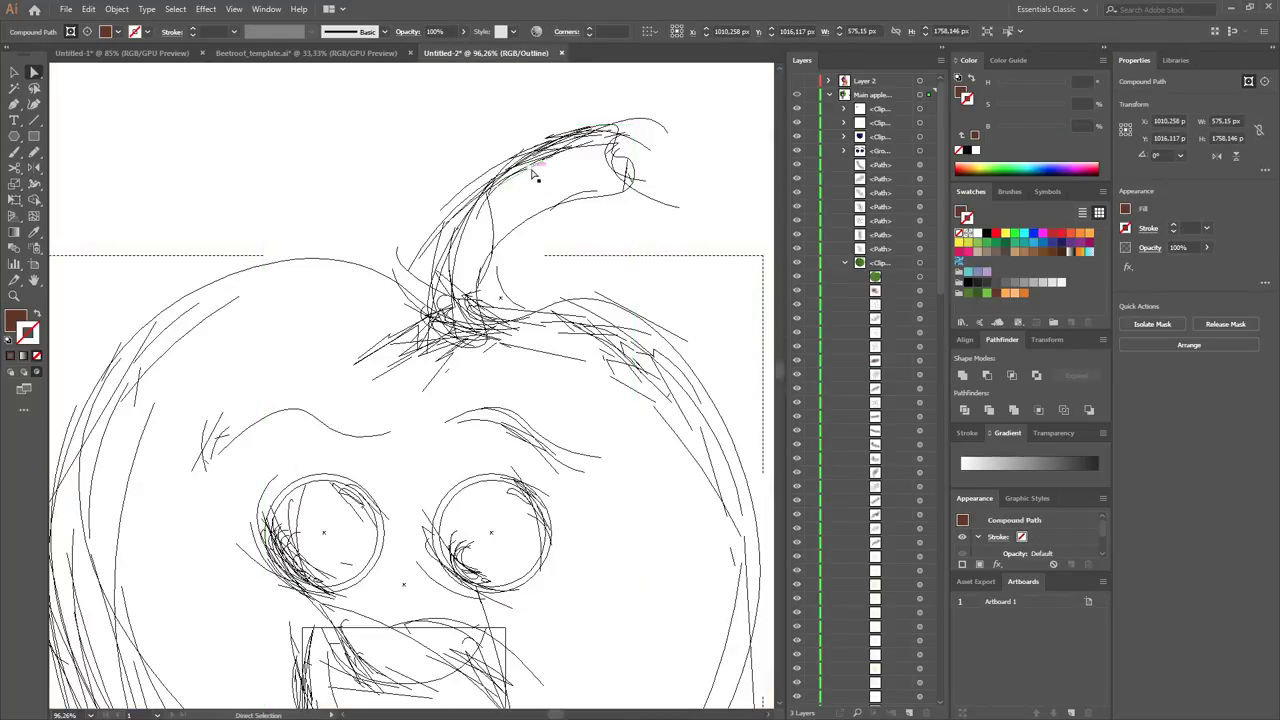
left_click(615, 188)
key("ctrl+y")
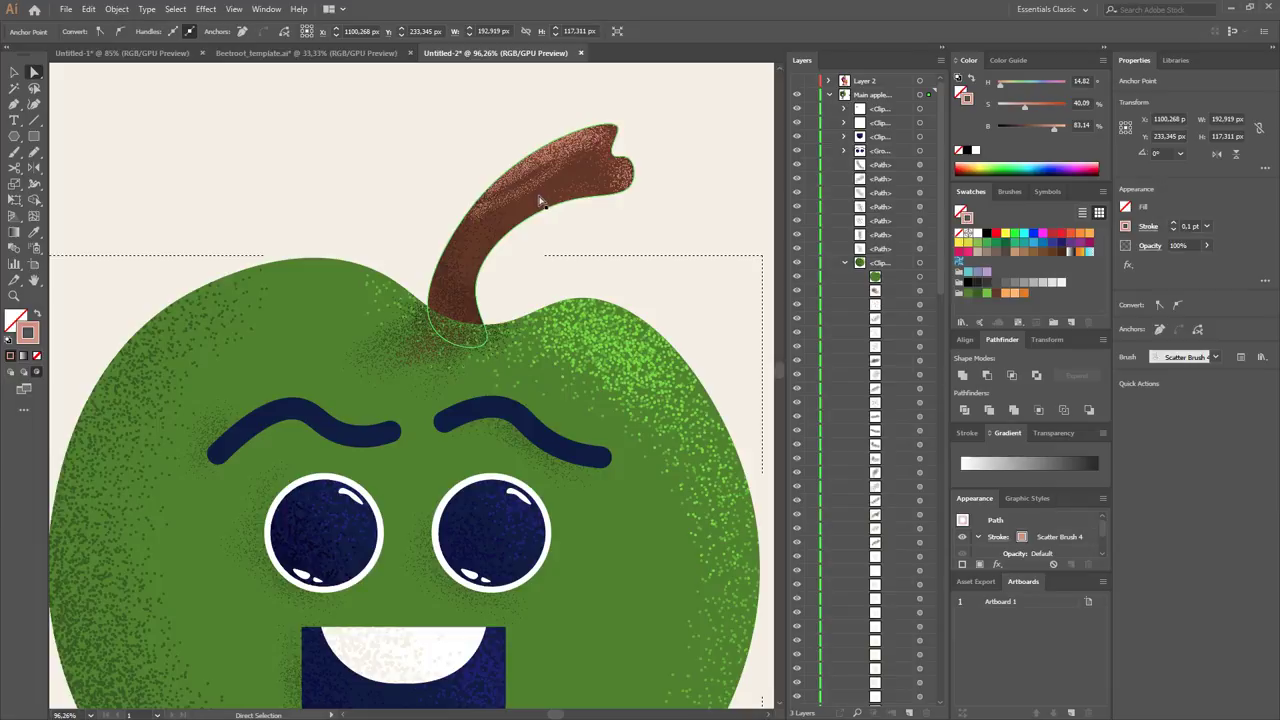
left_click(532, 190)
key("ctrl+y")
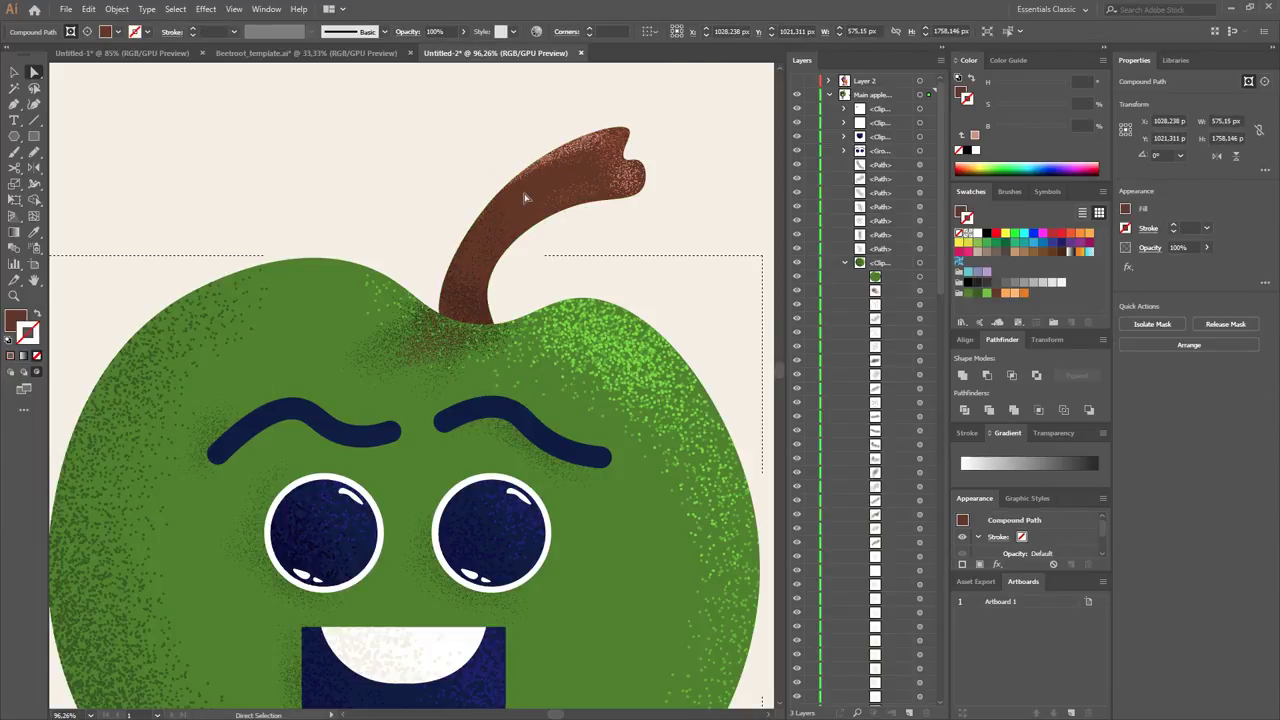
key("ctrl+y")
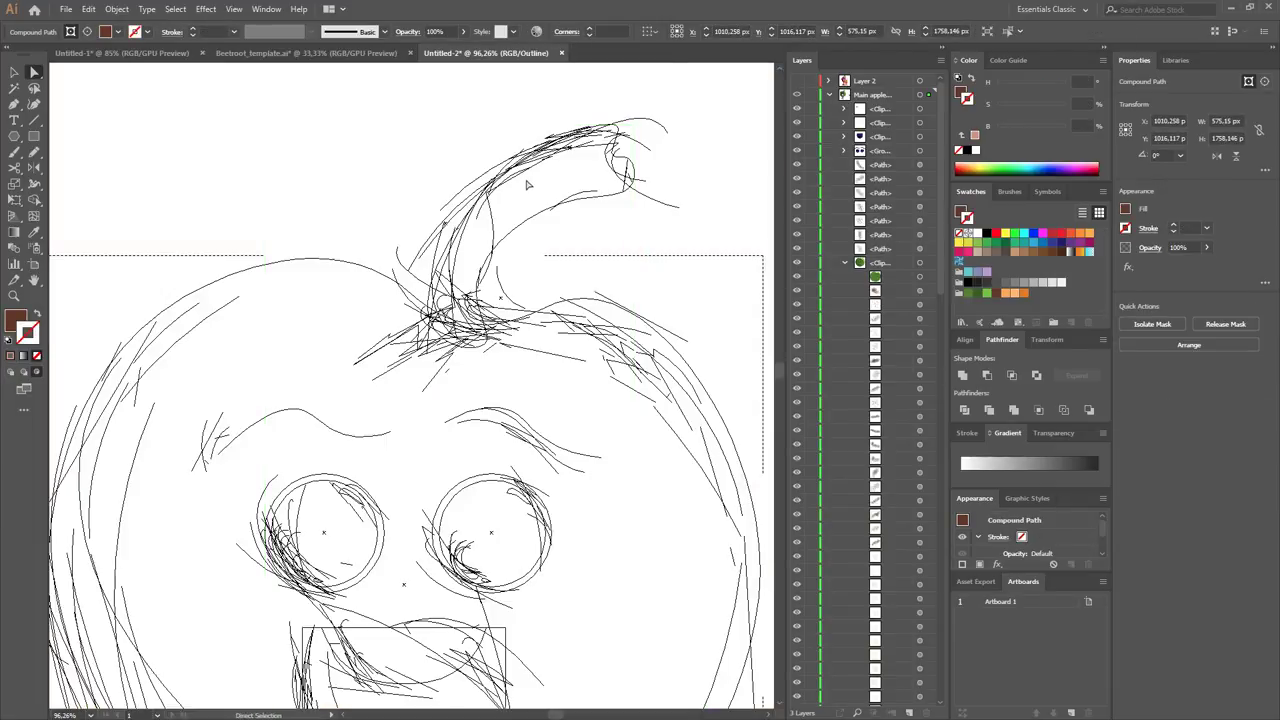
left_click(528, 177)
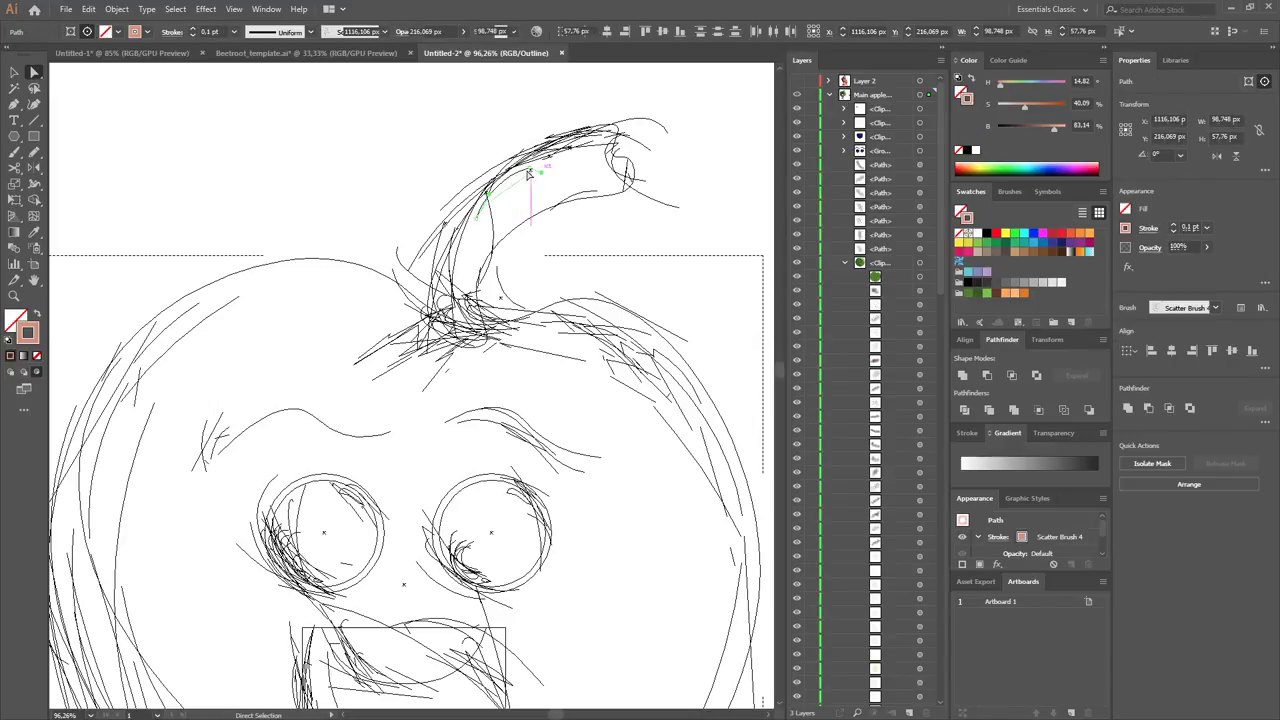
left_click(526, 188)
key("ctrl+y")
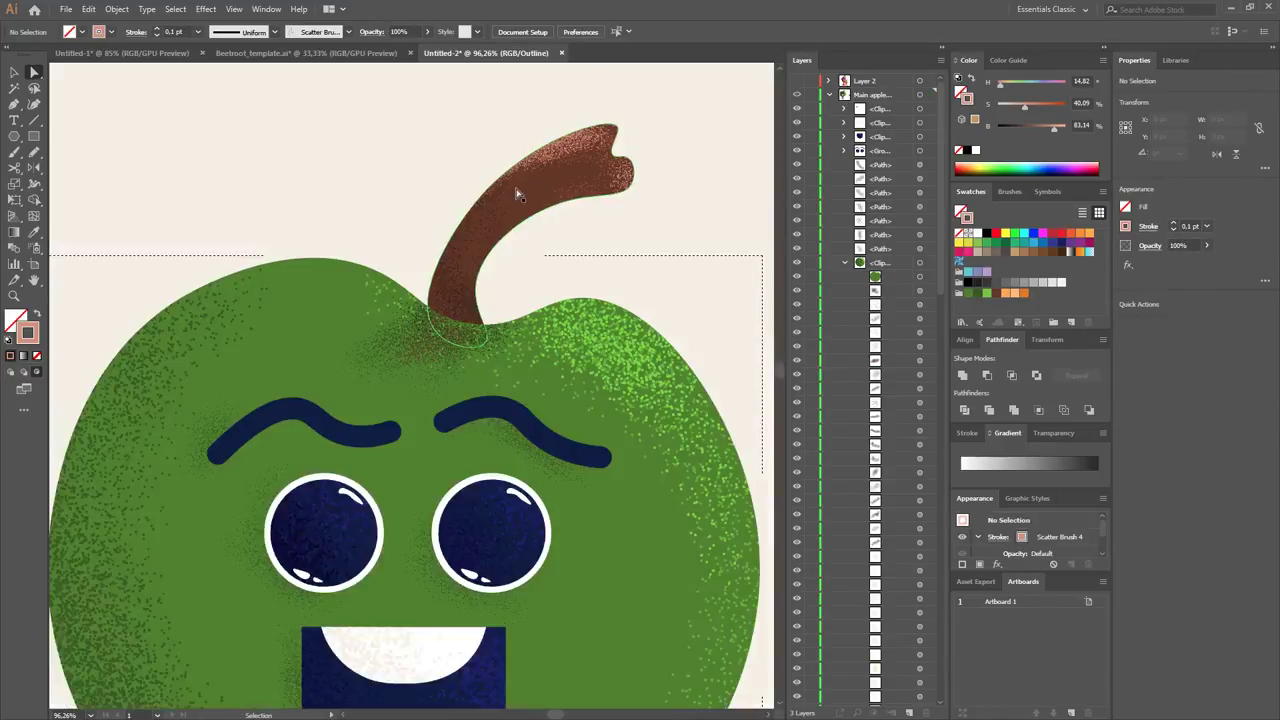
left_click(543, 170)
Scroll down to bring the whole apple character back into view.
key("z")
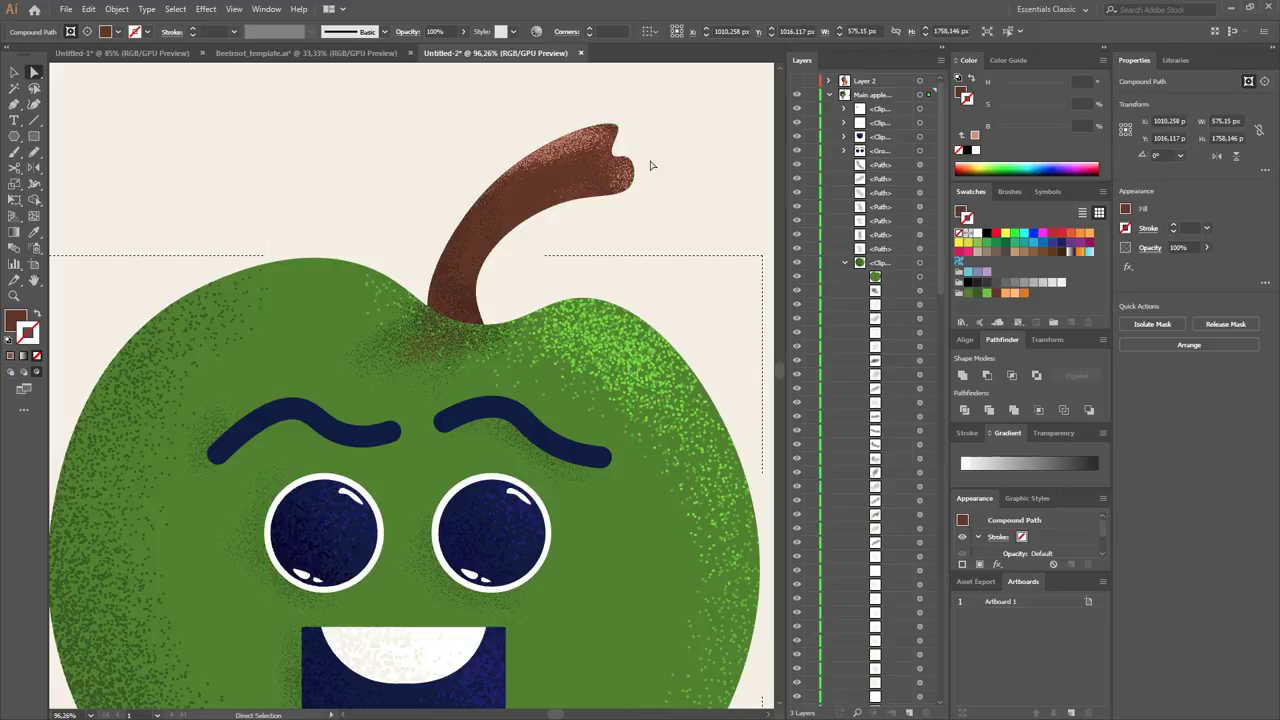
scroll(553, 248, "down", 2)
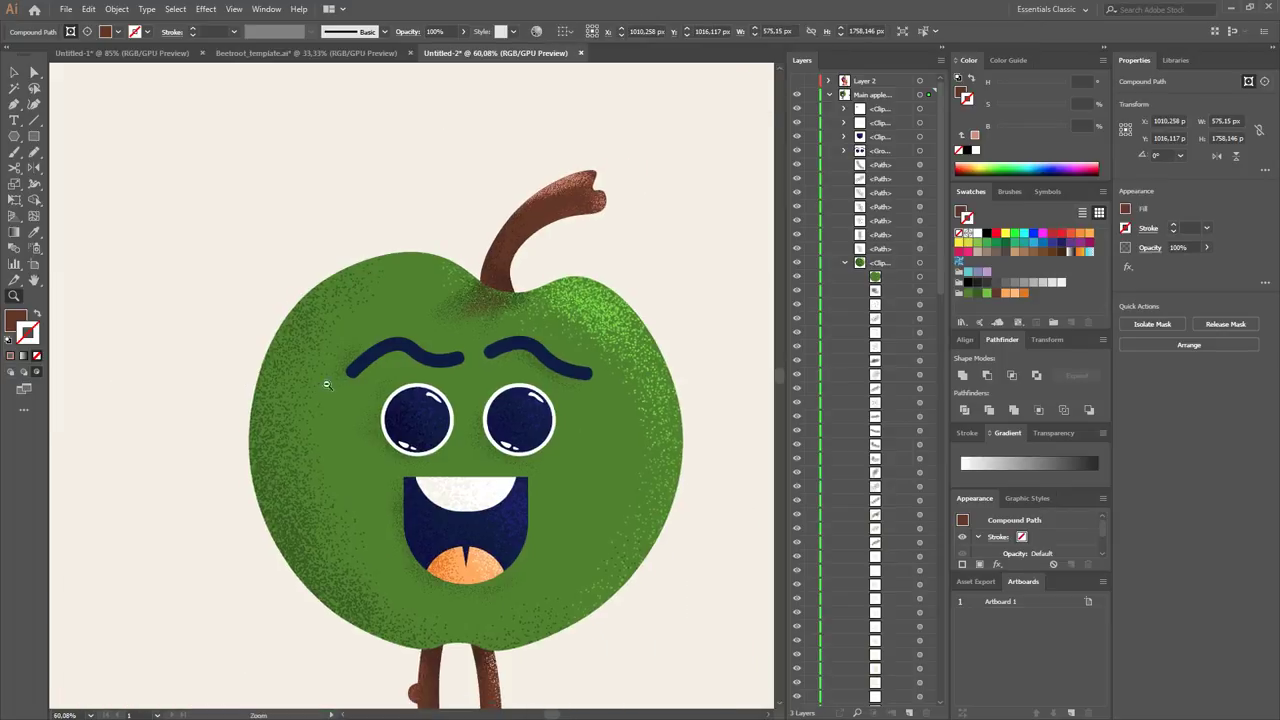
scroll(593, 276, "down", 3)
Delete the stray texture dots right of the artboard and zoom out.
key("v")
left_click_drag(654, 245, 611, 330)
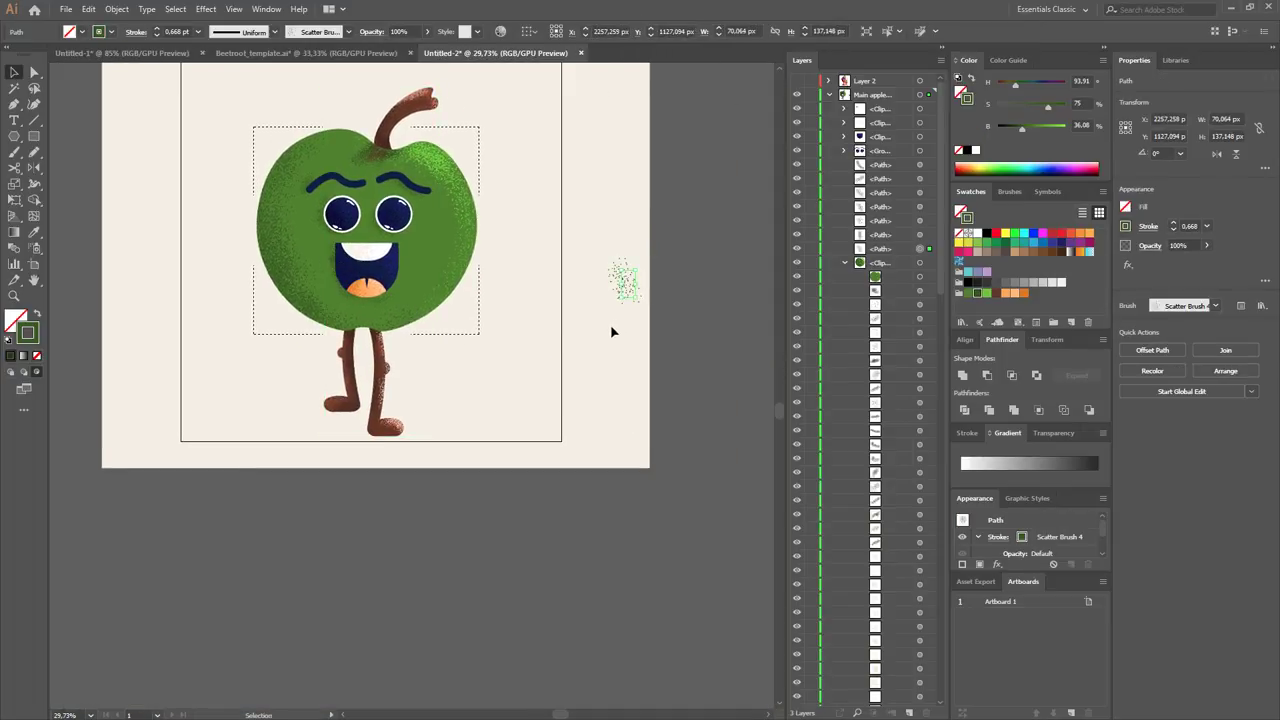
key("Delete")
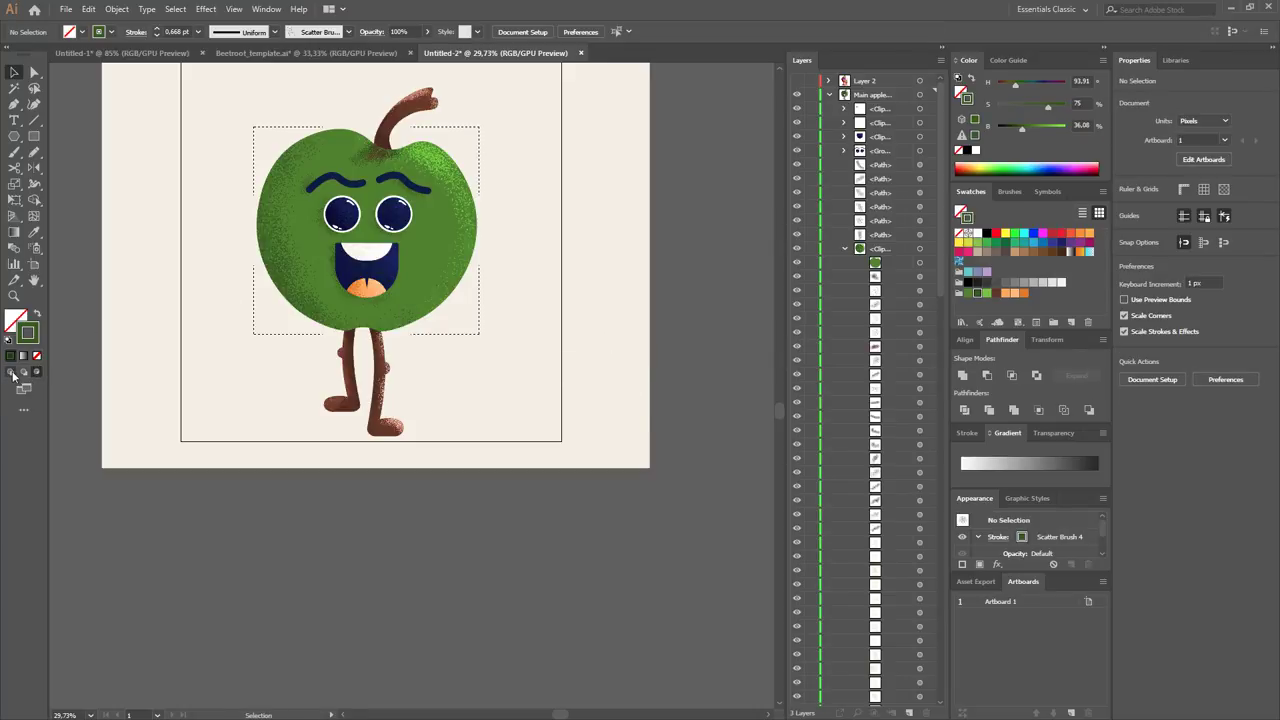
key("z")
left_click(257, 380, "alt")
key("v")
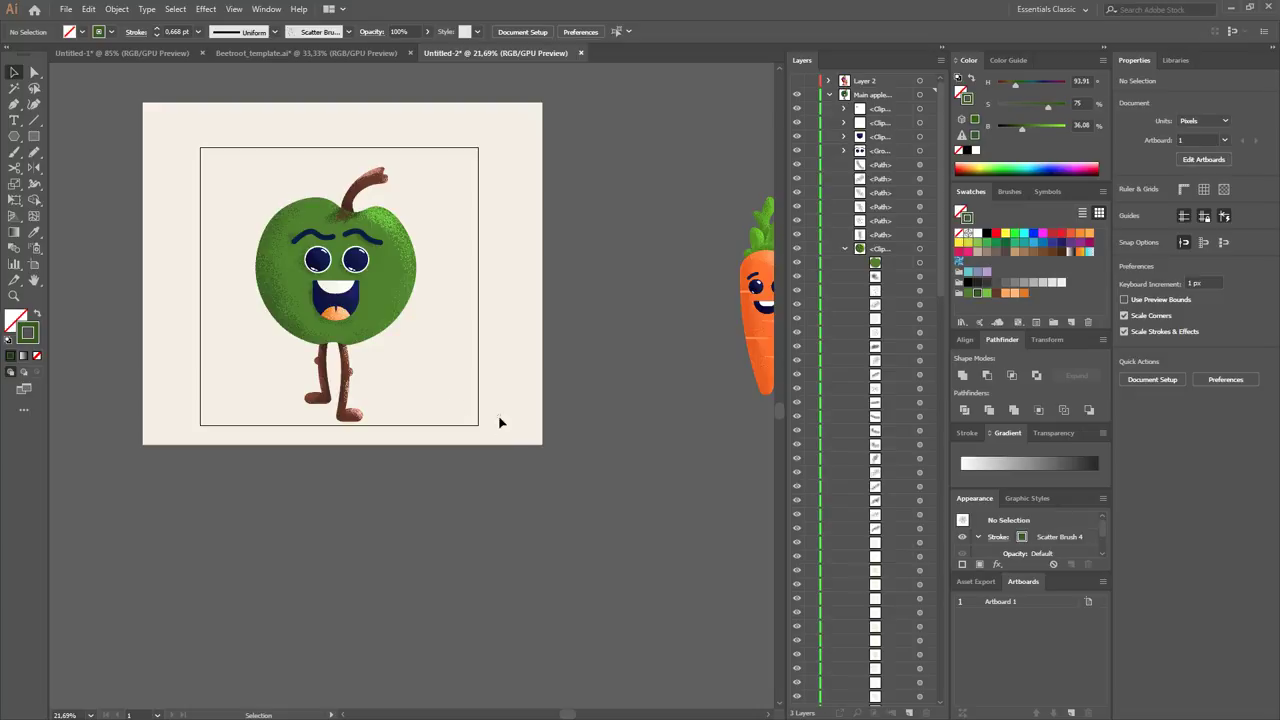
Zoom out further to reveal the carrot beside the artboard.
key("ctrl+a")
key("a")
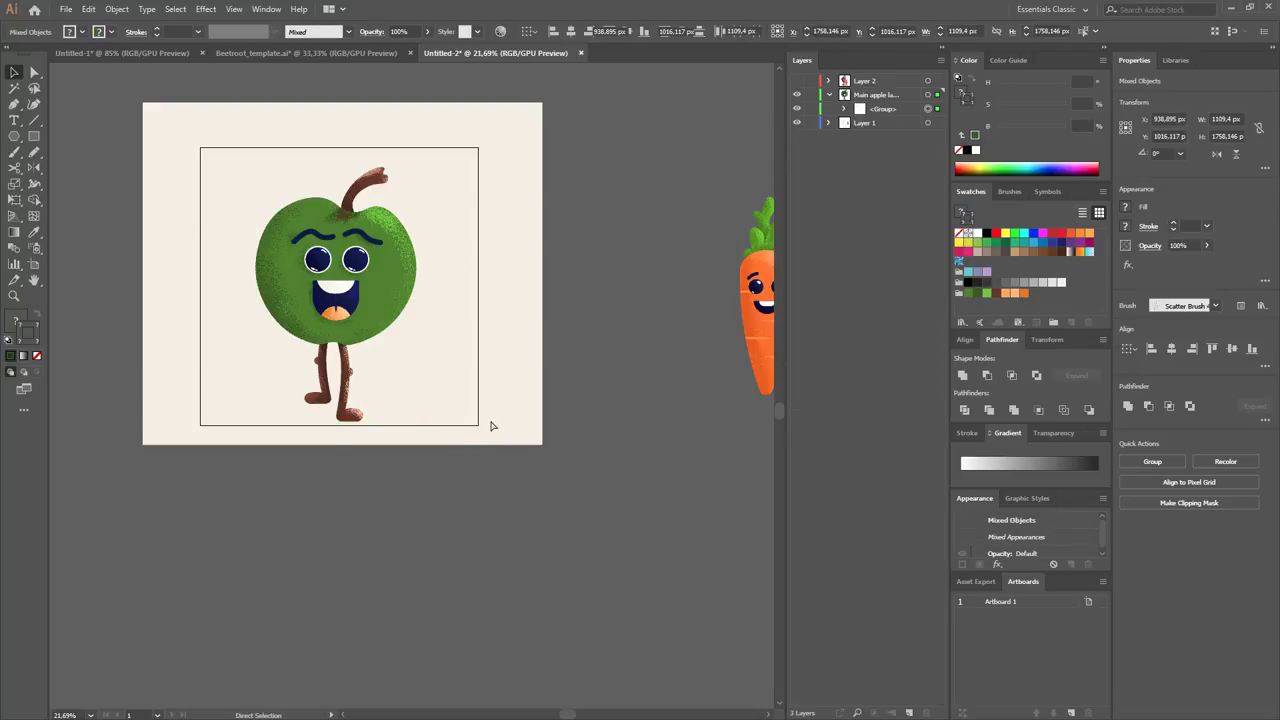
left_click(543, 432)
key("z")
left_click(500, 425, "alt")
key("v")
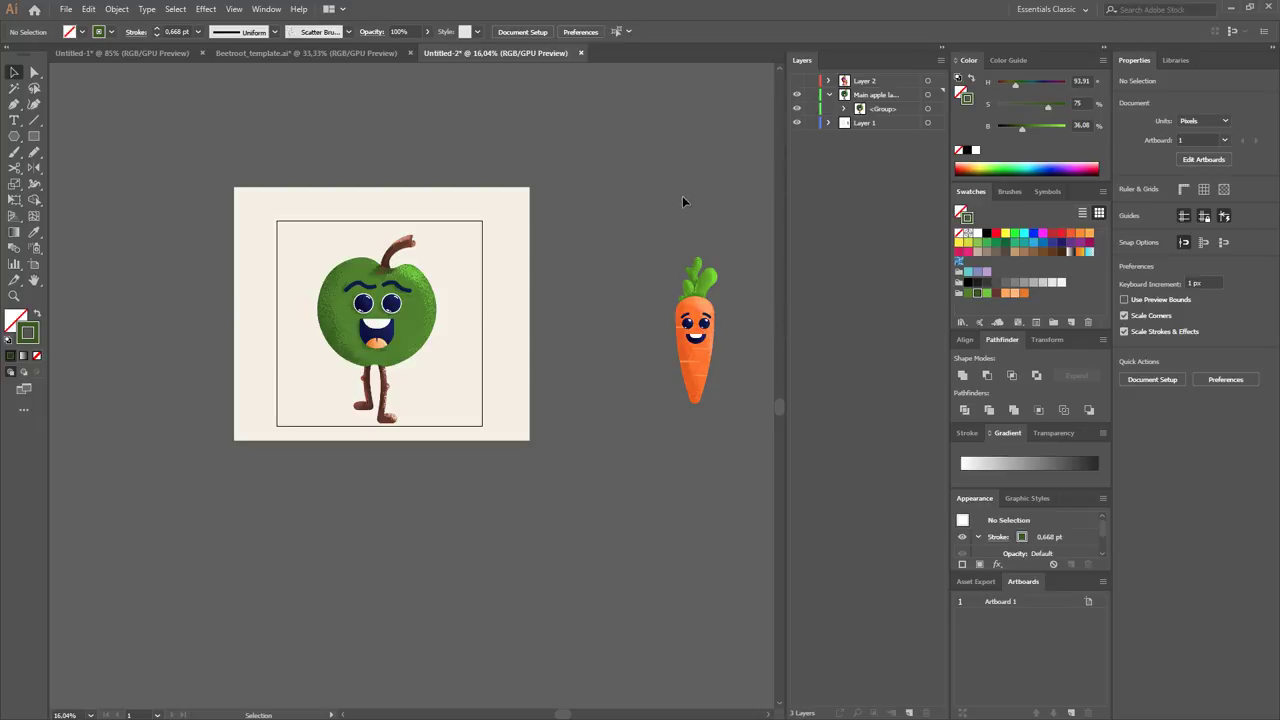
Select the apple character group and drag it to the artboard's left side.
left_click_drag(473, 186, 430, 320)
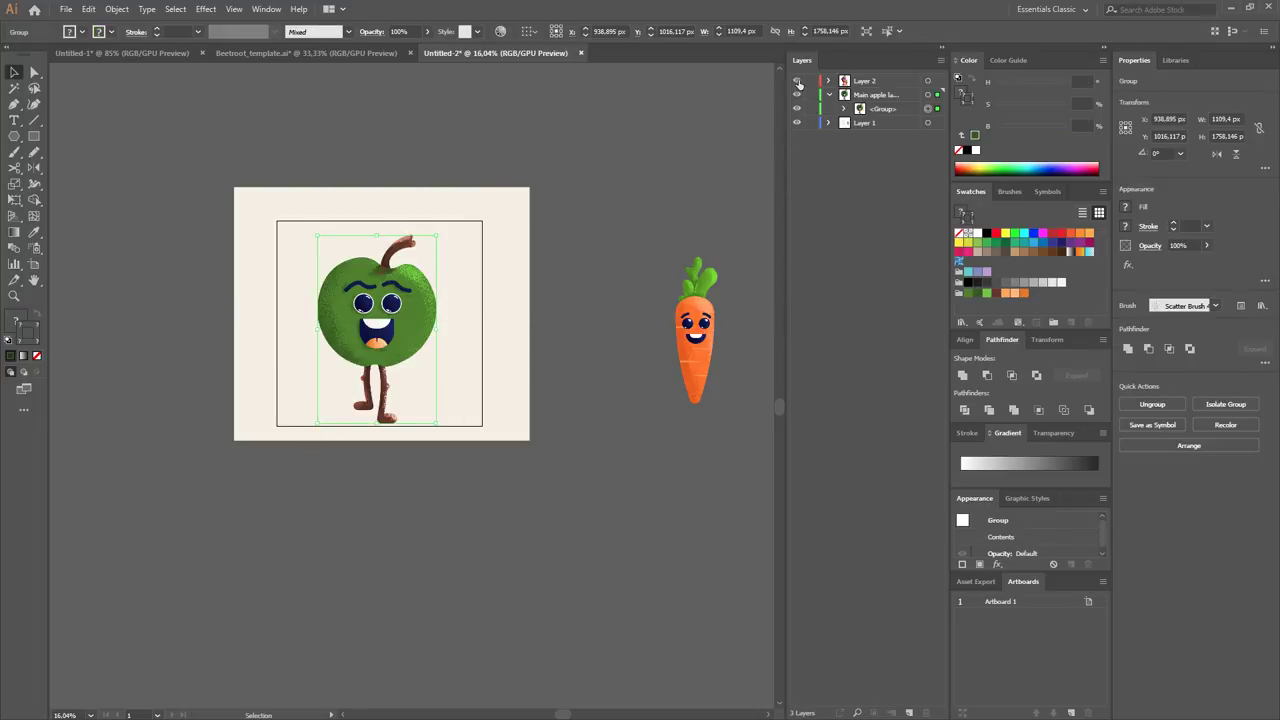
left_click(797, 122)
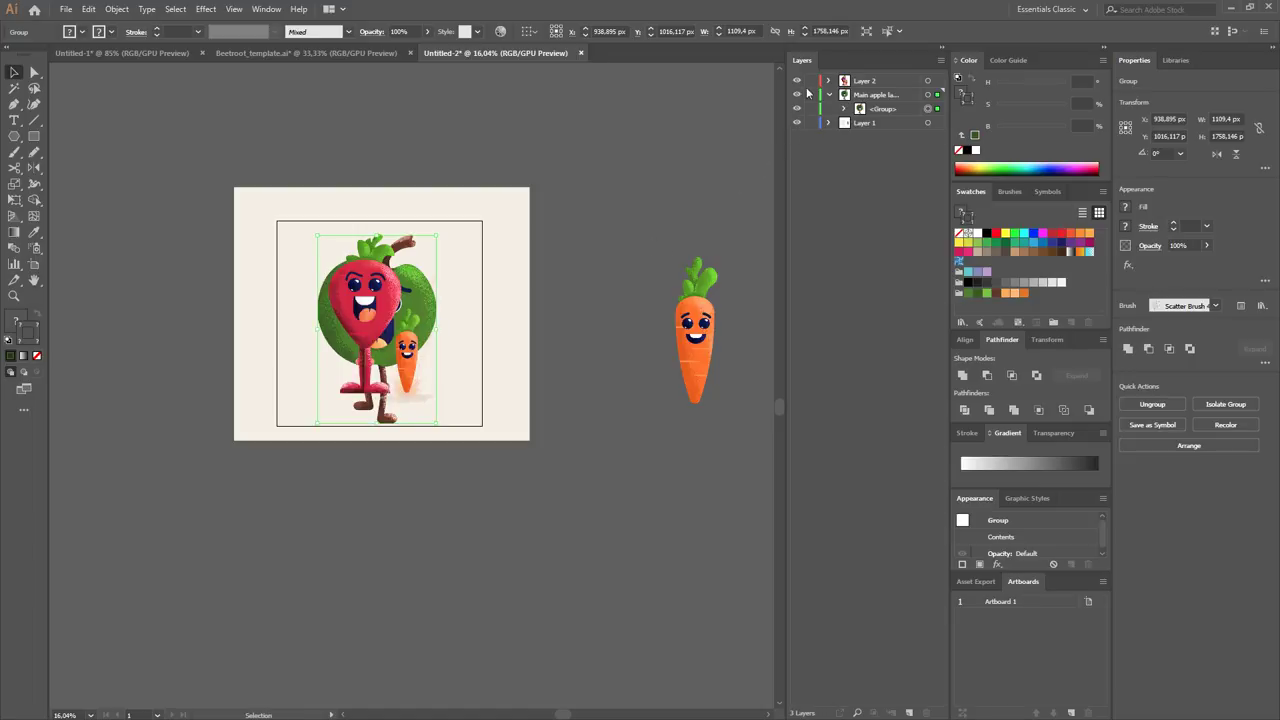
left_click(536, 413)
left_click_drag(523, 237, 348, 478)
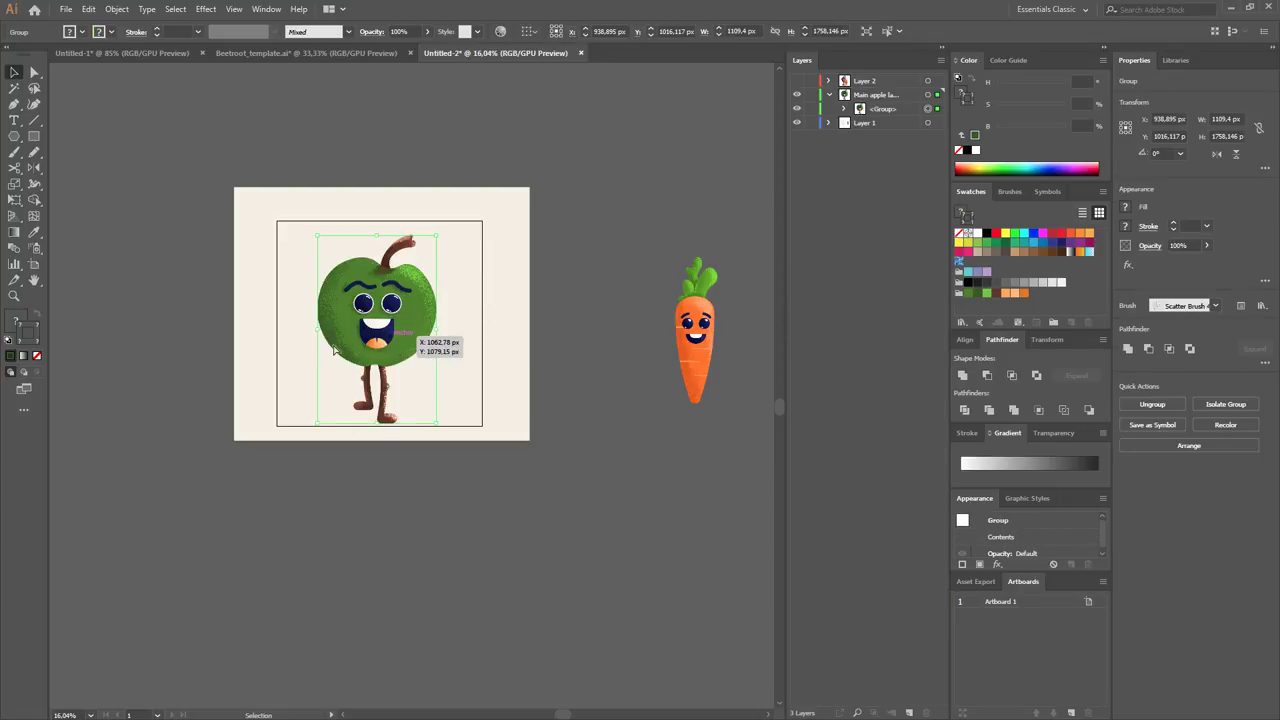
left_click_drag(332, 345, 309, 341)
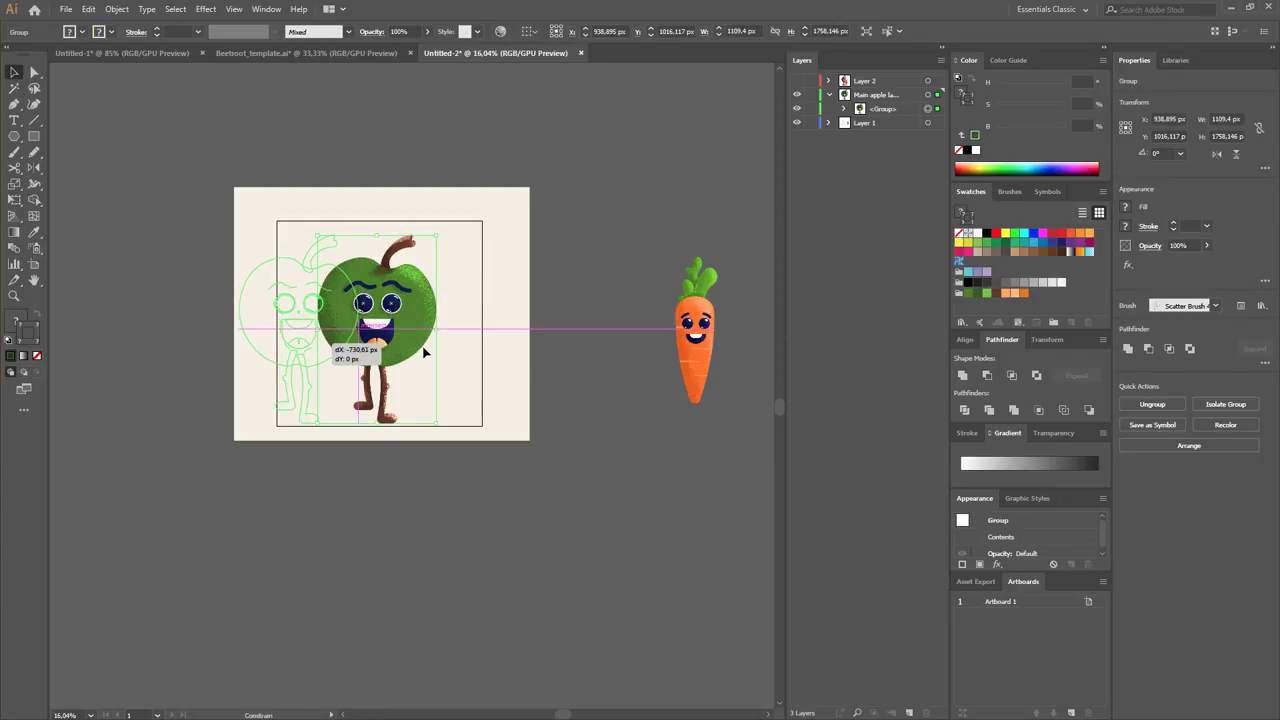
left_click(657, 189)
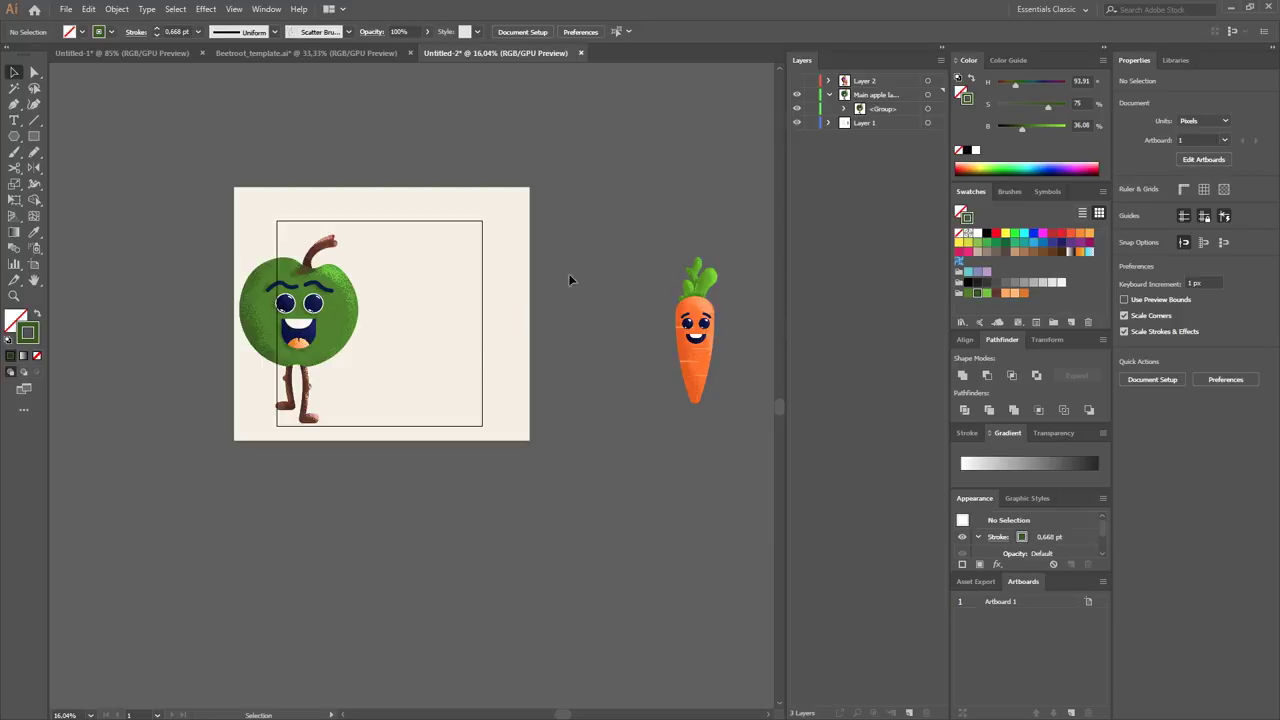
Widen the artboard from its right edge.
key("shift+o")
left_click_drag(482, 326, 526, 325)
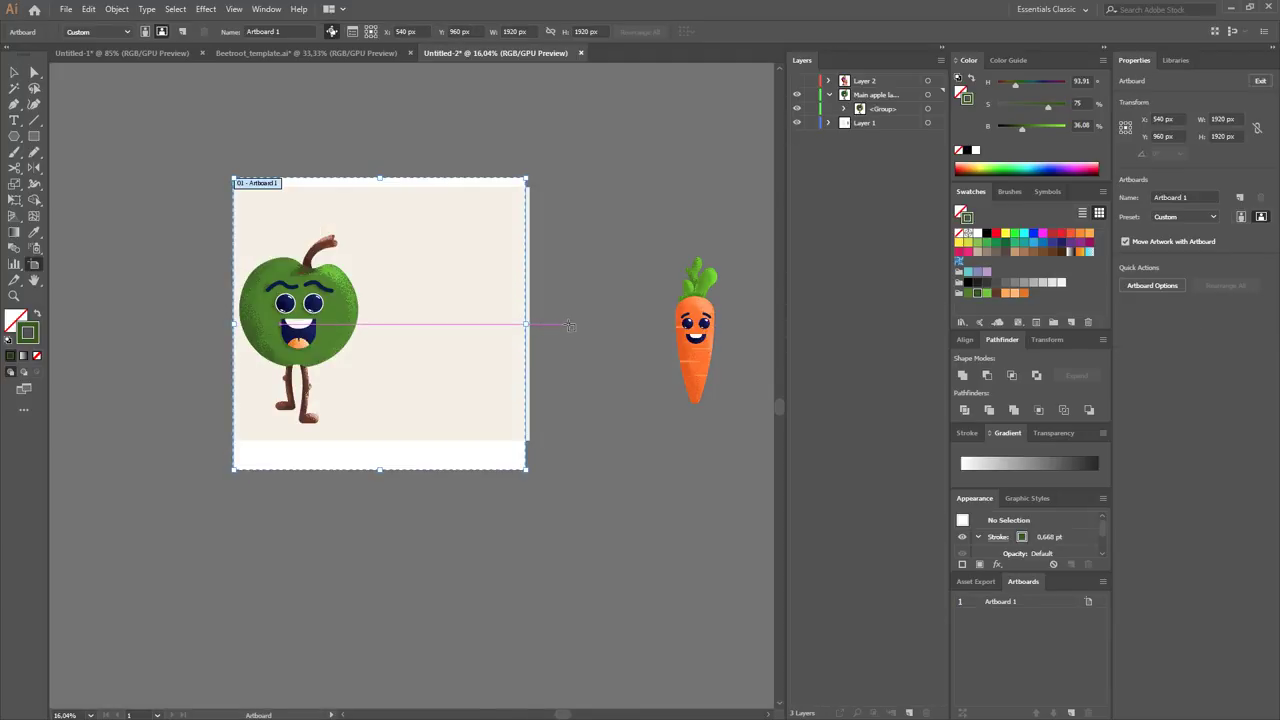
key("Escape")
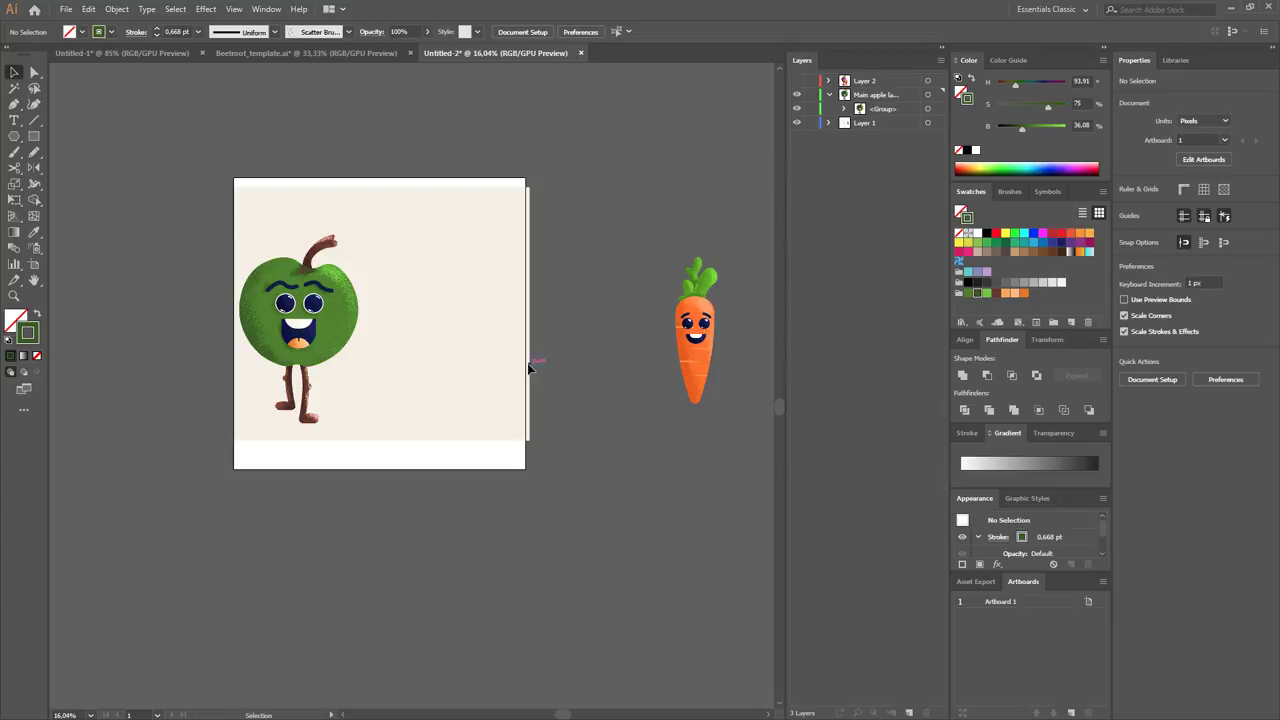
Draw a cream-filled rectangle over the artboard and send it behind the apple.
key("m")
left_click_drag(204, 162, 544, 473)
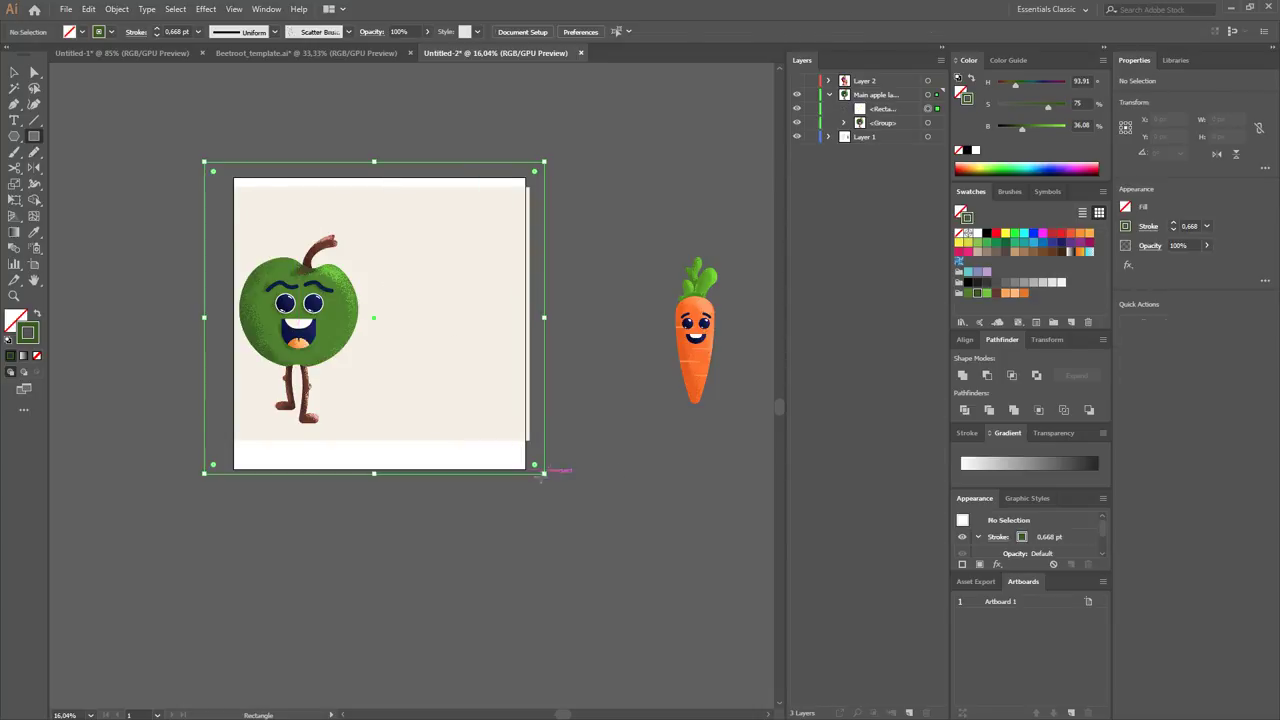
key("i")
left_click(505, 399)
key("v")
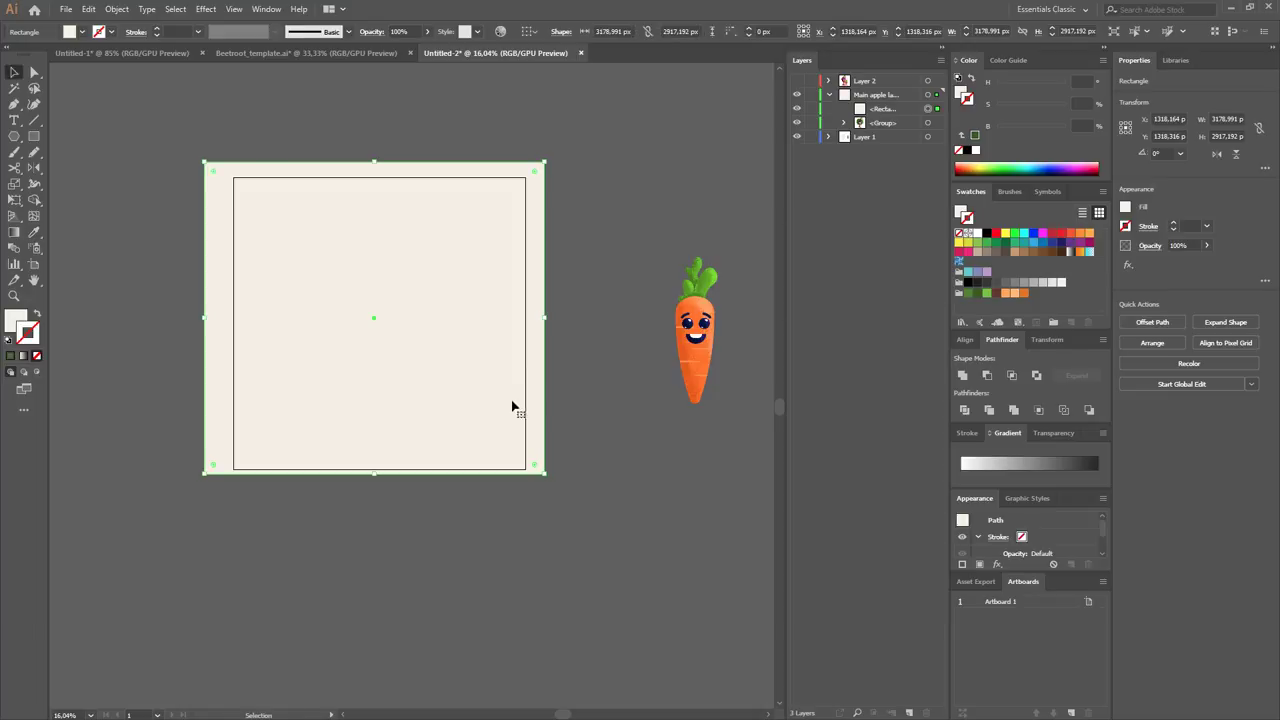
key("ctrl+shift+bracketleft")
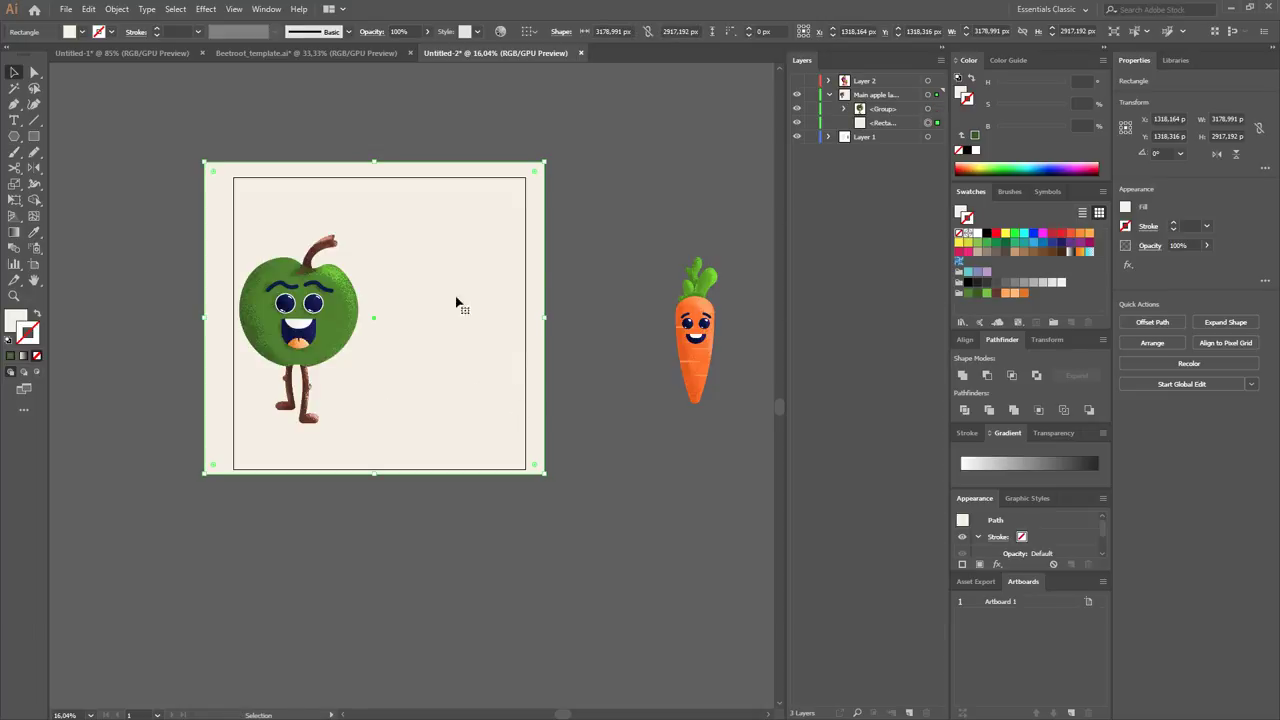
left_click(672, 230)
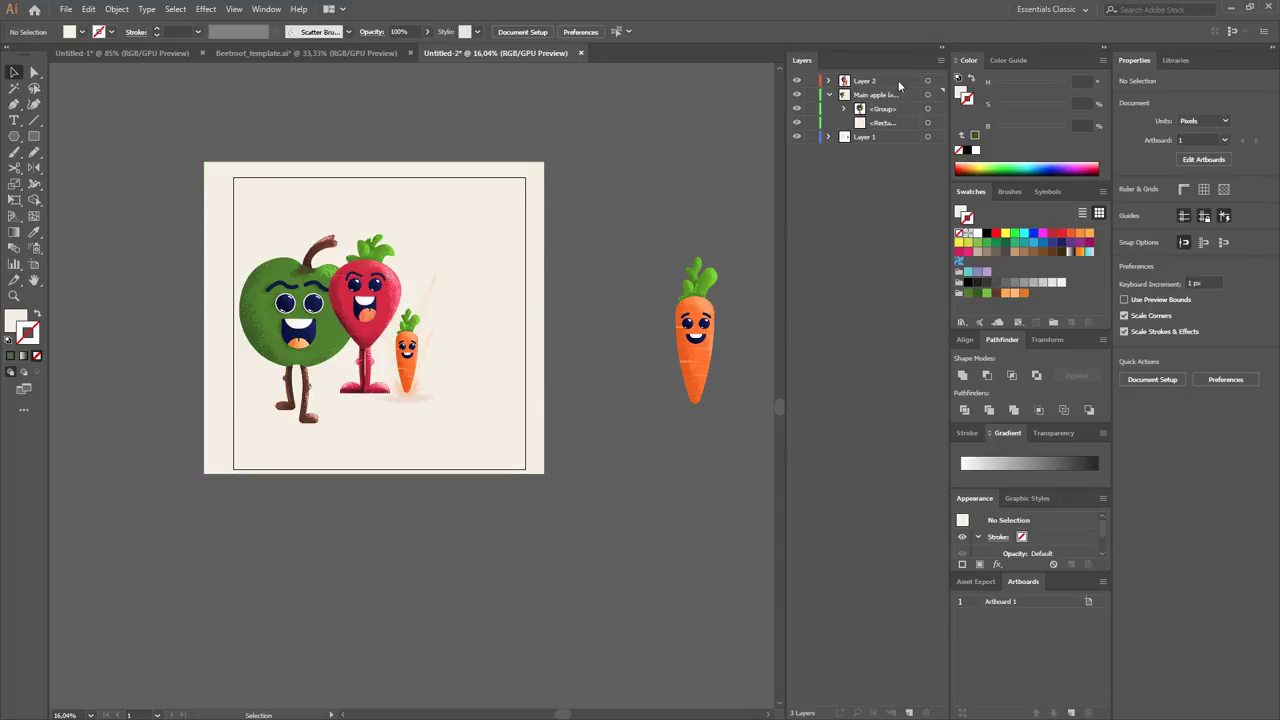
Place the beetroot and carrot artwork beside the apple and save the illustration.
left_click(928, 80)
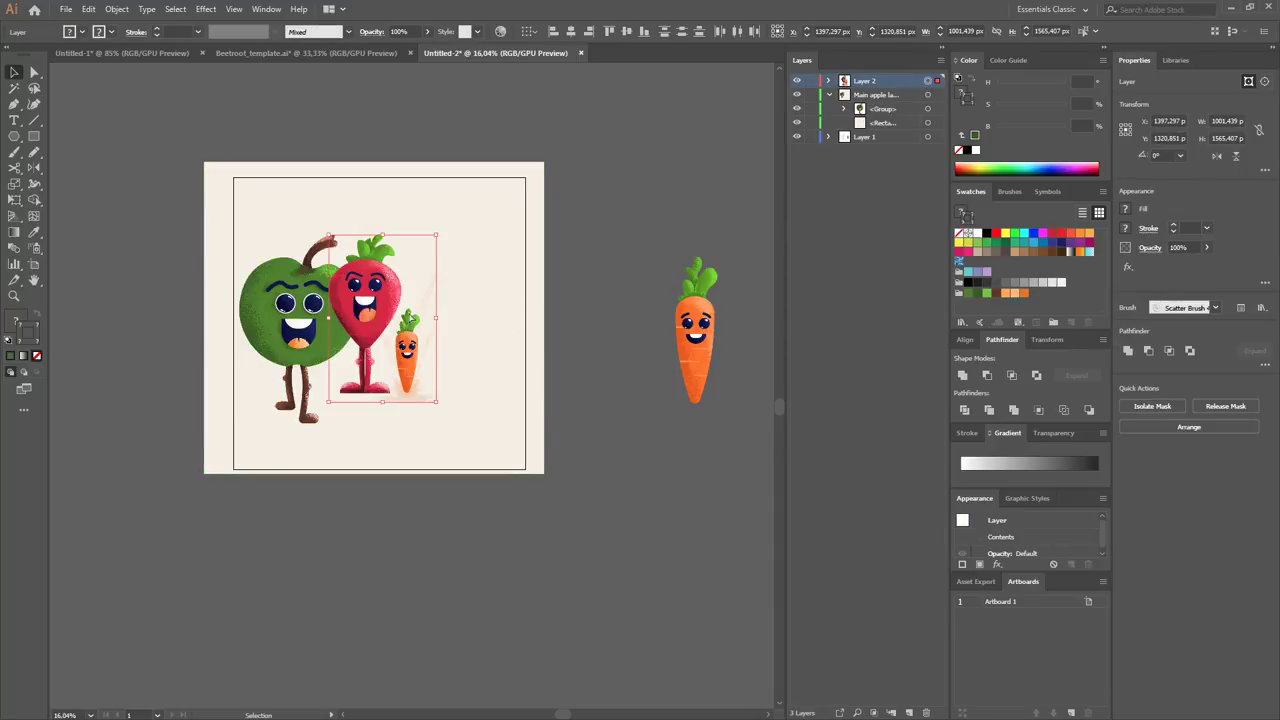
left_click_drag(436, 331, 433, 341)
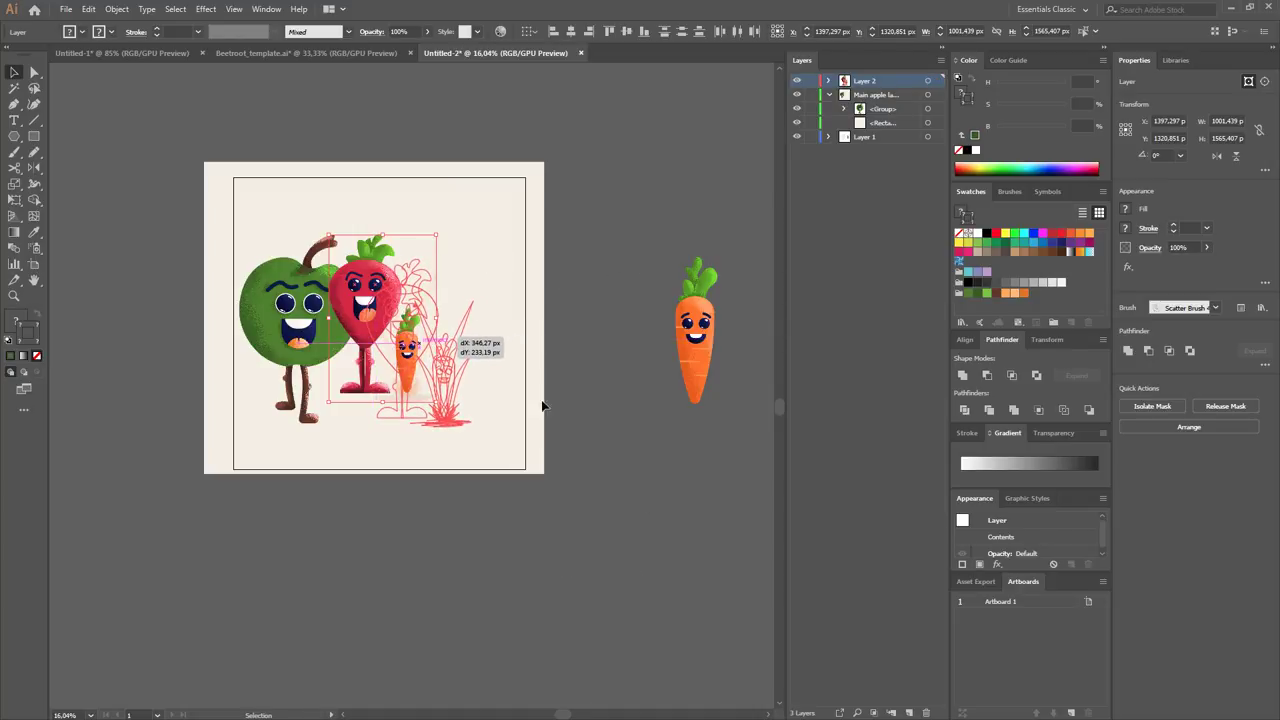
left_click(590, 392)
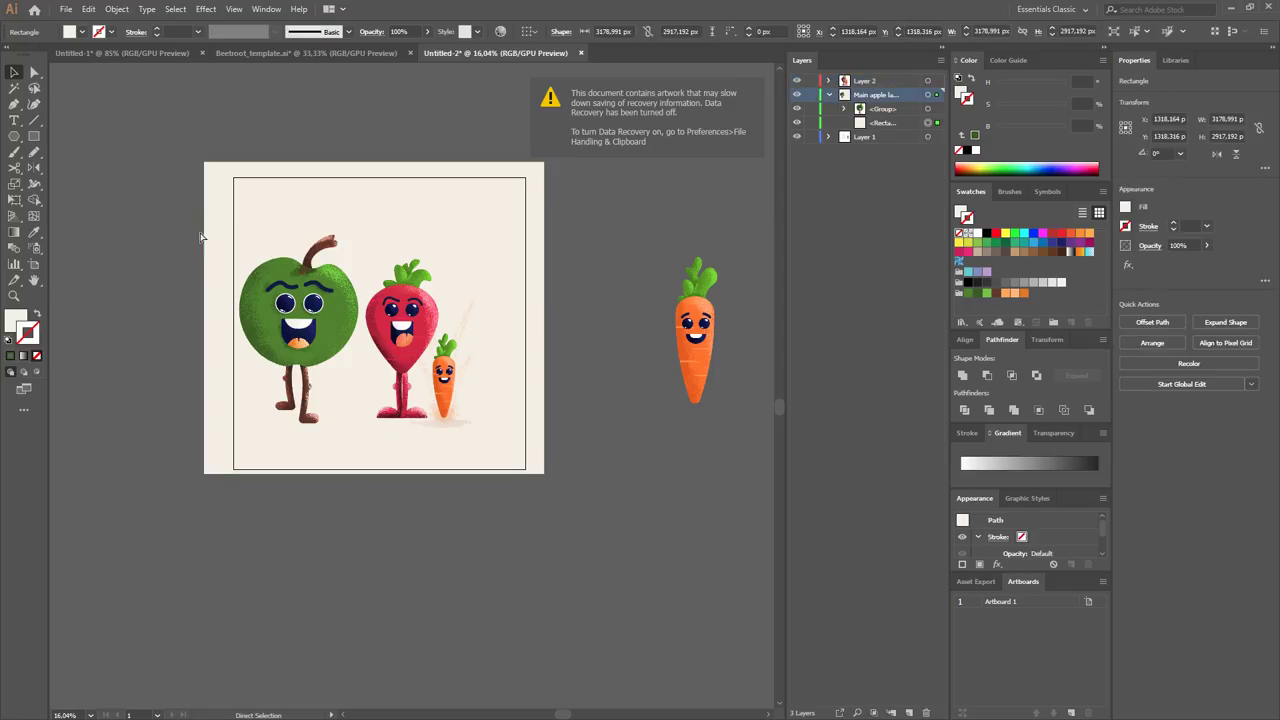
key("Escape")
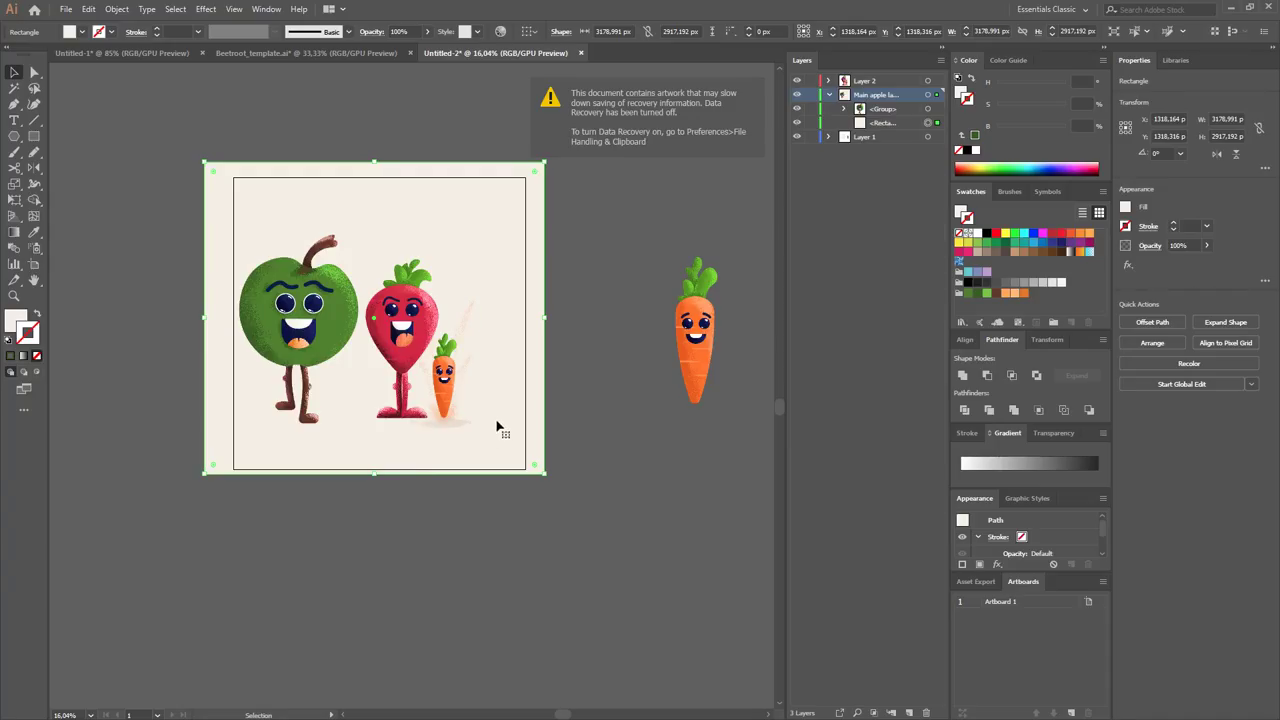